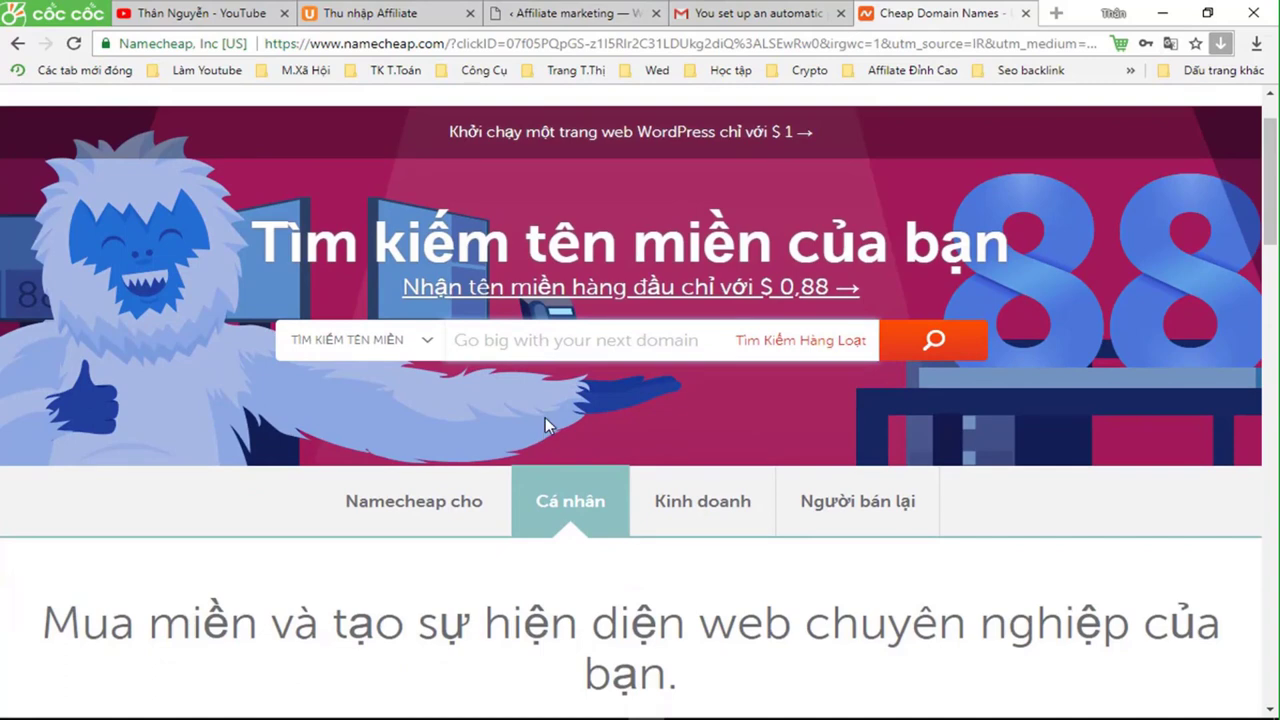
Search the Namecheap homepage domain box for kiemtienonline
scroll(544, 433, up, 1)
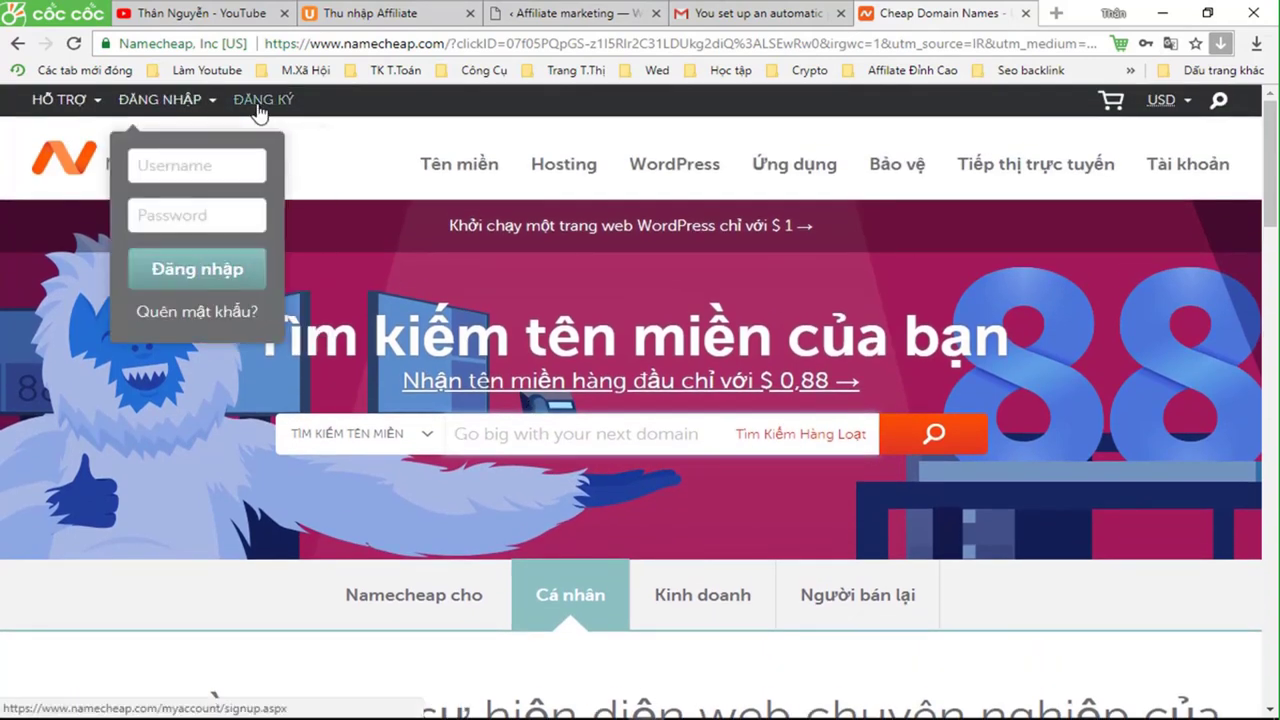
click(509, 430)
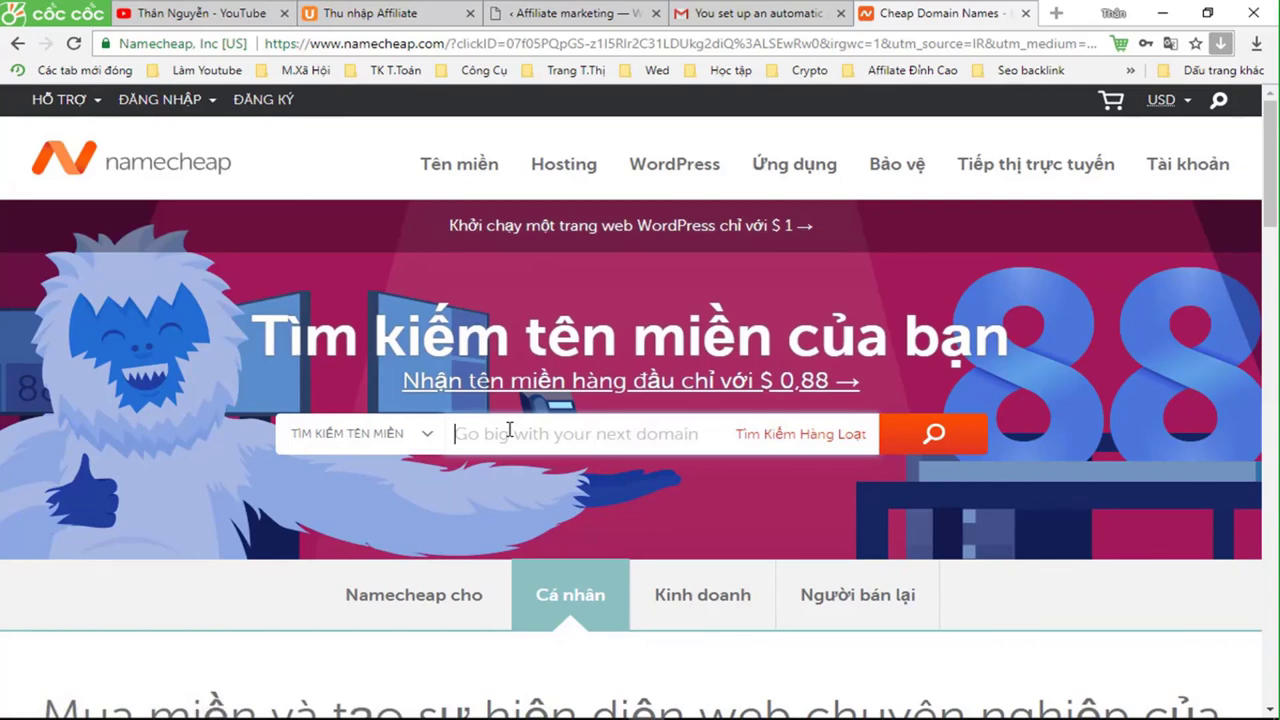
text(kiemtienonline)
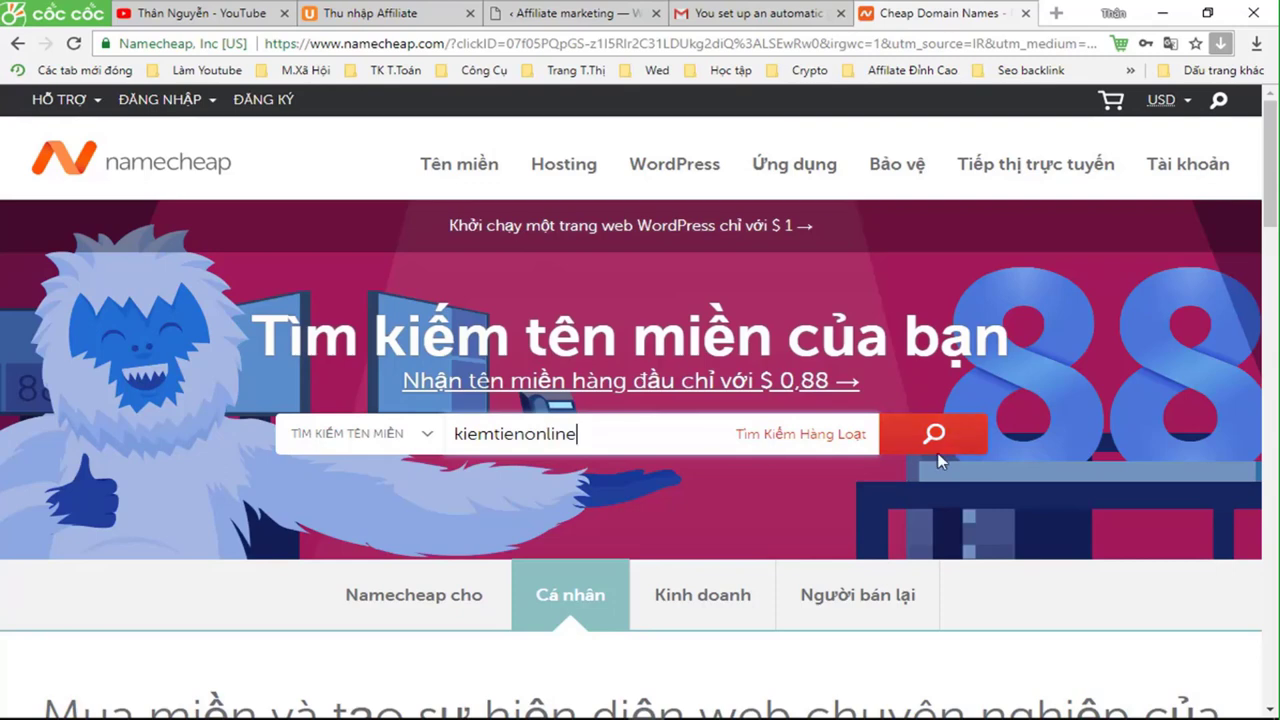
click(930, 435)
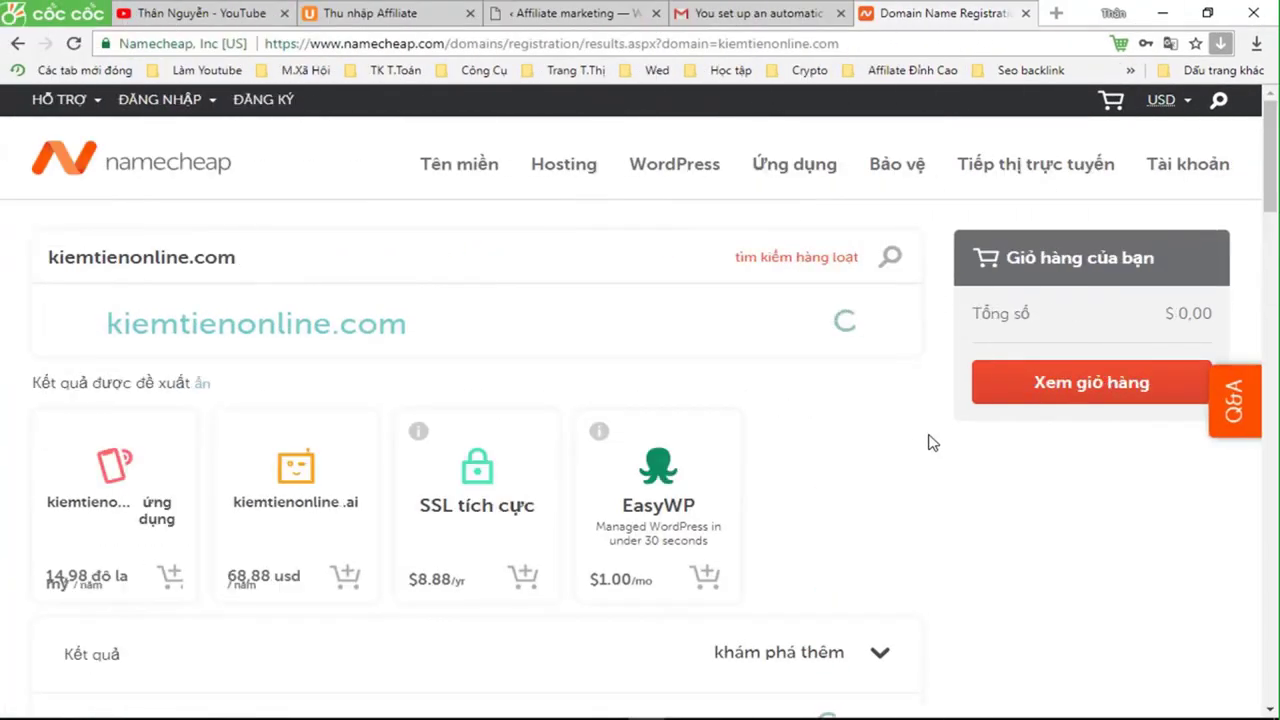
Scroll the kiemtienonline results, noting taken .xyz, .info, .shop and .me at 3.88 USD
scroll(928, 443, down, 2)
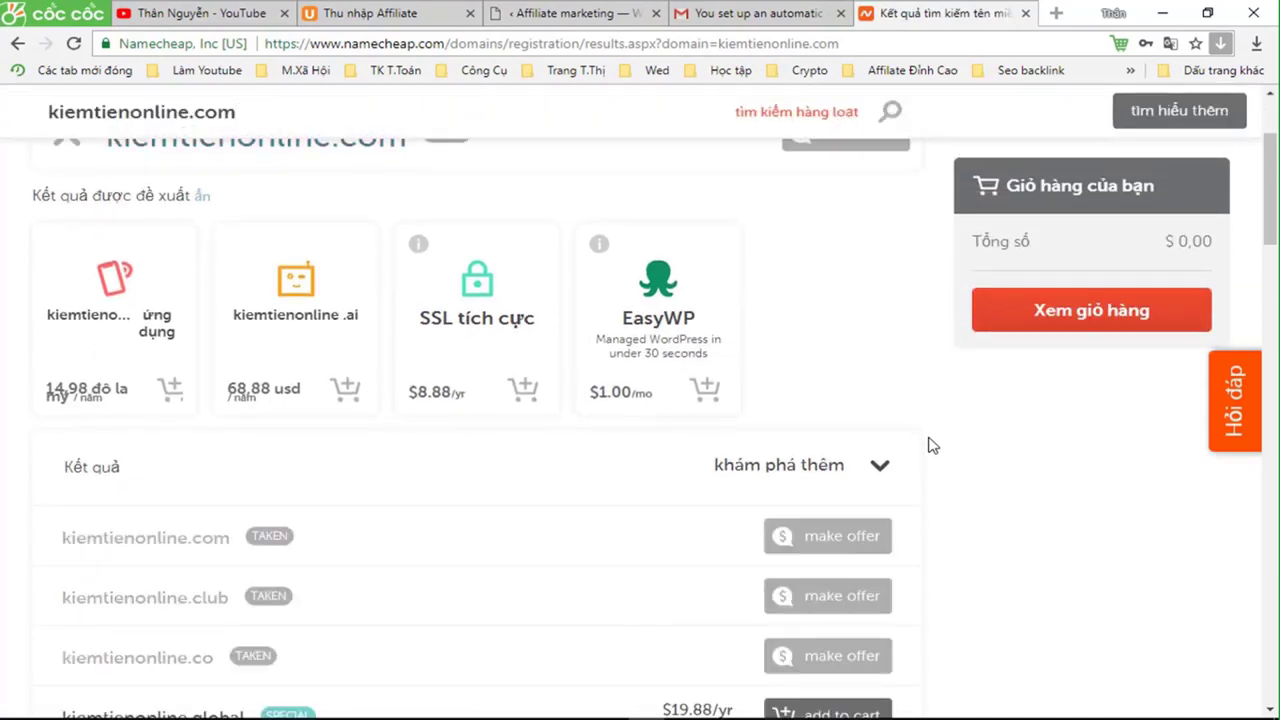
scroll(928, 445, down, 1)
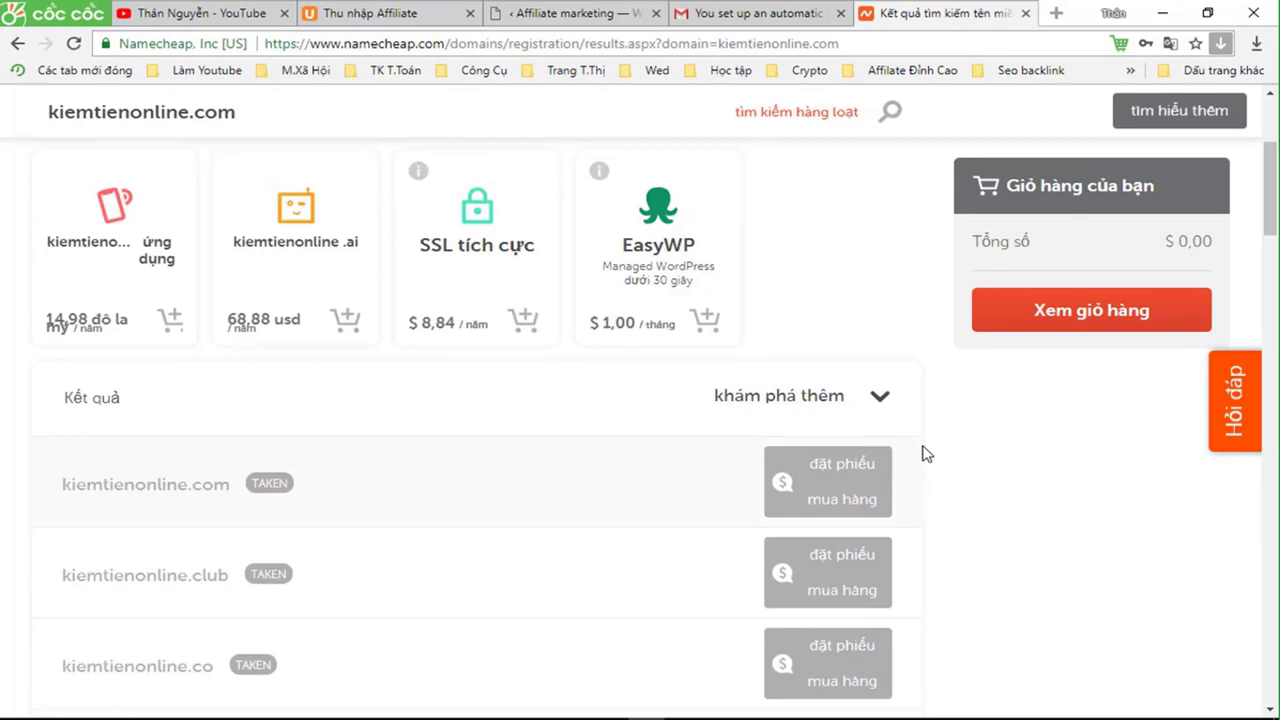
scroll(931, 462, up, 2)
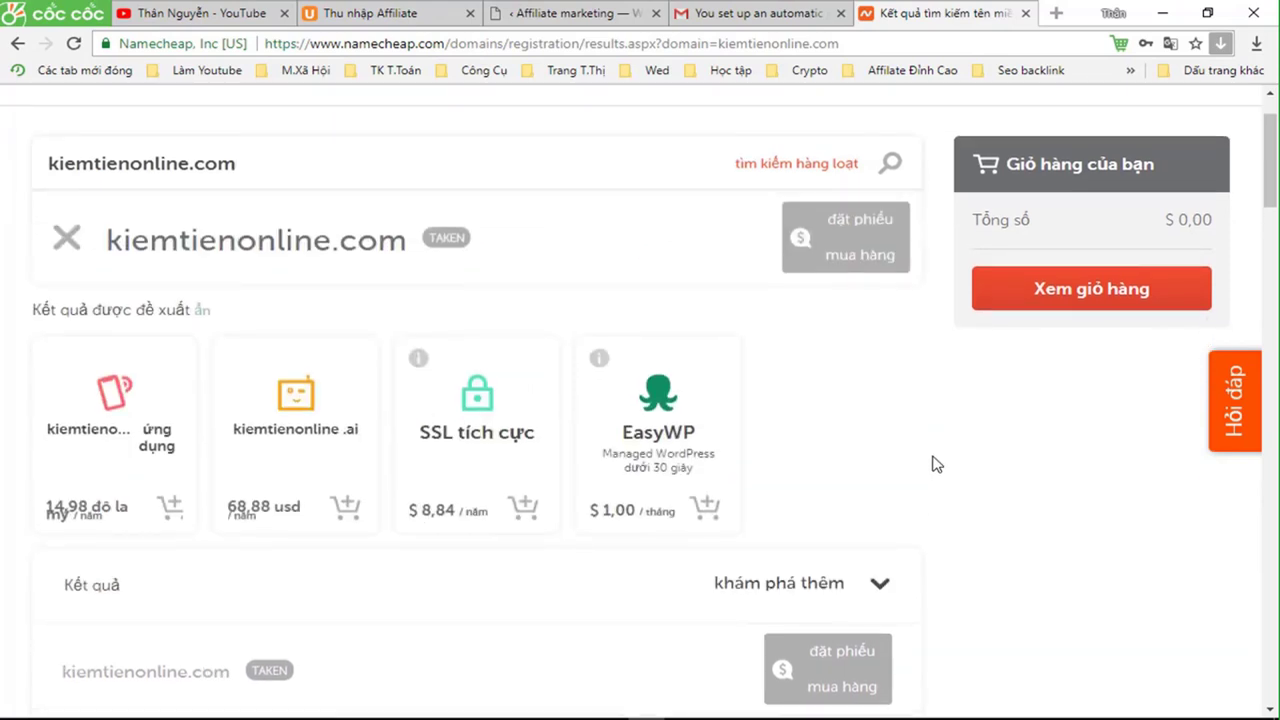
scroll(931, 462, up, 1)
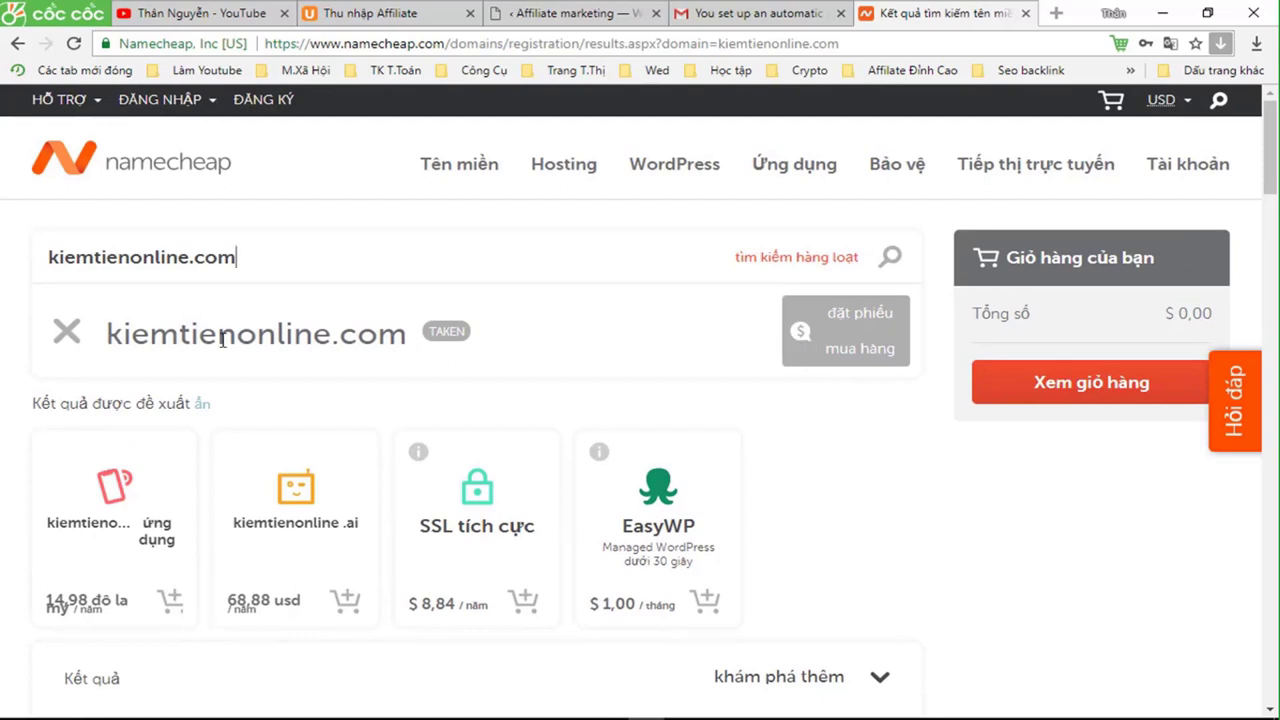
scroll(912, 374, down, 3)
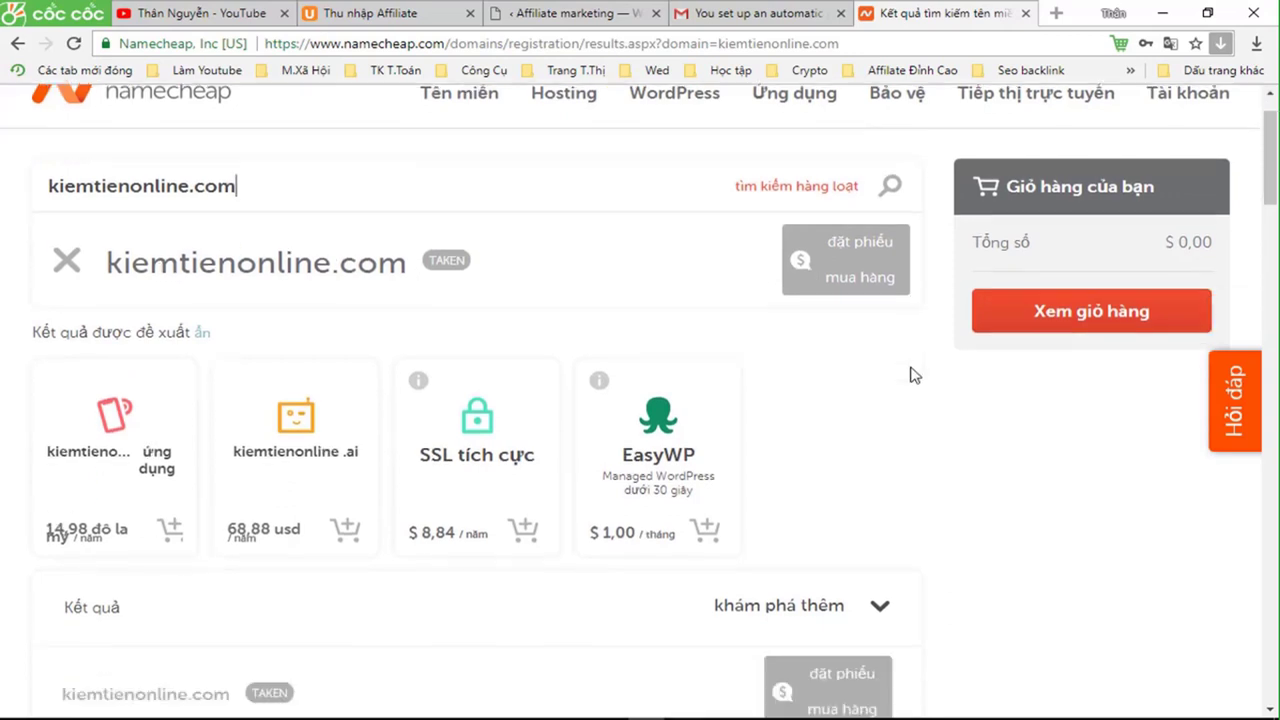
scroll(912, 374, down, 2)
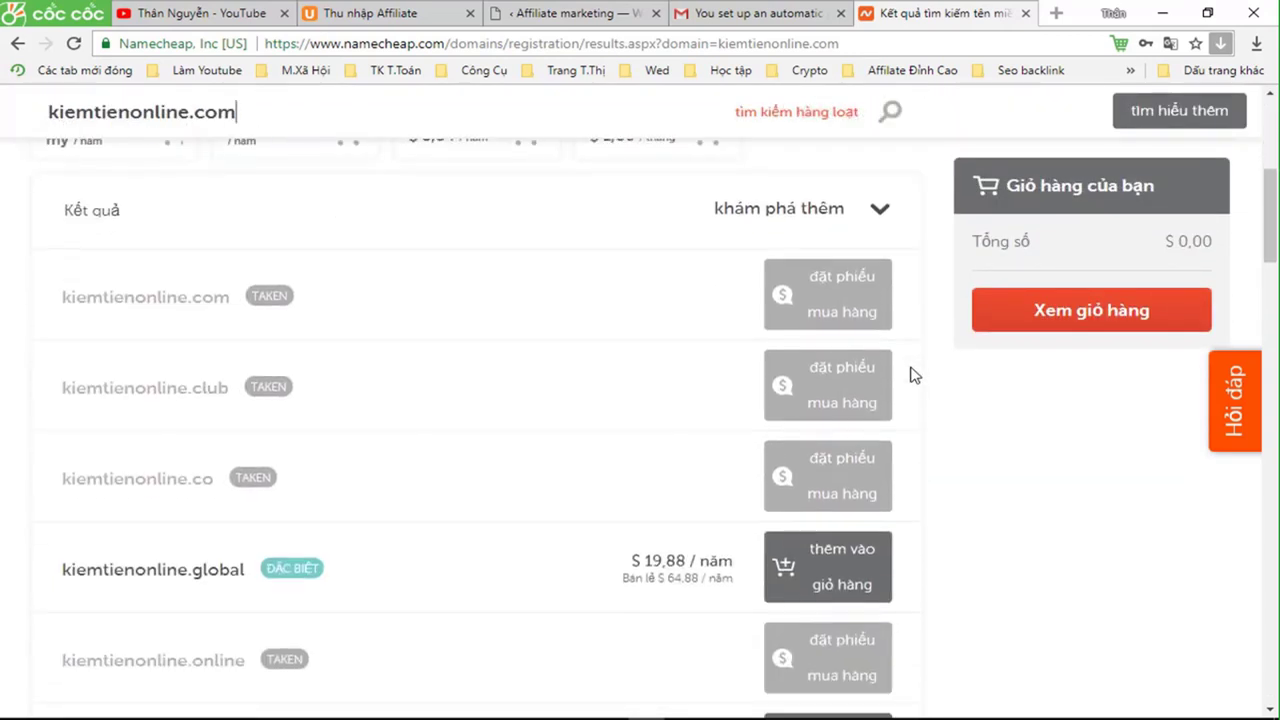
scroll(912, 374, down, 8)
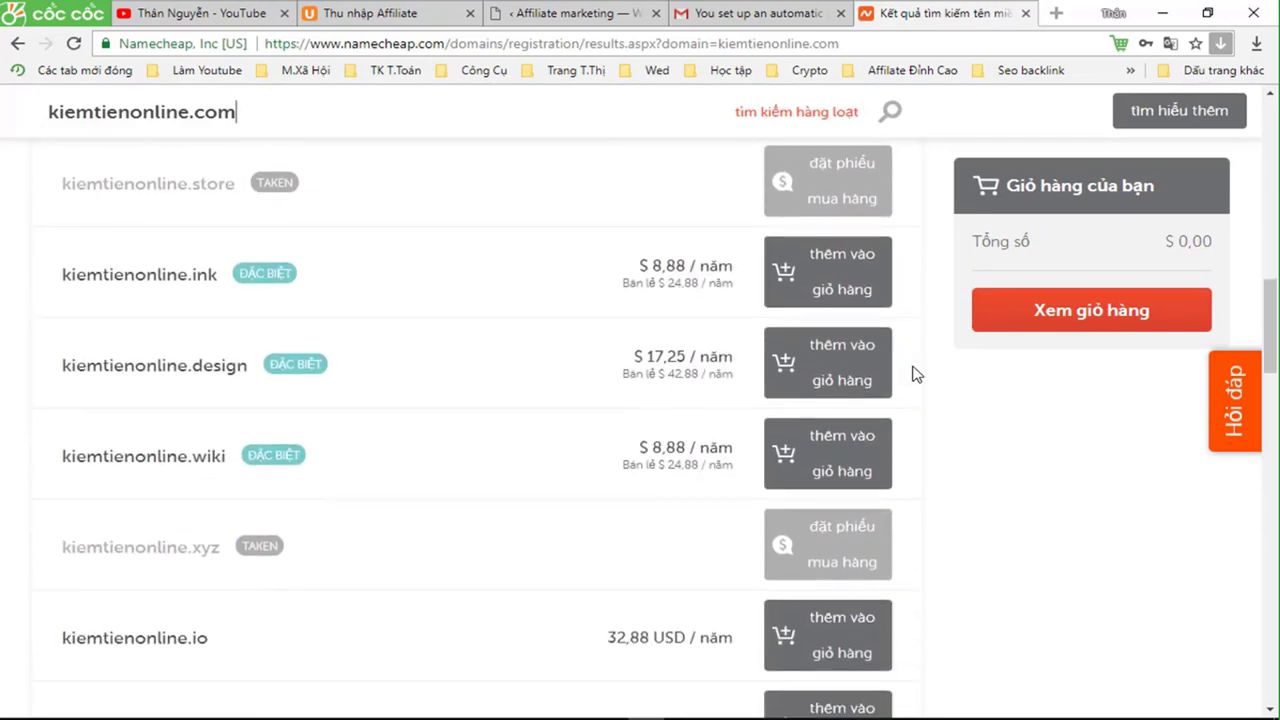
scroll(912, 374, down, 2)
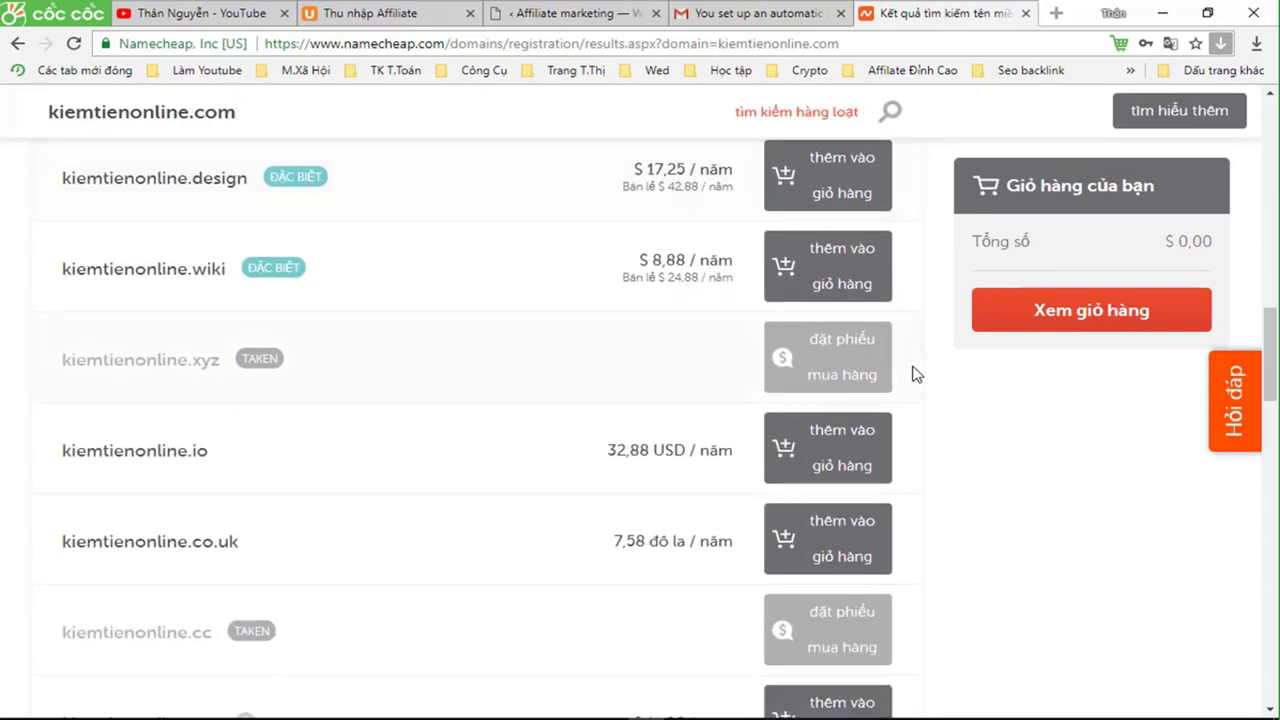
scroll(912, 374, up, 2)
scroll(912, 374, up, 1)
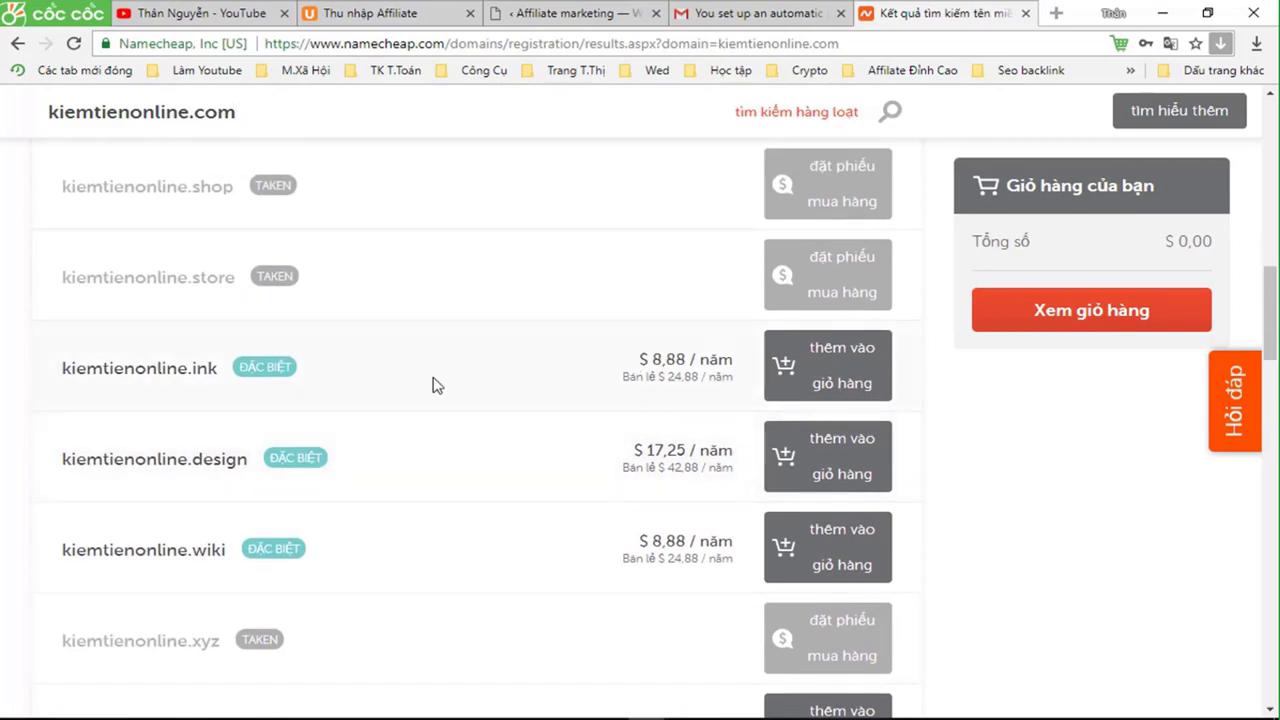
scroll(655, 382, down, 1)
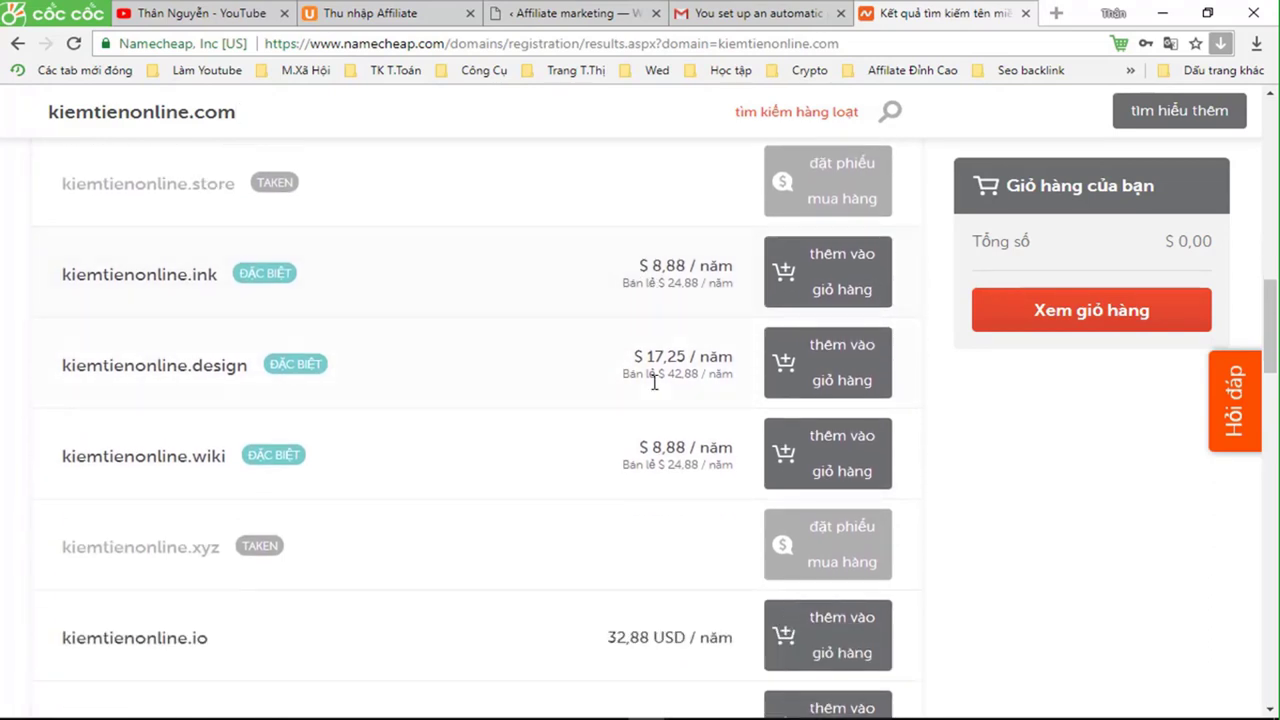
scroll(655, 382, down, 1)
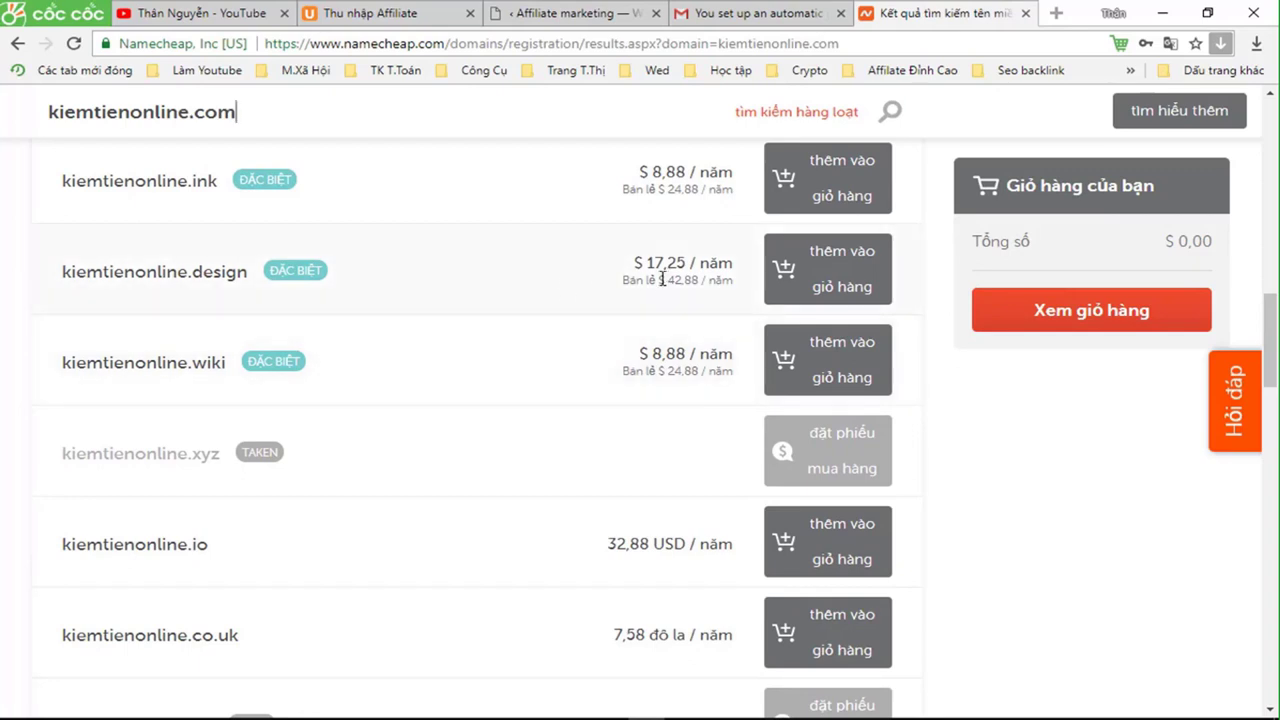
scroll(645, 295, down, 1)
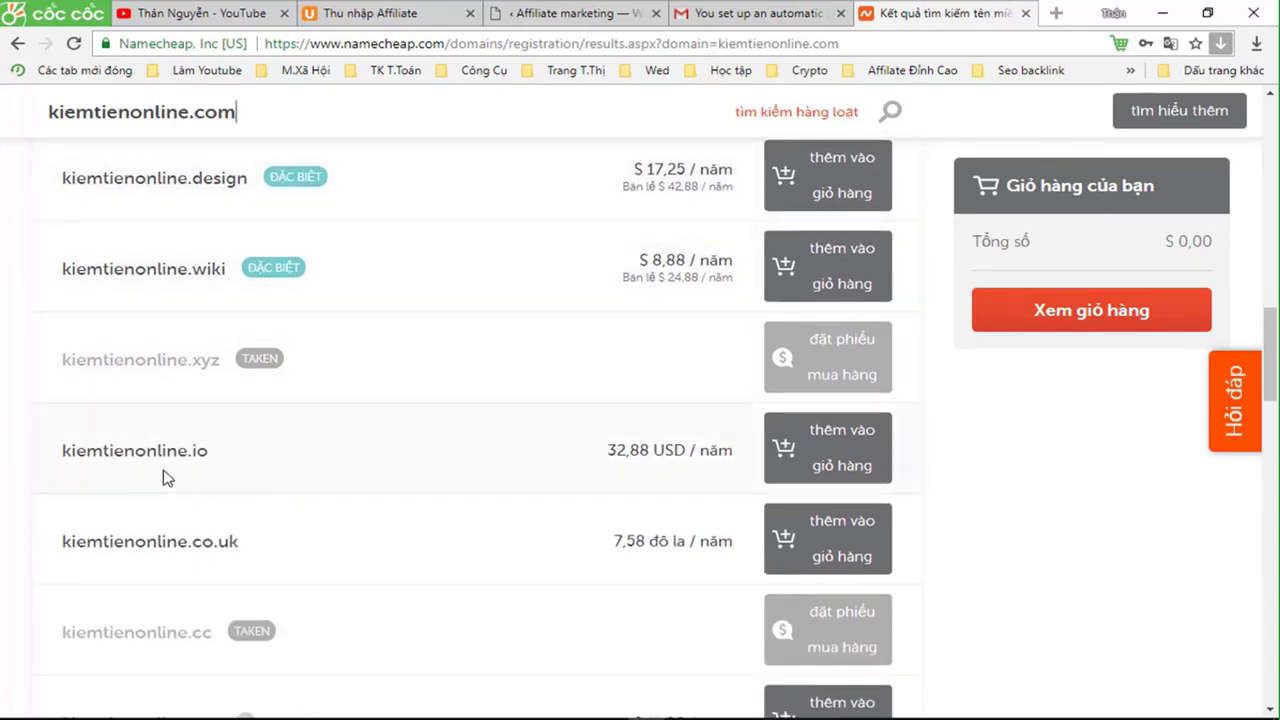
scroll(510, 440, down, 1)
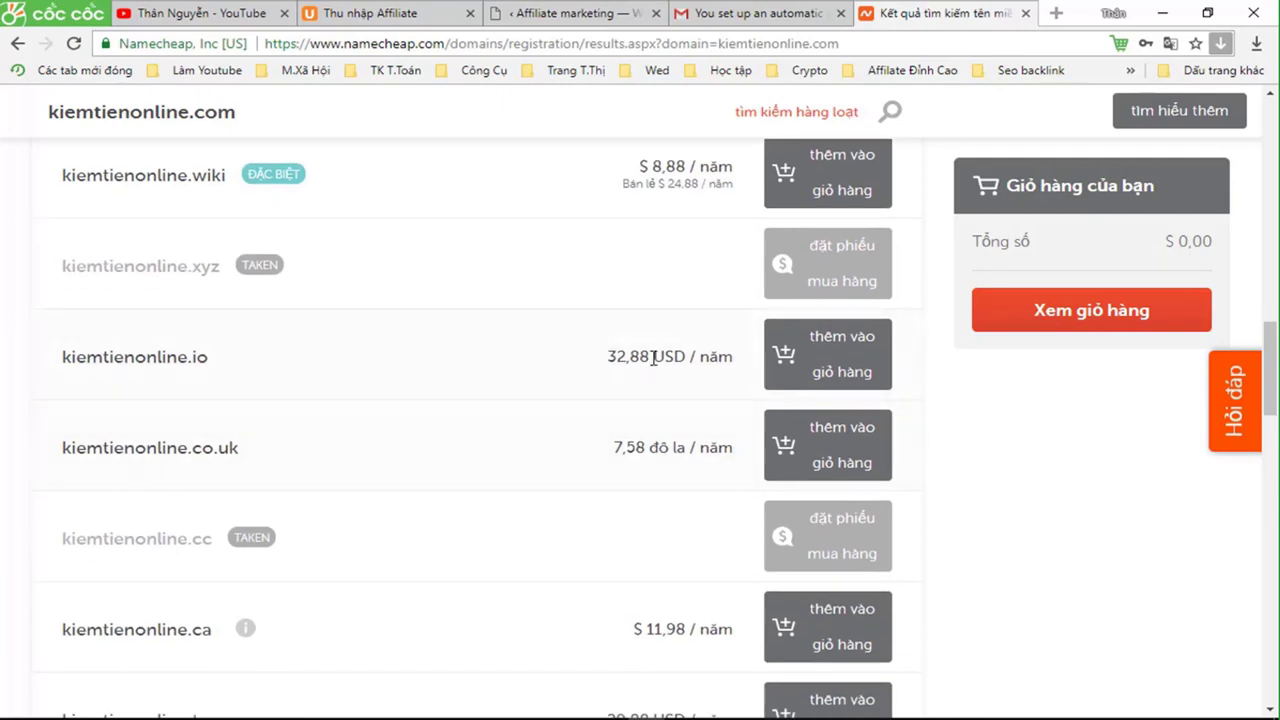
scroll(658, 356, down, 1)
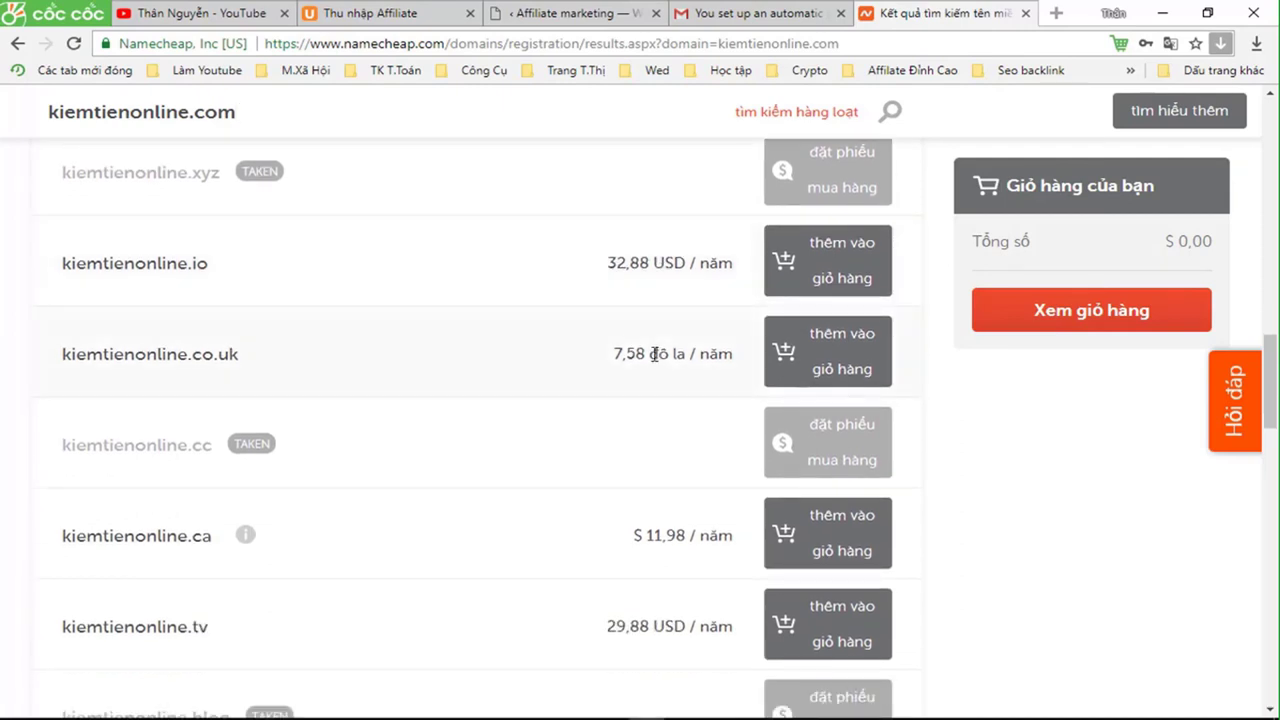
scroll(653, 354, down, 3)
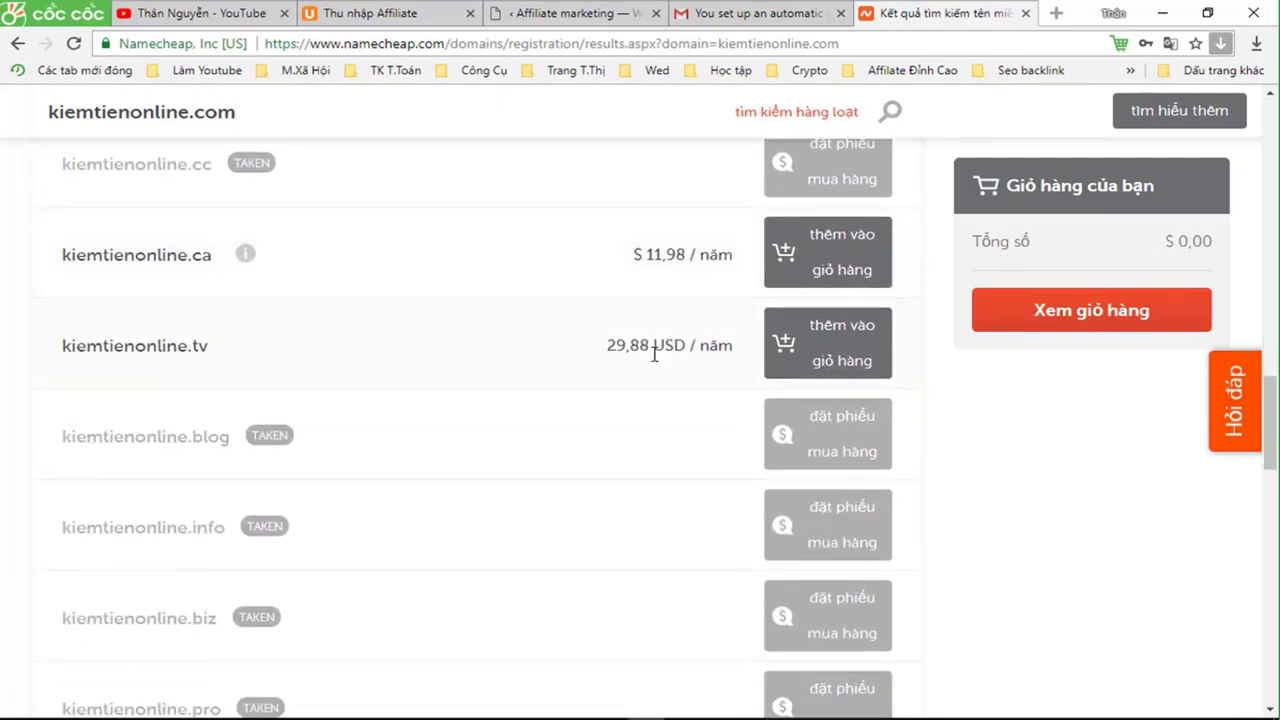
scroll(654, 354, down, 3)
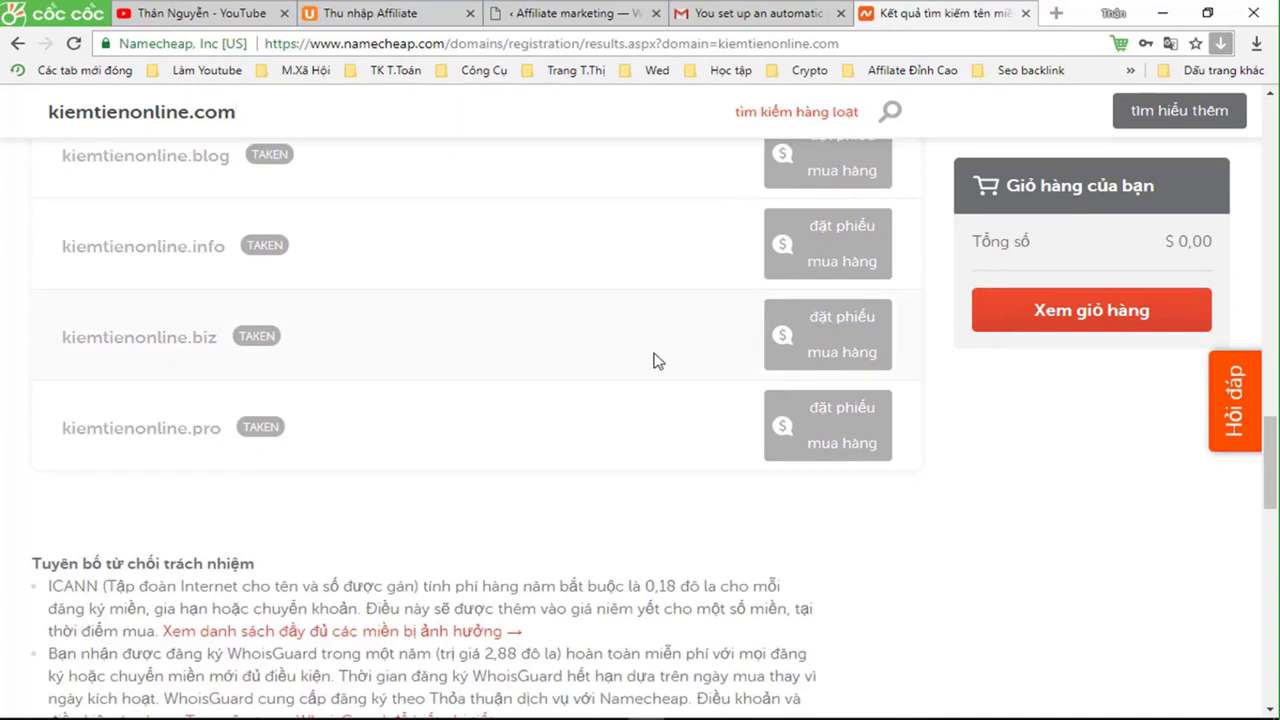
scroll(655, 361, up, 4)
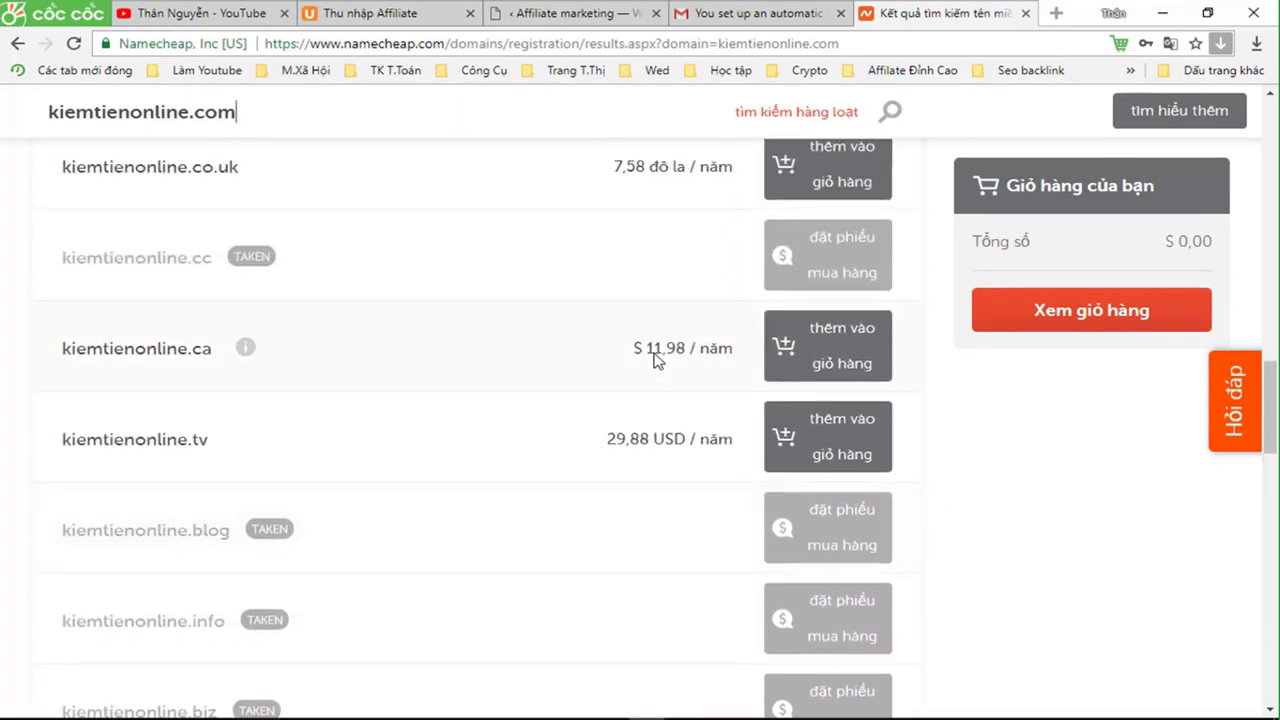
scroll(655, 354, up, 4)
scroll(655, 354, up, 5)
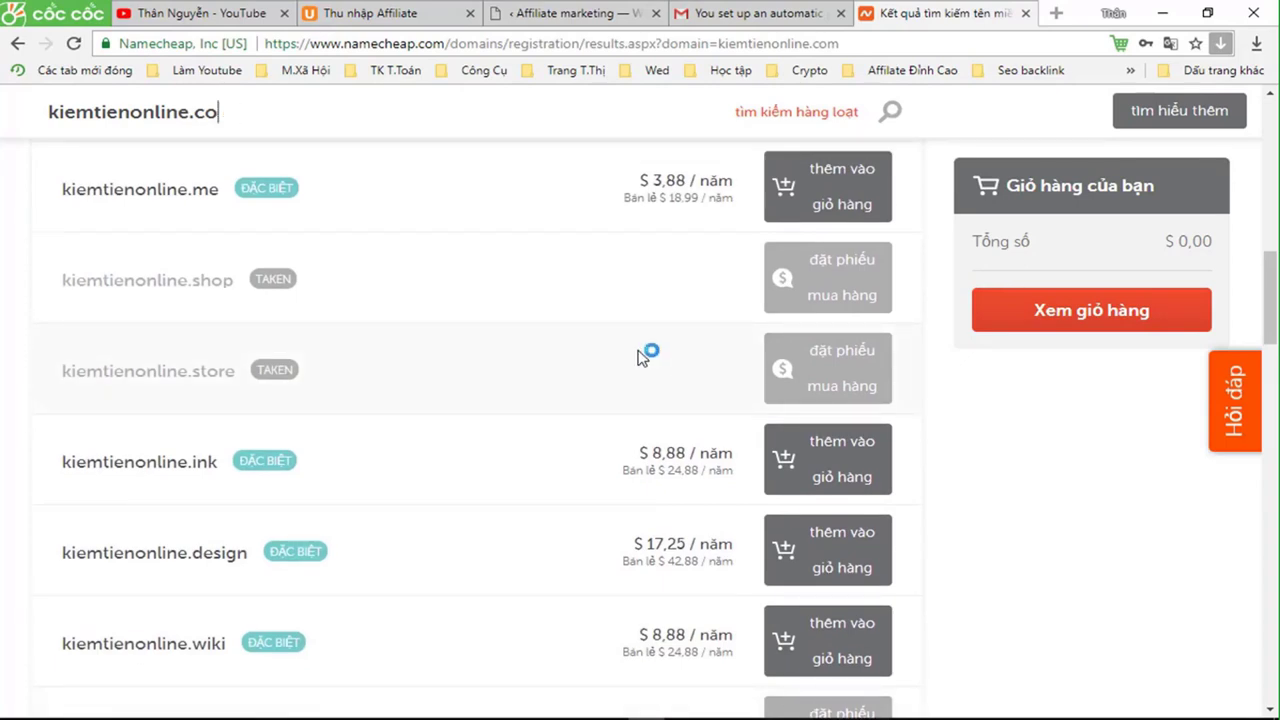
Look up kiemtienonline.us and scroll its results, finding .us taken
text(us)
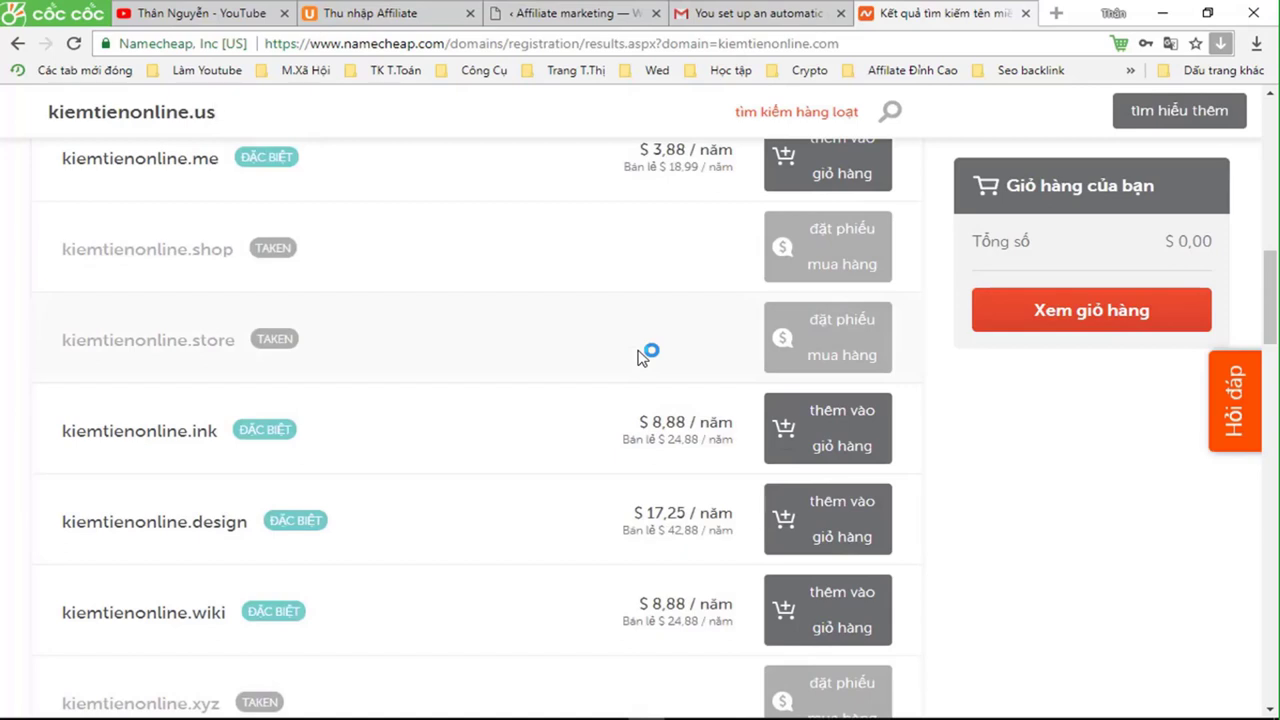
scroll(641, 358, up, 1)
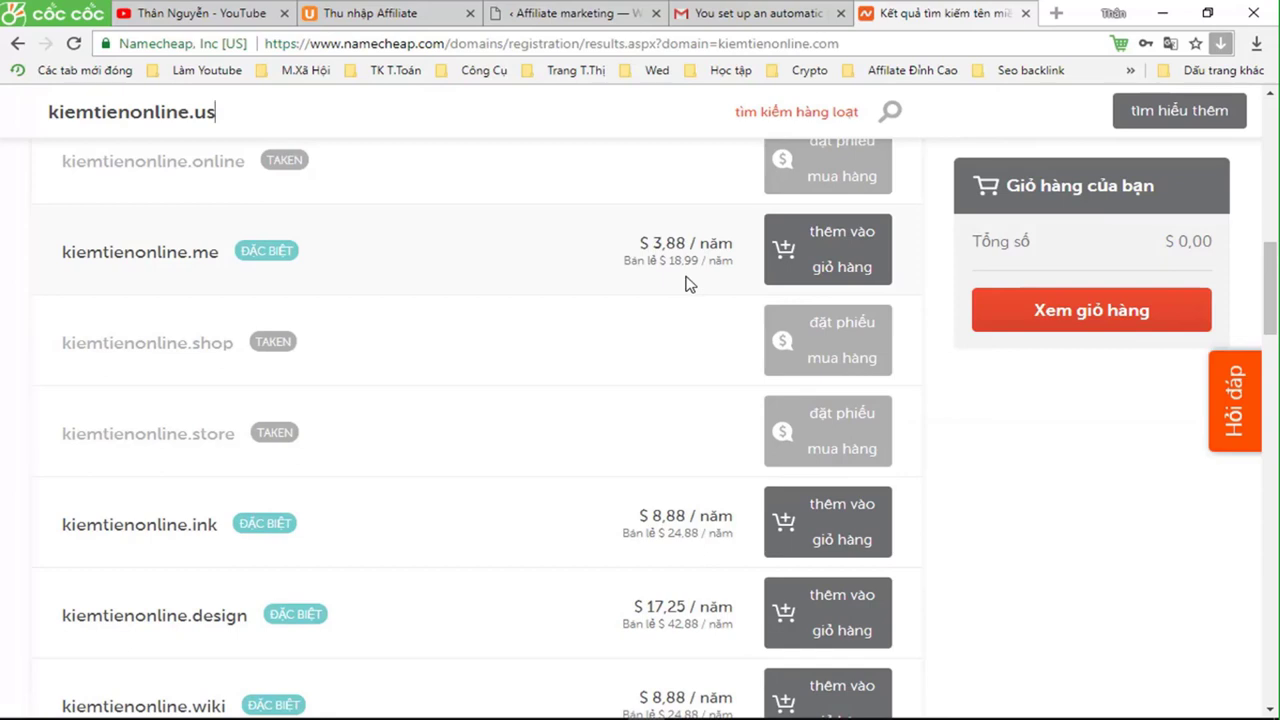
scroll(688, 288, down, 1)
scroll(688, 291, down, 2)
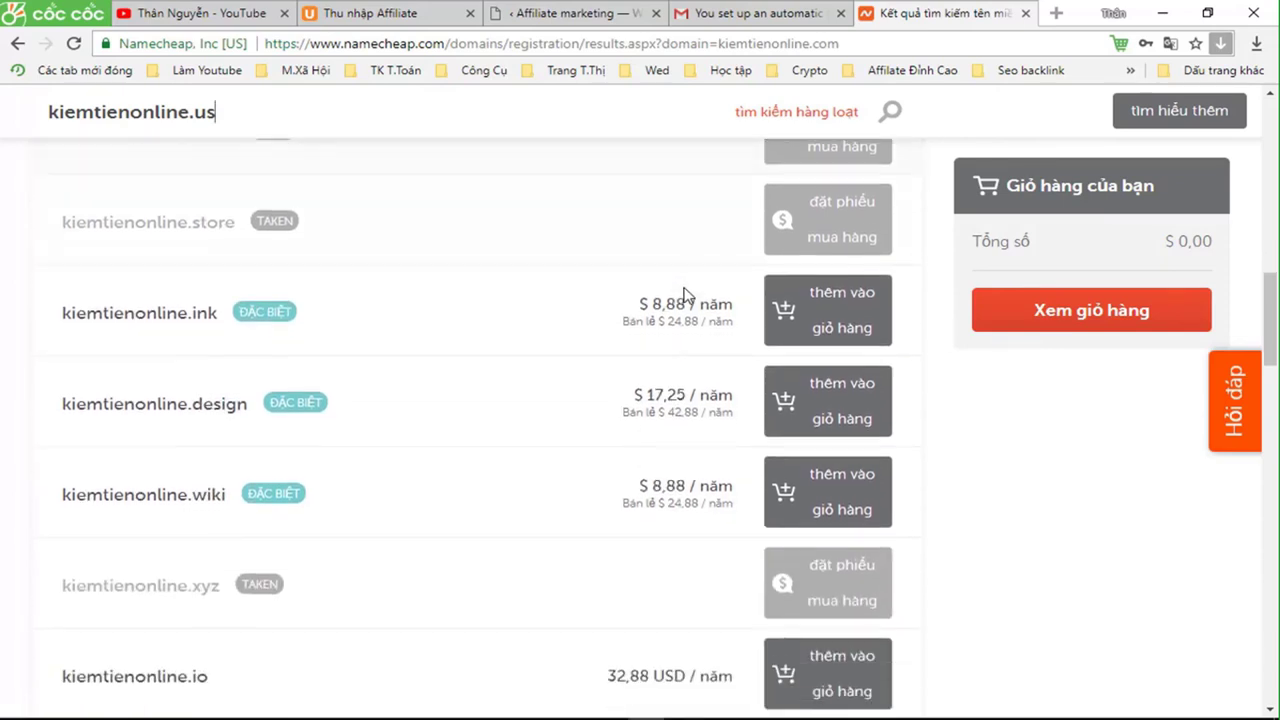
scroll(686, 296, down, 1)
scroll(686, 297, down, 3)
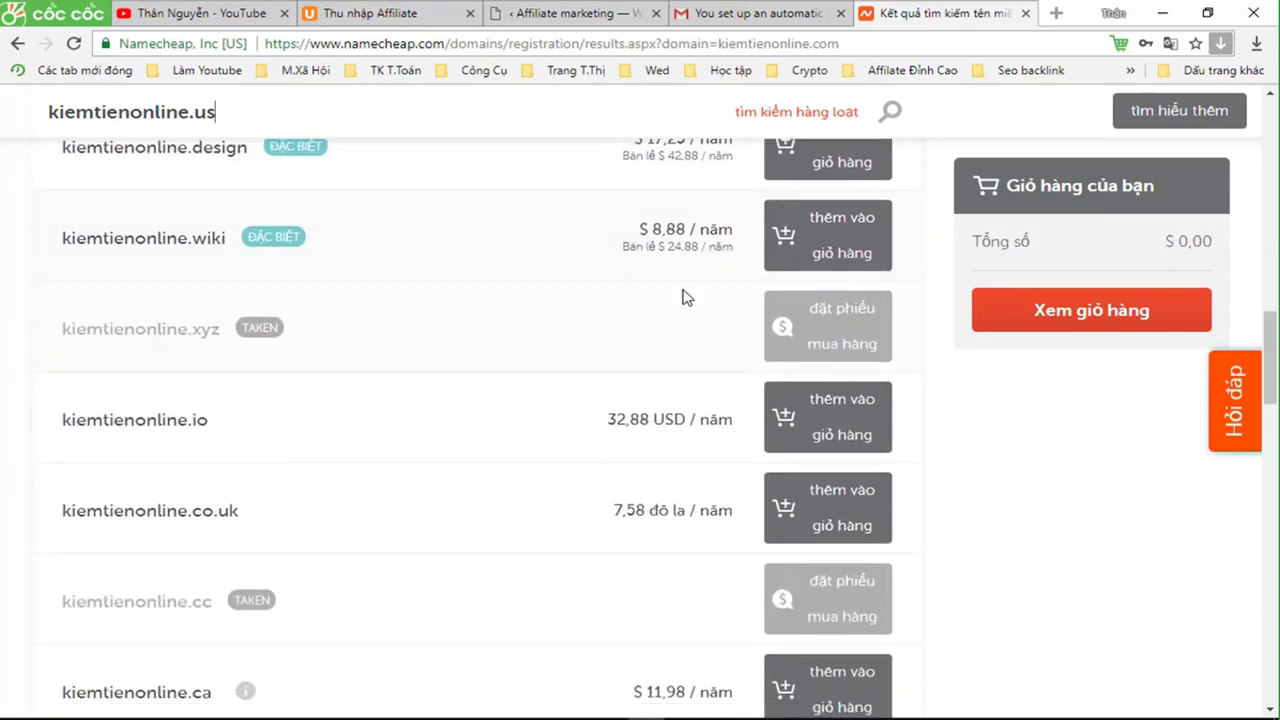
scroll(686, 297, down, 1)
scroll(686, 297, down, 4)
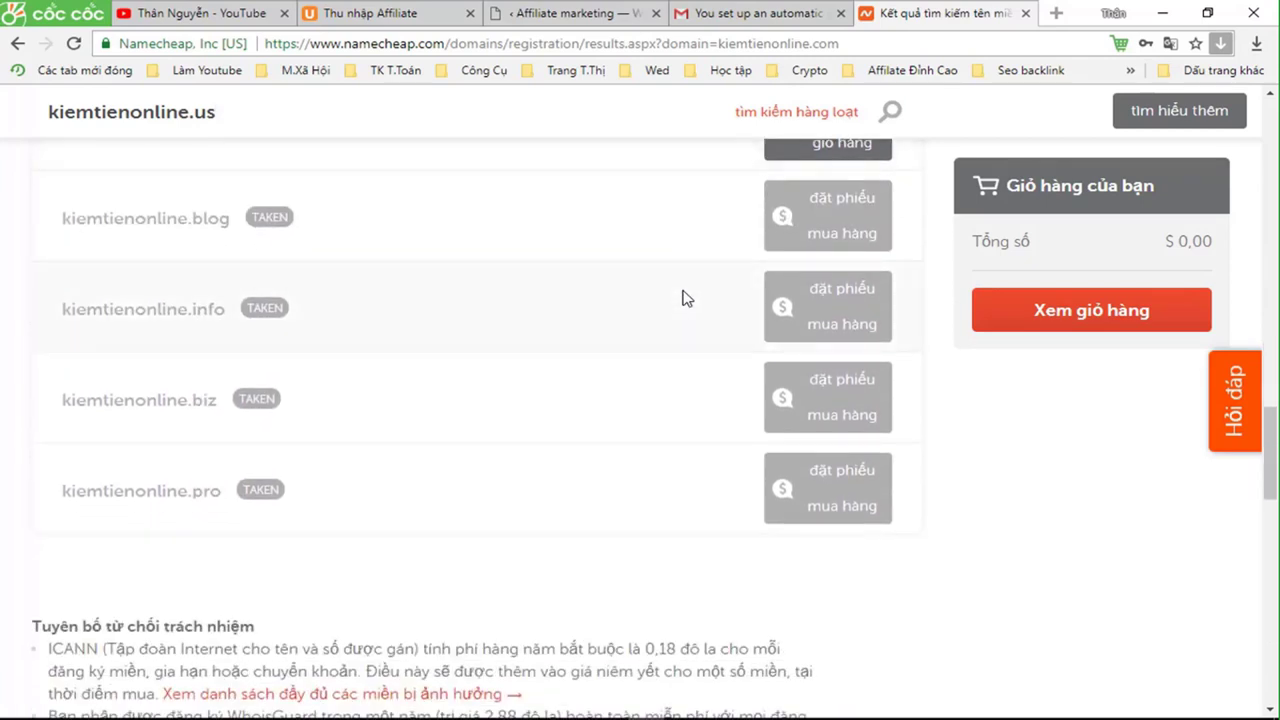
Review the remaining extensions, such as .global at 19.88 USD and .ink at 8.88 USD
scroll(686, 298, up, 7)
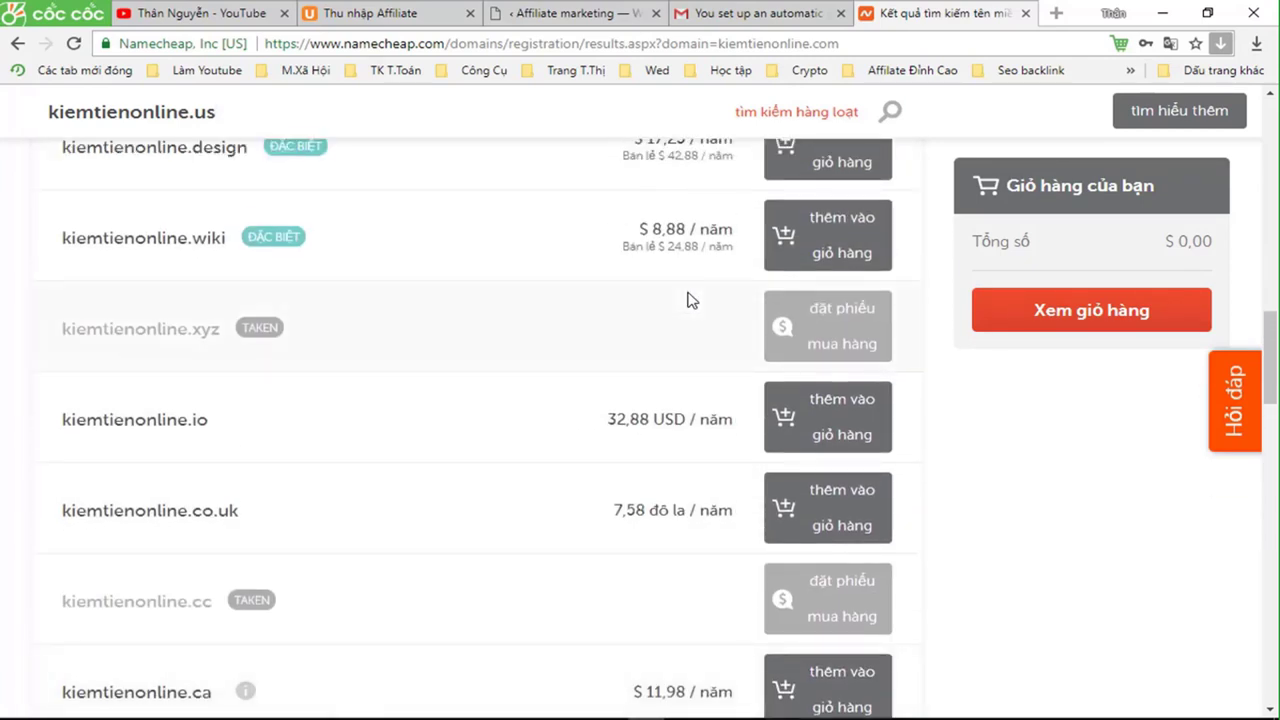
scroll(688, 300, up, 3)
scroll(687, 299, up, 2)
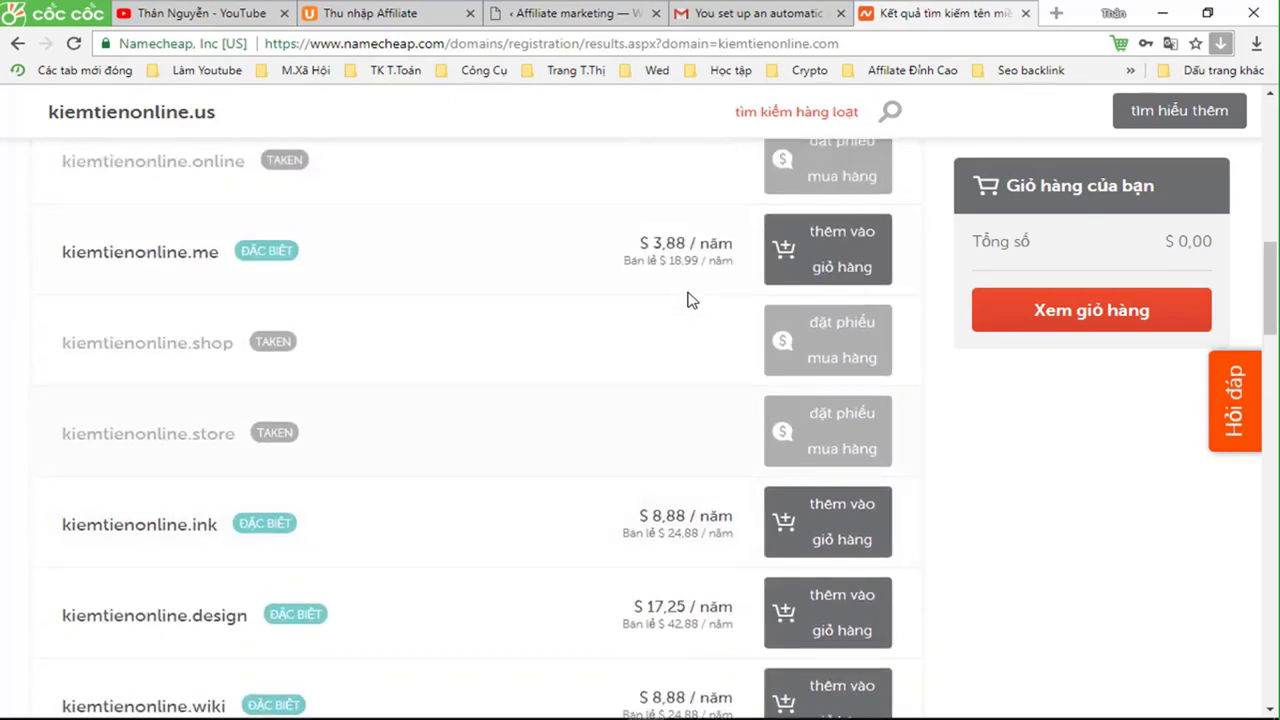
scroll(688, 300, up, 9)
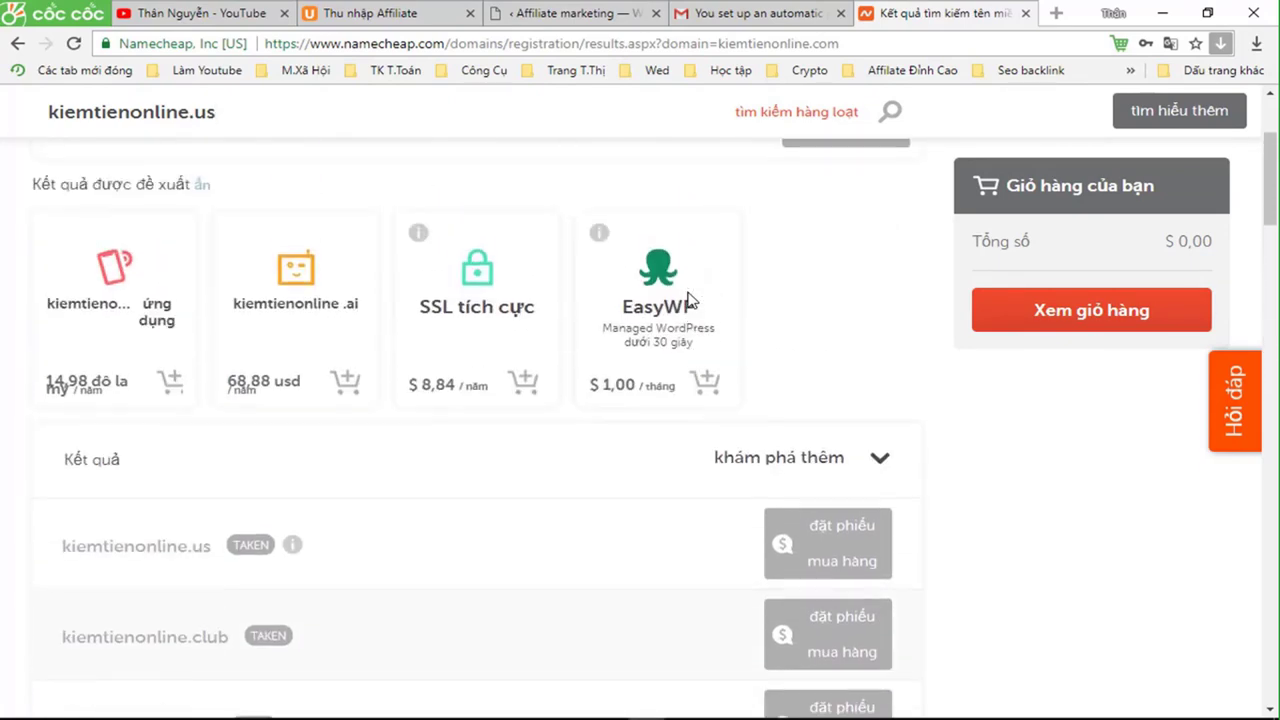
scroll(690, 301, up, 1)
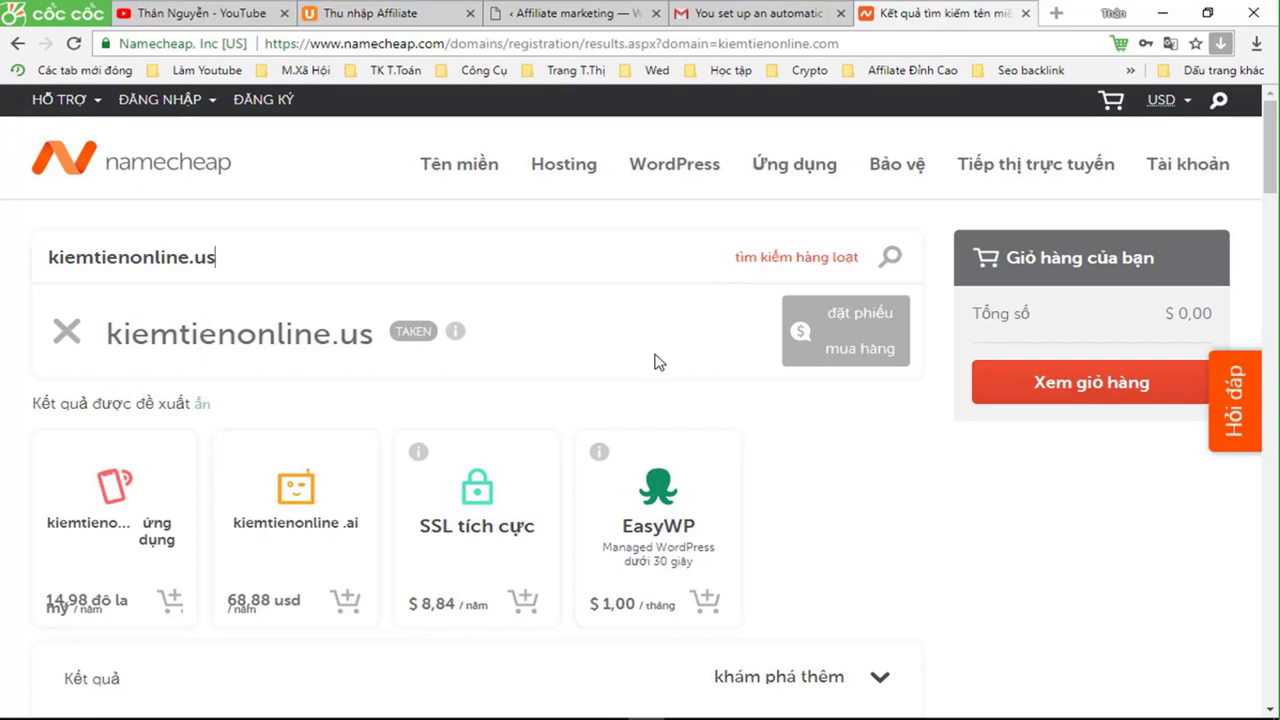
scroll(659, 362, down, 2)
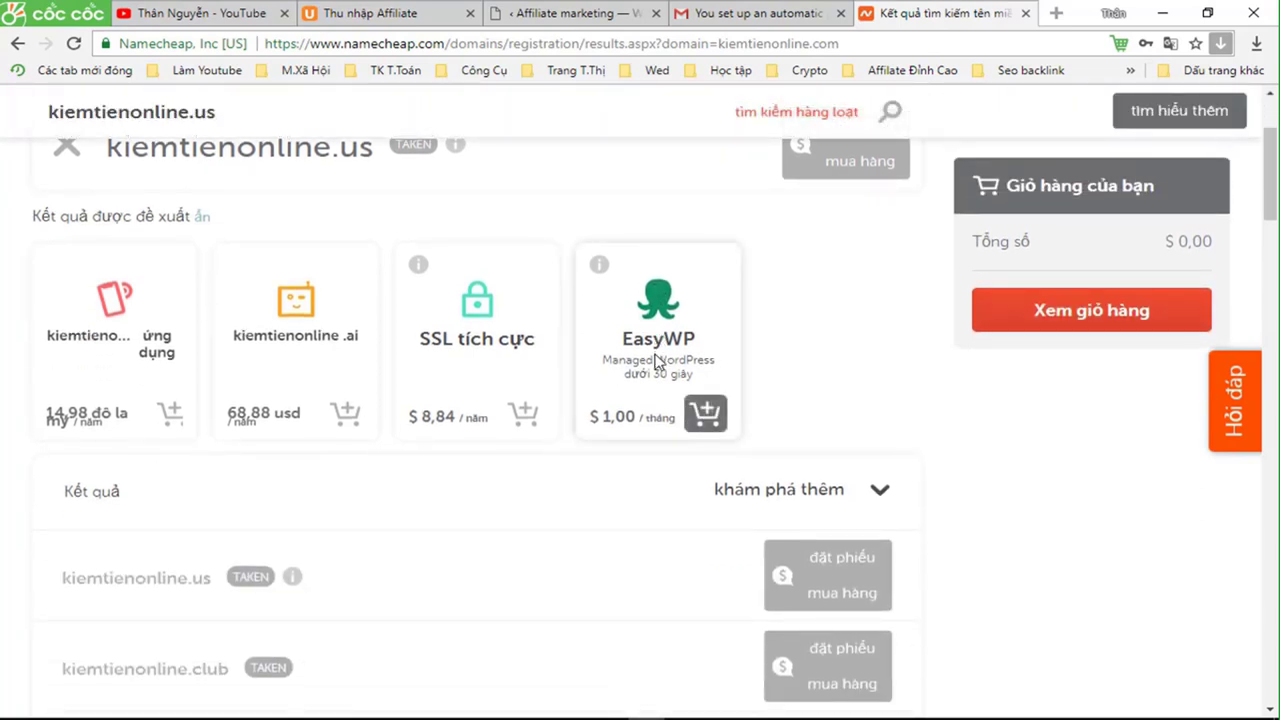
scroll(659, 362, down, 3)
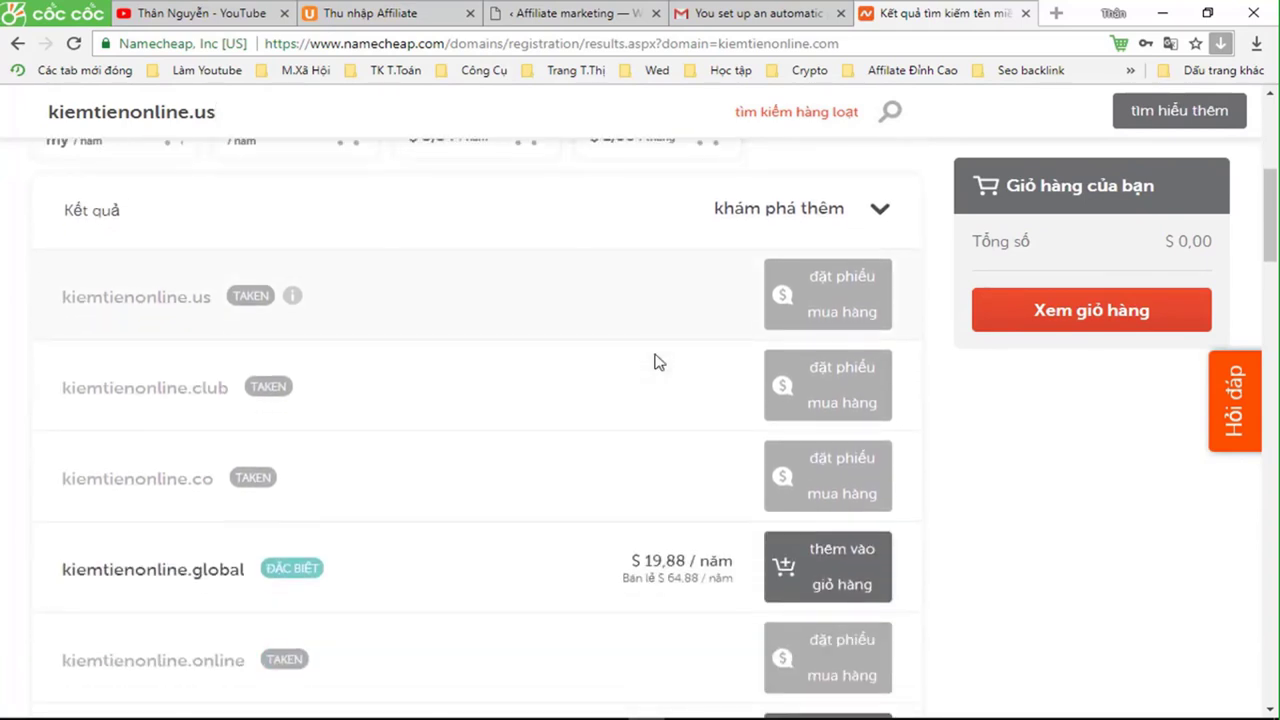
scroll(659, 362, down, 3)
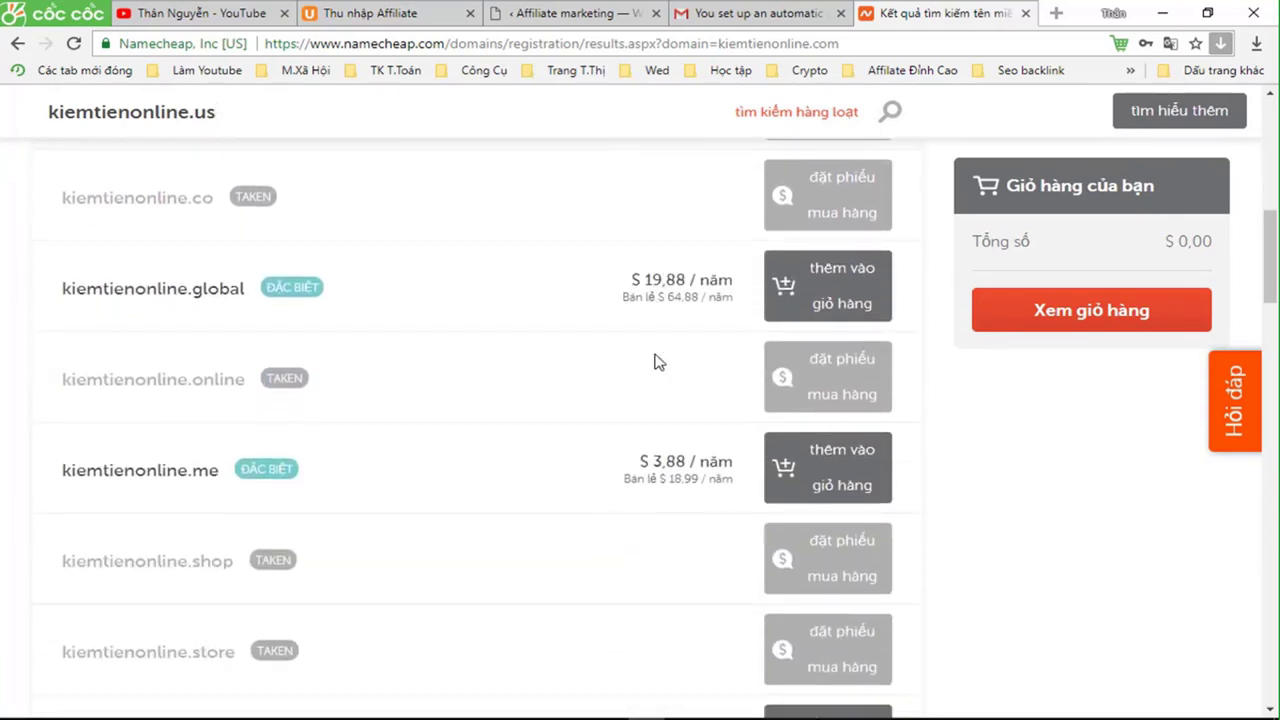
scroll(659, 362, down, 1)
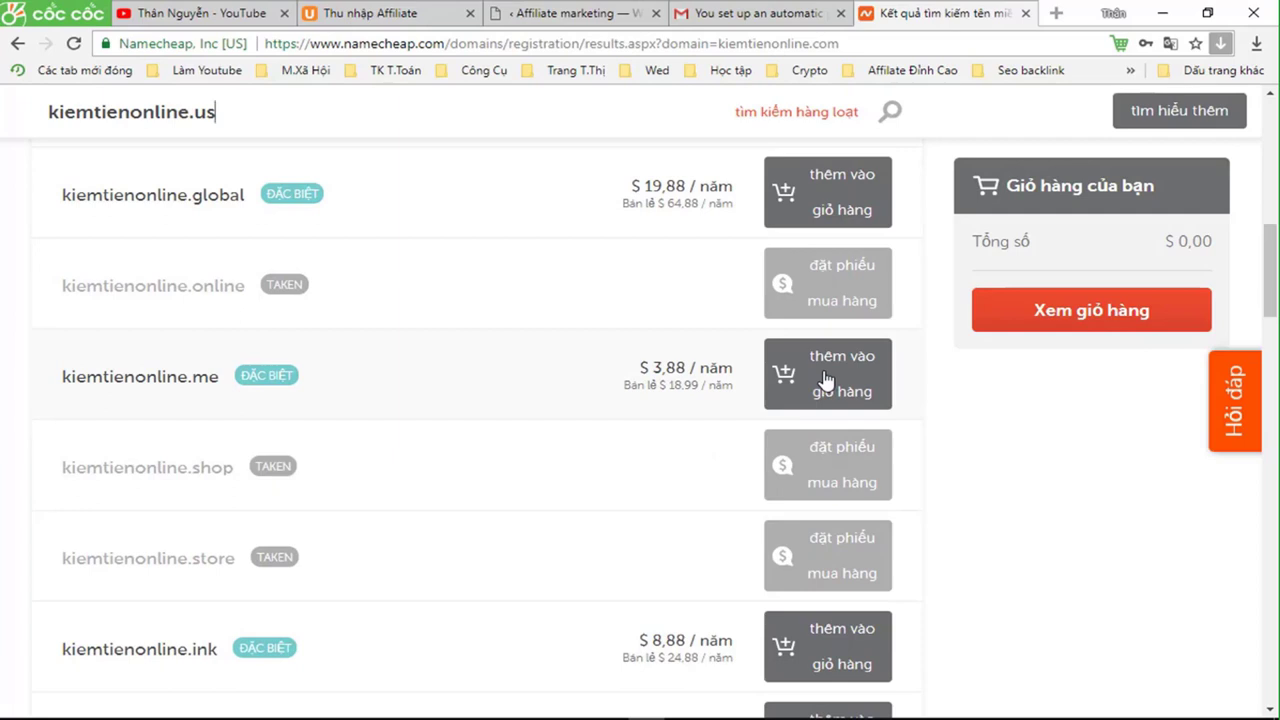
Add kiemtienonline.me to the cart for 1 year at $3.88 and confirm the order
click(826, 379)
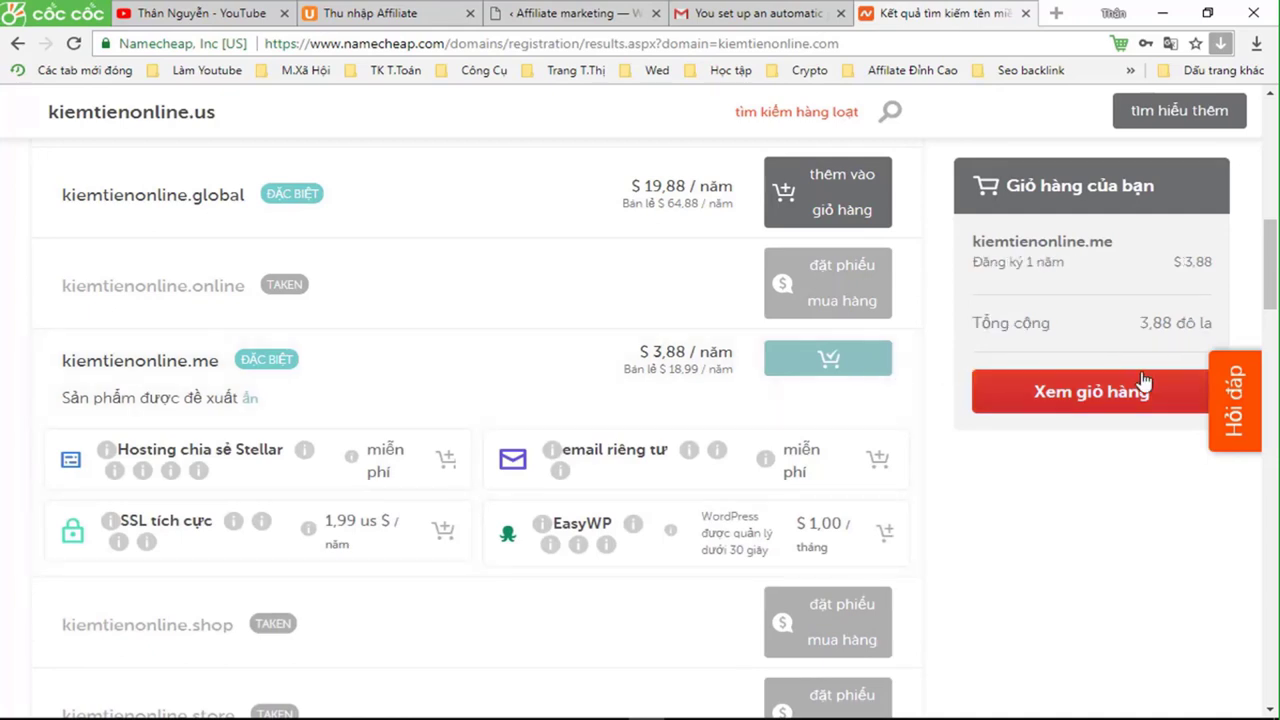
scroll(1073, 318, up, 1)
scroll(1073, 318, up, 3)
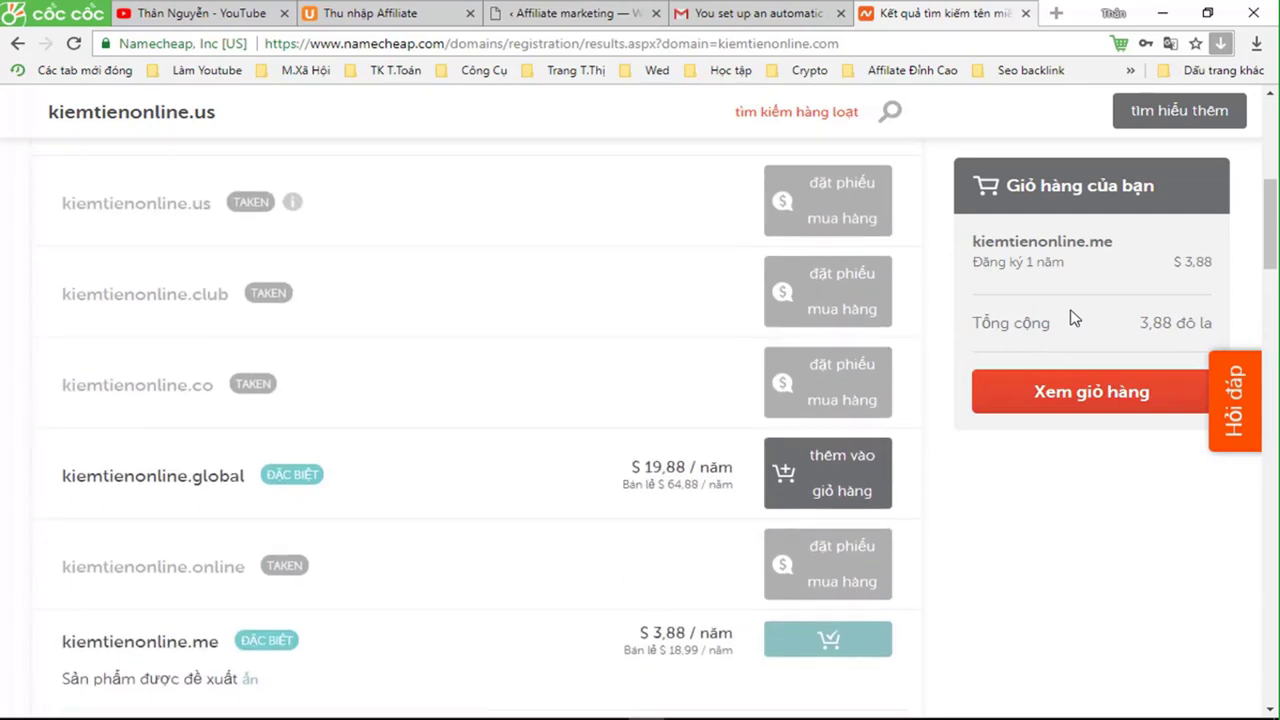
scroll(1073, 318, down, 2)
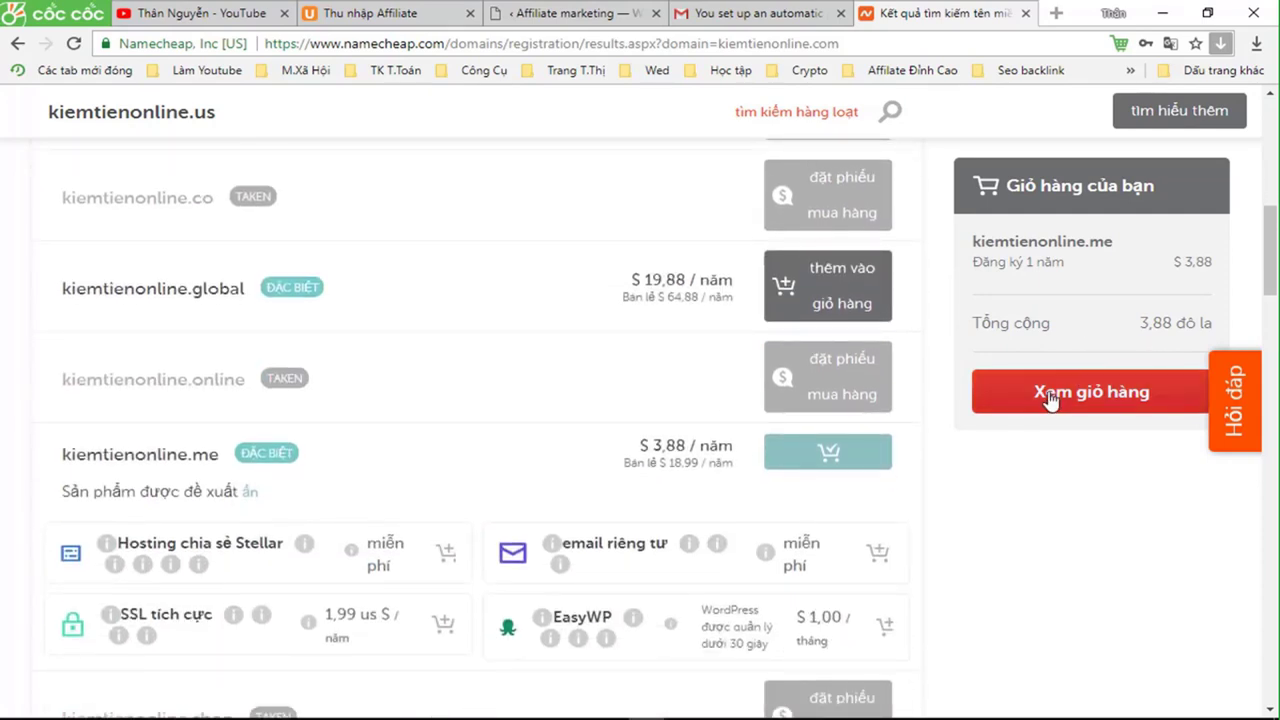
click(1049, 398)
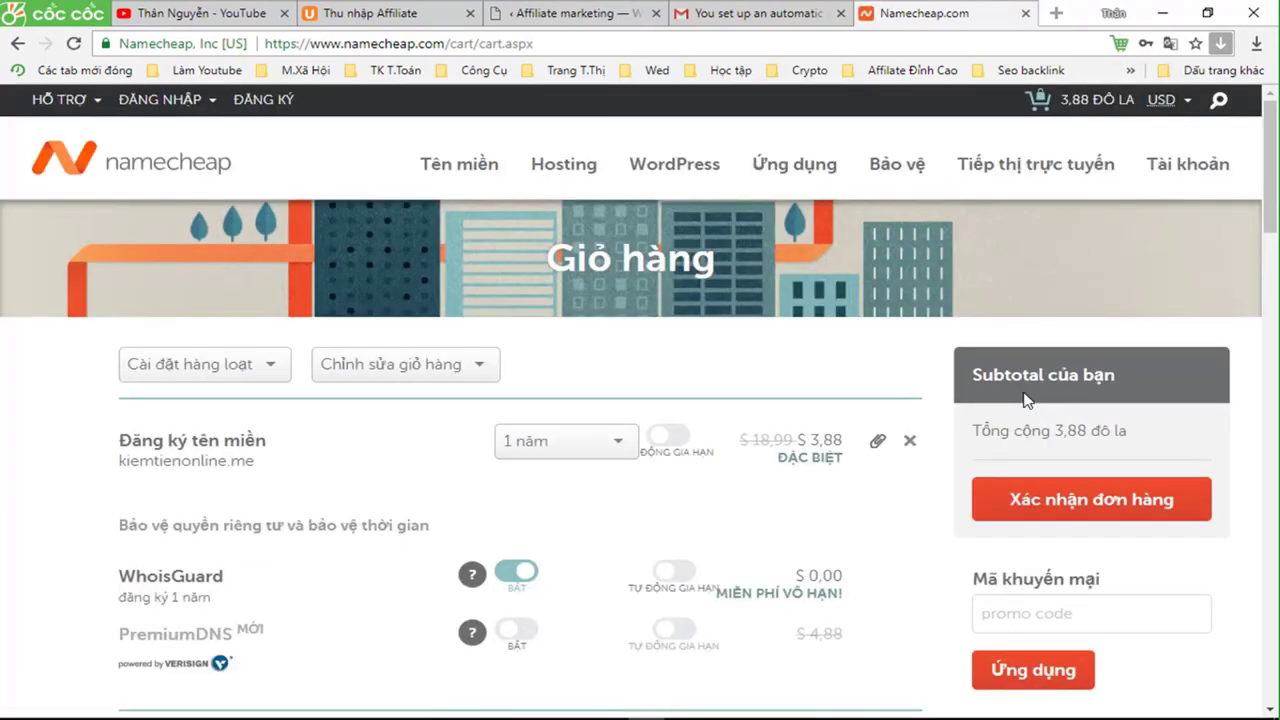
click(615, 455)
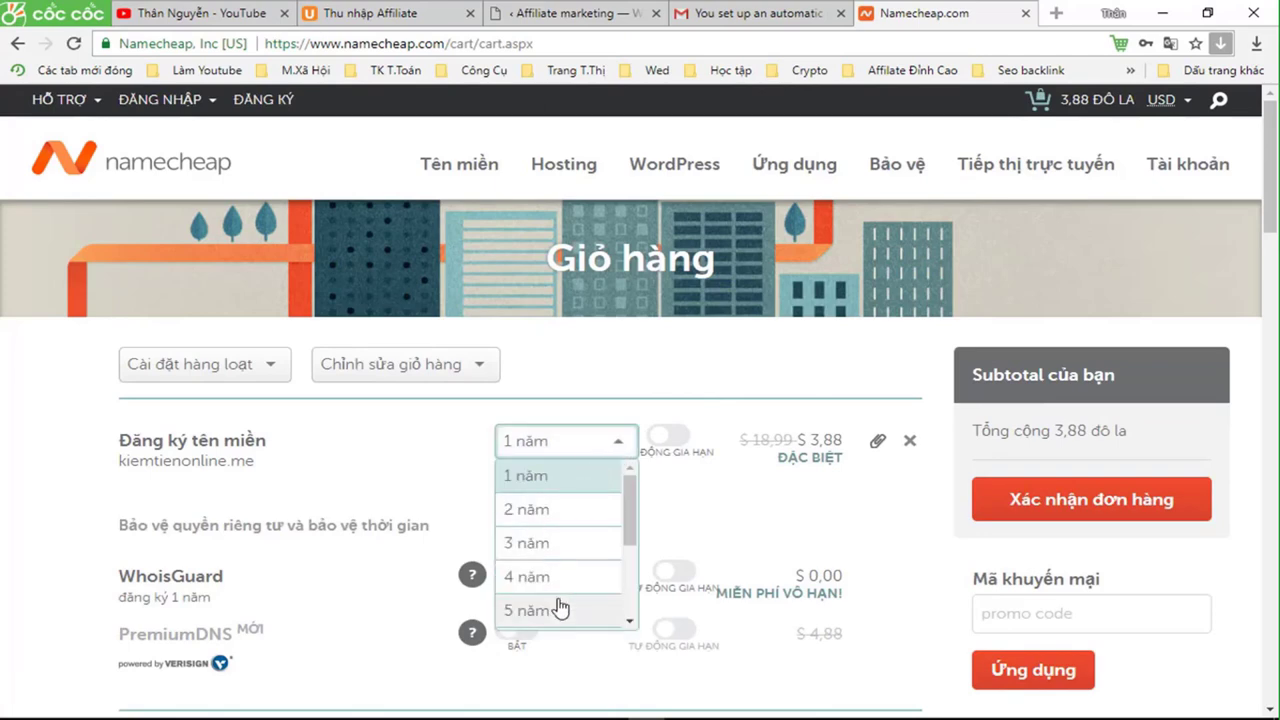
click(605, 477)
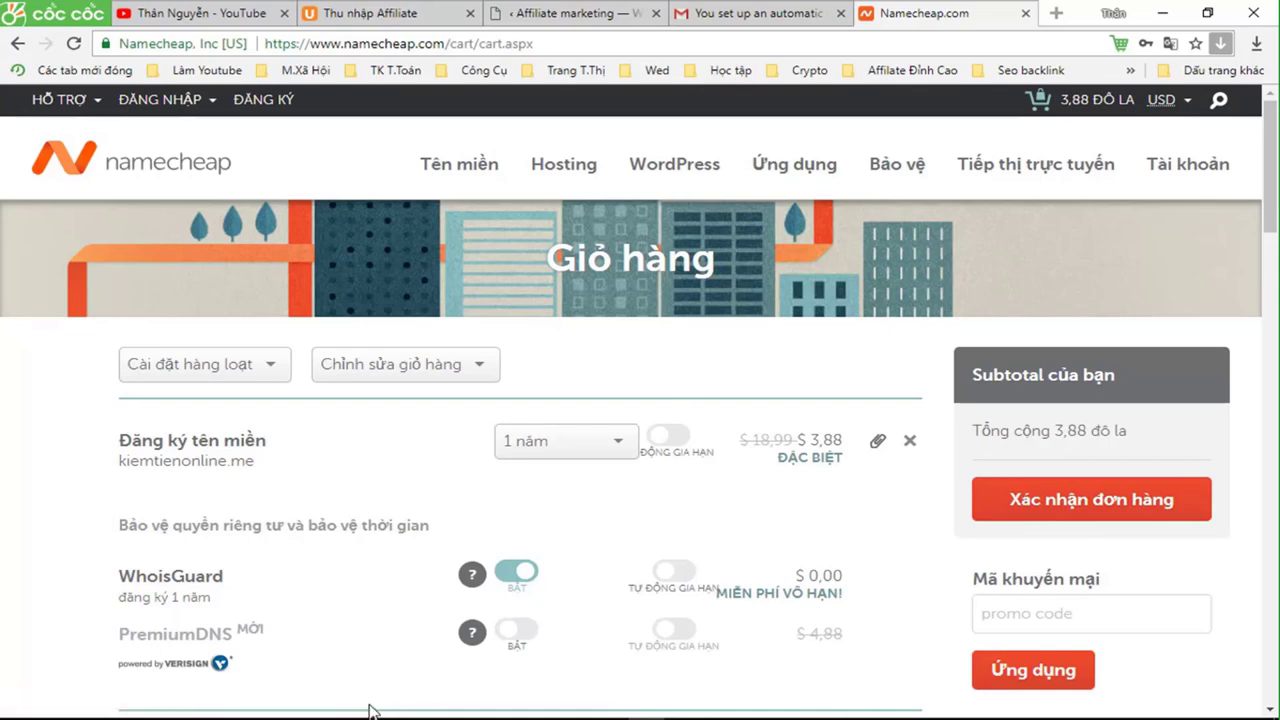
click(1064, 508)
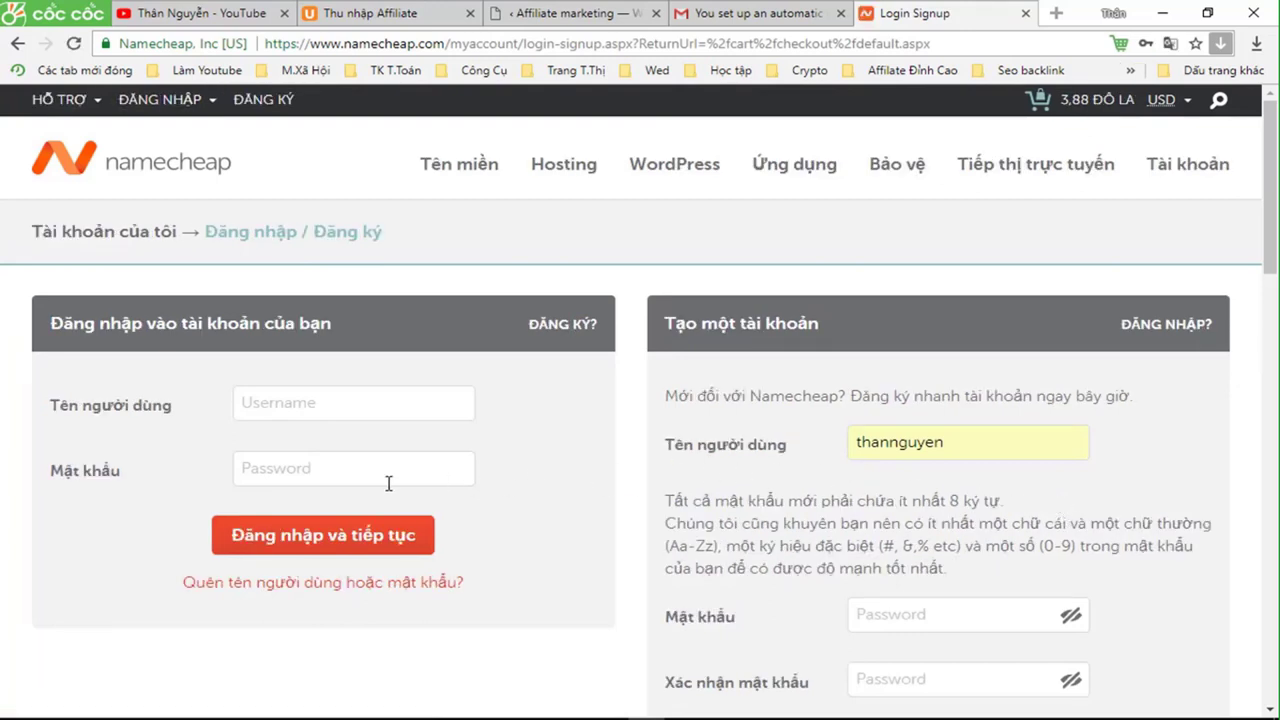
Move from the login username to the new-account username, password and first name fields
click(267, 402)
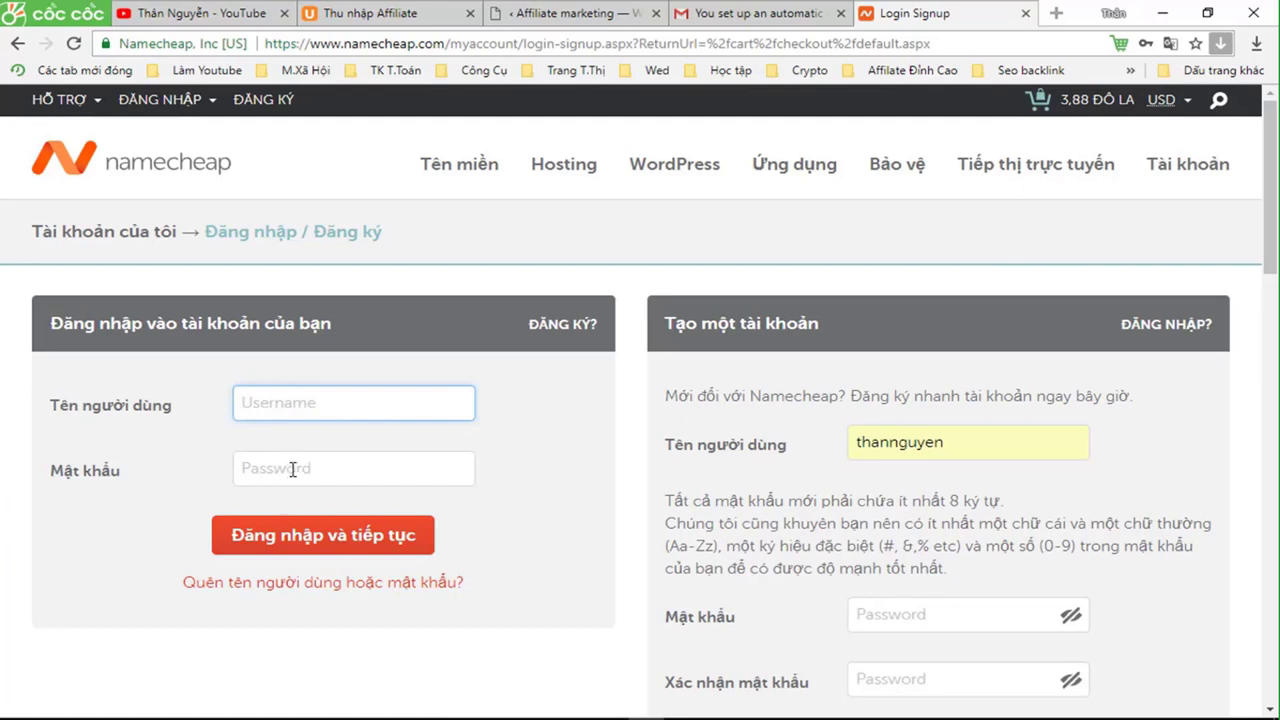
scroll(720, 495, down, 2)
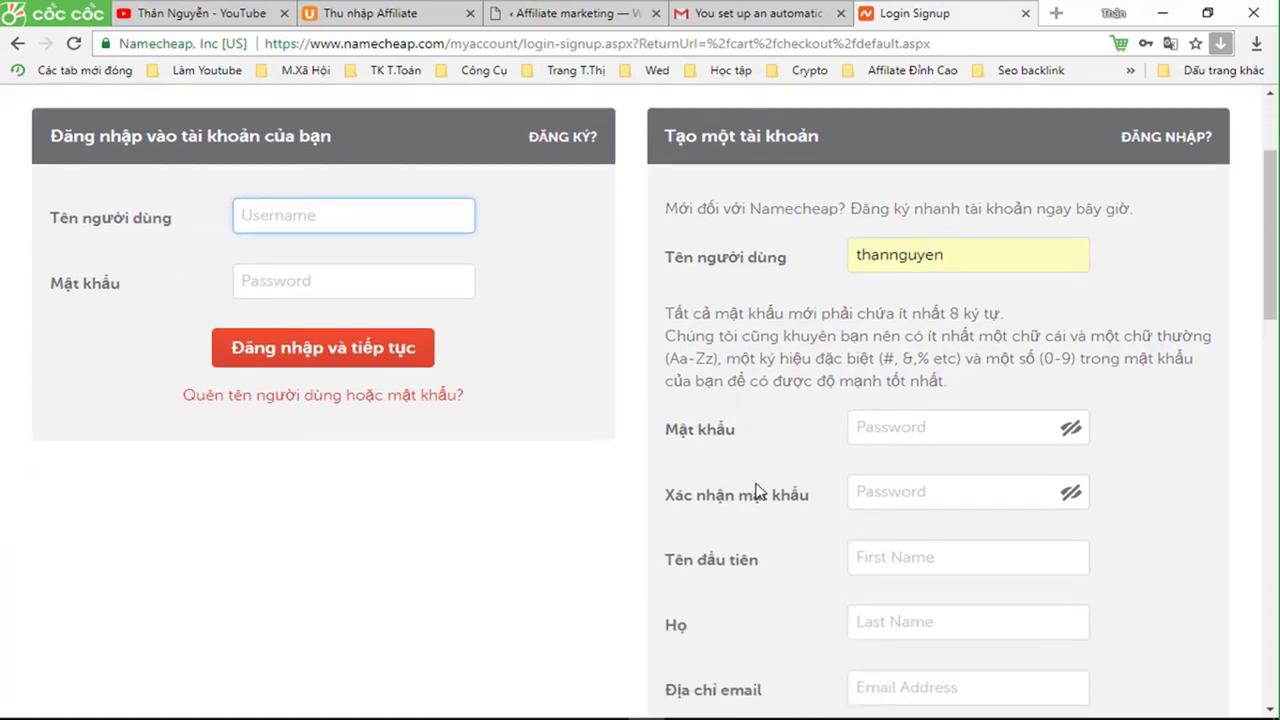
click(981, 251)
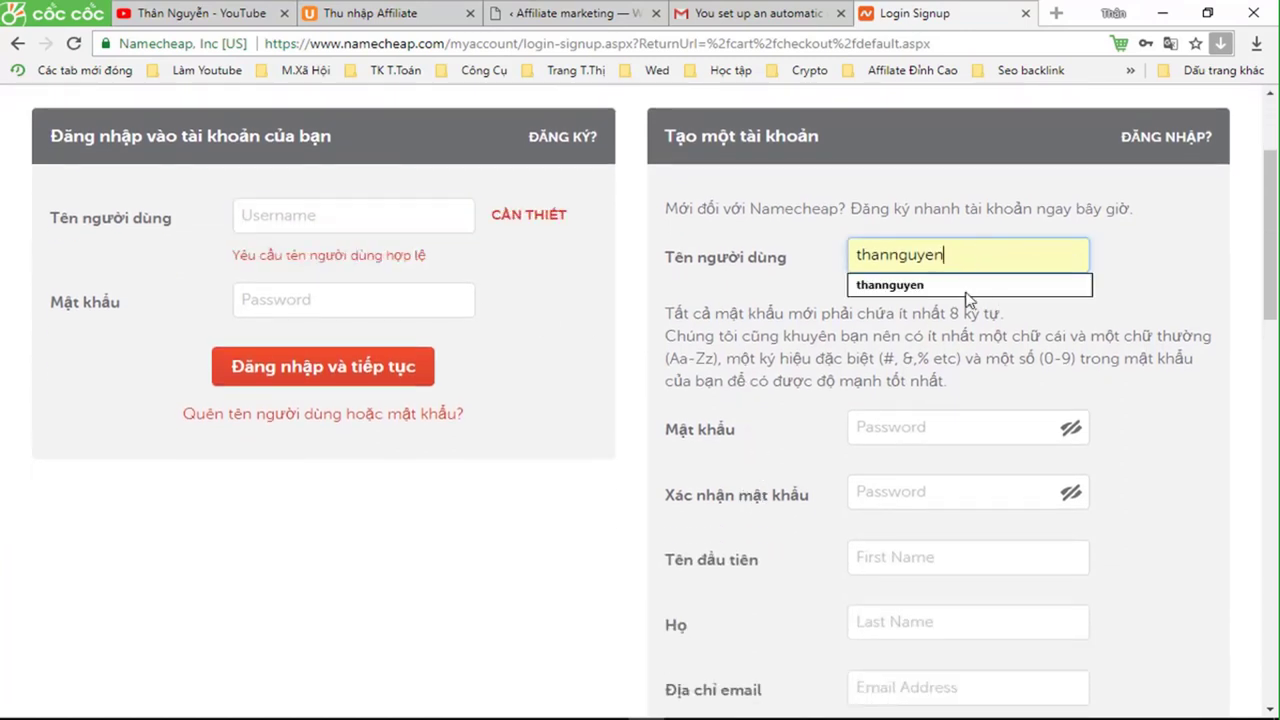
click(912, 437)
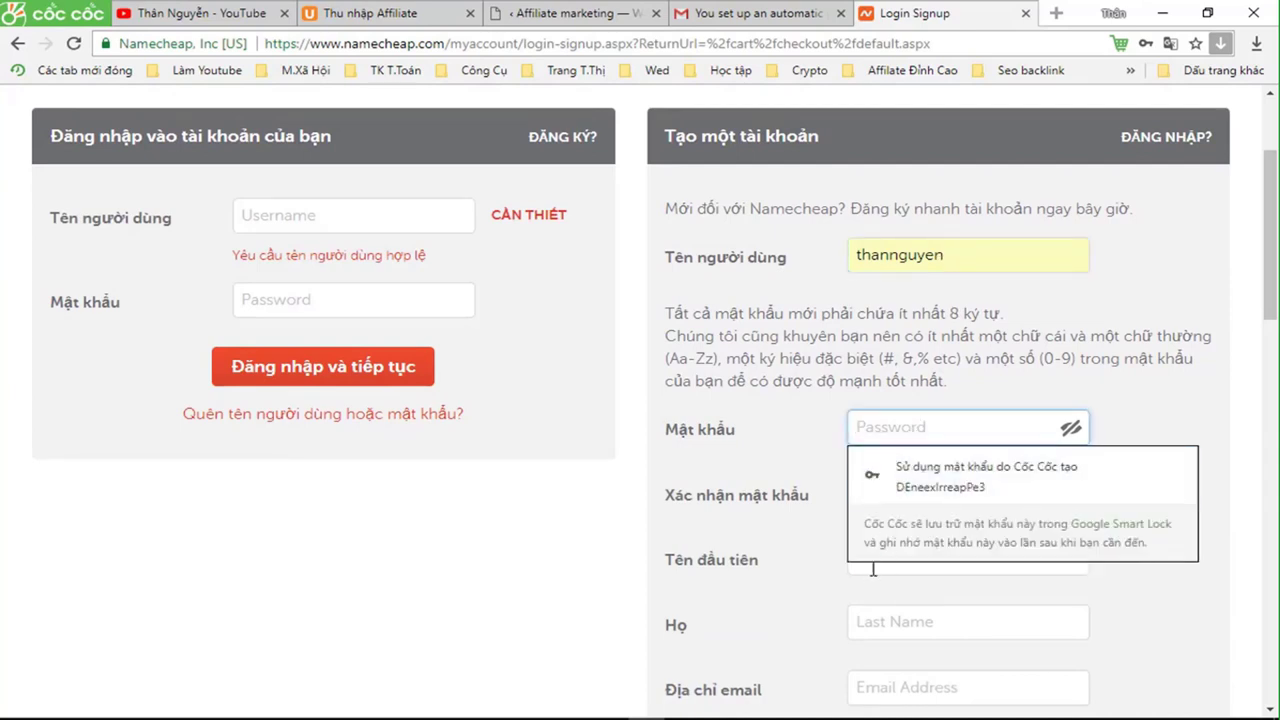
click(872, 566)
scroll(910, 532, down, 1)
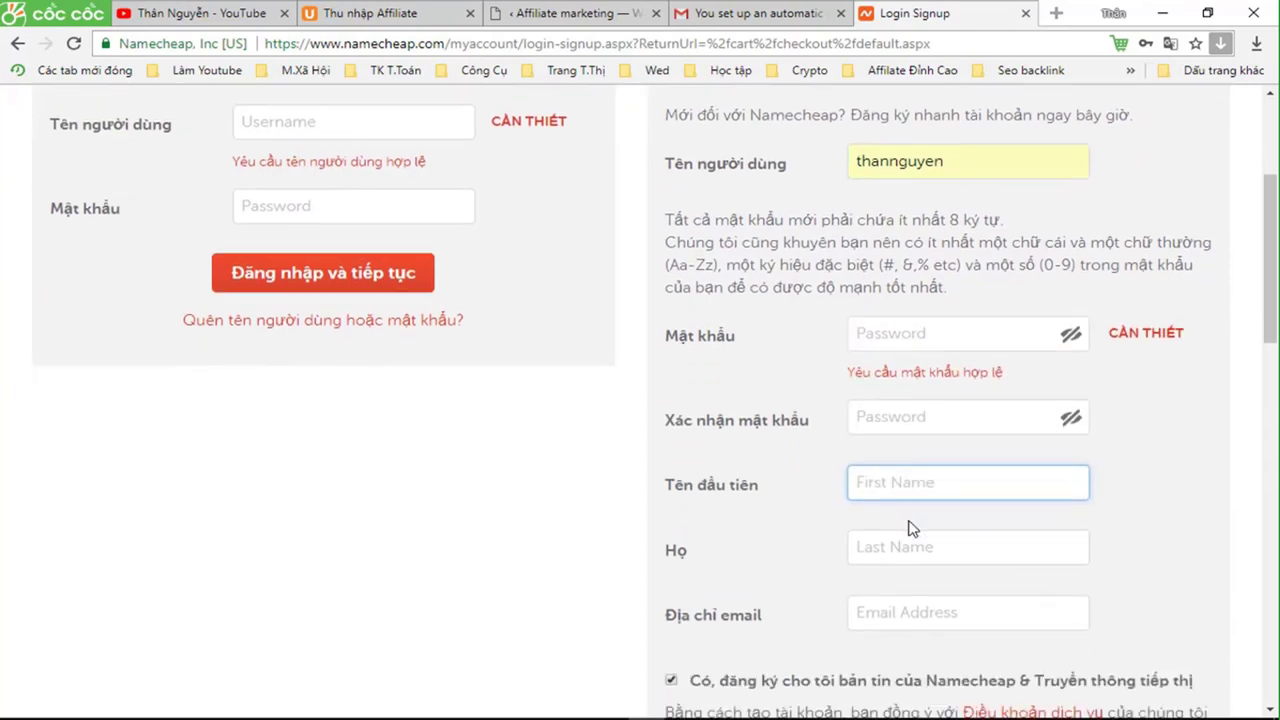
Go through the new-account username, password, first name, last name and email fields
click(950, 158)
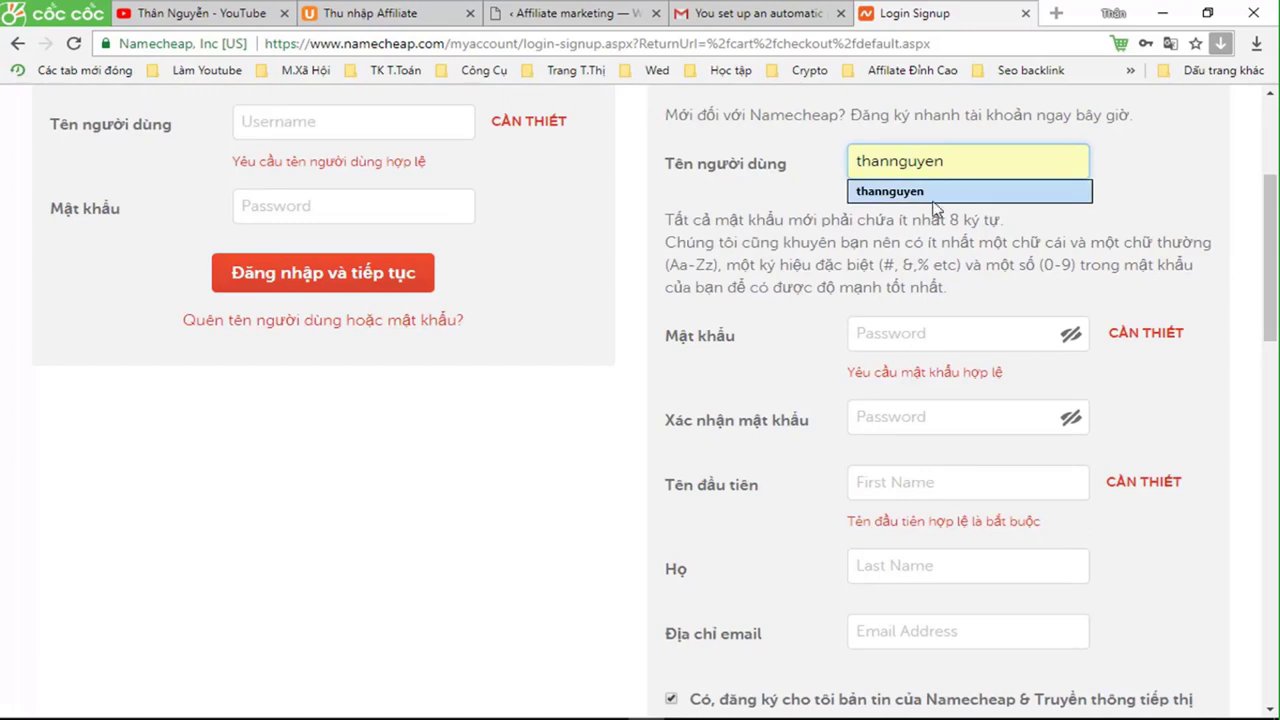
click(919, 336)
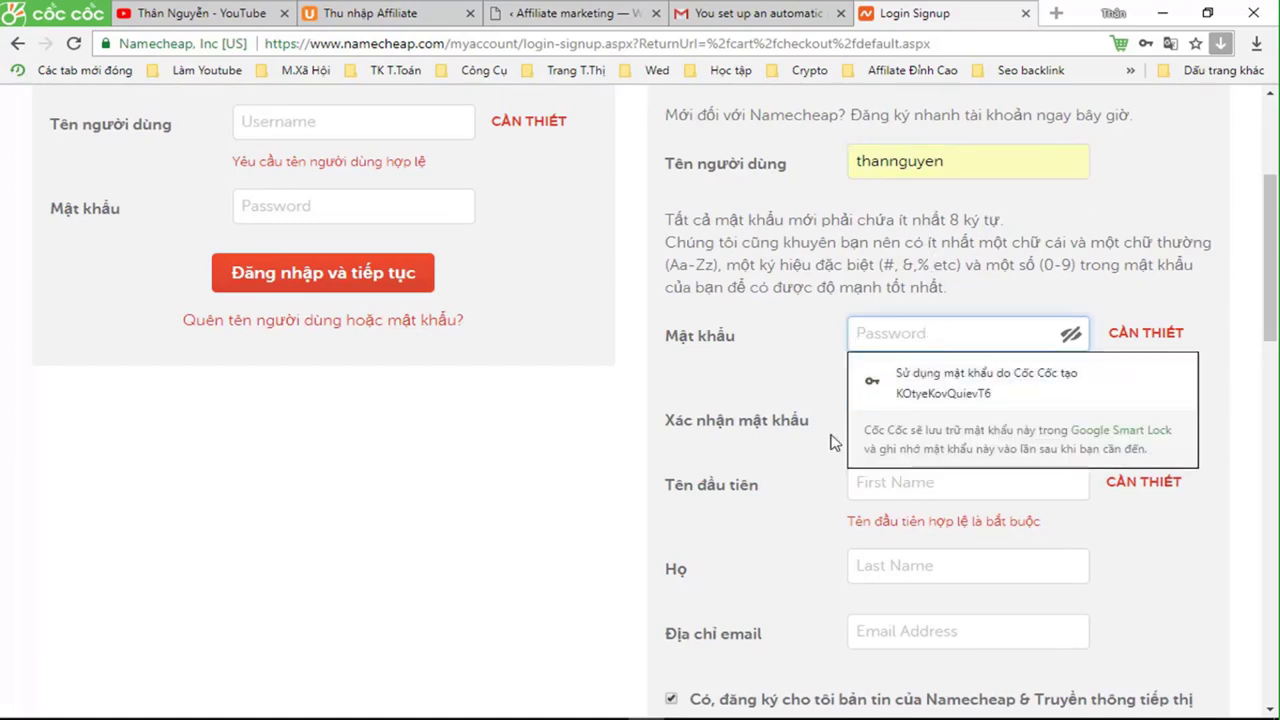
scroll(766, 449, down, 1)
click(869, 385)
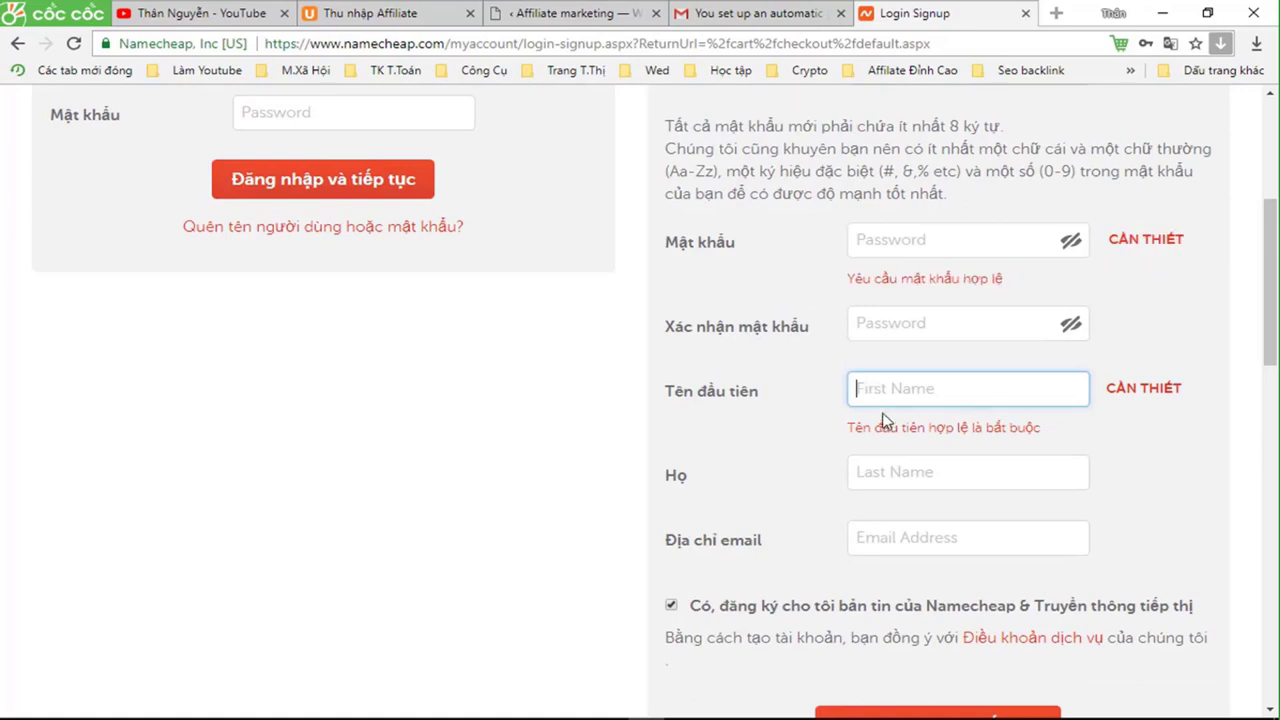
click(892, 474)
scroll(894, 476, down, 1)
click(897, 456)
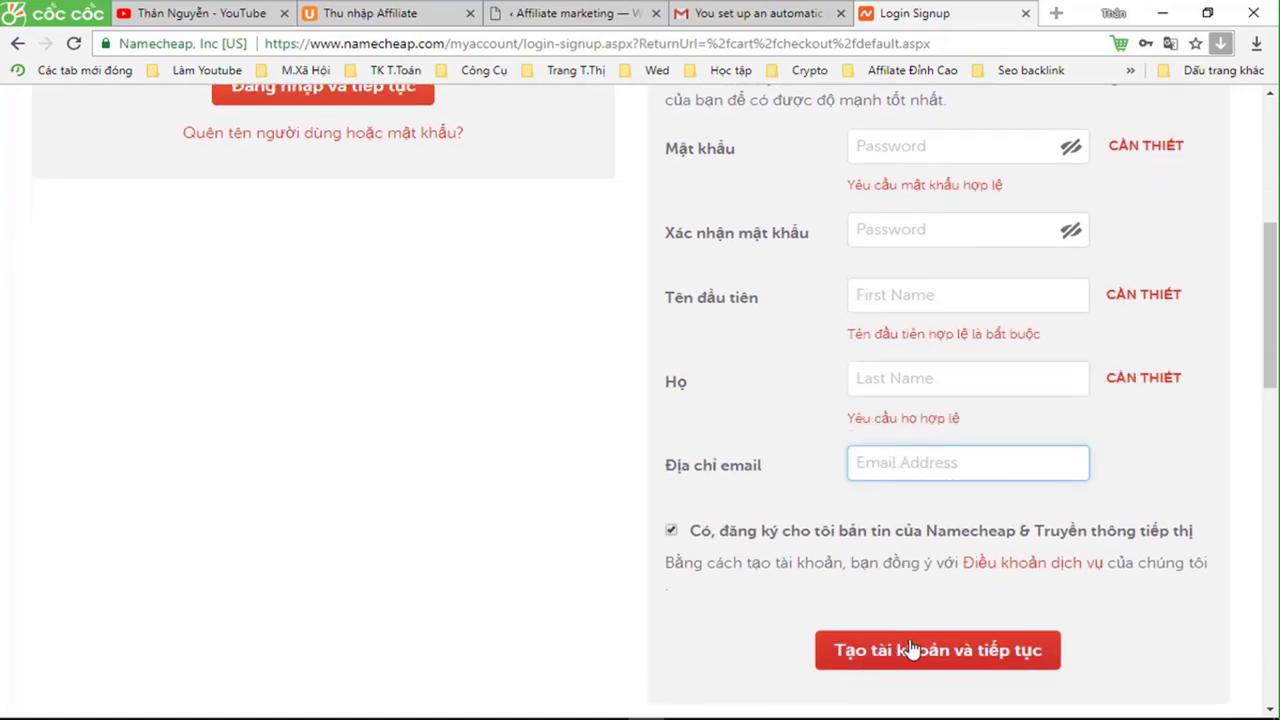
scroll(940, 562, up, 3)
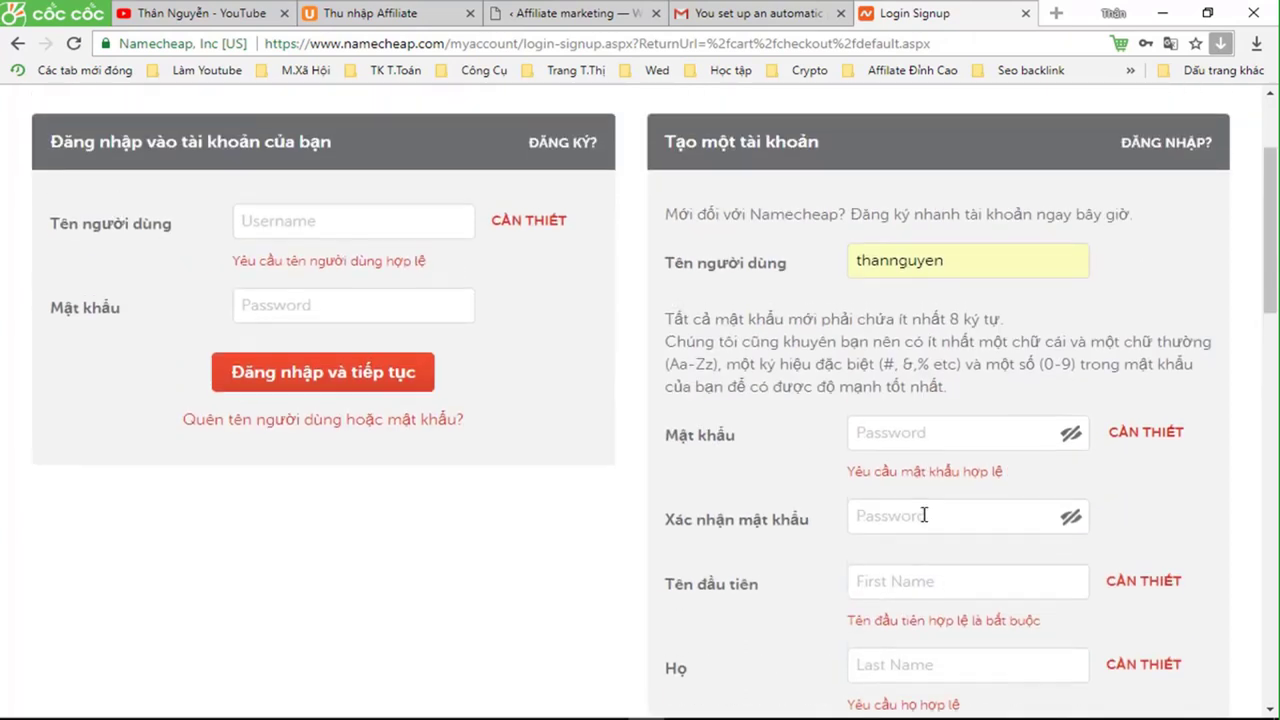
scroll(922, 470, up, 1)
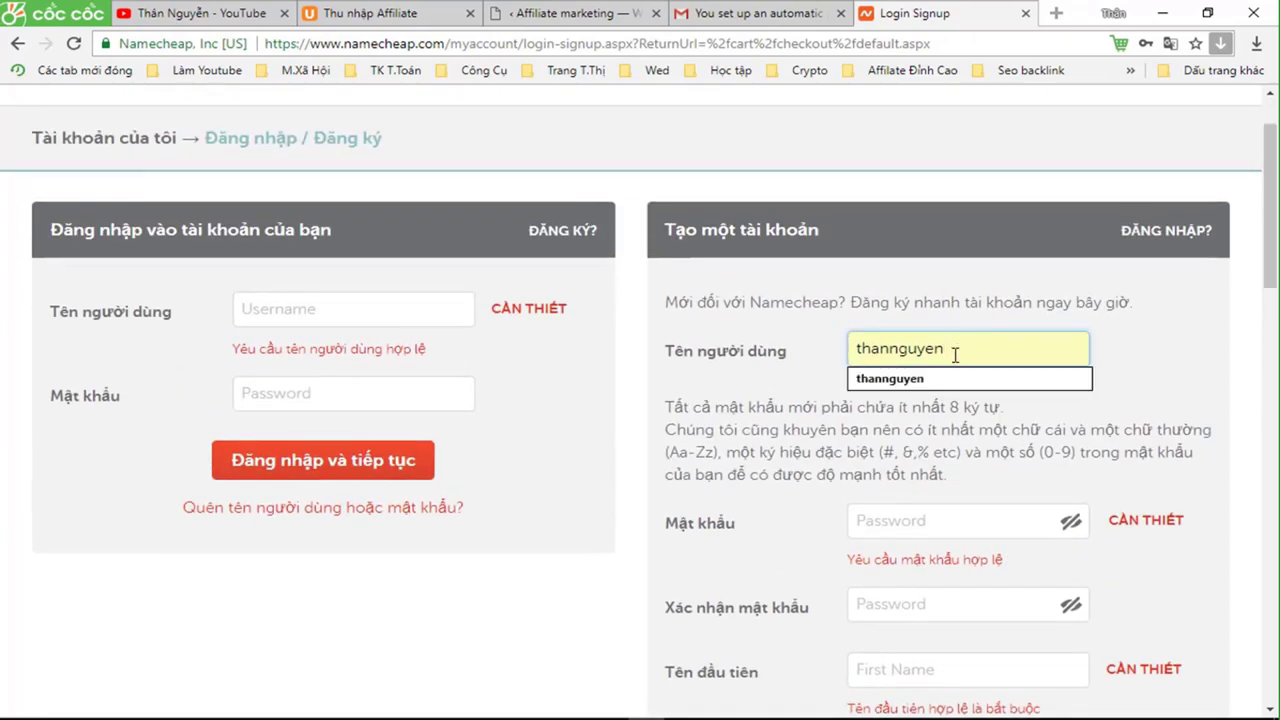
Enter the new-account username using the saved autofill suggestion
key(BackSpace)
key(BackSpace)
key(BackSpace)
key(BackSpace)
key(BackSpace)
key(BackSpace)
key(BackSpace)
key(BackSpace)
key(BackSpace)
key(BackSpace)
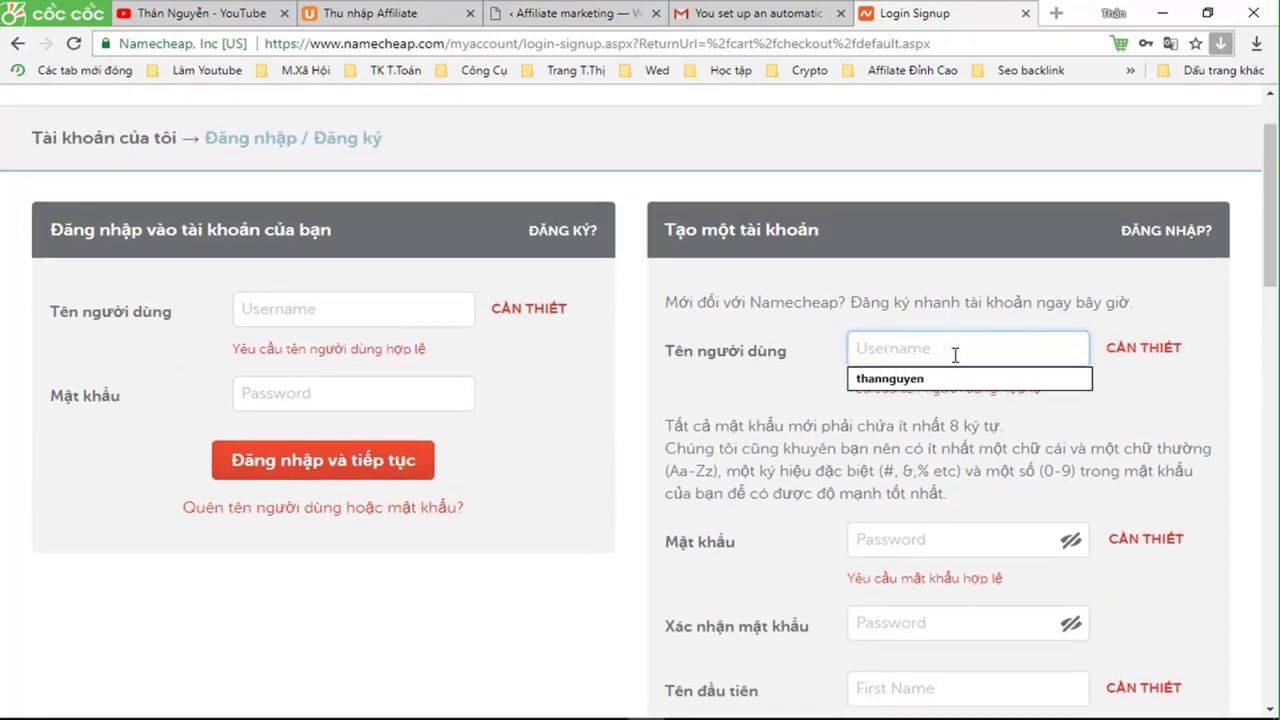
text(th)
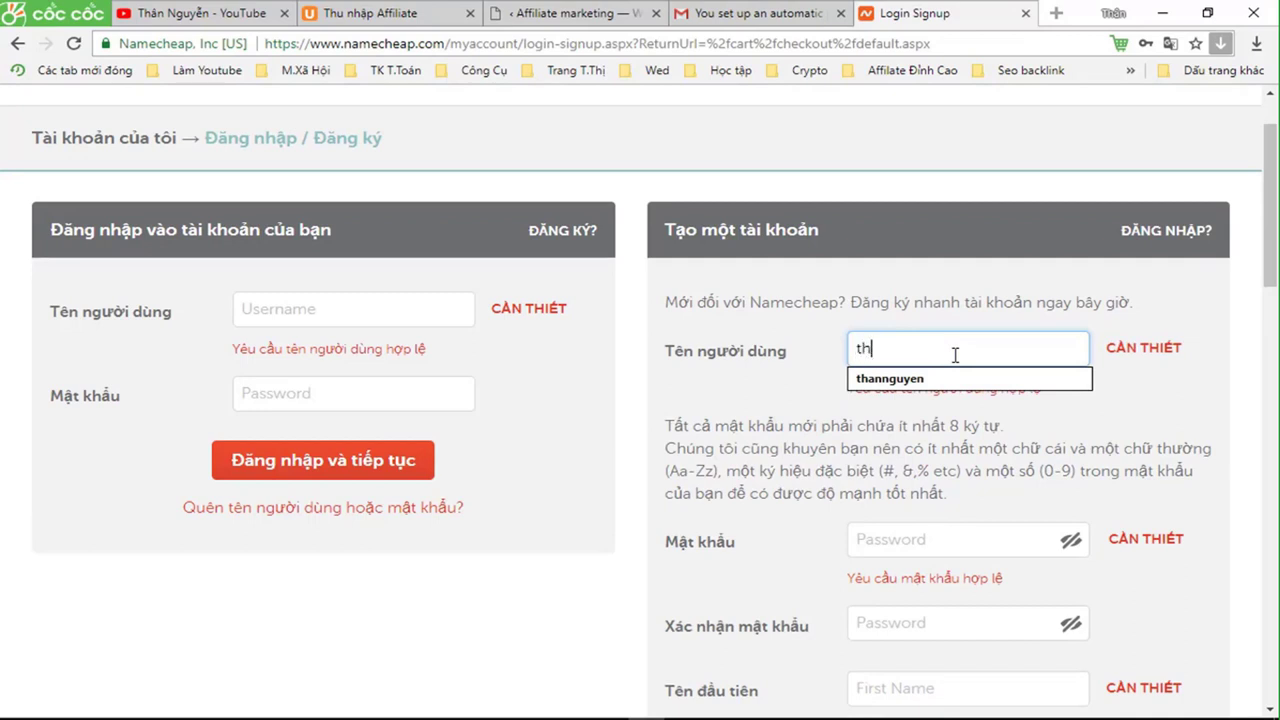
text(an)
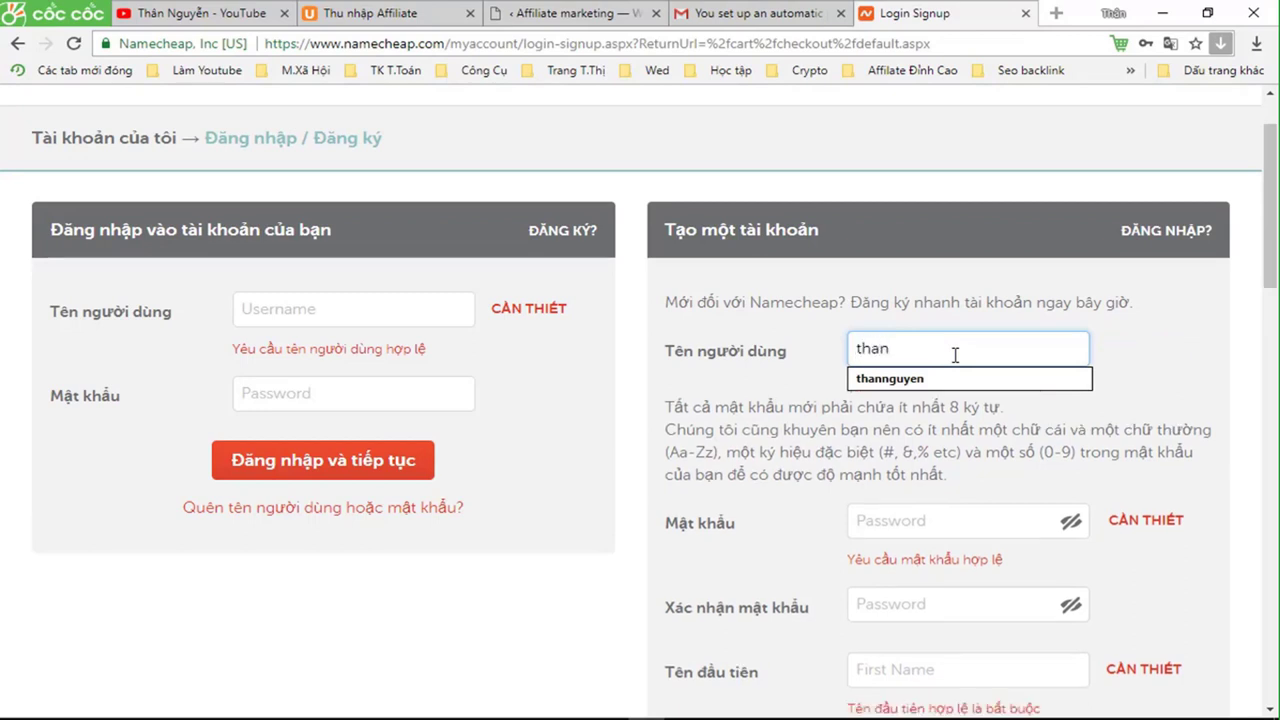
key(Down)
key(Return)
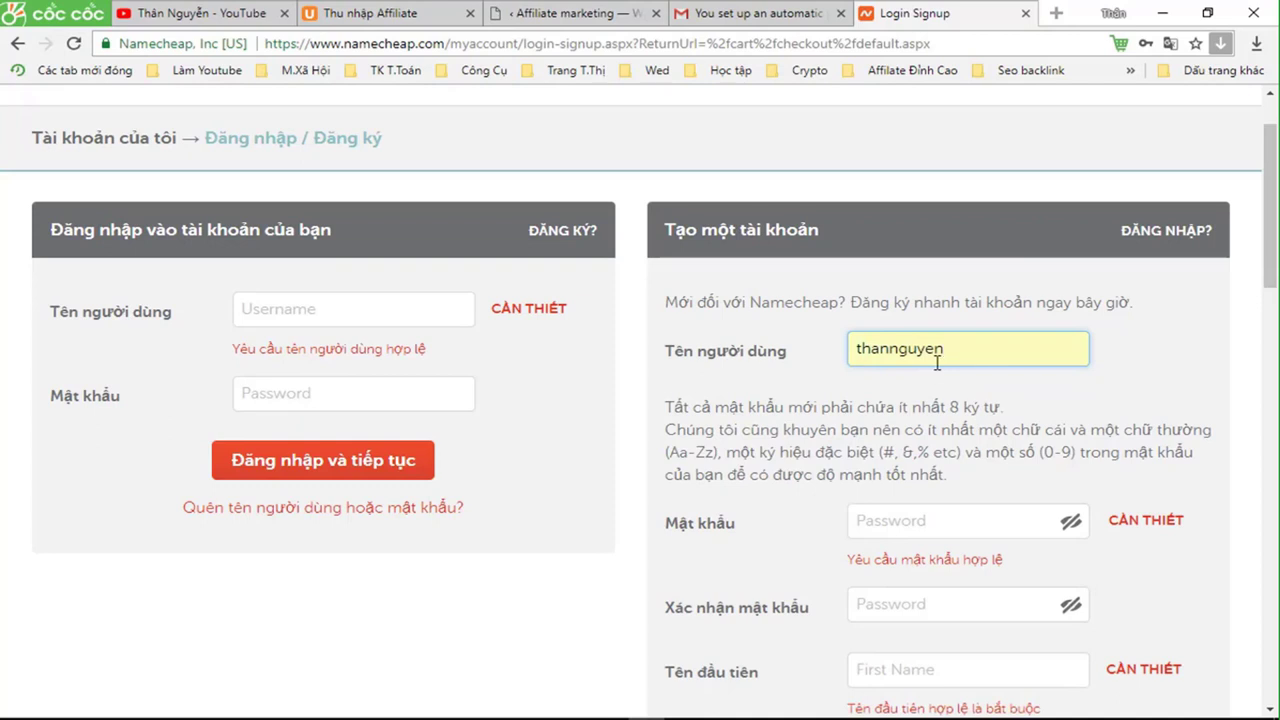
text(01)
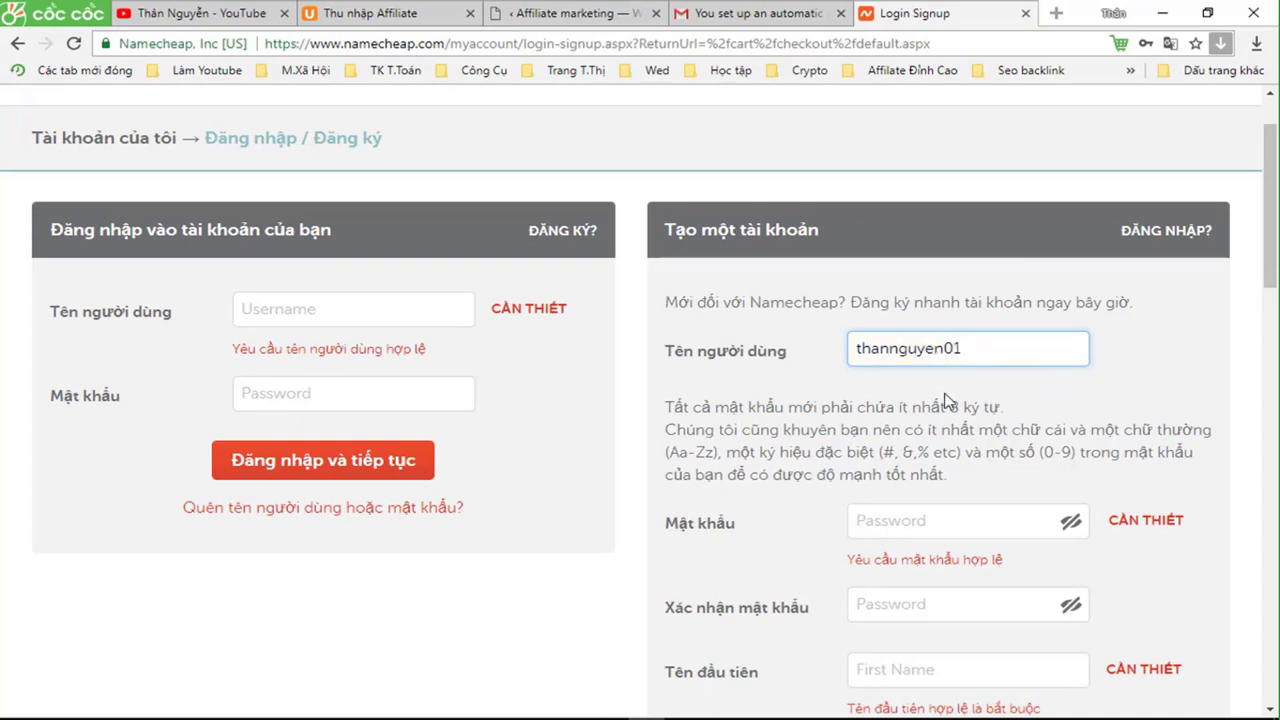
Enter the account password and type it again to confirm
scroll(940, 410, down, 1)
click(933, 427)
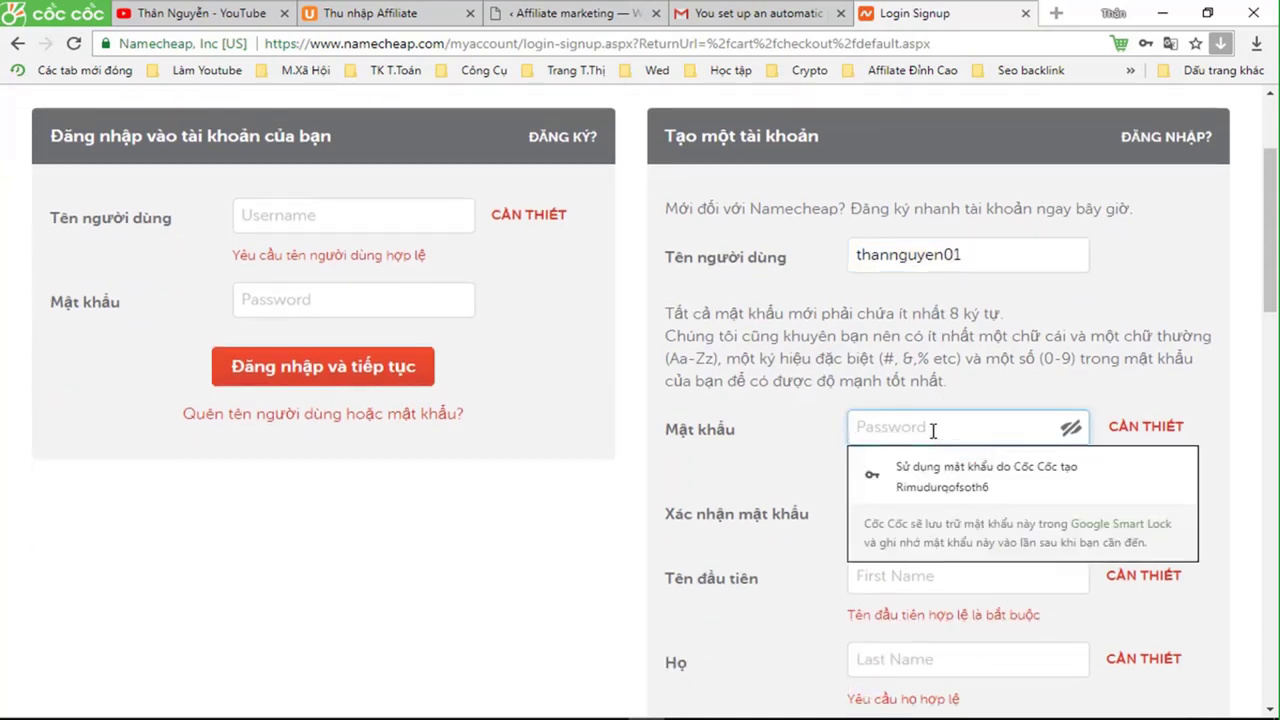
text(********)
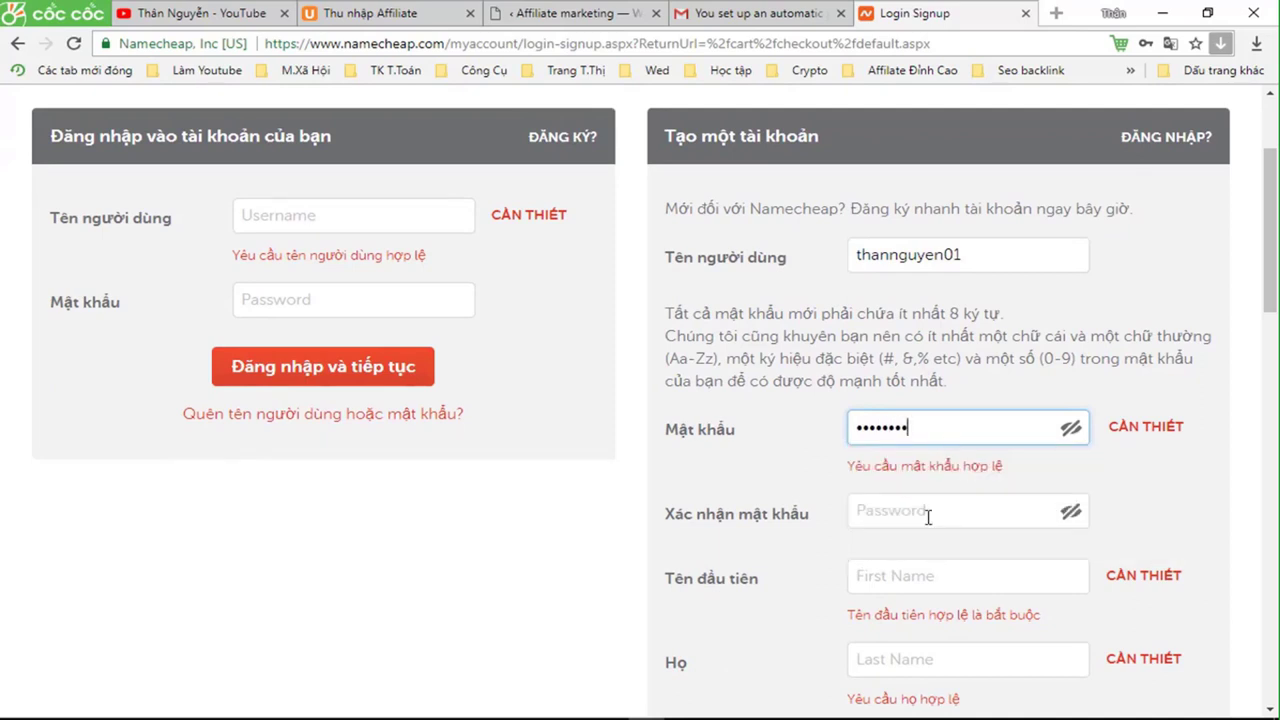
click(929, 515)
text(****)
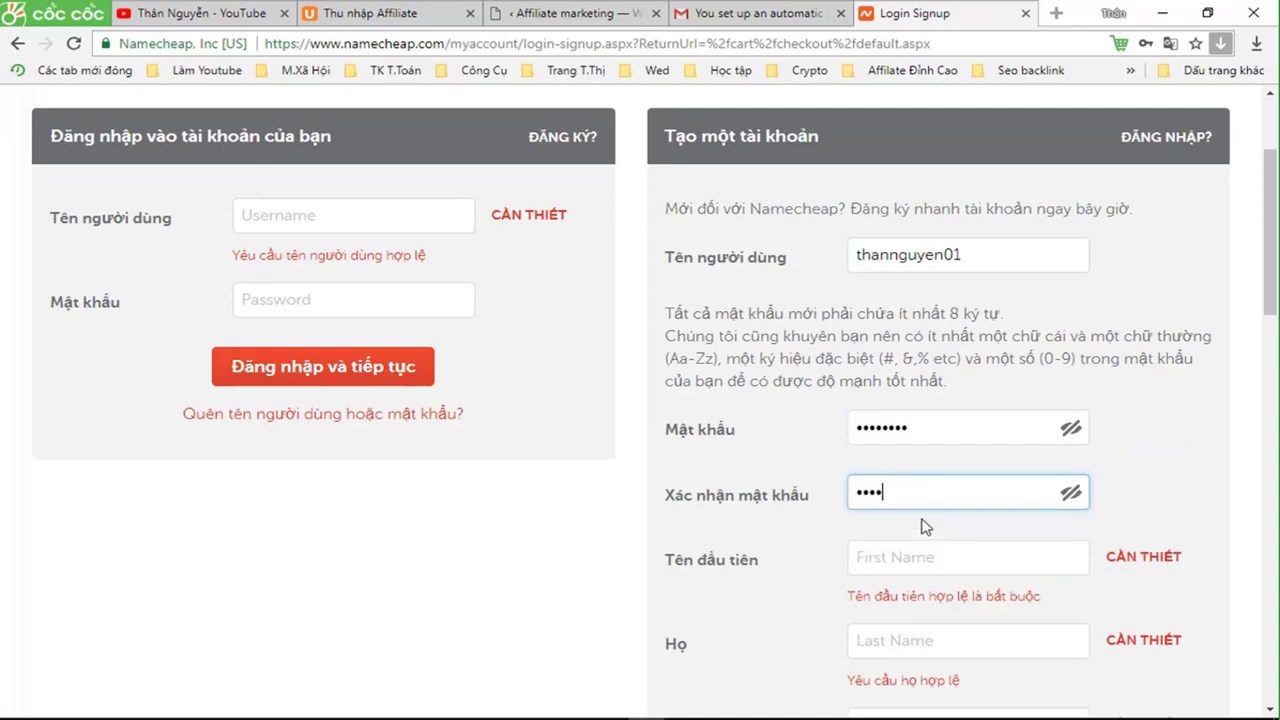
text(****)
scroll(922, 530, down, 2)
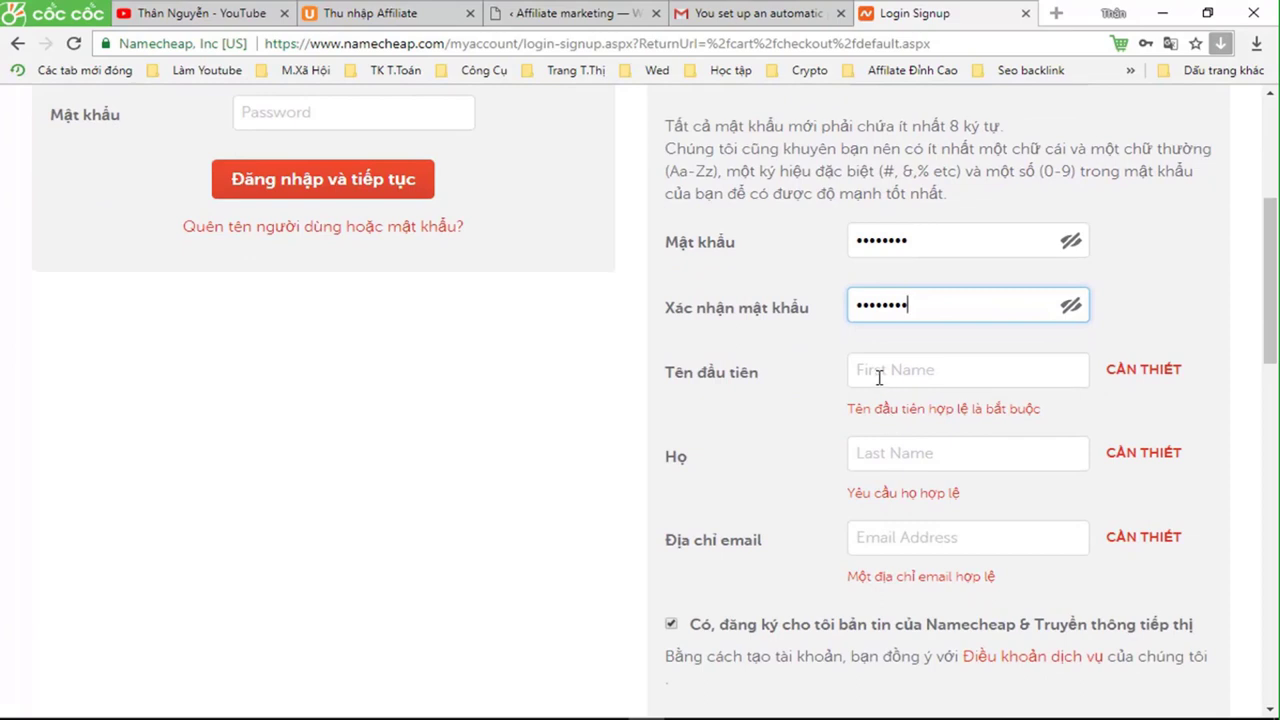
Enter the account holder's first name and last name, accepting the suggested last name
click(879, 377)
text(Di)
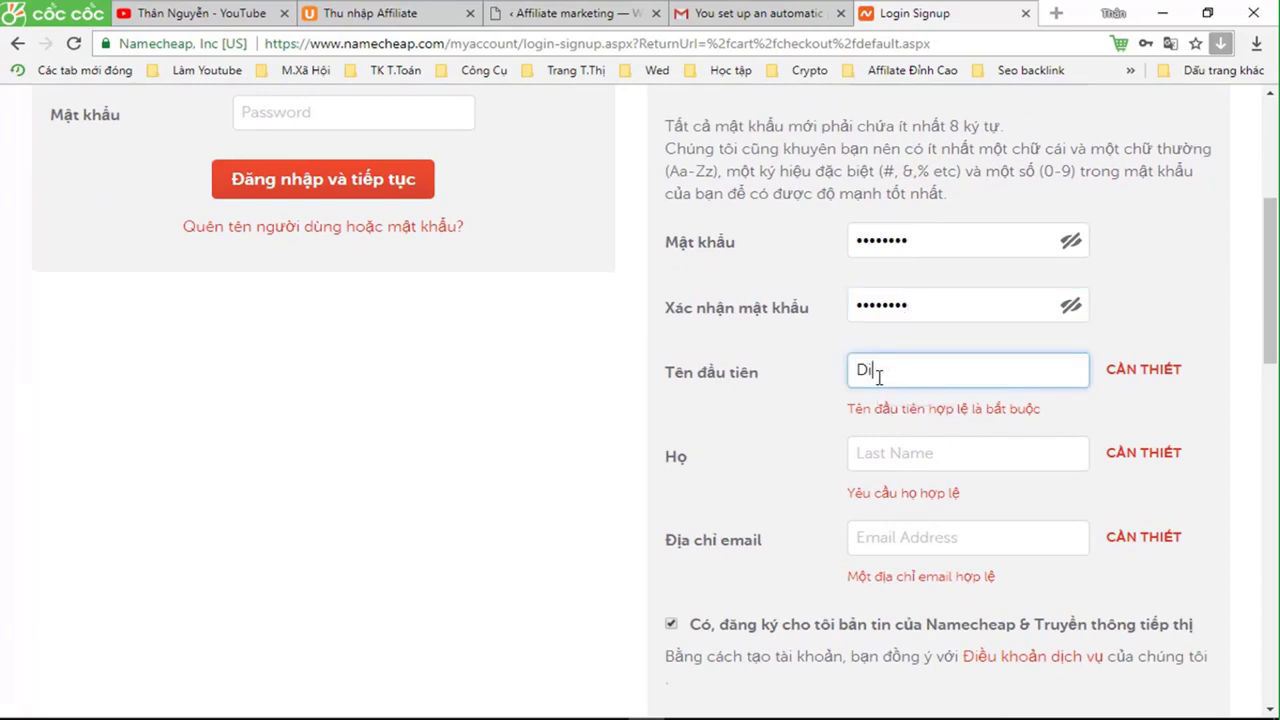
text(vis)
click(874, 452)
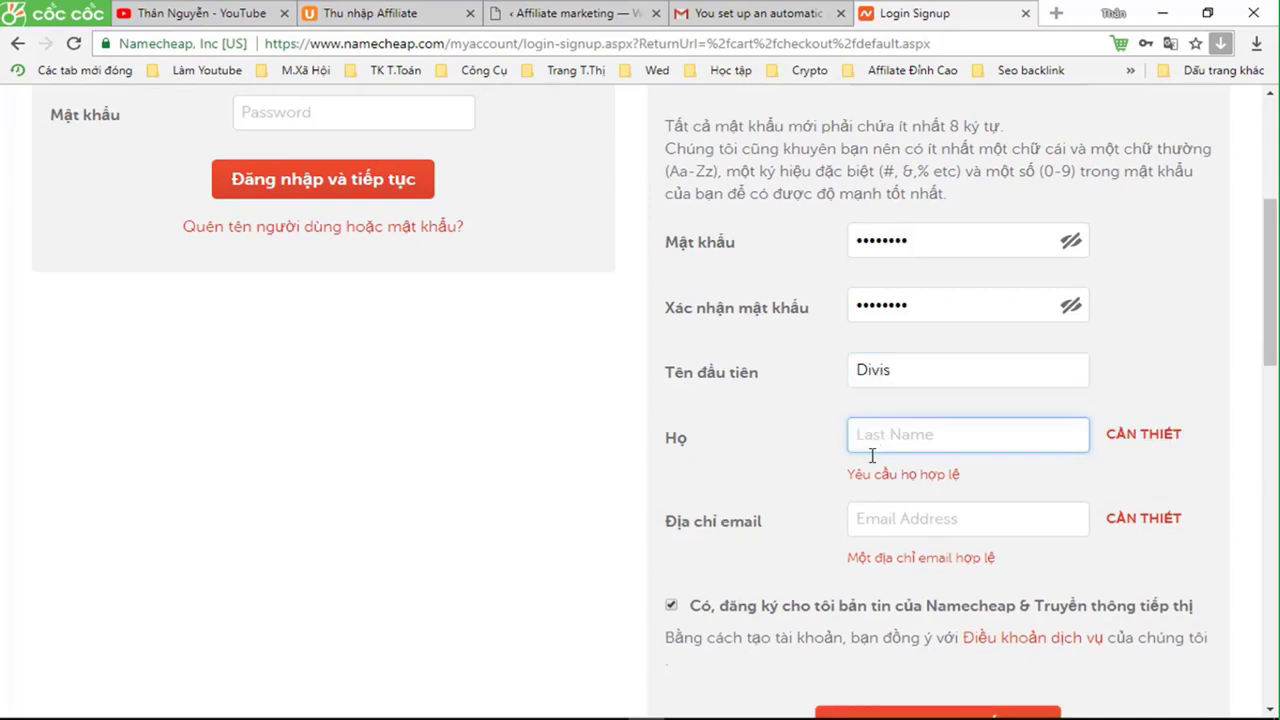
text(than)
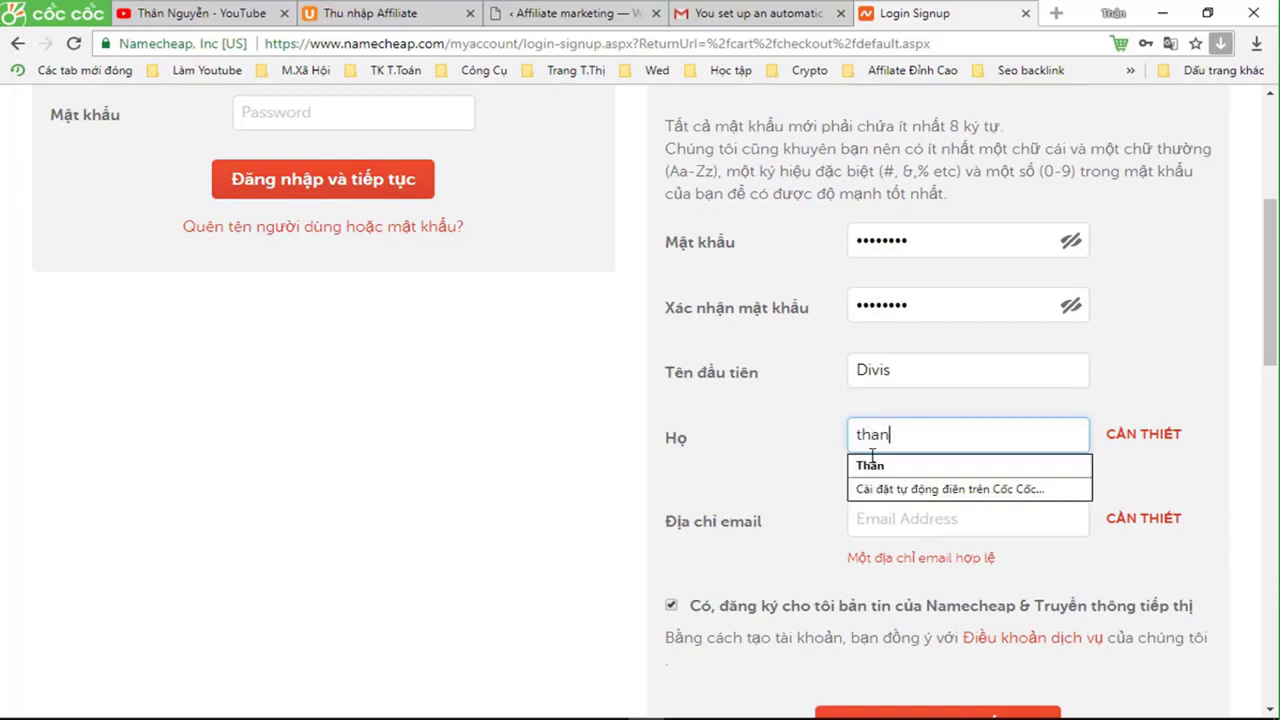
click(872, 464)
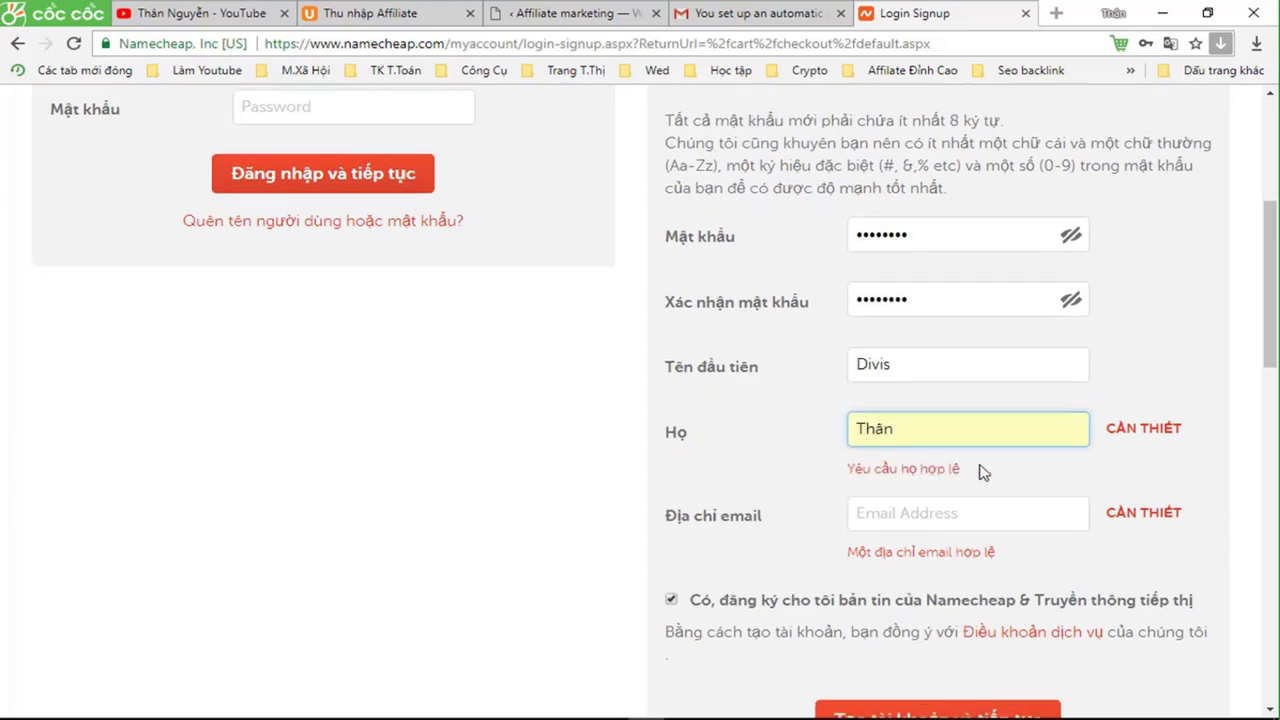
scroll(978, 468, down, 1)
Fill in the contact's e-mail address and try to create the account
click(883, 424)
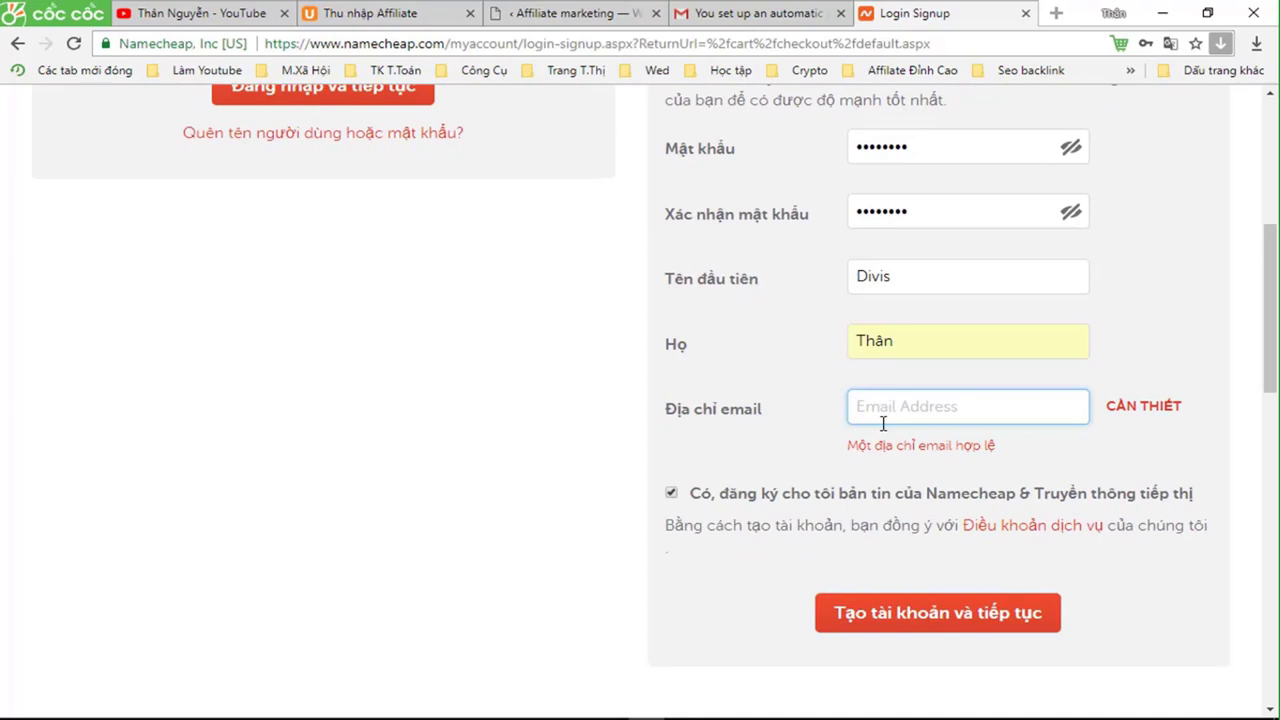
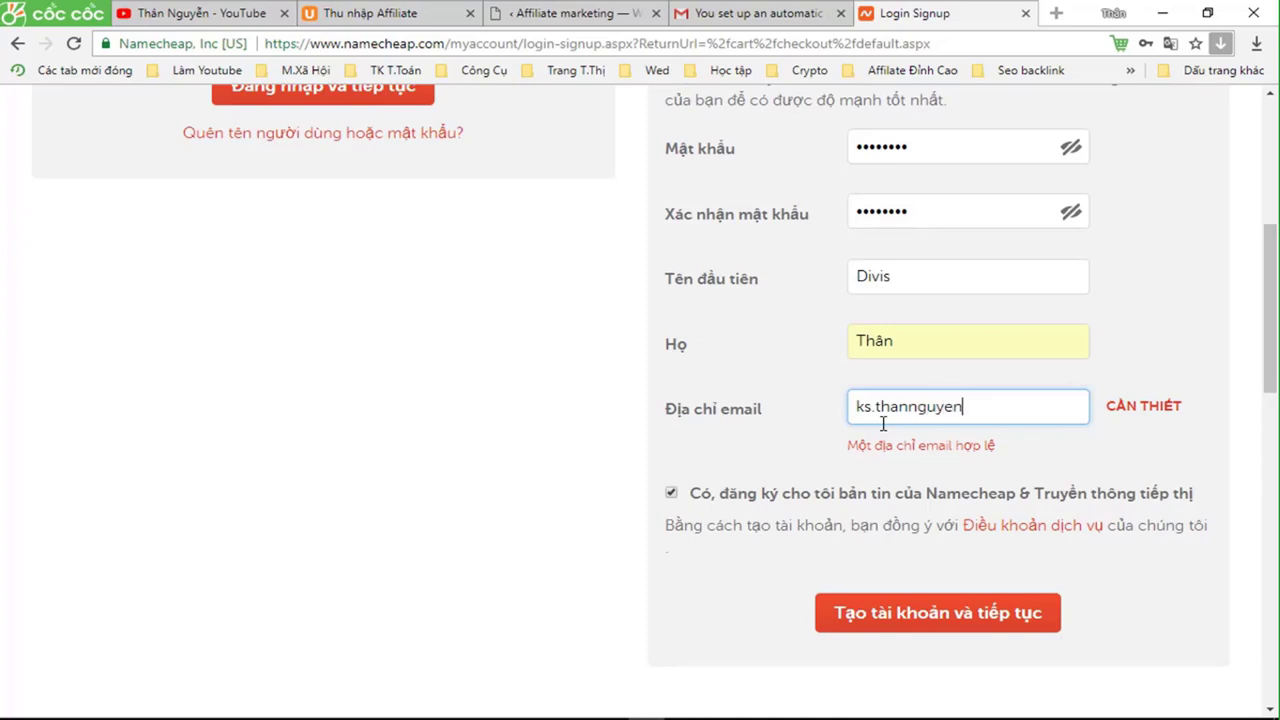
scroll(893, 495, up, 1)
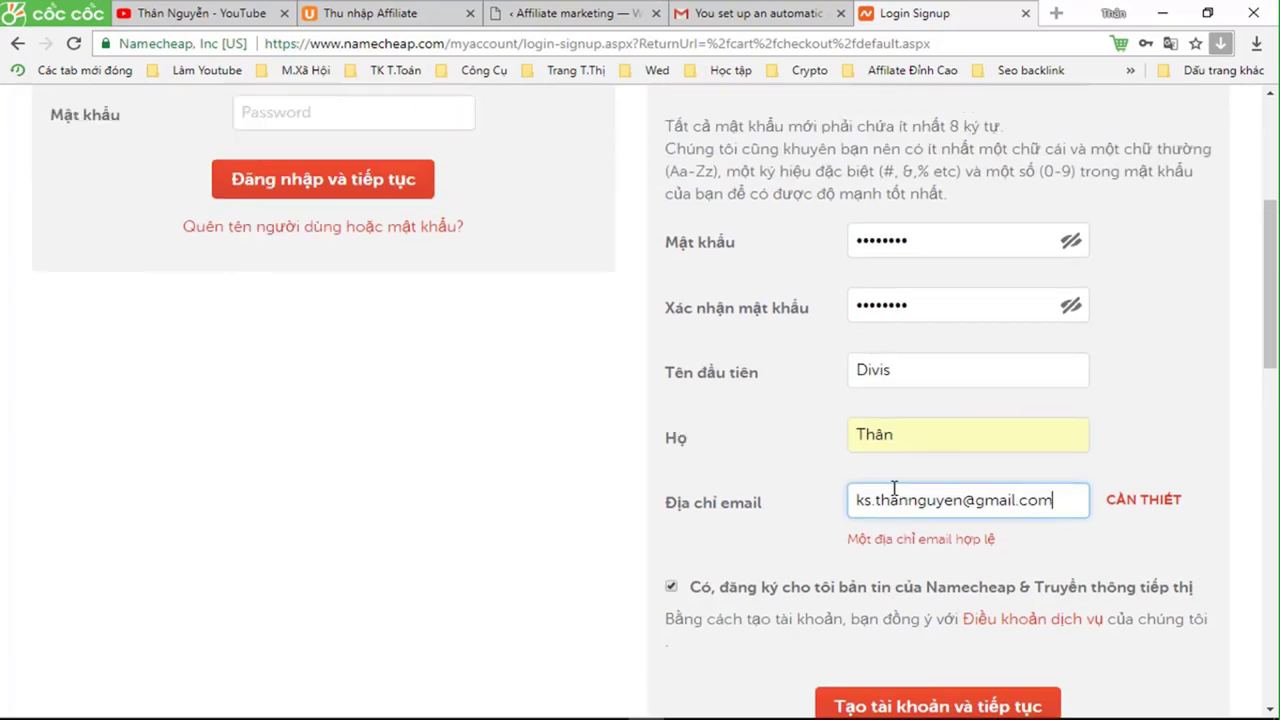
scroll(890, 505, down, 2)
click(885, 524)
scroll(880, 527, down, 1)
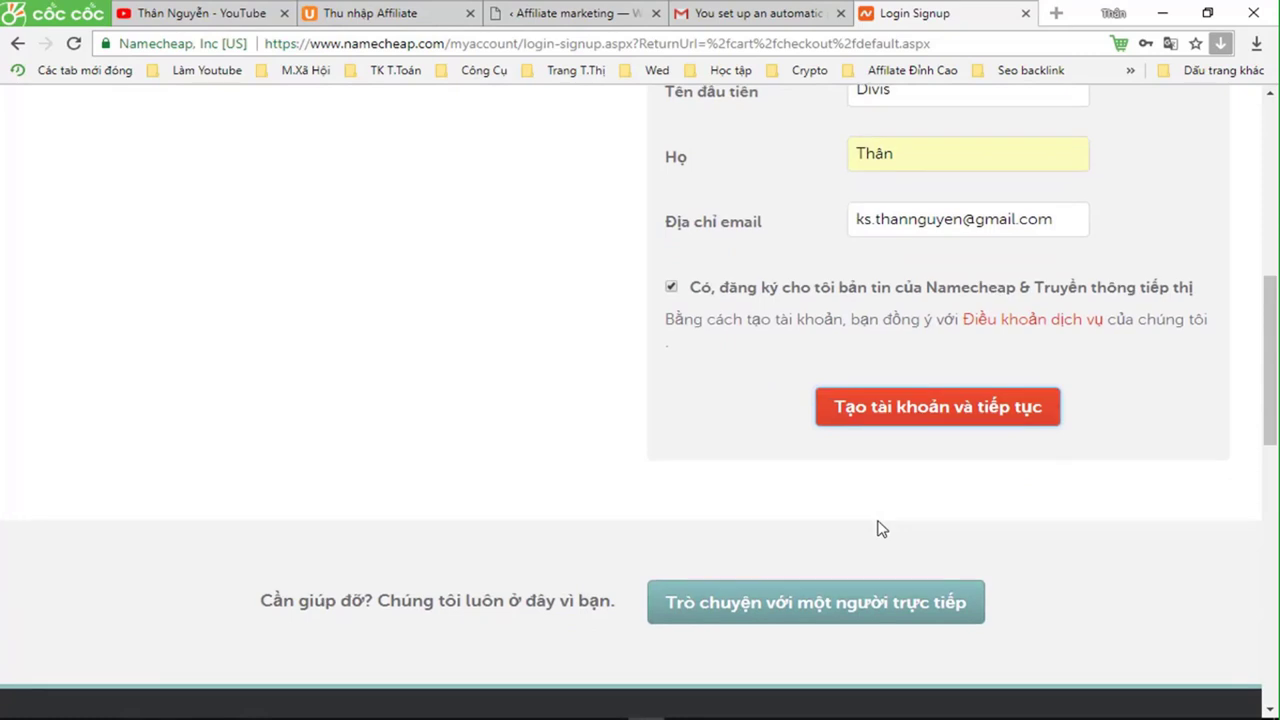
click(888, 414)
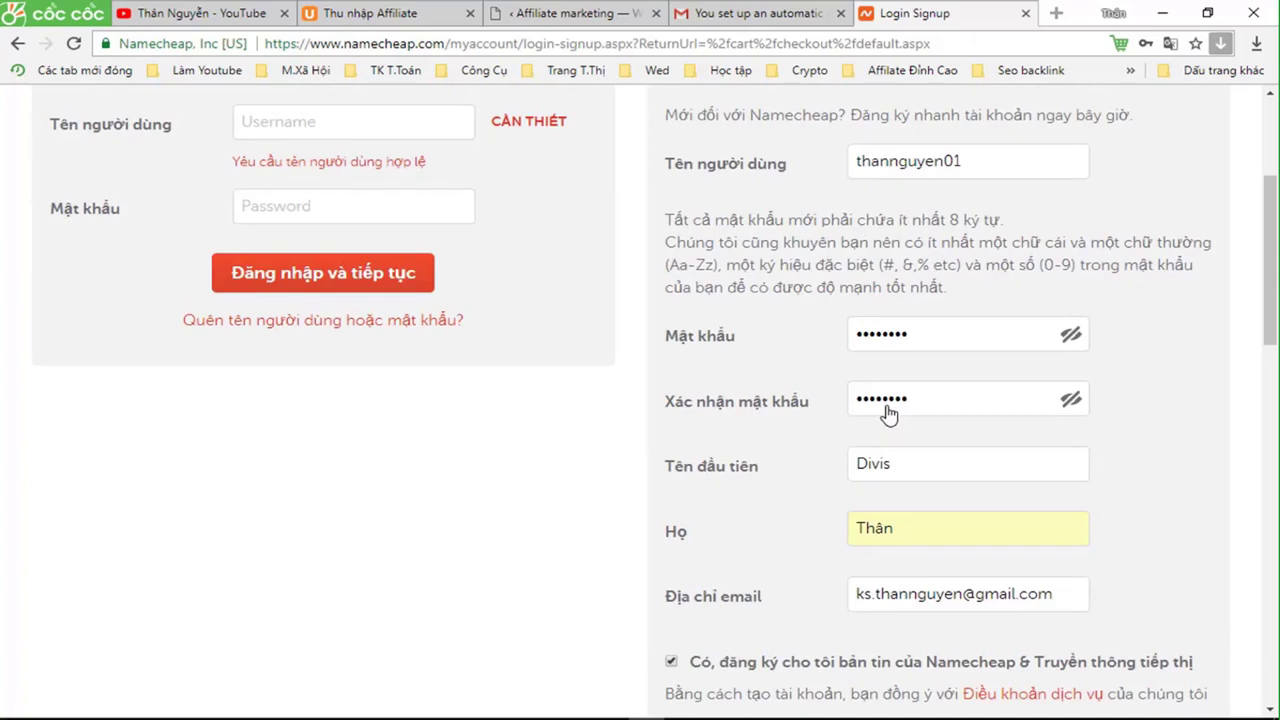
scroll(888, 414, down, 3)
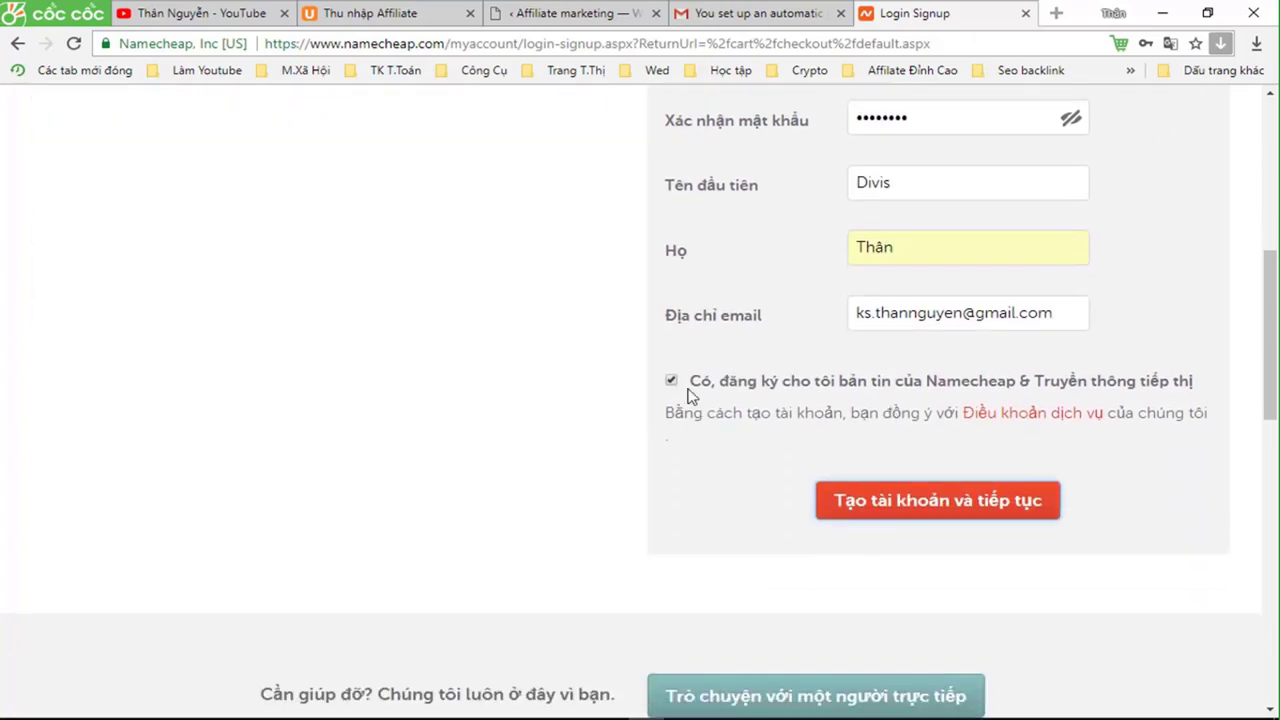
Retype the last name without accents and create the account to reach contact information
click(898, 509)
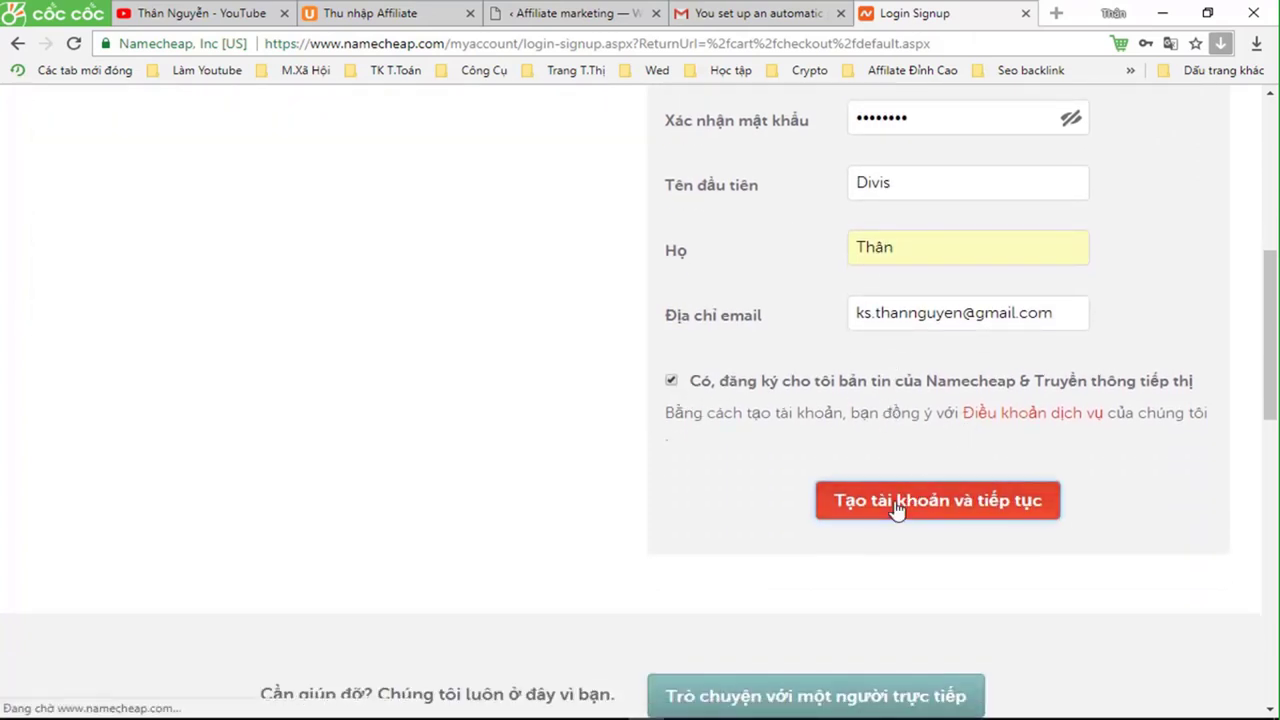
click(898, 509)
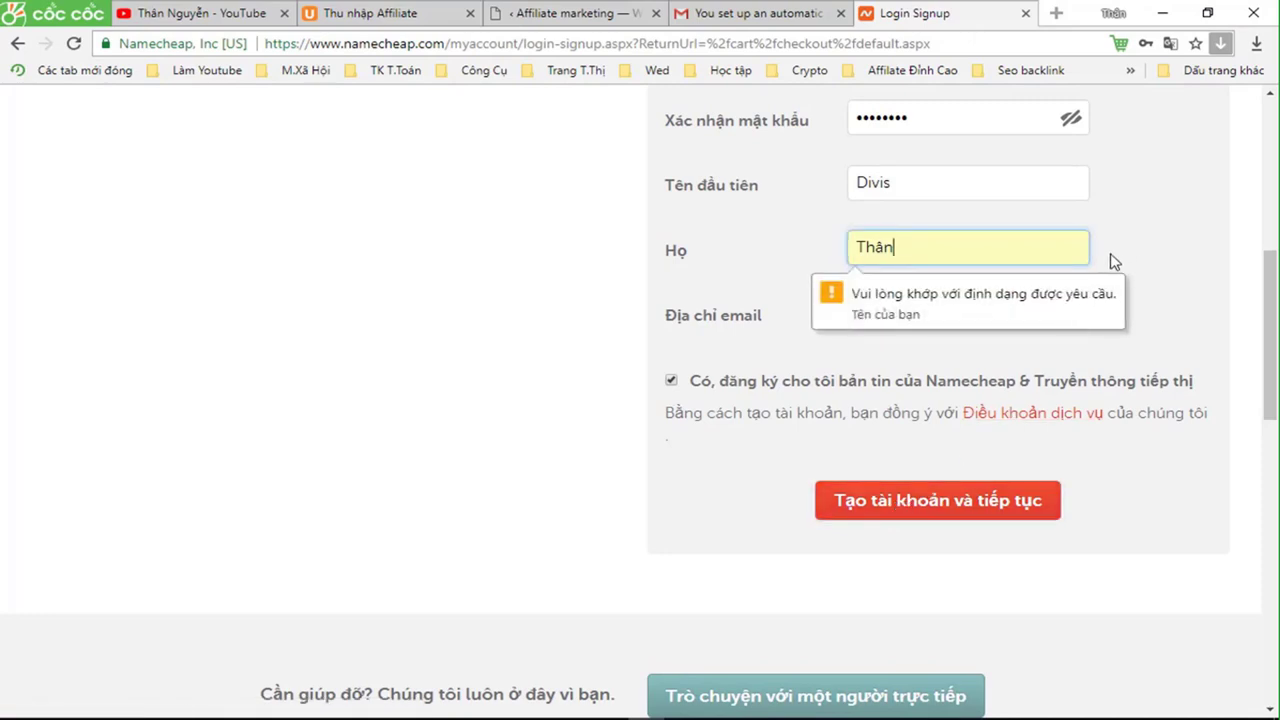
key(BackSpace)
key(BackSpace)
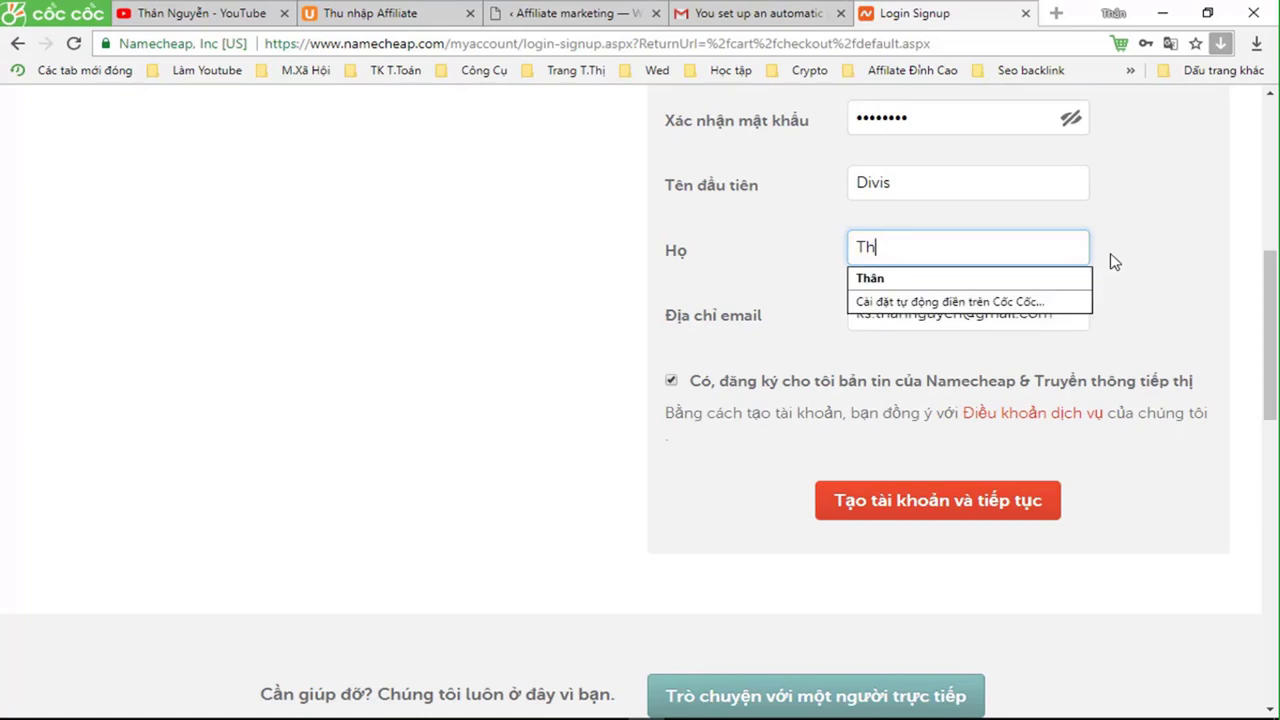
text(an)
click(1143, 271)
click(940, 506)
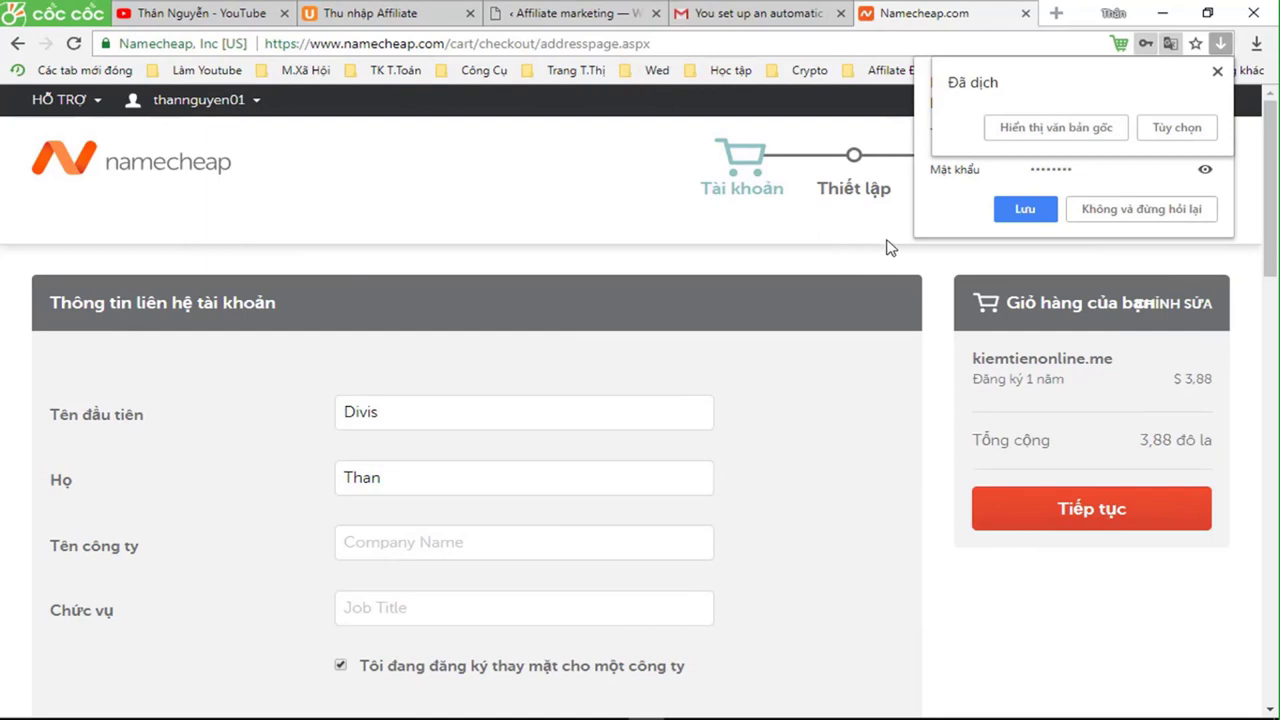
Decline saving the password and enter the first address line
click(1106, 208)
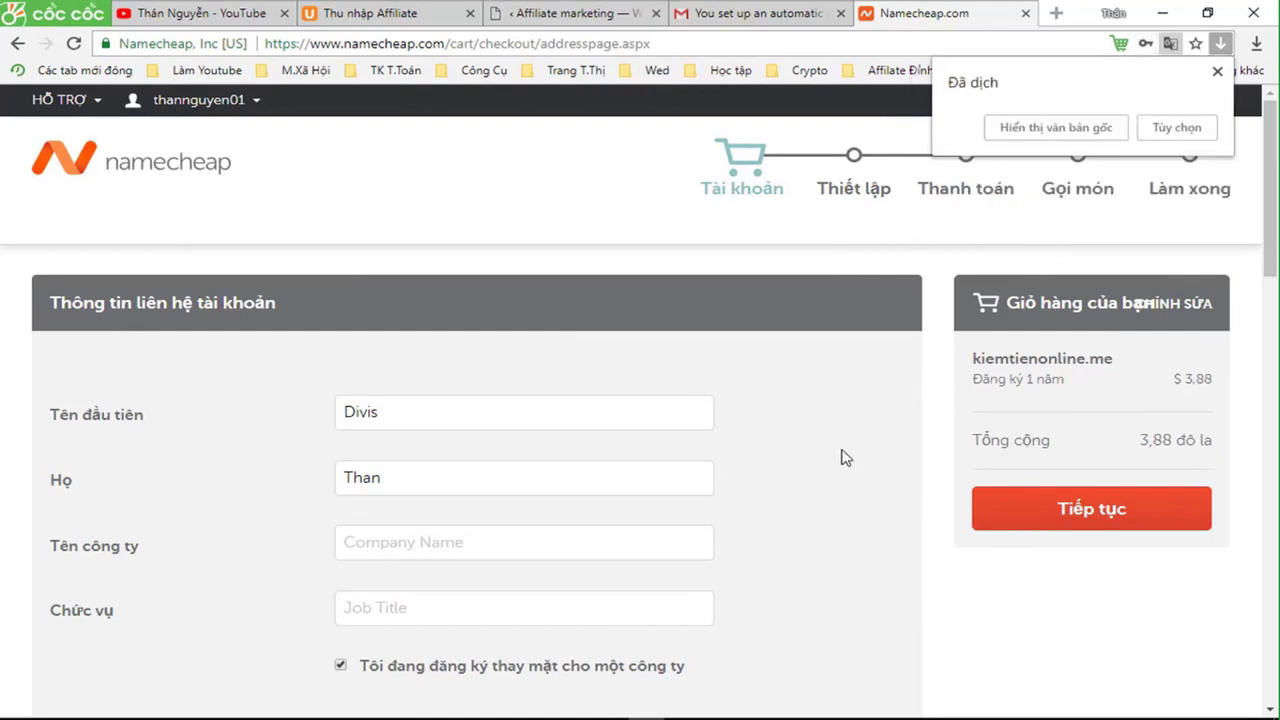
scroll(843, 457, down, 3)
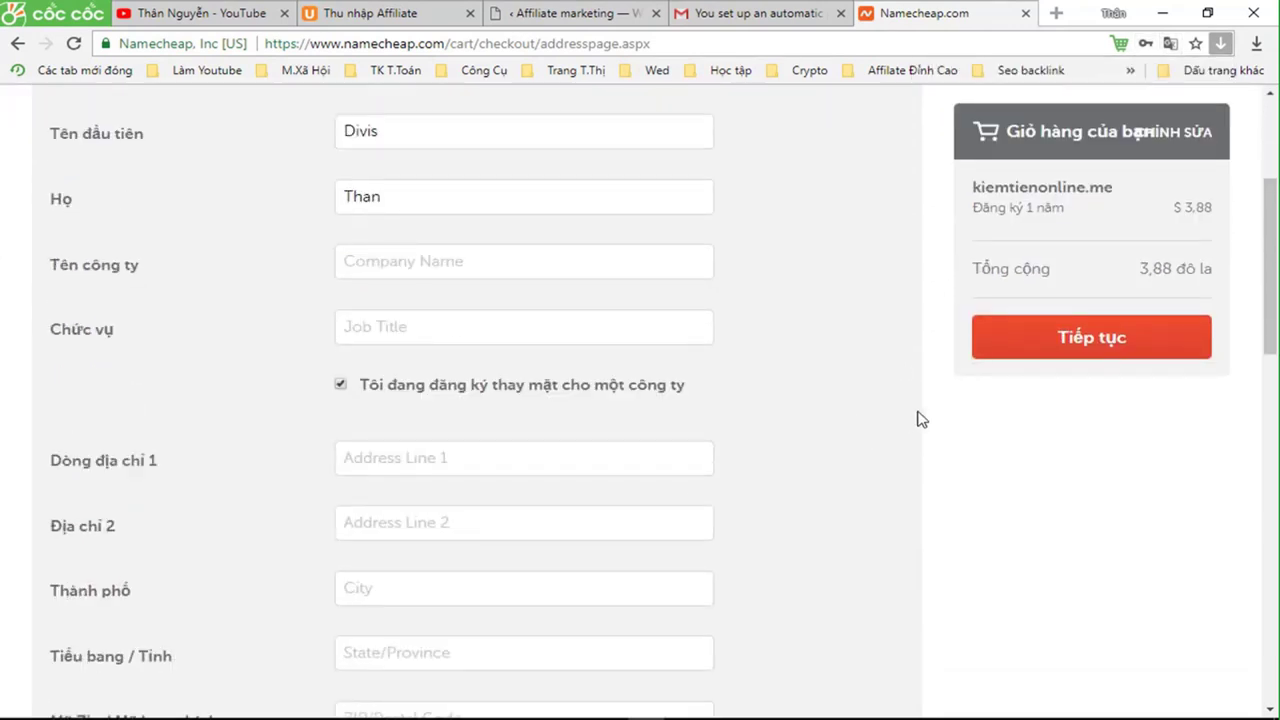
scroll(915, 420, down, 1)
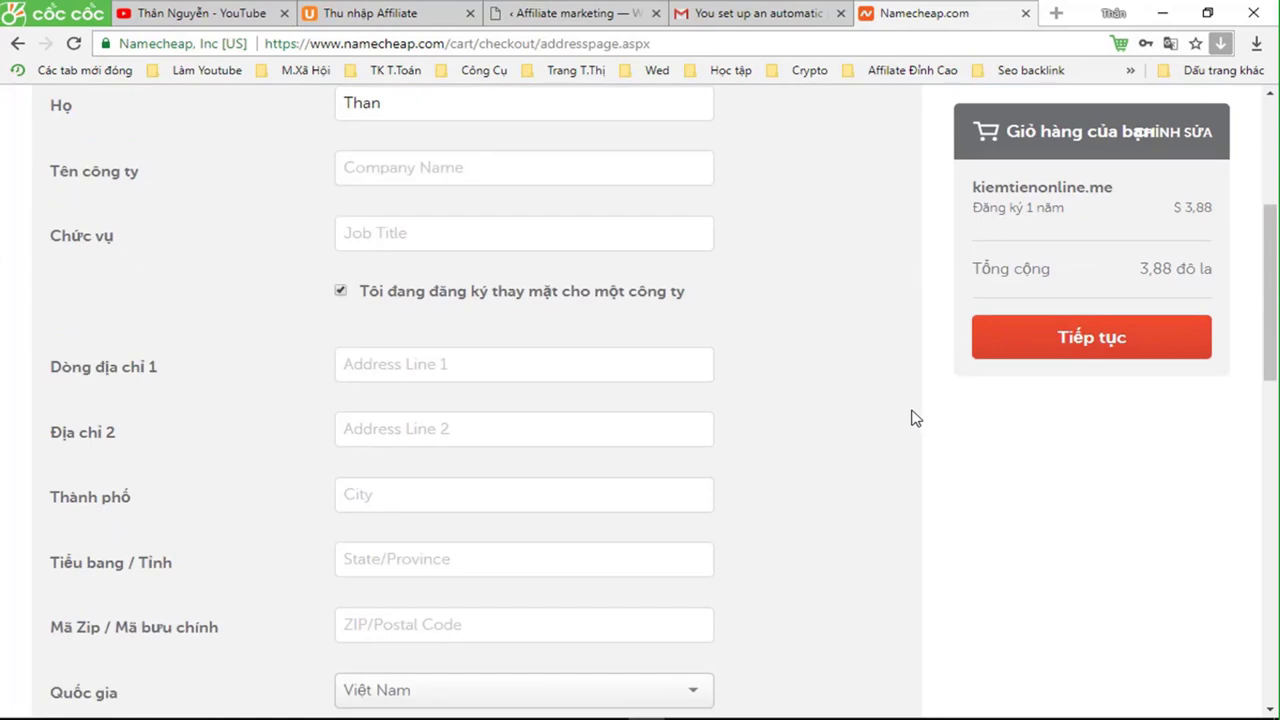
click(447, 368)
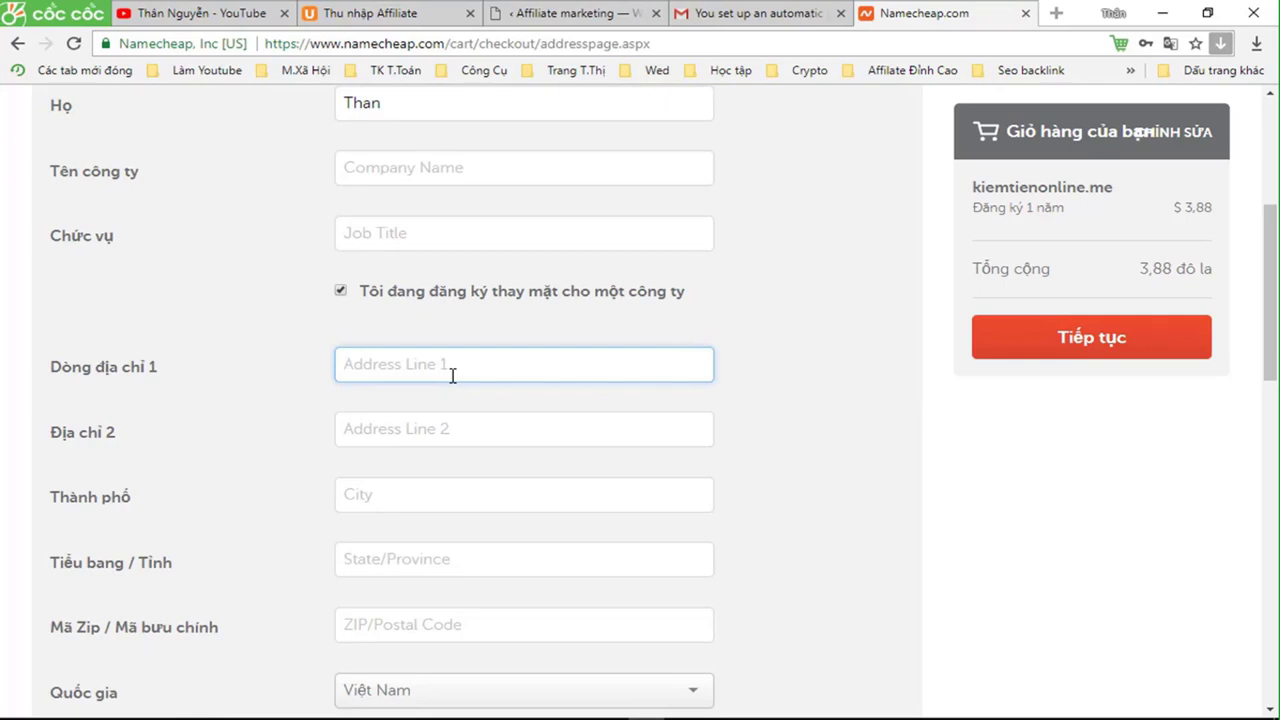
text(k)
Fill in the state/province and postal code, accepting the suggested ZIP
scroll(452, 376, down, 1)
click(414, 473)
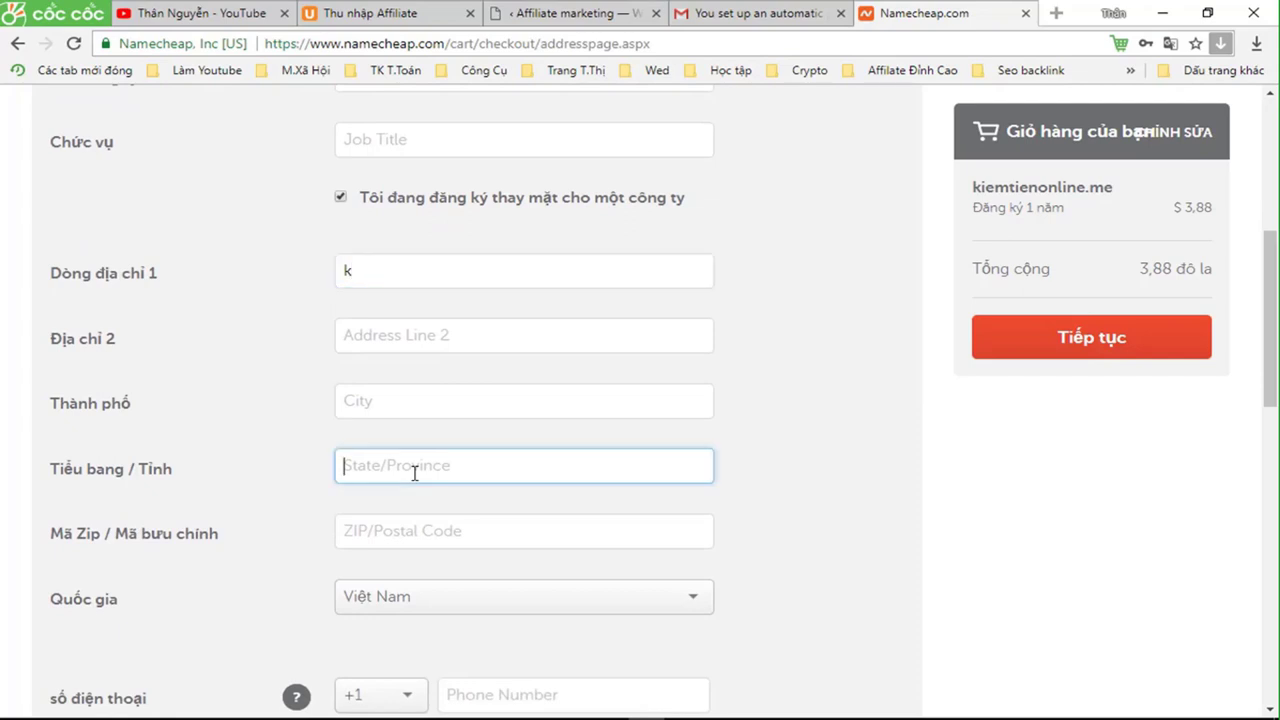
text(b)
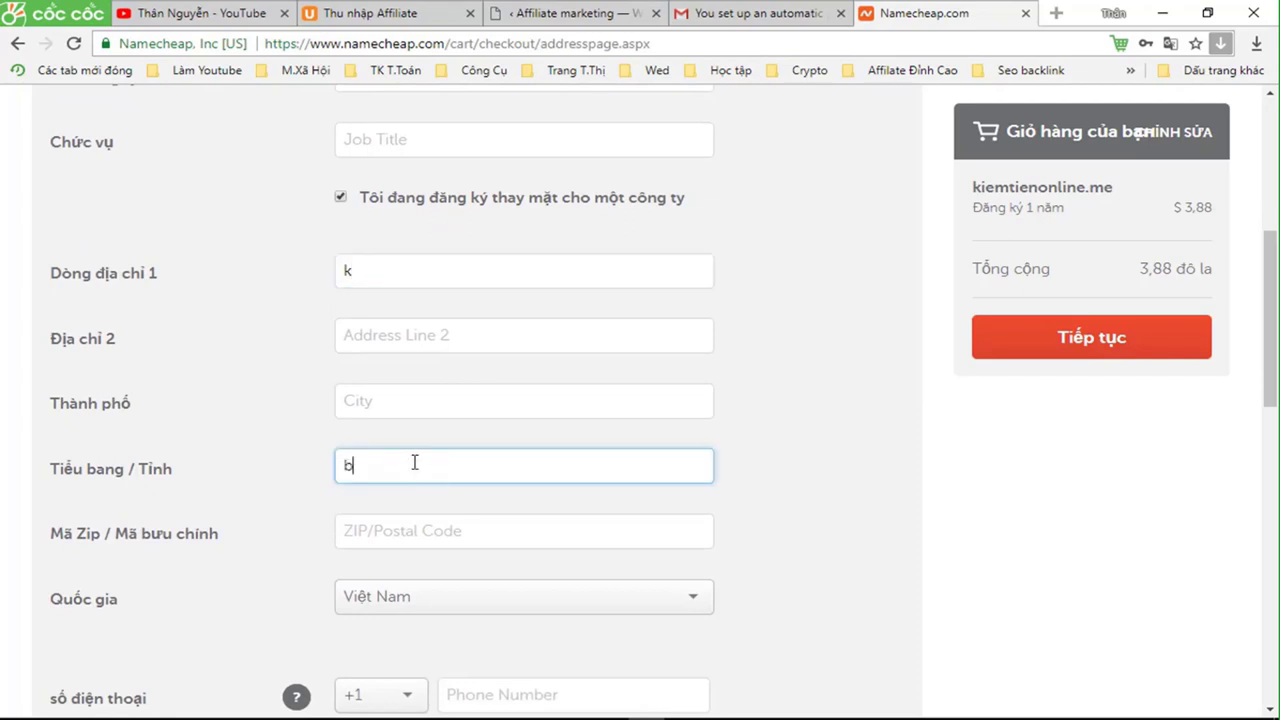
key(BackSpace)
text(Binh dương)
click(437, 533)
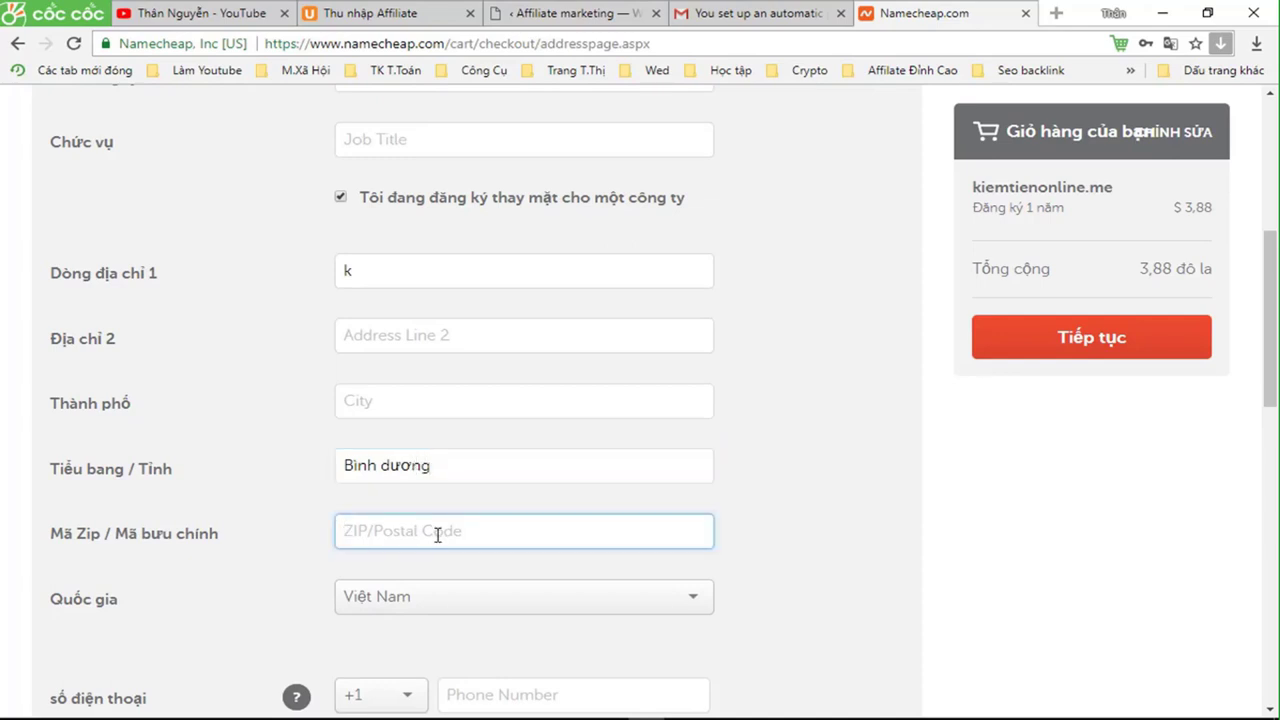
text(8)
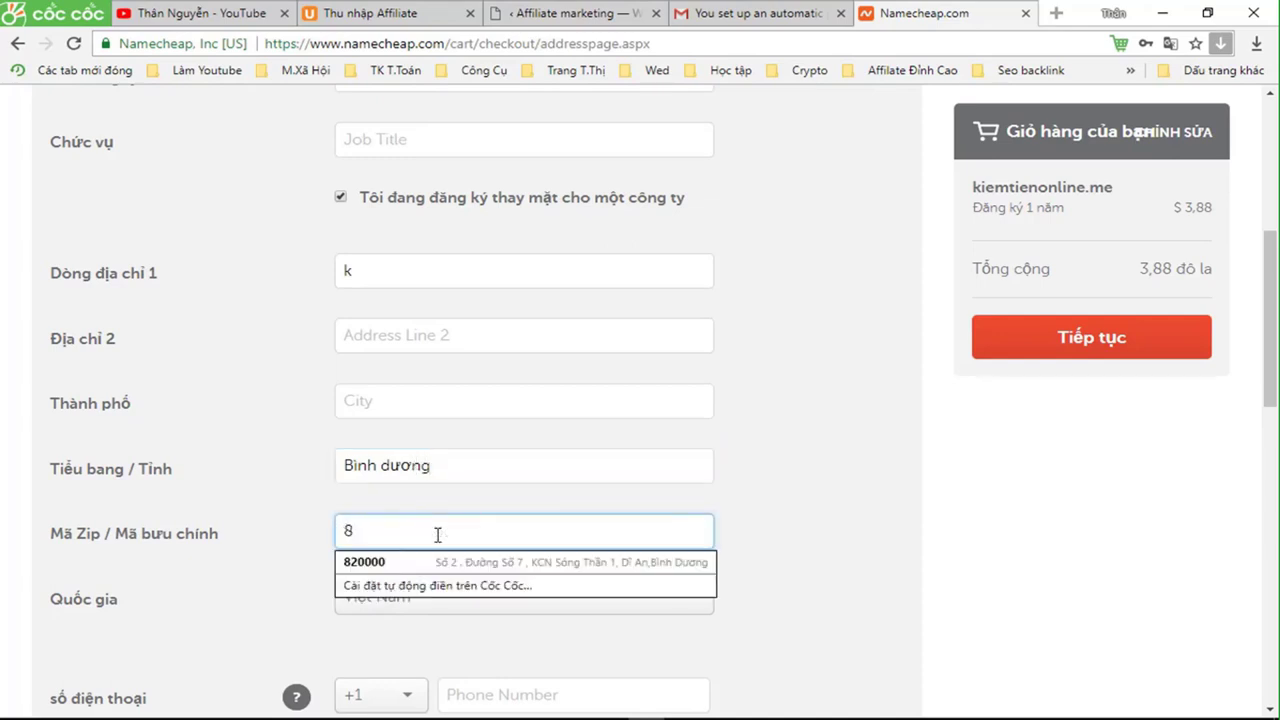
text(20000)
click(398, 565)
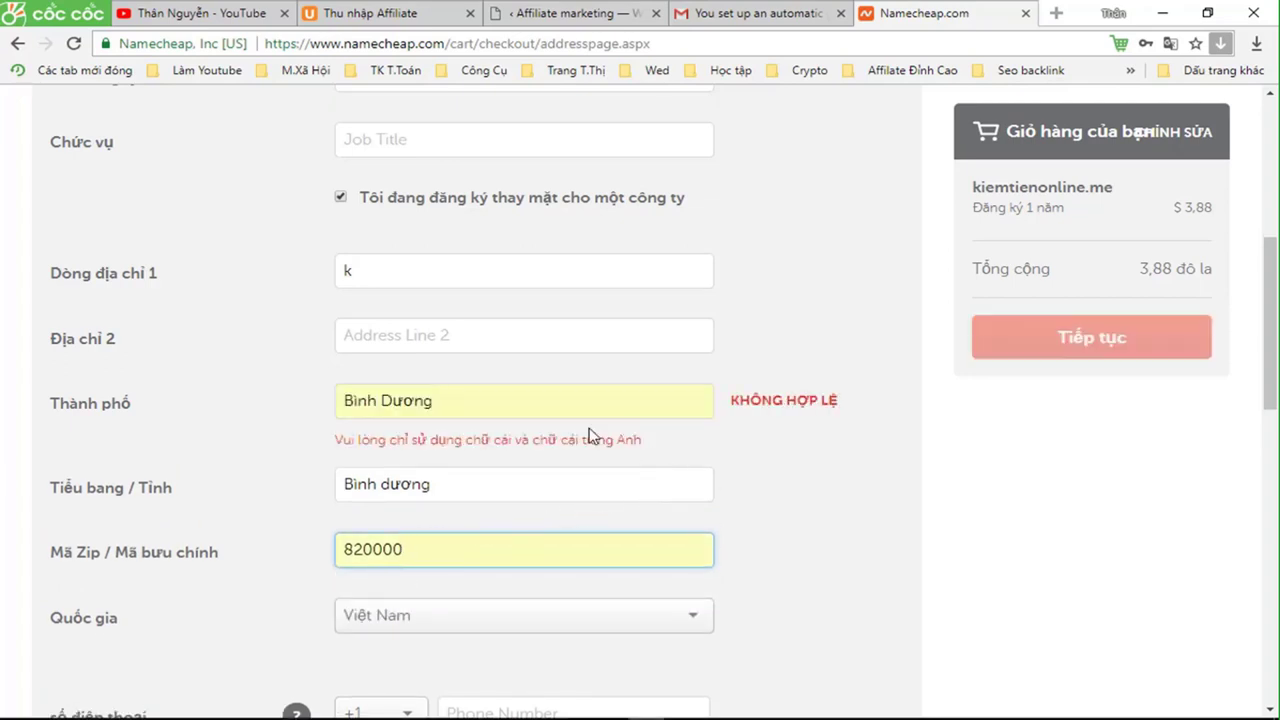
Replace the invalid accented city with an unaccented city name
click(473, 398)
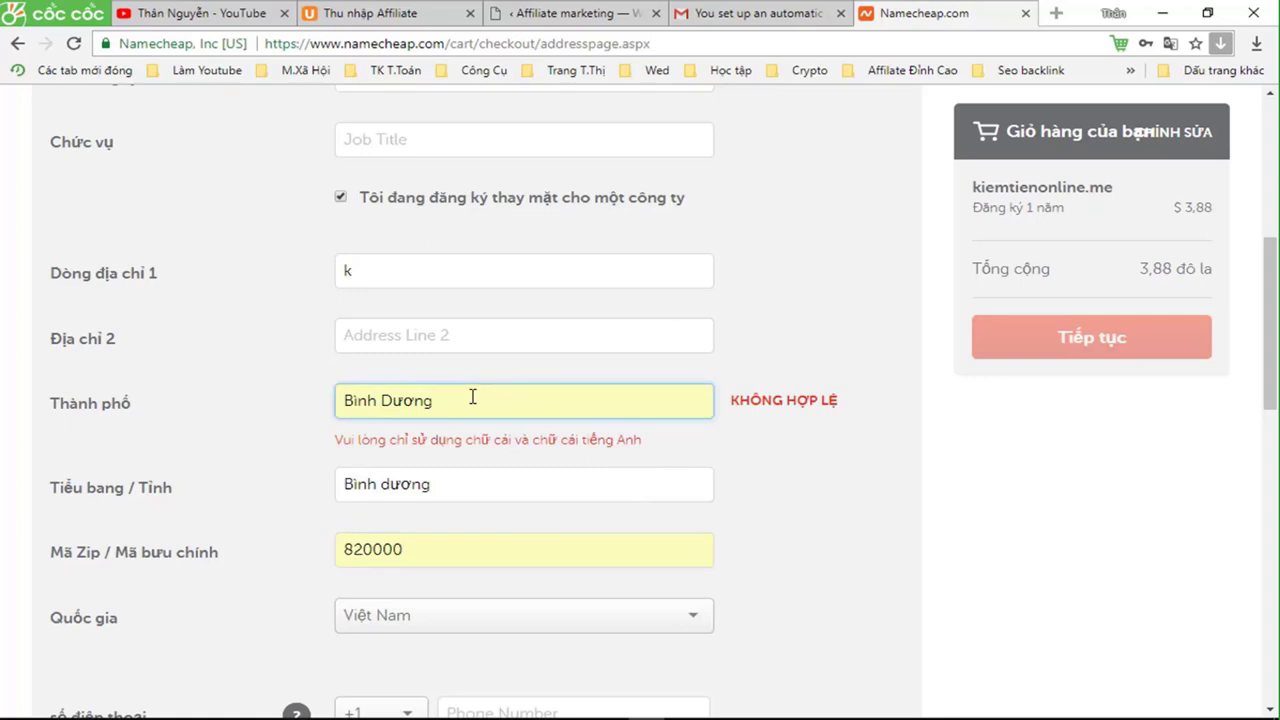
key(BackSpace)
key(BackSpace)
key(BackSpace)
key(BackSpace)
key(BackSpace)
key(BackSpace)
key(BackSpace)
key(BackSpace)
key(BackSpace)
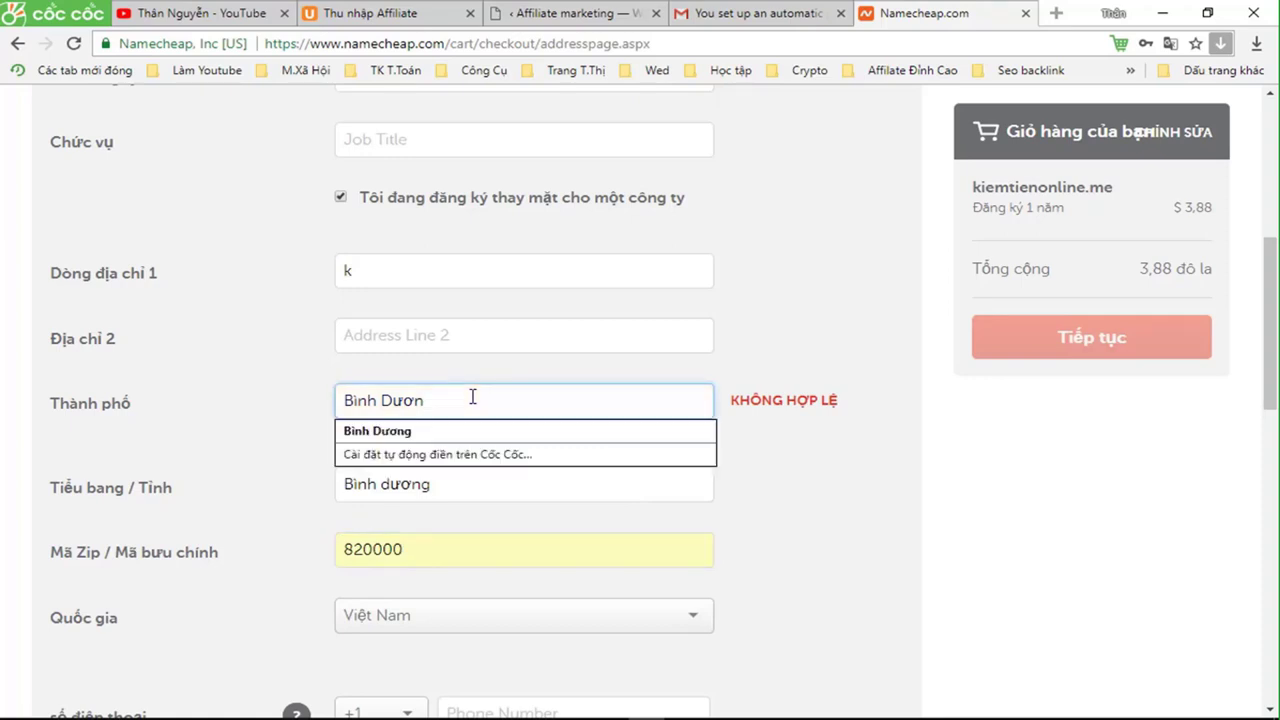
key(BackSpace)
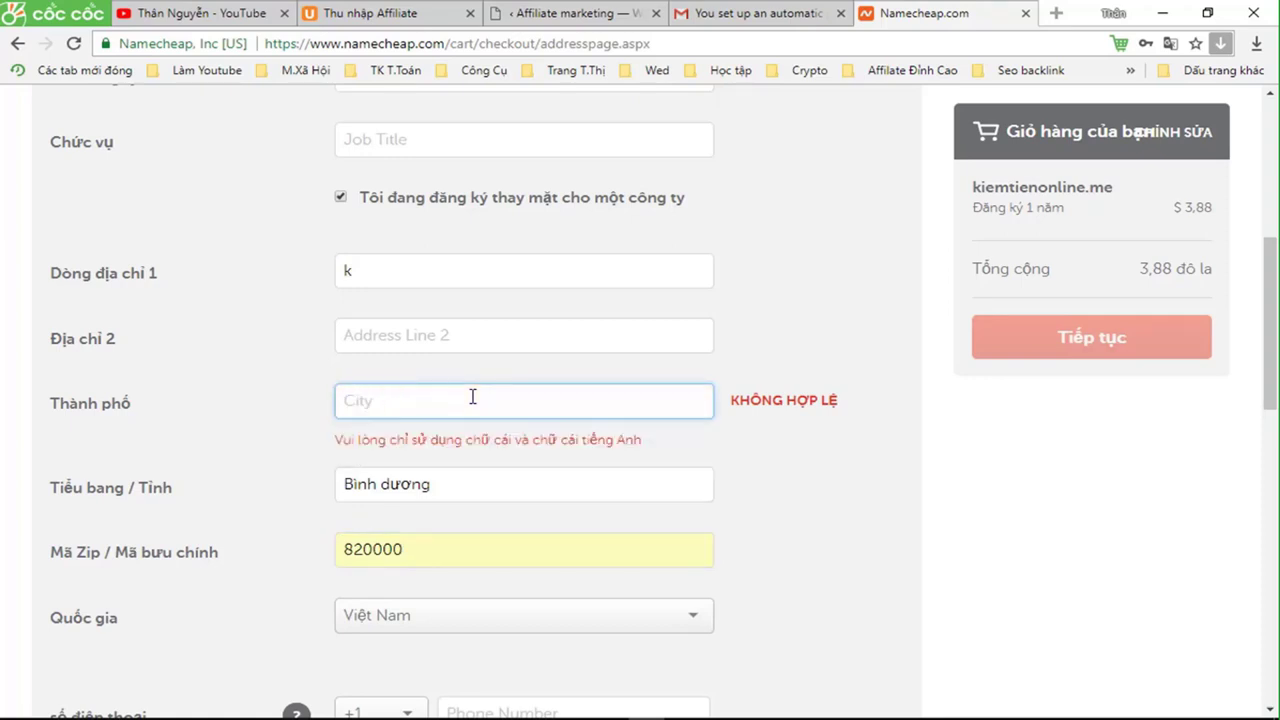
text(binh)
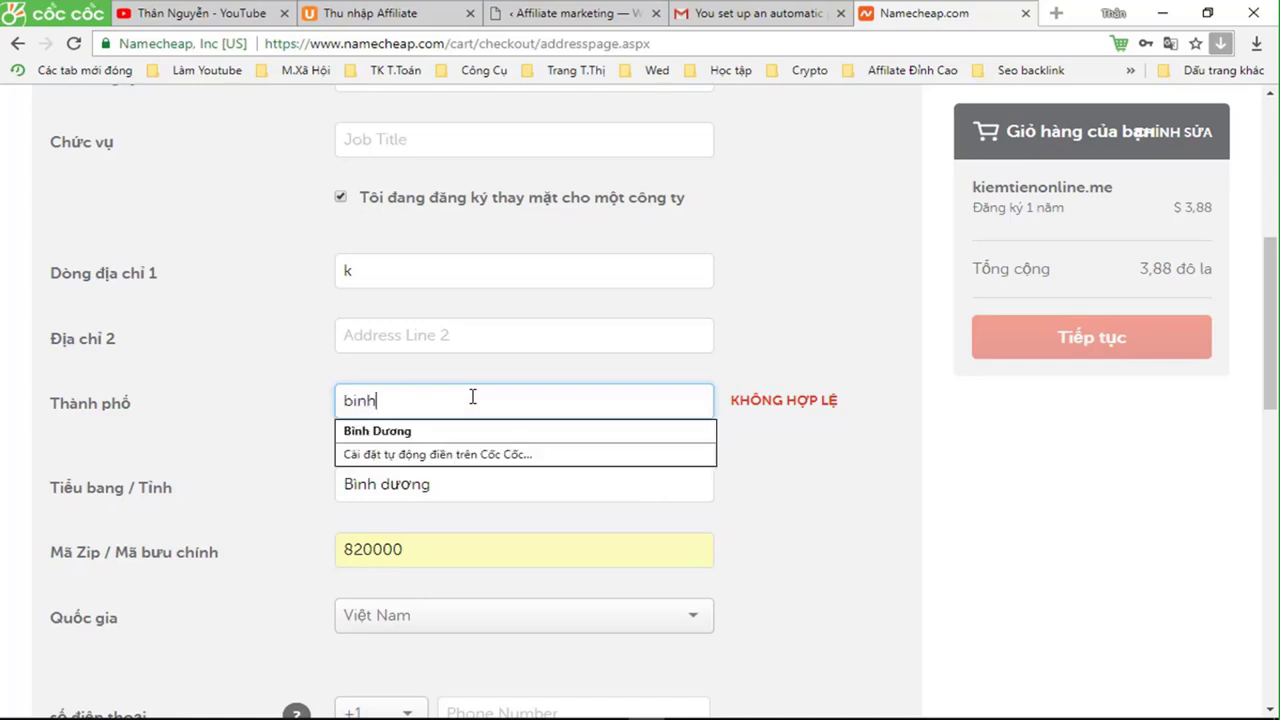
text( dương)
click(840, 478)
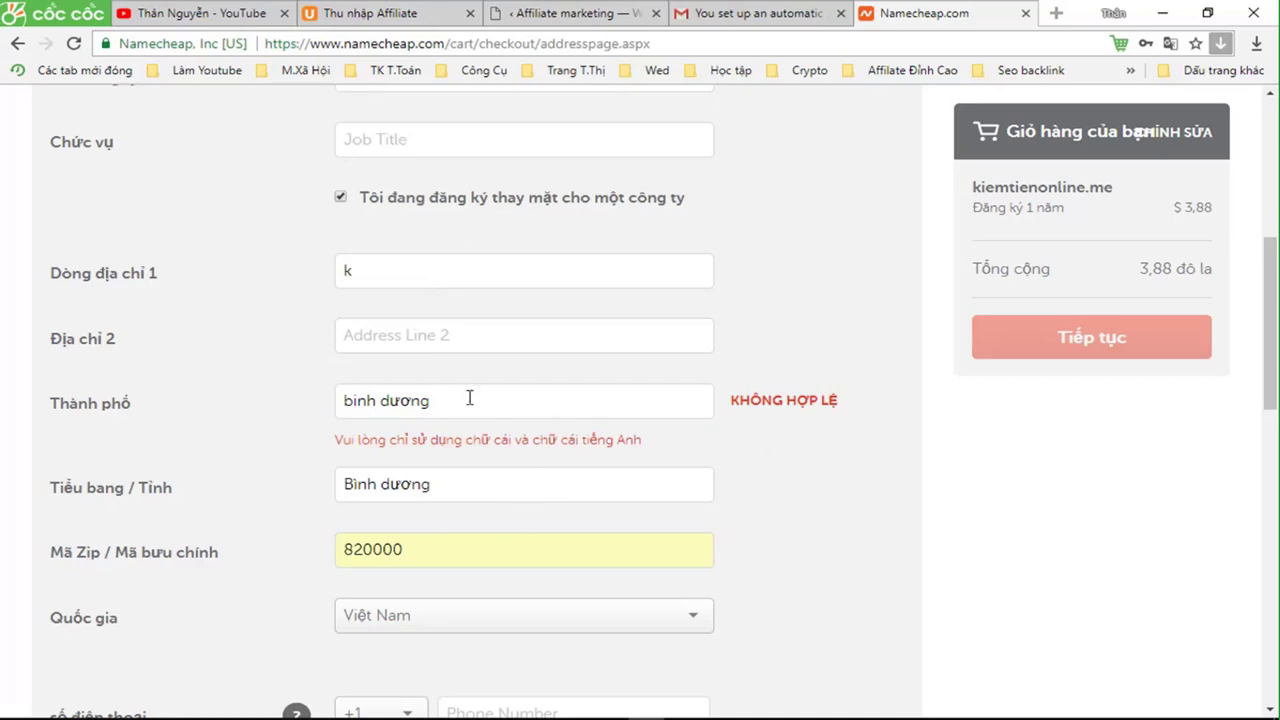
drag(428, 400, 301, 406)
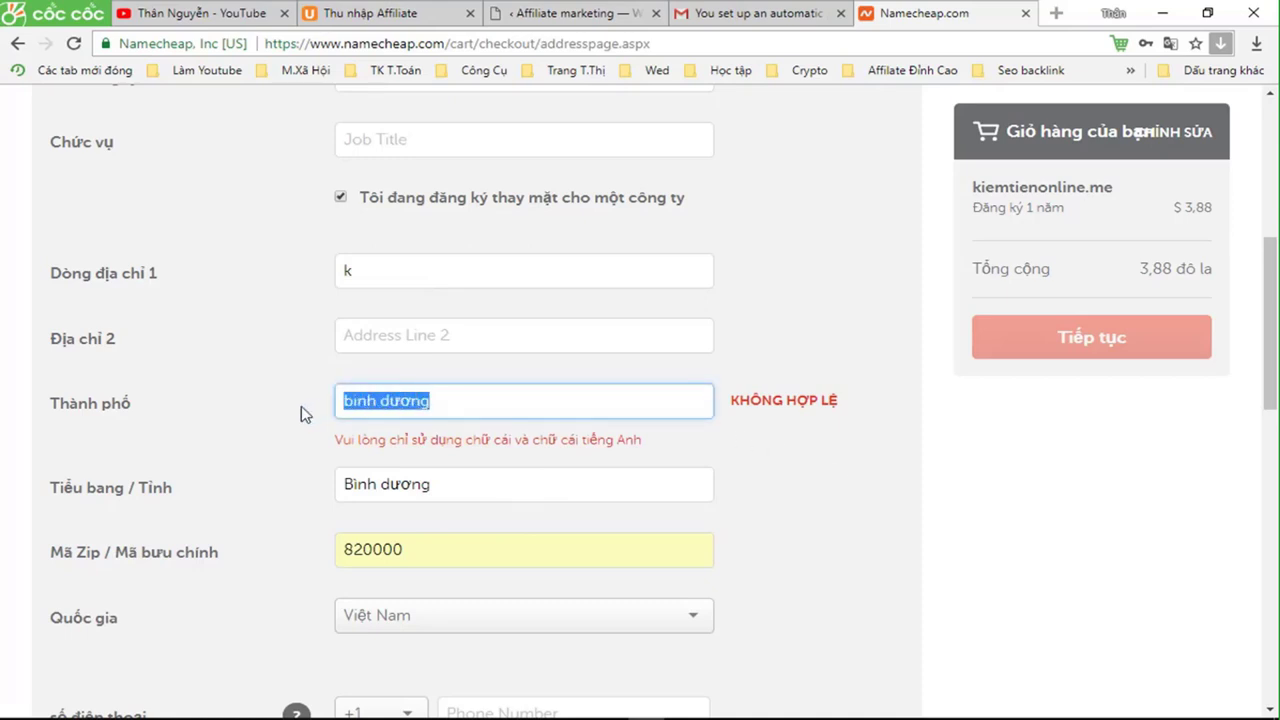
text(Thu d)
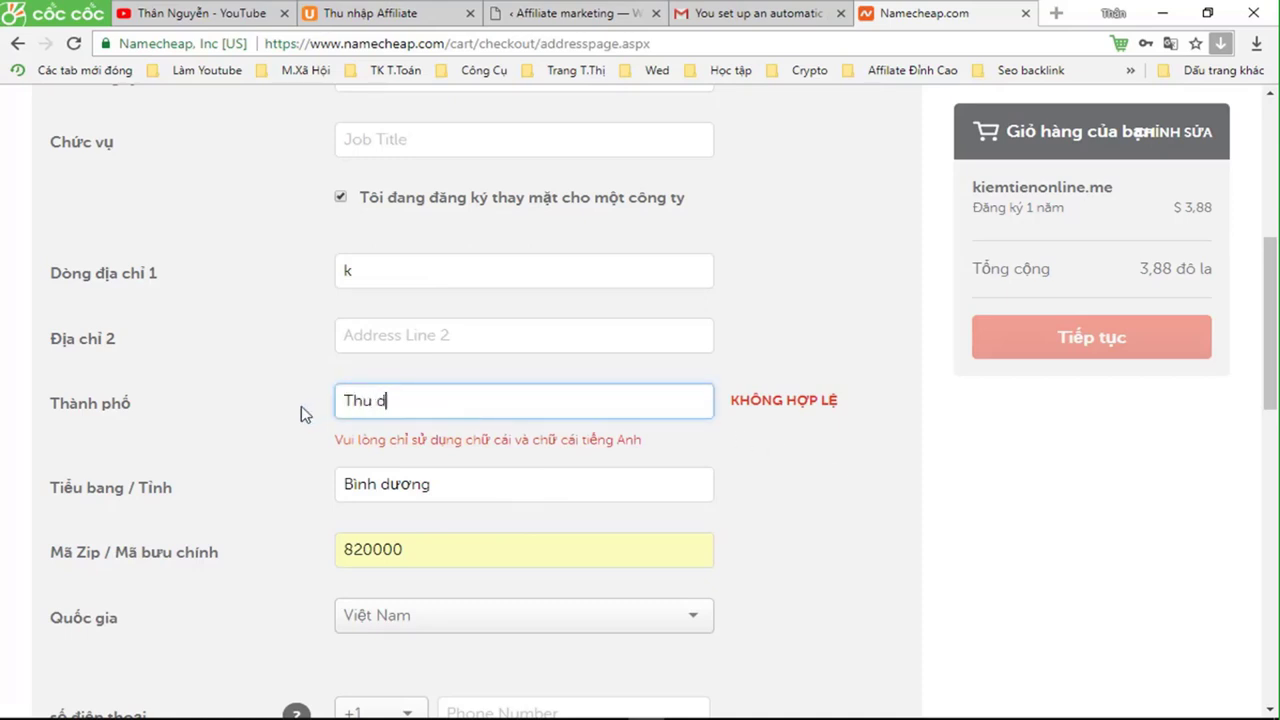
text(au Mot)
scroll(565, 472, down, 1)
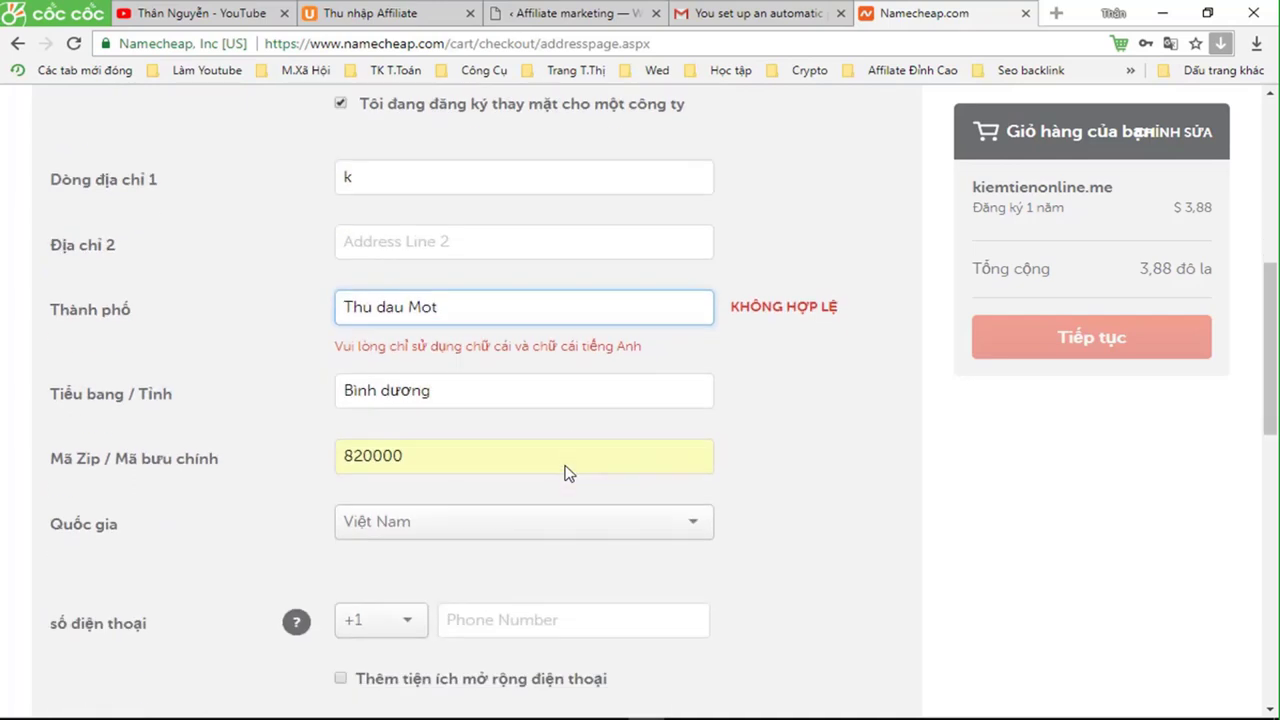
scroll(540, 485, down, 1)
click(400, 532)
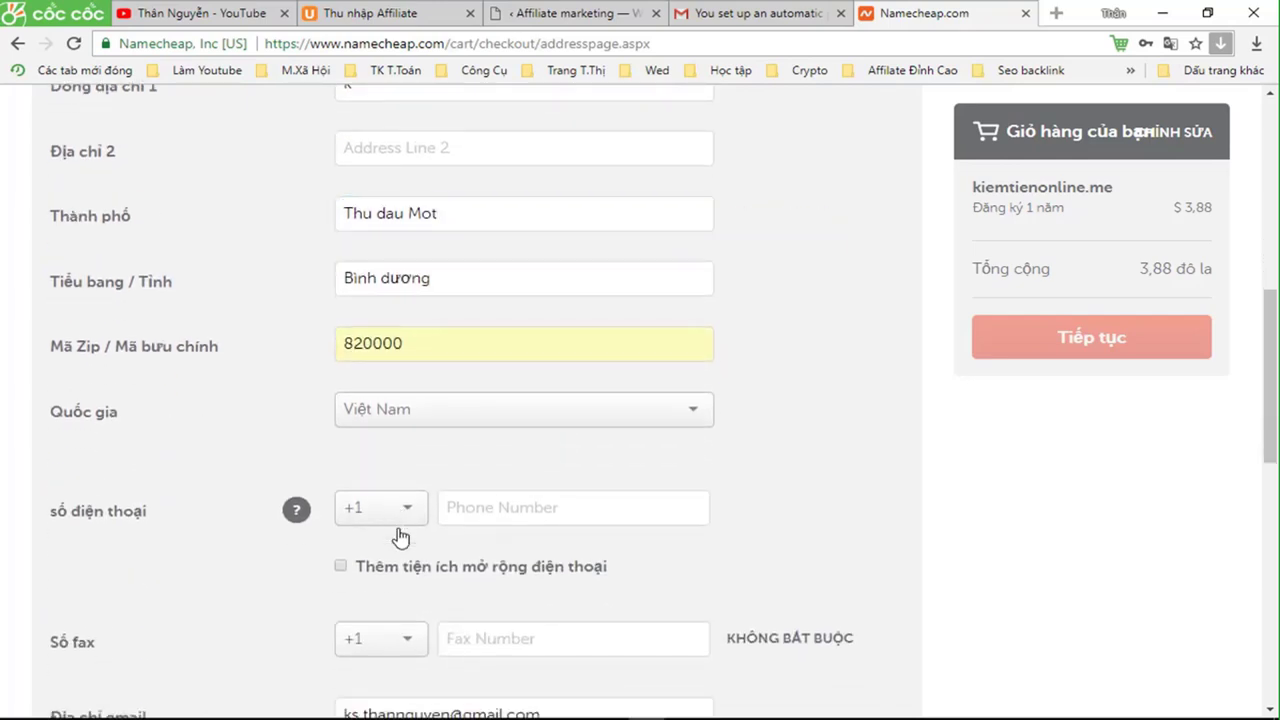
Enter the contact's phone number with the +84 Vietnam country code
click(487, 507)
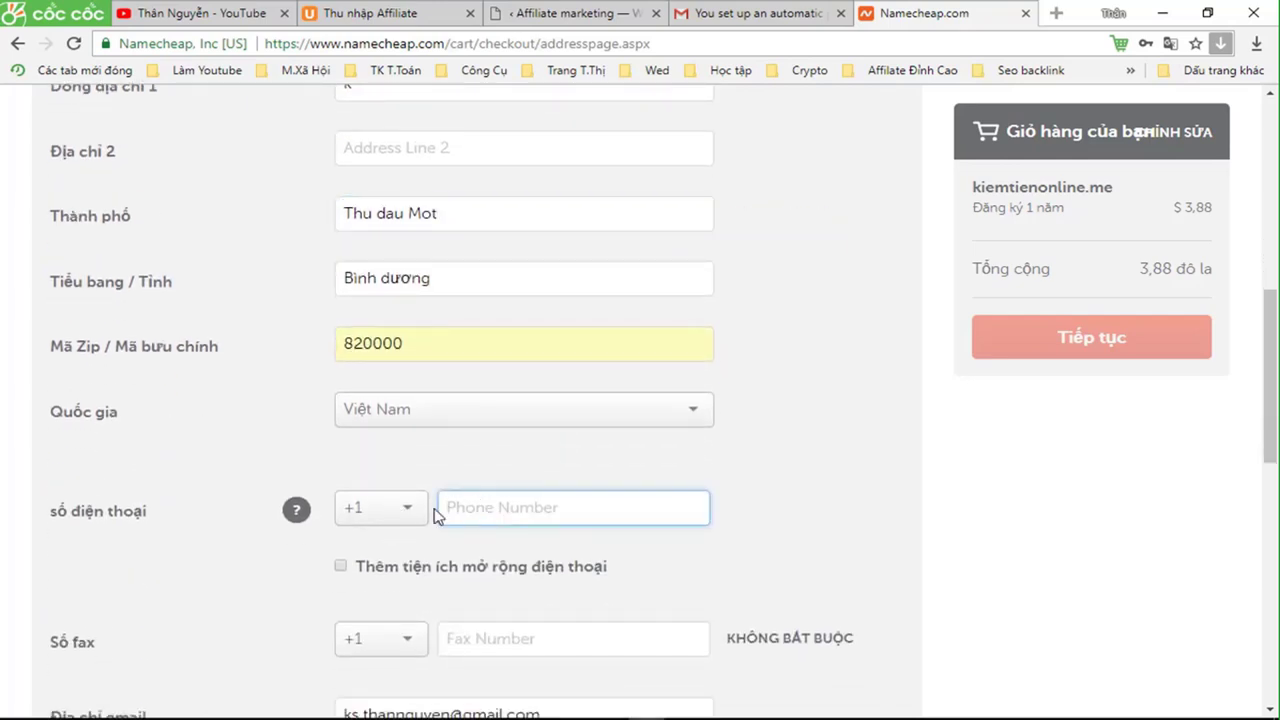
click(395, 510)
scroll(375, 600, down, 5)
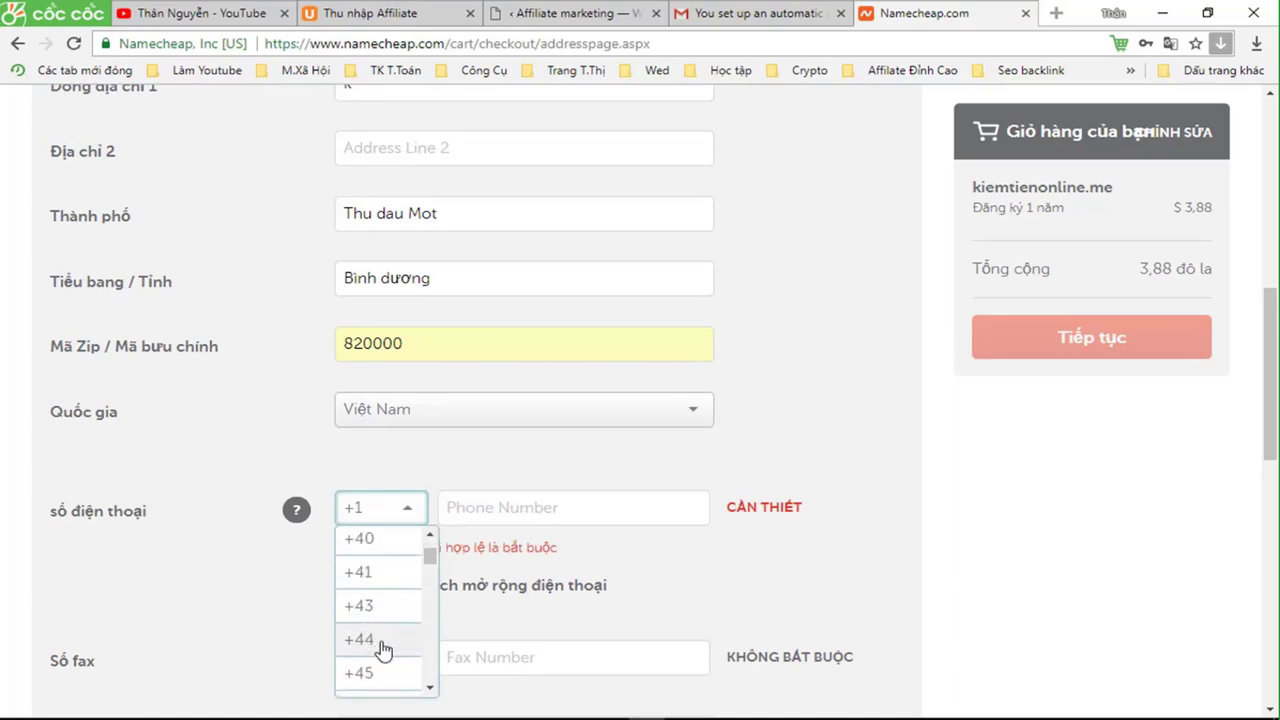
scroll(375, 640, down, 4)
scroll(383, 650, down, 4)
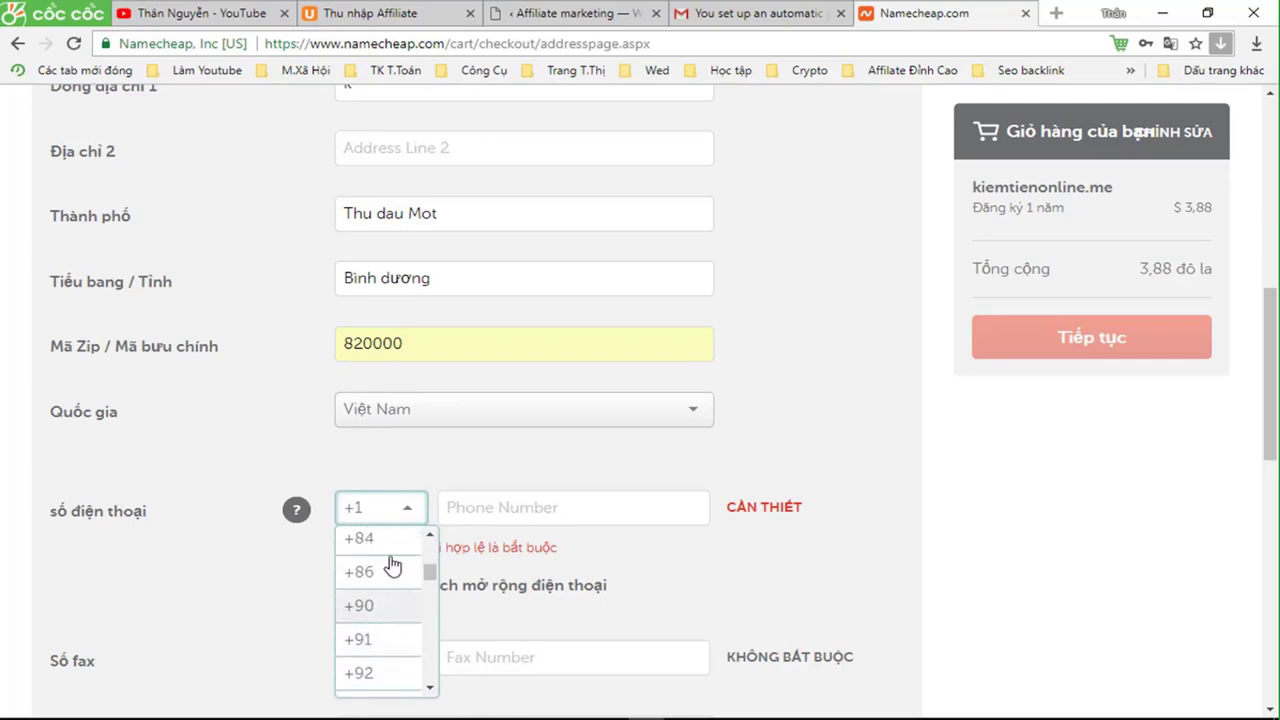
click(372, 540)
click(492, 513)
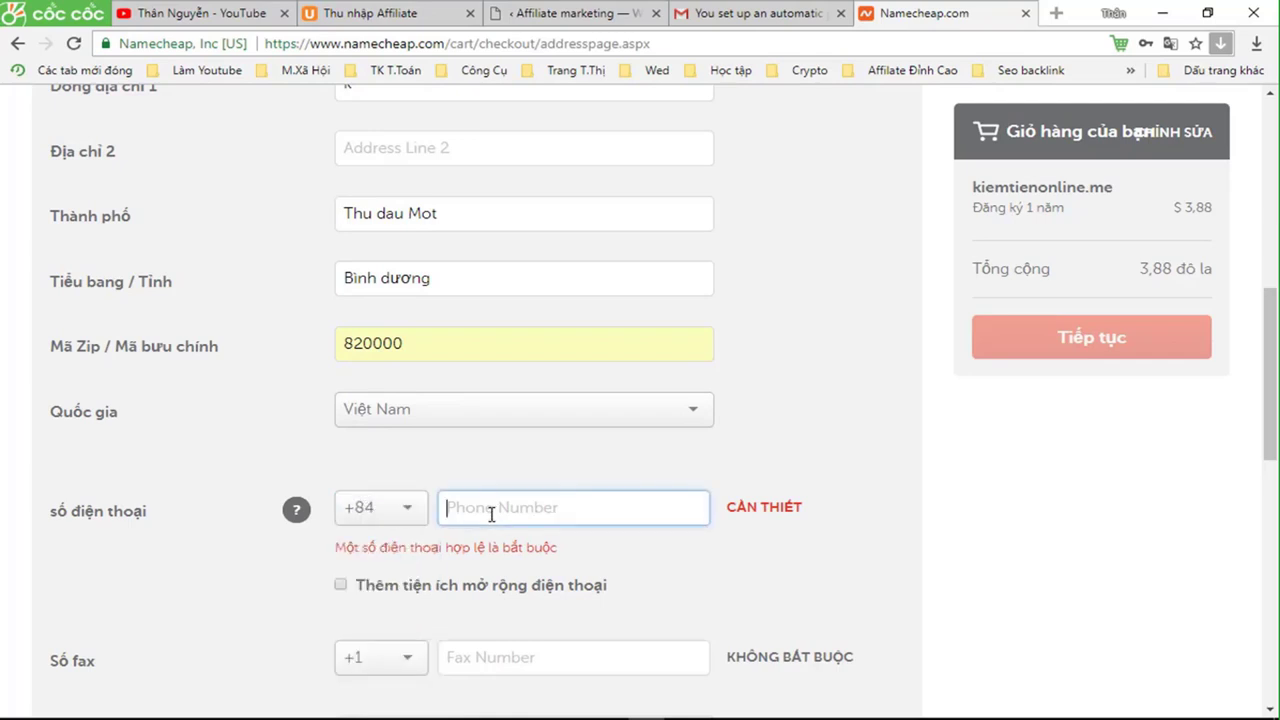
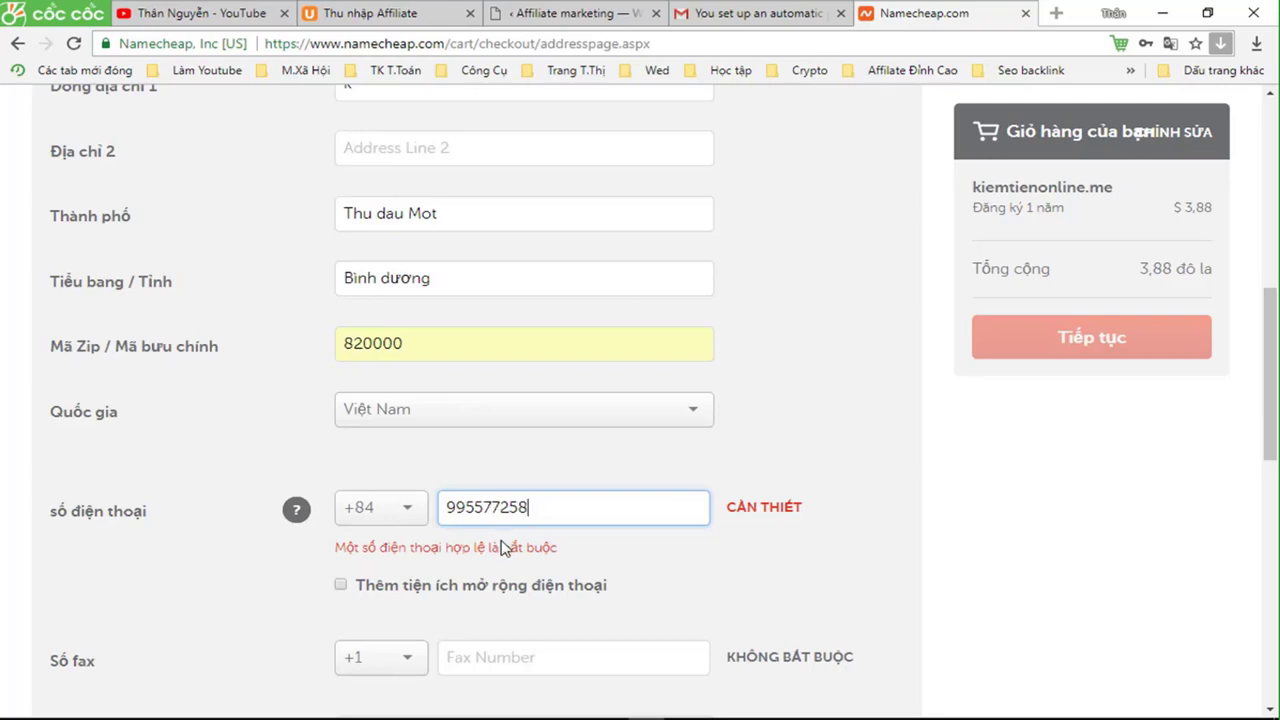
scroll(486, 663, down, 3)
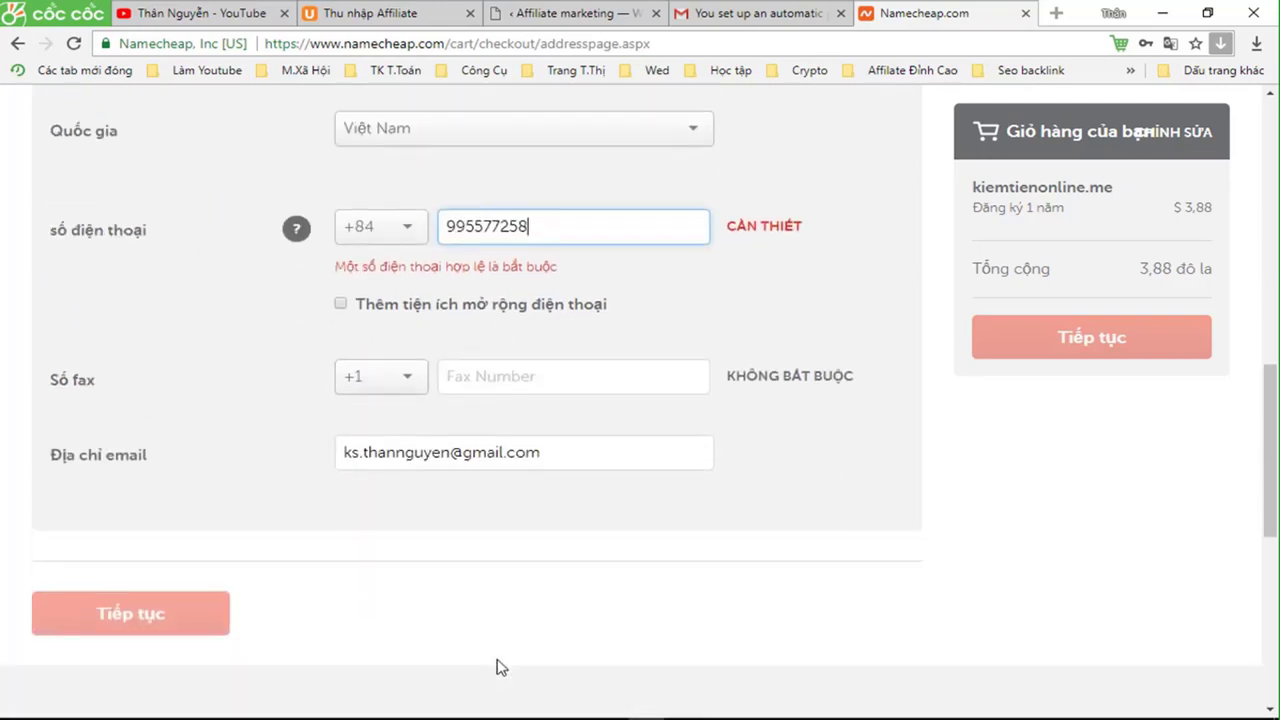
scroll(944, 497, up, 3)
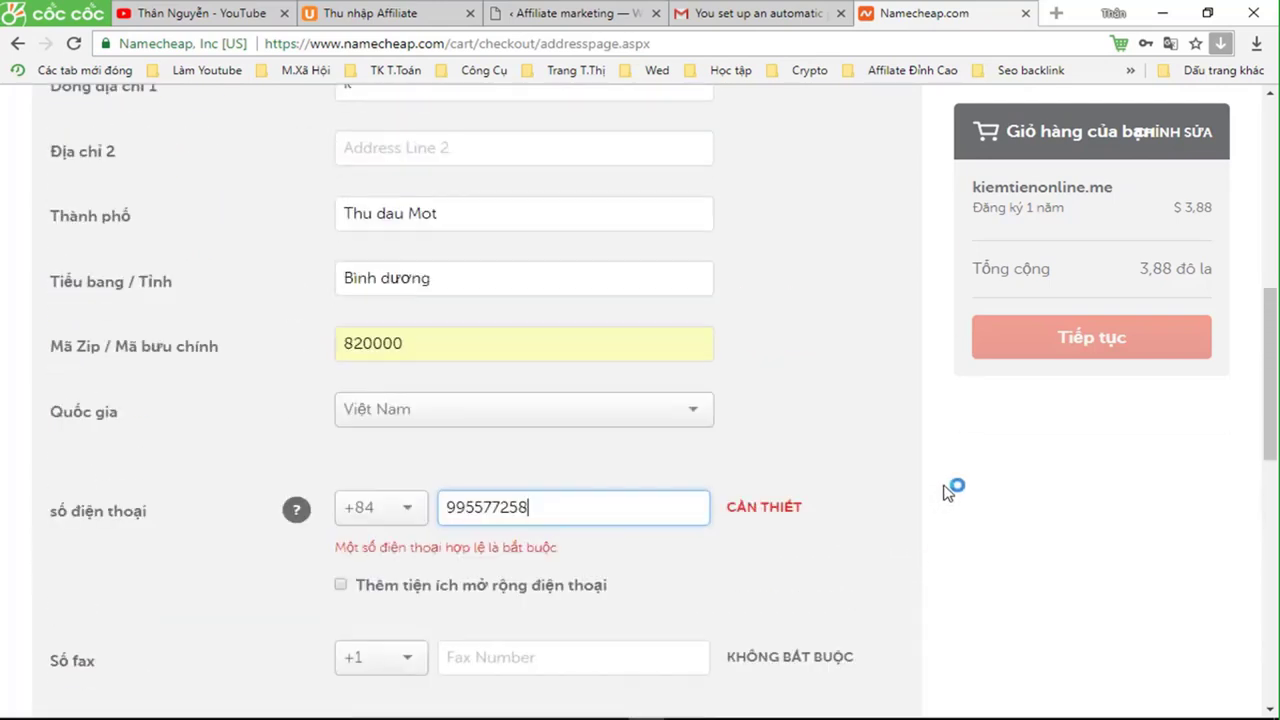
Remove the stray 'k' and fill Address Line 1 from the saved autofill address
scroll(948, 492, up, 3)
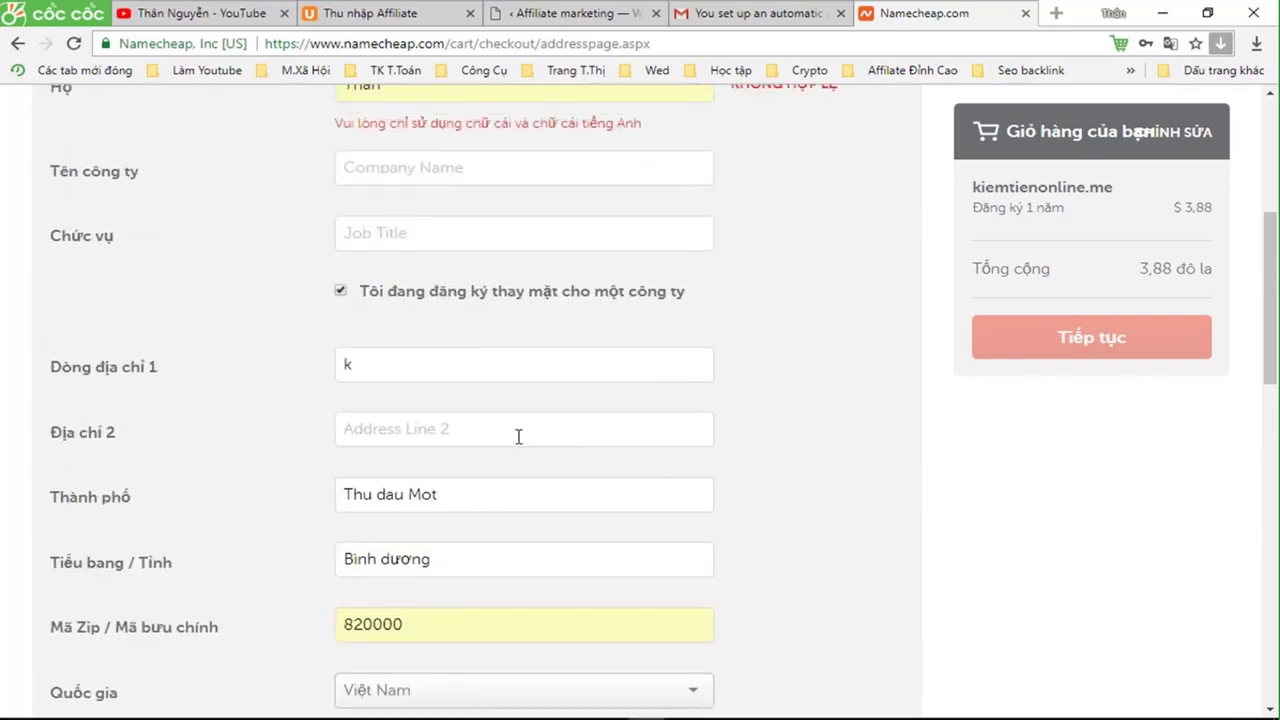
click(397, 371)
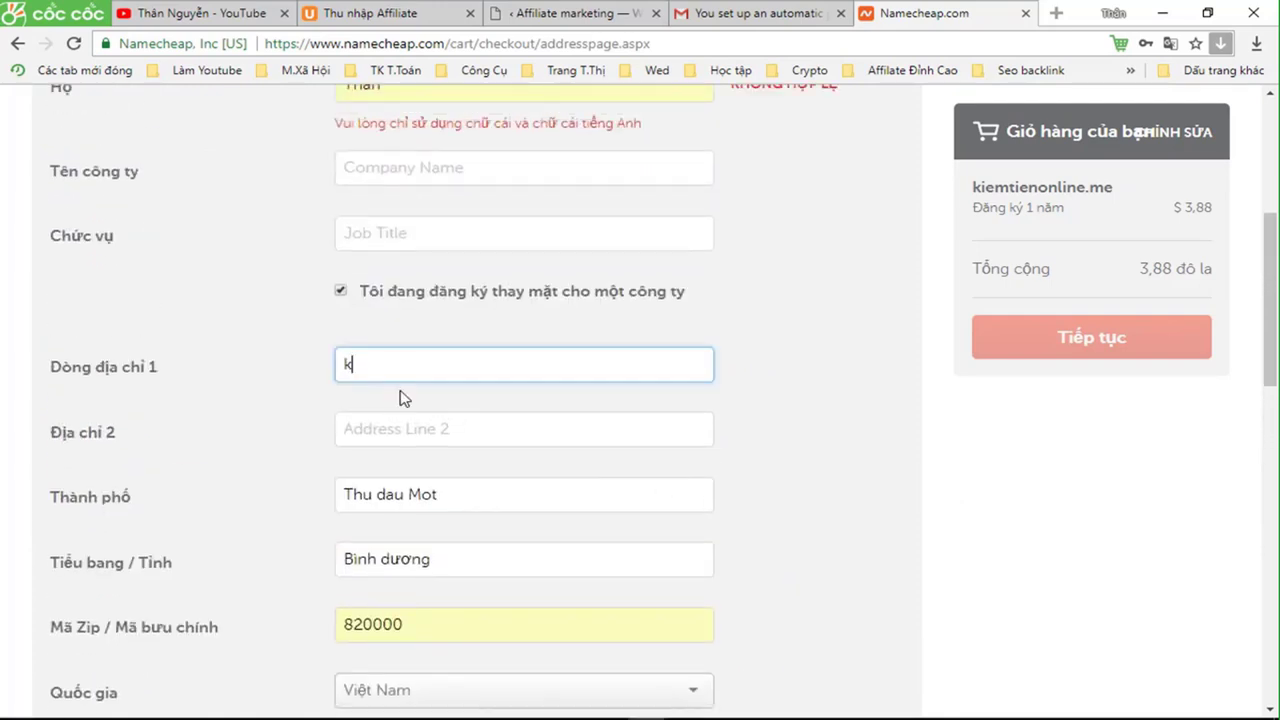
key(BackSpace)
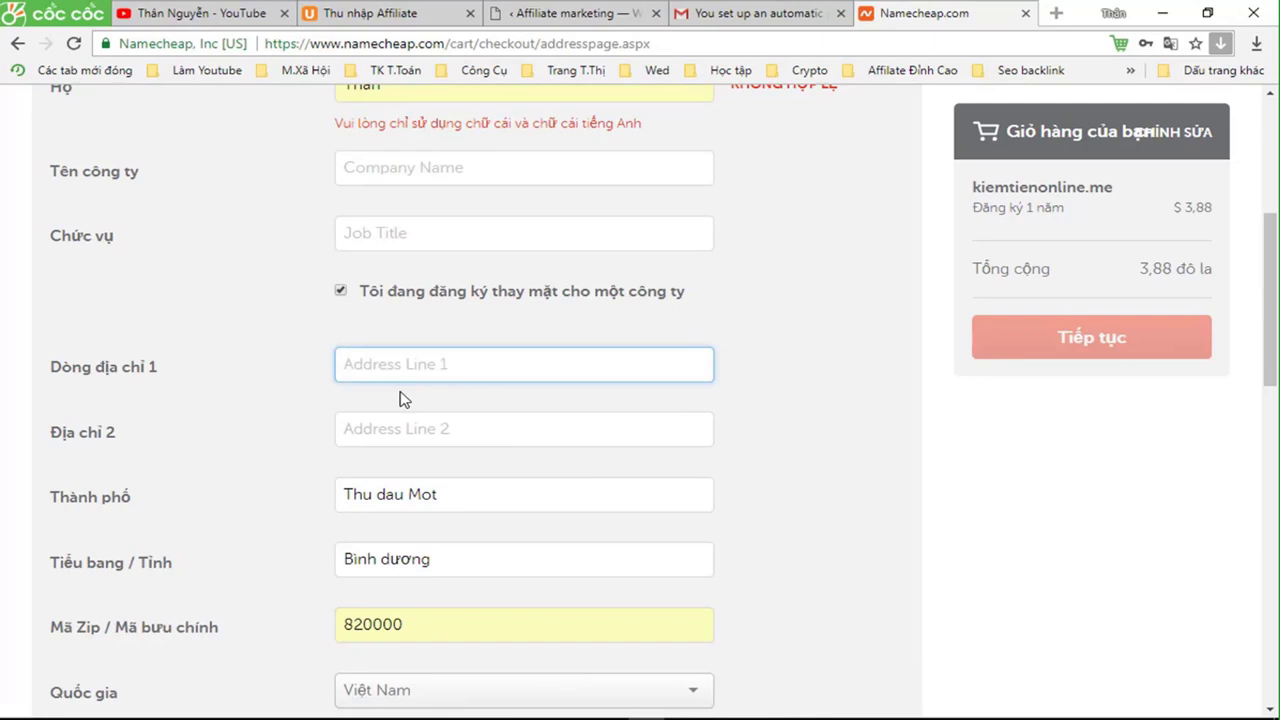
text(so)
click(404, 395)
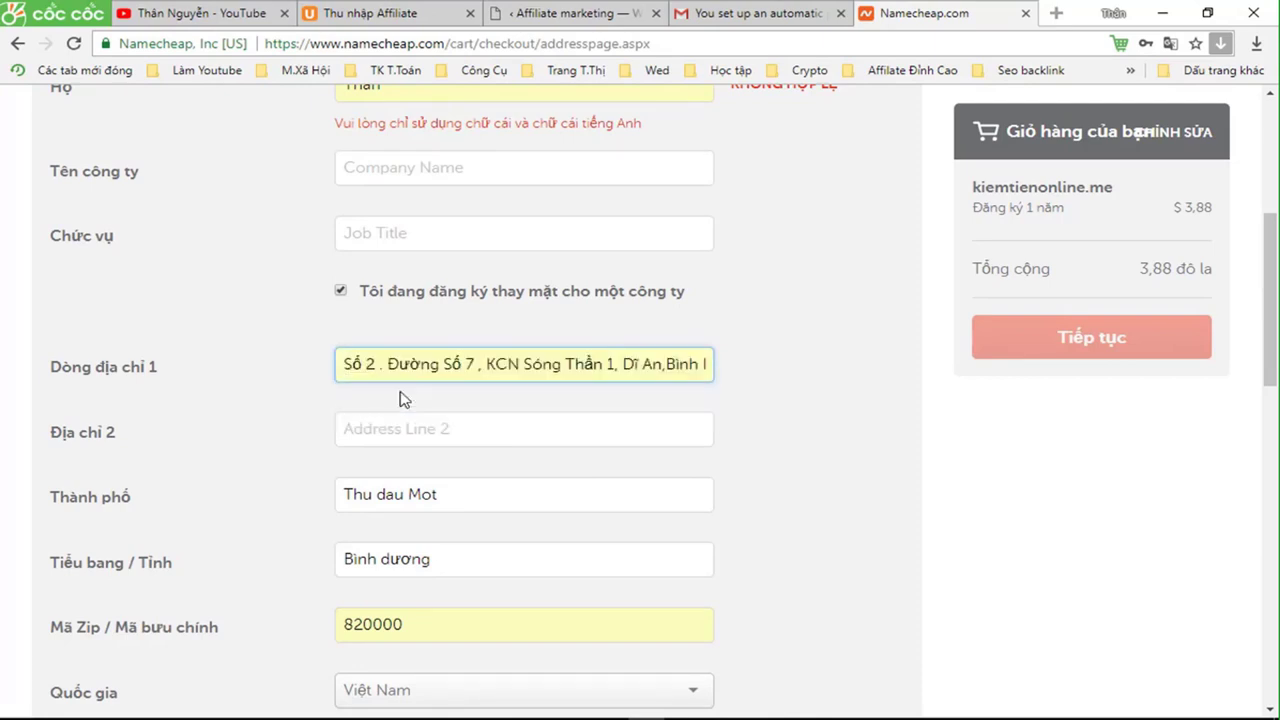
click(778, 402)
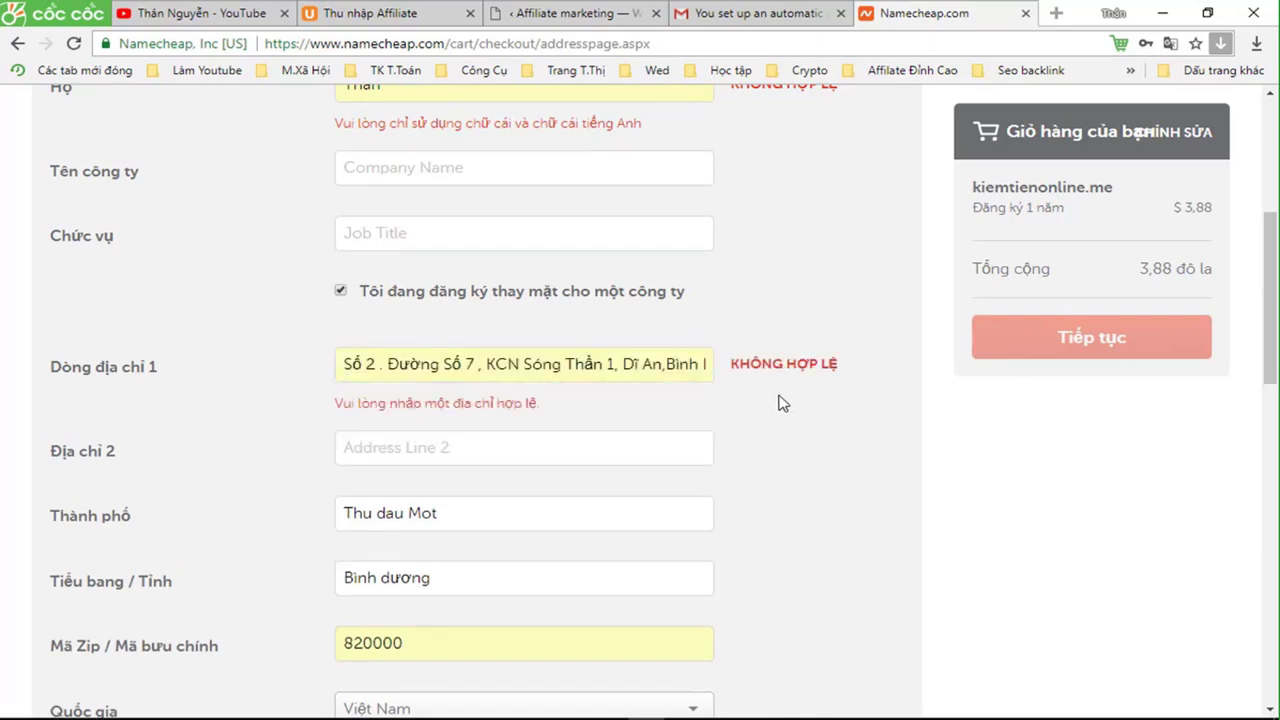
Retype the full street address in Address Line 1 without Vietnamese accents
double_click(349, 364)
drag(473, 349, 750, 380)
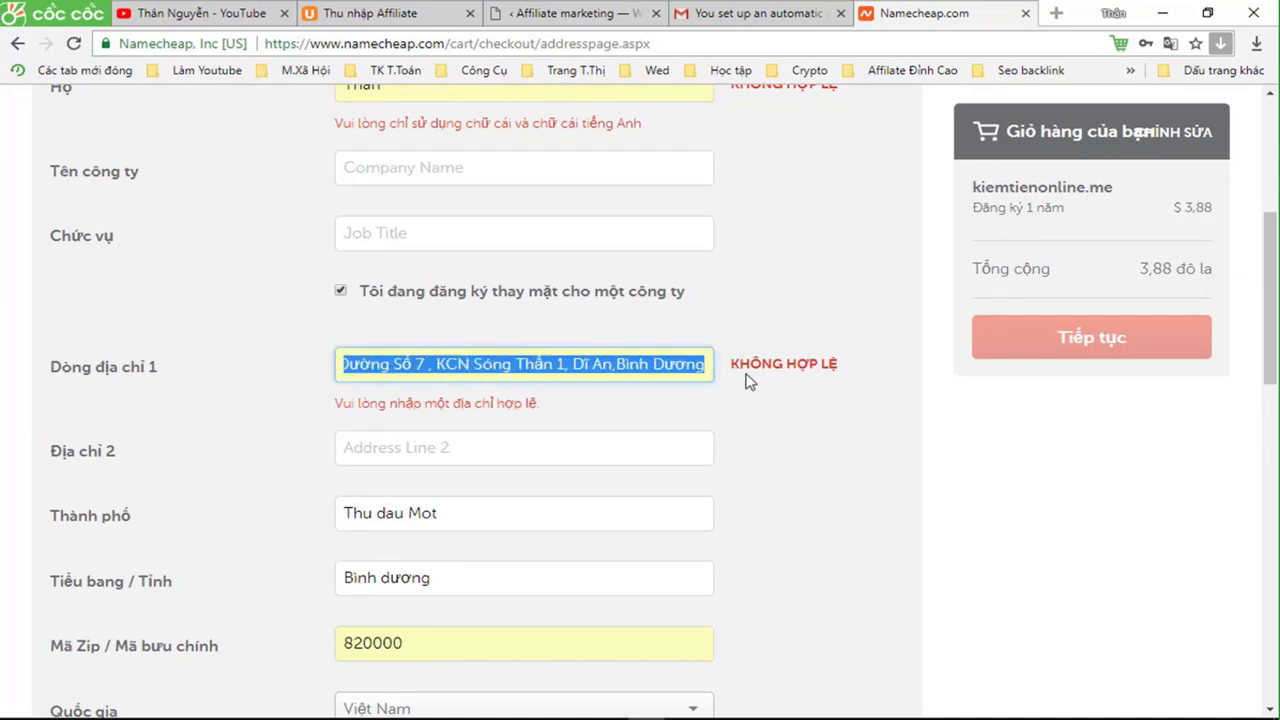
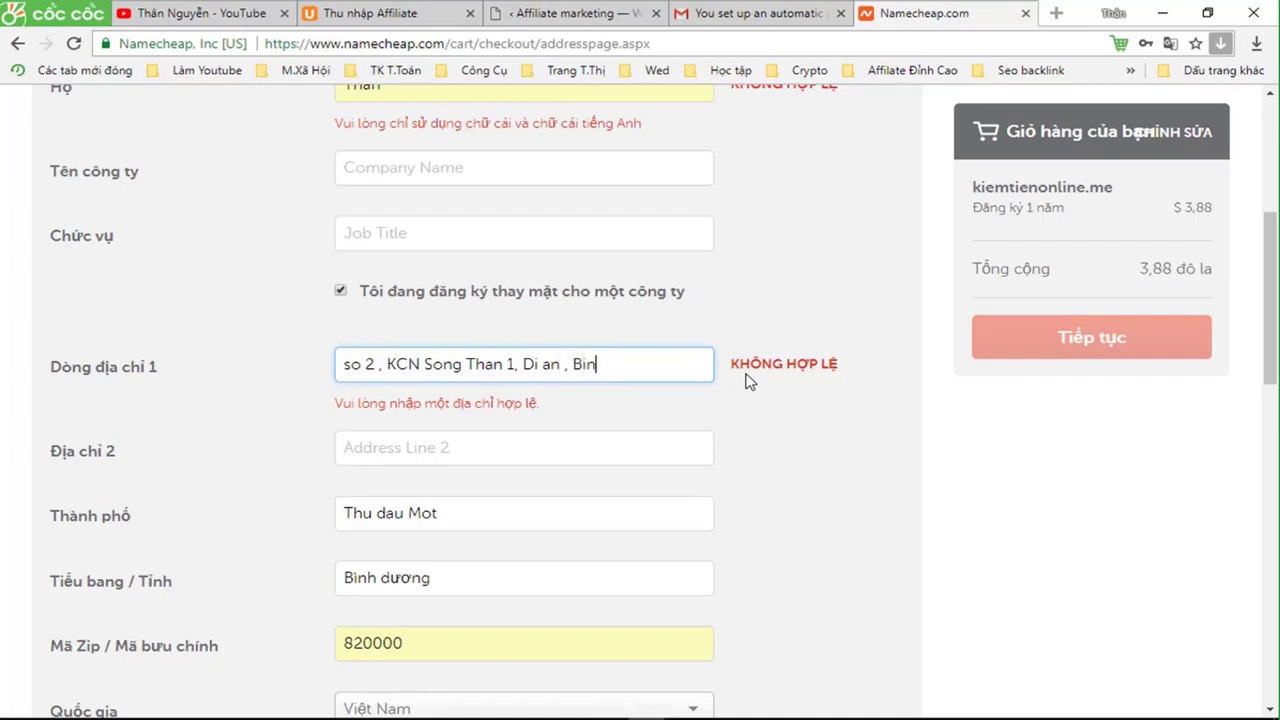
click(780, 246)
Replace the accented first name with an unaccented spelling
scroll(805, 254, up, 1)
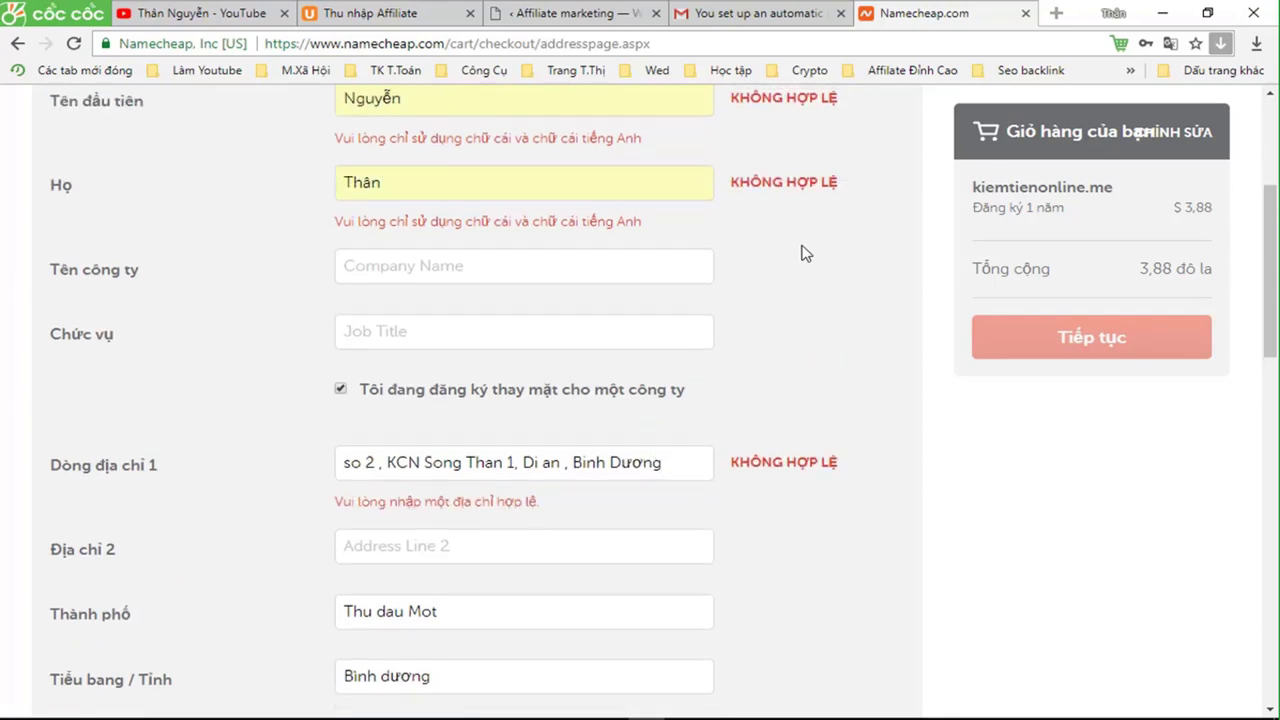
scroll(805, 254, up, 1)
click(527, 359)
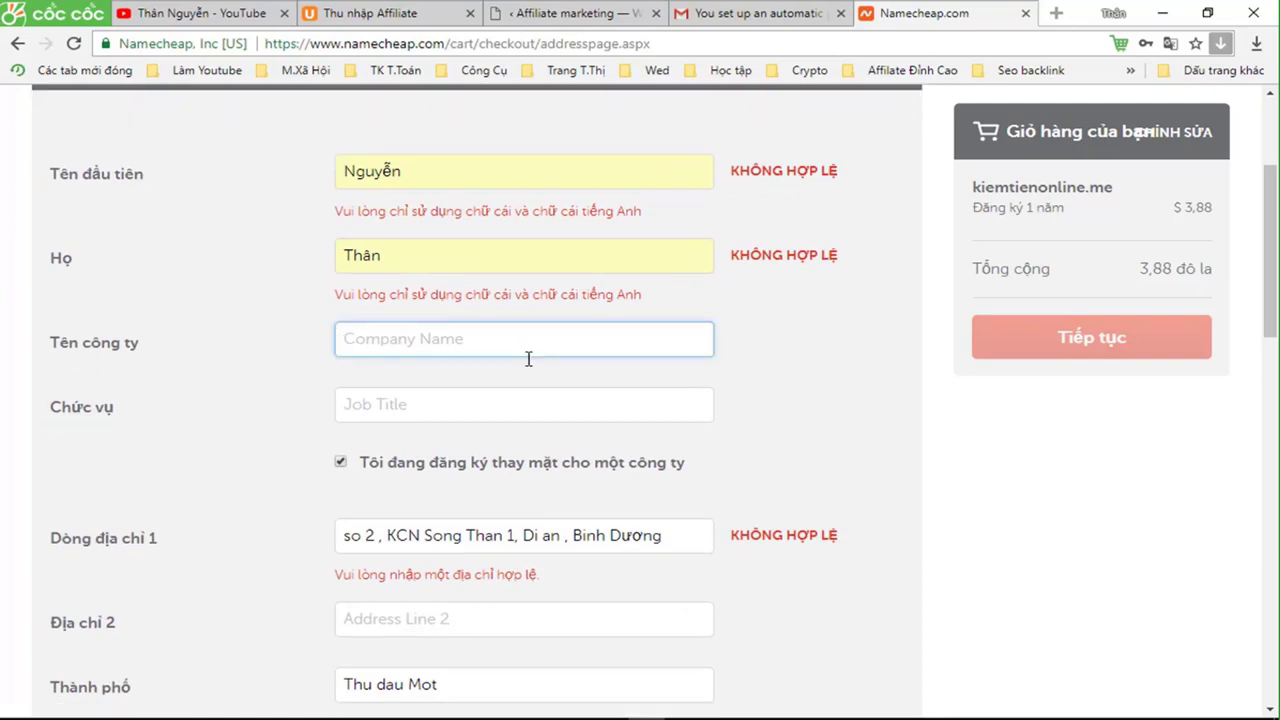
scroll(524, 352, up, 1)
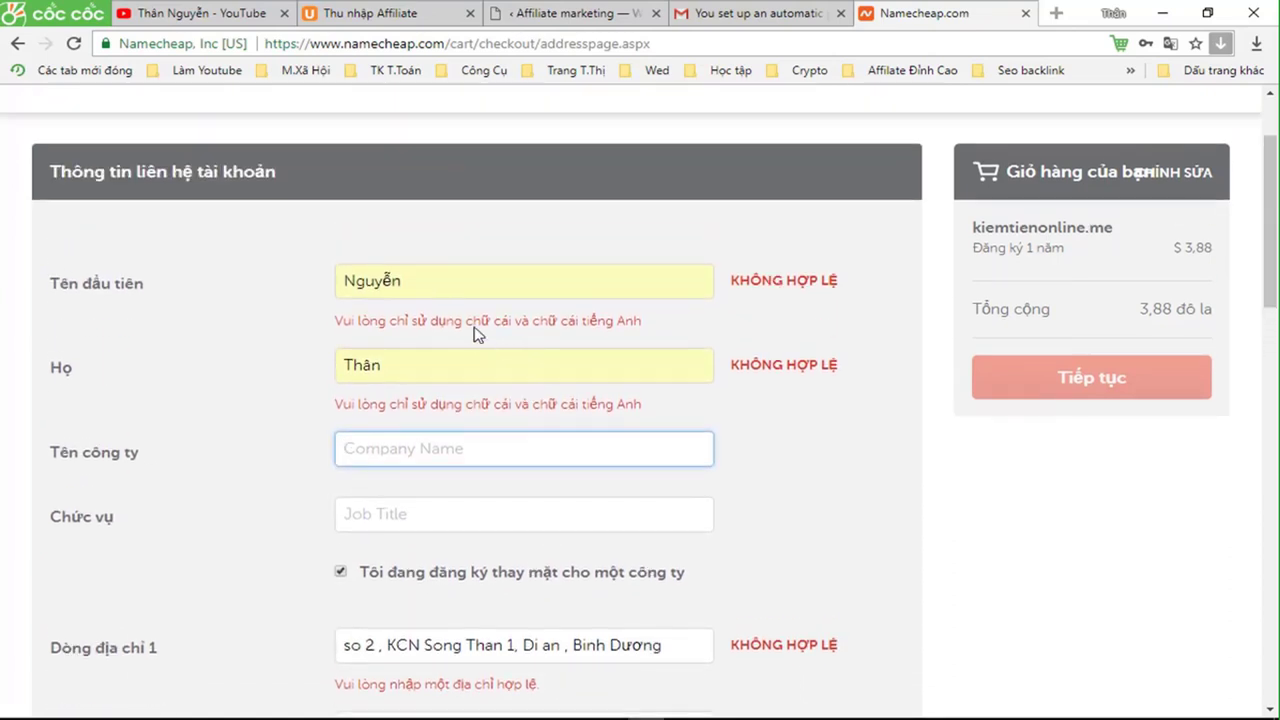
click(437, 291)
key(BackSpace)
key(BackSpace)
key(BackSpace)
key(BackSpace)
key(BackSpace)
key(BackSpace)
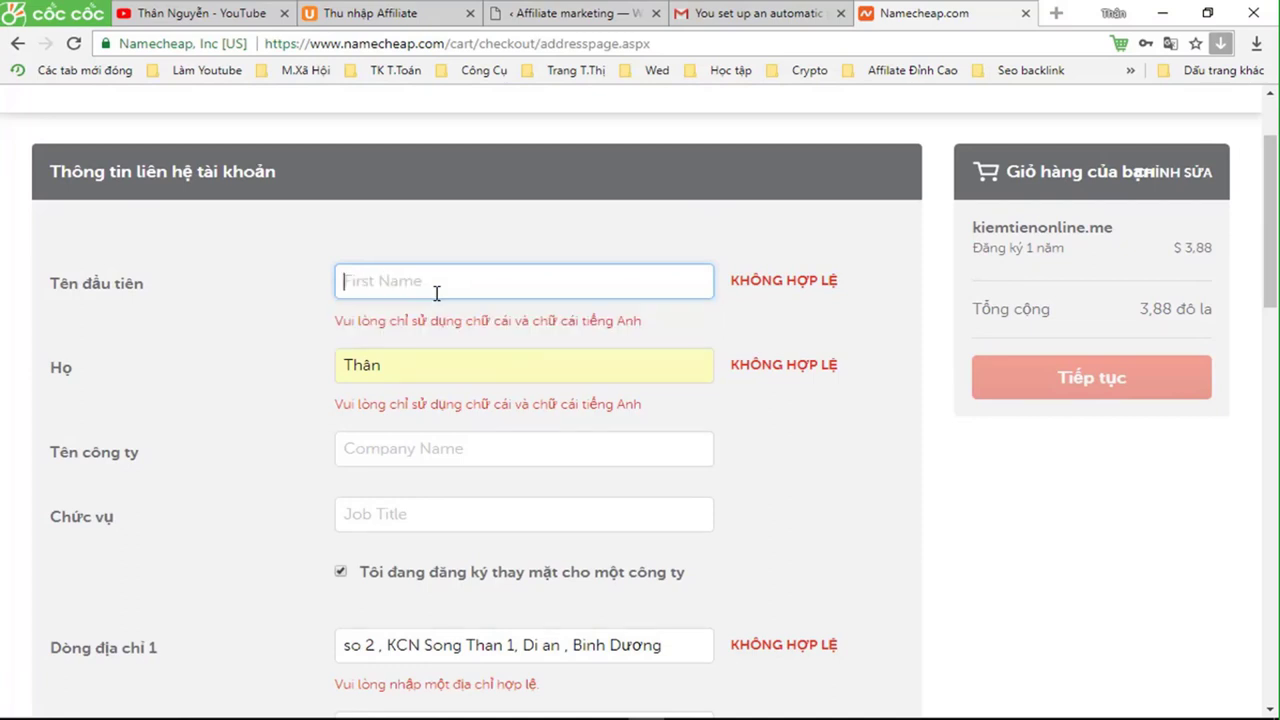
text(Divis)
Retype the last name without accents and dismiss the autofill suggestion
click(405, 363)
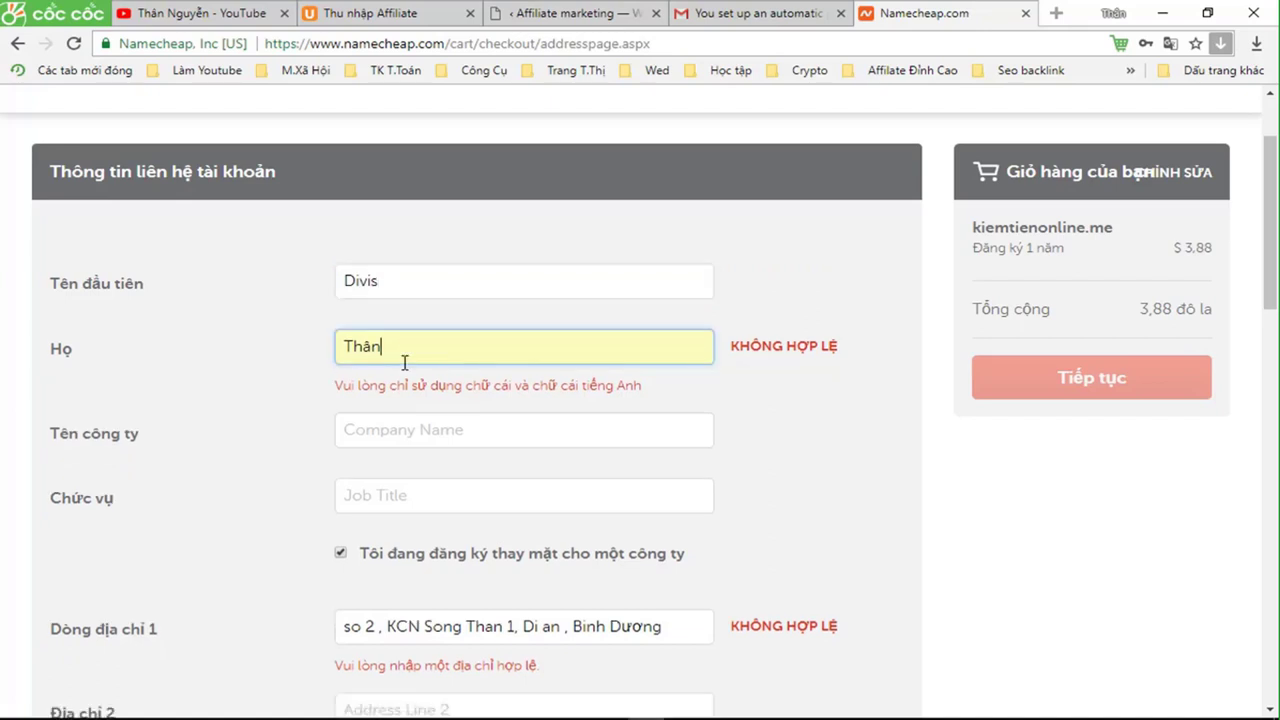
key(BackSpace)
key(BackSpace)
key(BackSpace)
key(BackSpace)
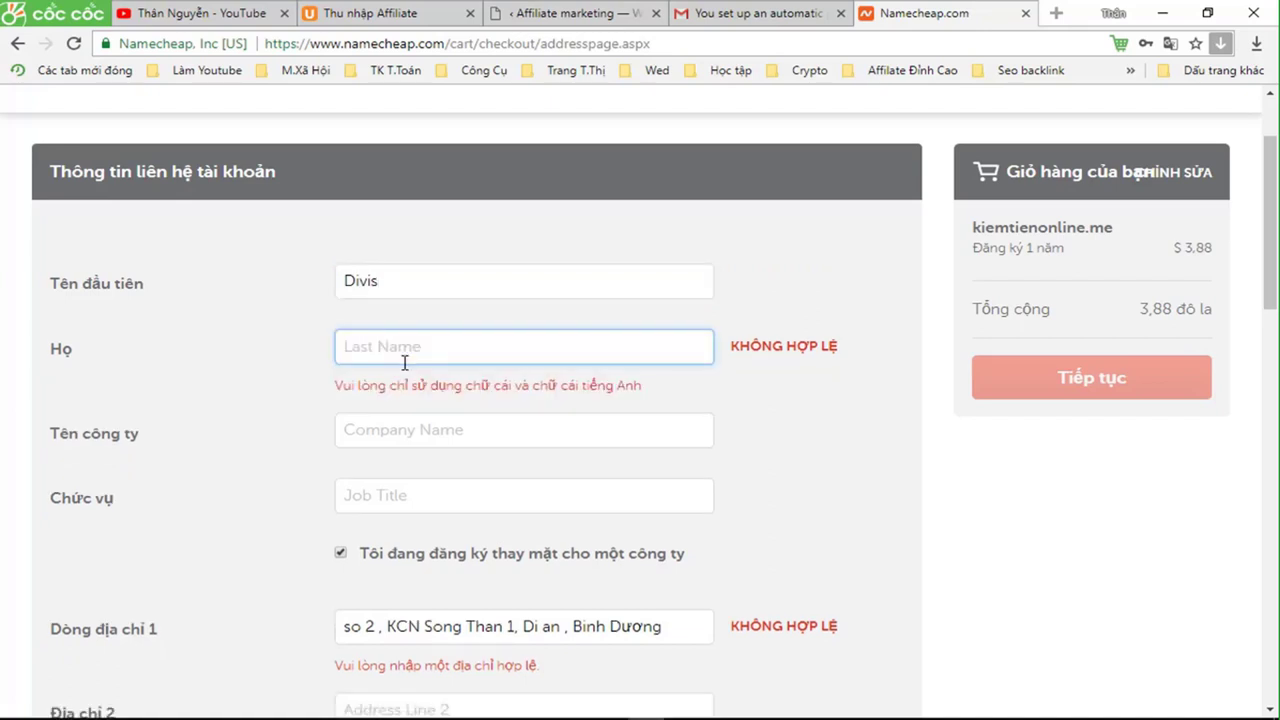
text(Than)
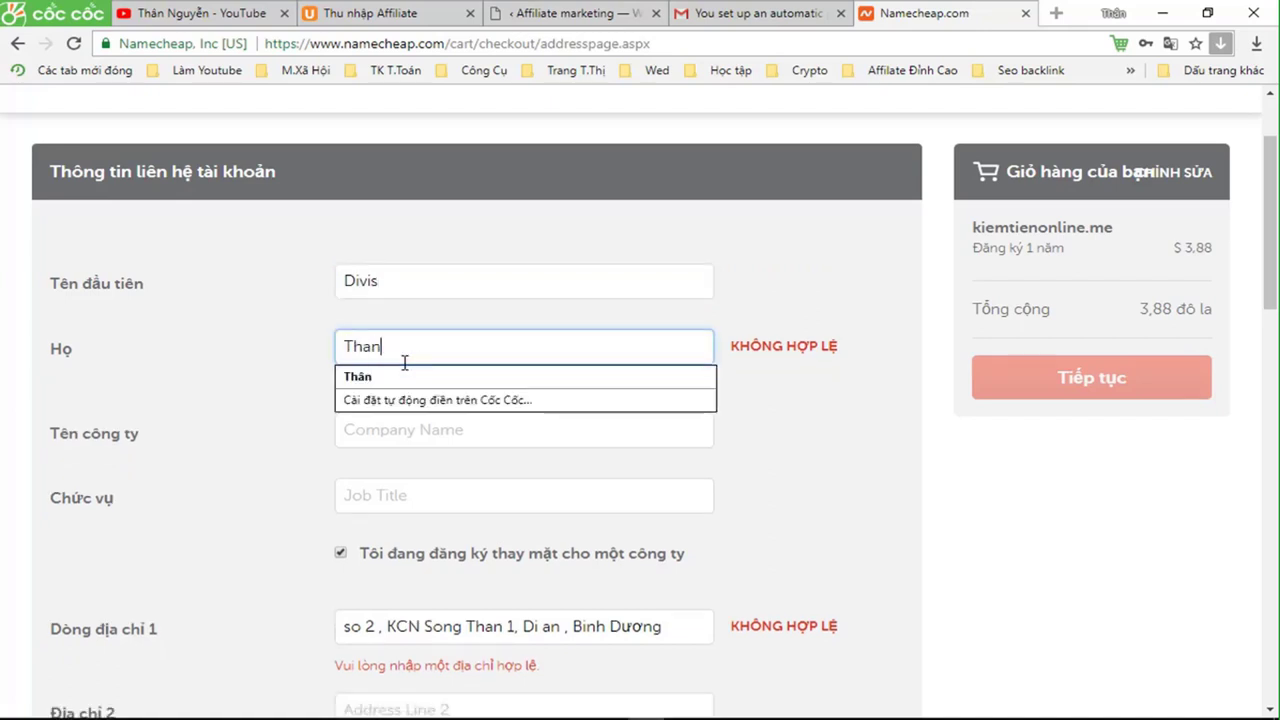
click(830, 395)
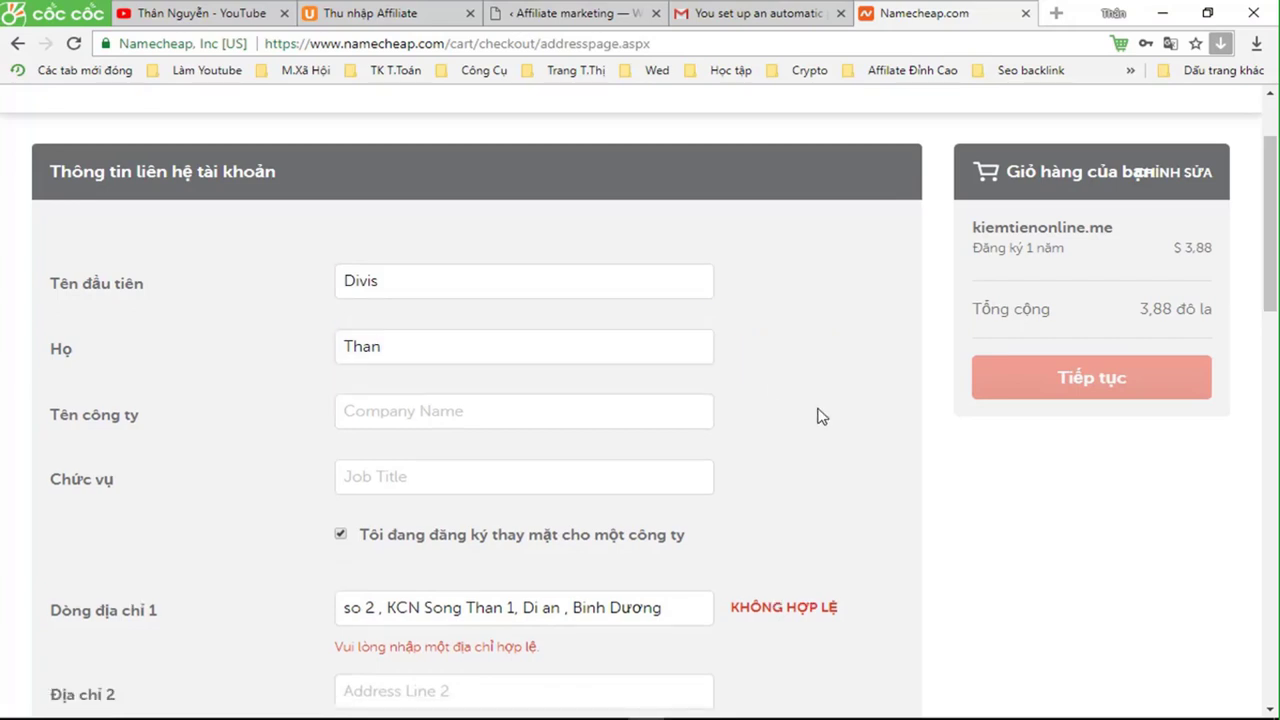
scroll(817, 416, down, 2)
scroll(817, 416, down, 2)
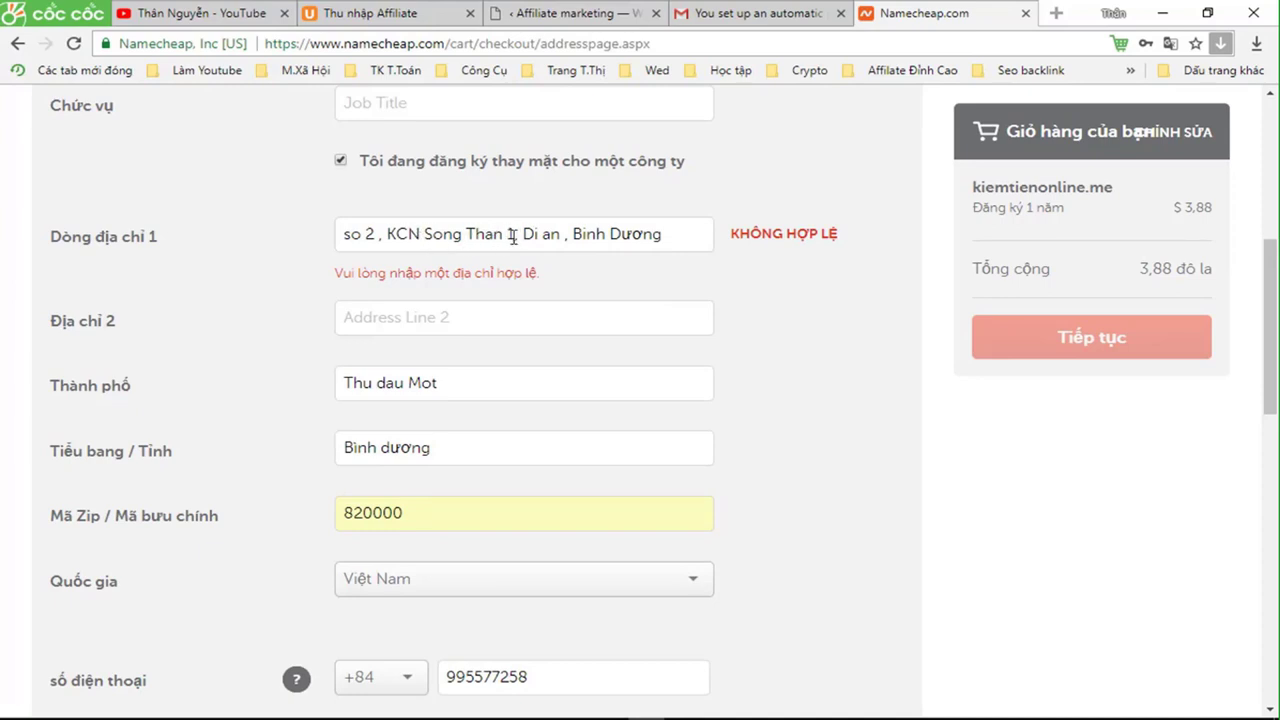
Cut the district and province from address line 1 and paste them into line 2
drag(512, 235, 697, 244)
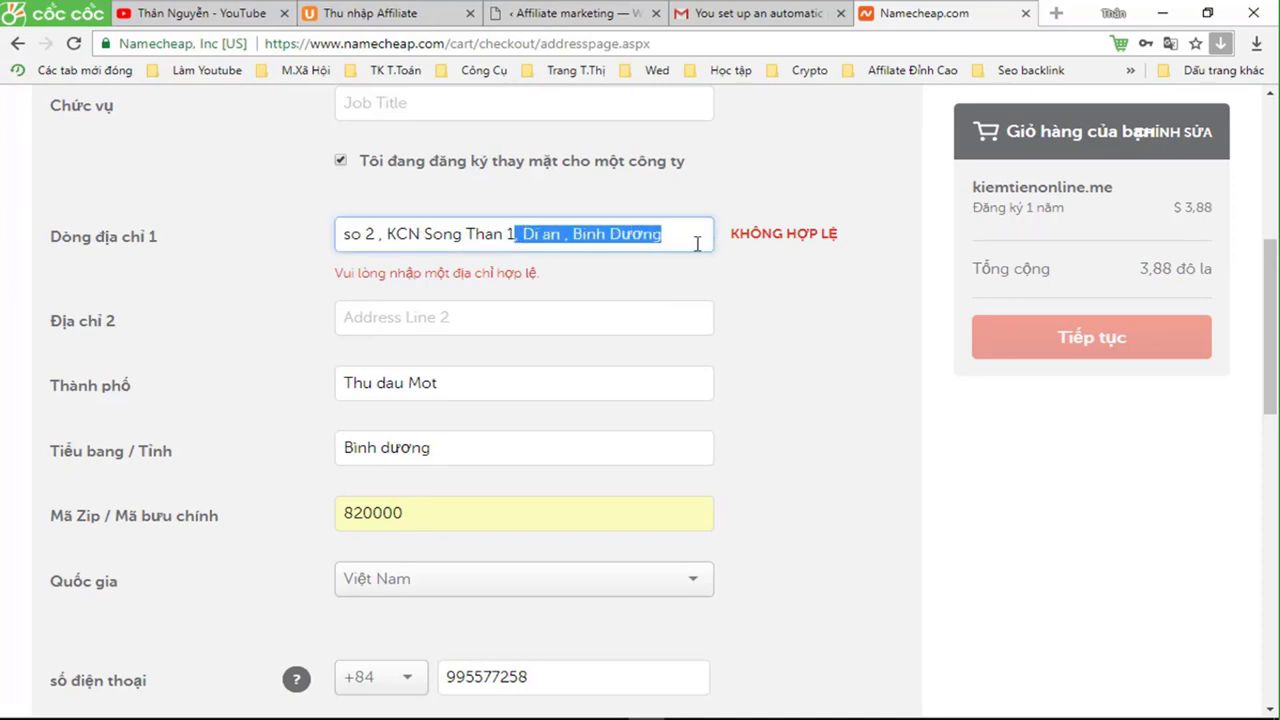
right_click(613, 234)
click(628, 244)
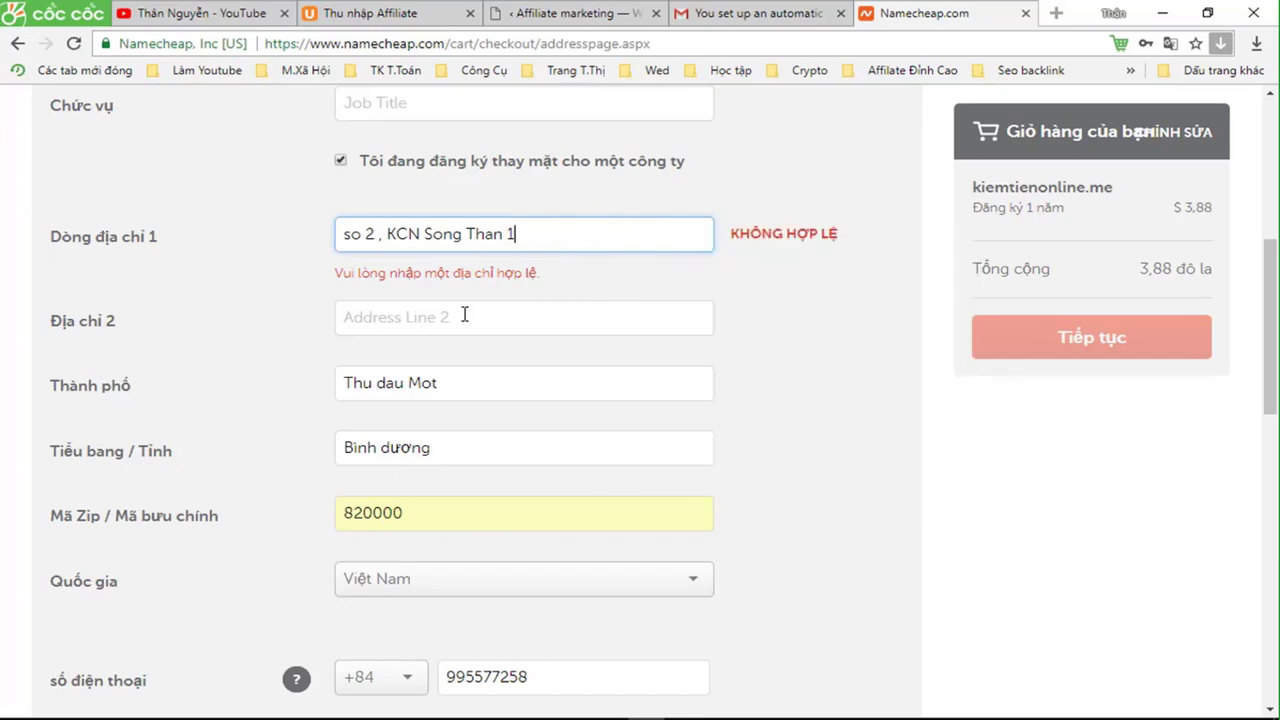
click(437, 313)
right_click(437, 314)
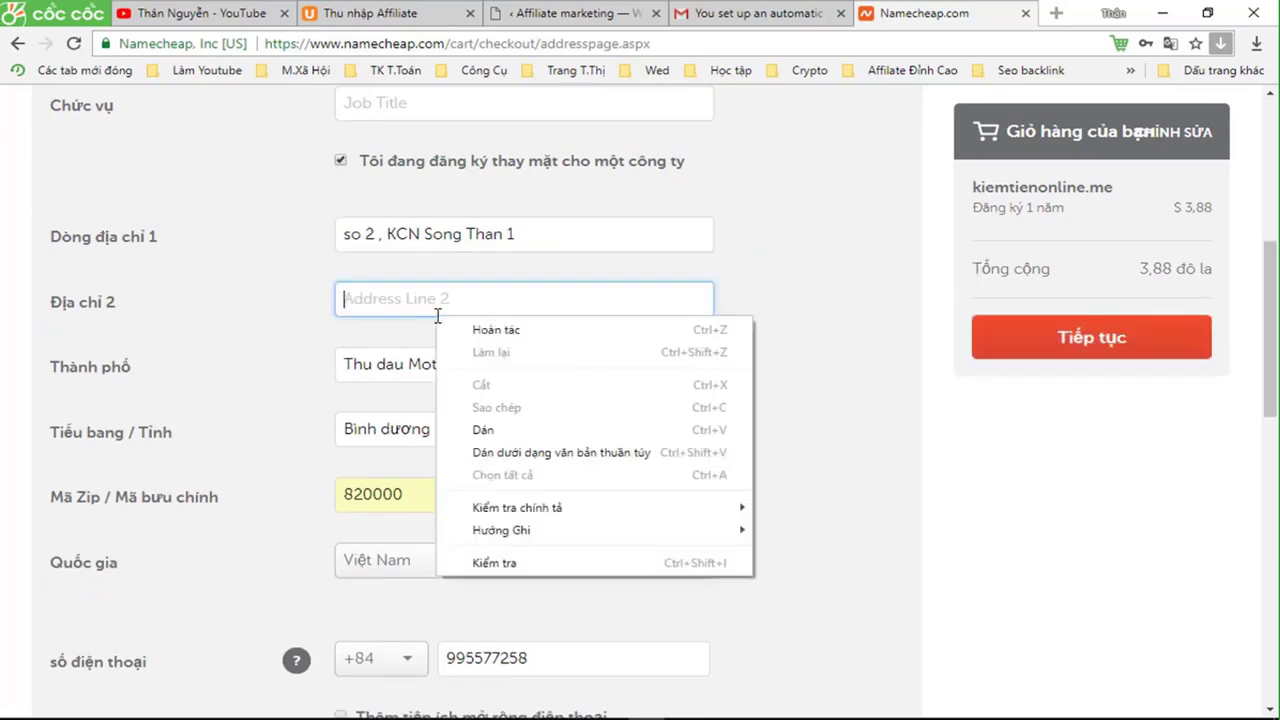
click(481, 430)
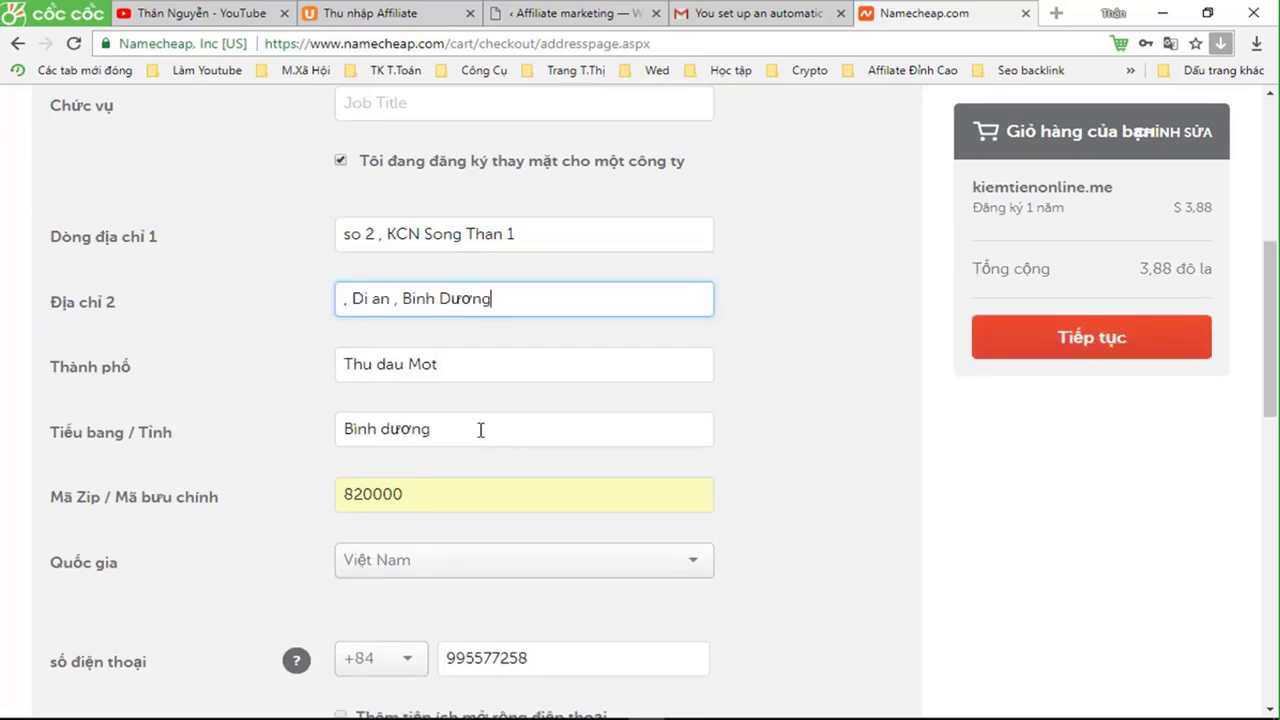
Clean address line 2 down to the unaccented district by removing the comma and province
click(354, 305)
key(BackSpace)
key(BackSpace)
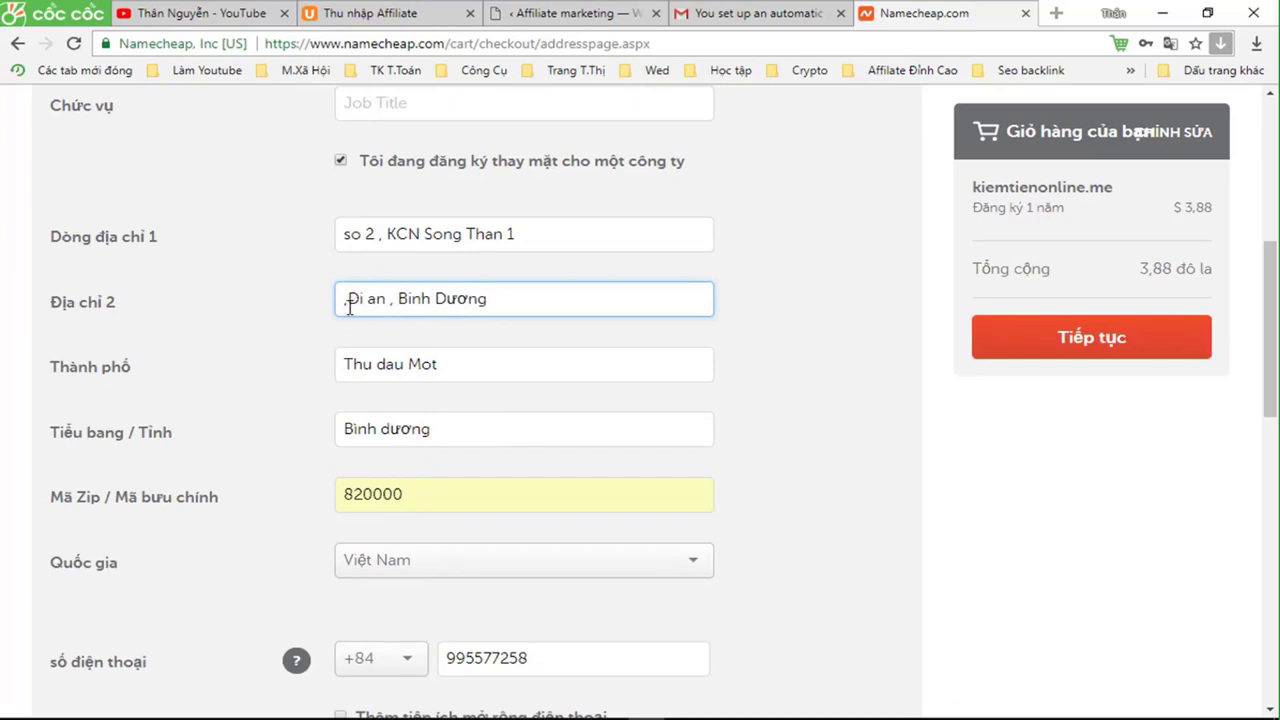
key(Delete)
text(D)
click(693, 358)
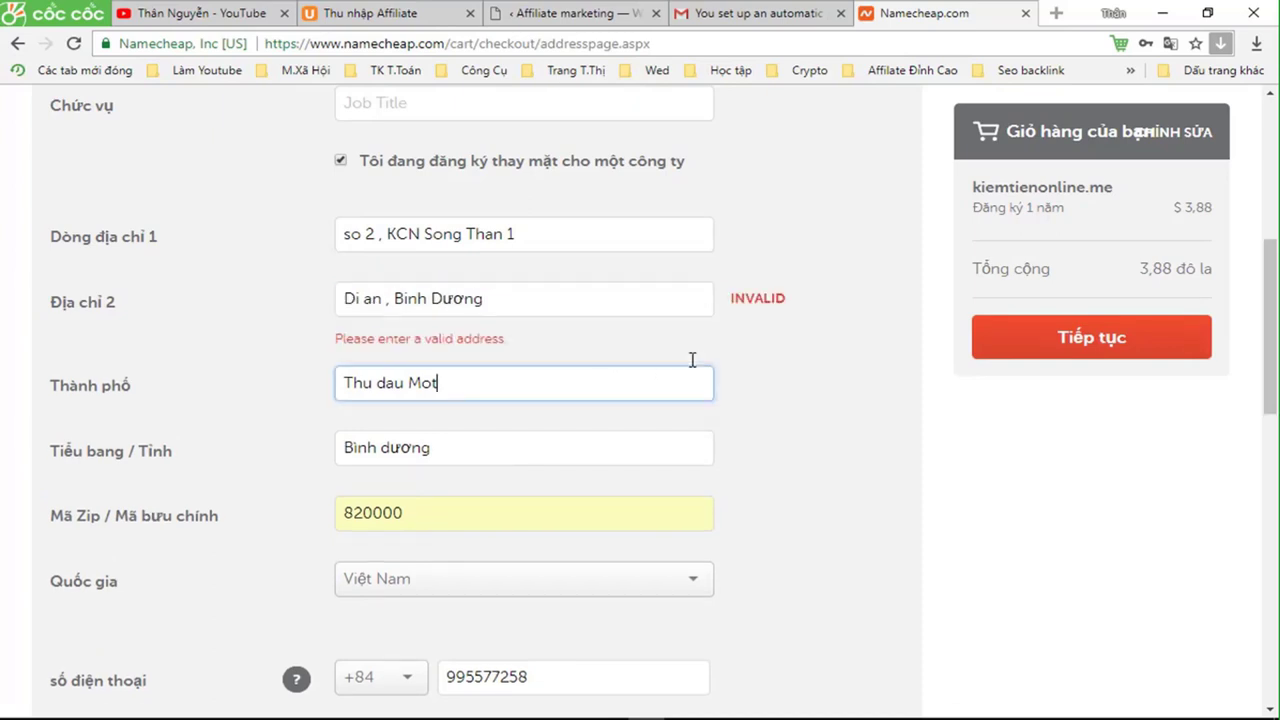
click(494, 302)
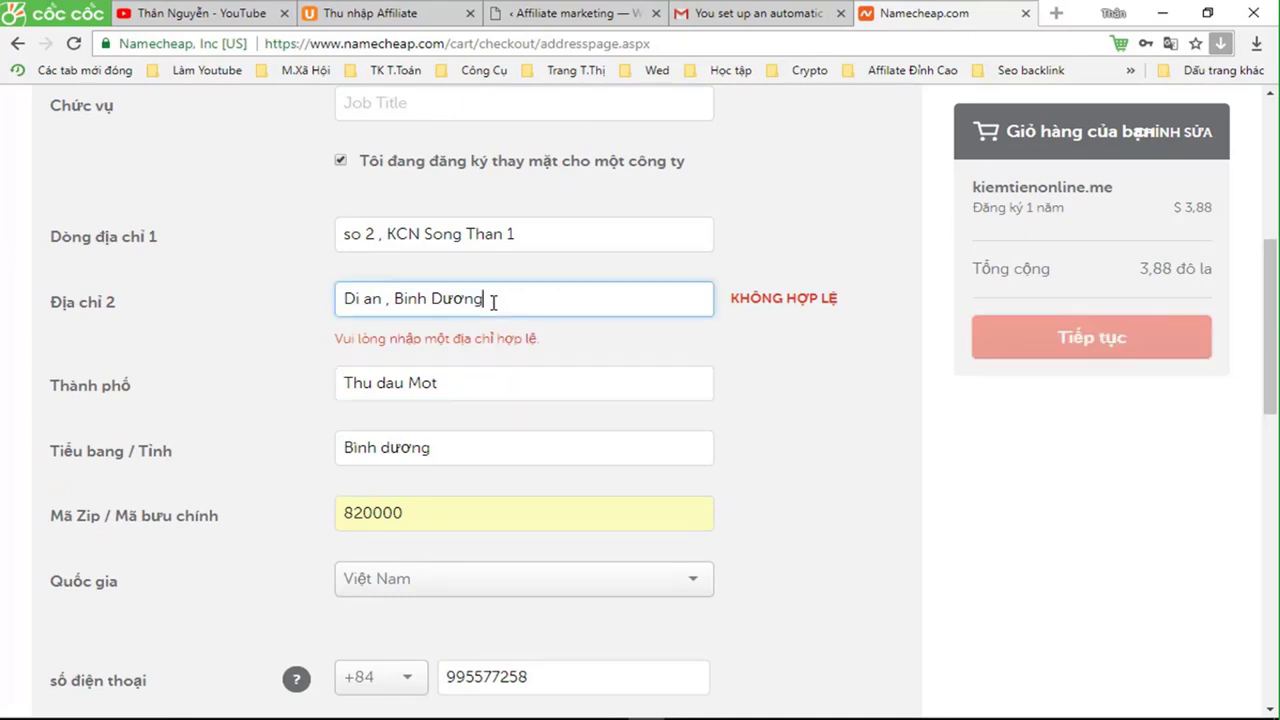
key(BackSpace)
key(BackSpace)
key(BackSpace)
key(BackSpace)
key(BackSpace)
key(BackSpace)
key(BackSpace)
click(783, 441)
Tick 'Thêm tiện ích mở rộng điện thoại' to add a phone extension field beside the phone number
scroll(783, 441, down, 4)
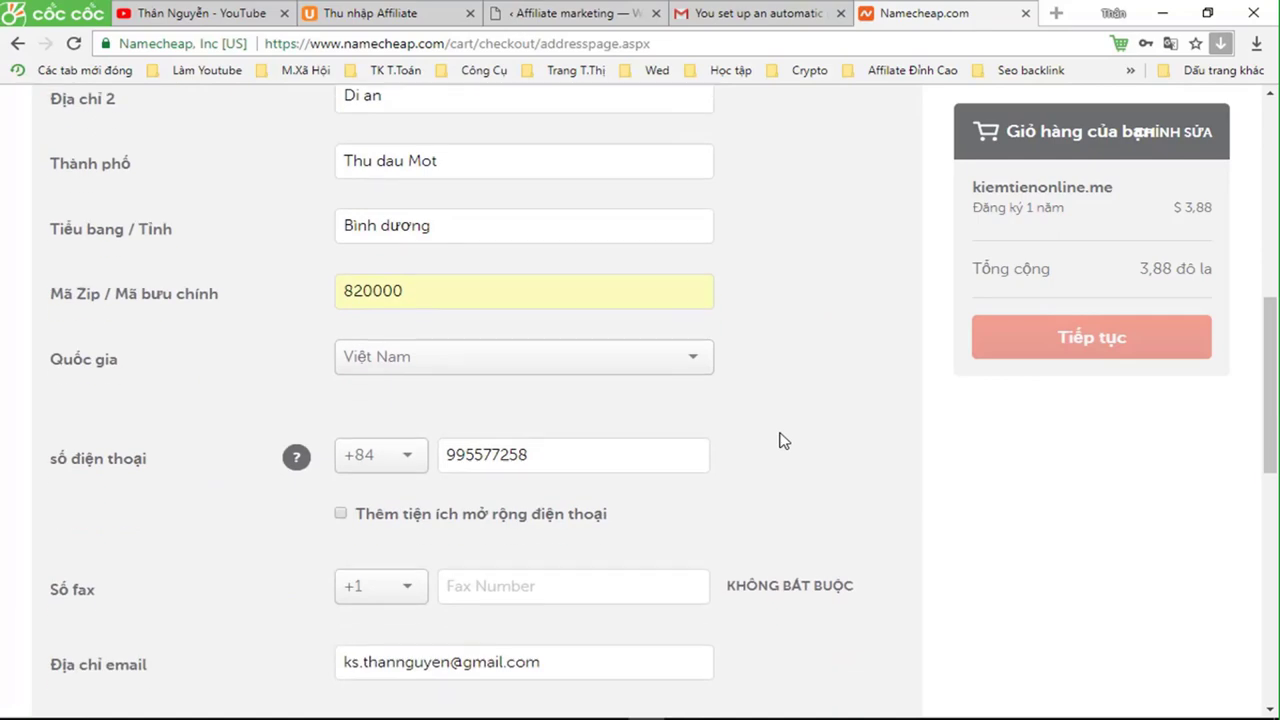
scroll(783, 441, down, 2)
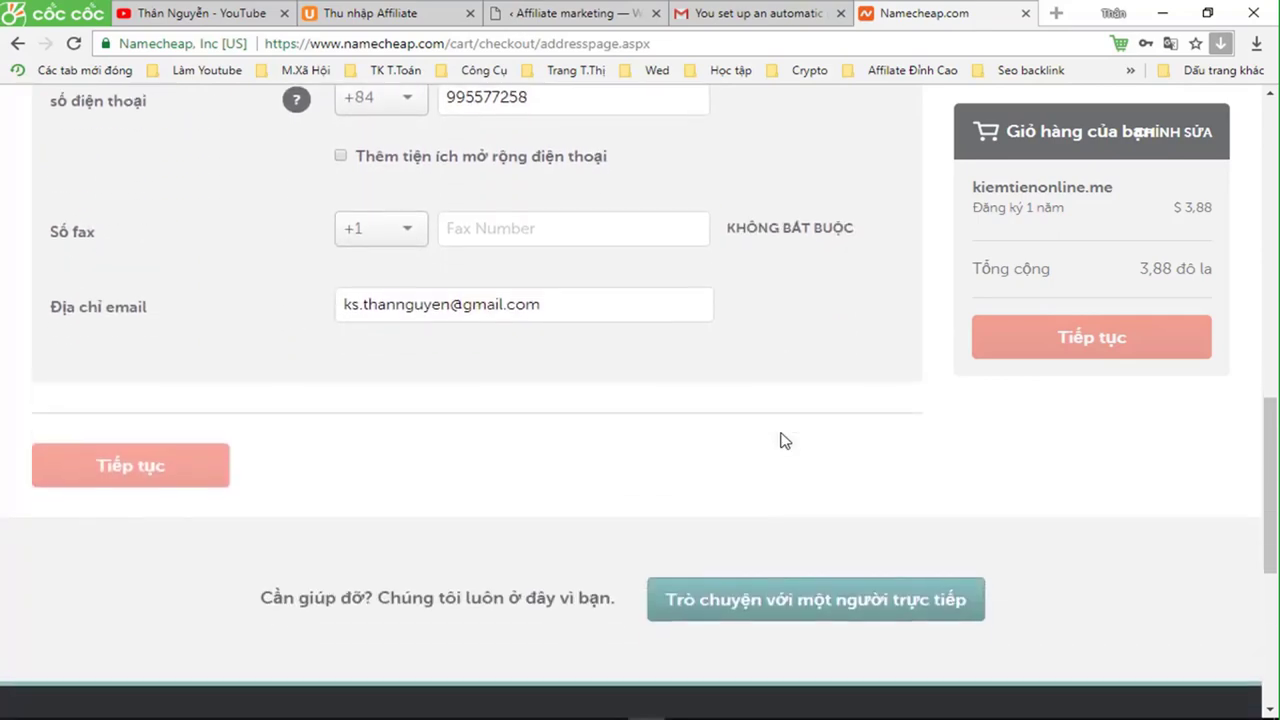
scroll(783, 441, up, 8)
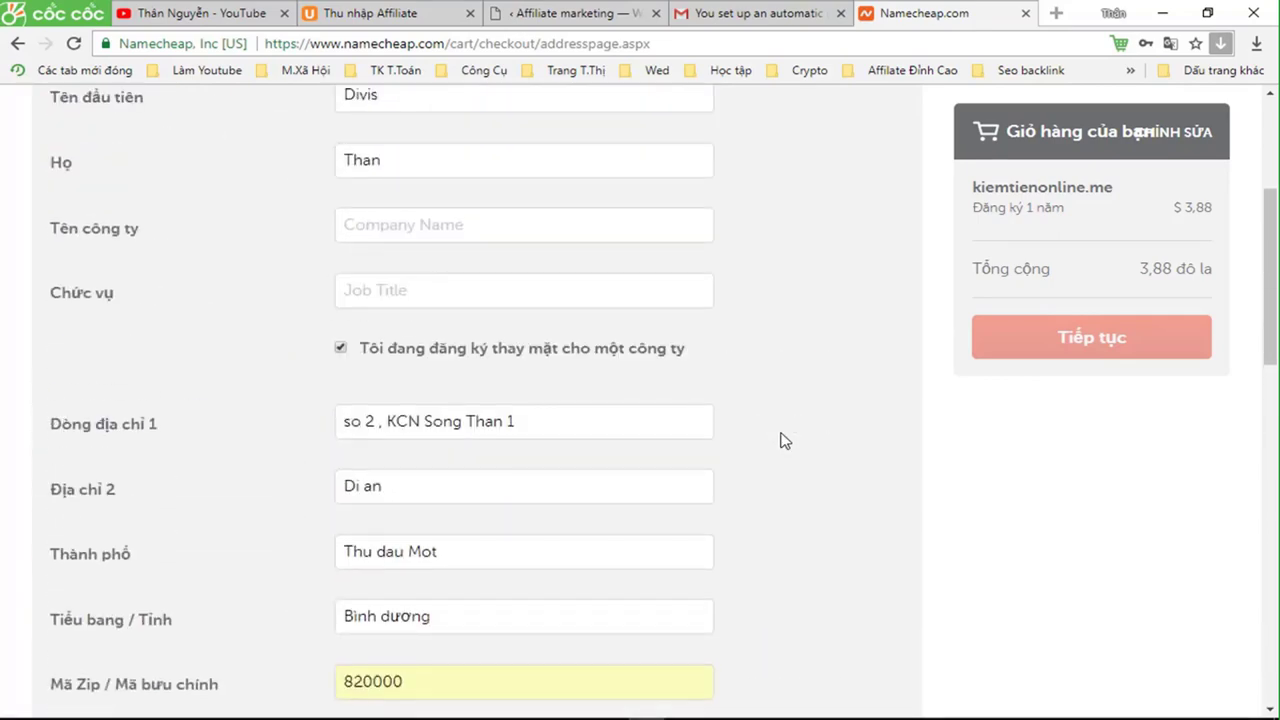
scroll(783, 441, up, 3)
scroll(783, 441, down, 9)
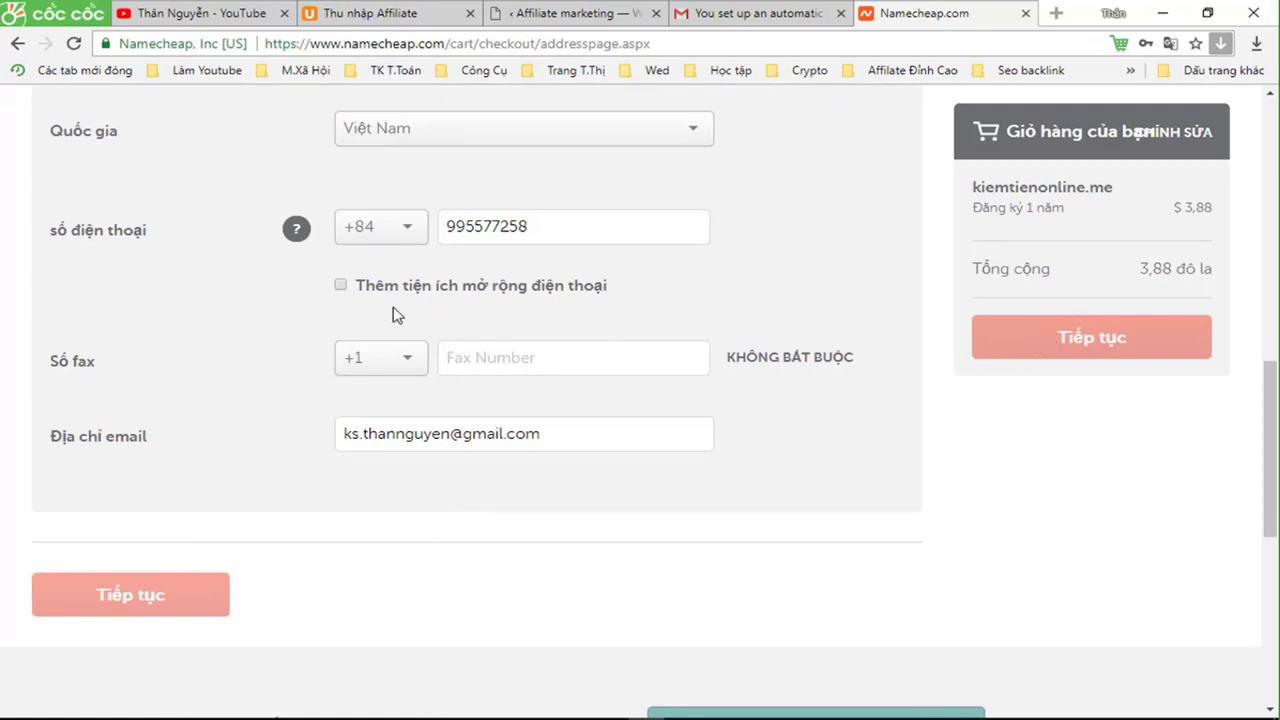
click(341, 287)
click(663, 233)
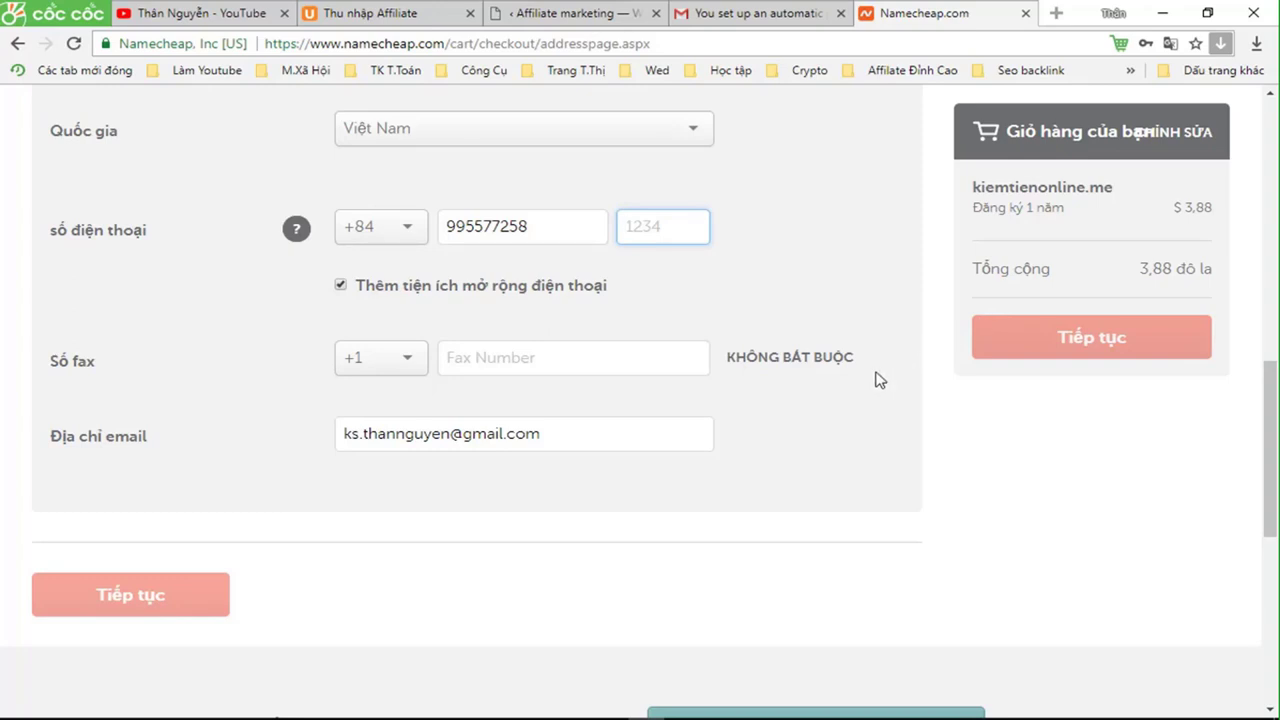
scroll(877, 380, up, 6)
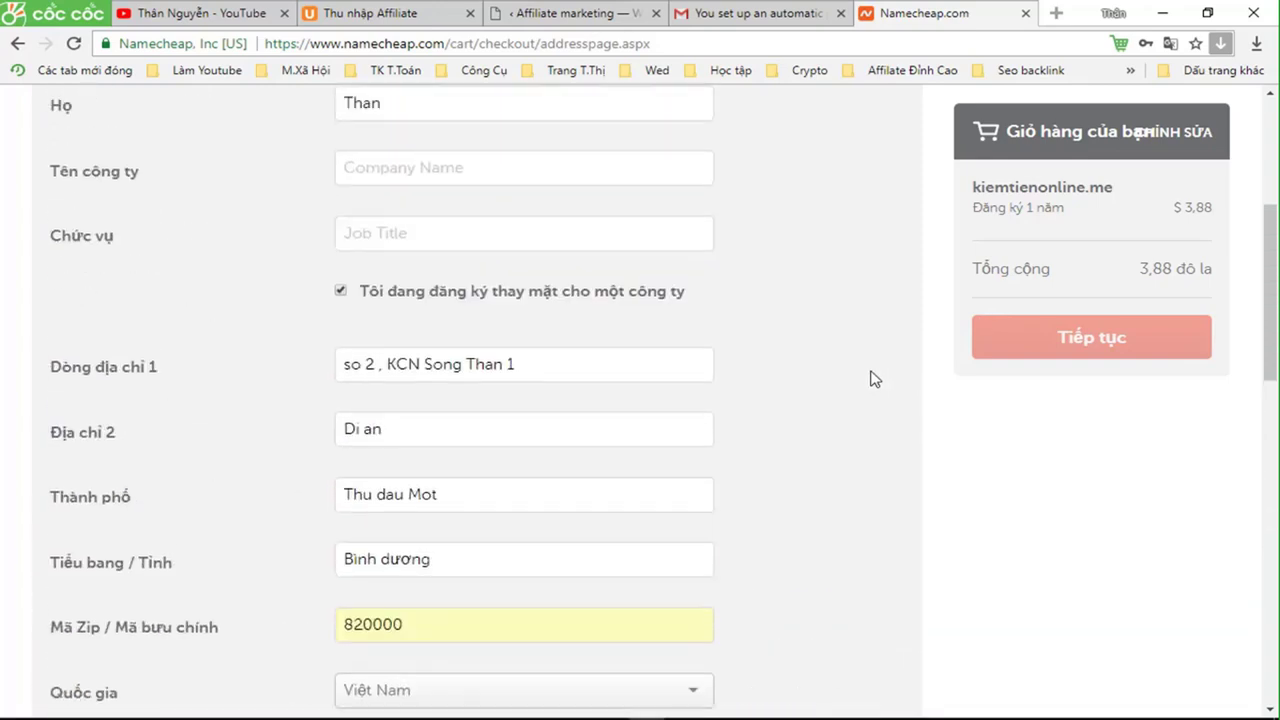
scroll(875, 379, up, 1)
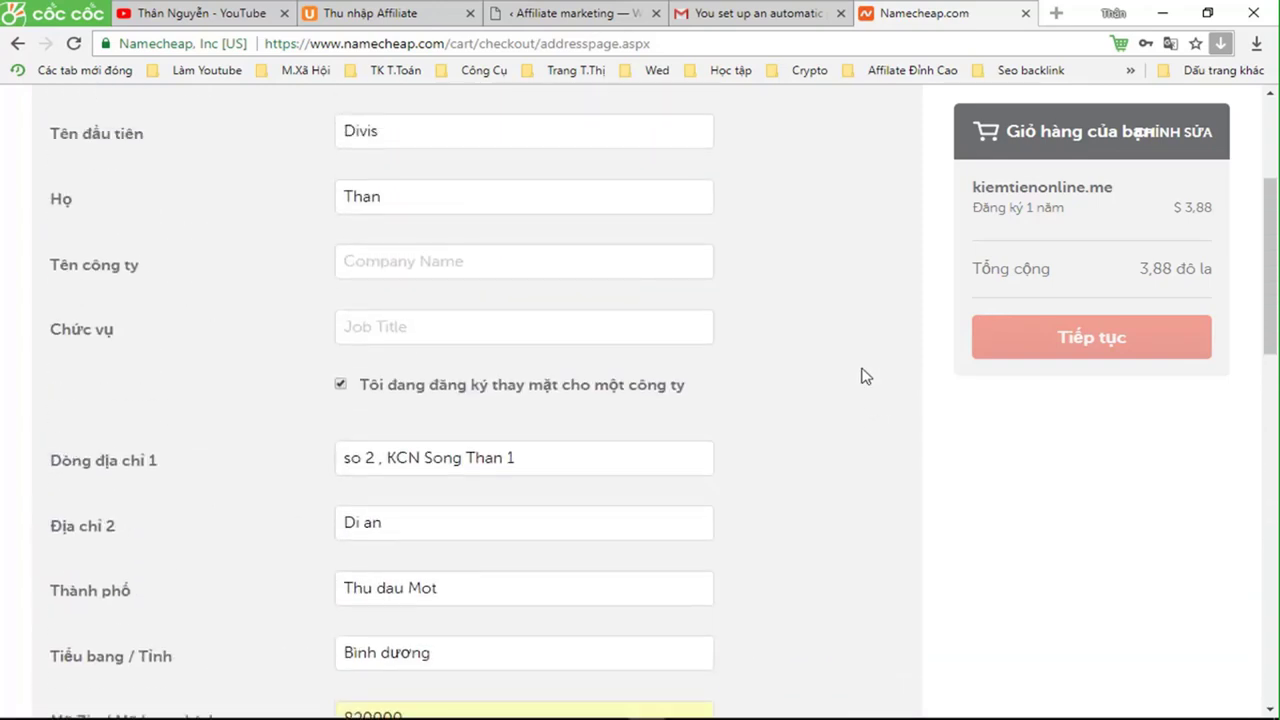
Enter the company name in Tên công ty and continue to the Whois Contact Information step
click(437, 264)
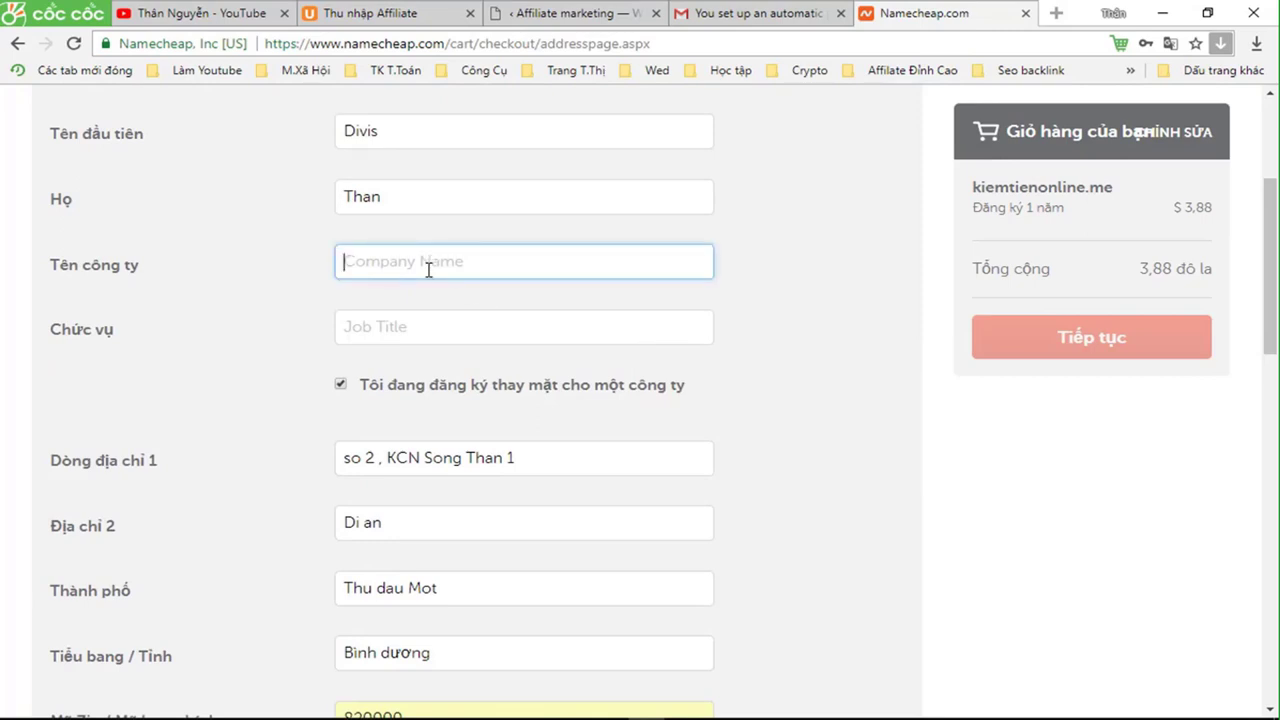
text(tha)
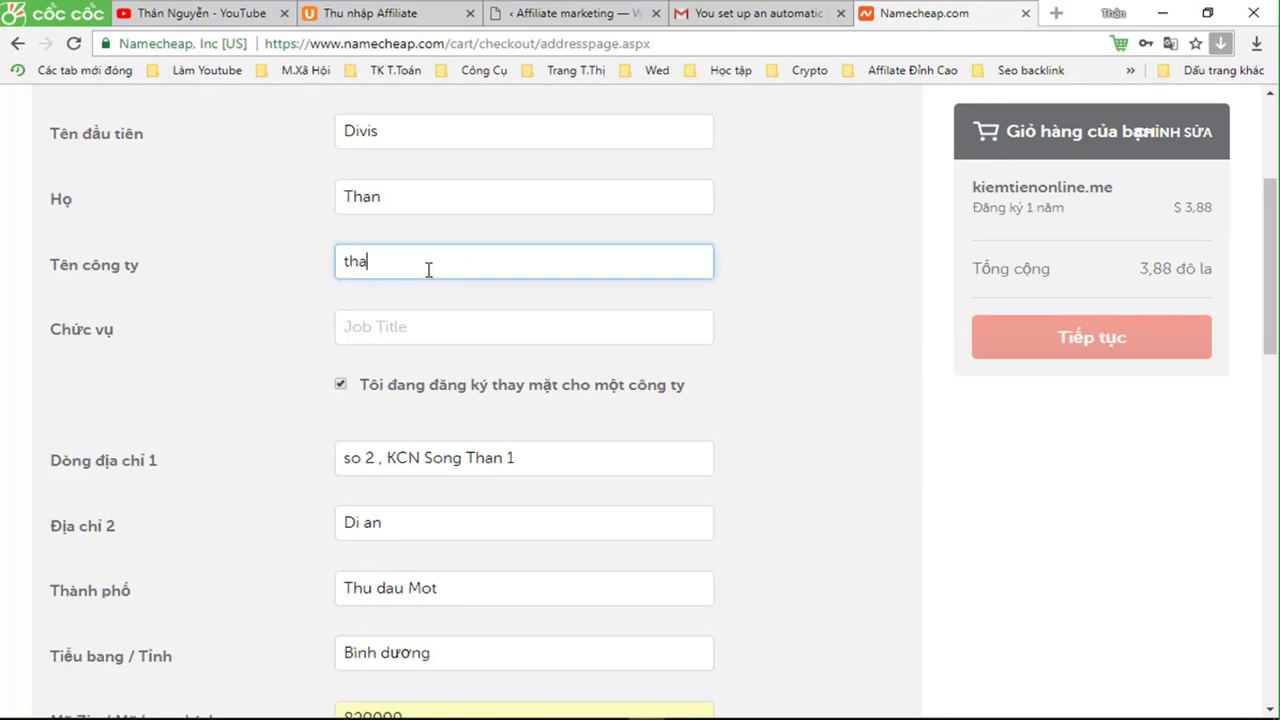
text(n nguyen)
click(375, 324)
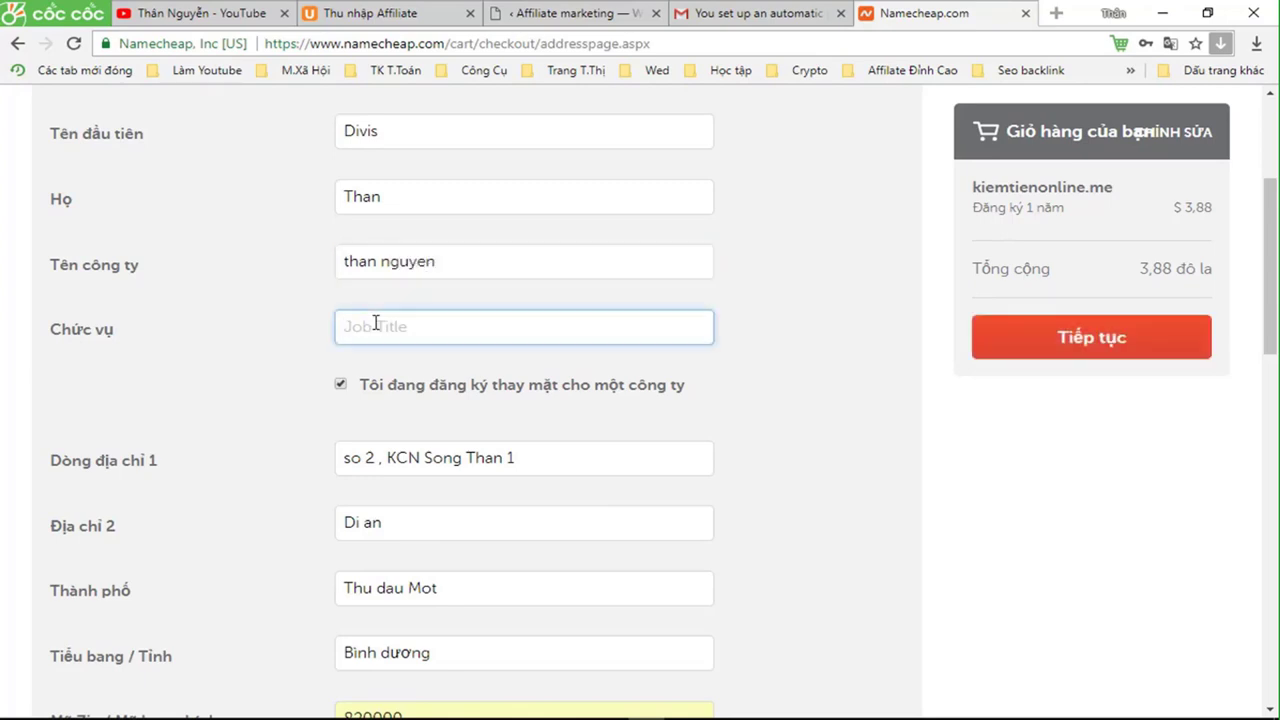
click(1089, 342)
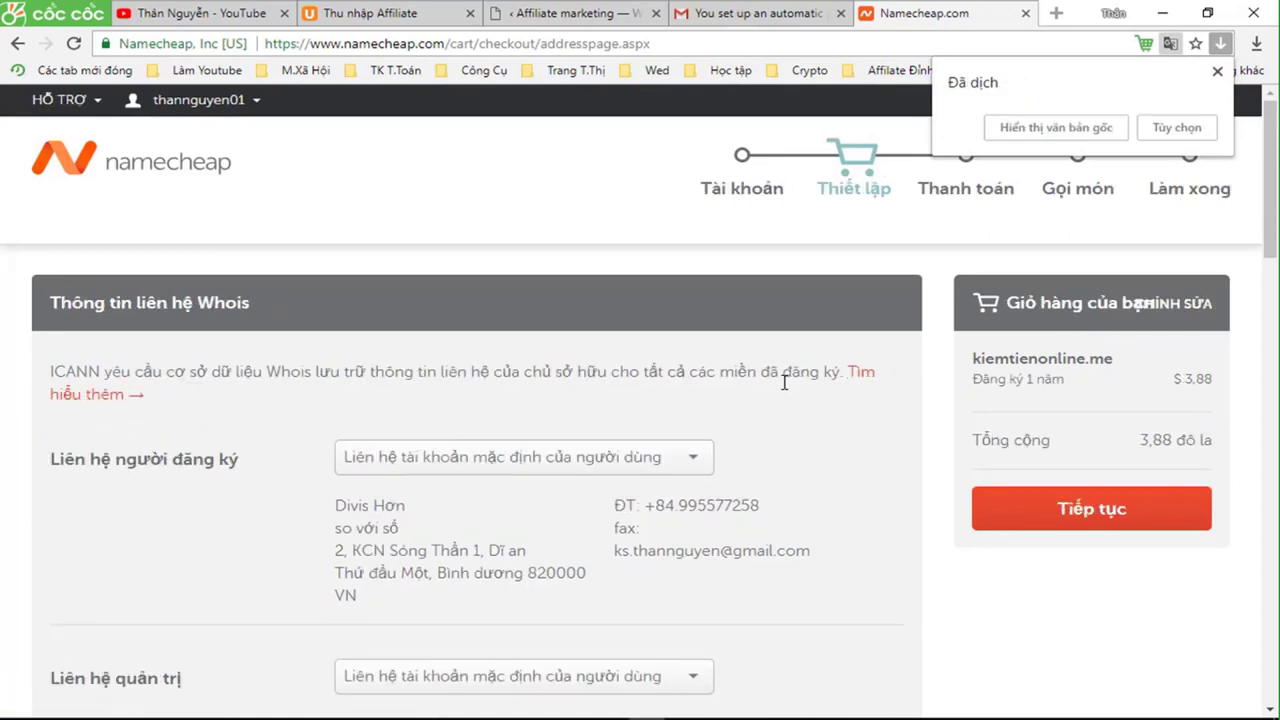
Dismiss the translation popup and continue with the default Whois contacts to payment
scroll(800, 390, down, 1)
scroll(1010, 420, up, 1)
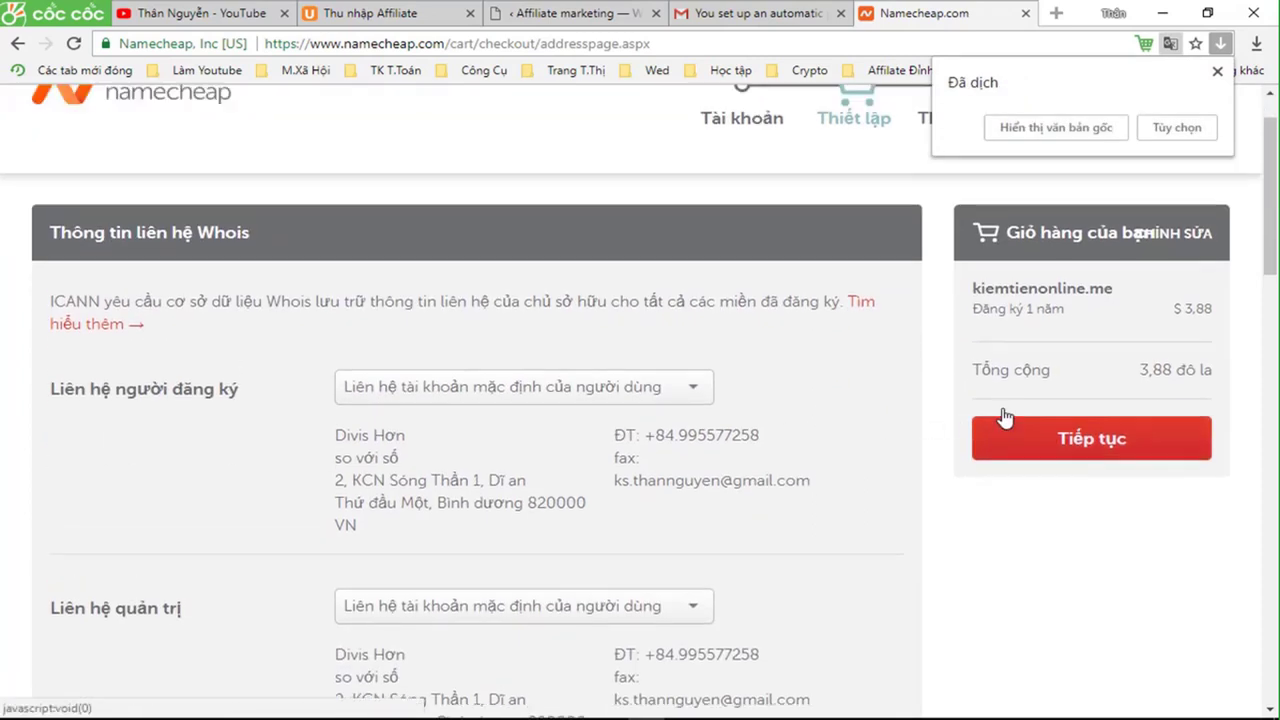
click(1216, 72)
click(1037, 530)
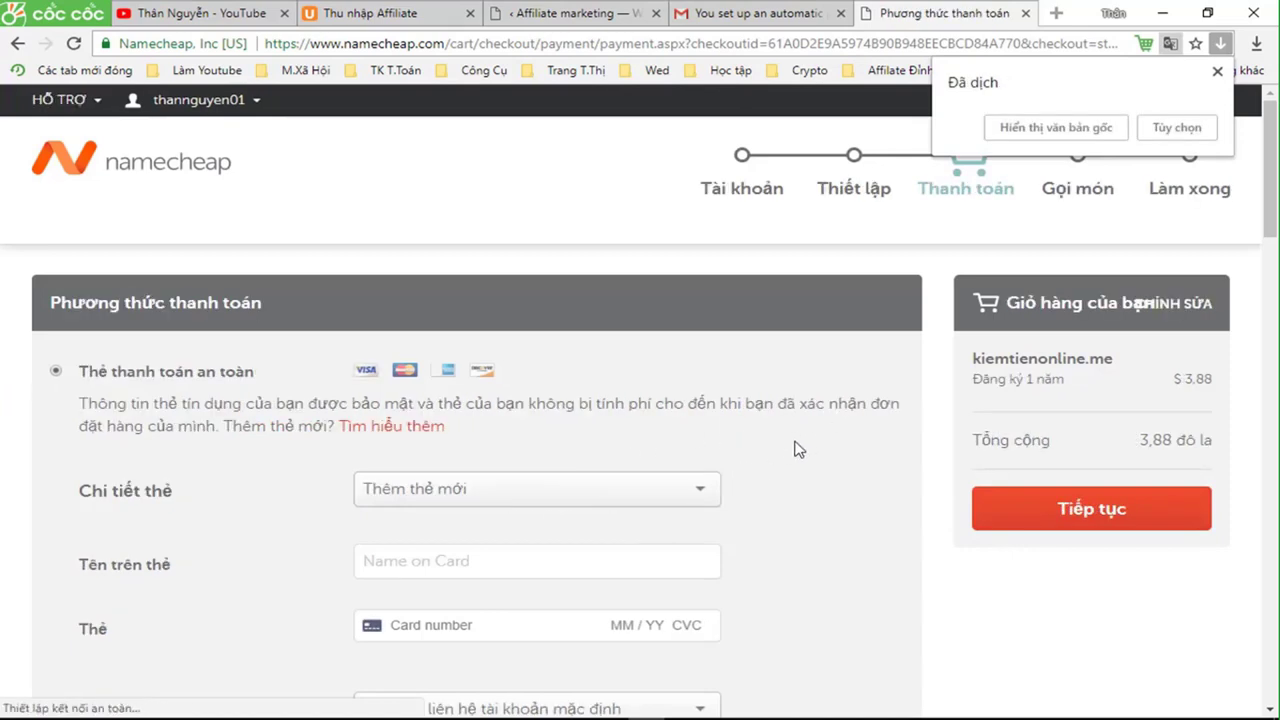
Choose PayPal as the payment method and continue to the order review page
scroll(425, 427, down, 1)
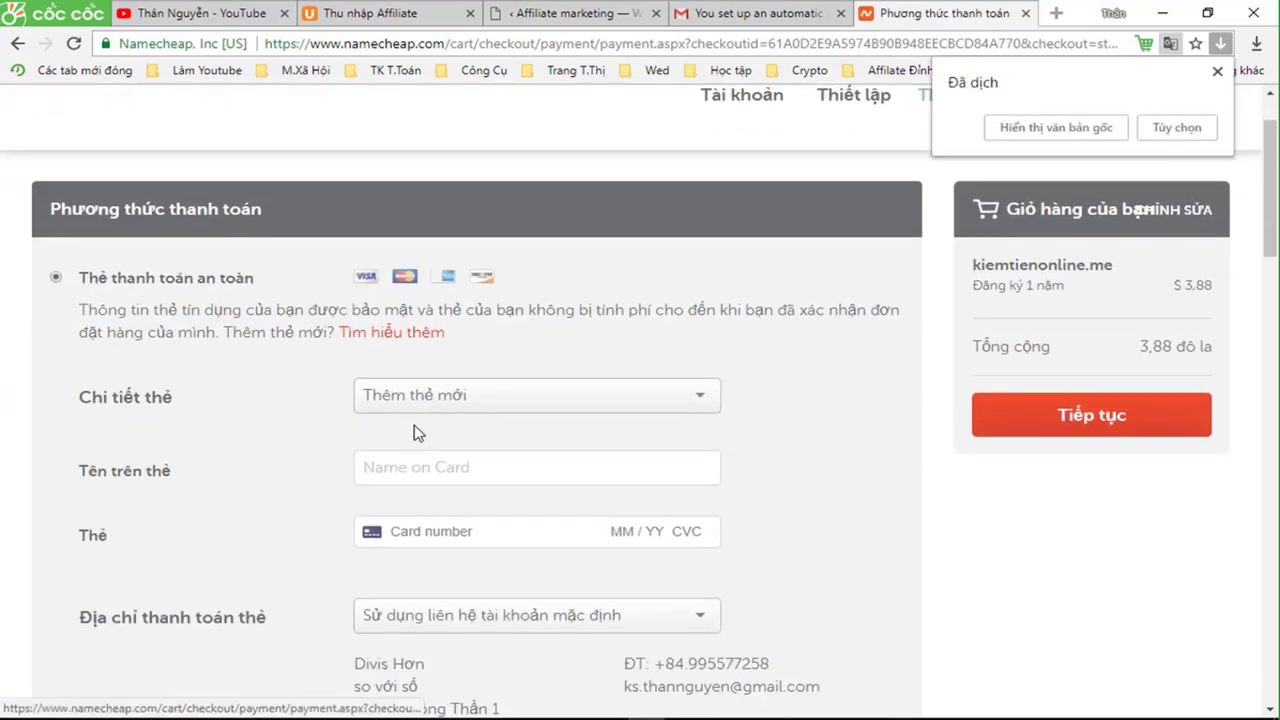
scroll(223, 432, down, 1)
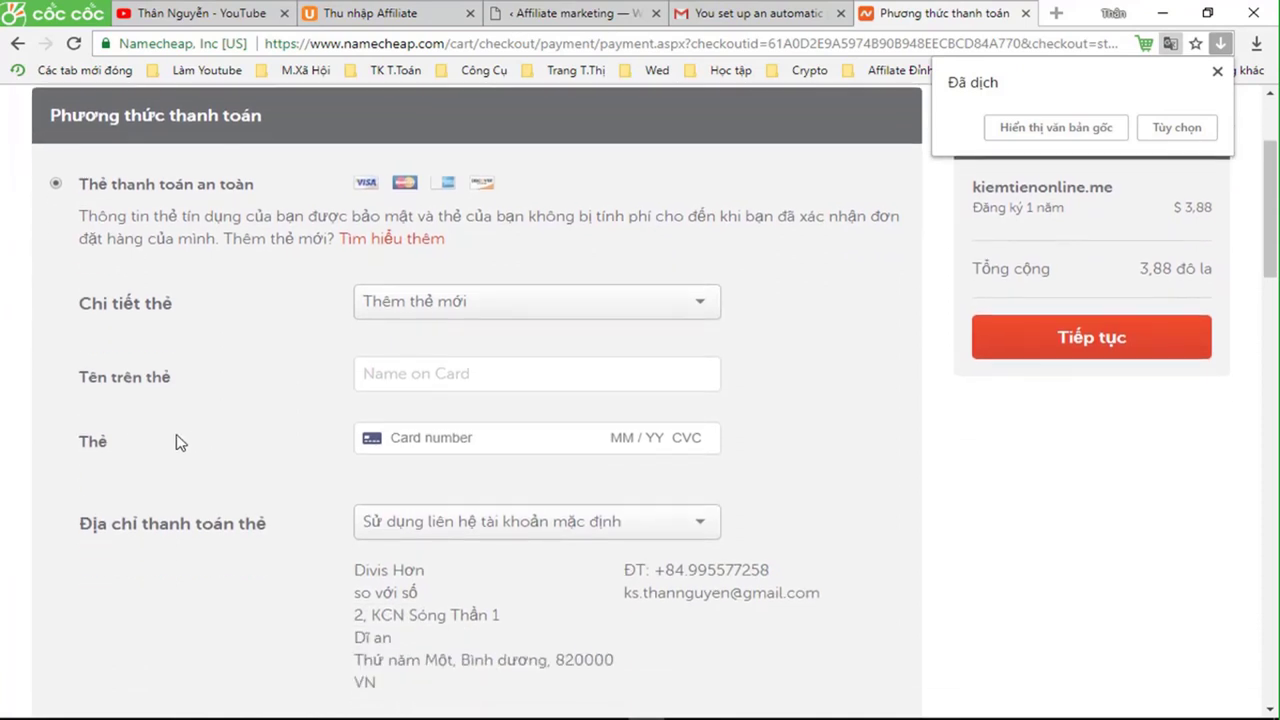
scroll(177, 442, up, 1)
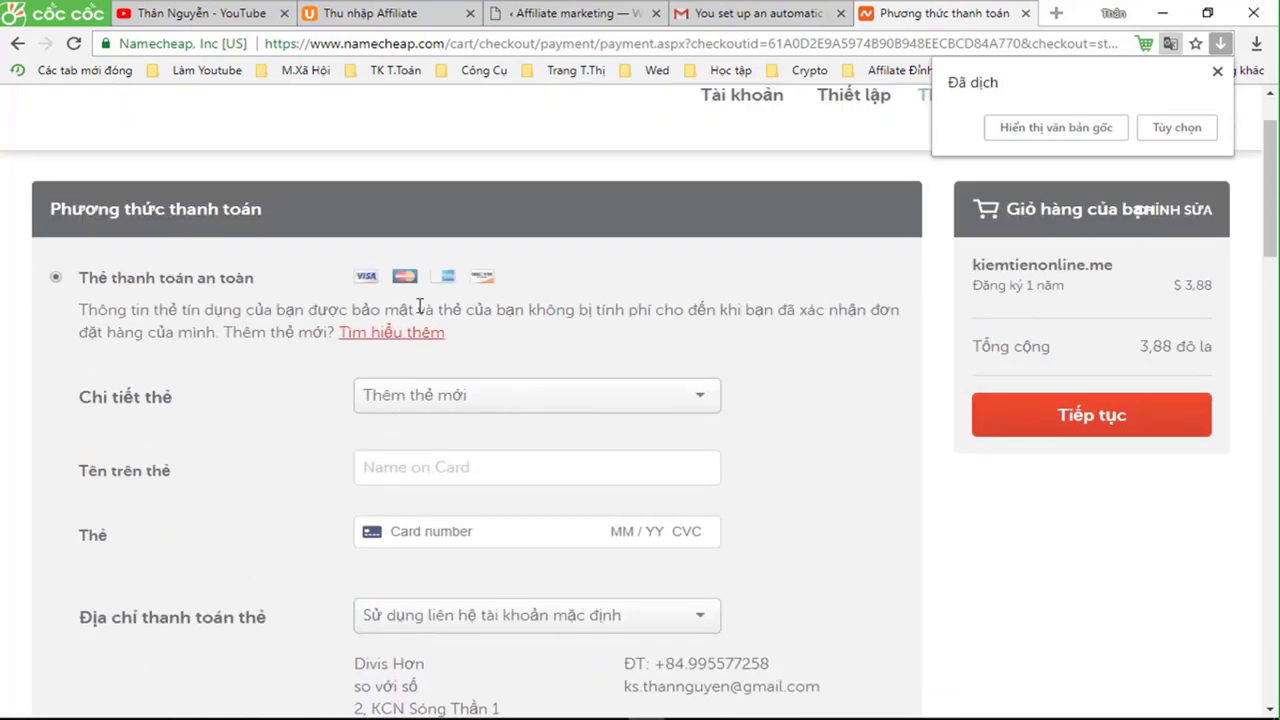
scroll(480, 430, down, 4)
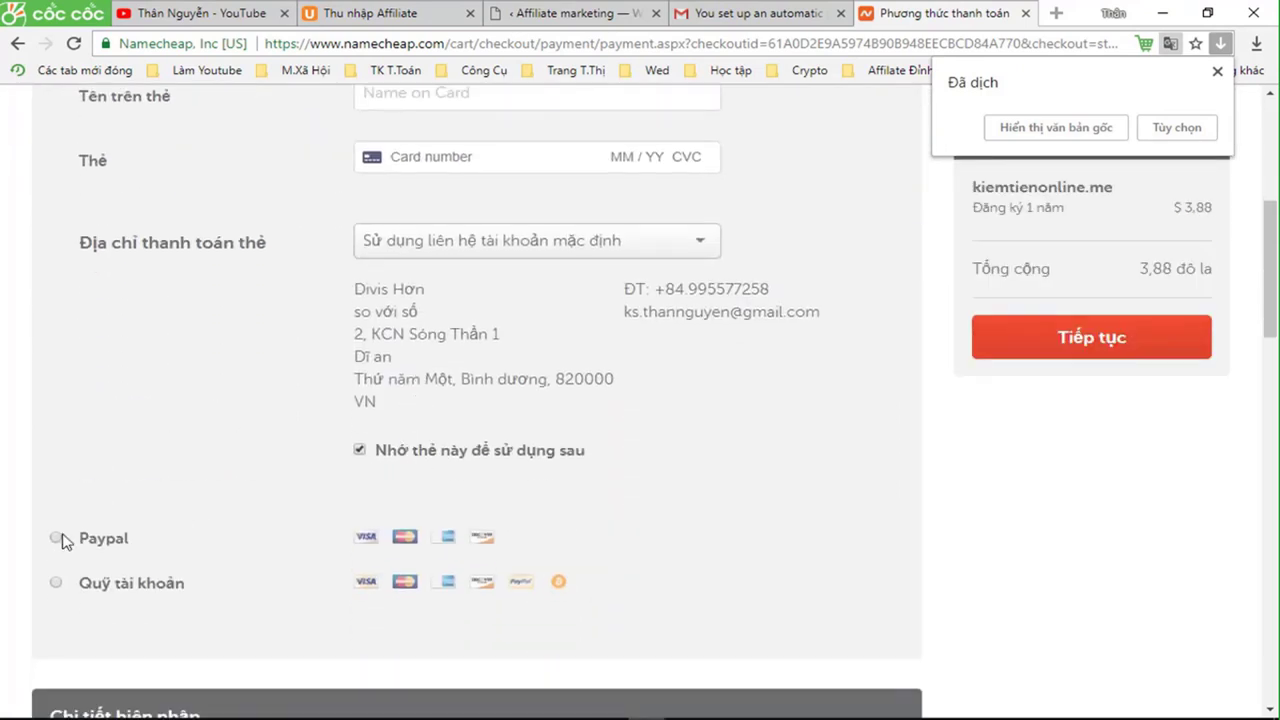
click(57, 540)
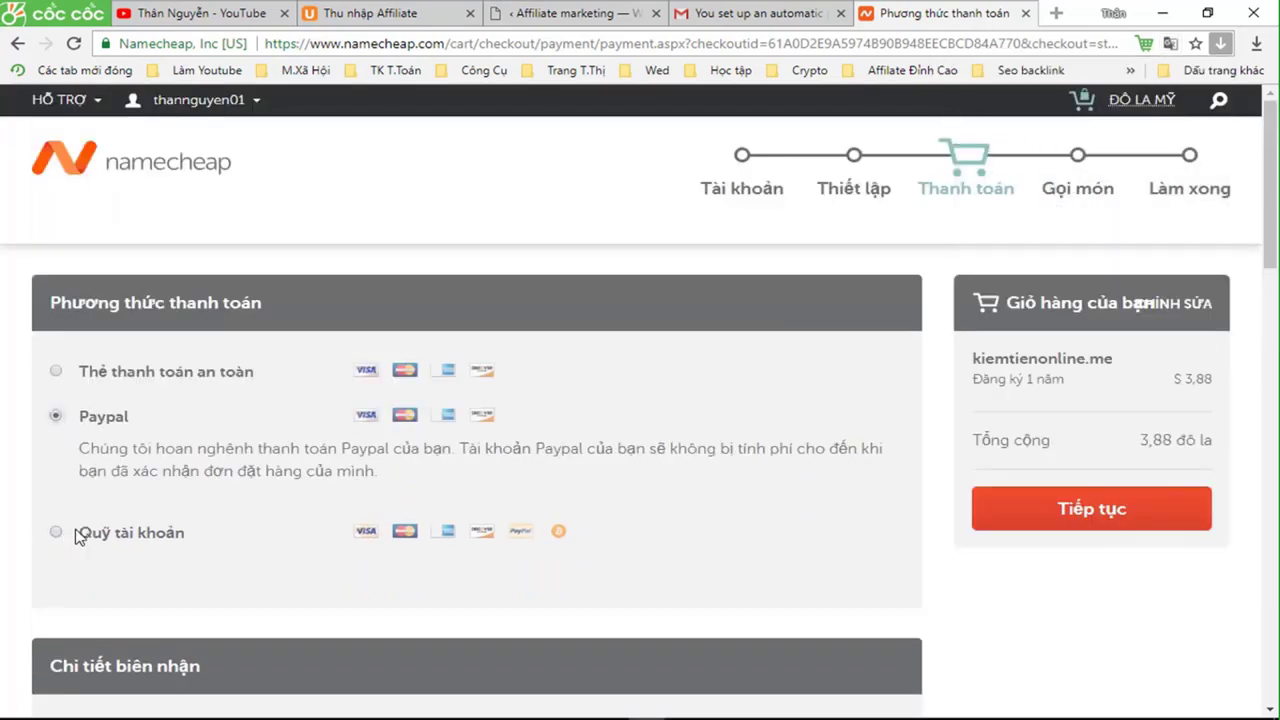
click(1075, 510)
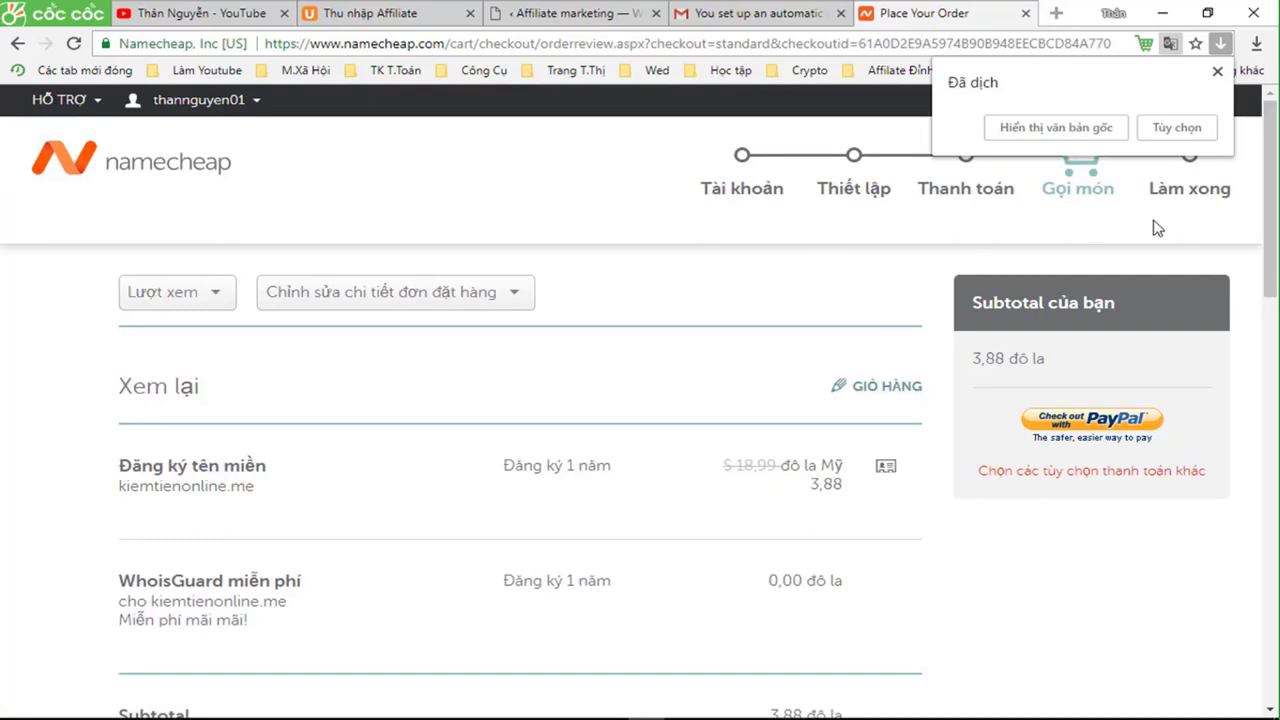
Check out the $3.88 kiemtienonline.me order with PayPal
click(1090, 425)
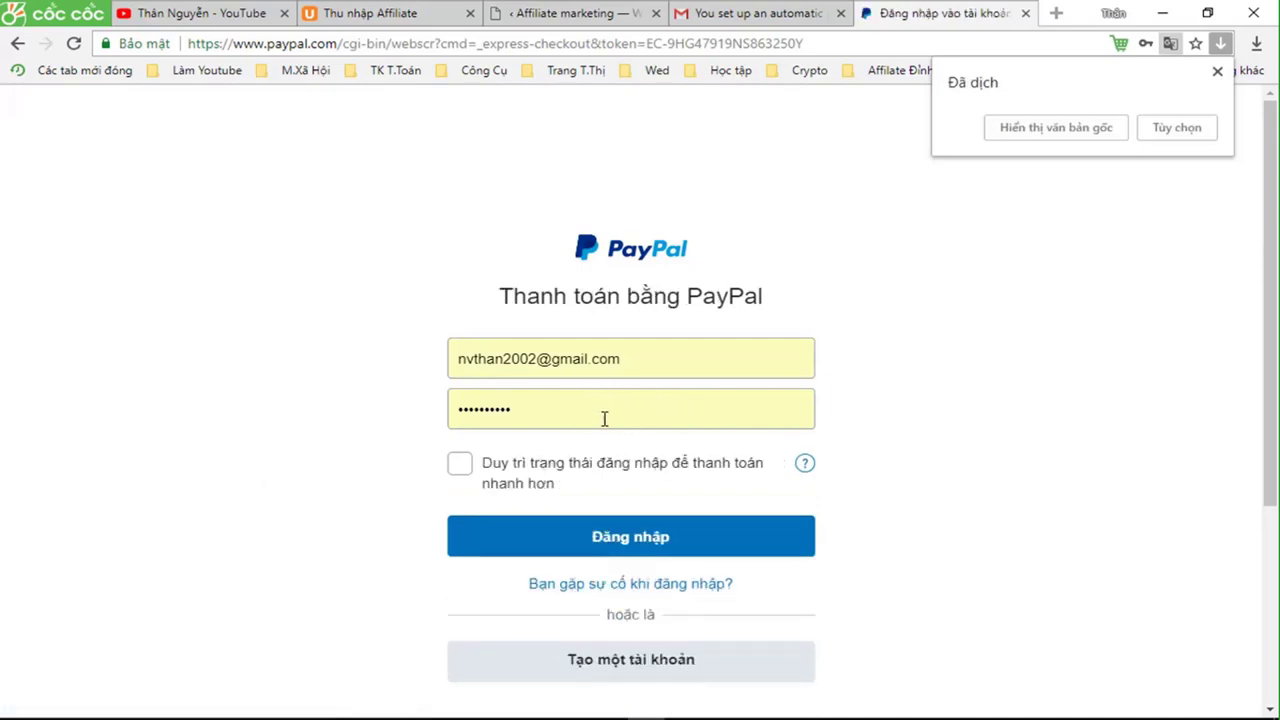
Sign in to PayPal using the other saved account's email from autofill
click(632, 364)
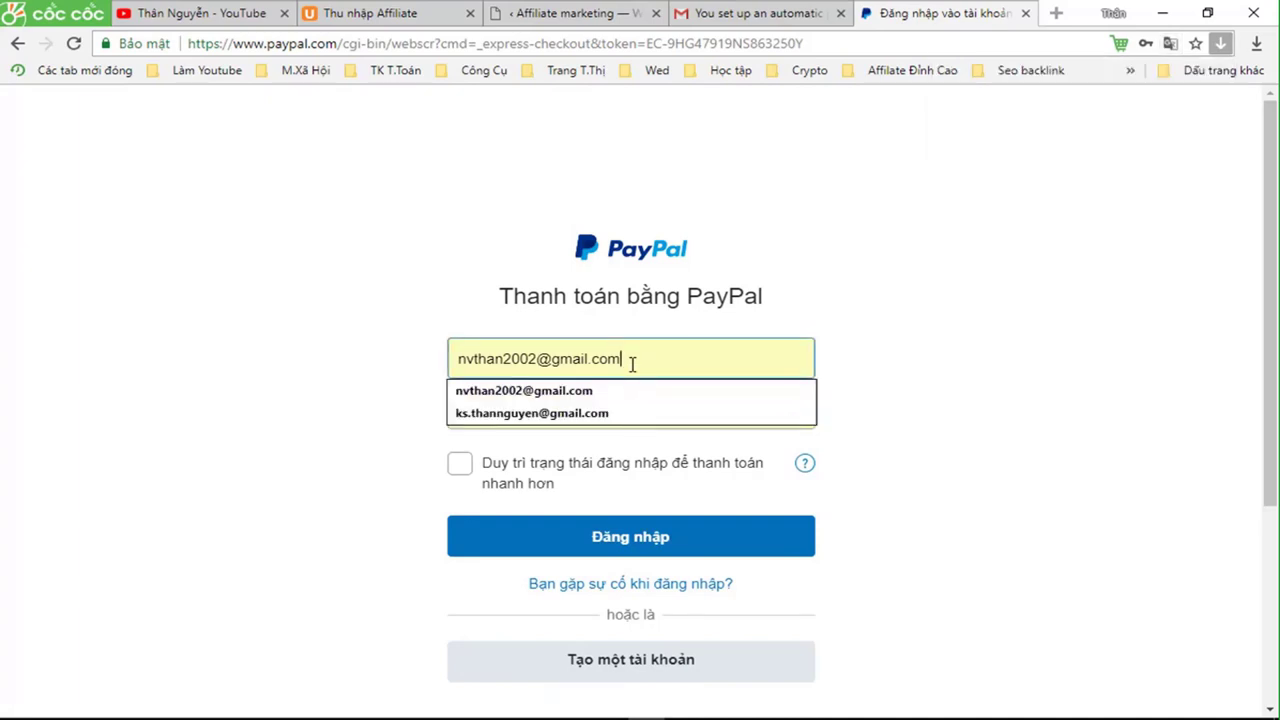
click(573, 413)
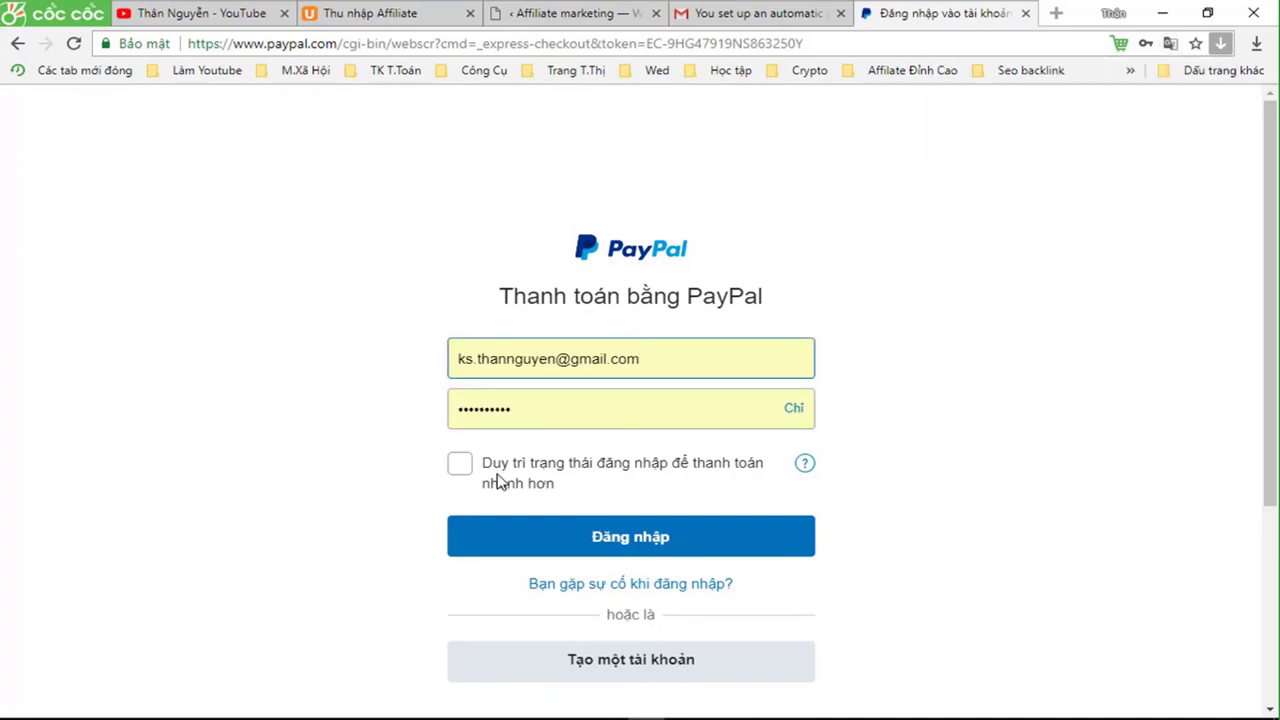
click(631, 540)
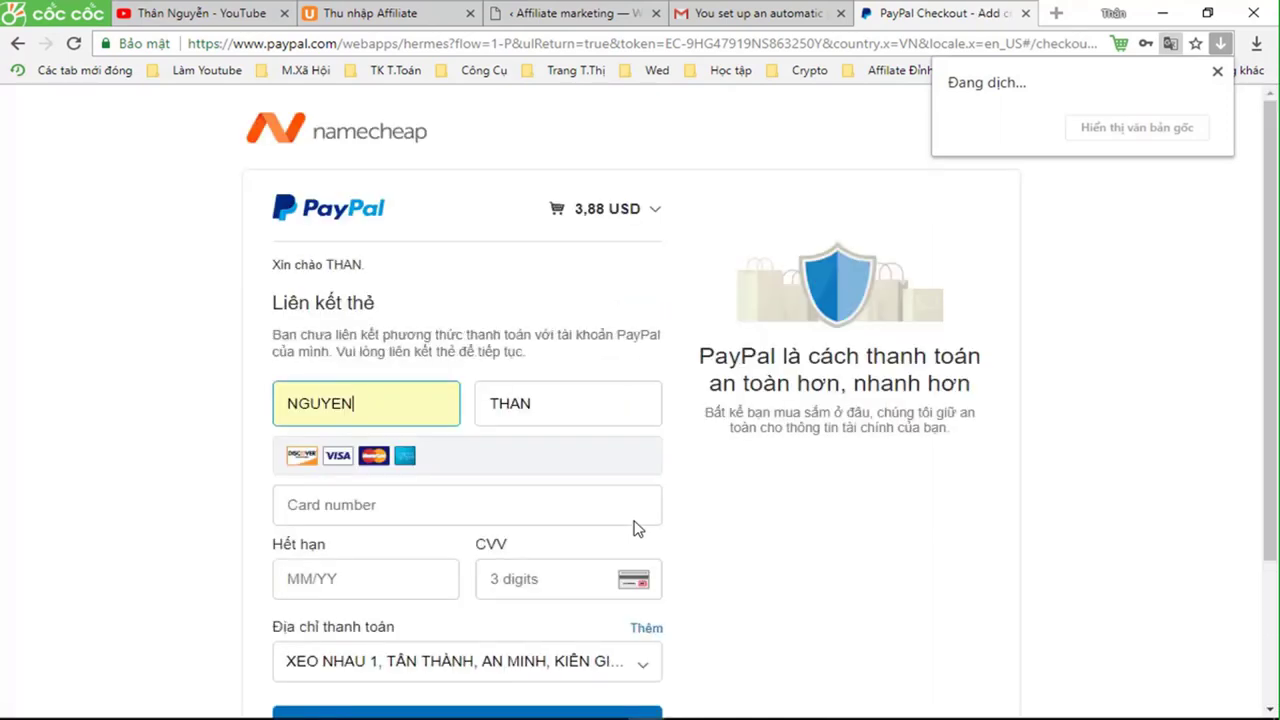
Open and close the 3,88 USD cart summary to check the order items
scroll(634, 529, down, 1)
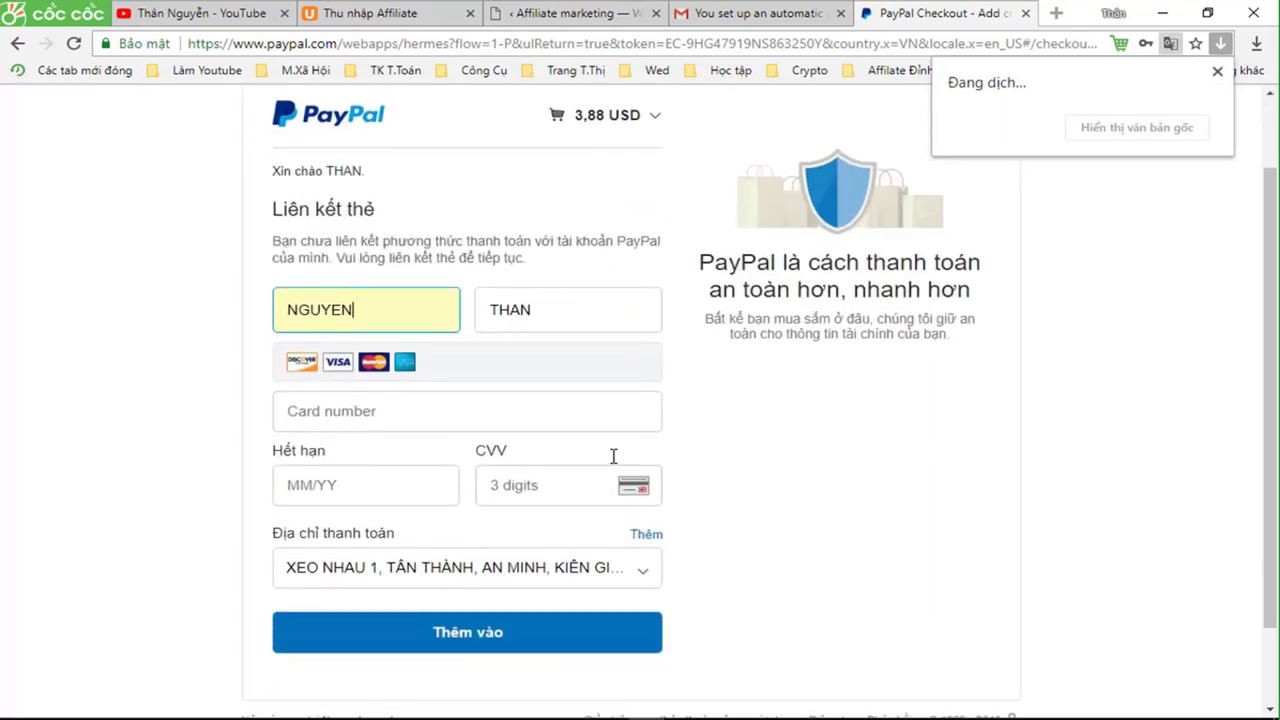
scroll(603, 384, up, 1)
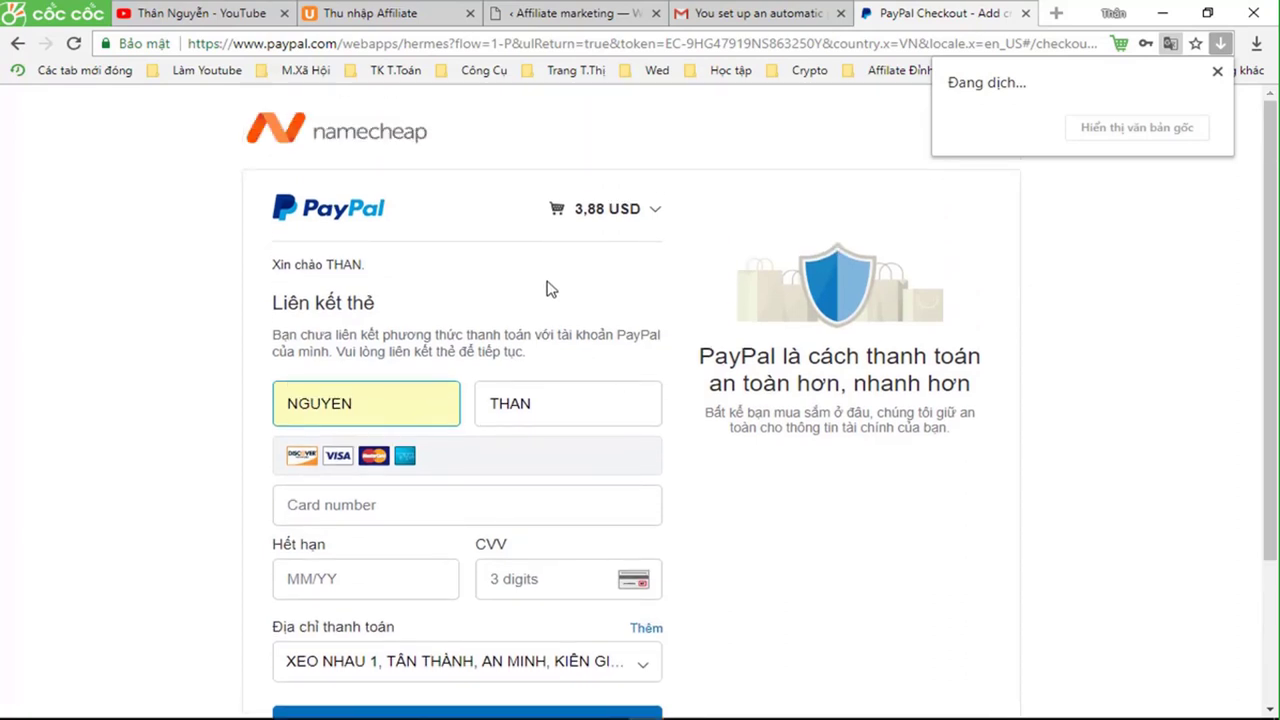
click(654, 211)
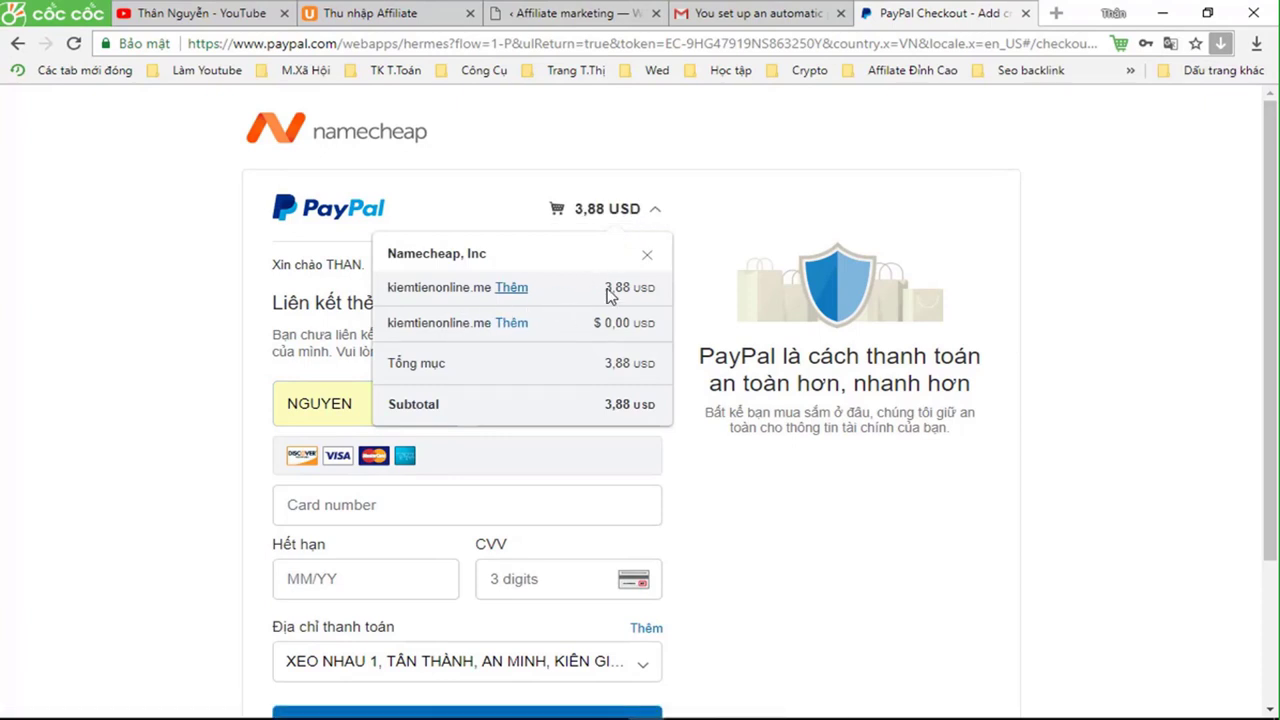
click(832, 212)
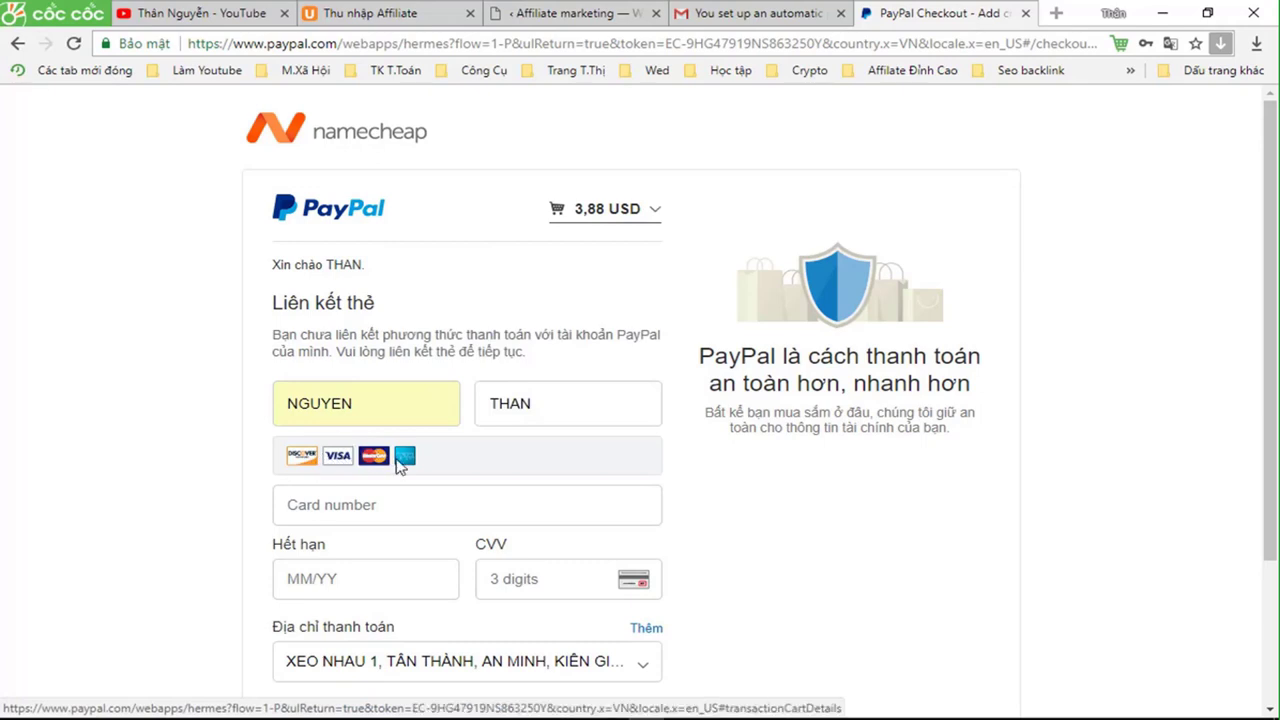
Submit the empty link-card form, leaving card number, expiry and CVV flagged invalid
scroll(400, 465, down, 1)
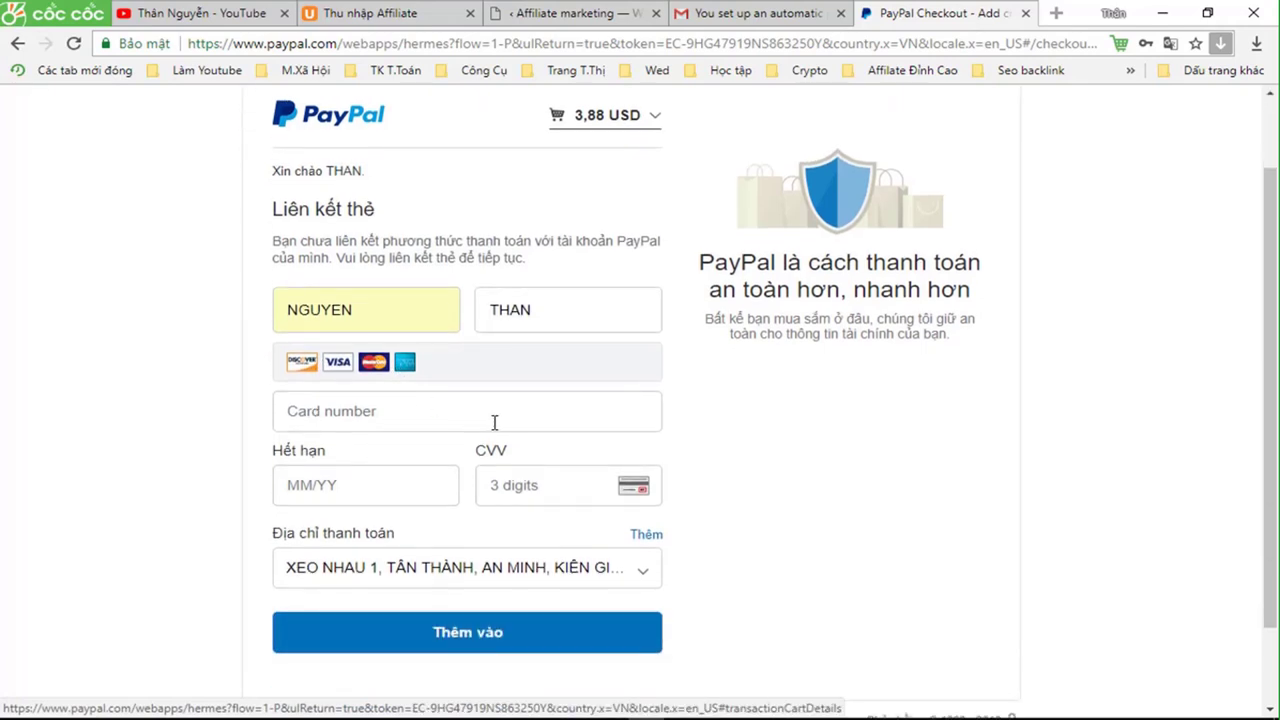
scroll(510, 405, up, 1)
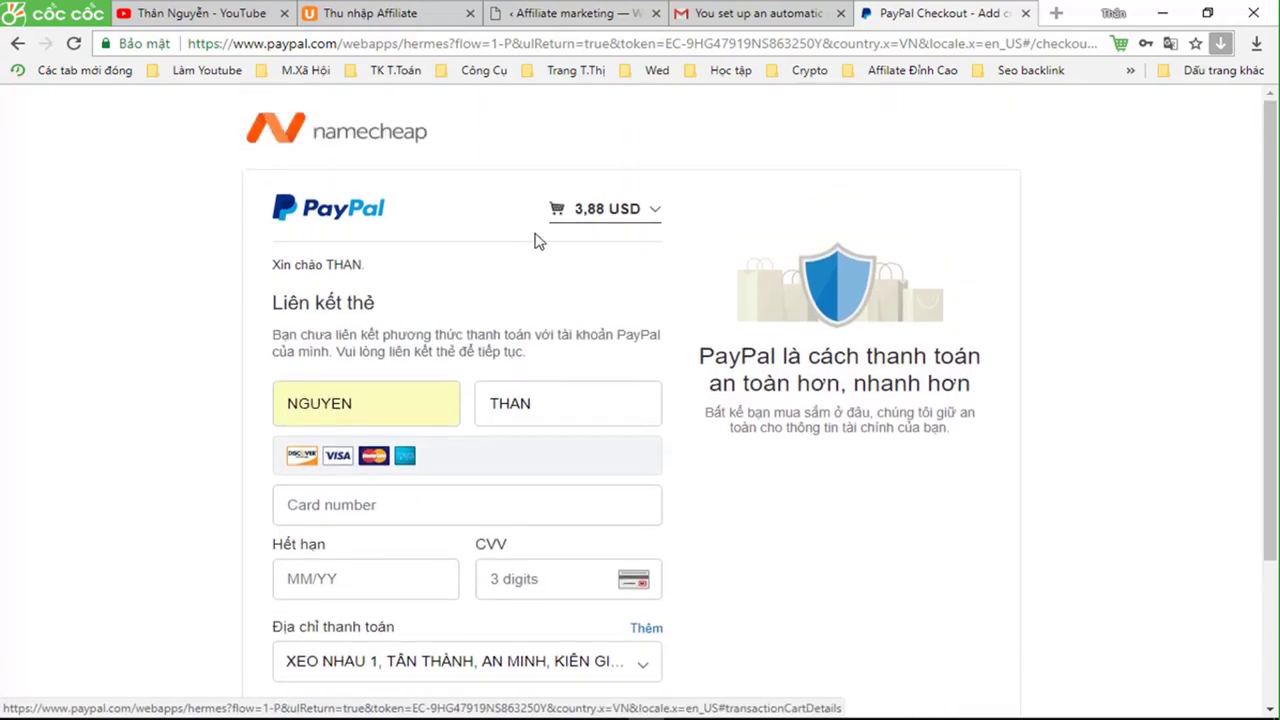
scroll(452, 472, down, 1)
scroll(452, 472, down, 1)
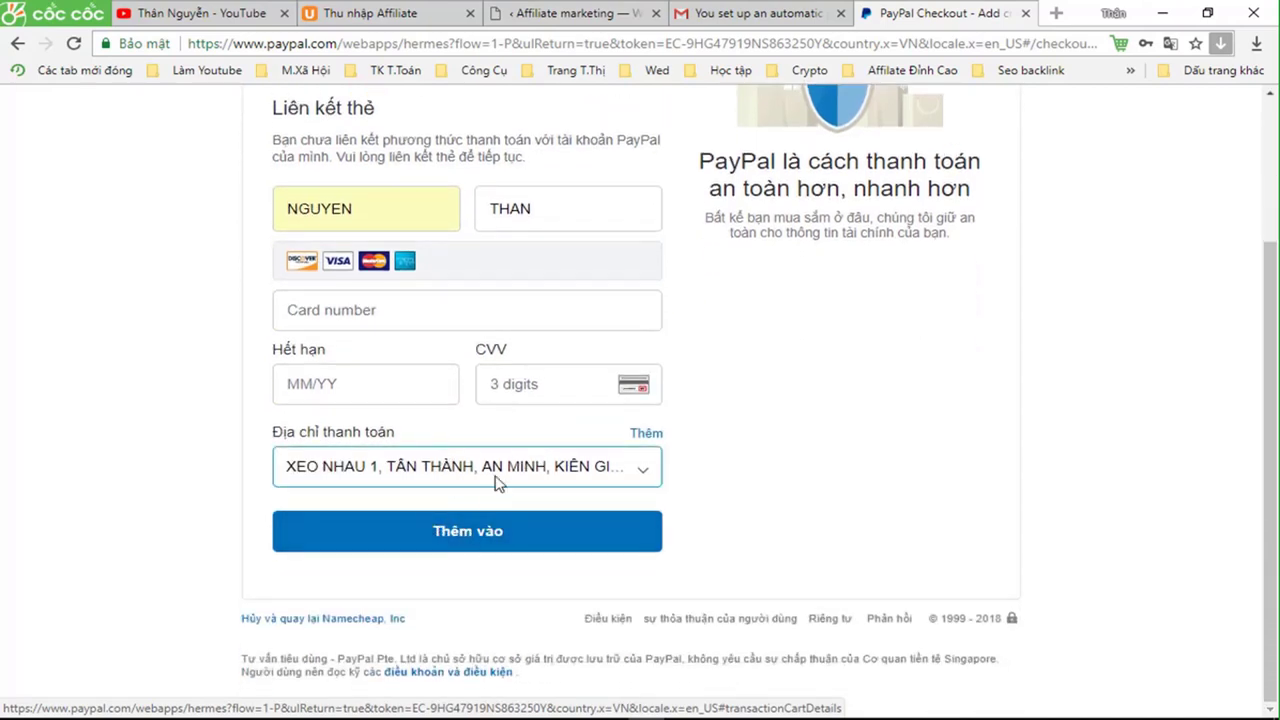
click(466, 538)
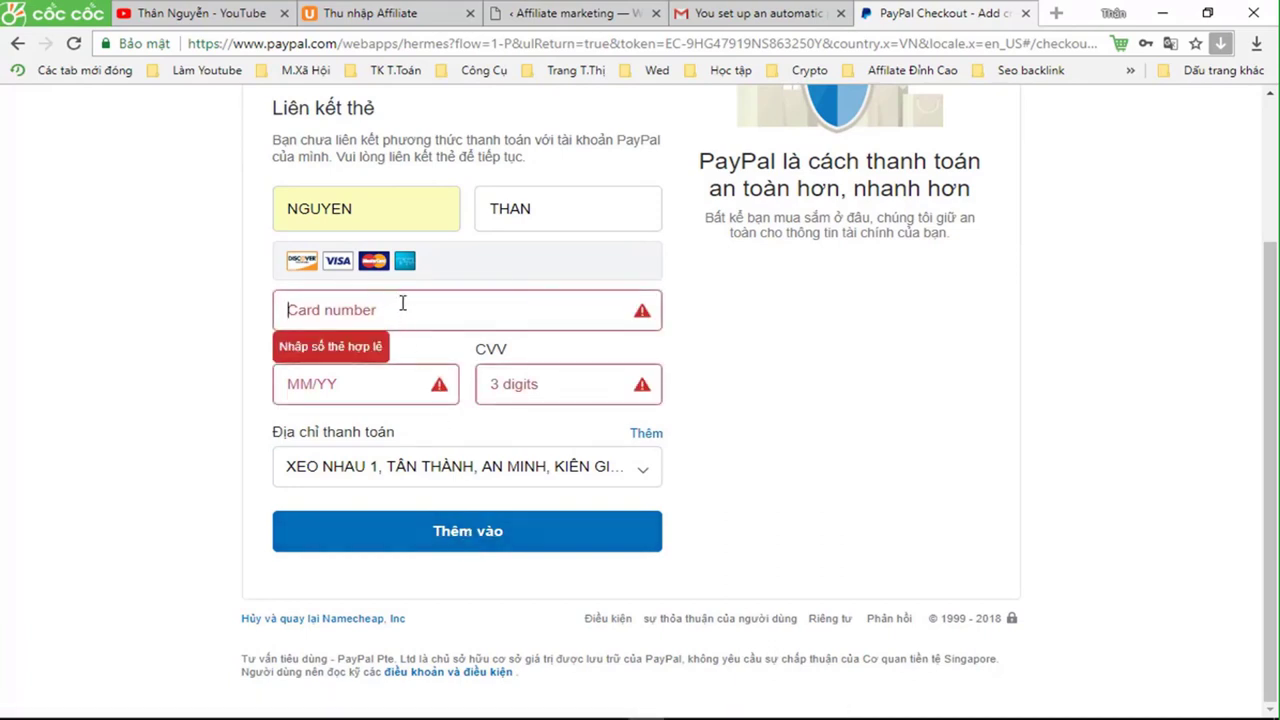
scroll(480, 480, up, 2)
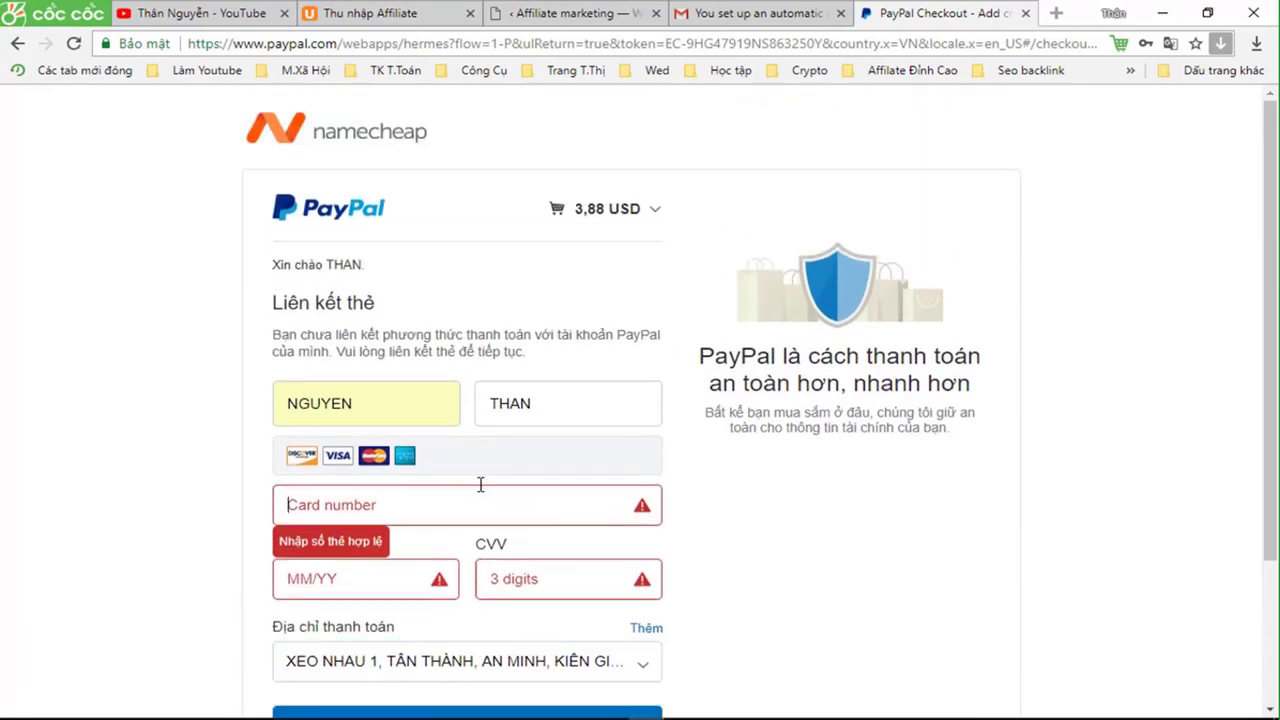
scroll(389, 378, down, 2)
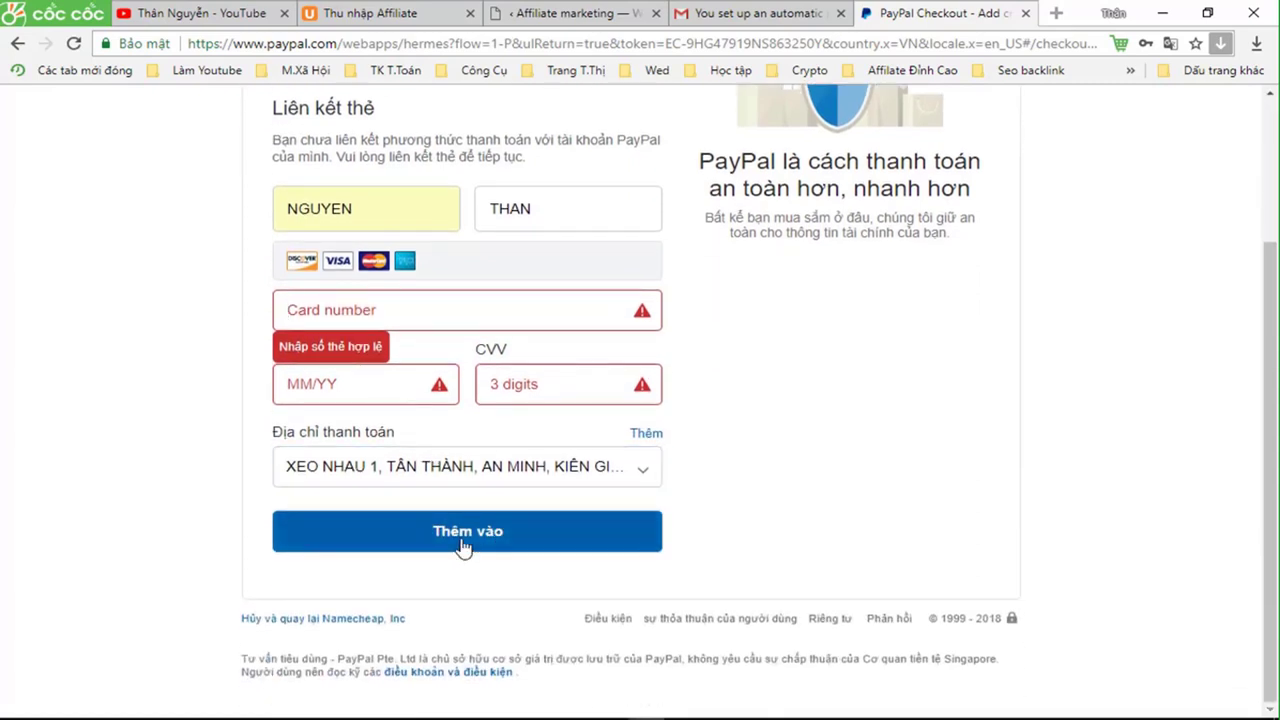
scroll(462, 548, up, 2)
scroll(462, 540, down, 2)
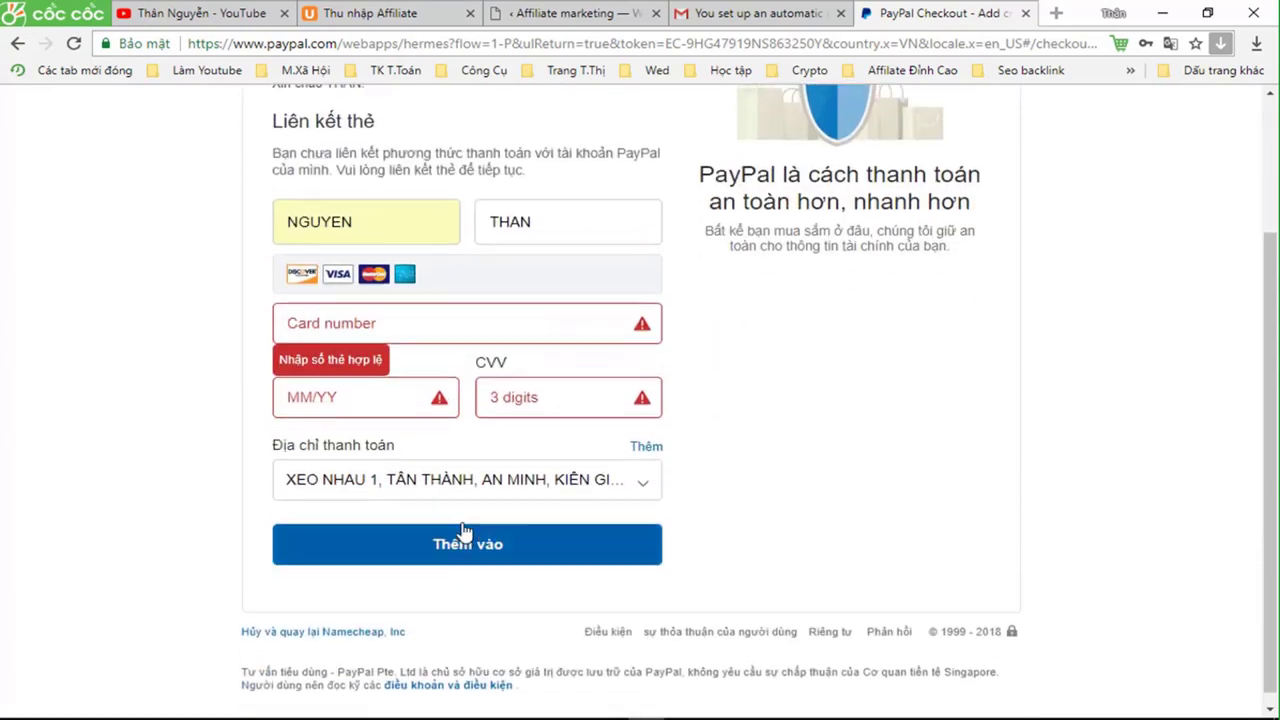
scroll(463, 530, up, 2)
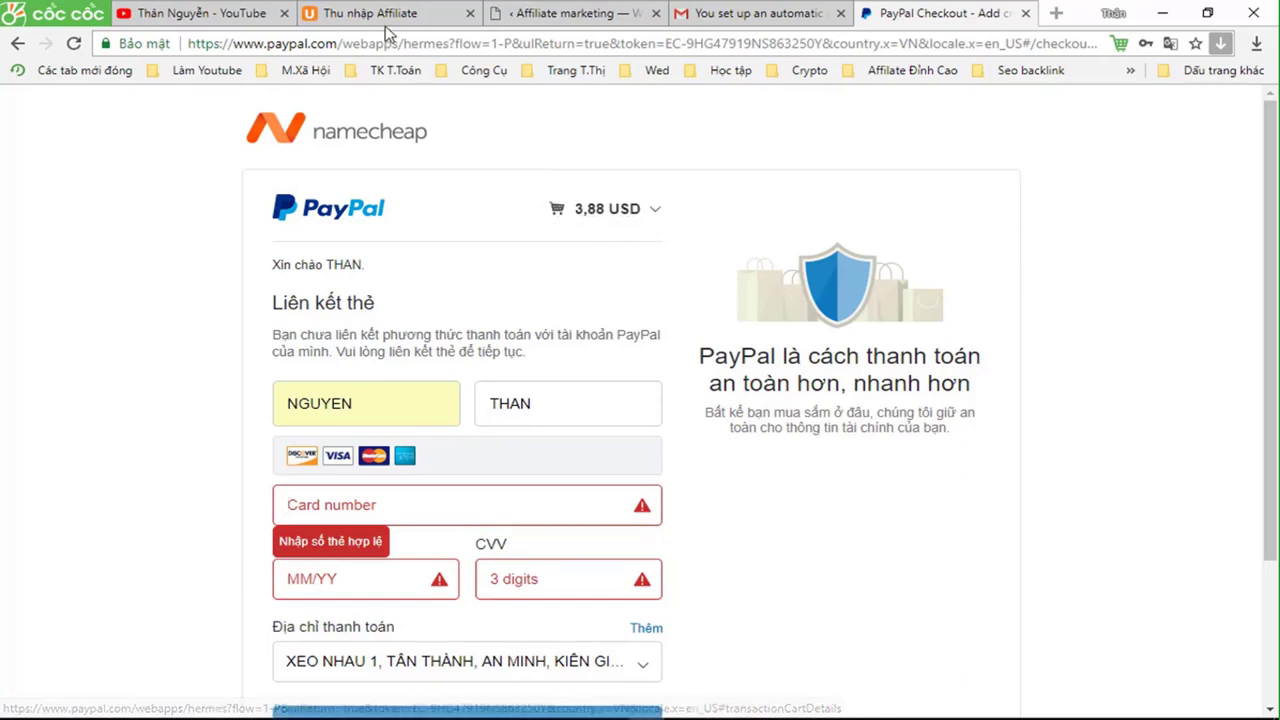
Search Gmail for 'namecheap' and open the Namecheap.com Order Summary email
click(745, 15)
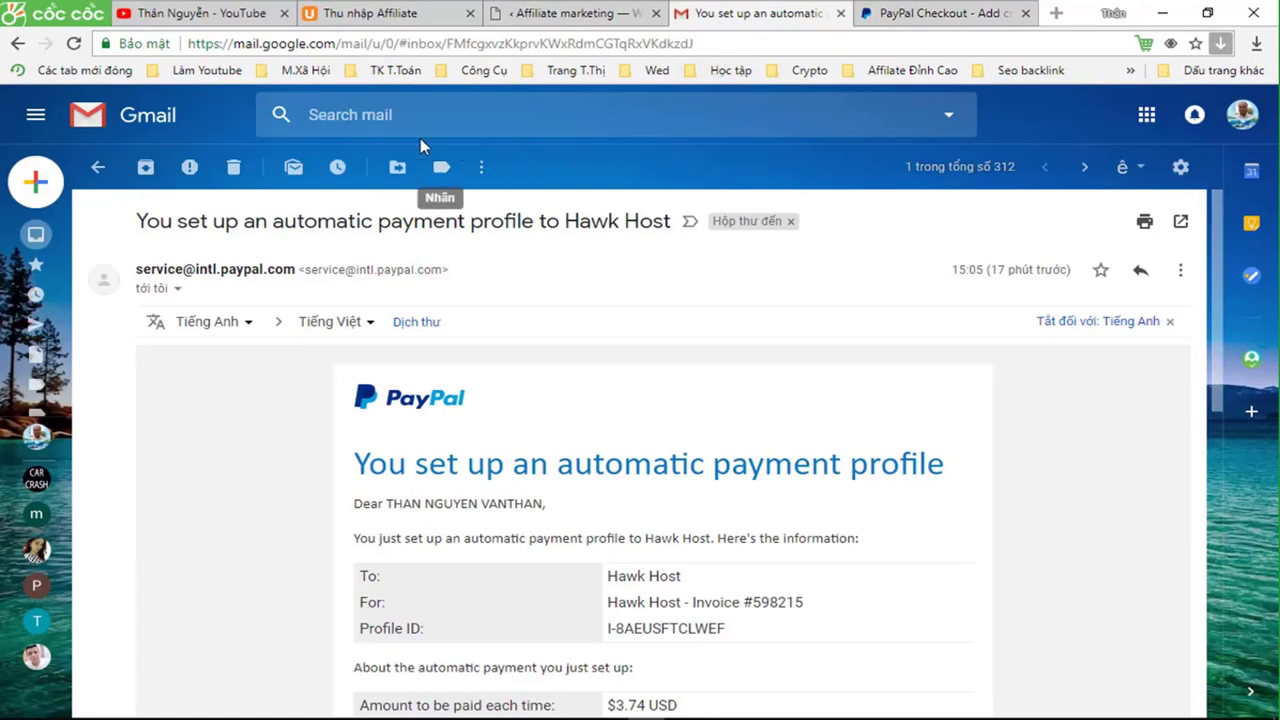
click(368, 118)
text(na)
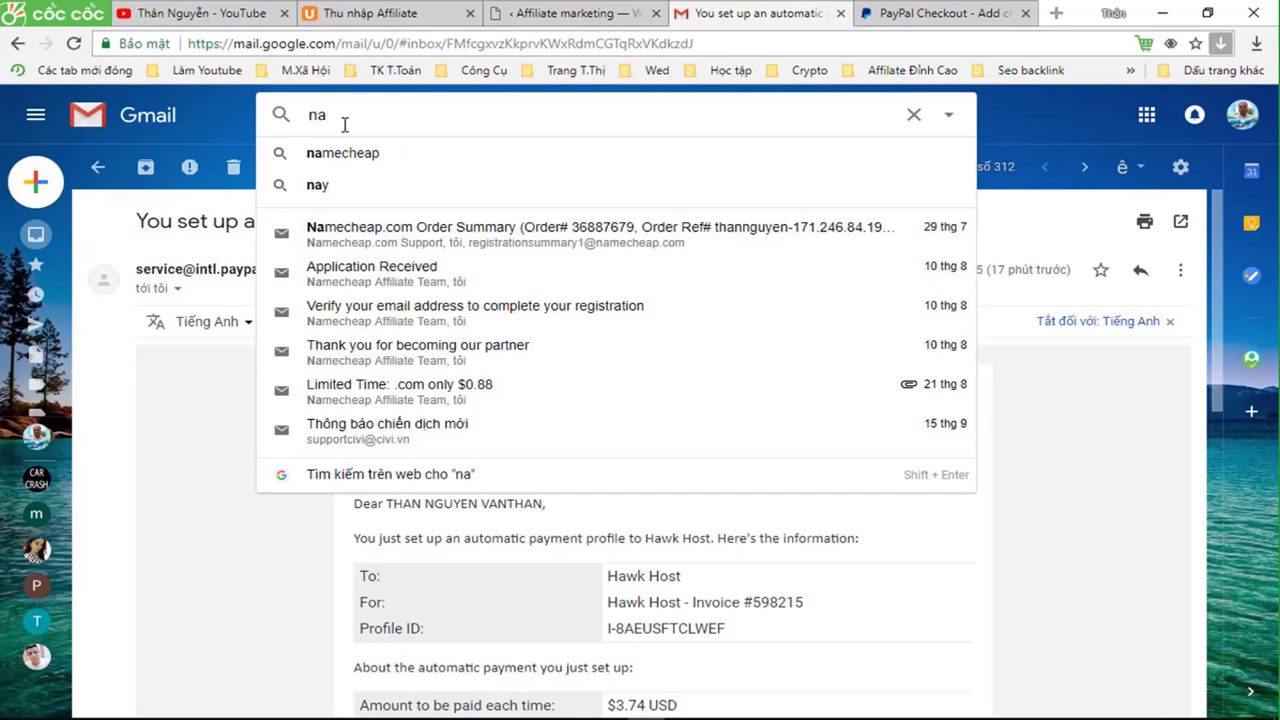
click(340, 160)
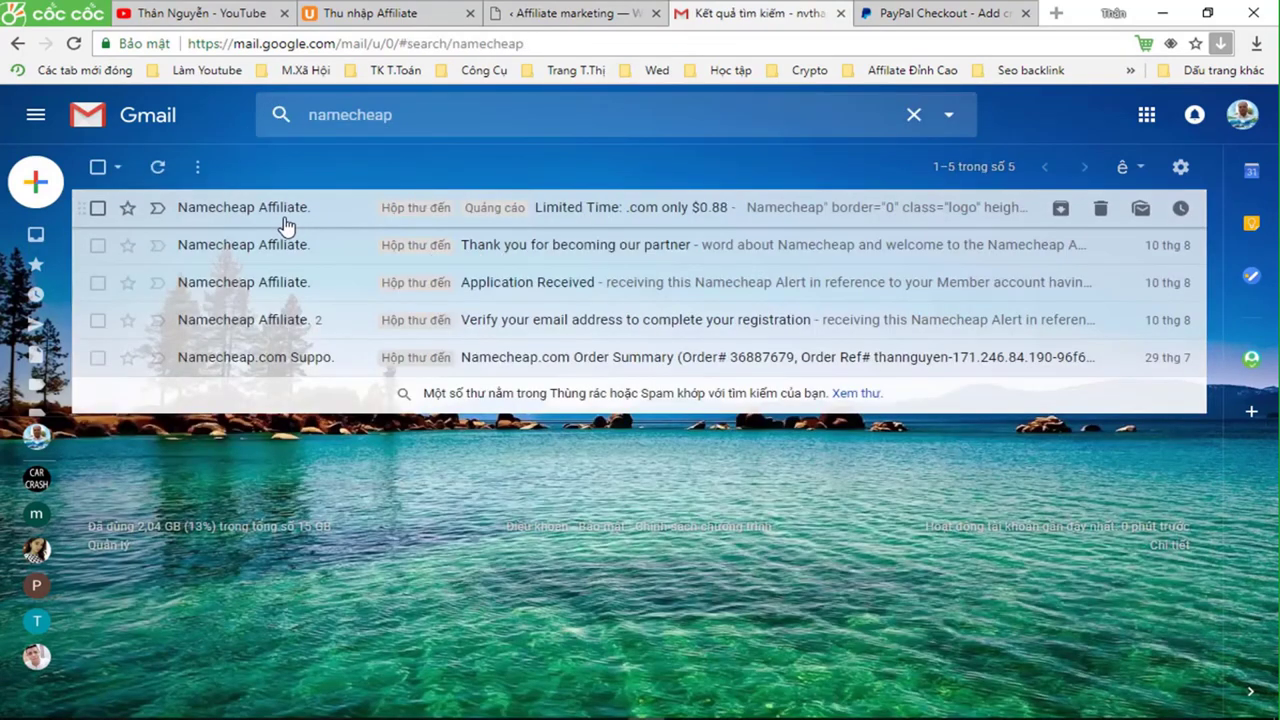
click(228, 364)
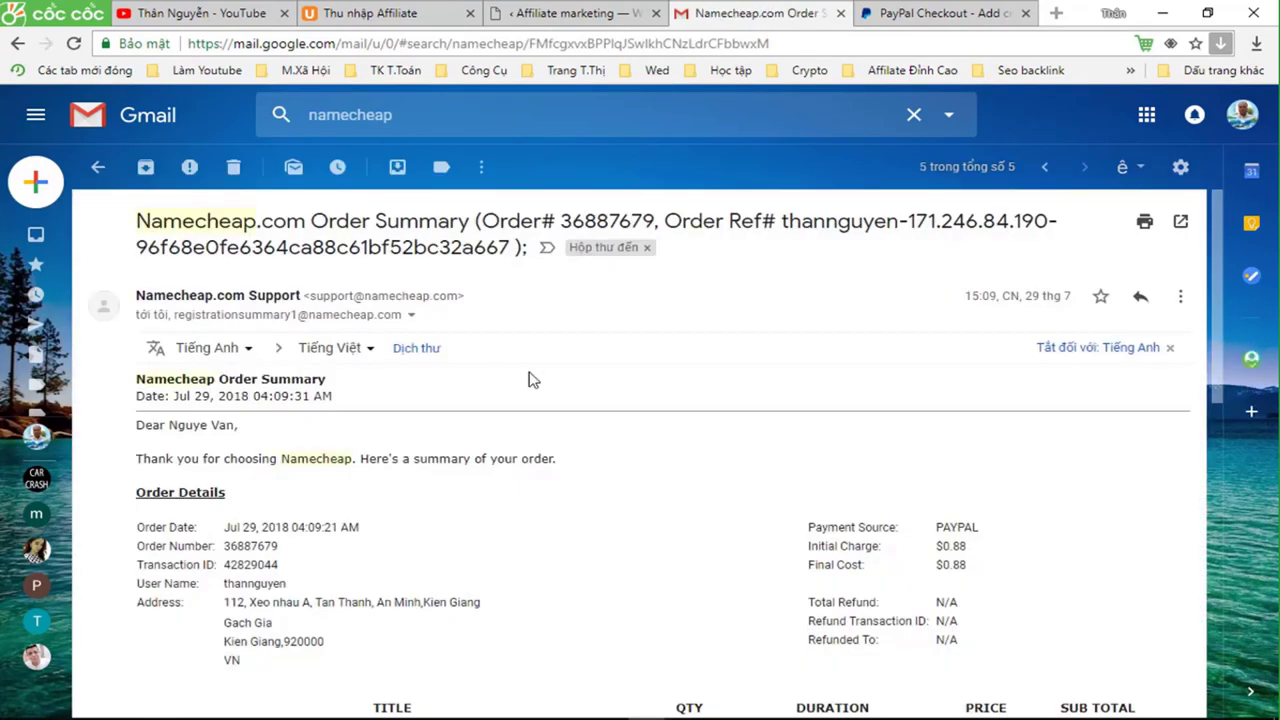
Scroll through the order email showing the 1-year divisthan.us registration paid via PayPal for $0.88
scroll(528, 380, down, 1)
scroll(530, 380, down, 1)
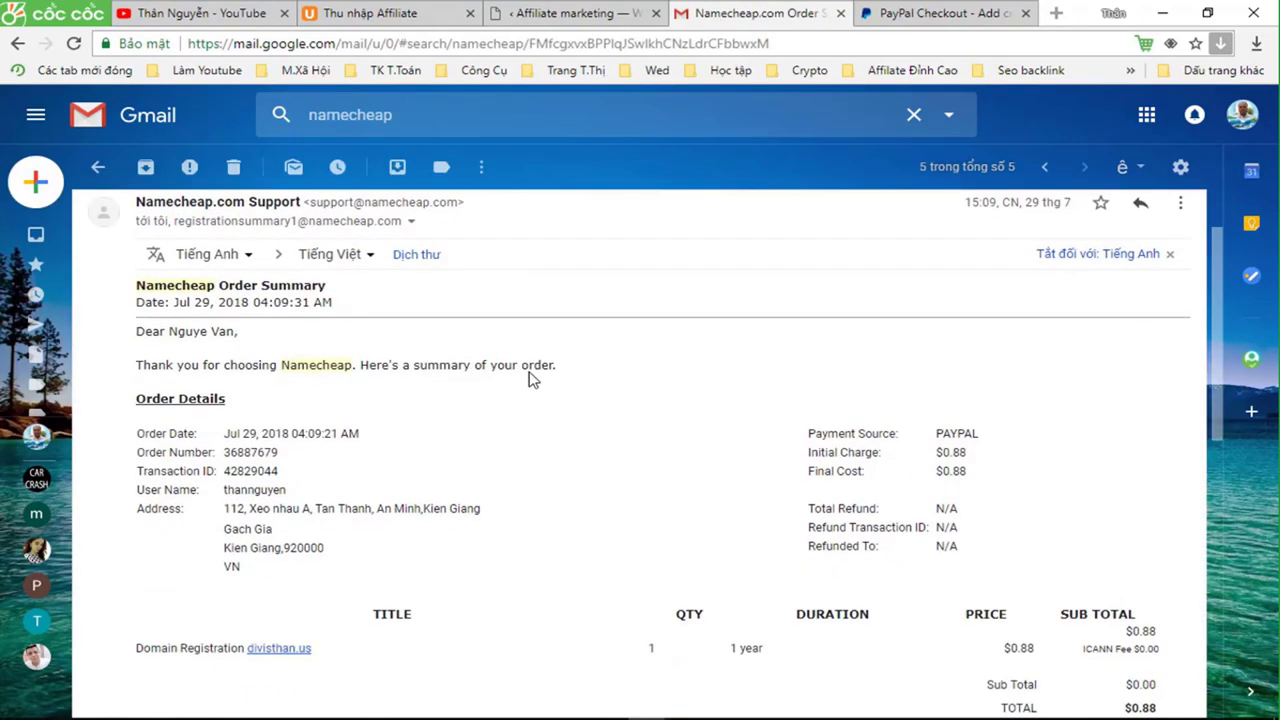
scroll(531, 375, down, 1)
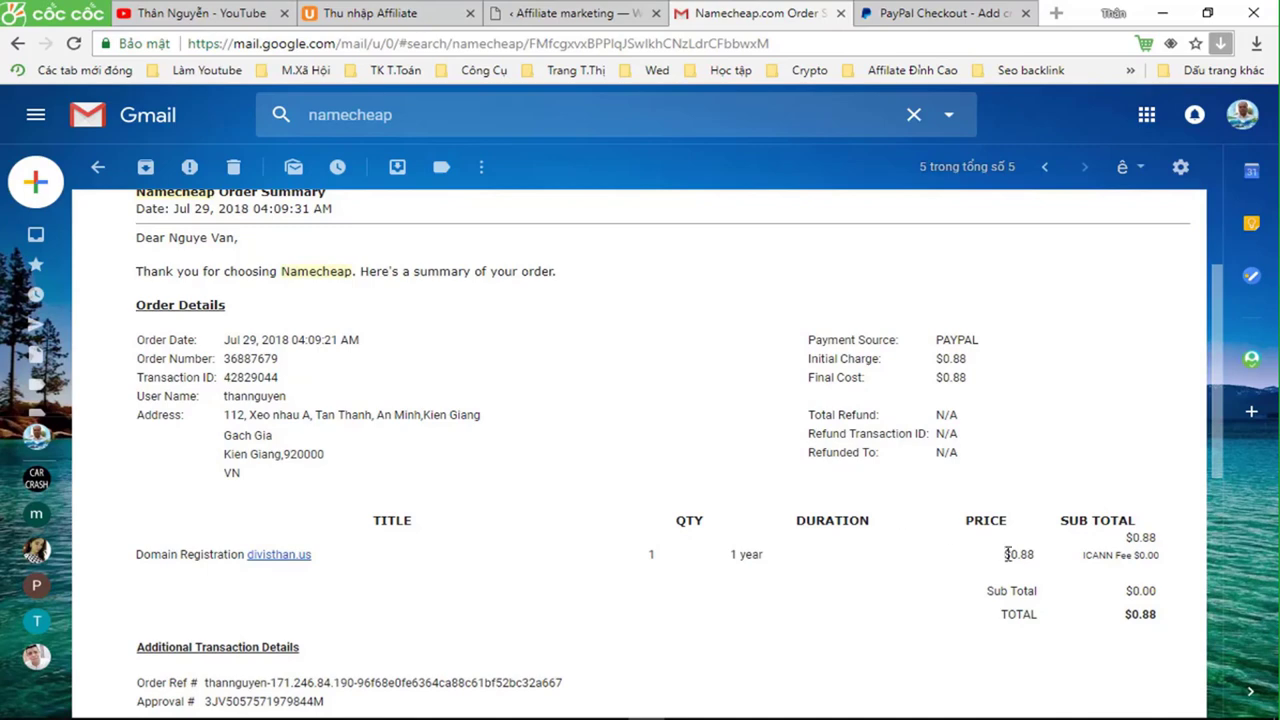
scroll(993, 557, up, 1)
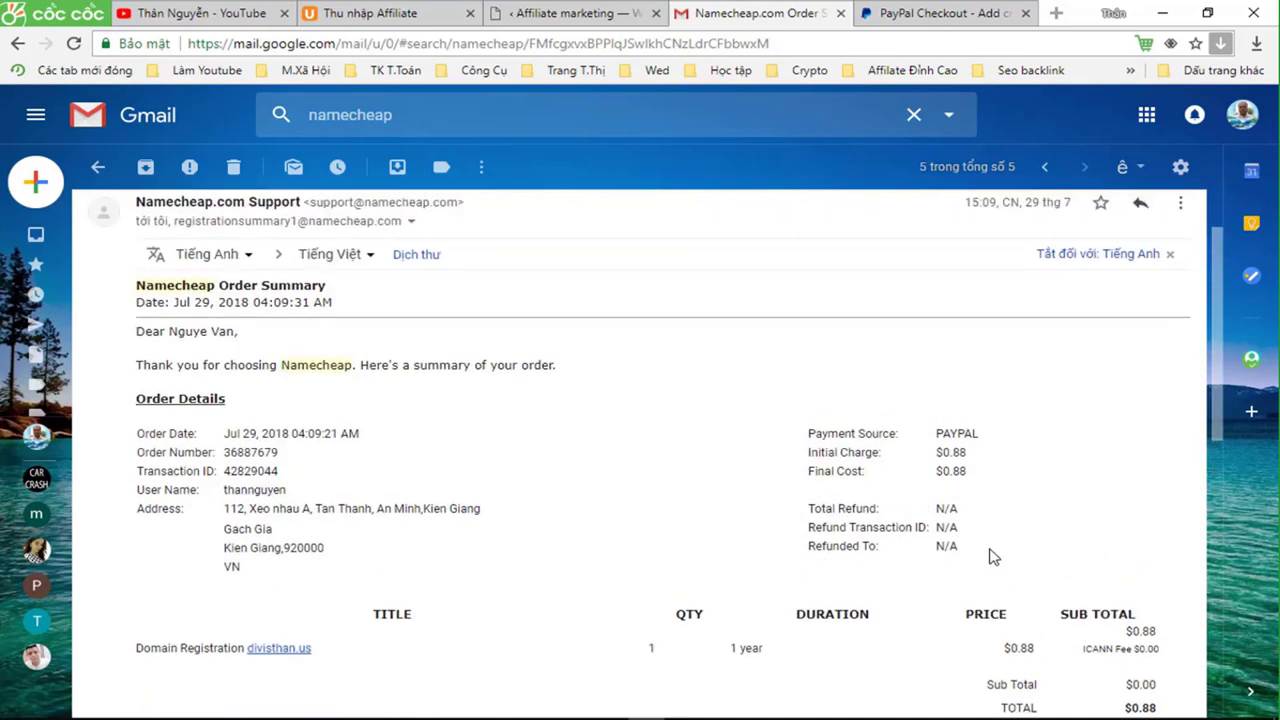
scroll(993, 557, down, 1)
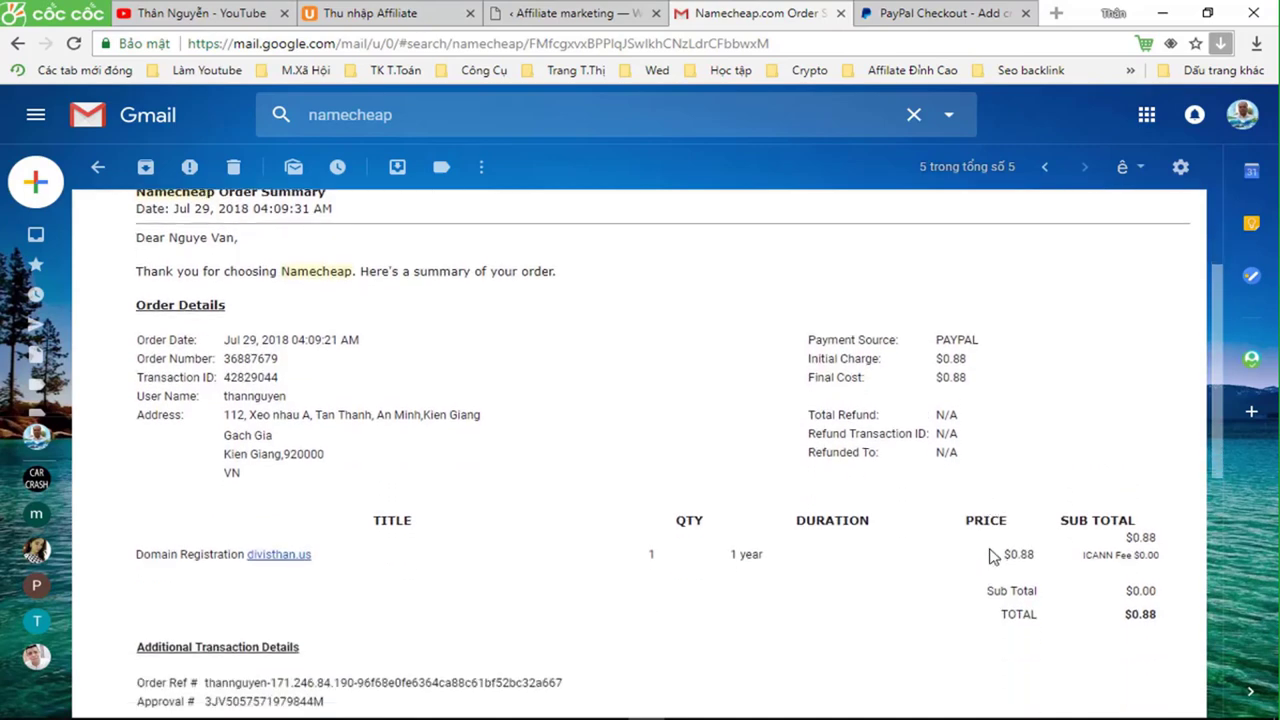
scroll(990, 555, up, 1)
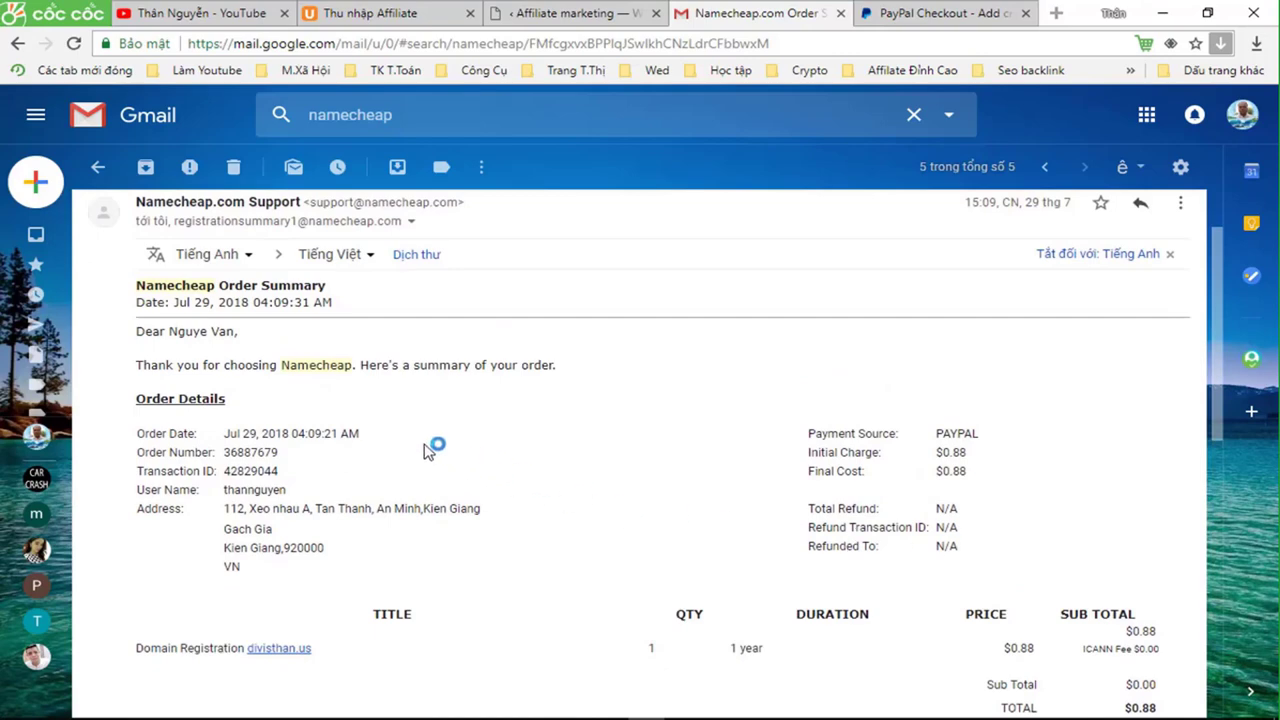
scroll(322, 418, down, 1)
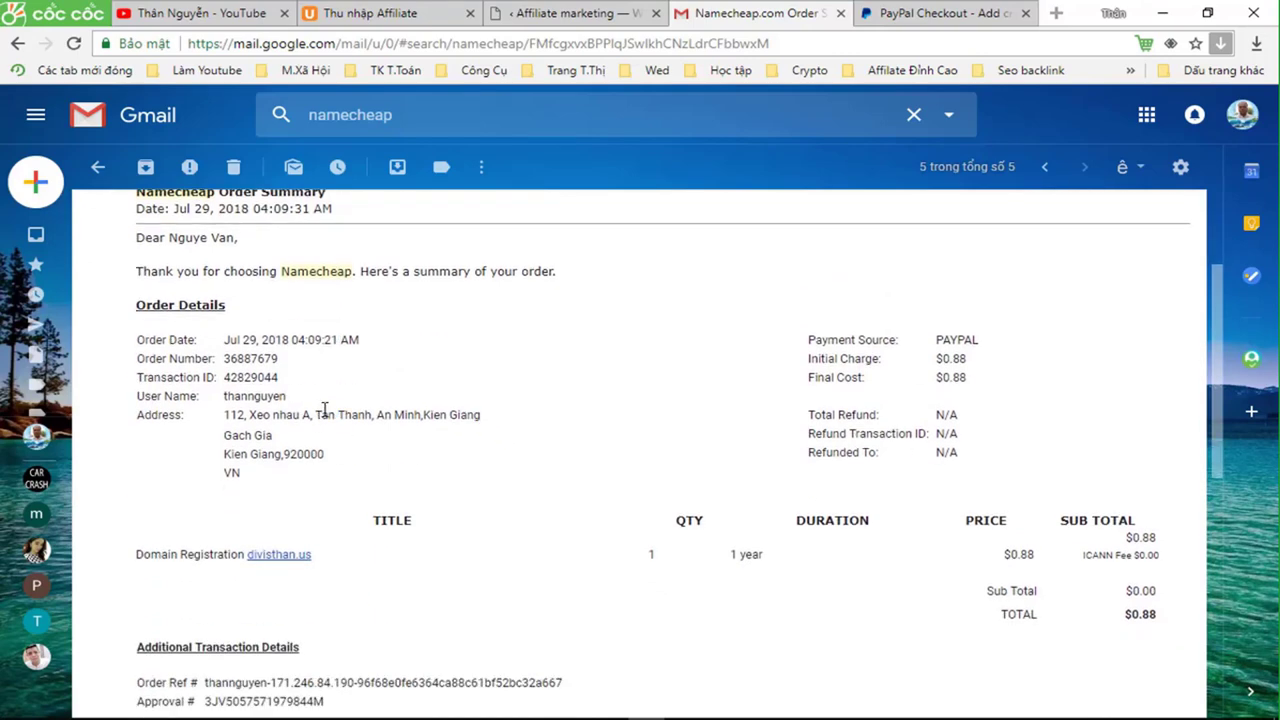
scroll(324, 410, down, 1)
scroll(324, 410, down, 2)
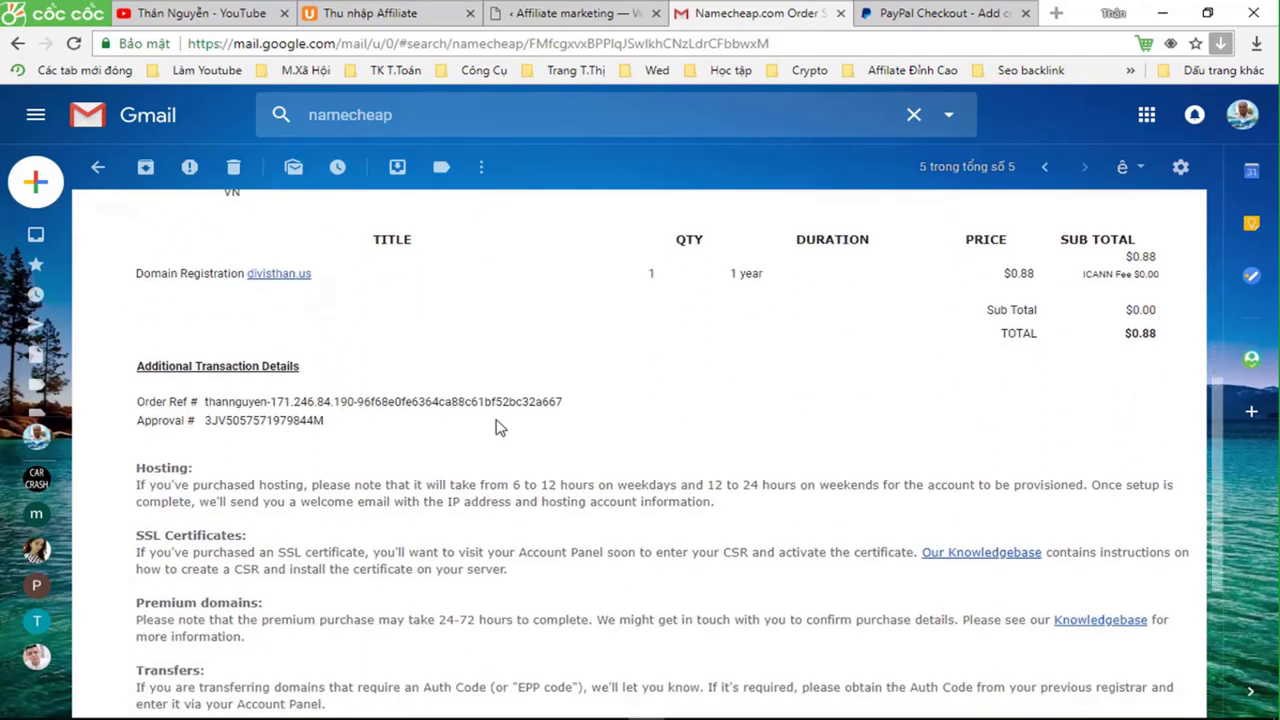
scroll(500, 429, up, 1)
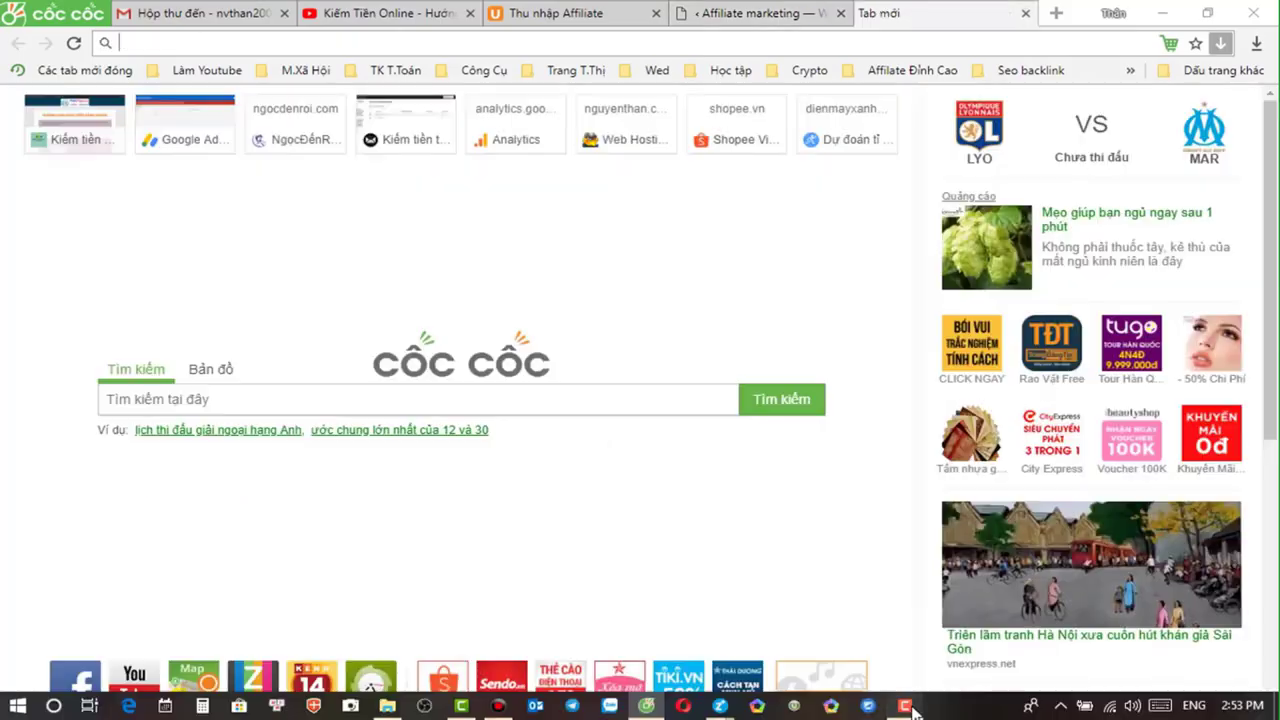
Load nguyenthan.com/hosting in a new browser tab
click(240, 44)
text(n)
key(Right)
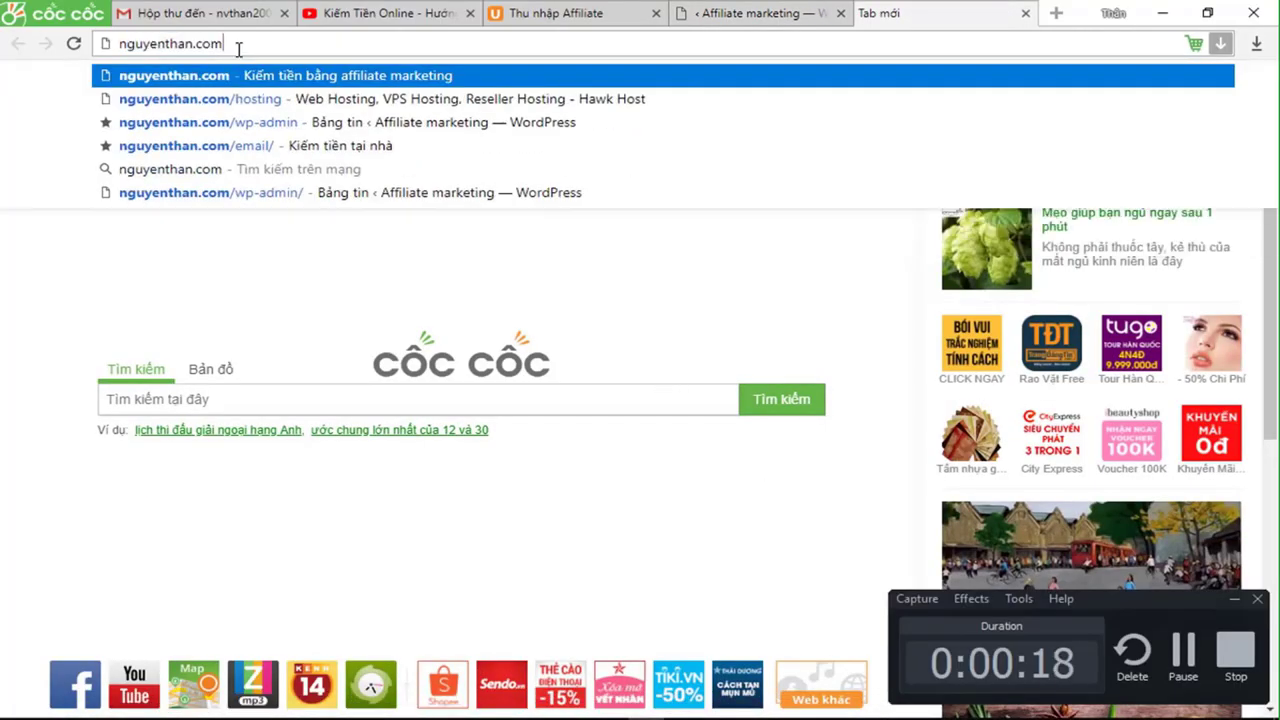
text(/h)
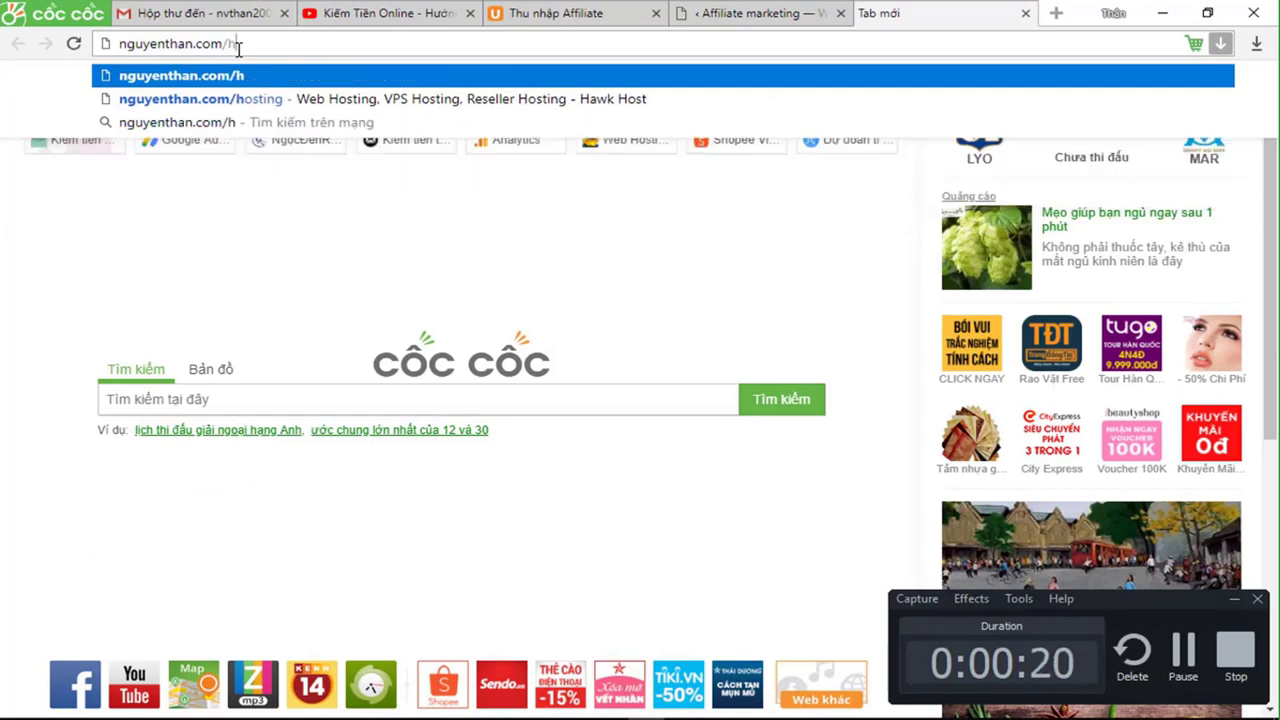
text(o)
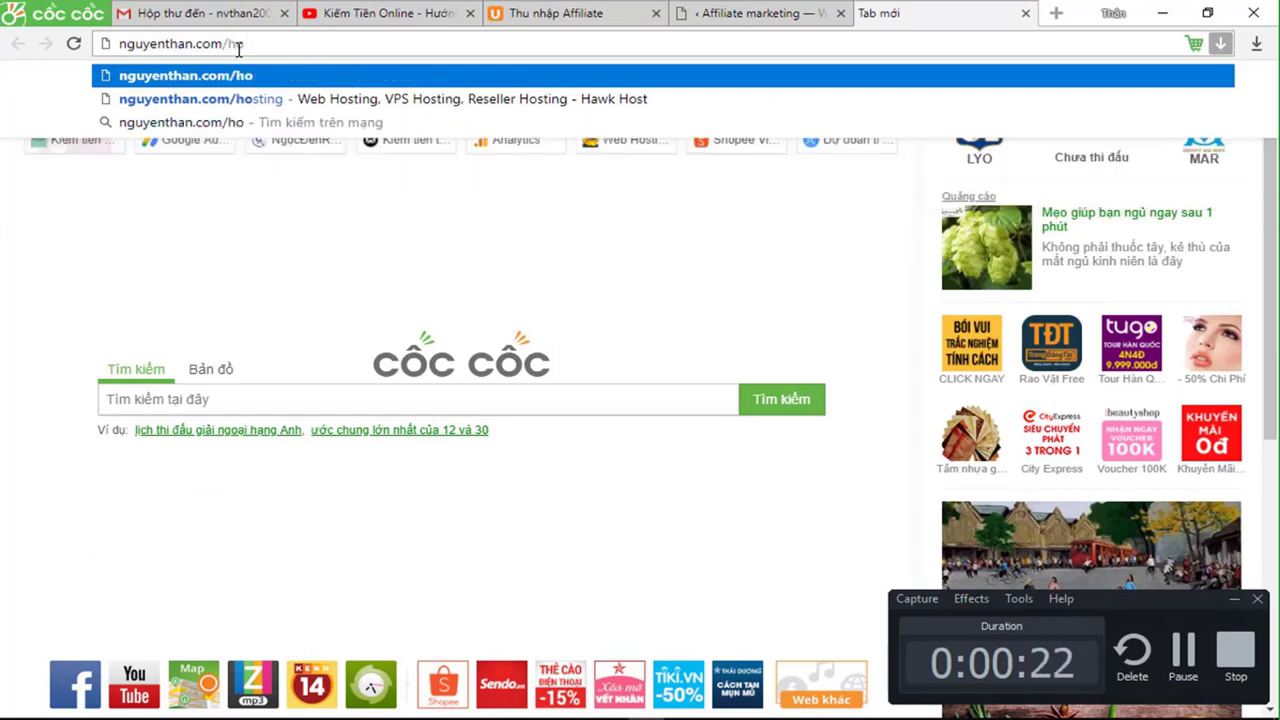
text(st)
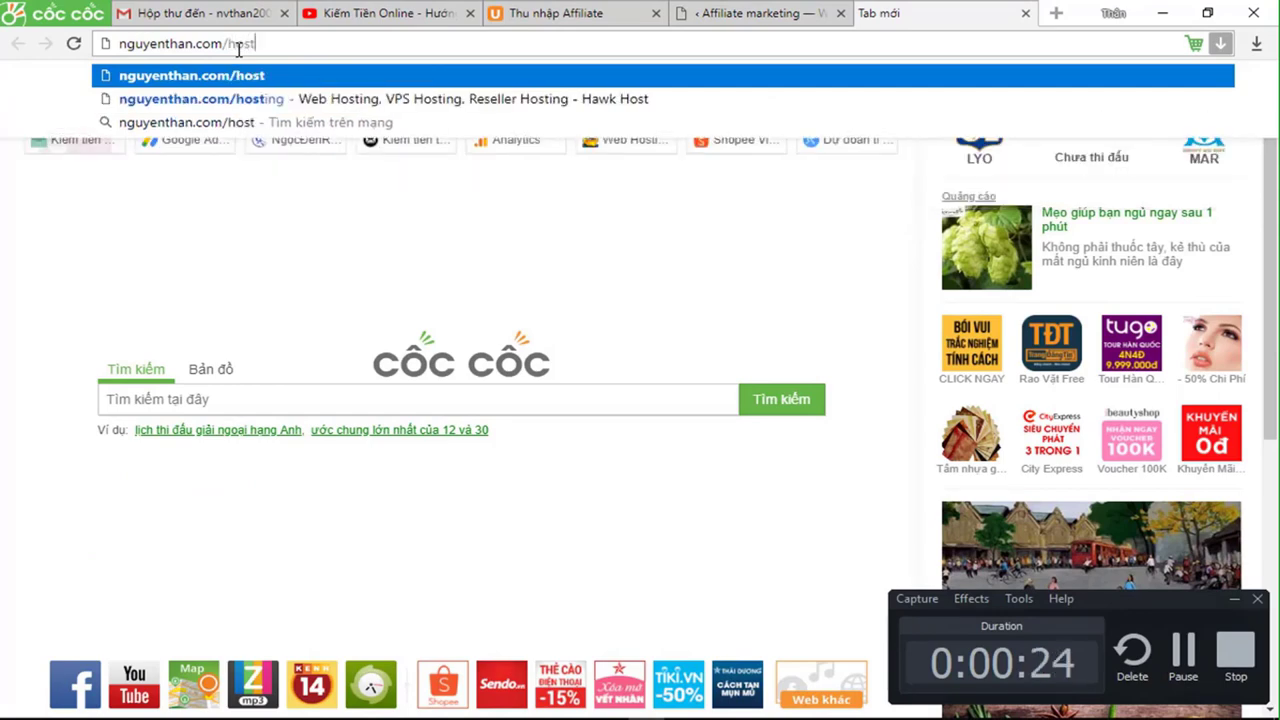
text(ing)
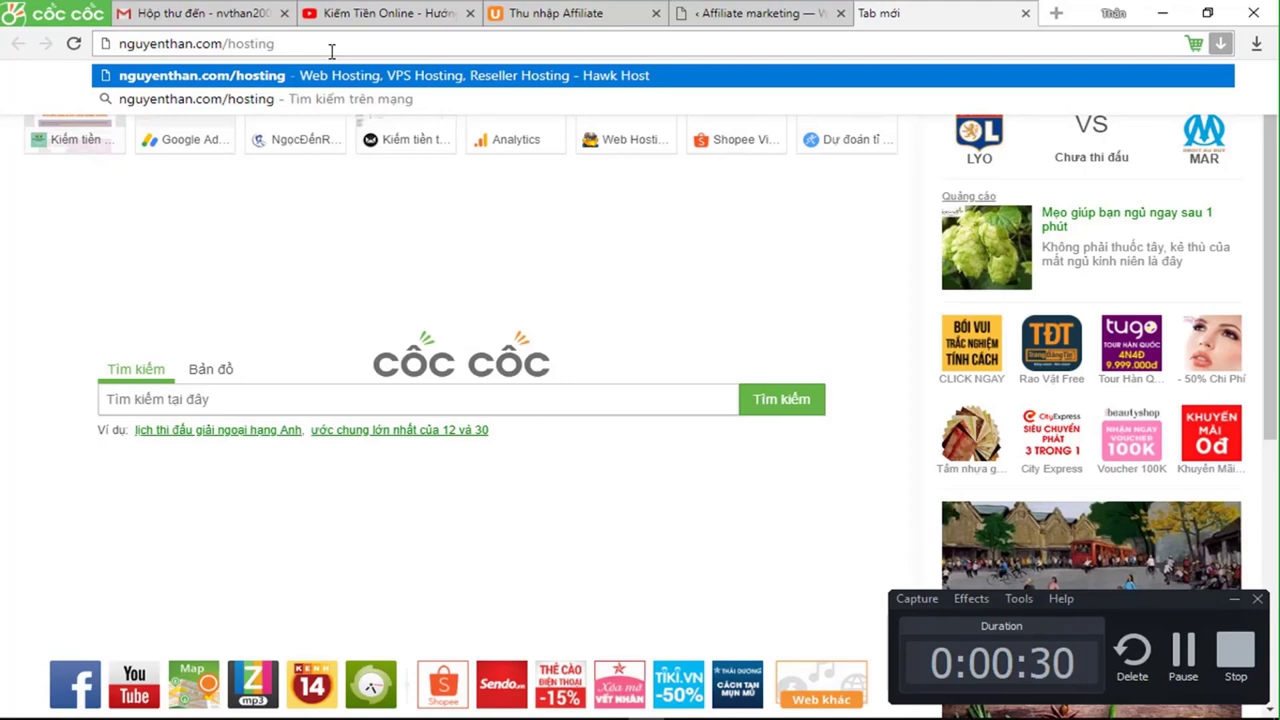
key(Return)
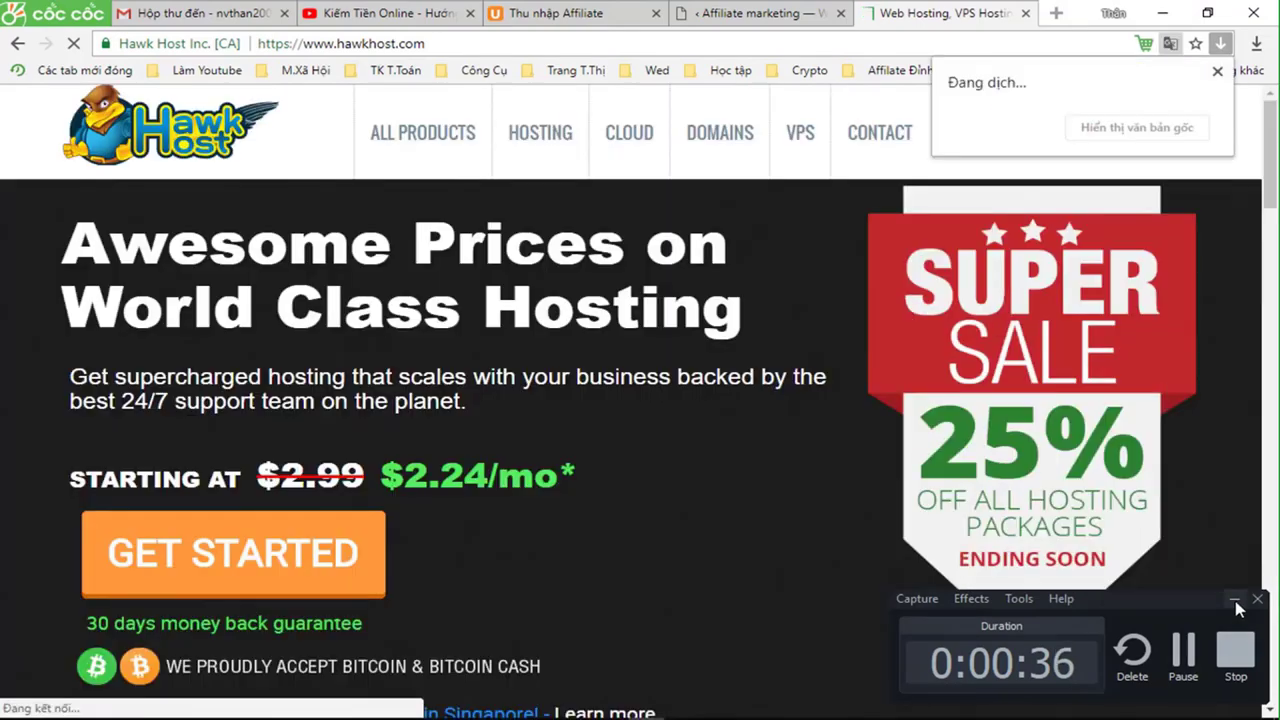
Browse the Hawk Host homepage and start an order with the orange Get Started (BẮT ĐẦU) button
click(1237, 602)
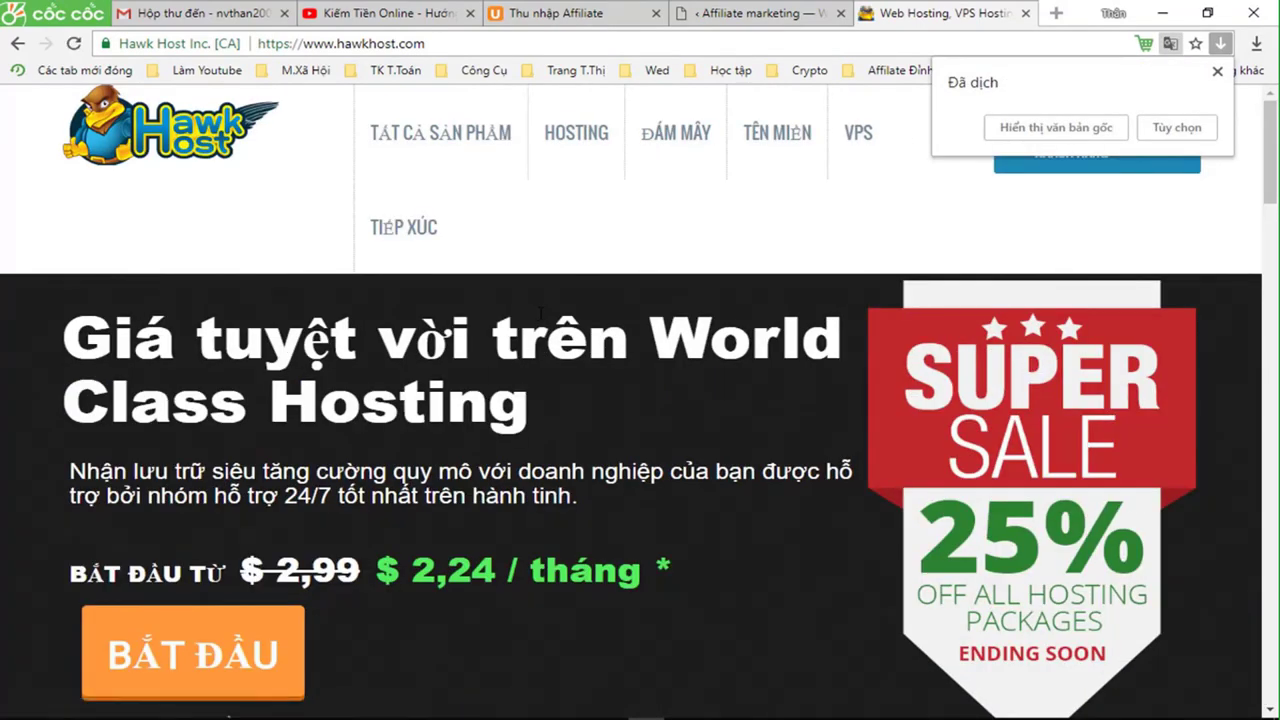
scroll(467, 505, down, 1)
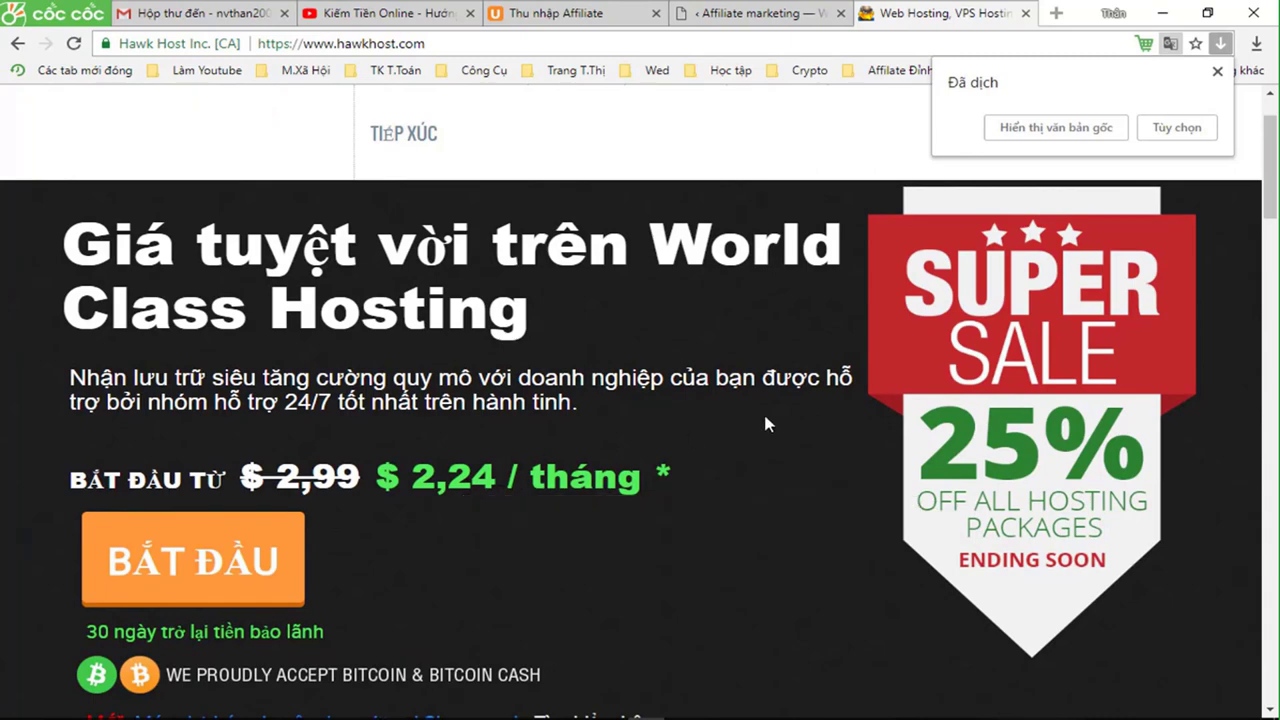
scroll(829, 443, up, 1)
scroll(811, 443, down, 2)
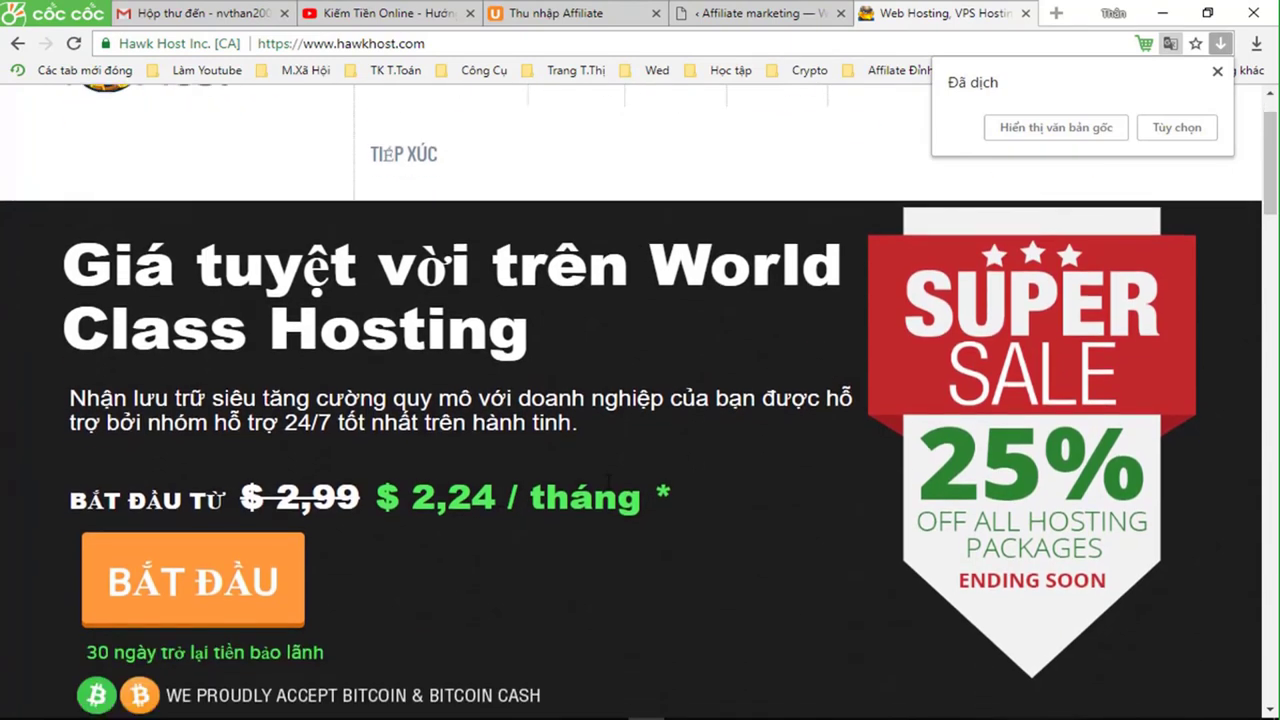
click(222, 472)
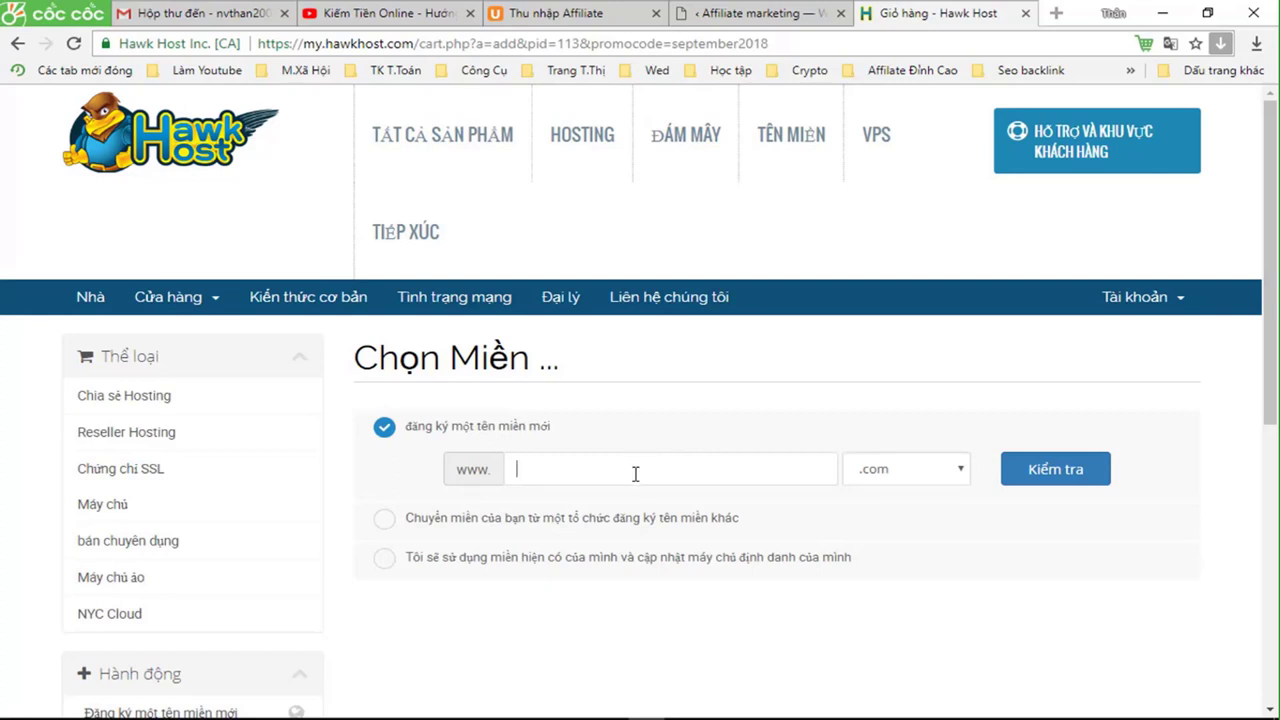
Choose to use an existing domain and enter divisthan.us as the hosting domain
scroll(635, 474, down, 1)
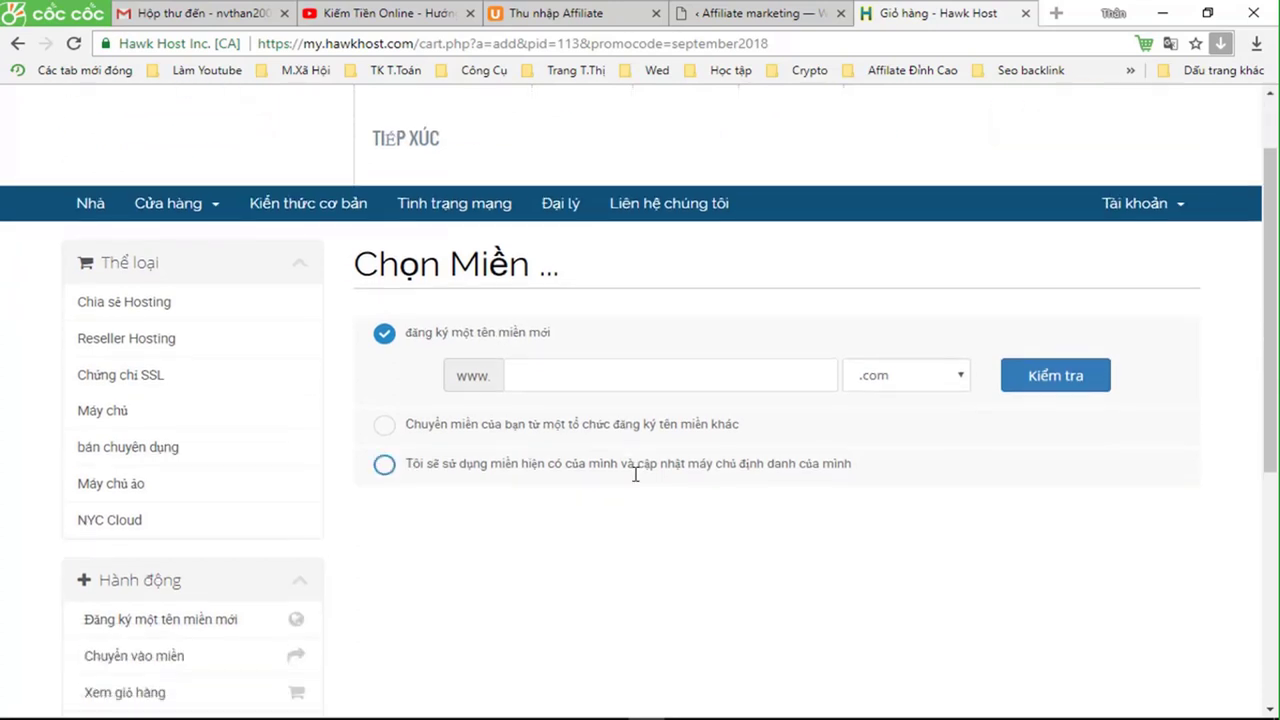
click(382, 468)
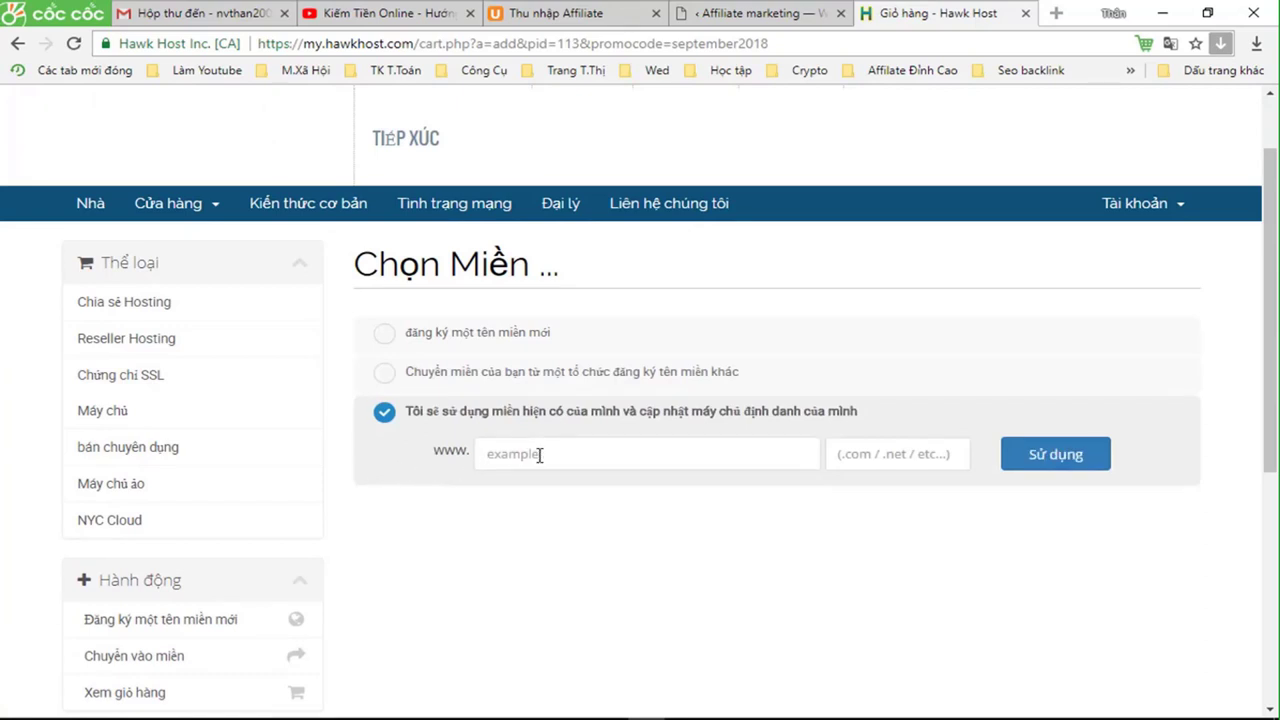
text(divisthan)
click(855, 468)
text(us)
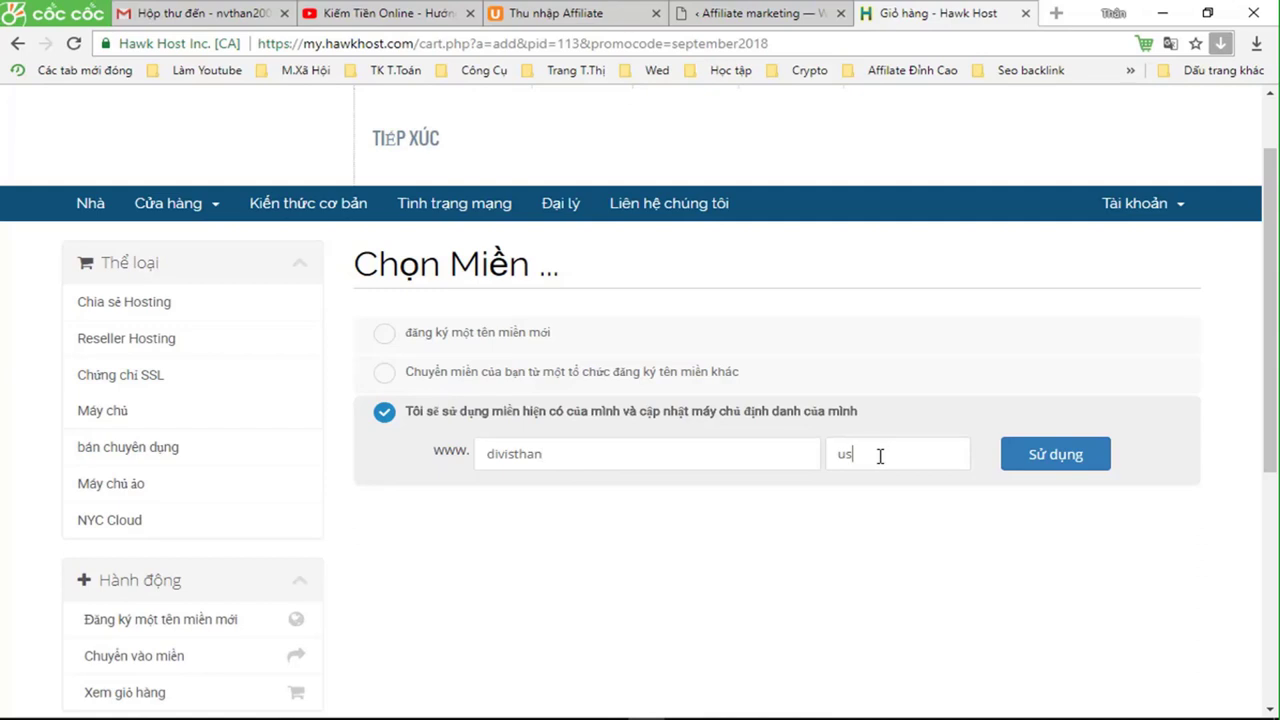
click(1057, 464)
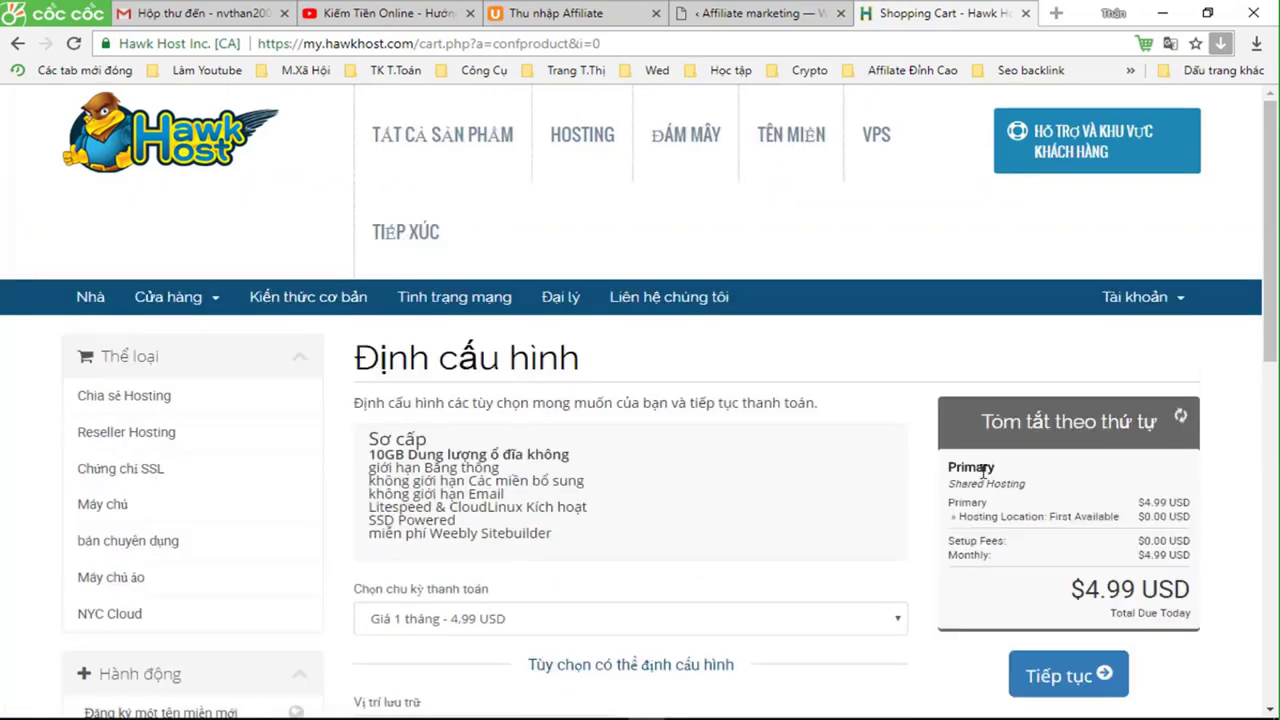
Check the billing cycle prices and keep the 1-month cycle for the Primary plan
scroll(840, 503, down, 1)
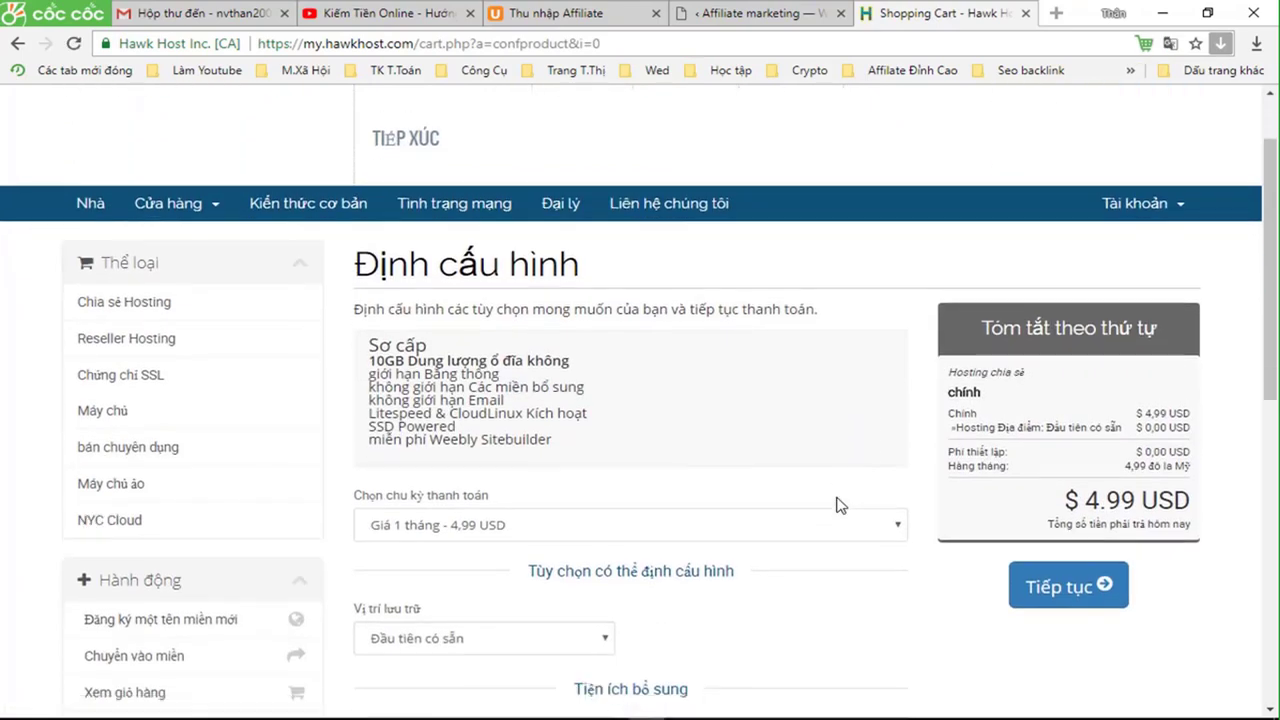
scroll(837, 508, down, 1)
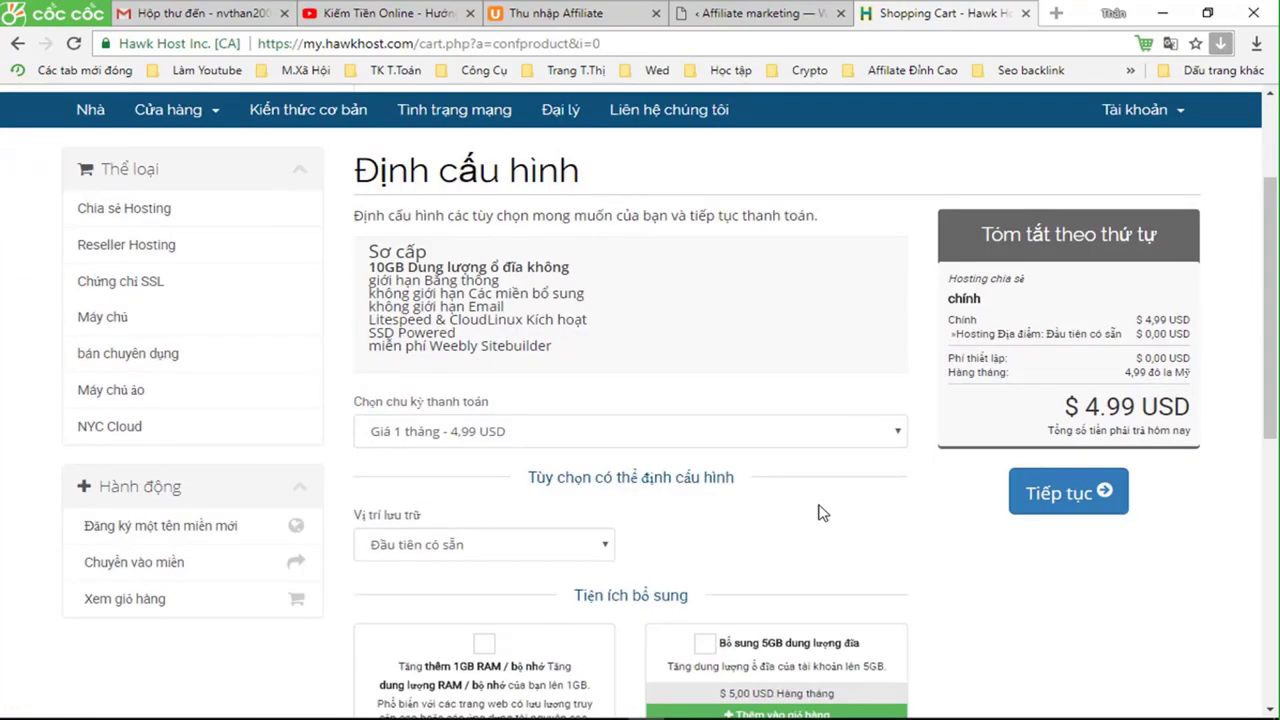
scroll(820, 513, up, 1)
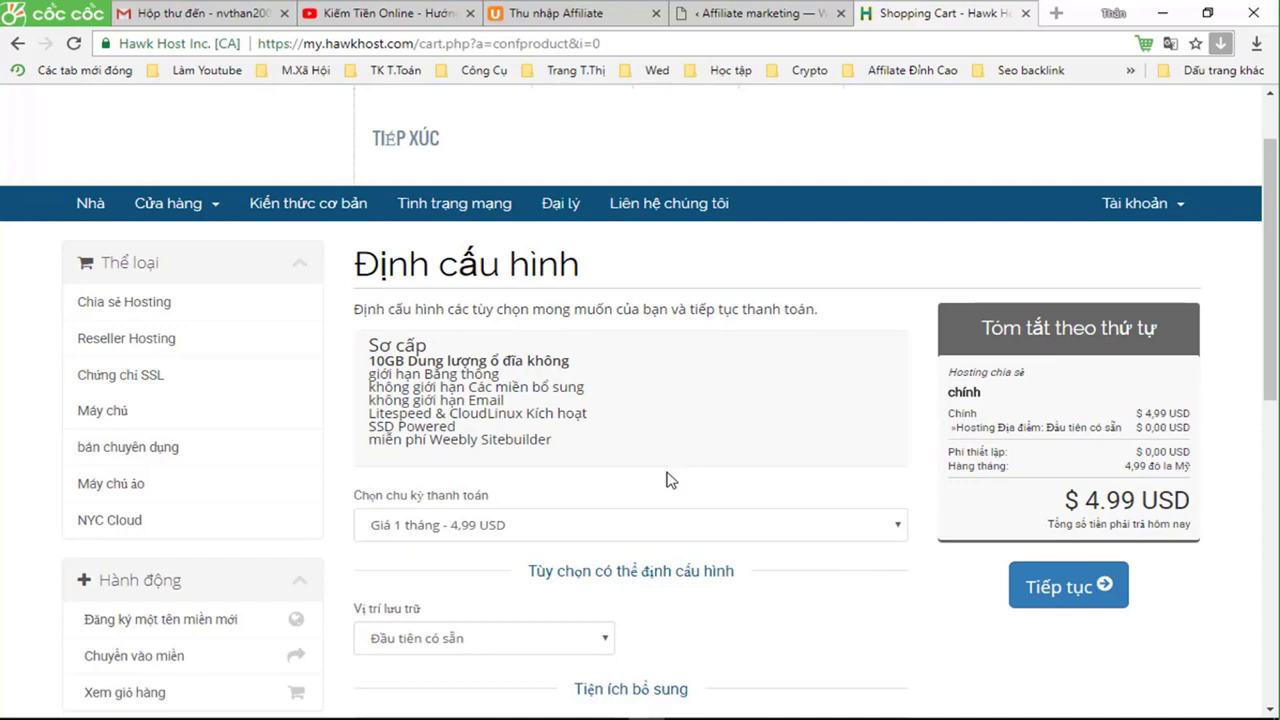
scroll(671, 478, down, 1)
click(686, 435)
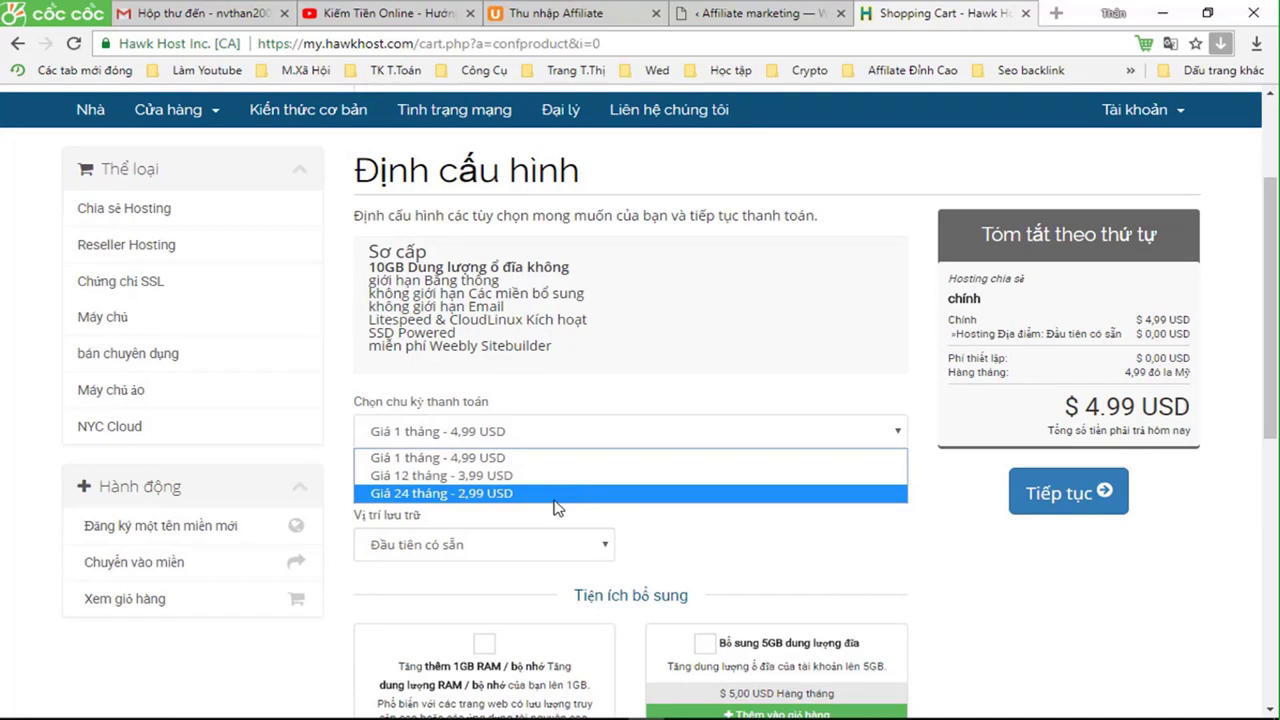
Skip the add-ons and continue to Review & Checkout showing $3.74 USD due today
scroll(888, 554, down, 2)
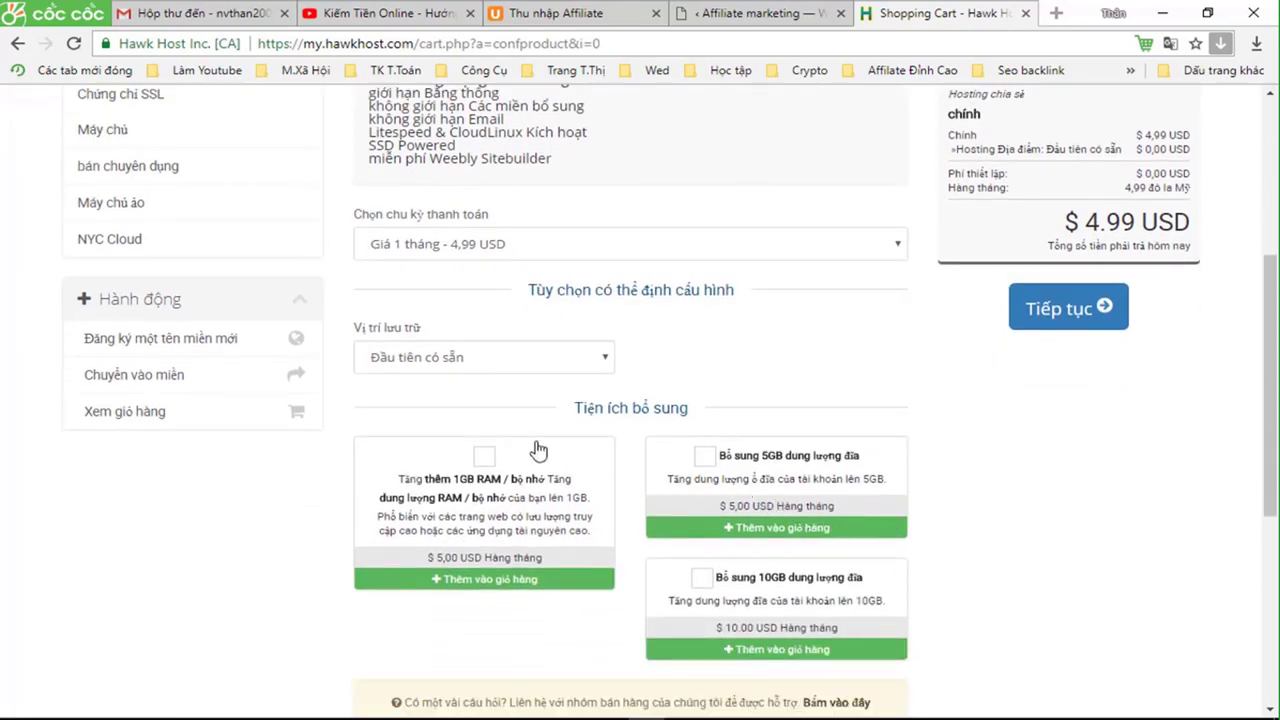
scroll(1000, 516, down, 2)
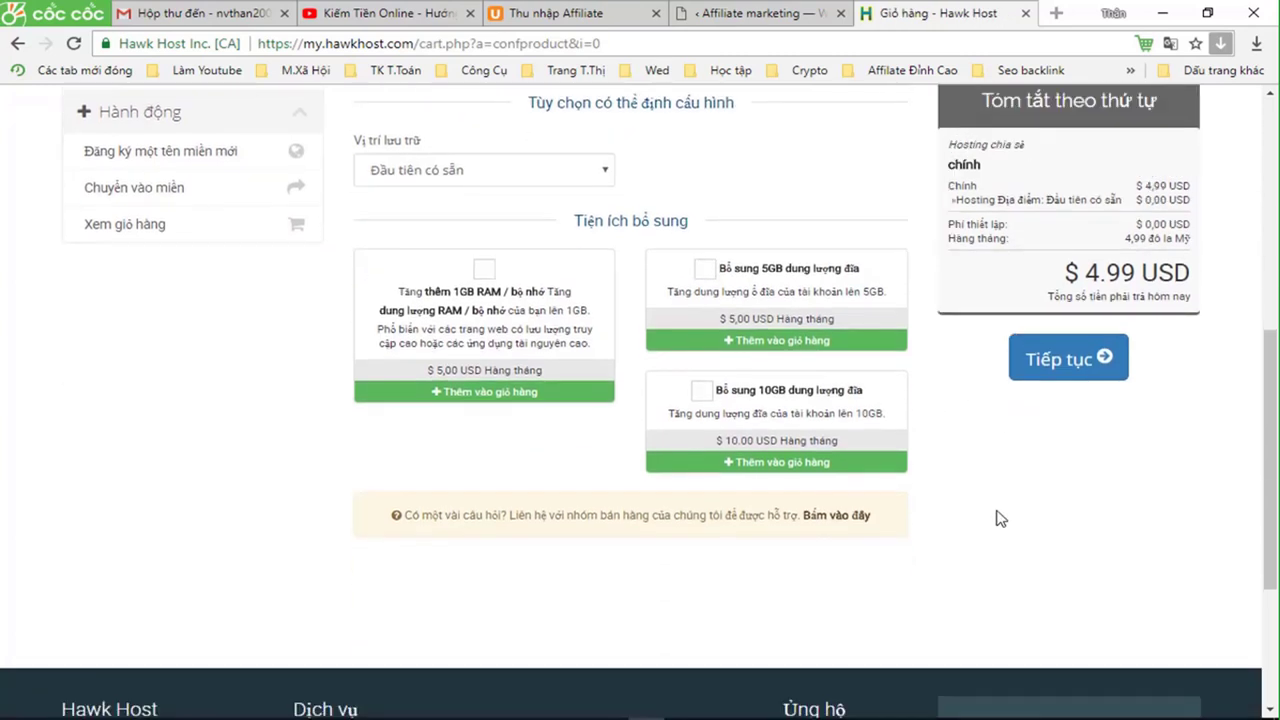
scroll(1001, 519, up, 3)
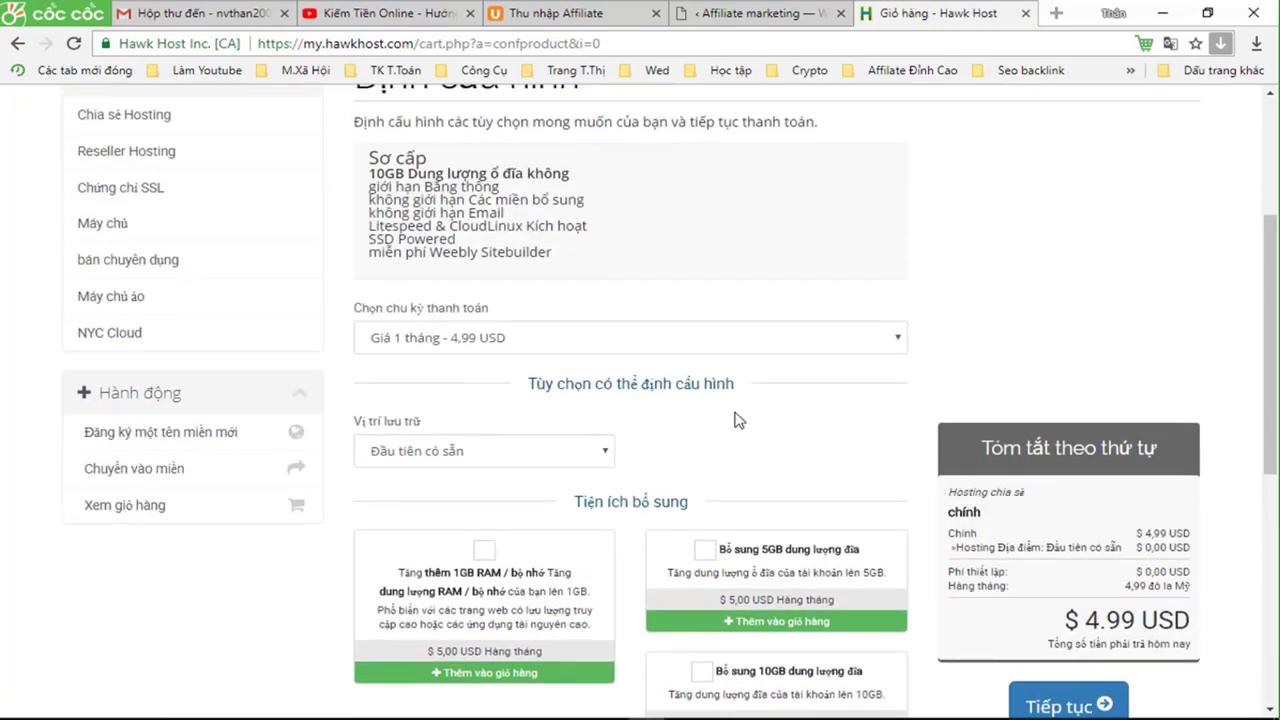
scroll(900, 380, down, 1)
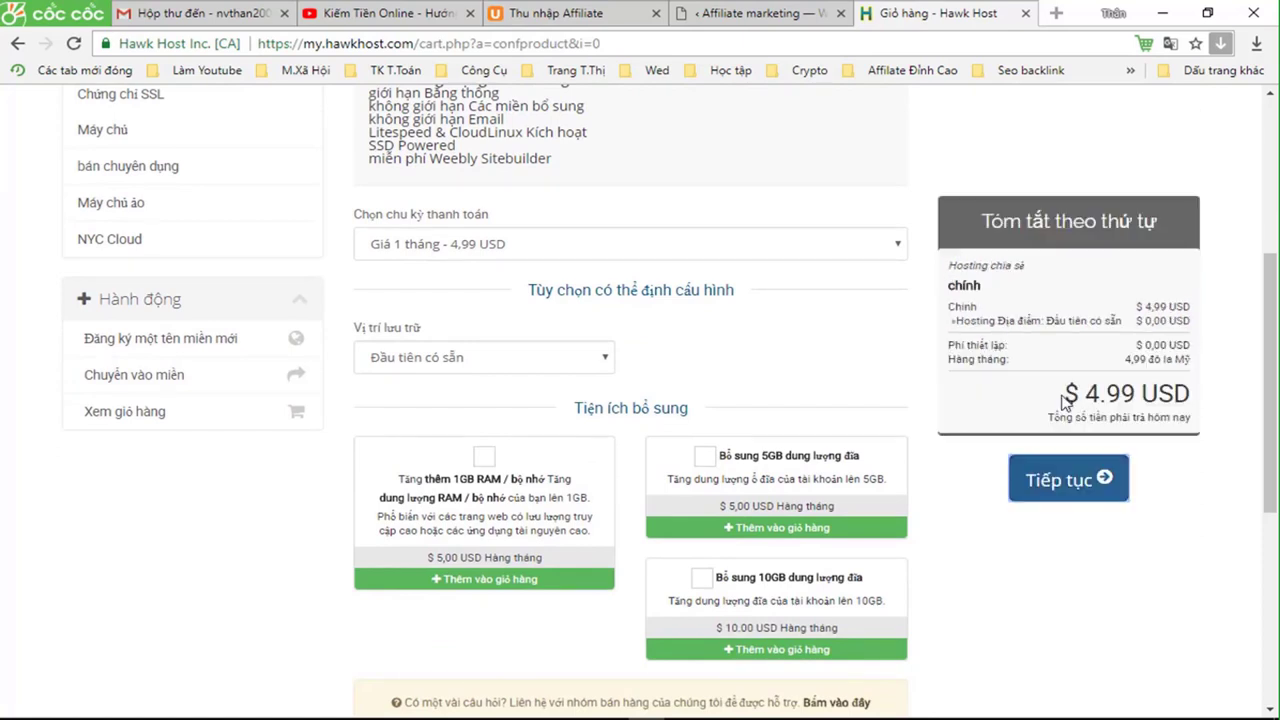
click(1050, 485)
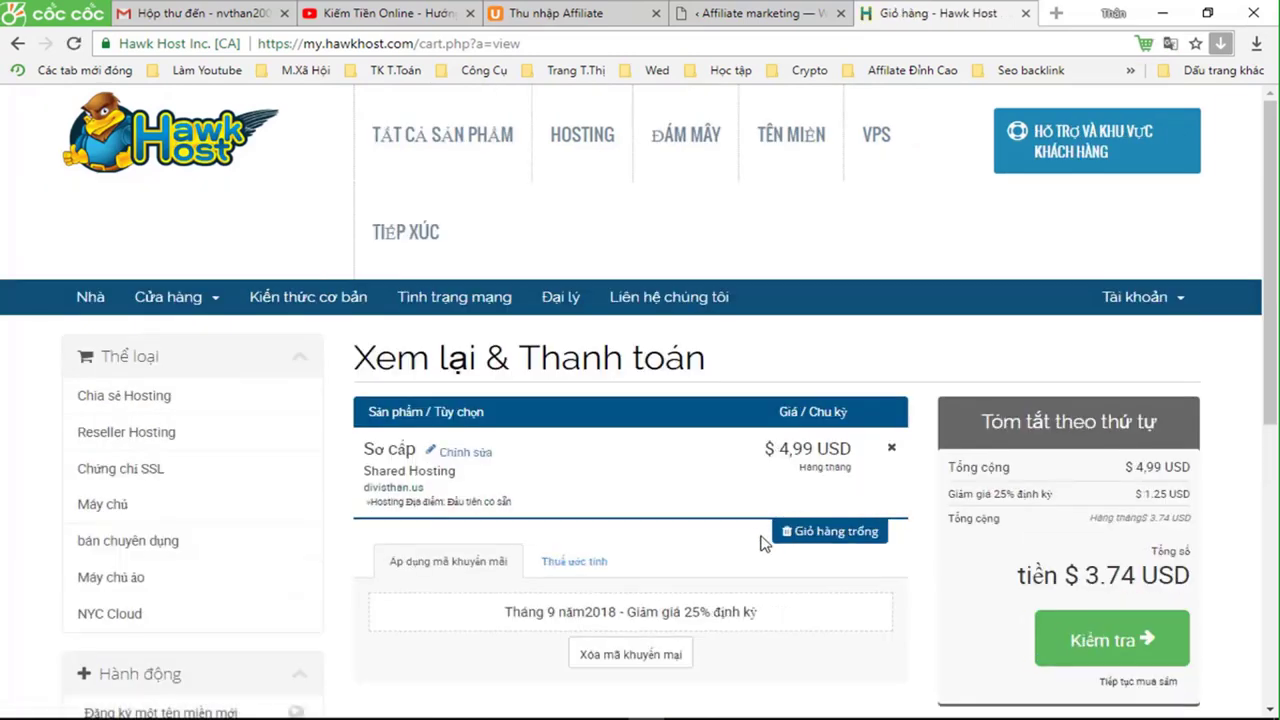
scroll(833, 627, down, 1)
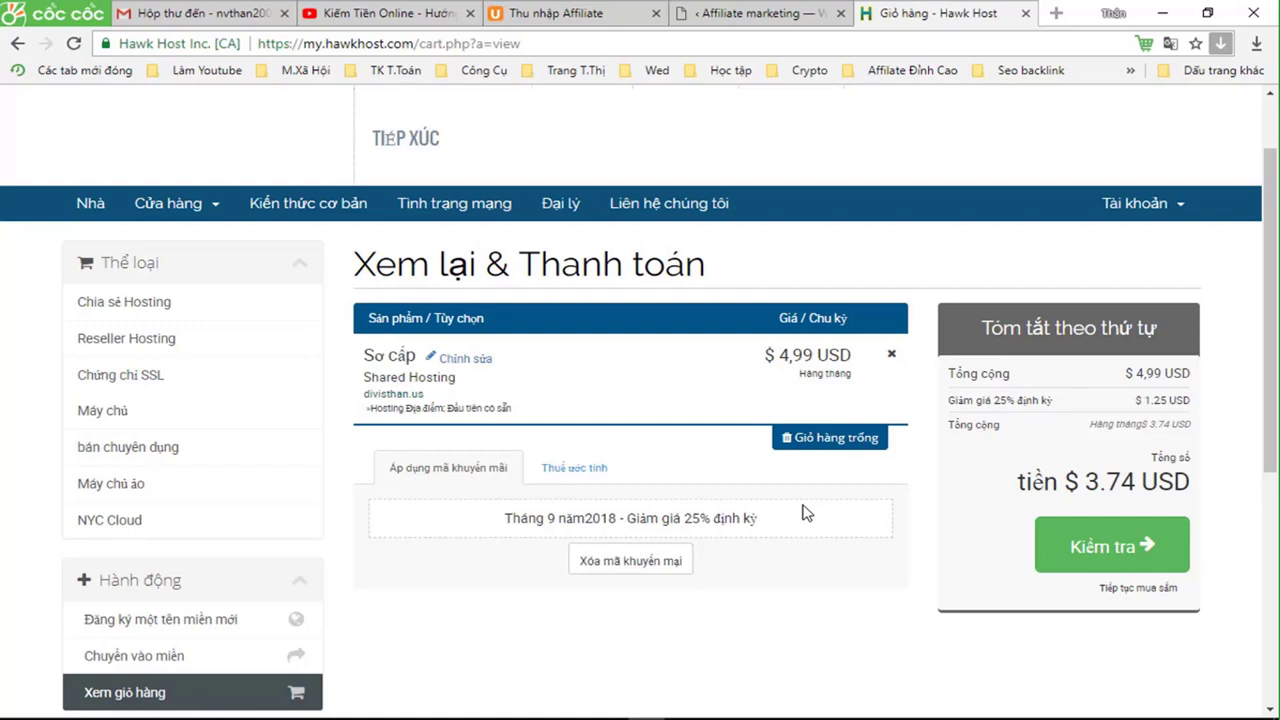
Proceed from the Review & Checkout page to the checkout form with the green 'Kiểm tra' button
click(1109, 557)
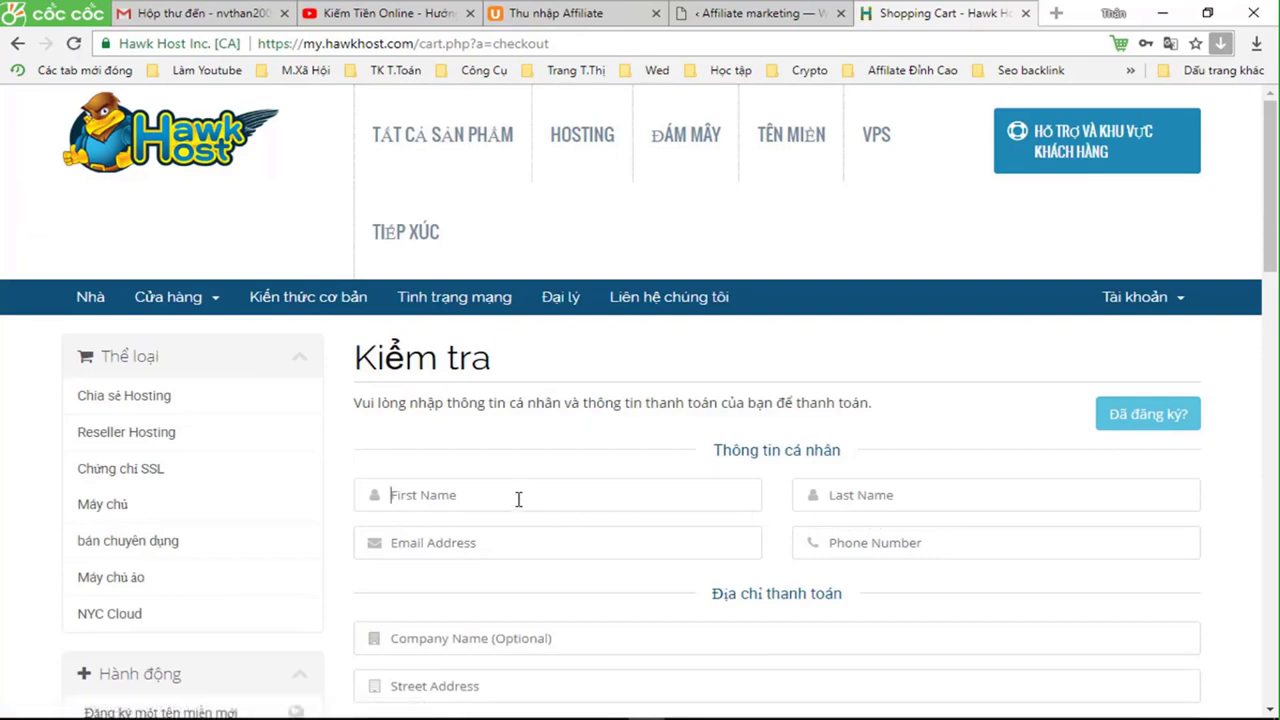
Enter the customer's first and last name, and pick the saved e-mail address from autofill
scroll(418, 495, down, 2)
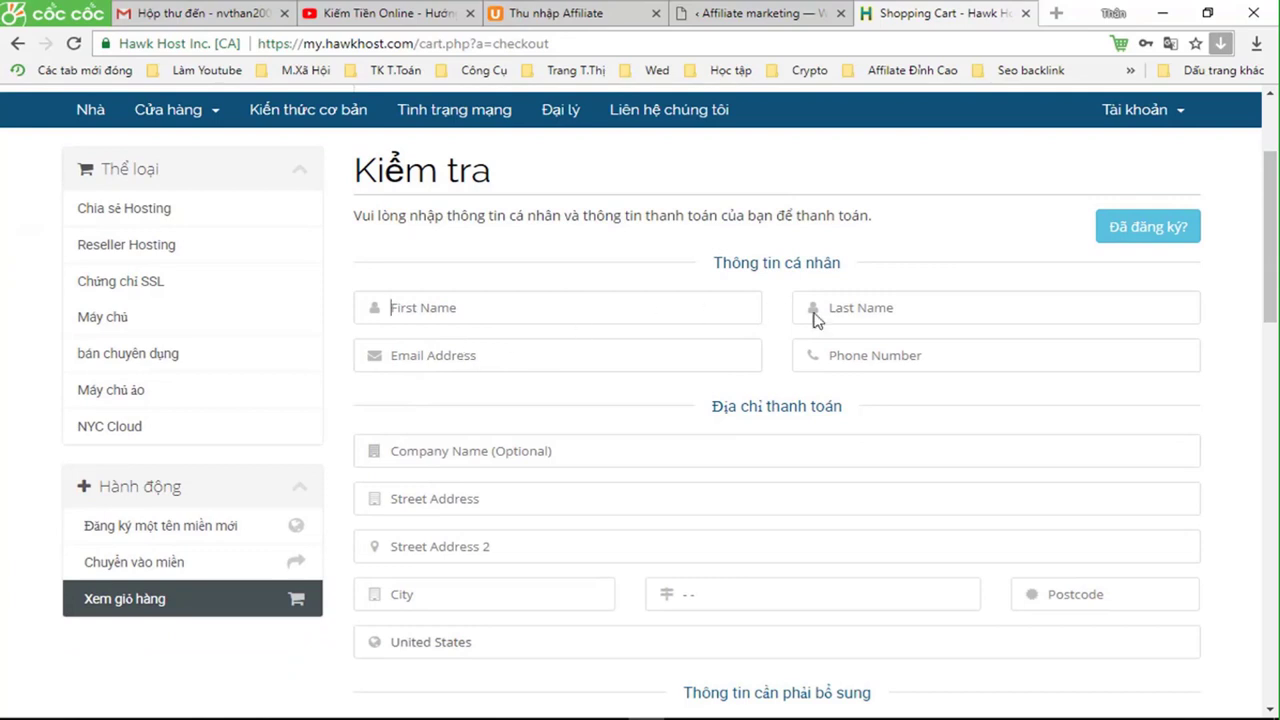
click(420, 305)
text(than)
click(871, 308)
text(nvtha)
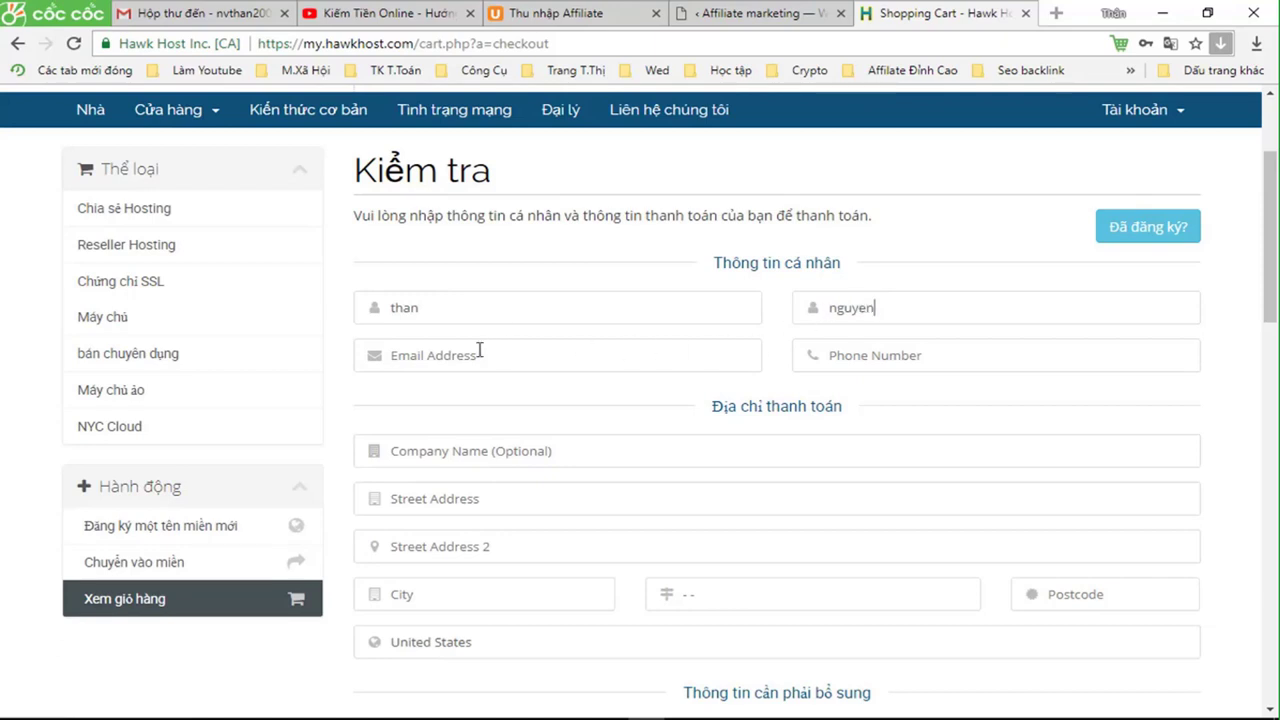
text(n)
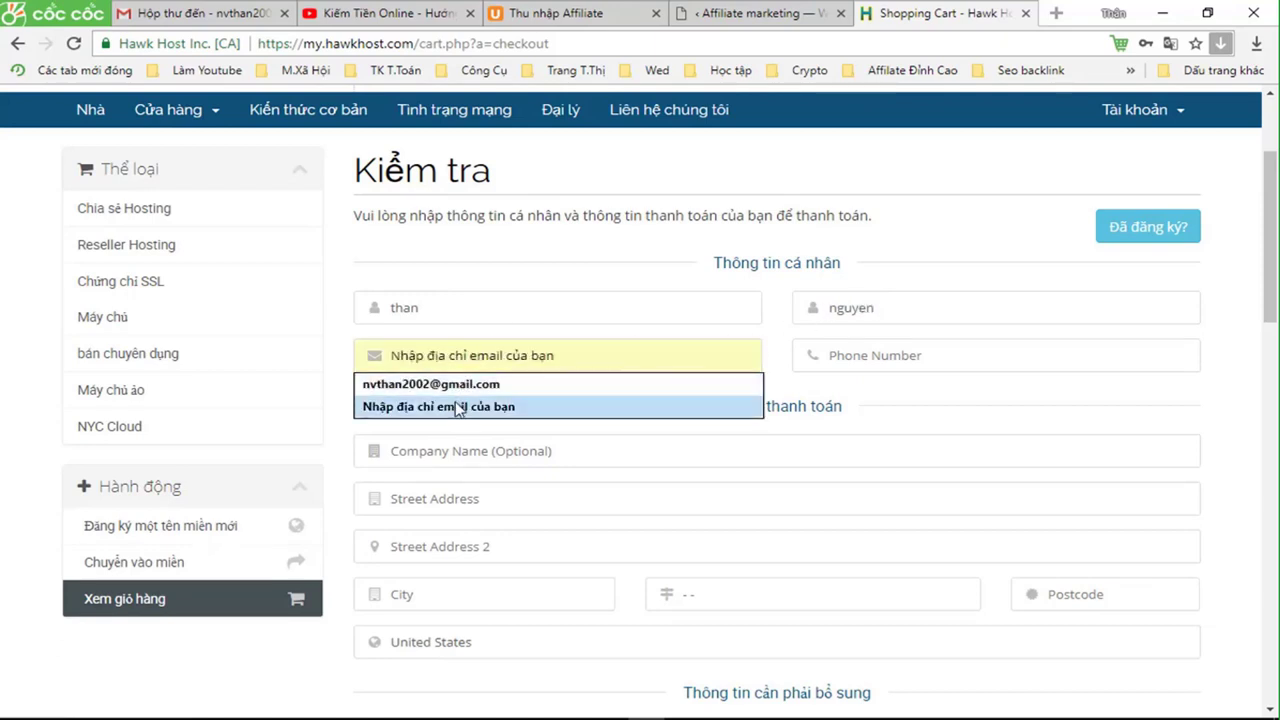
click(463, 389)
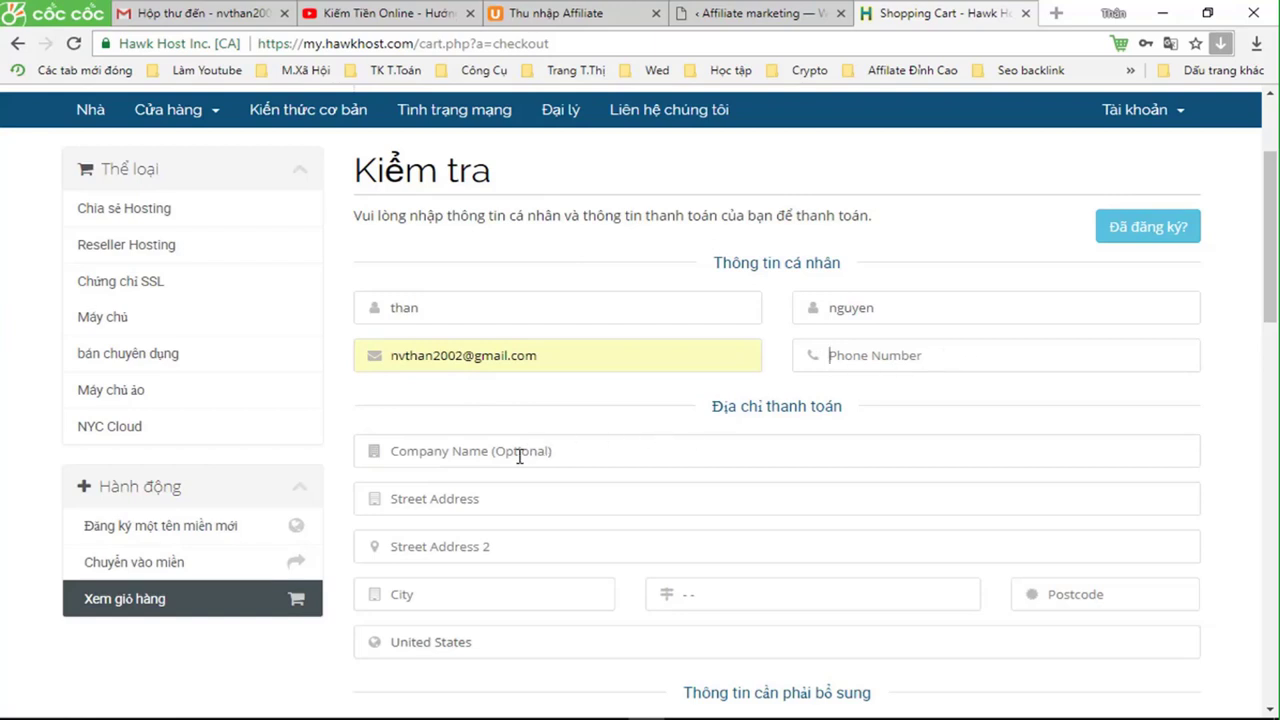
scroll(577, 446, down, 2)
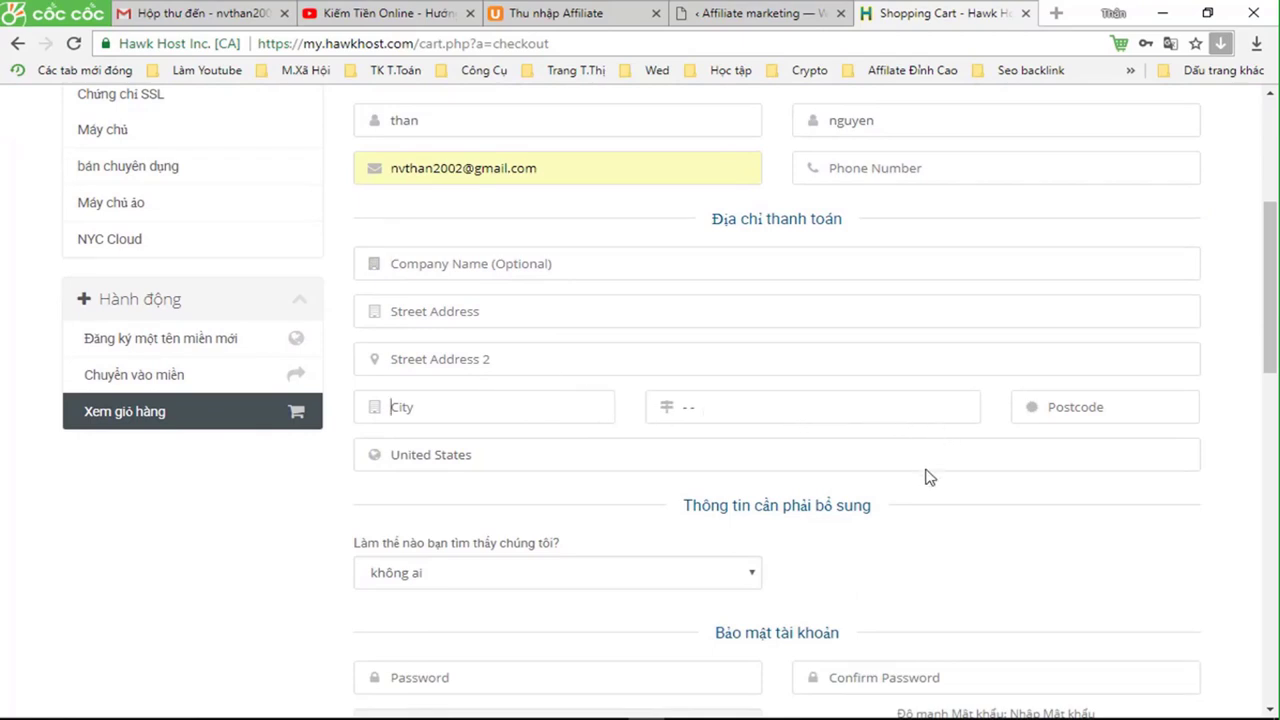
right_click(946, 499)
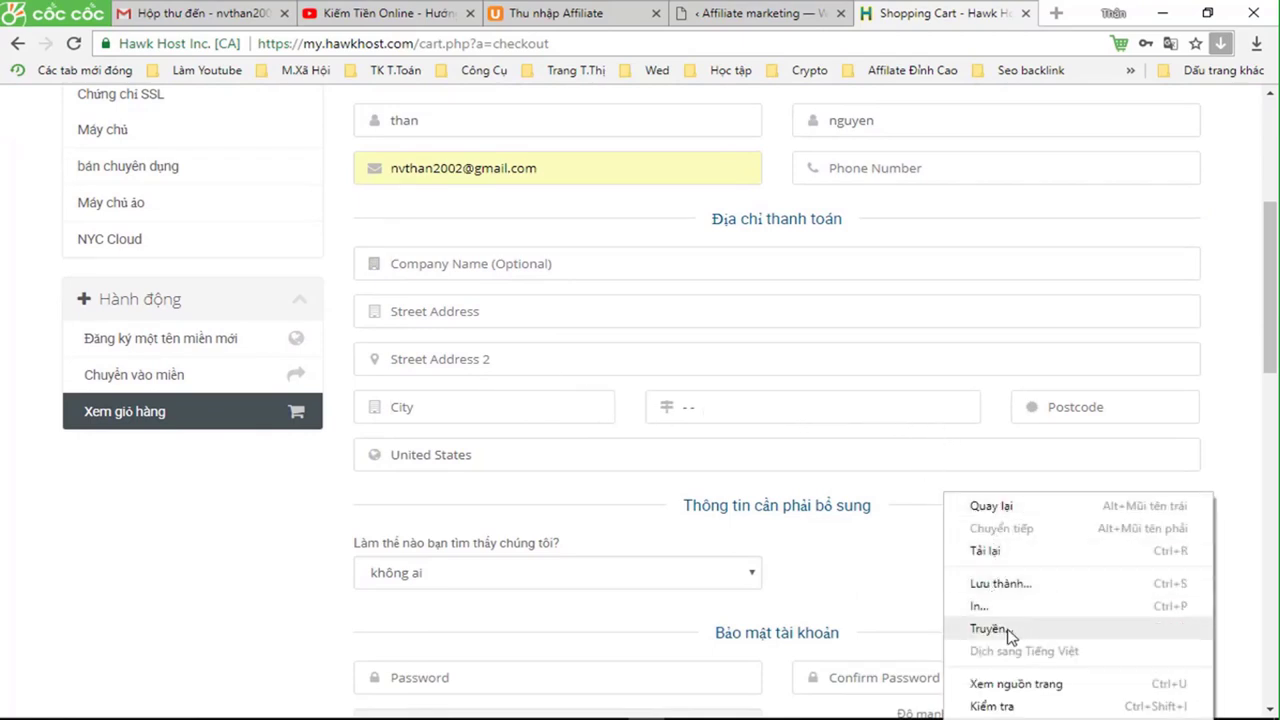
click(1170, 43)
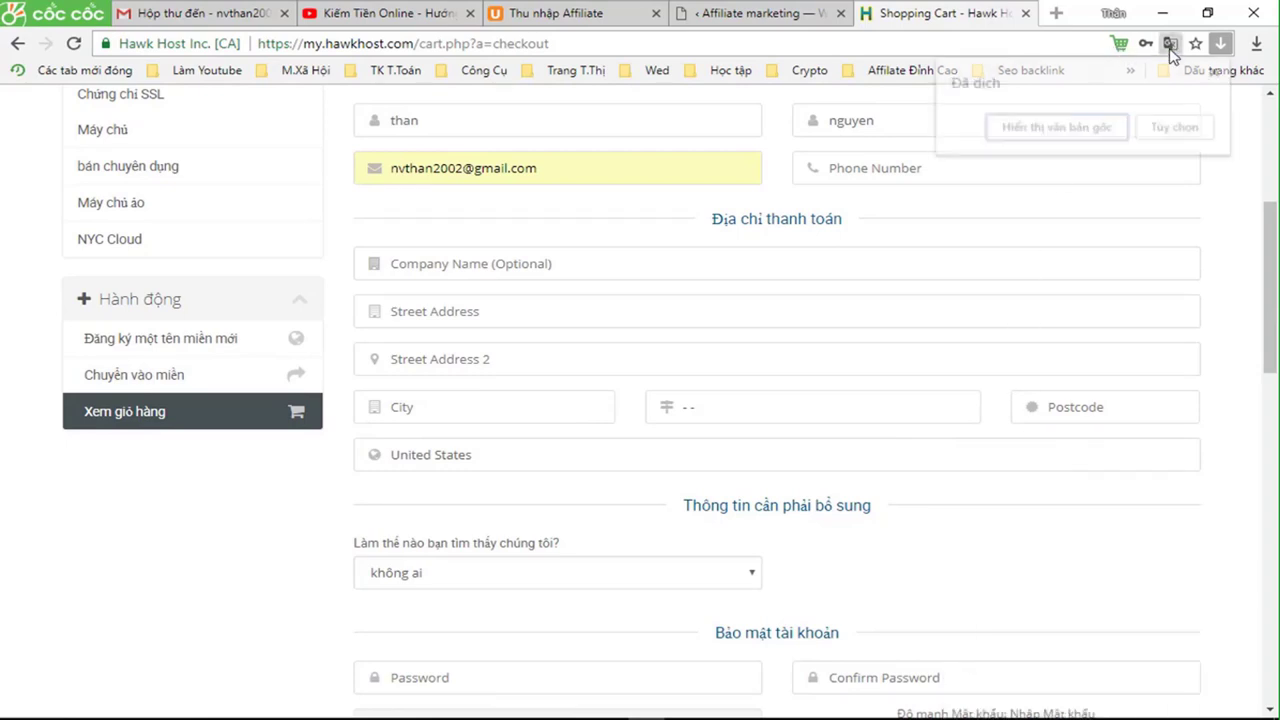
click(1066, 130)
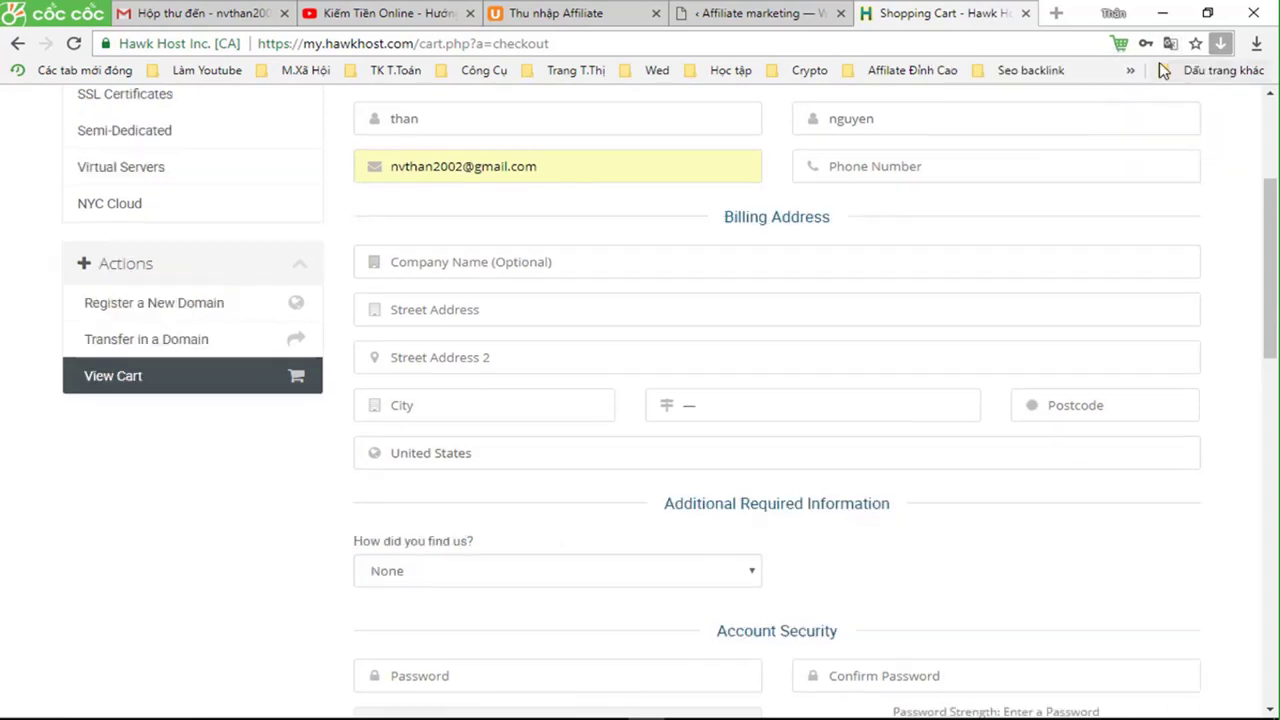
click(1170, 45)
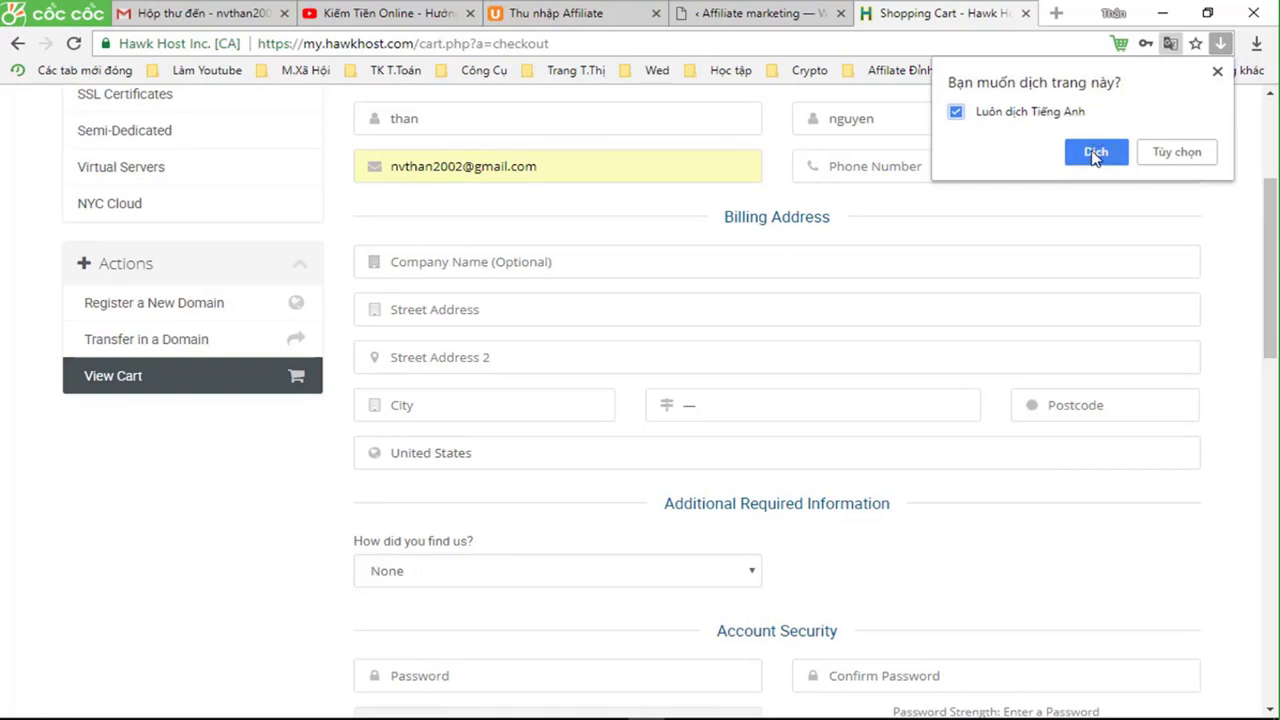
click(1095, 153)
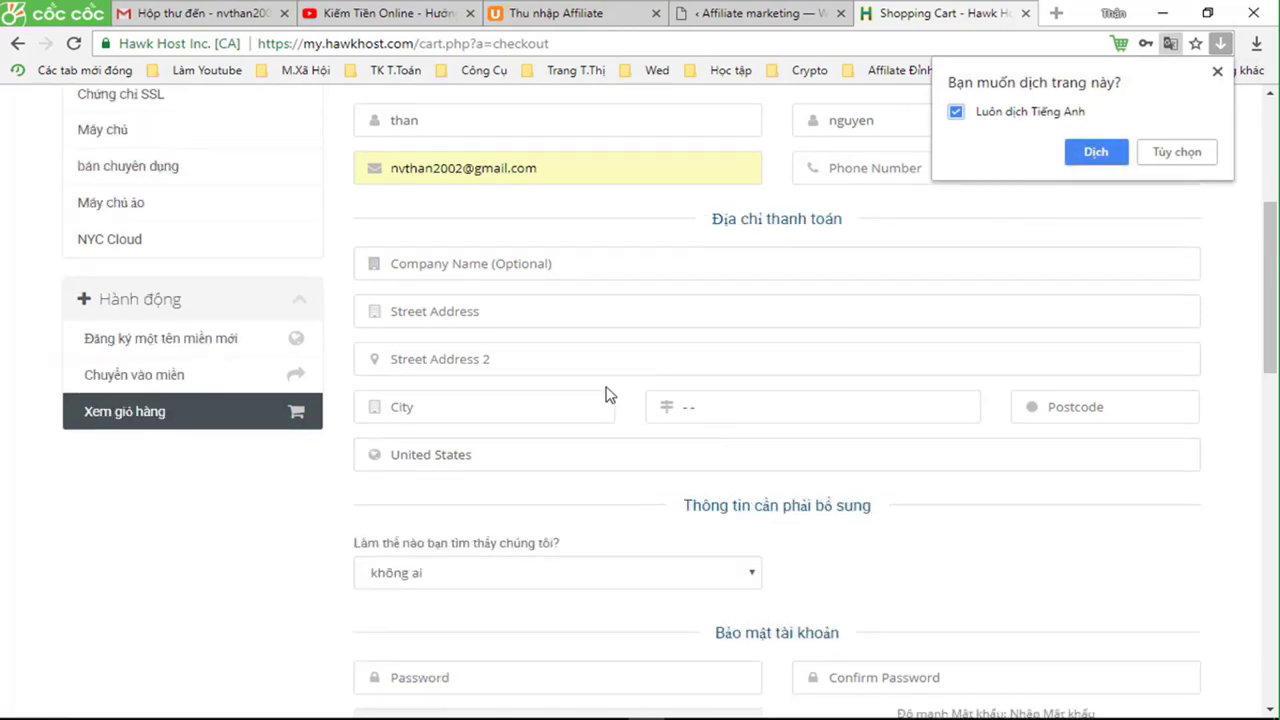
click(455, 362)
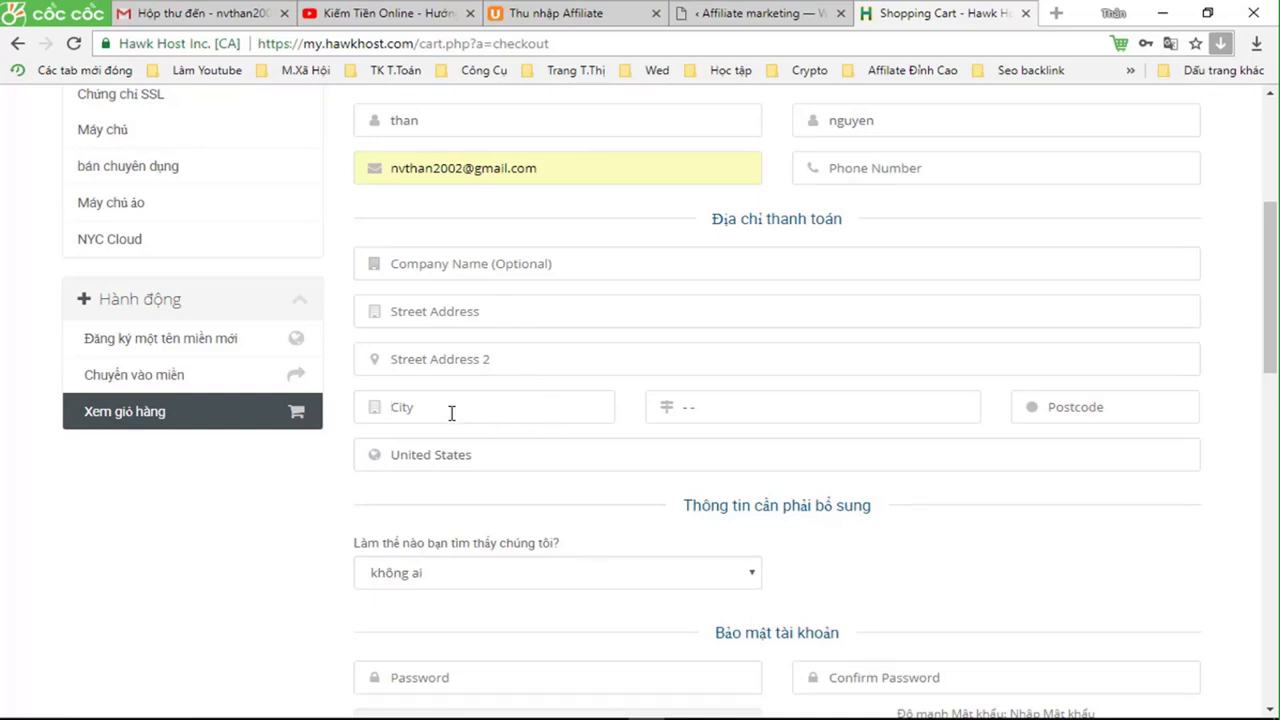
Open the billing State dropdown and scroll through the list of US states
click(1113, 408)
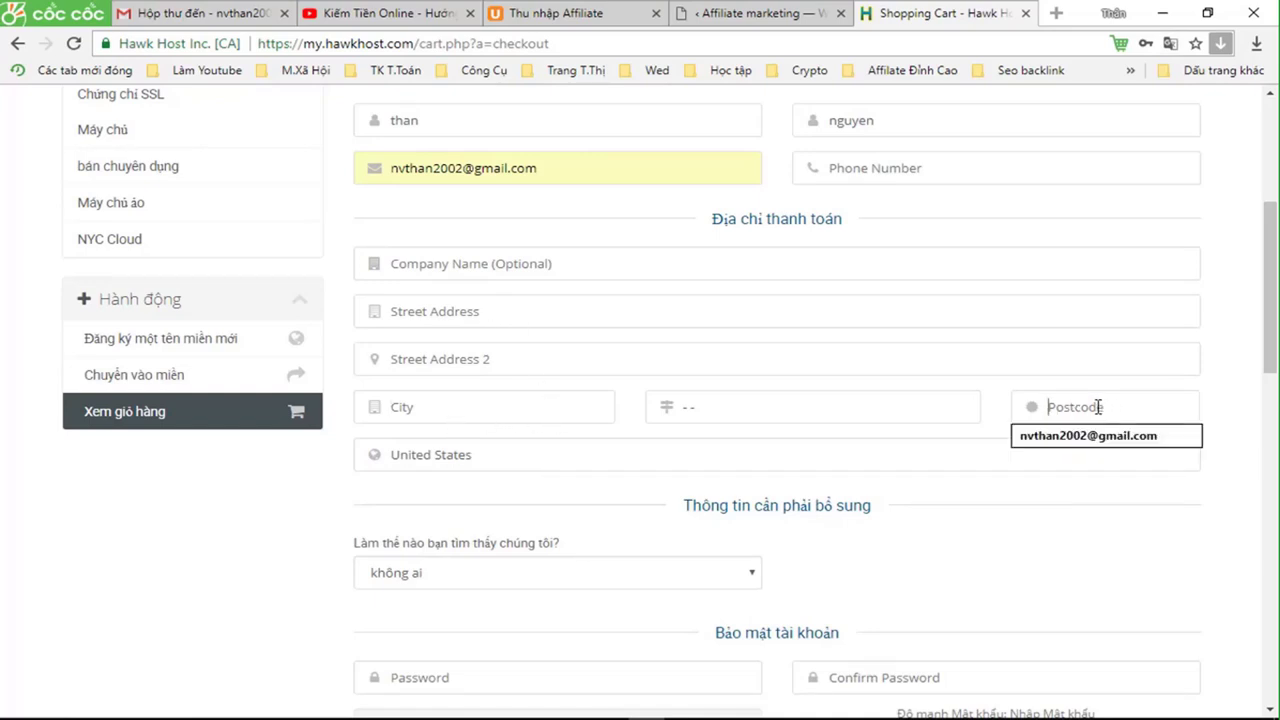
click(758, 418)
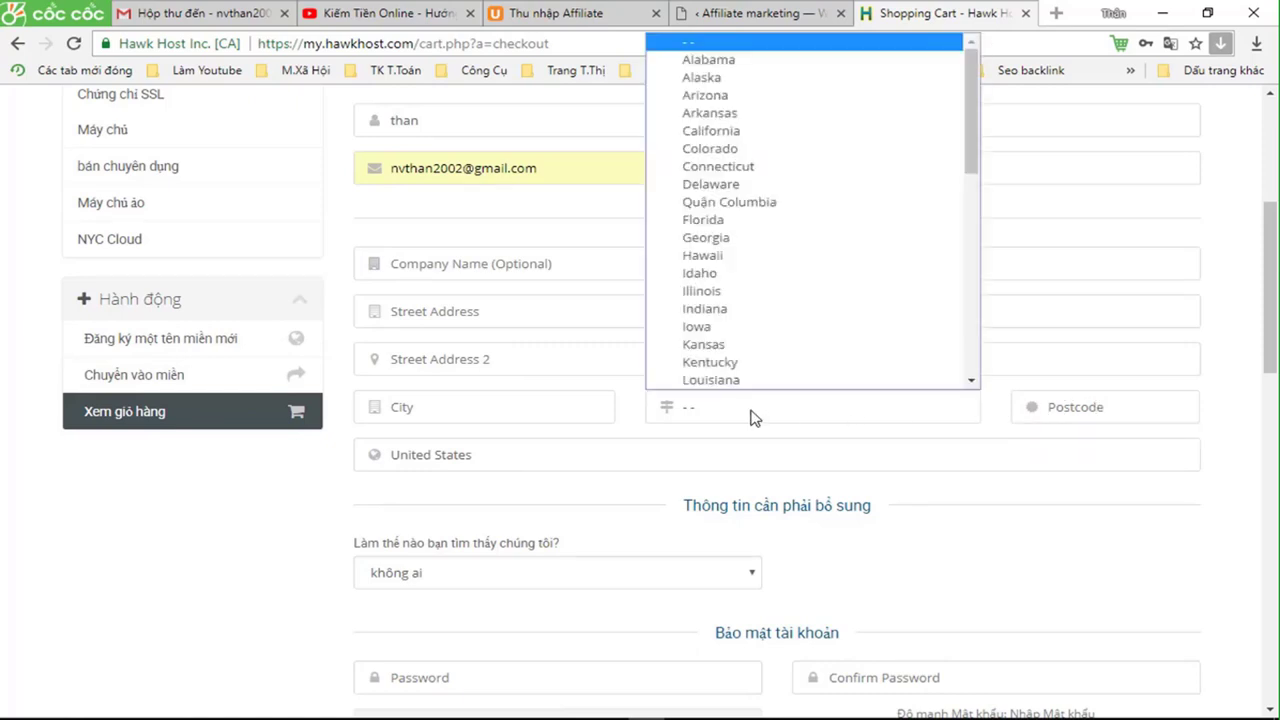
click(753, 418)
click(702, 414)
scroll(730, 350, down, 10)
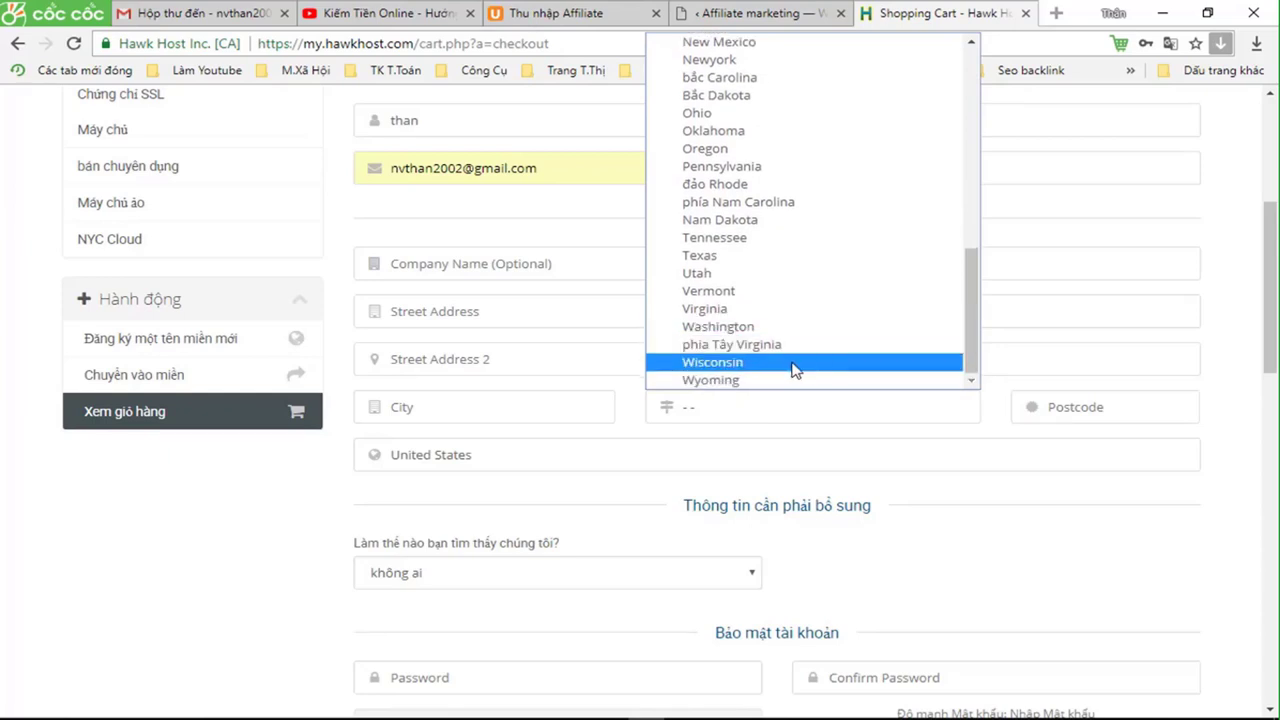
scroll(785, 368, up, 4)
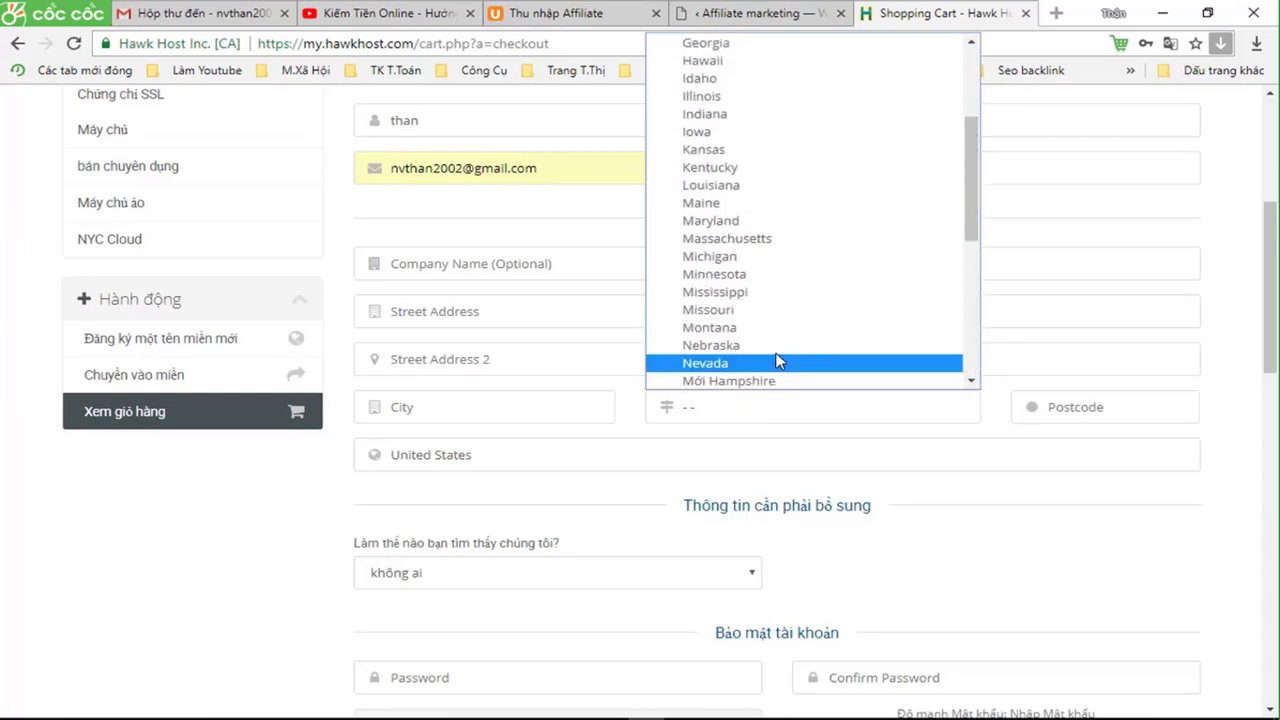
scroll(785, 353, up, 4)
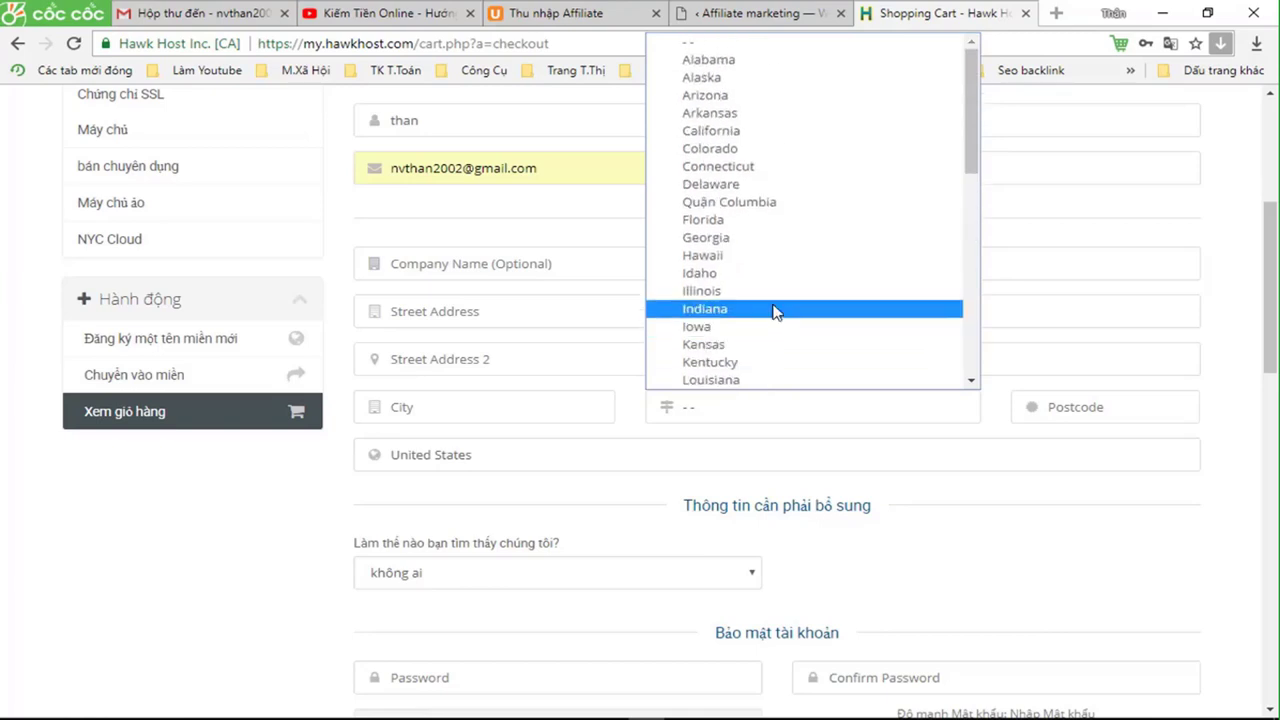
scroll(770, 278, down, 10)
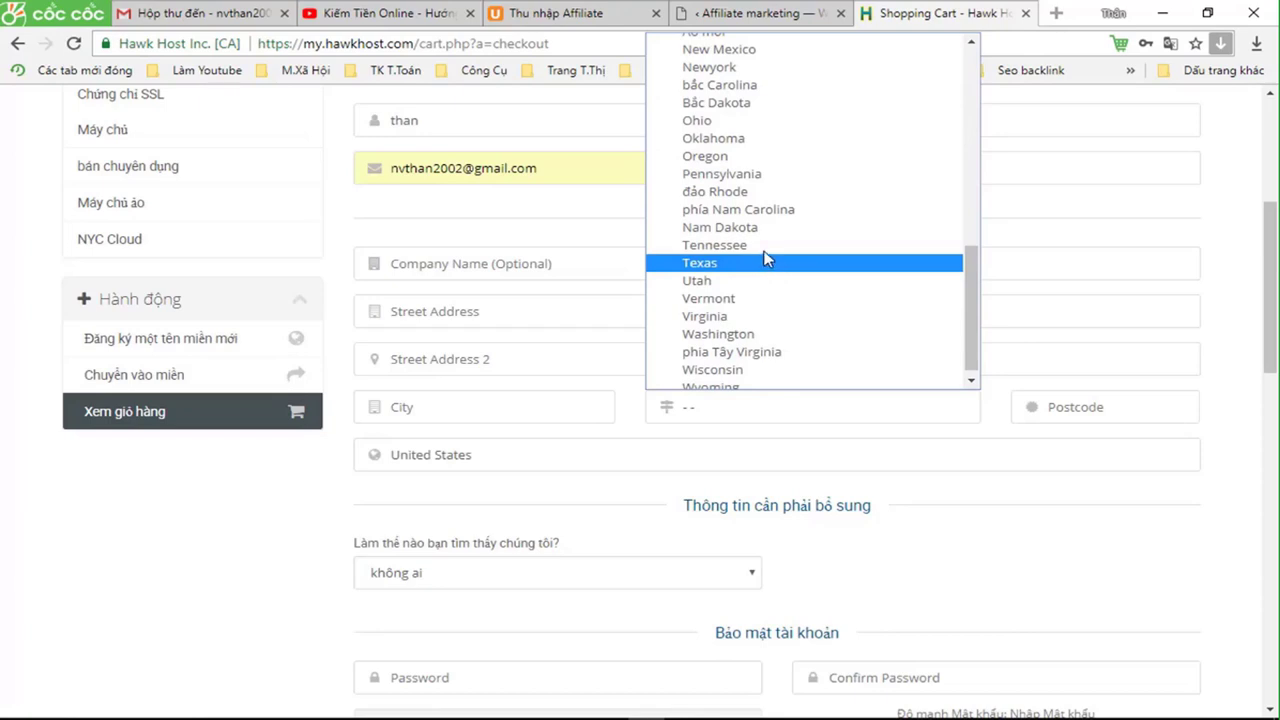
scroll(765, 238, up, 3)
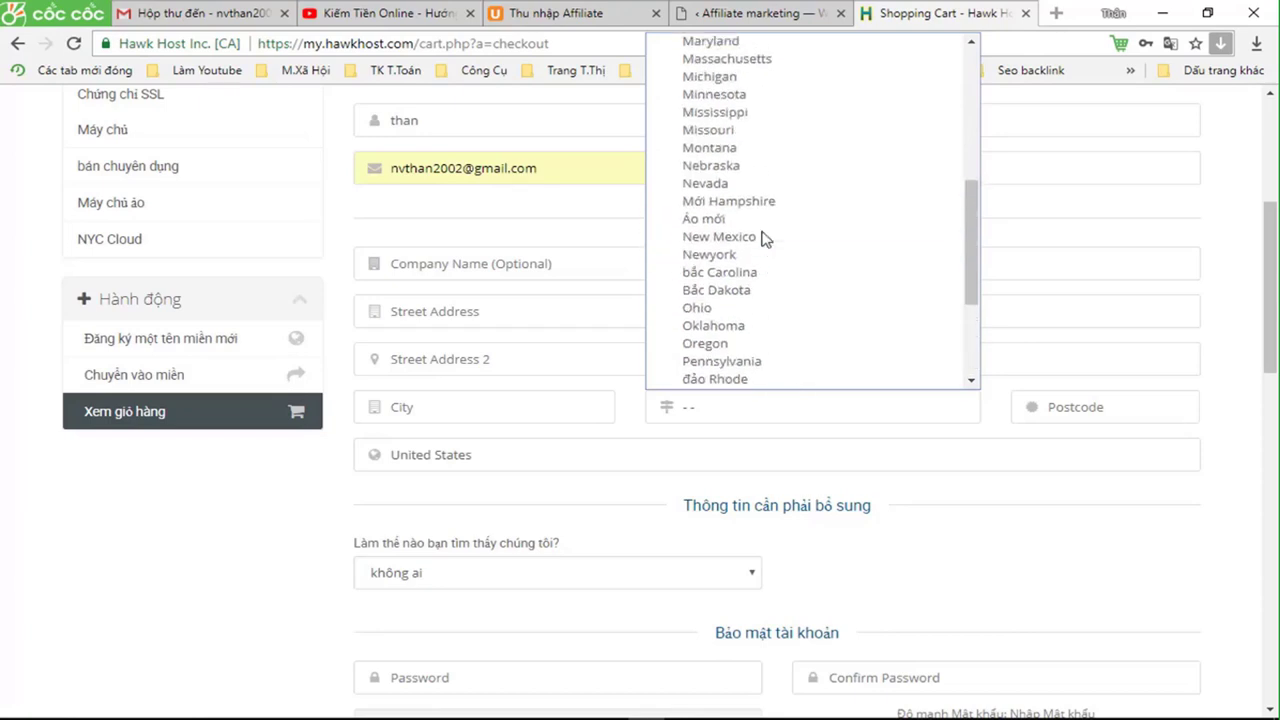
scroll(765, 238, down, 3)
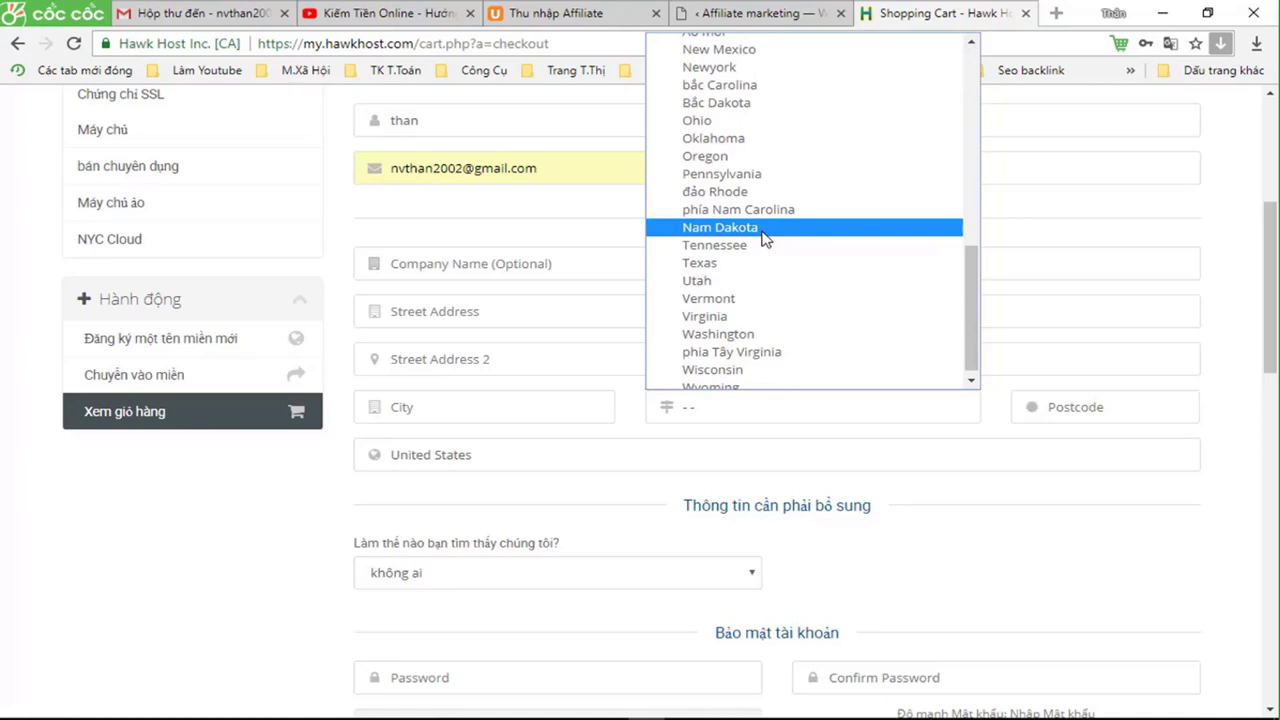
scroll(765, 238, down, 1)
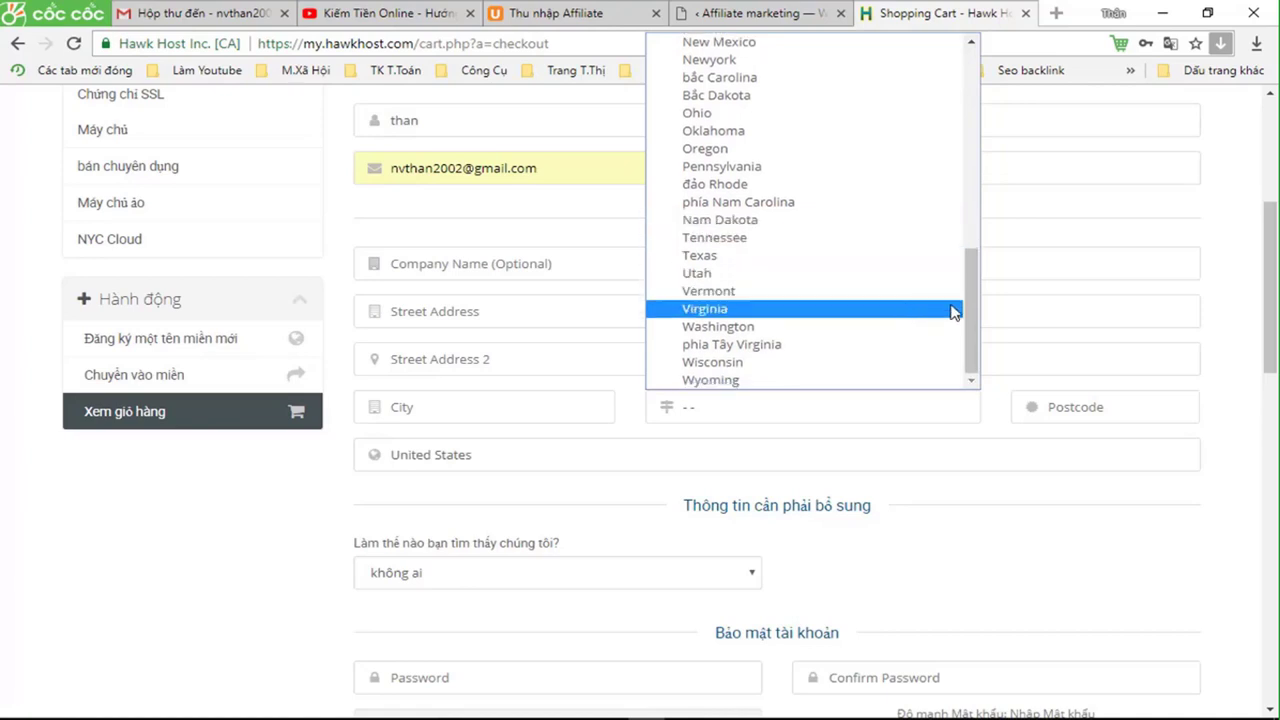
drag(972, 43, 970, 50)
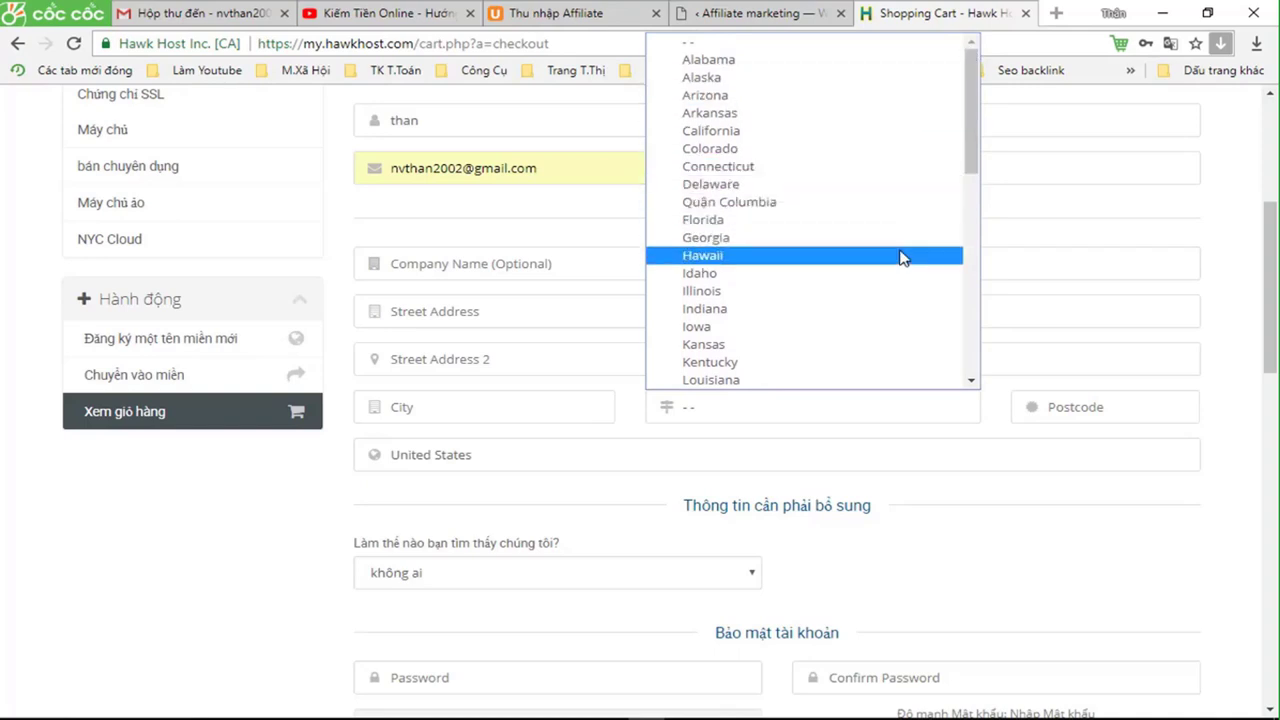
scroll(903, 285, down, 2)
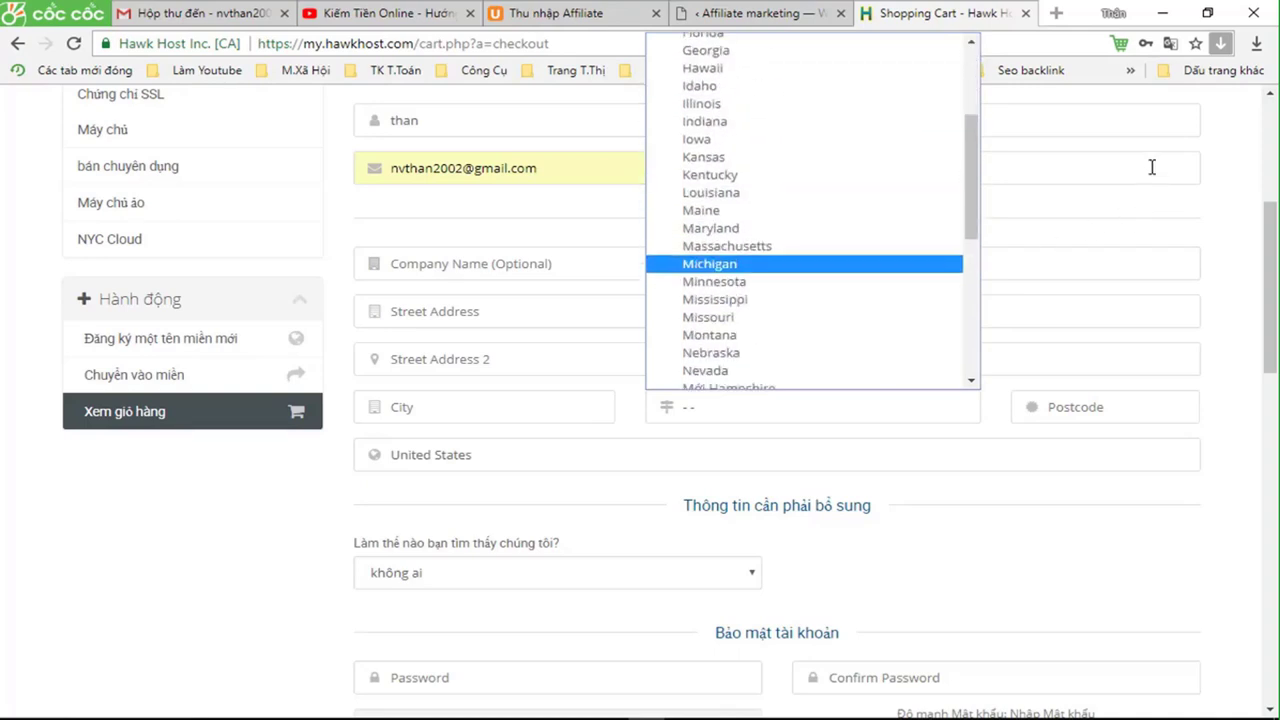
Switch the page to its original English, then back to the Vietnamese translation
click(1172, 50)
click(1172, 50)
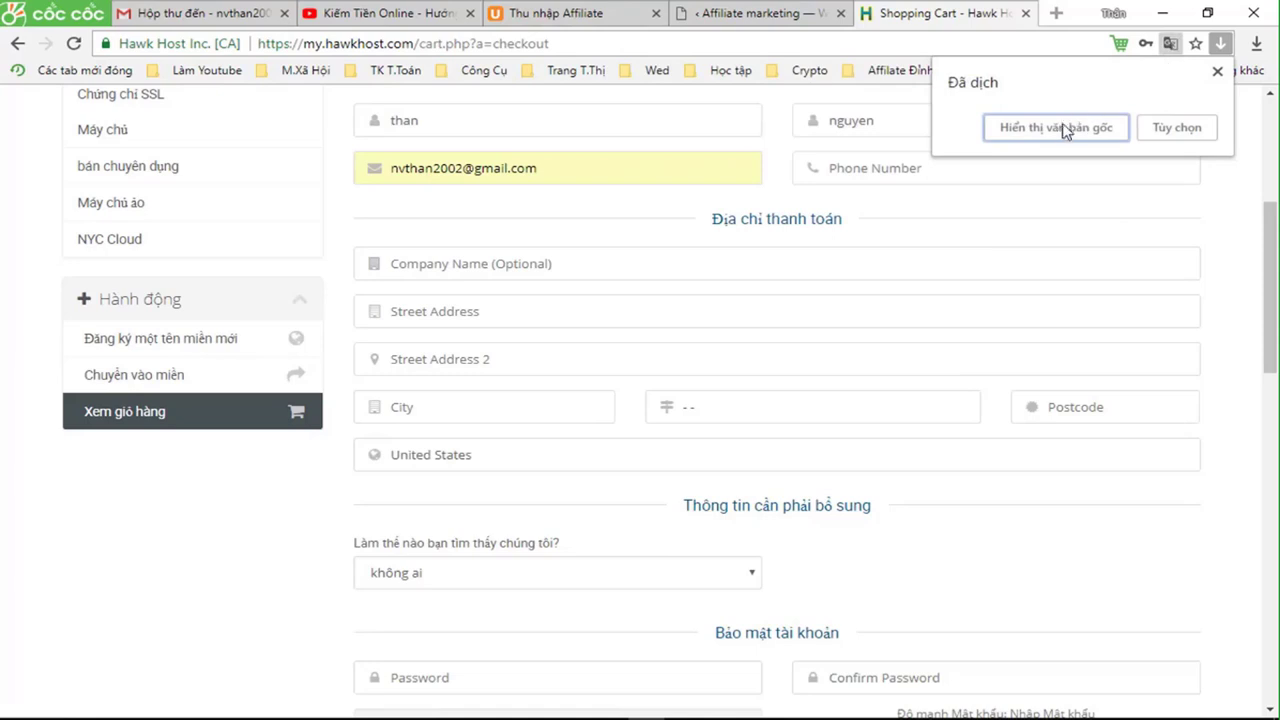
click(1064, 128)
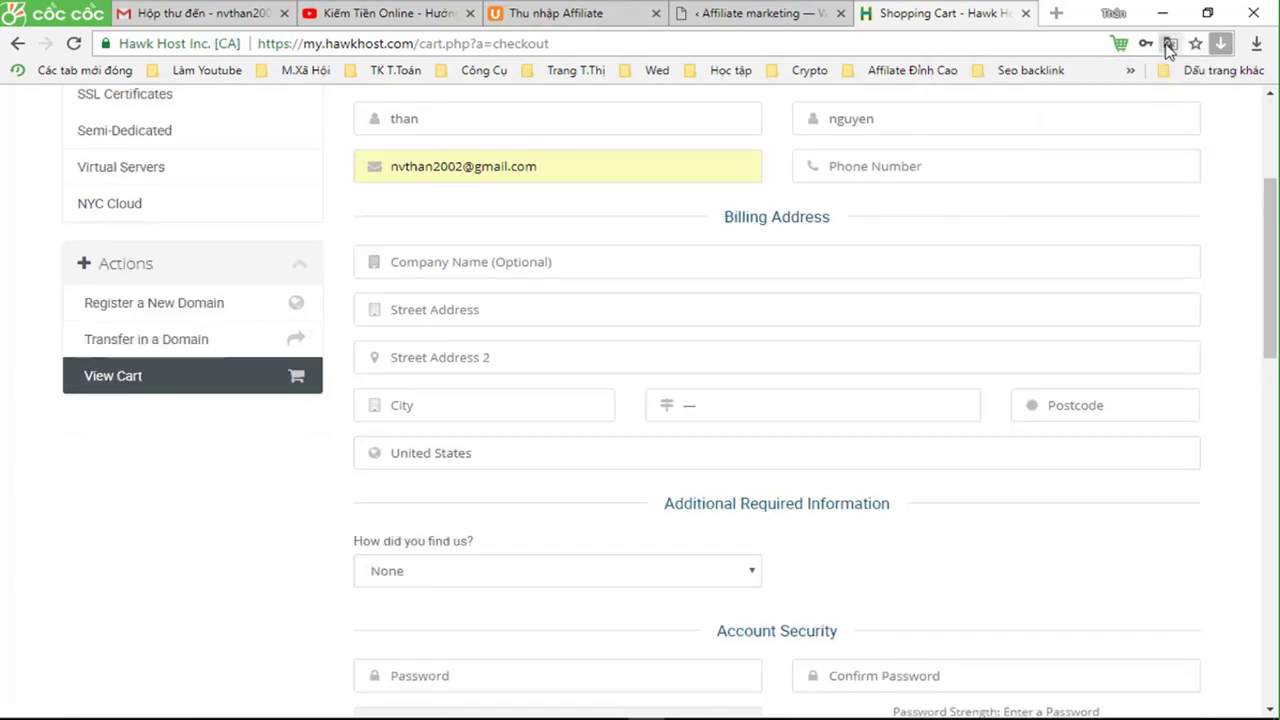
click(1170, 43)
click(1092, 152)
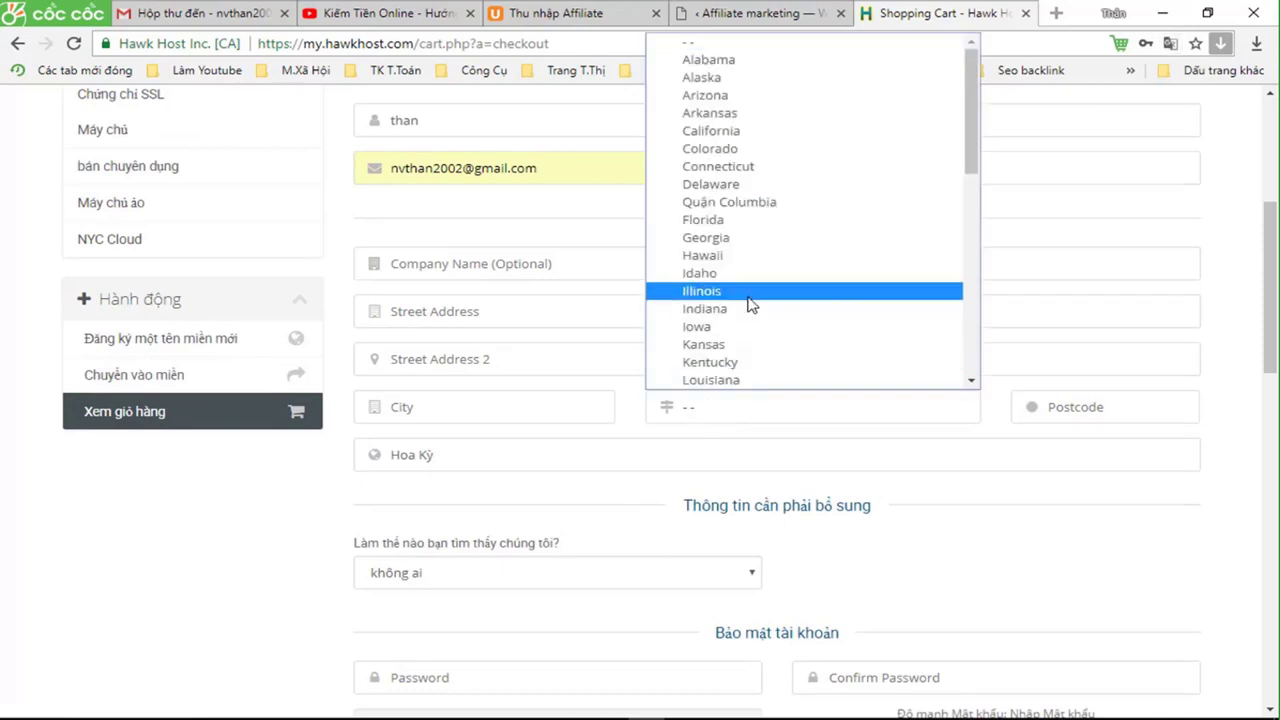
Scroll the state list and choose New Mexico as the billing state
scroll(751, 304, down, 4)
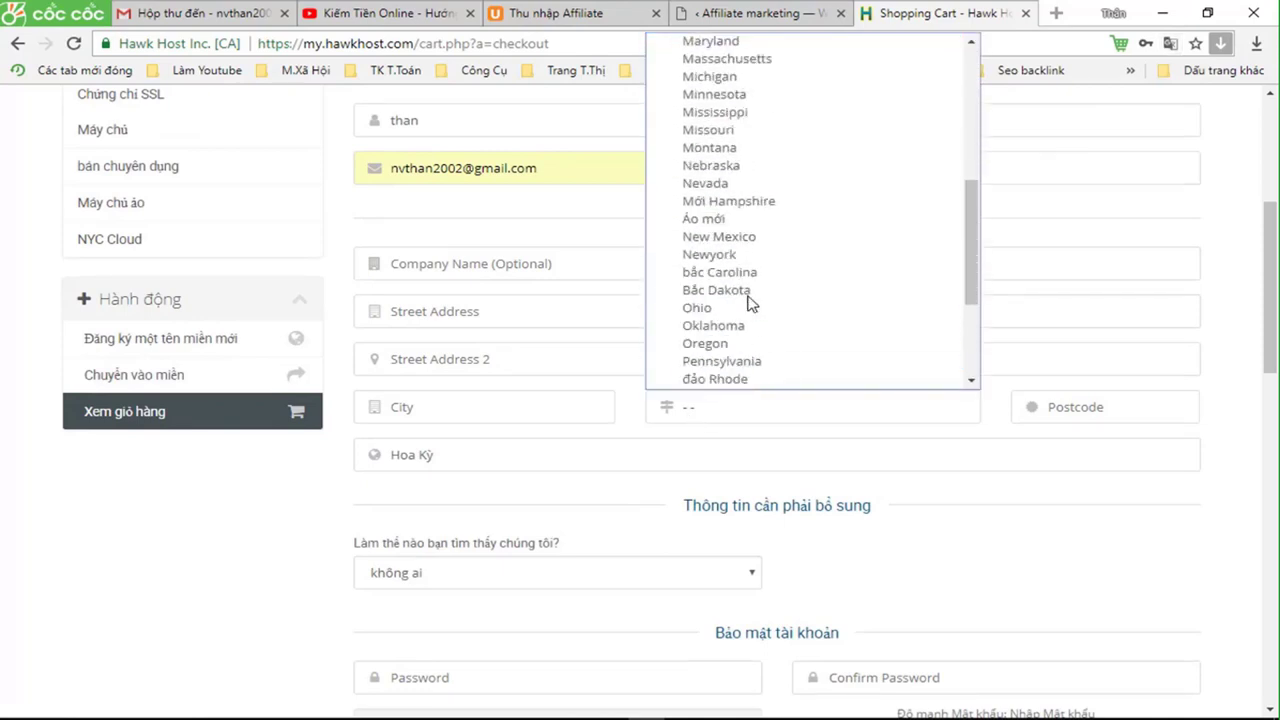
scroll(751, 304, down, 2)
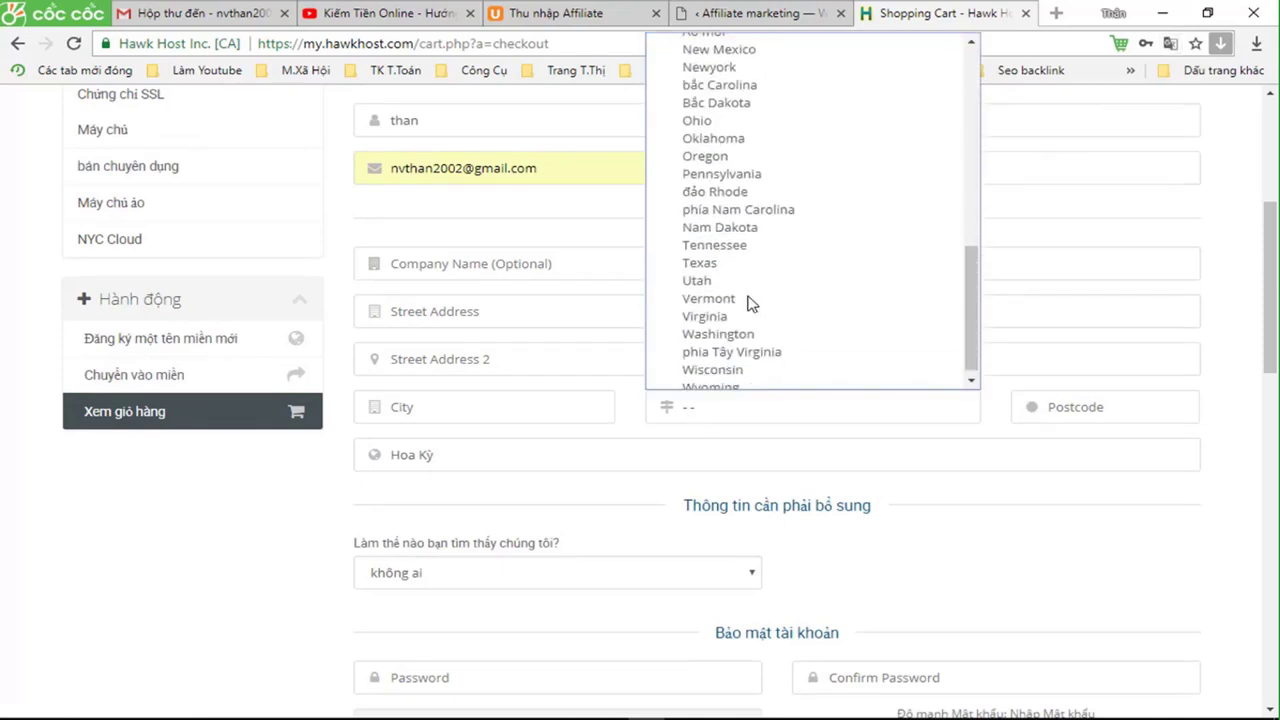
scroll(751, 304, down, 1)
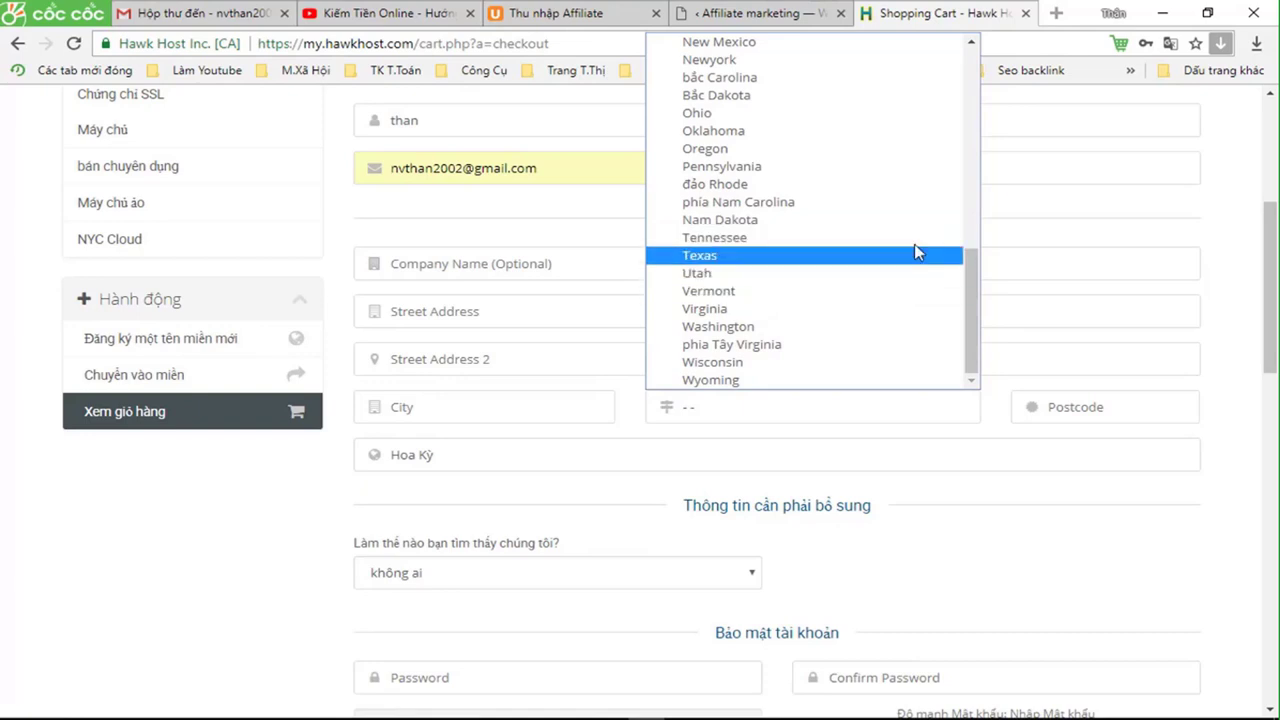
click(972, 48)
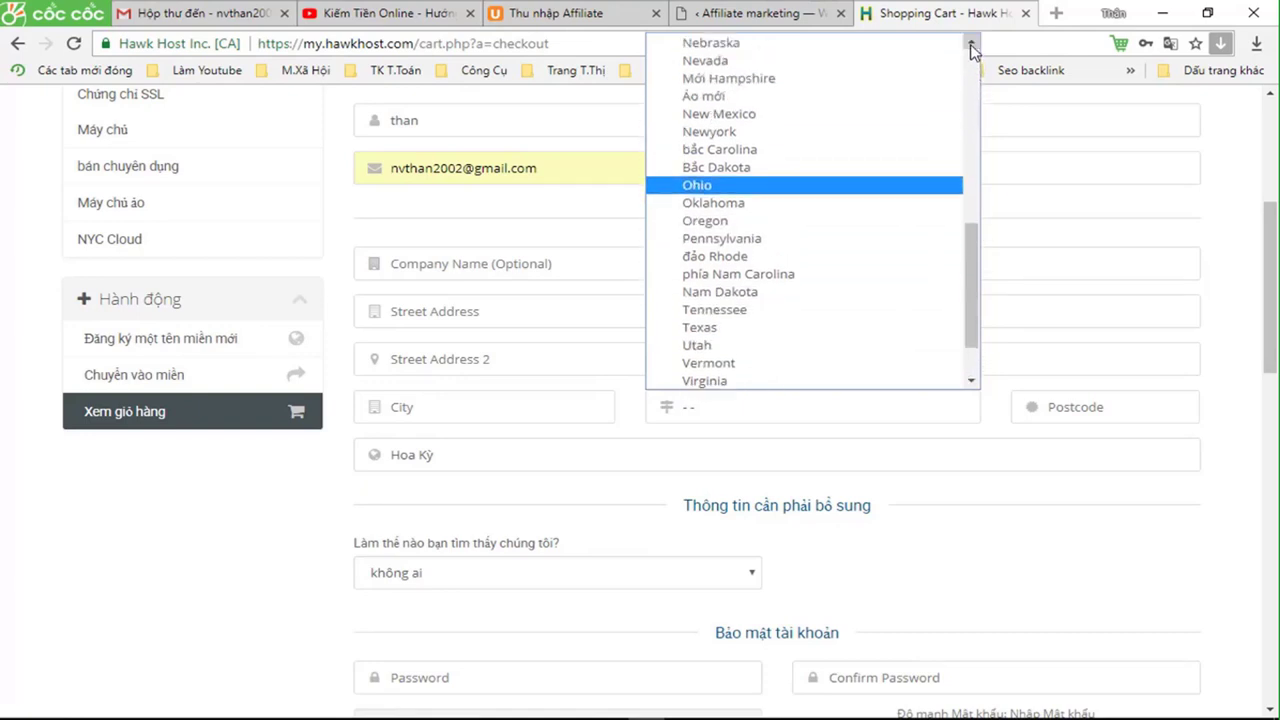
drag(972, 48, 972, 48)
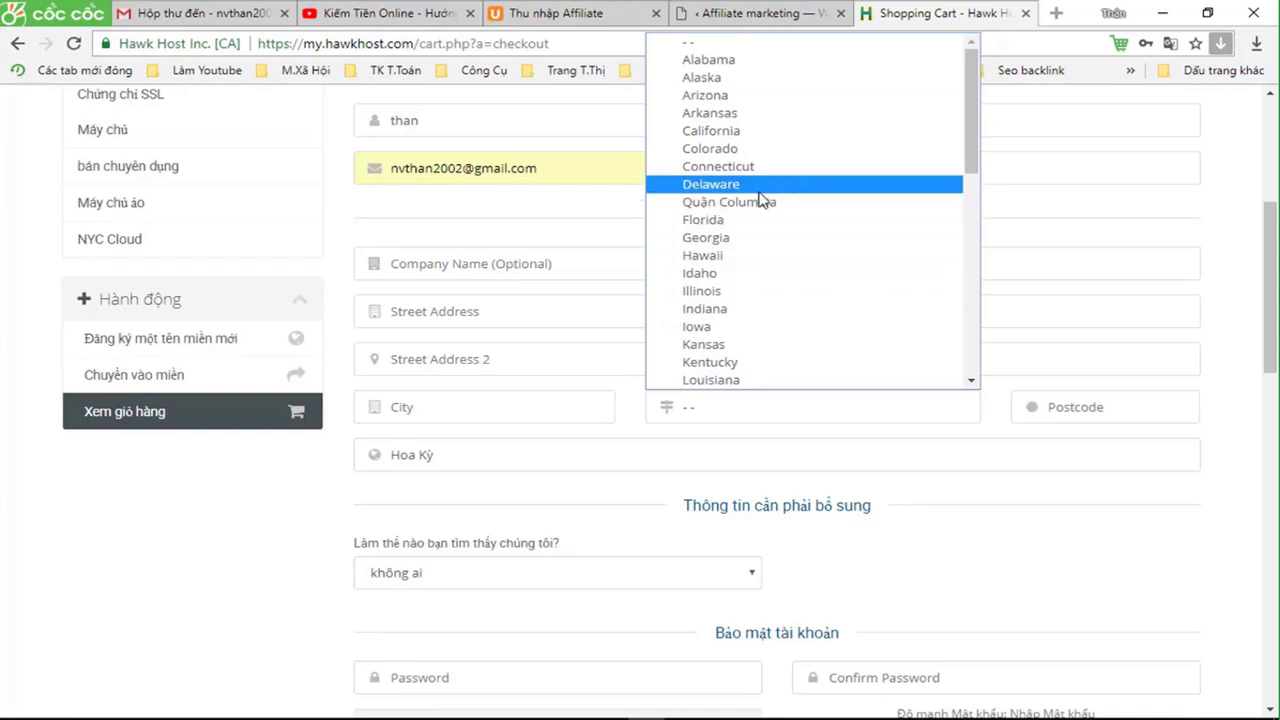
scroll(752, 168, down, 5)
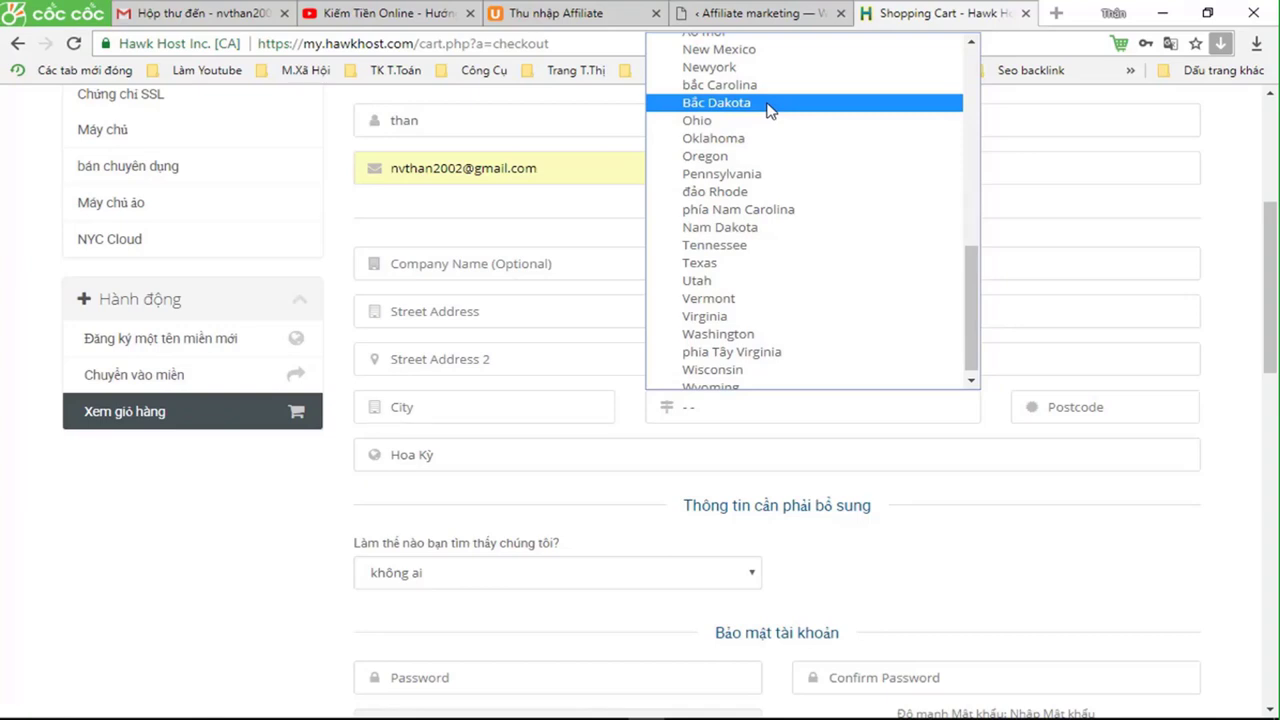
click(775, 50)
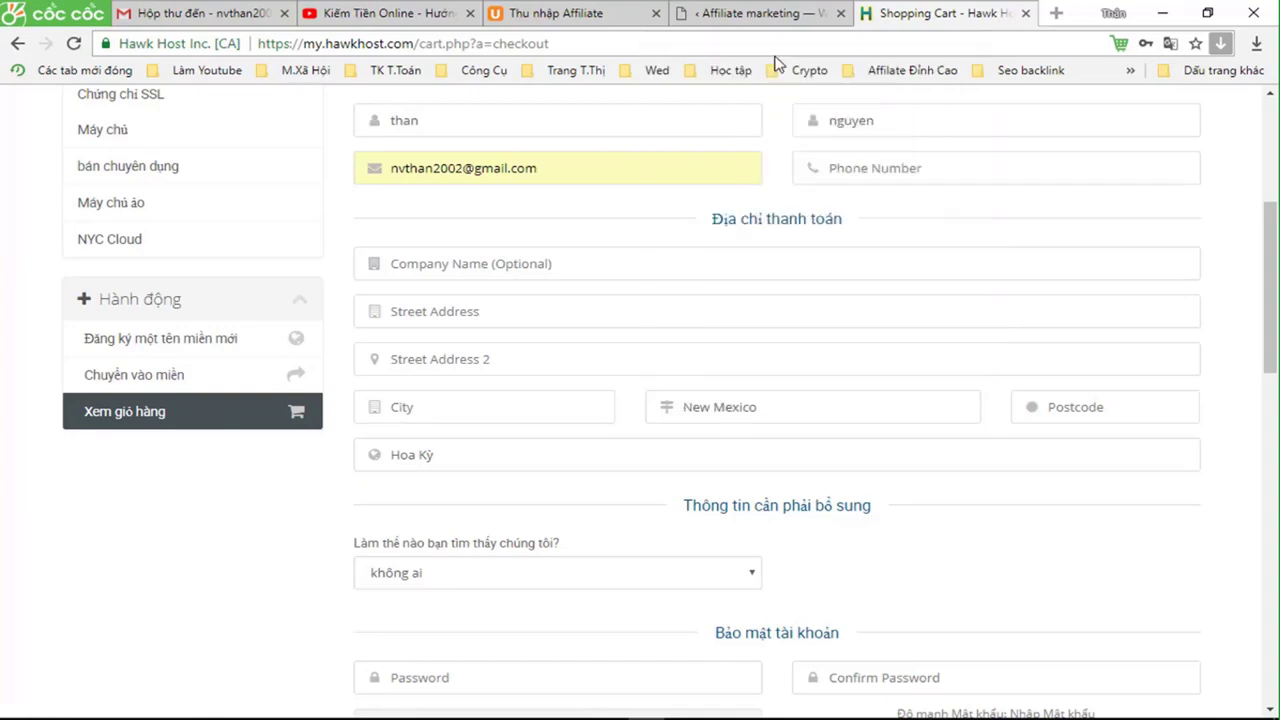
Autofill street, city and postcode from the saved address, keeping the referral answer 'không ai'
click(473, 401)
click(437, 433)
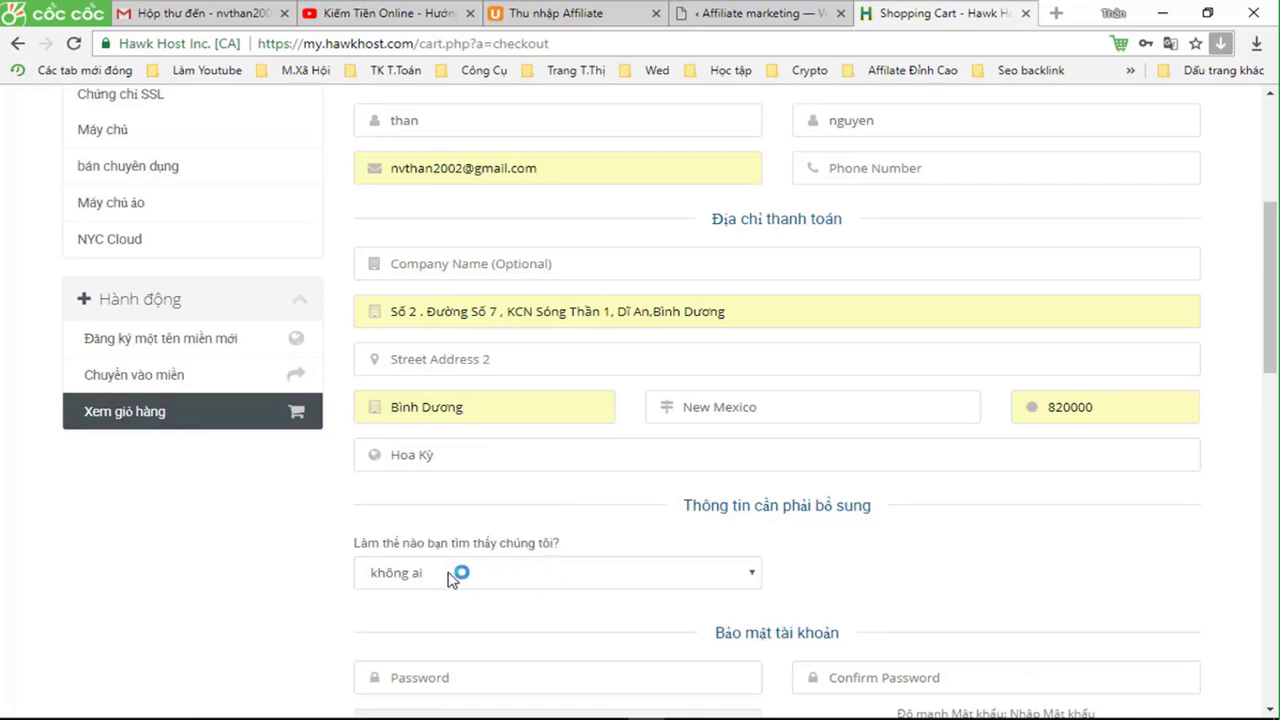
click(545, 572)
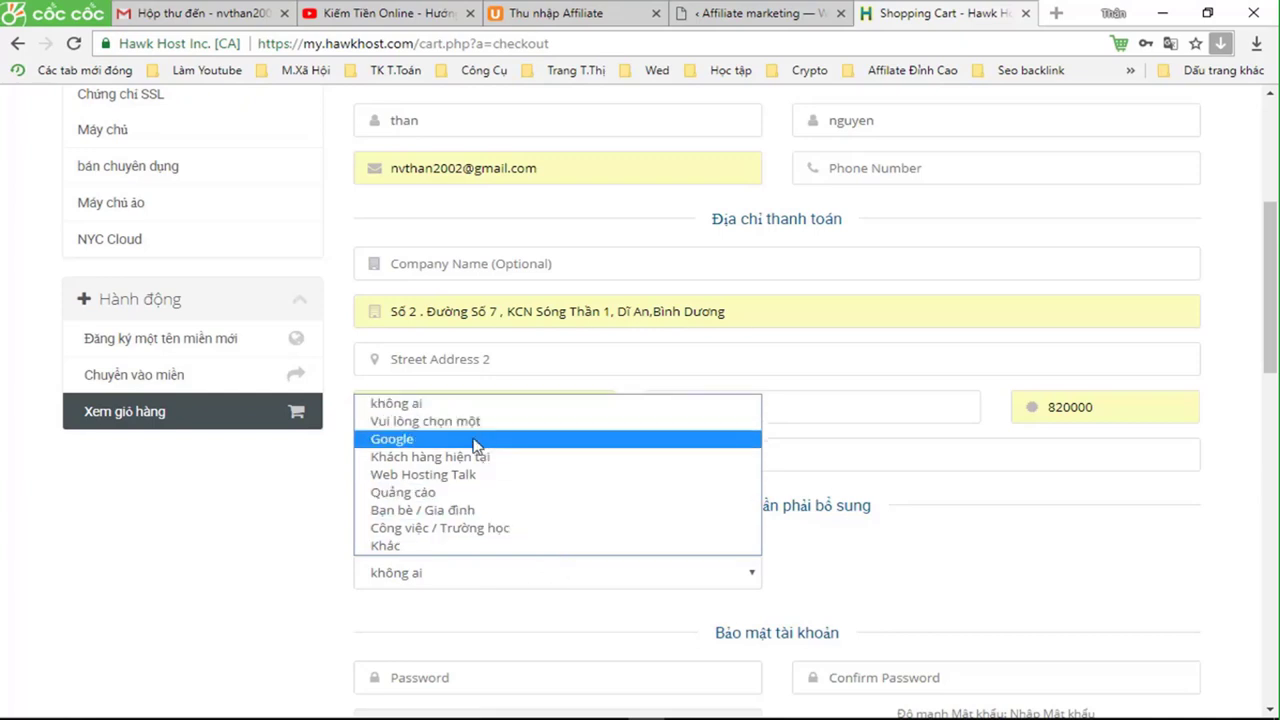
click(284, 510)
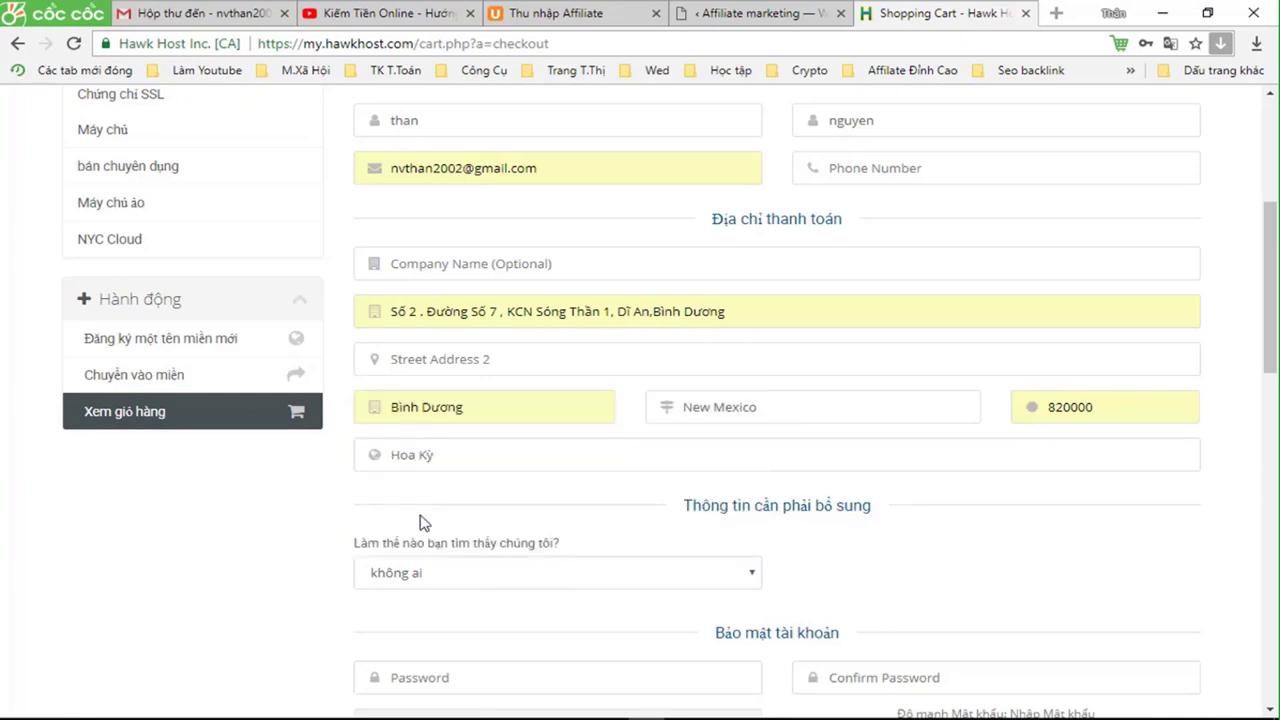
Move down to the account Password and Confirm Password fields
scroll(640, 565, down, 2)
click(441, 493)
click(894, 484)
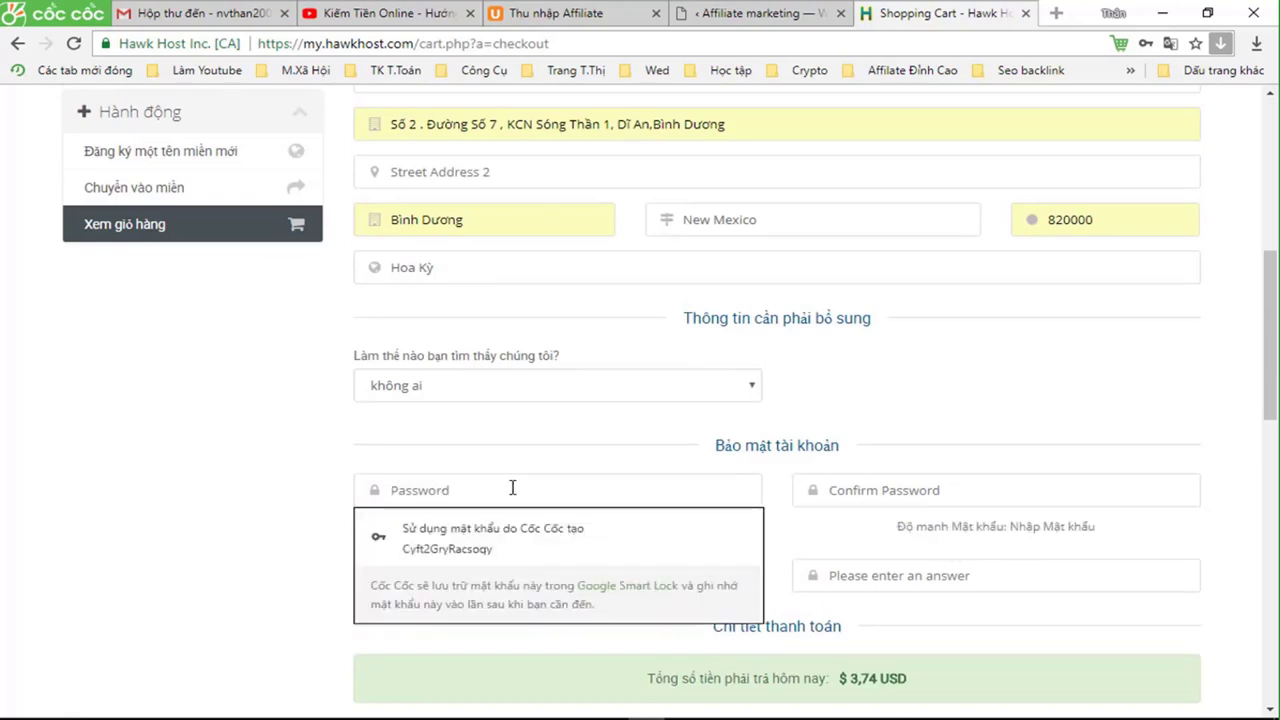
Scroll to the payment details and select the PayPal radio button
scroll(840, 495, down, 1)
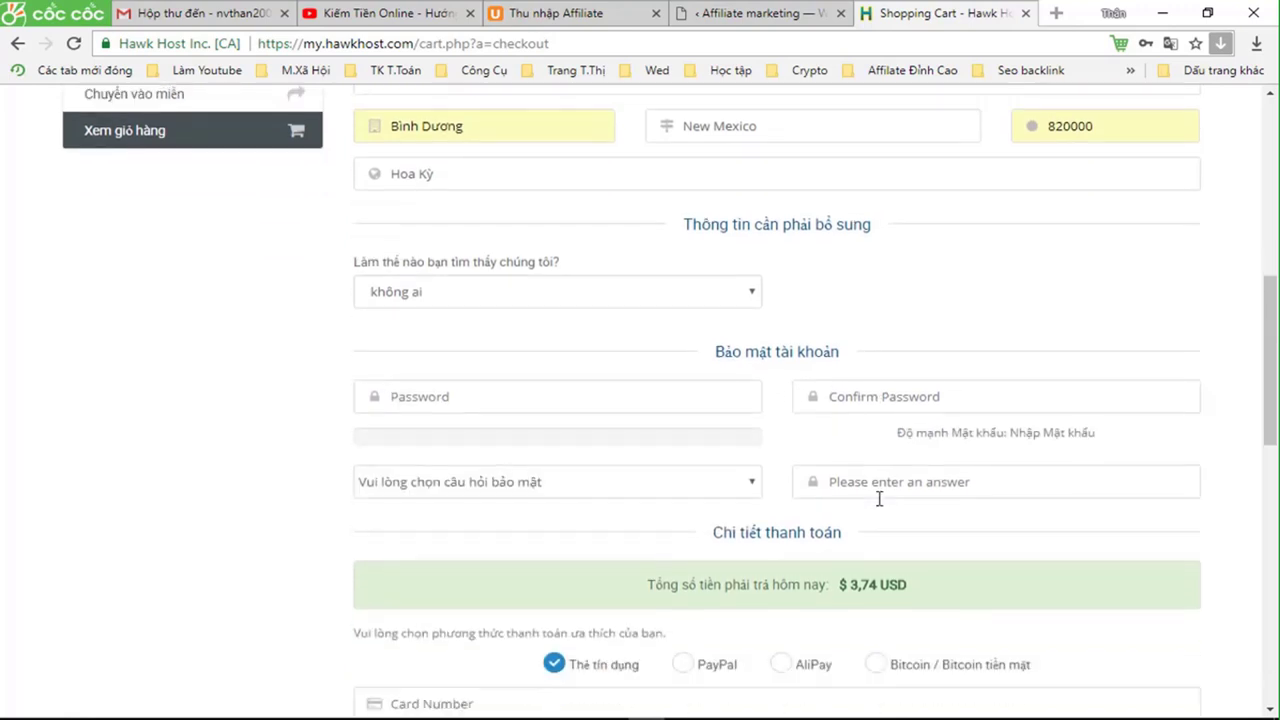
scroll(860, 503, down, 1)
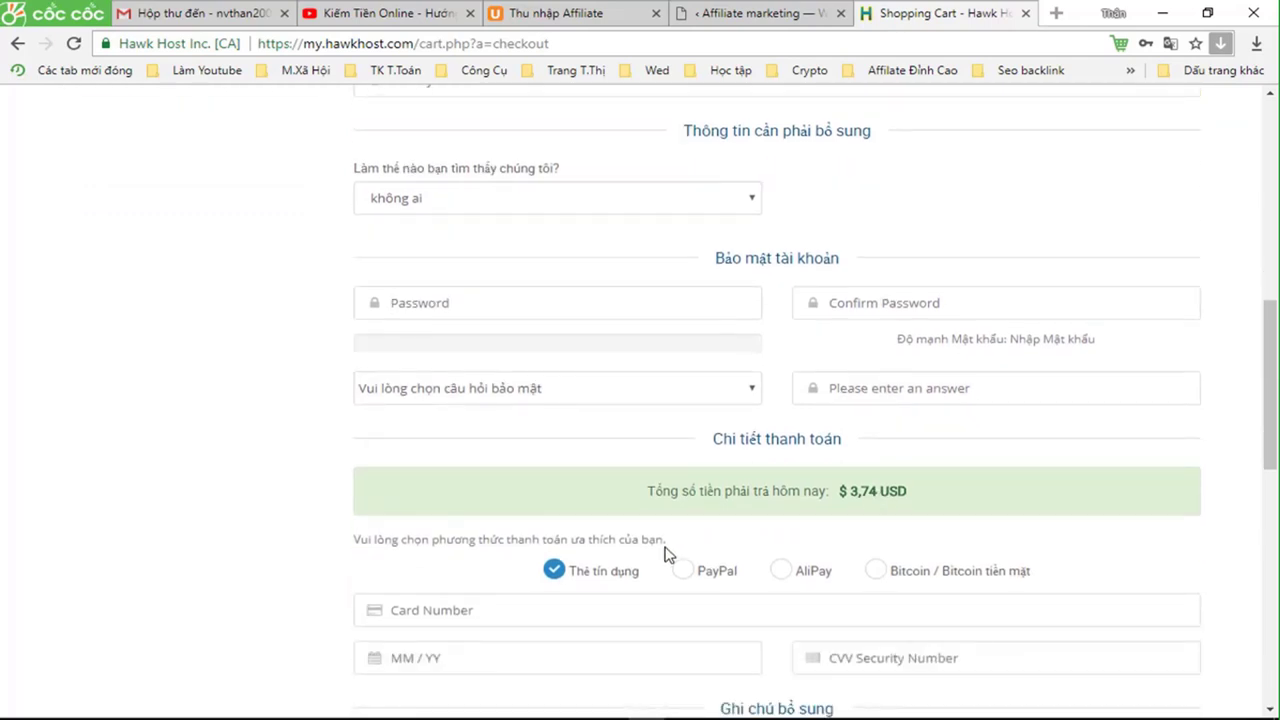
scroll(680, 550, down, 1)
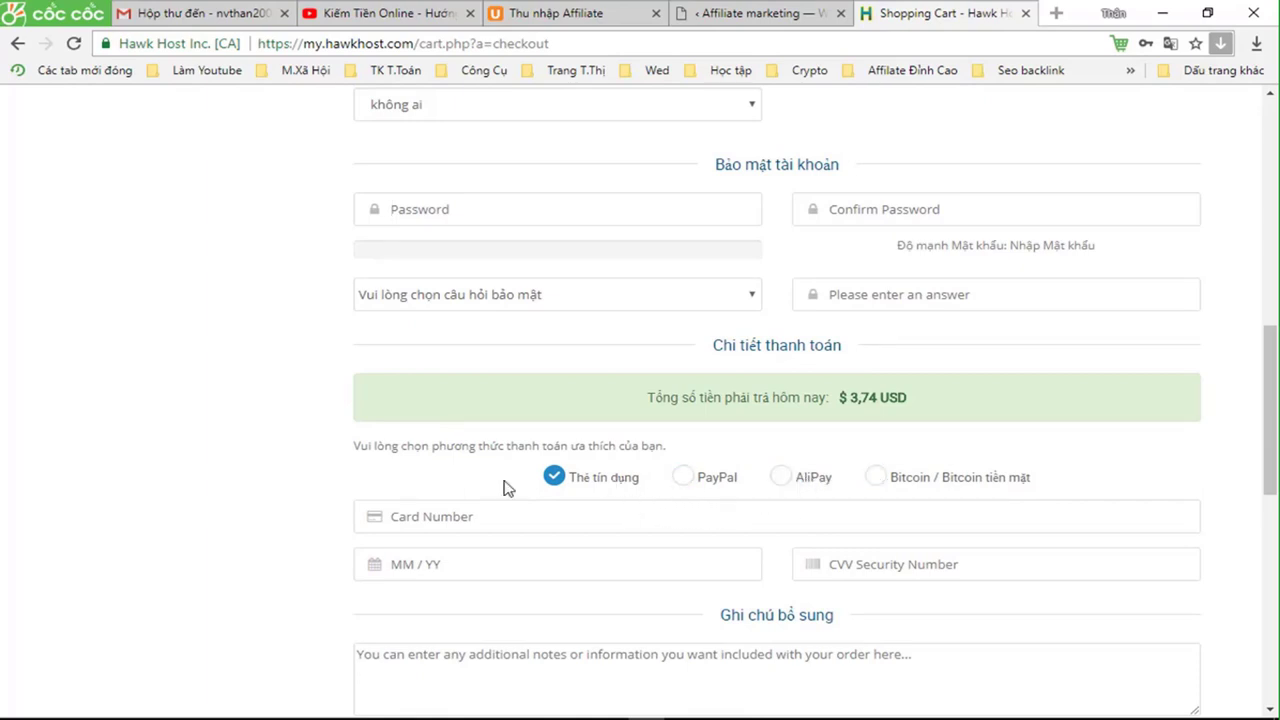
click(682, 478)
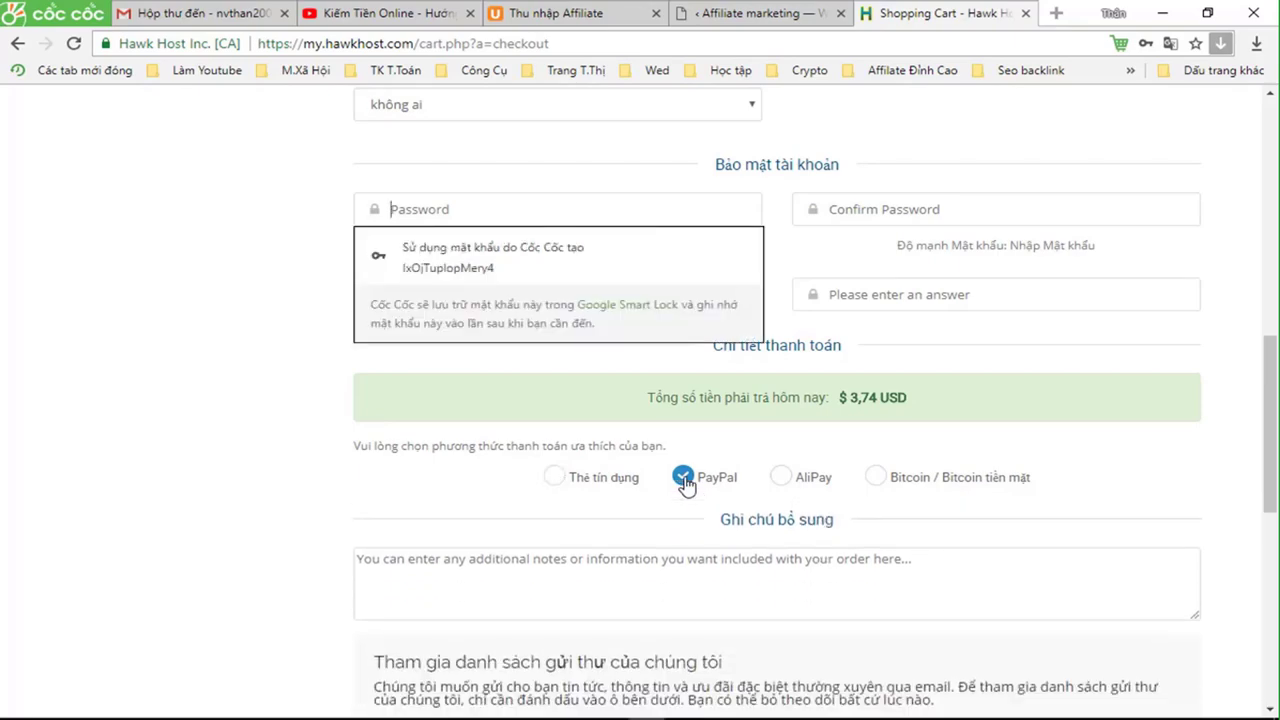
scroll(700, 475, up, 7)
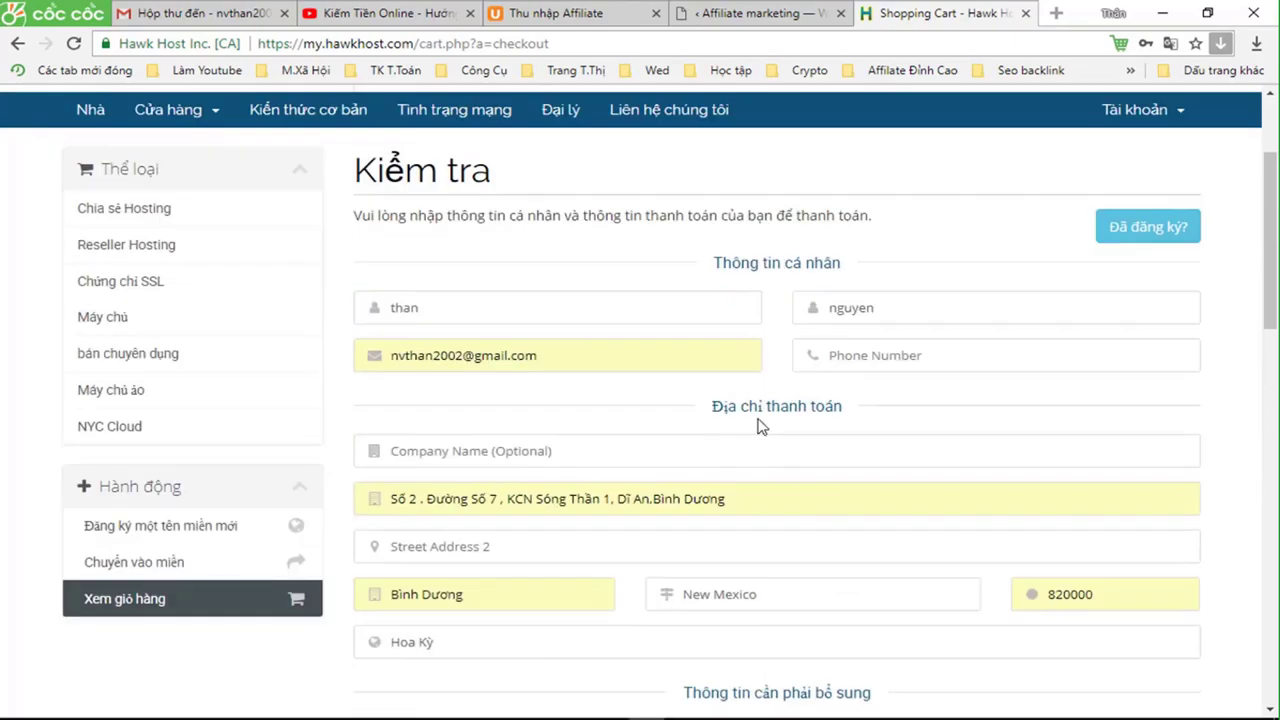
Leave checkout for the portal home page via 'Nhà' and open the account options
scroll(764, 423, up, 1)
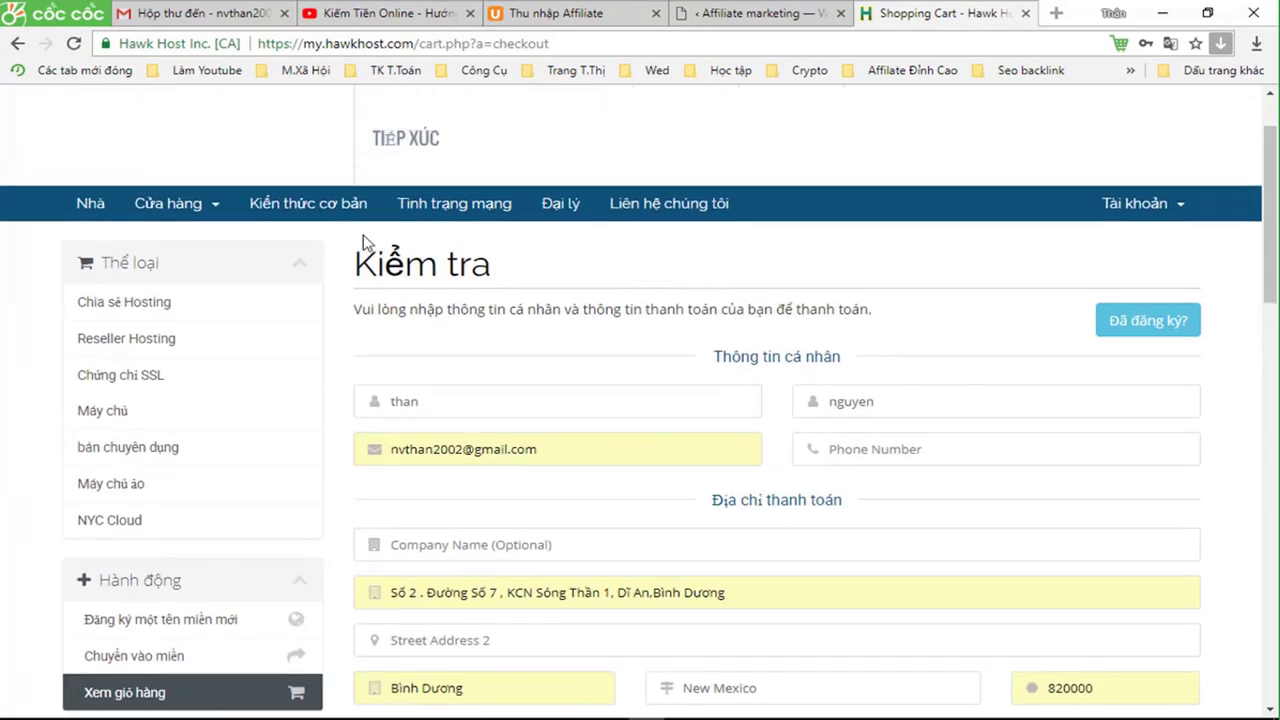
click(92, 215)
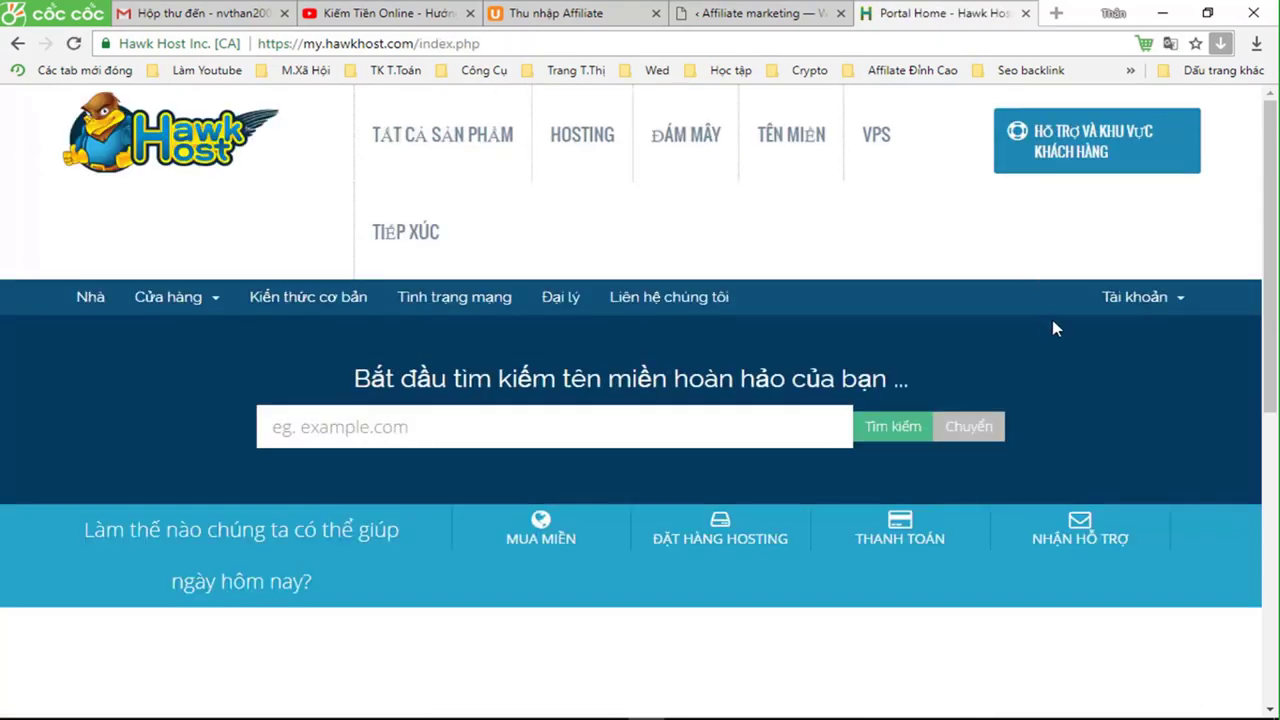
click(1137, 309)
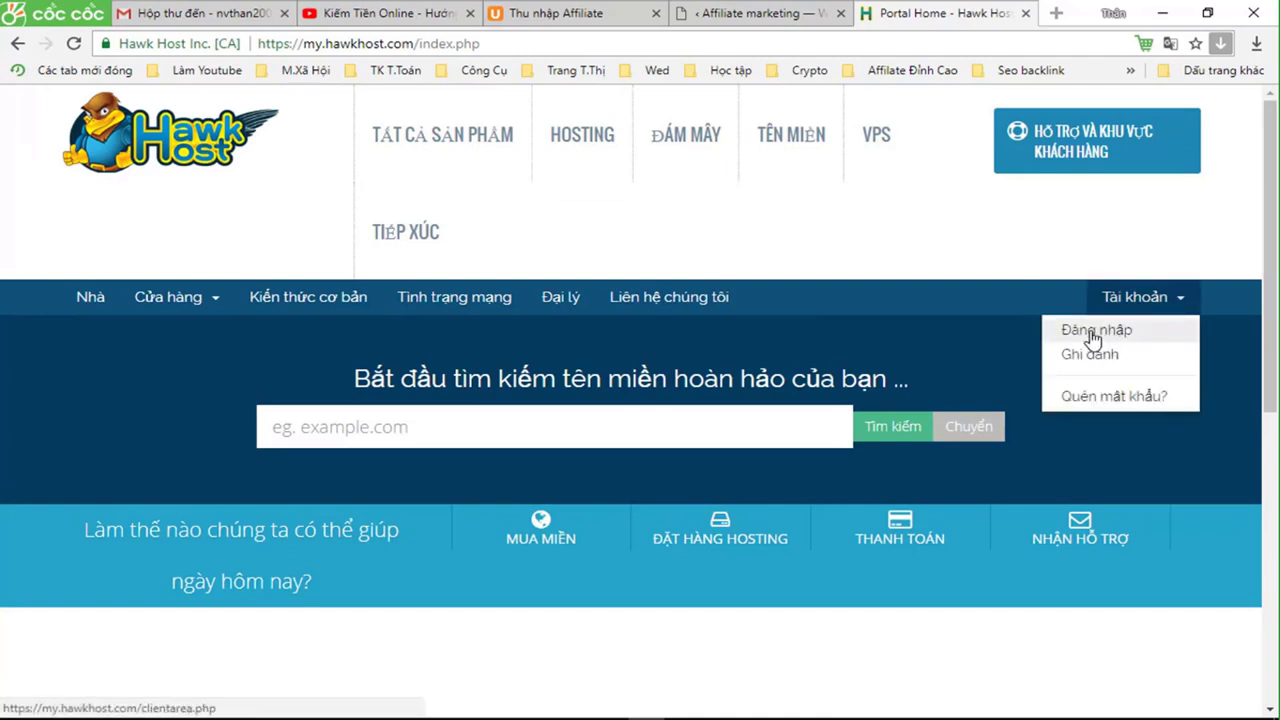
Log in on the Đăng nhập page with the saved credentials, ticking Ghi nhớ
click(1095, 331)
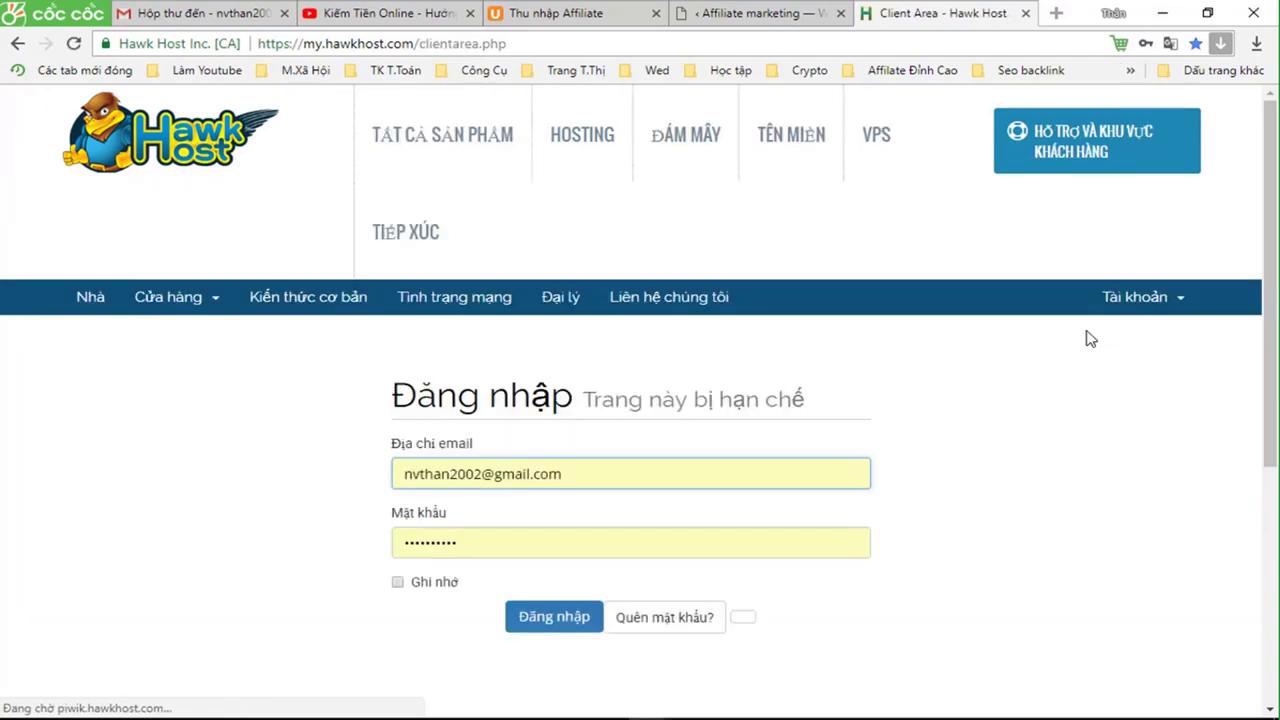
click(399, 583)
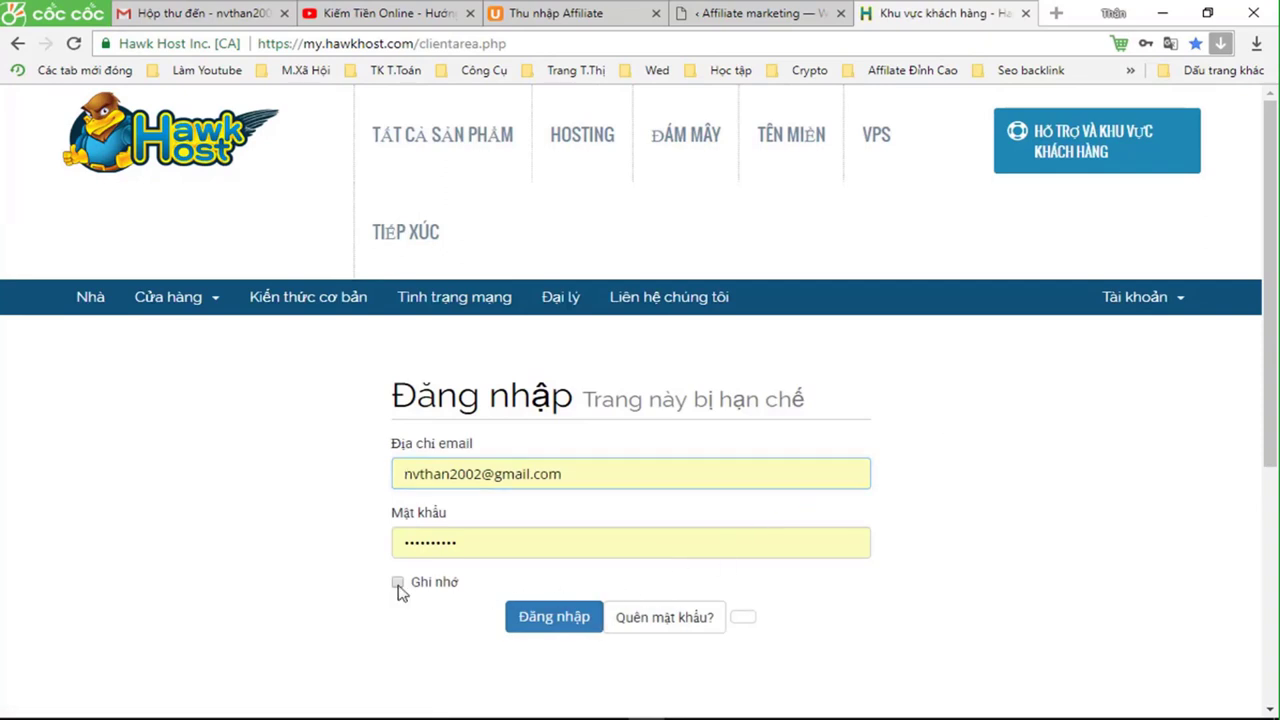
click(550, 618)
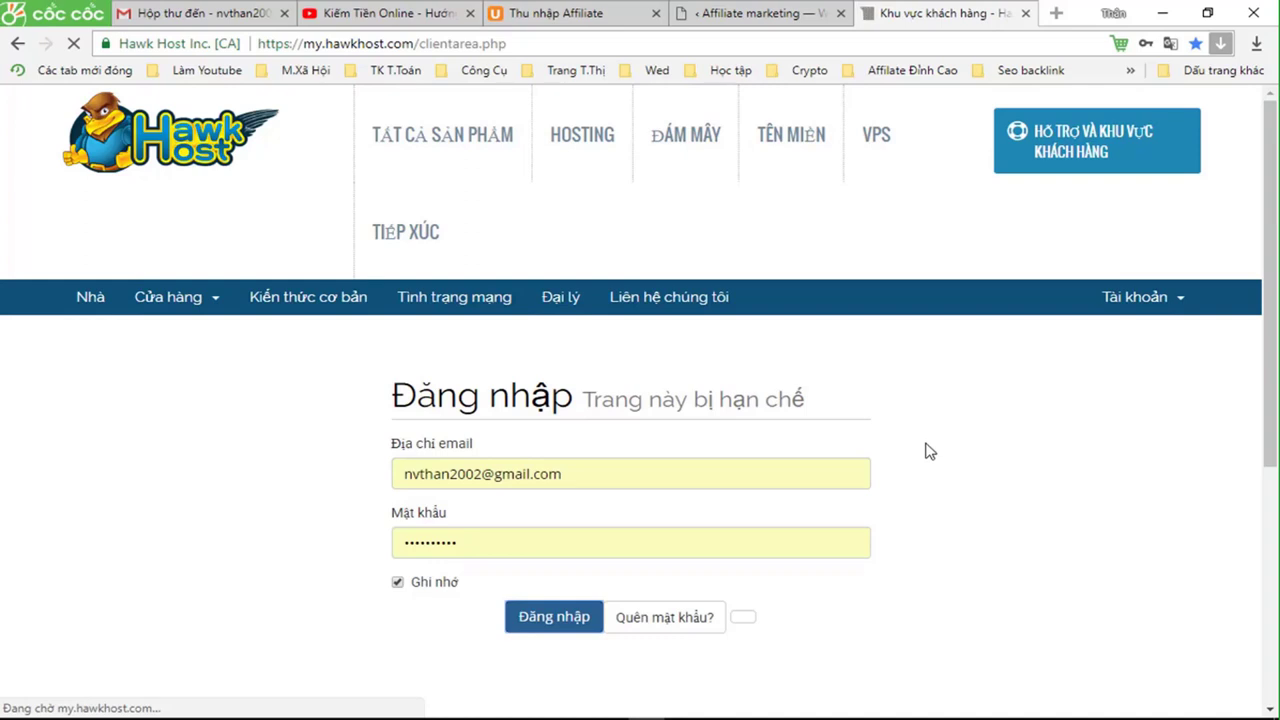
click(586, 474)
click(528, 540)
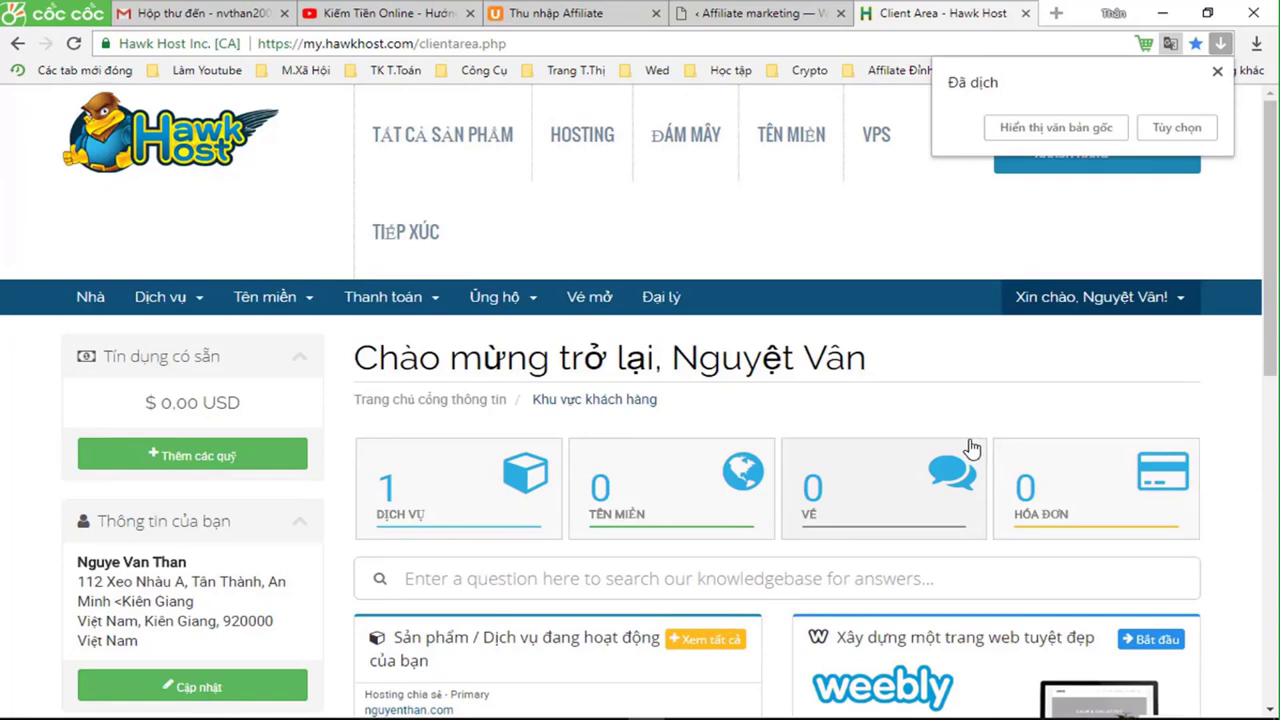
Scroll through the client dashboard and switch it from Vietnamese back to original English
scroll(960, 448, down, 1)
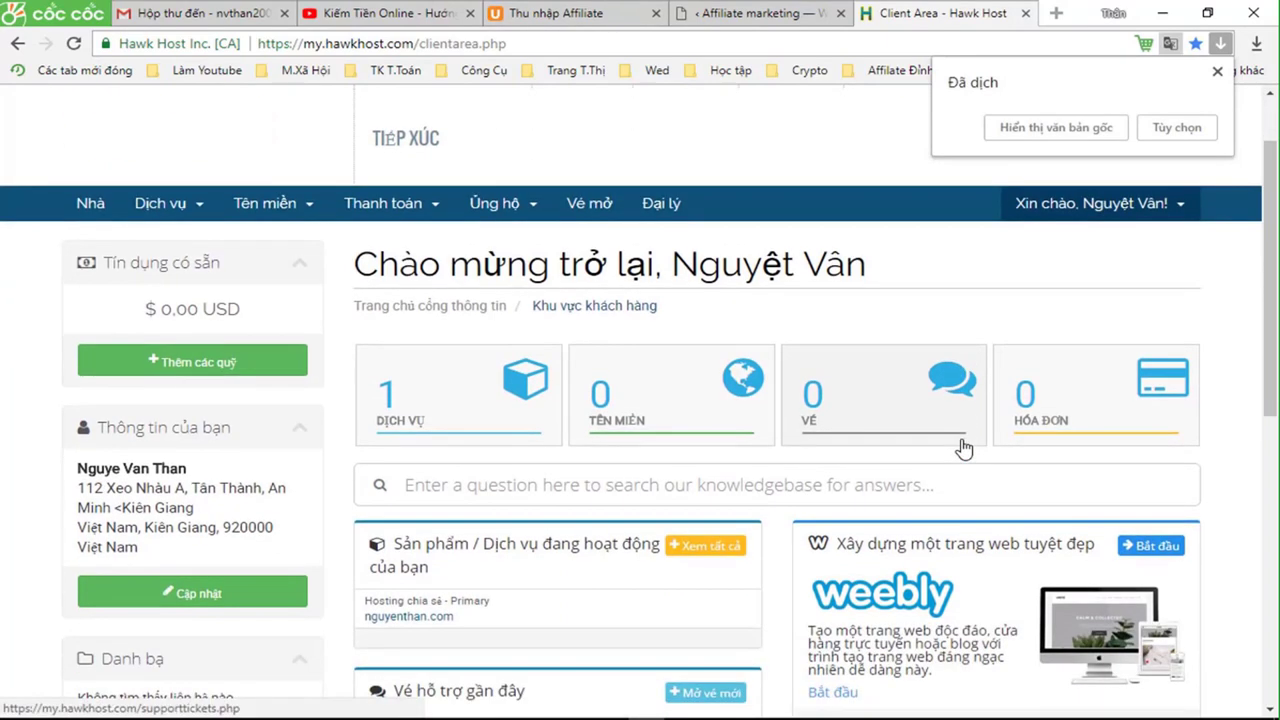
scroll(962, 448, down, 1)
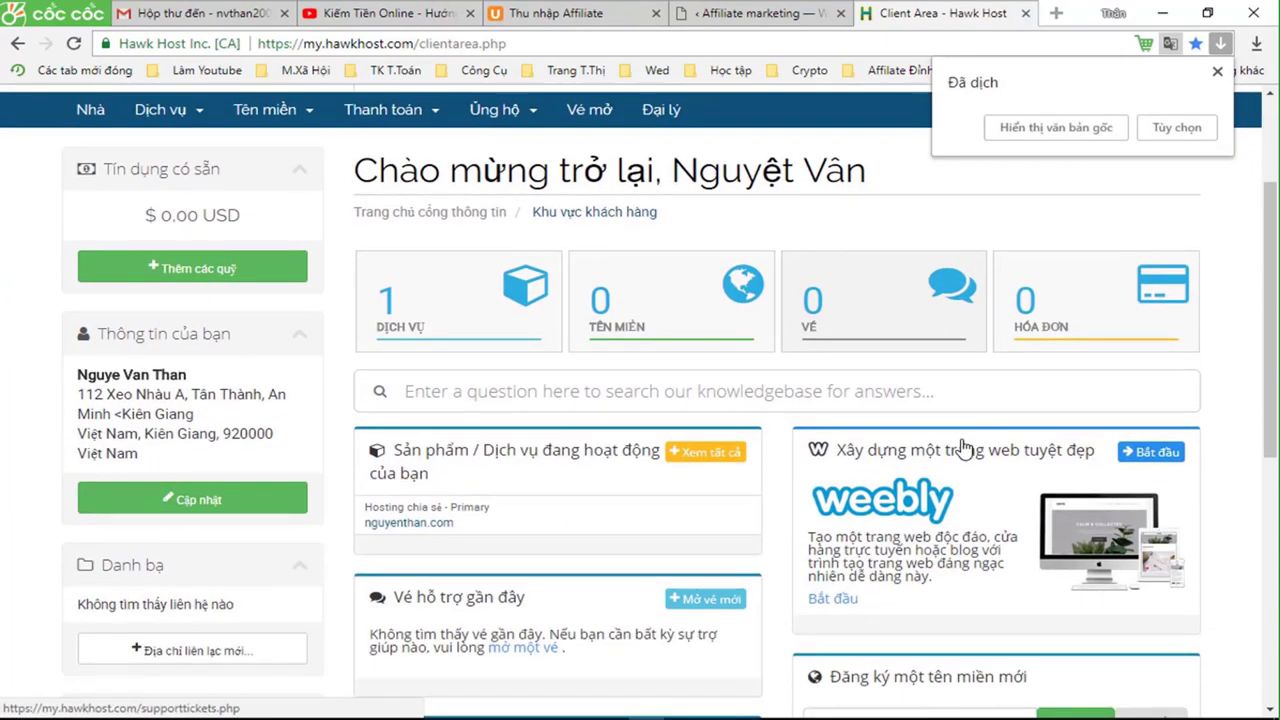
scroll(962, 448, down, 2)
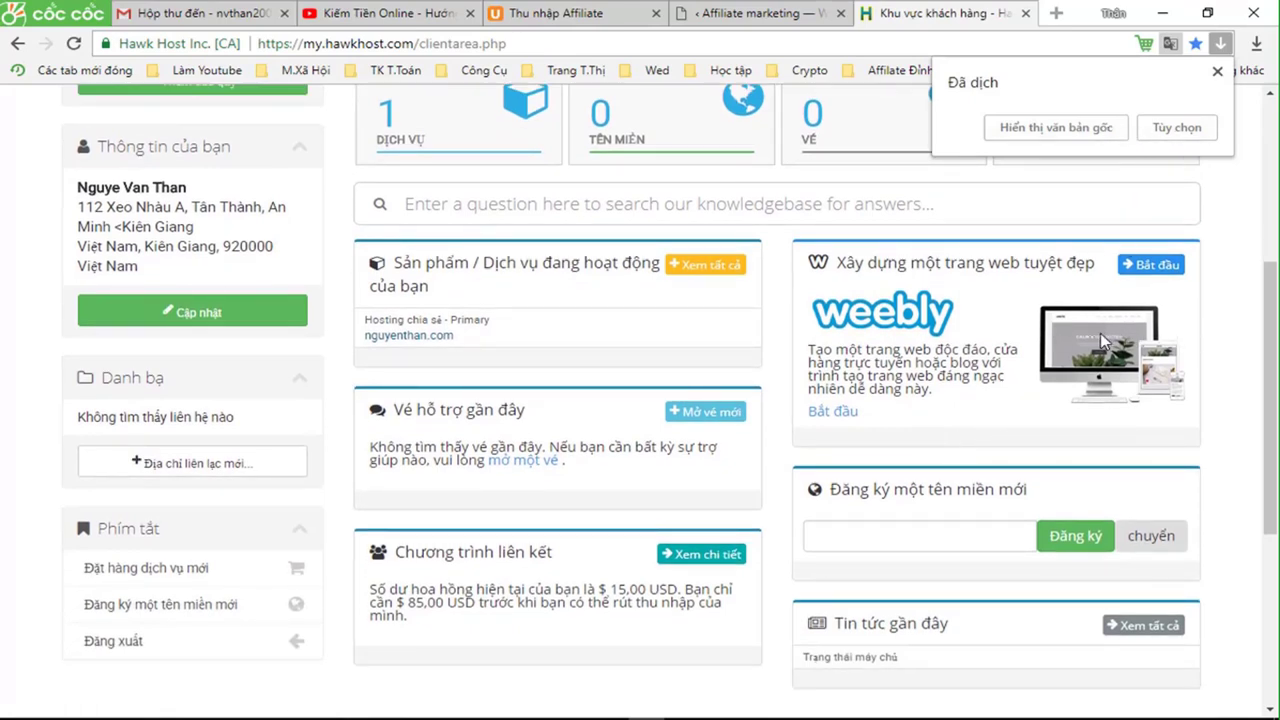
scroll(1100, 338, down, 1)
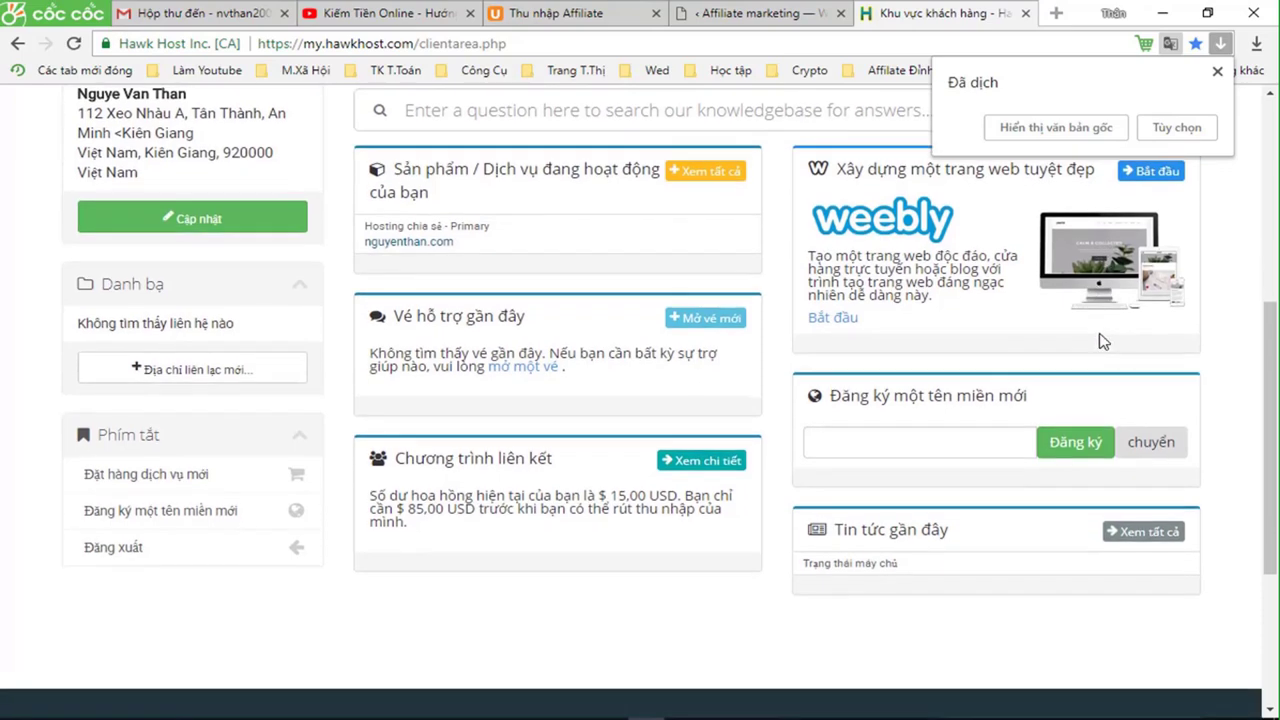
scroll(1103, 341, down, 1)
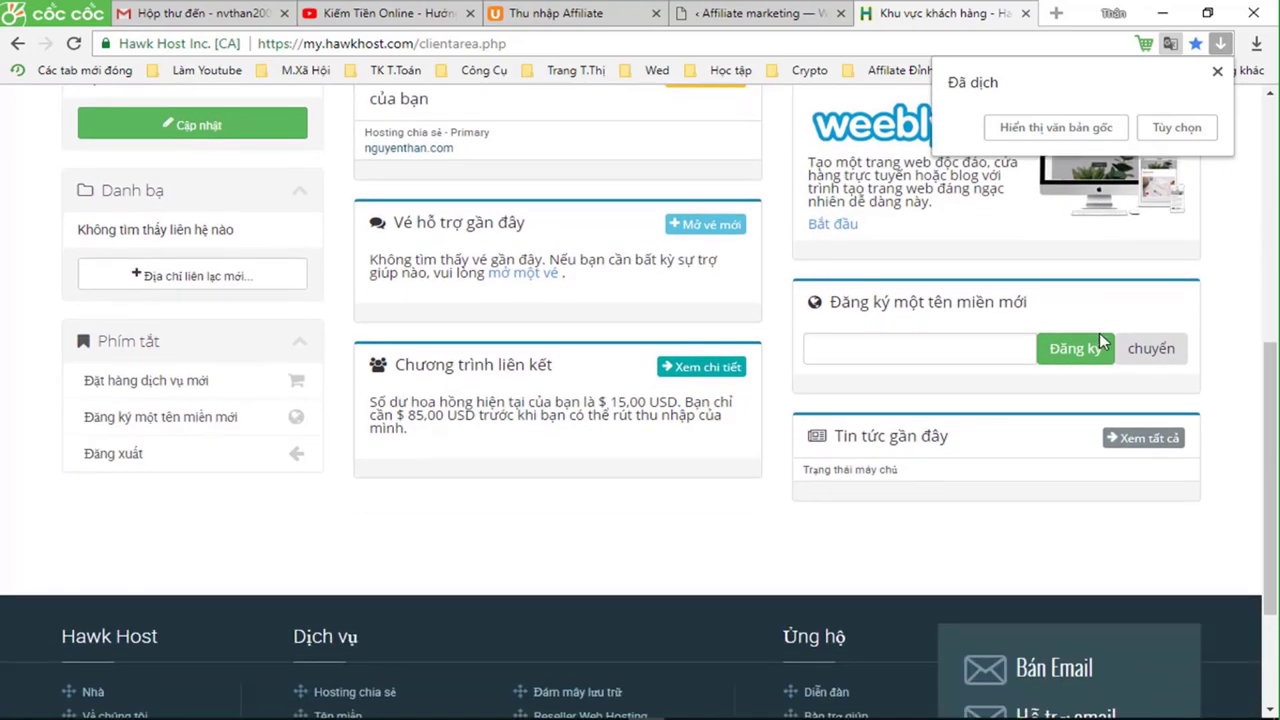
click(1101, 343)
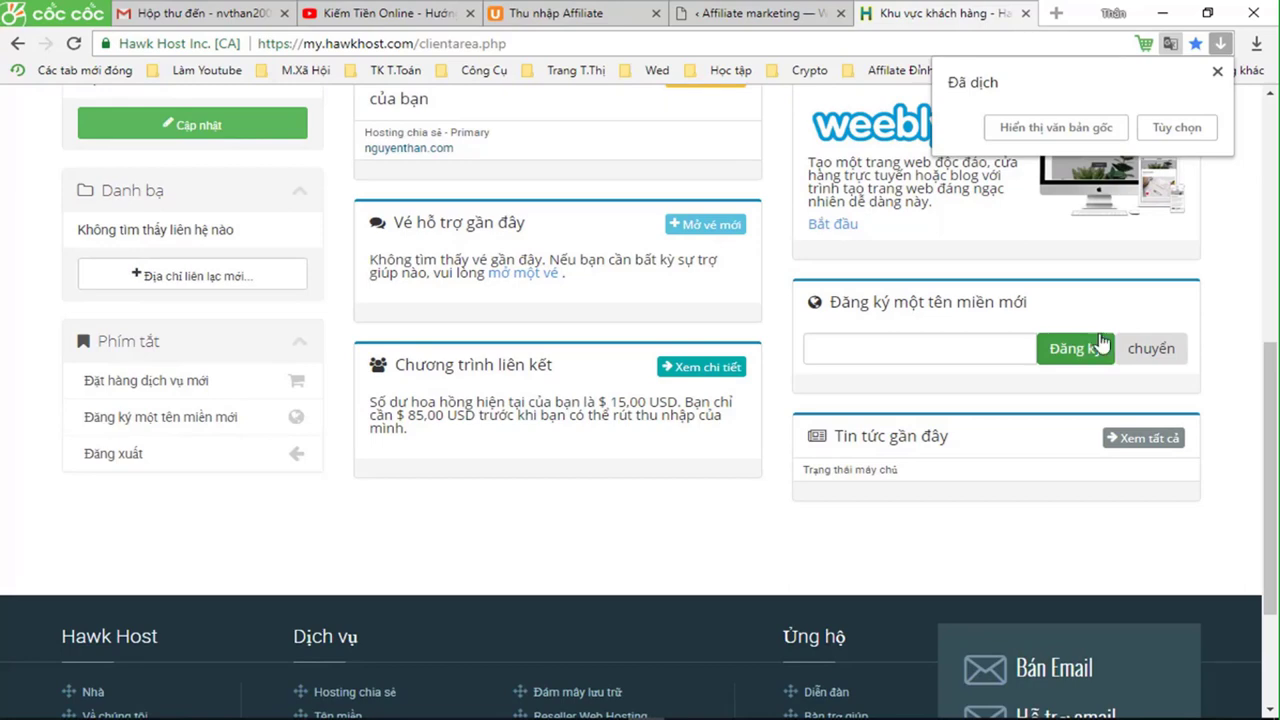
scroll(1101, 343, up, 5)
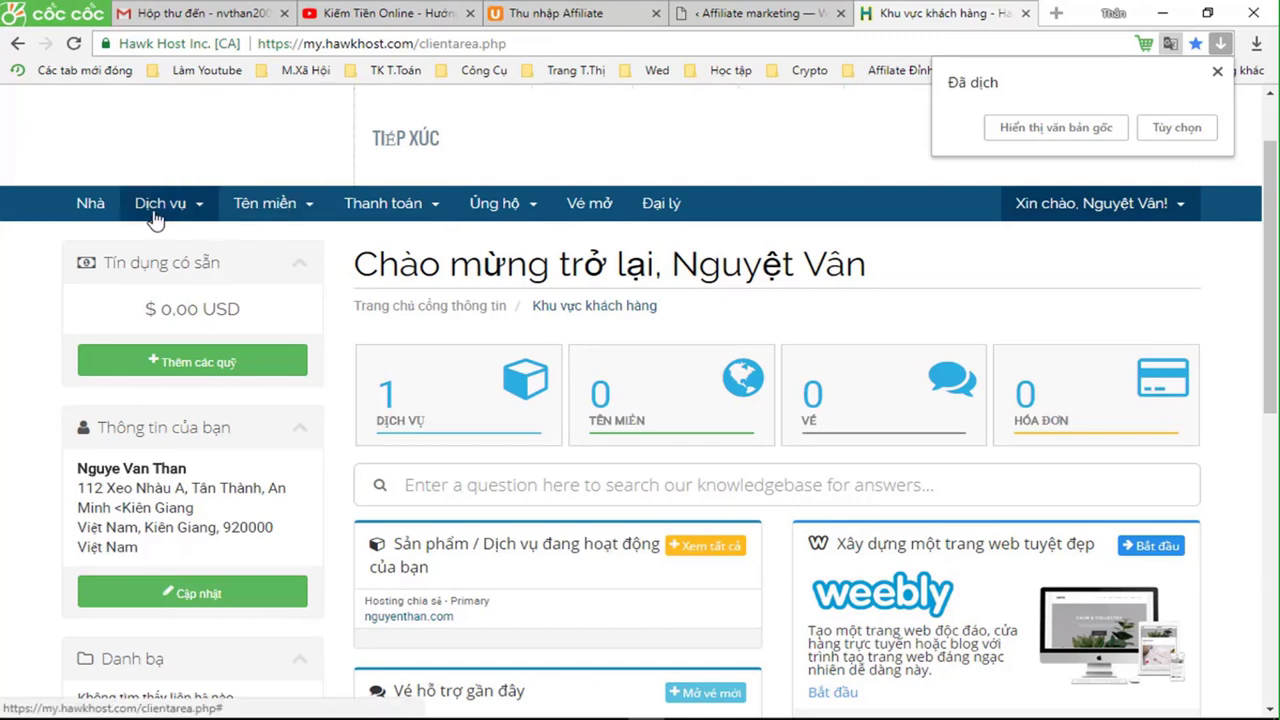
click(1052, 128)
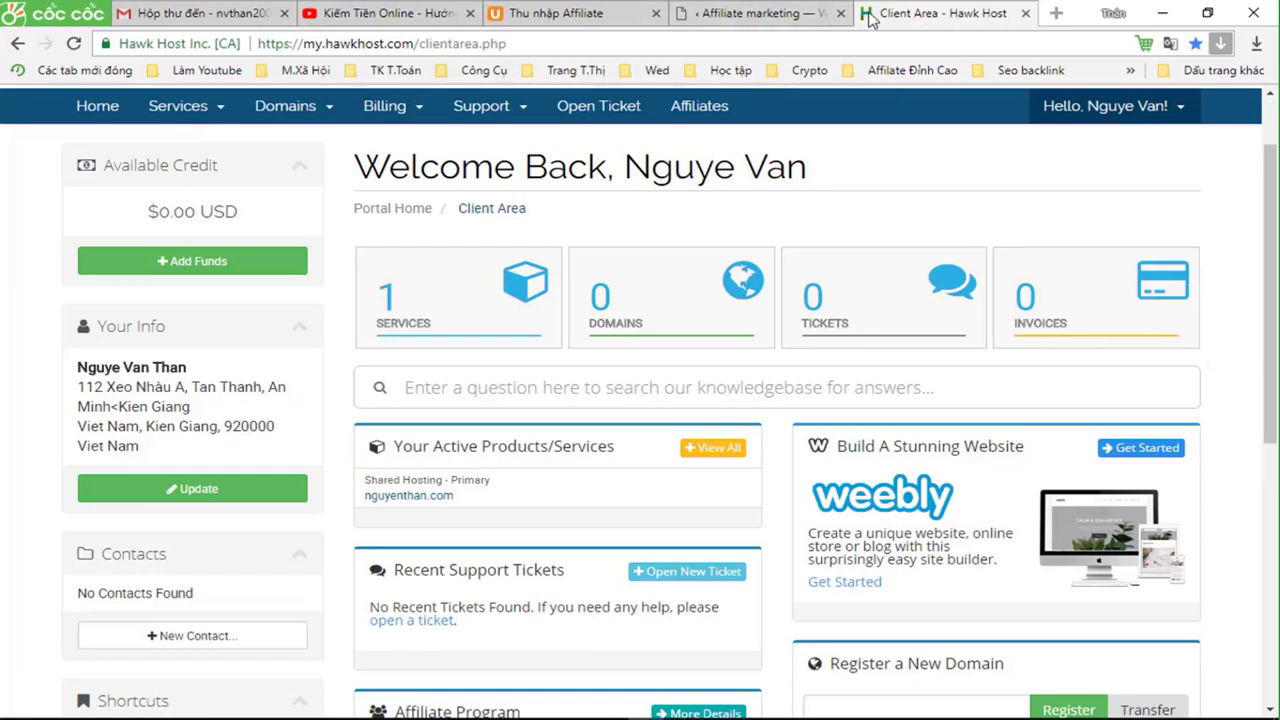
Open a new tab and load nguyenthan.com/hosting from the address-bar suggestion
click(765, 14)
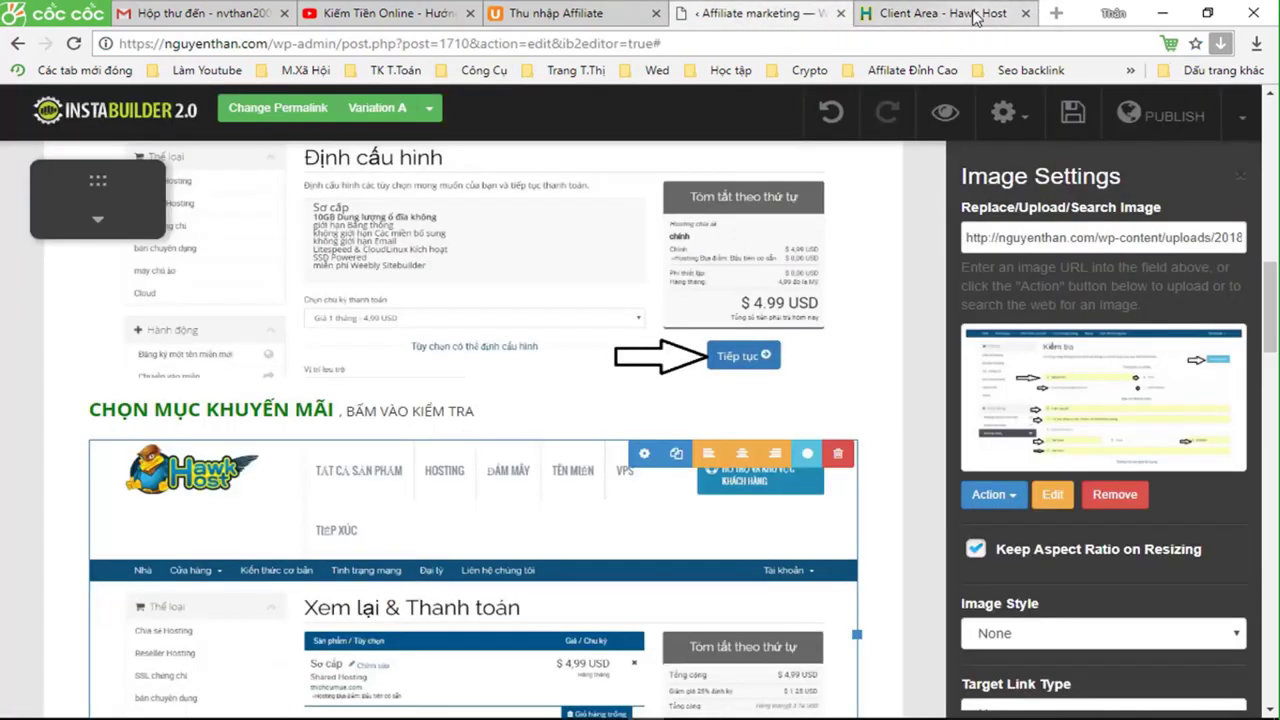
click(1000, 14)
click(1056, 13)
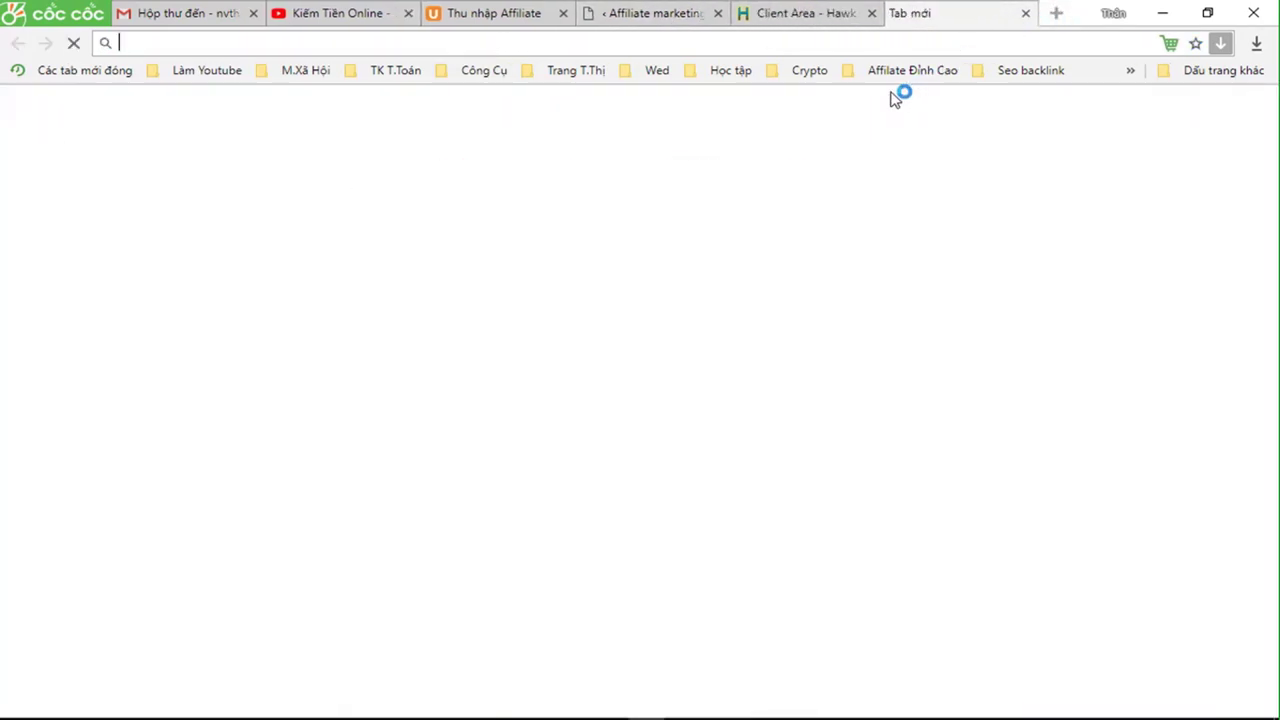
text(nguyenthan.com/hosting)
key(Right)
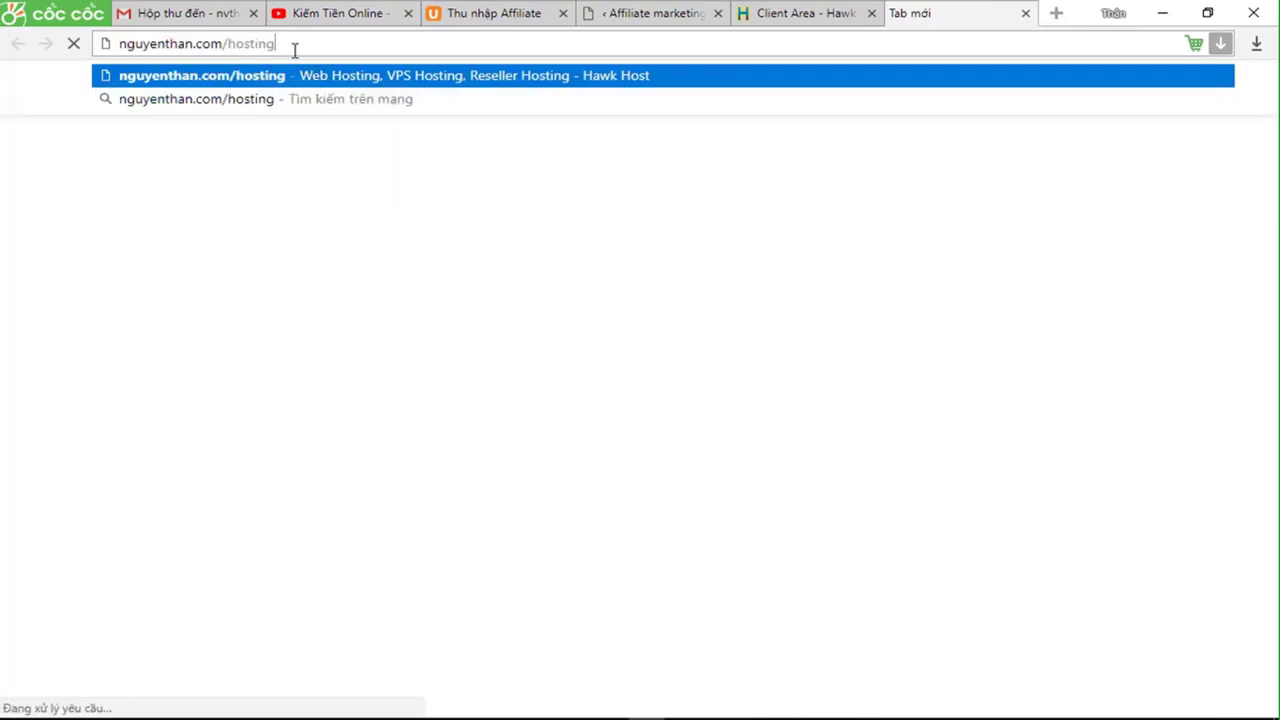
key(Return)
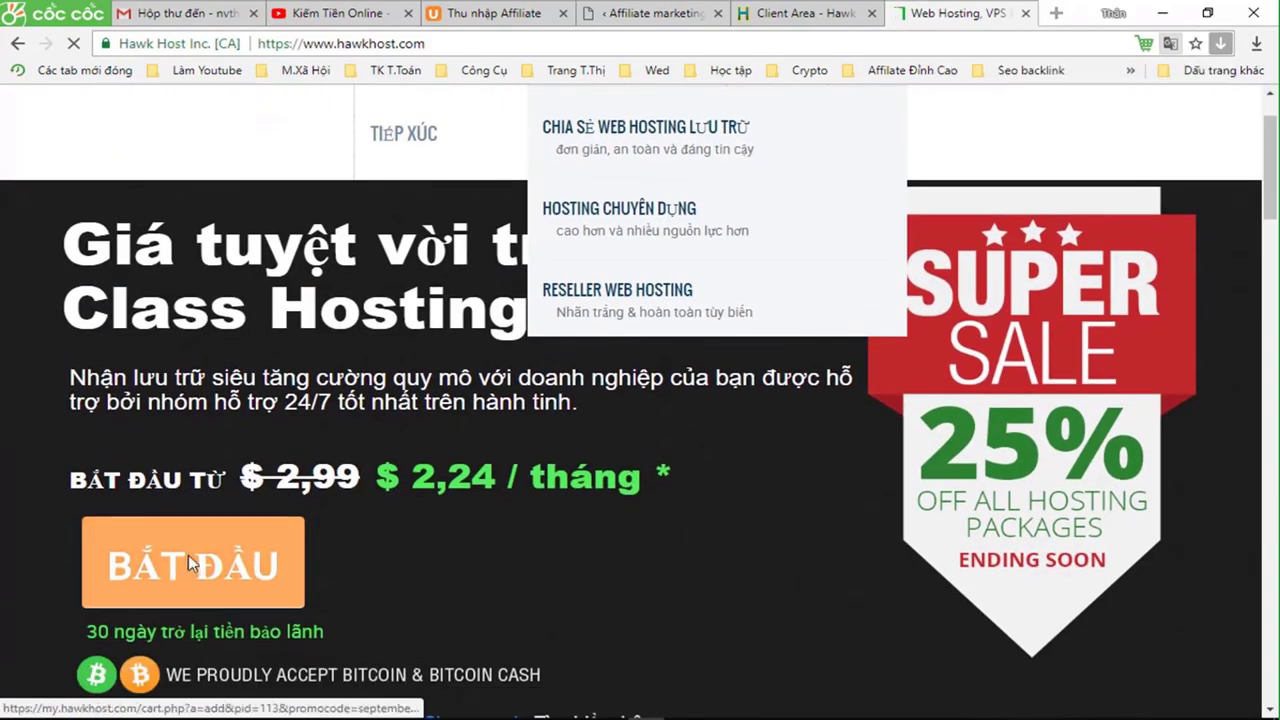
Order the discounted hosting plan for the existing domain divisthan.us, billed at $4.99 monthly
click(188, 556)
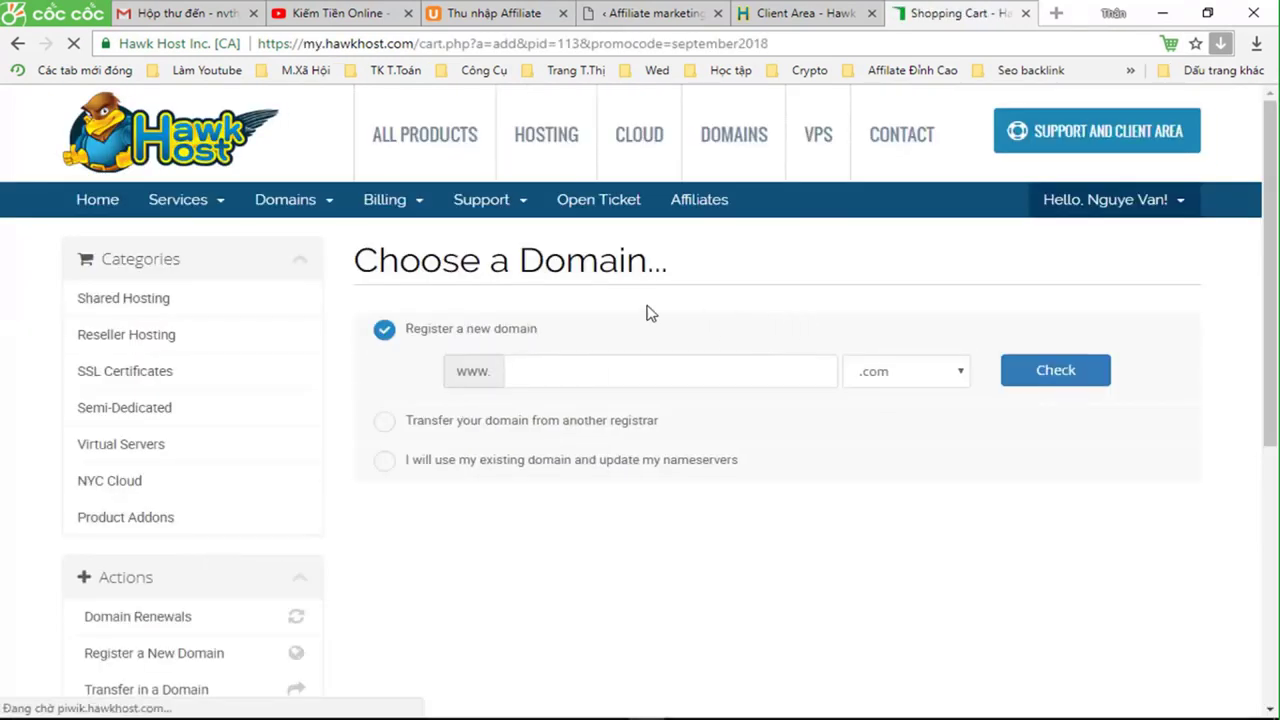
click(562, 474)
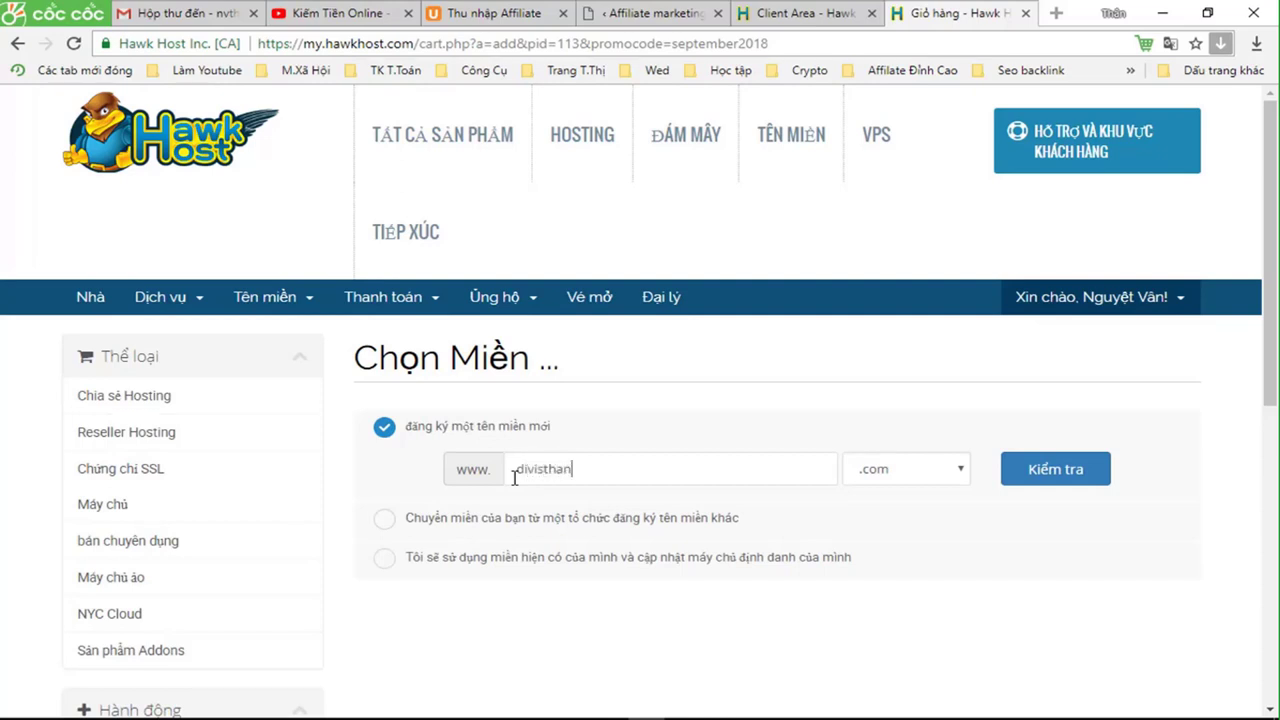
click(886, 478)
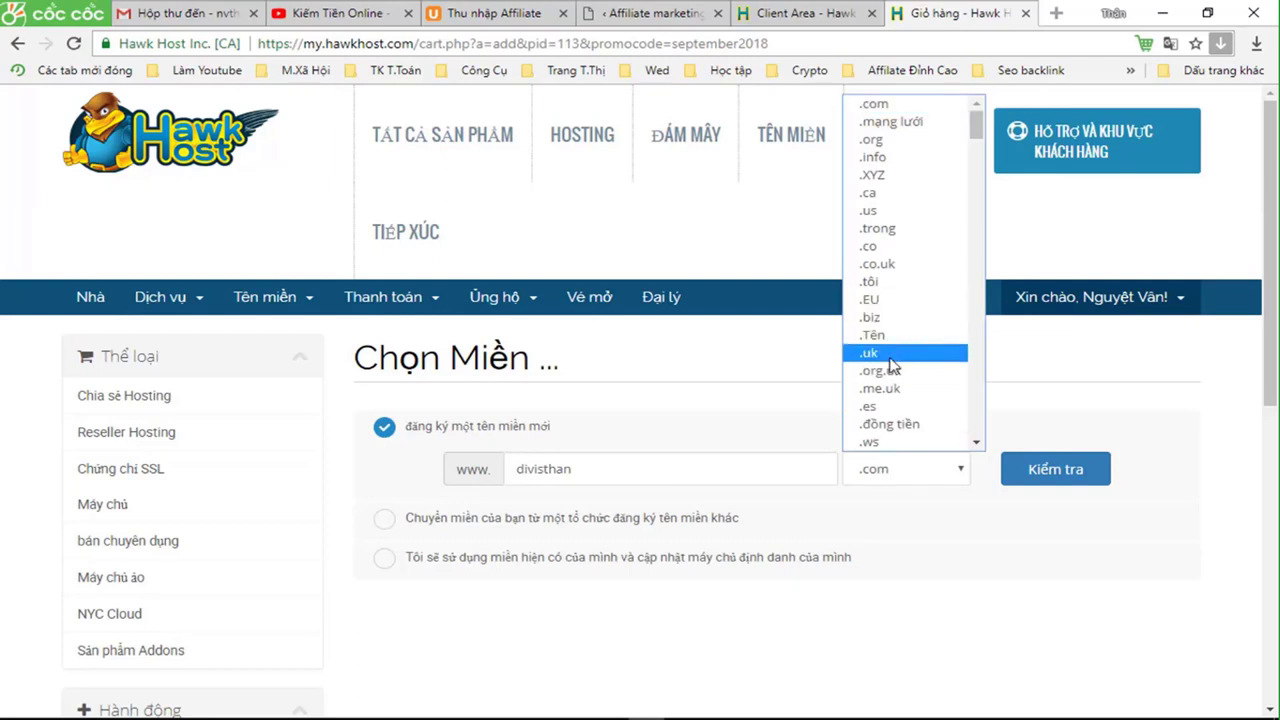
click(873, 478)
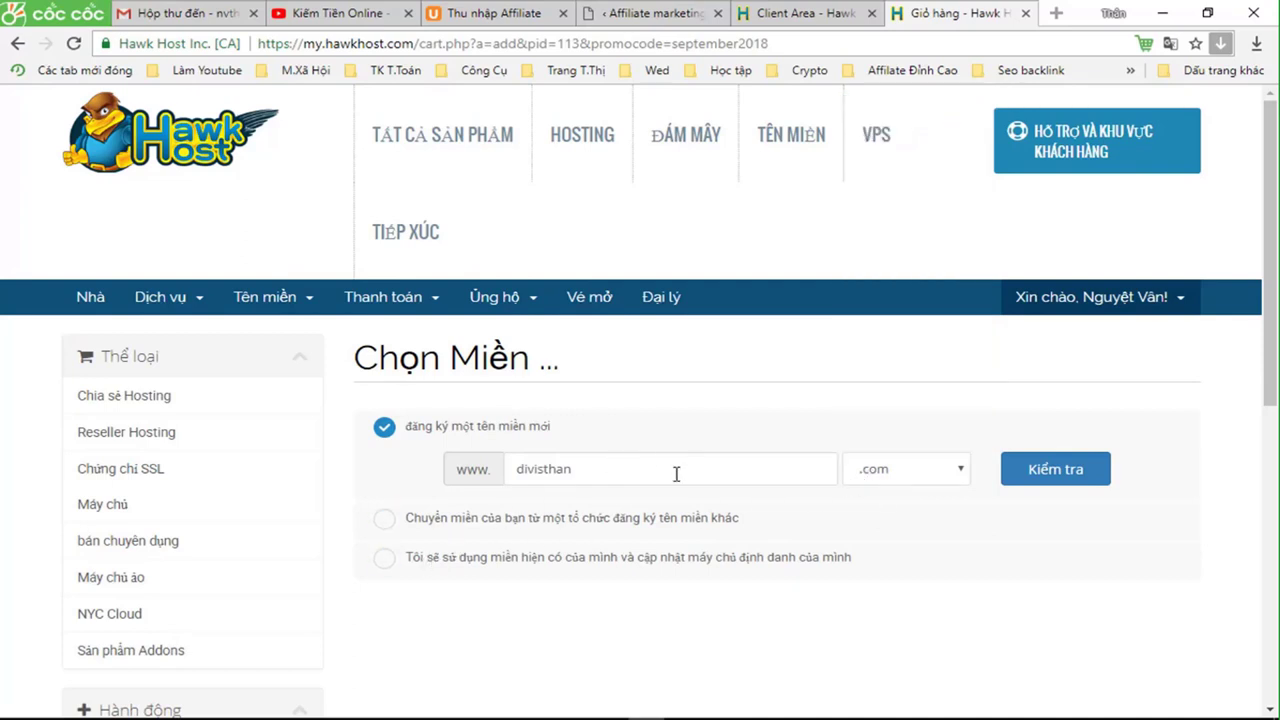
click(384, 563)
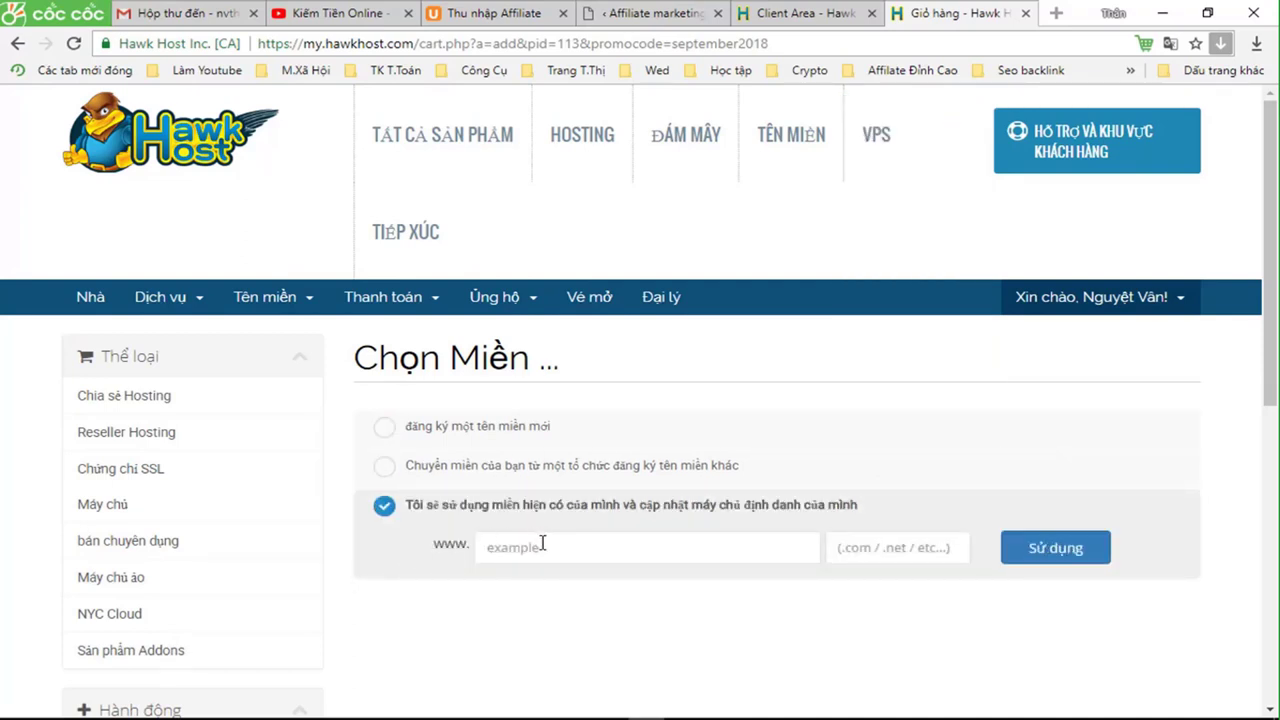
text(divisthan)
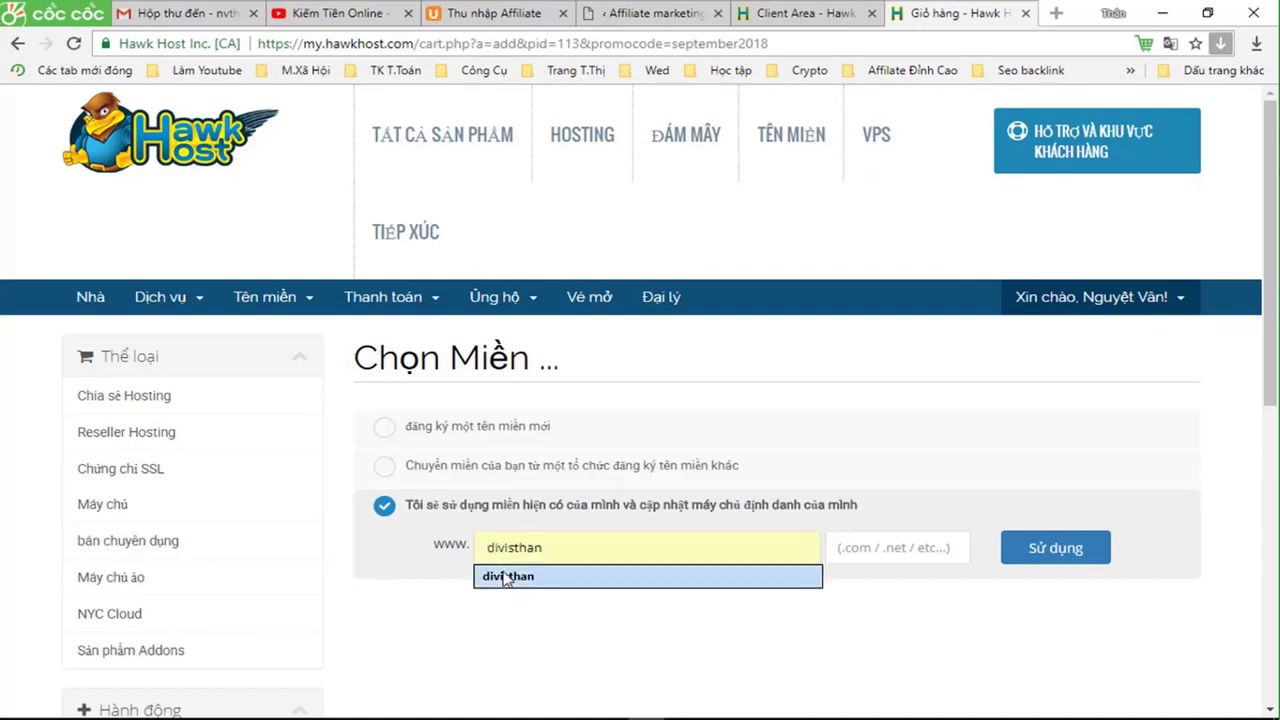
click(591, 577)
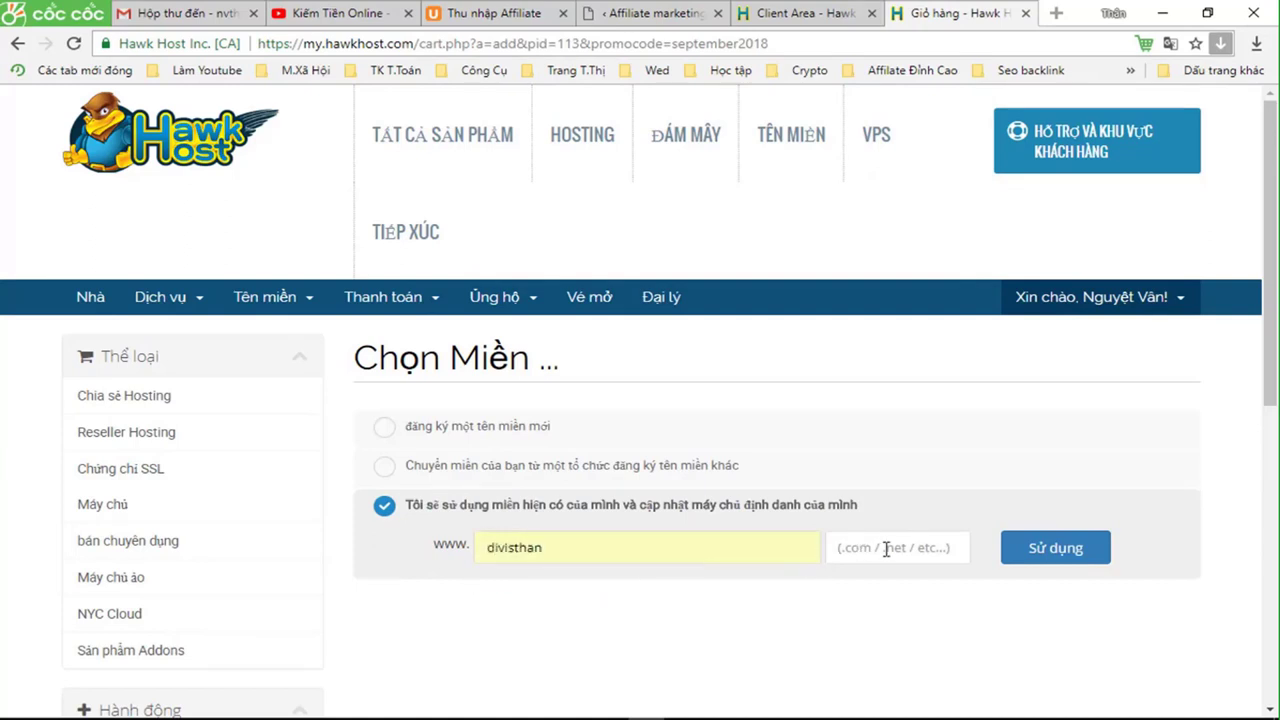
text(u)
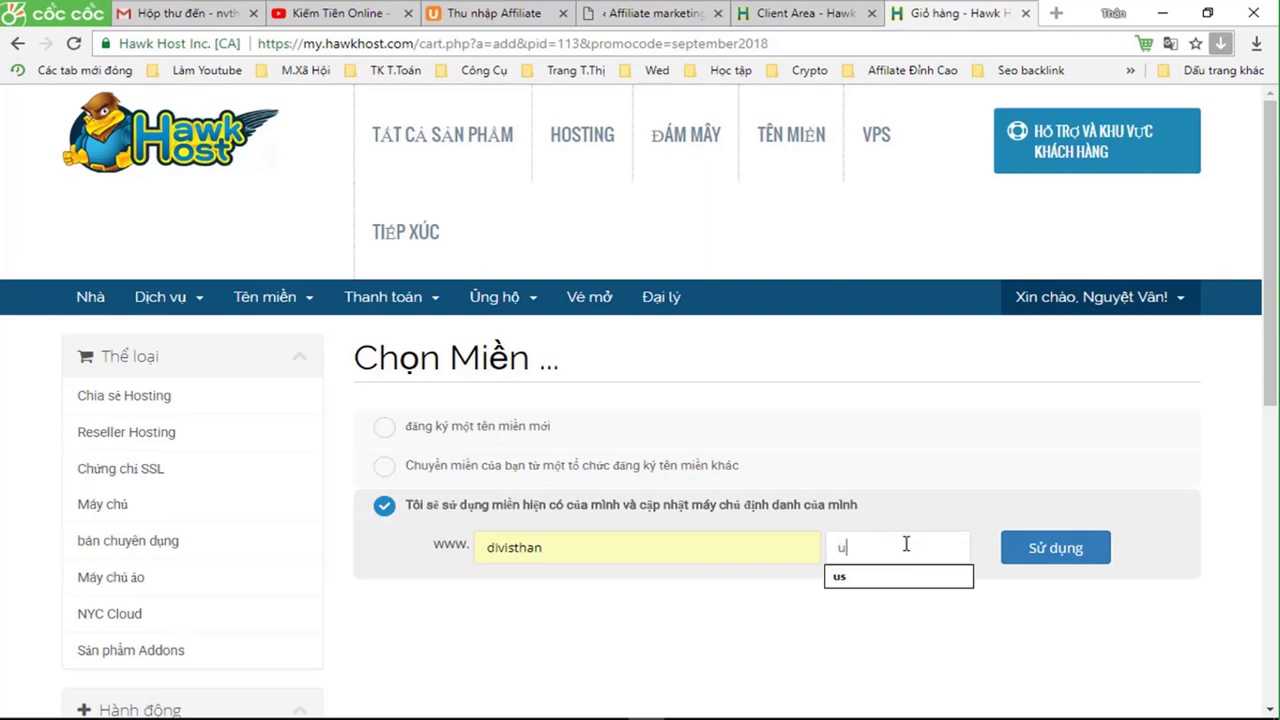
text(ss)
click(1031, 556)
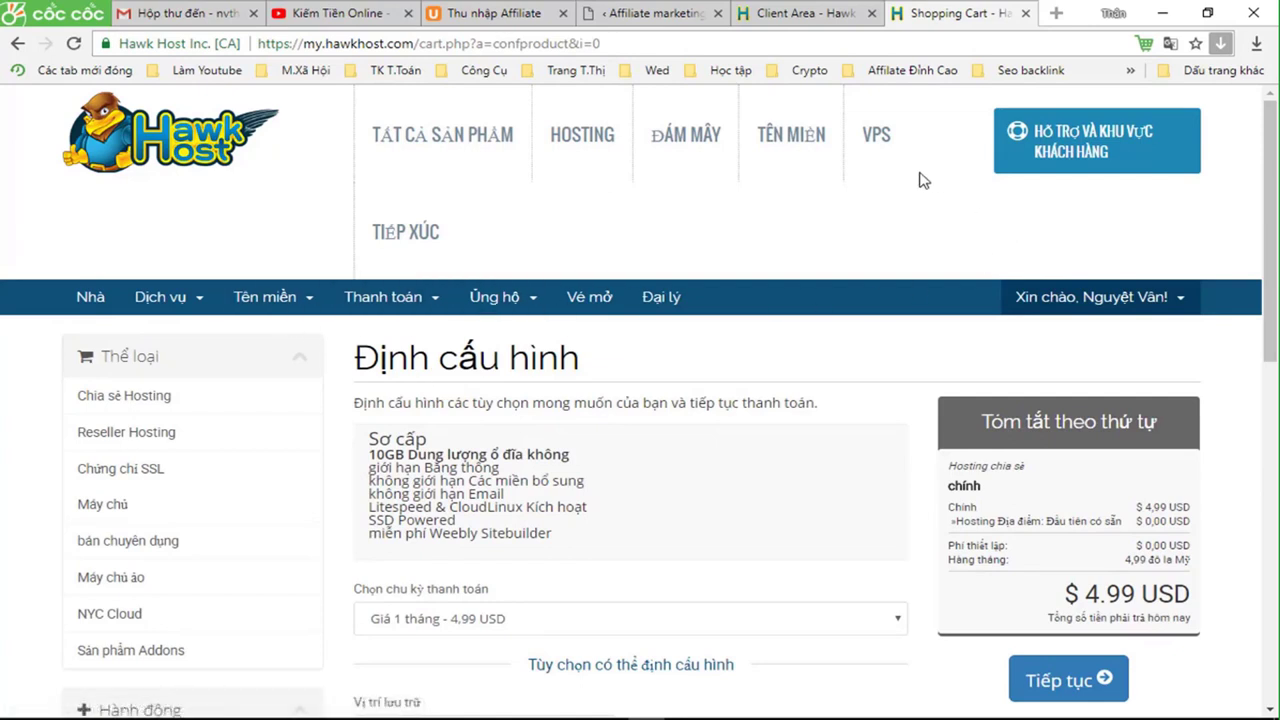
Continue past configuration and cart review to checkout, showing $3.74 USD due after 25% discount
click(1050, 684)
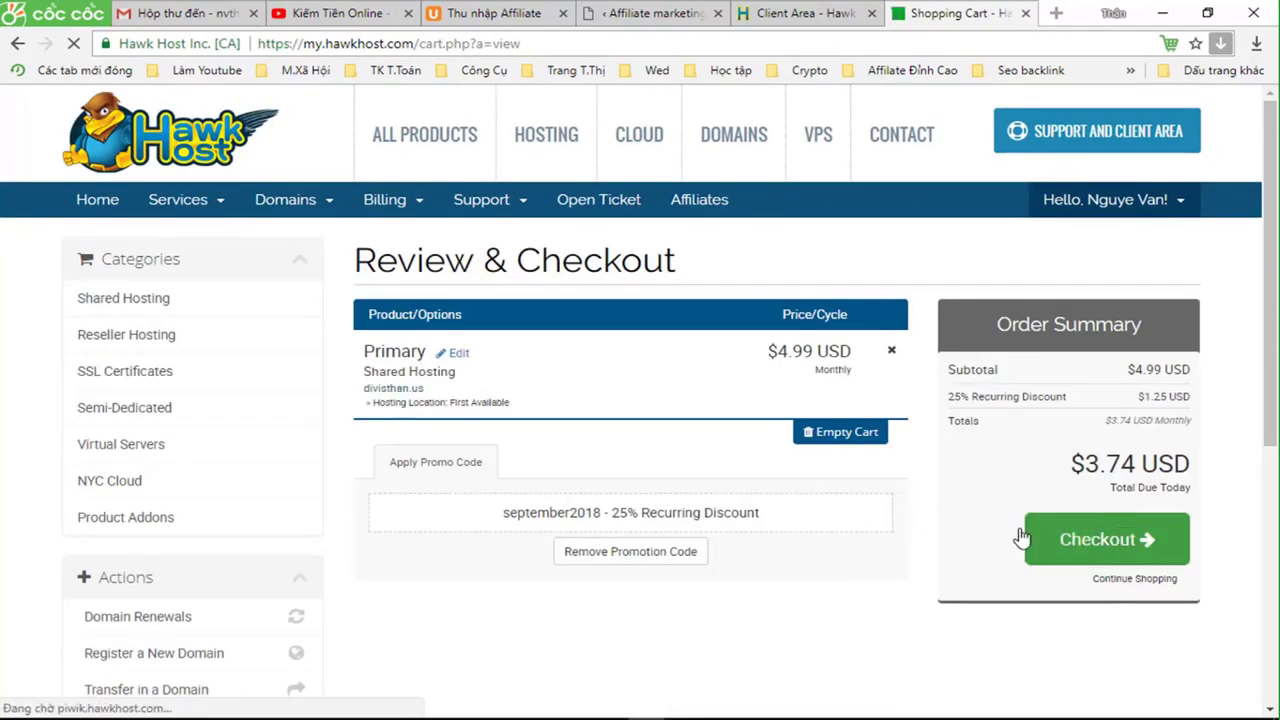
scroll(728, 577, down, 1)
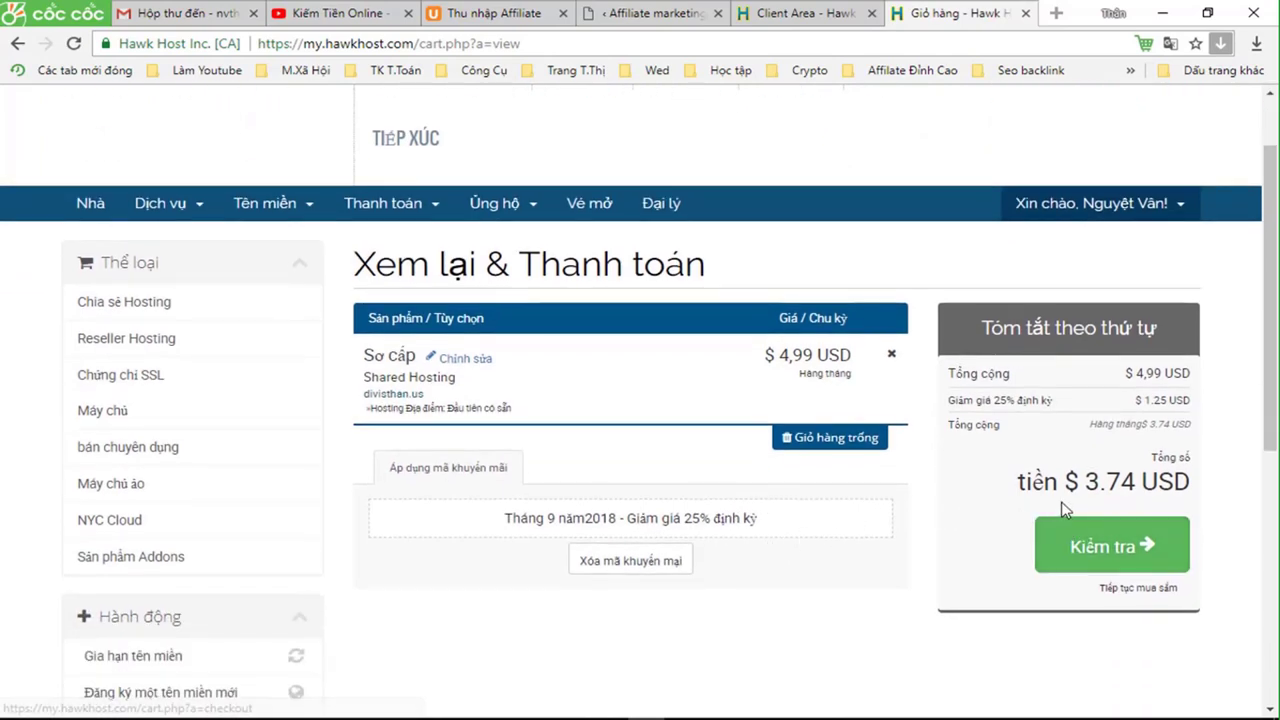
click(1080, 548)
click(1102, 553)
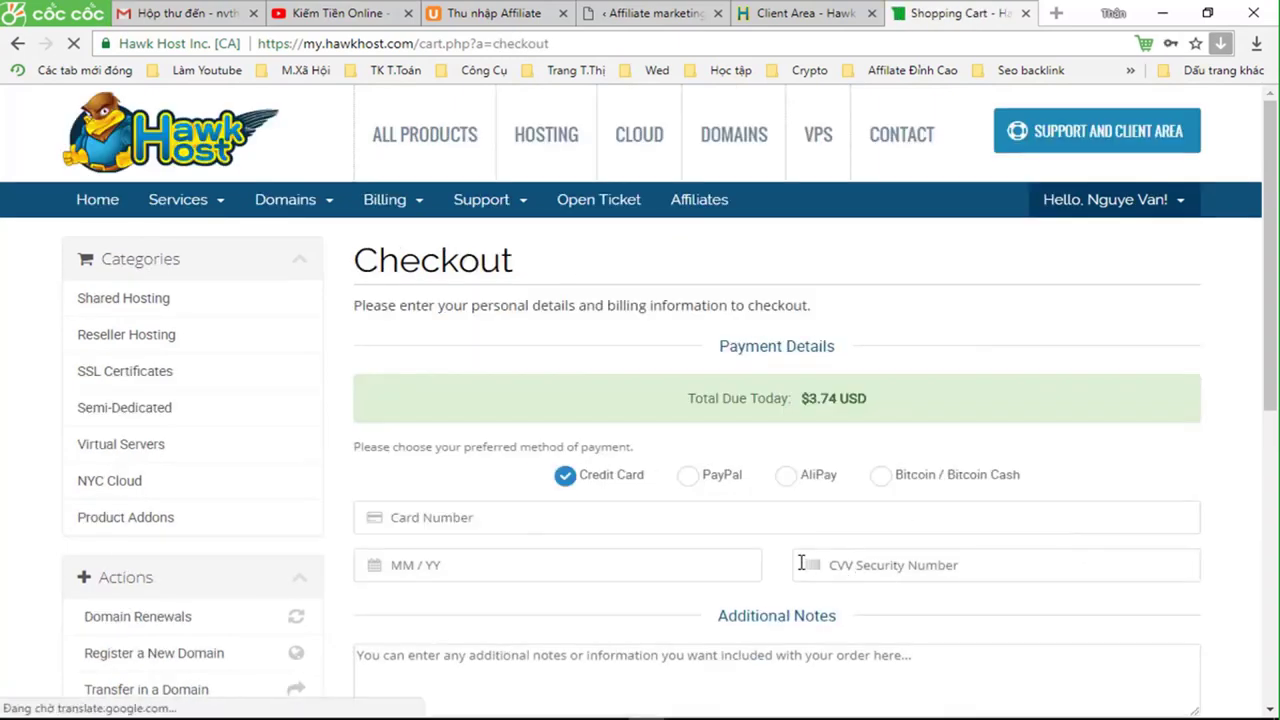
Accept the terms of service and switch the payment method from Credit Card to PayPal
scroll(801, 561, down, 2)
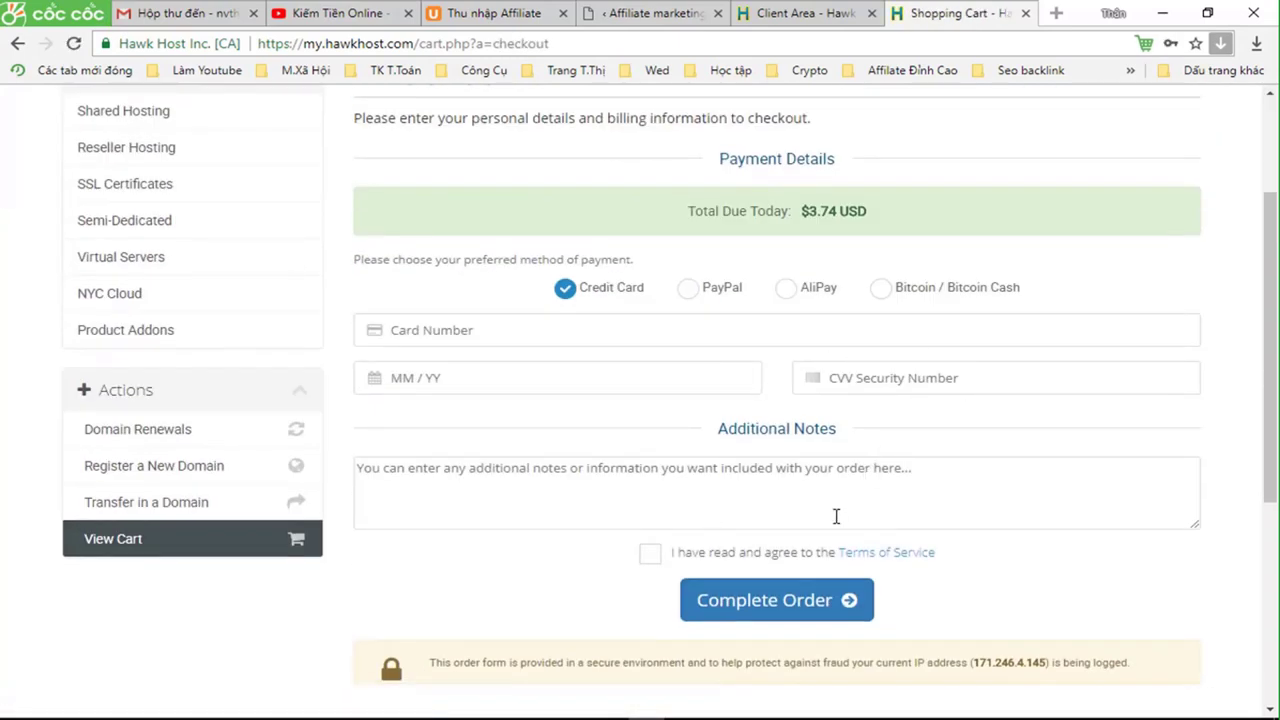
click(655, 557)
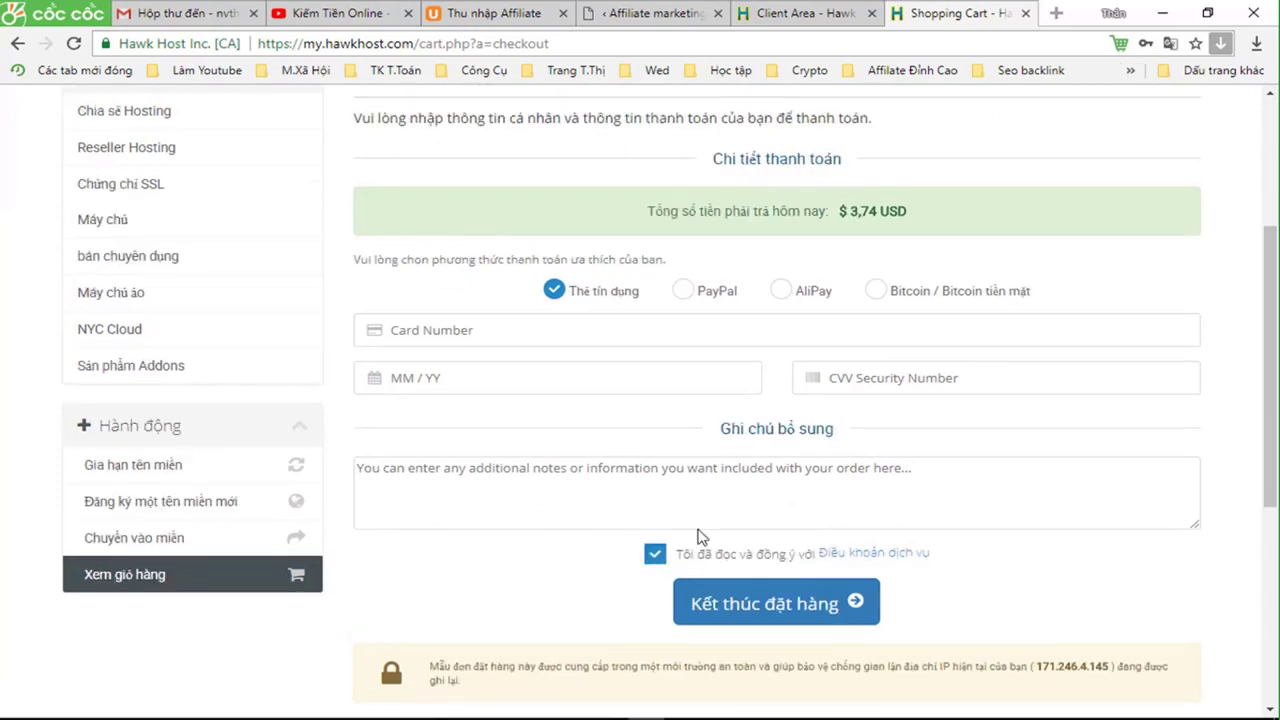
click(683, 291)
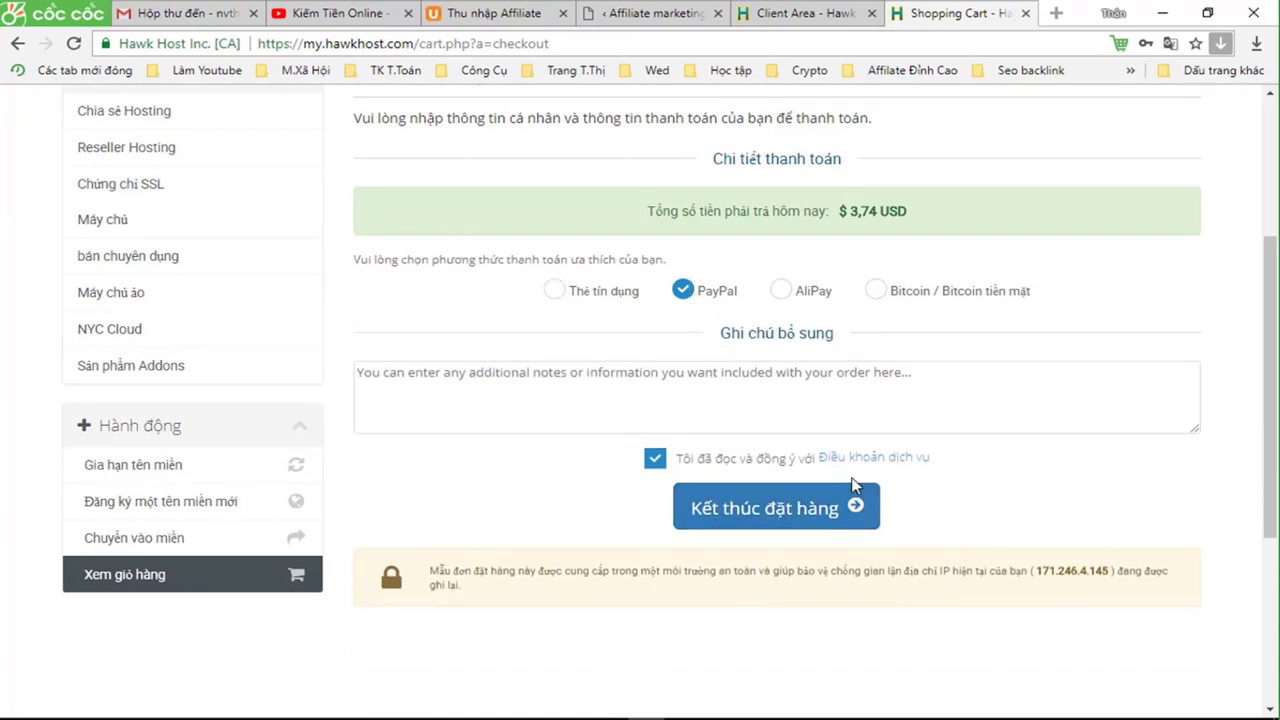
scroll(849, 477, up, 1)
scroll(843, 478, down, 1)
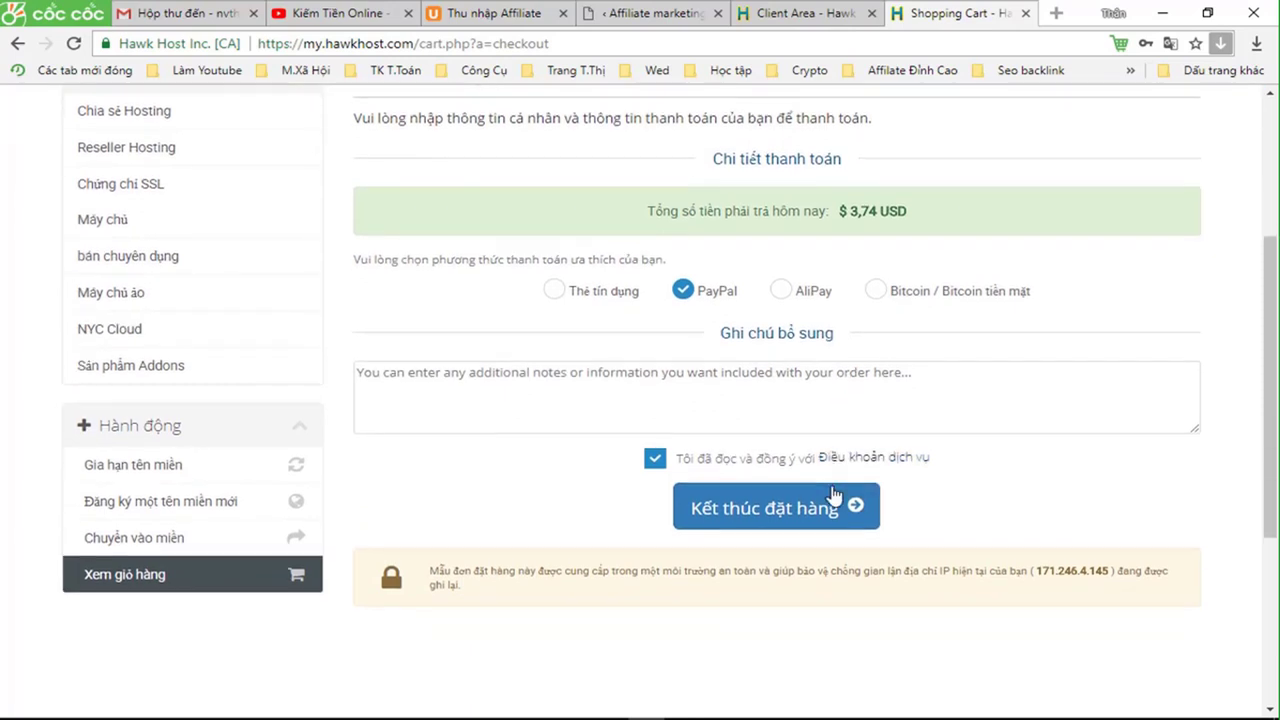
scroll(830, 495, up, 1)
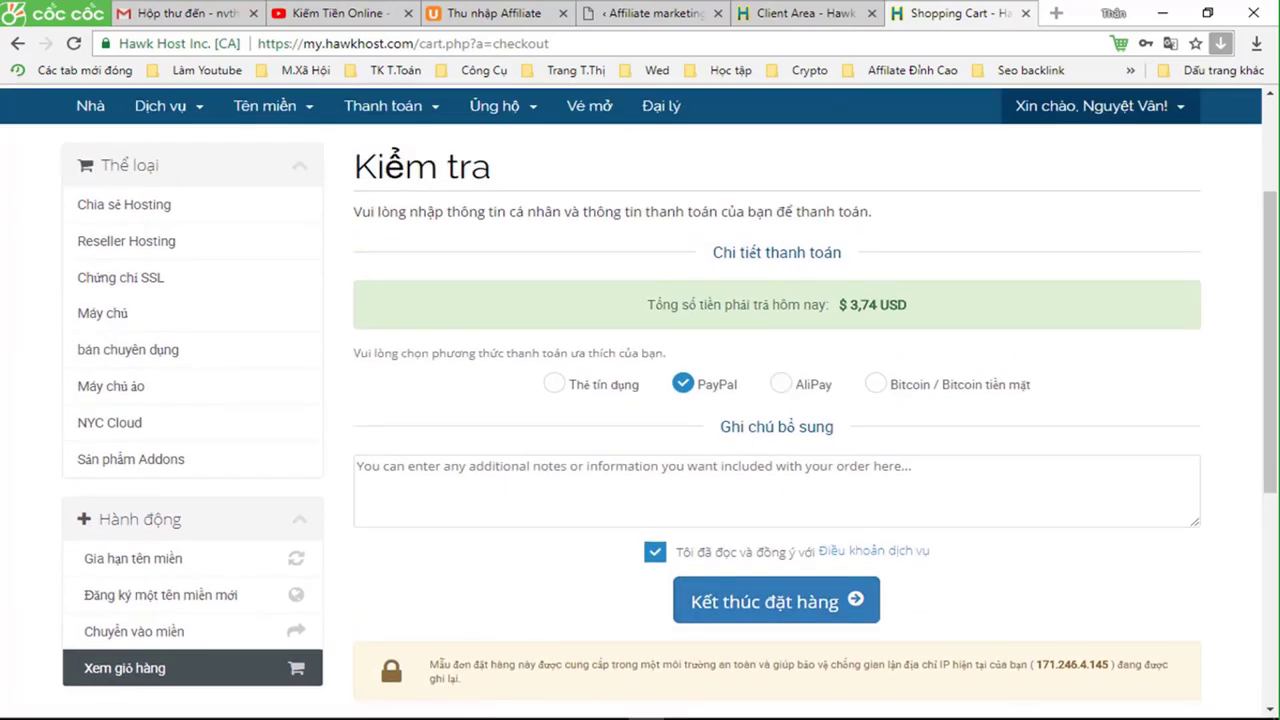
Start a Bandicam screen-area recording, minimize the recorder, and place the hosting order
click(496, 704)
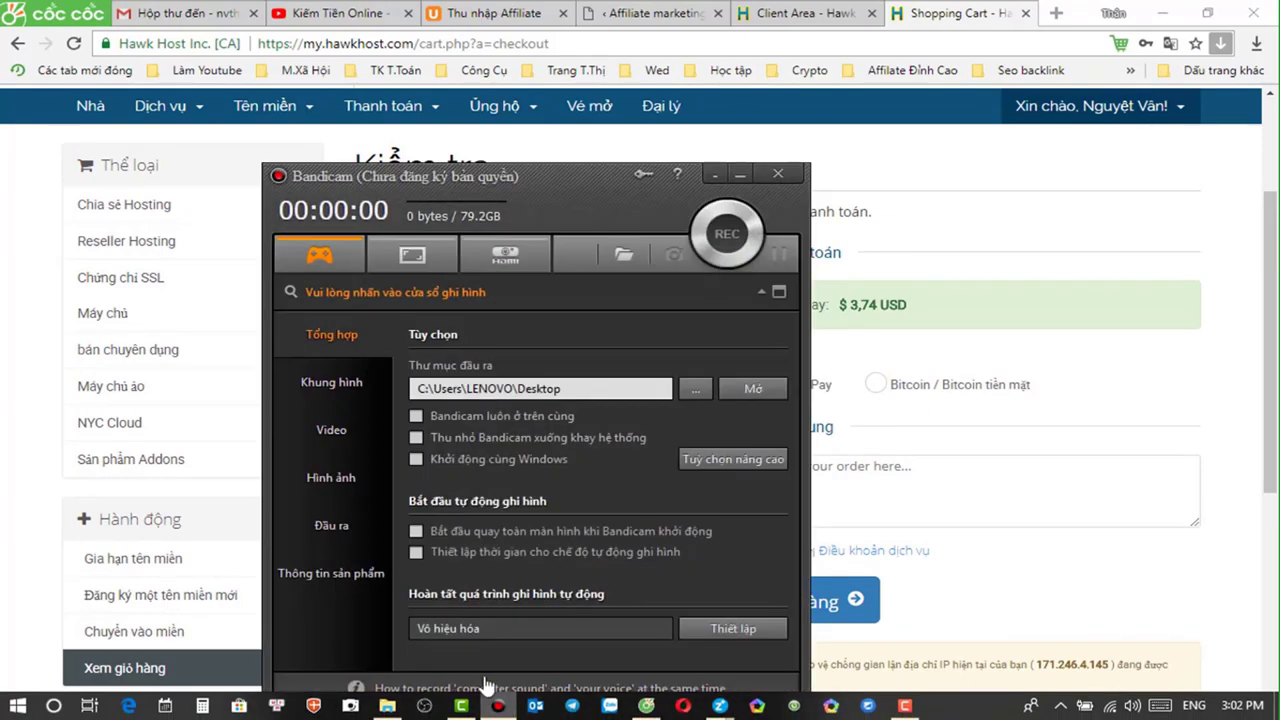
click(416, 250)
click(714, 210)
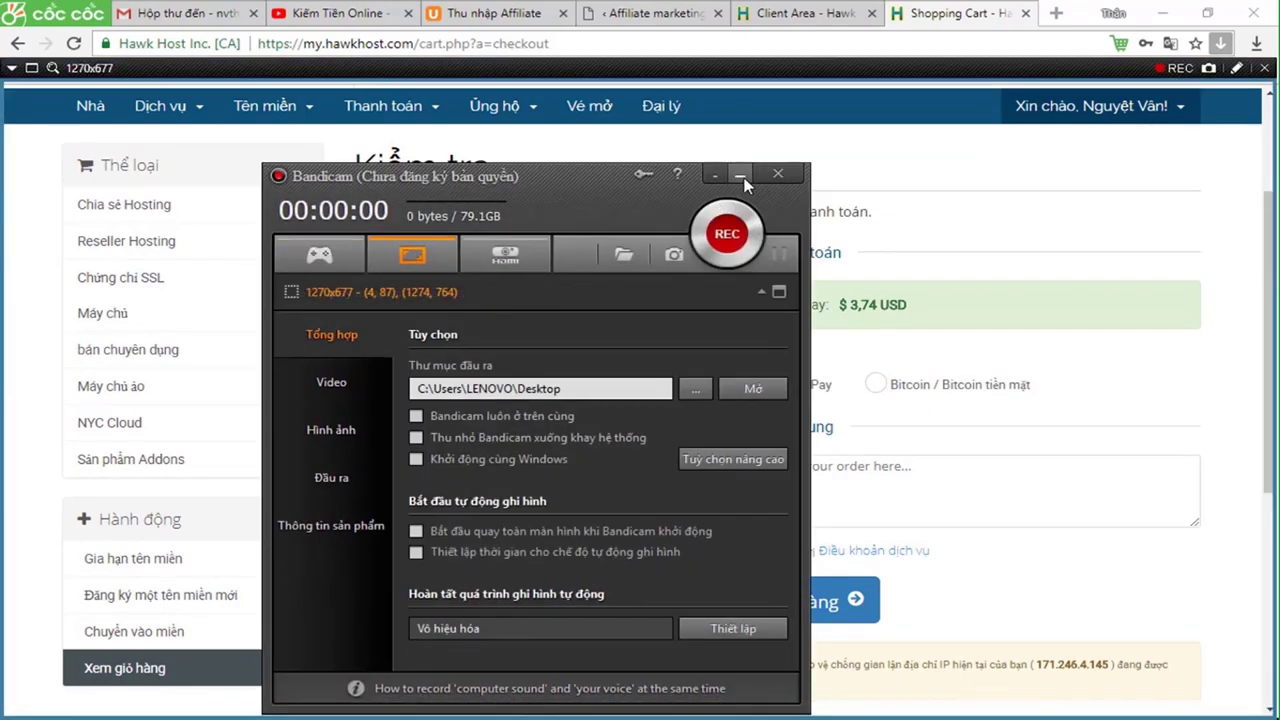
click(741, 176)
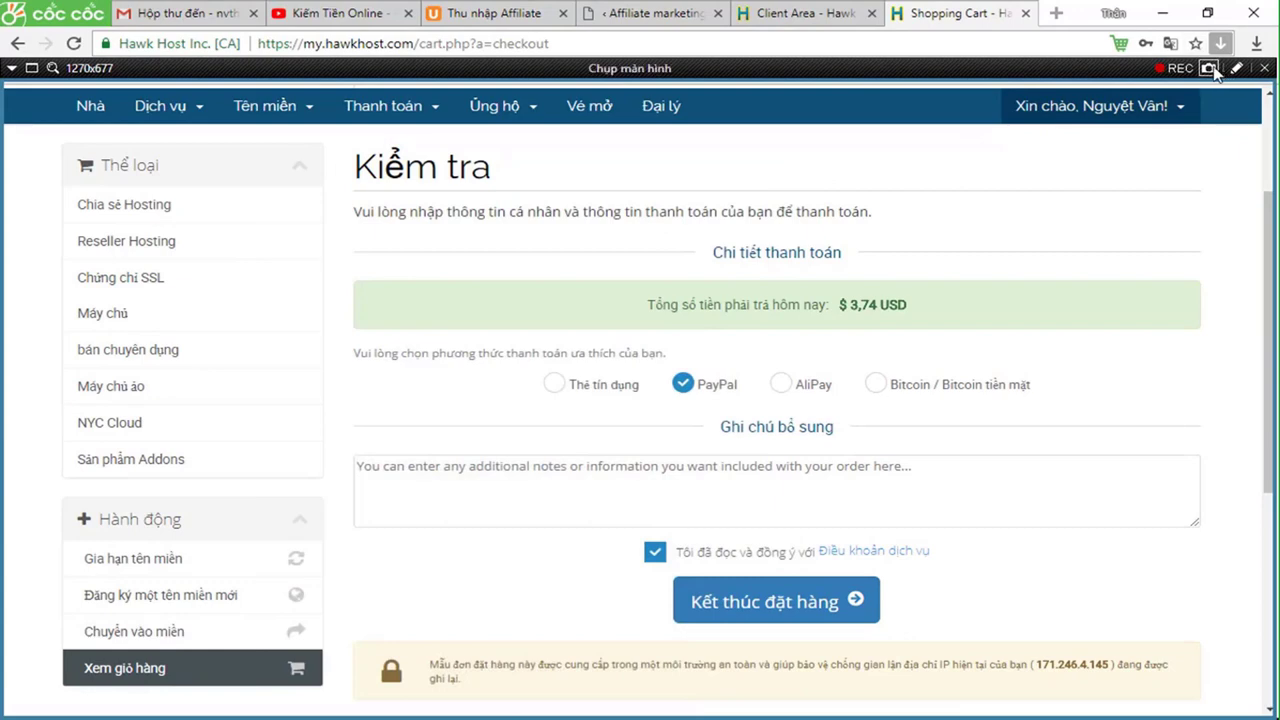
click(797, 615)
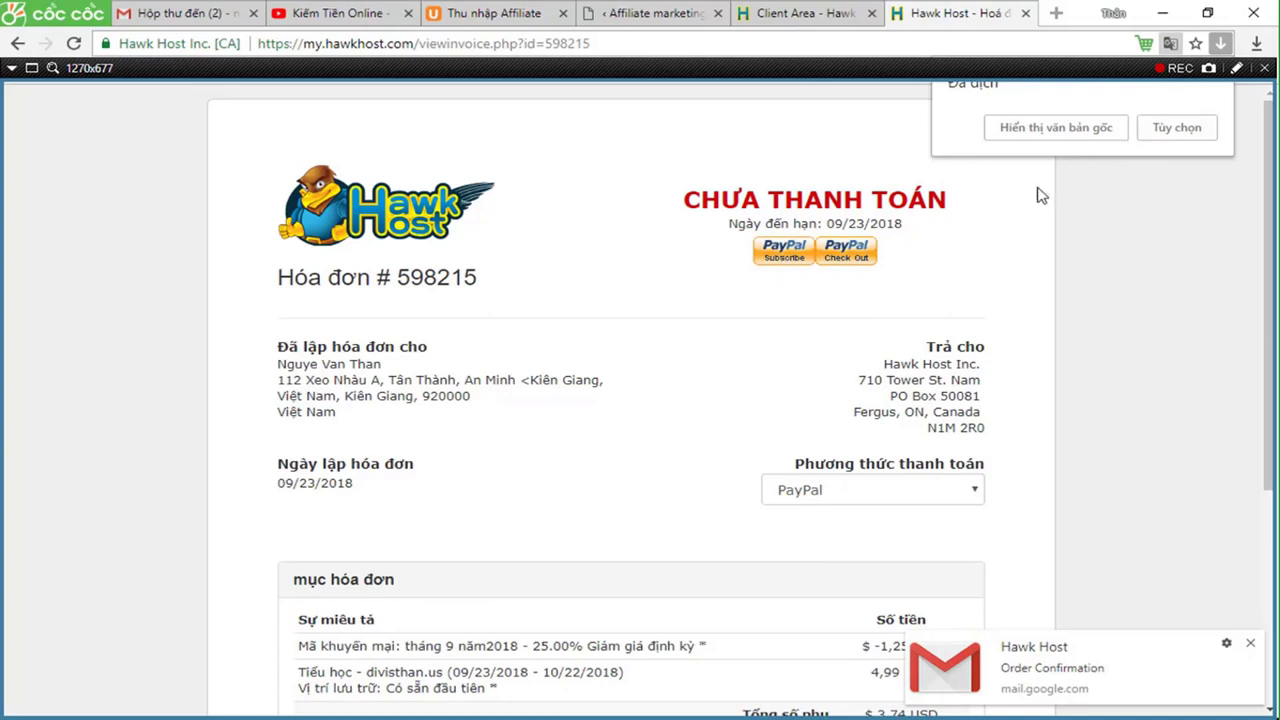
Screenshot the unpaid invoice page with Bandicam and move the Gmail tab into its own window
click(1209, 69)
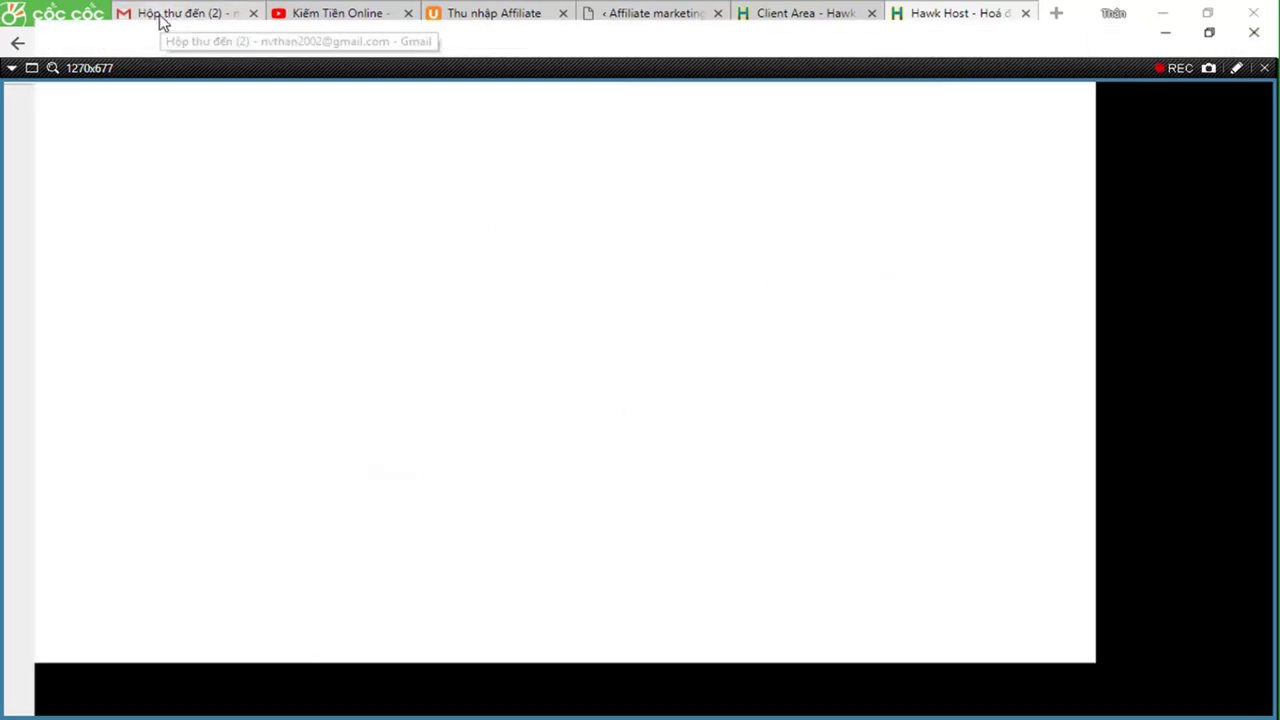
drag(163, 20, 314, 189)
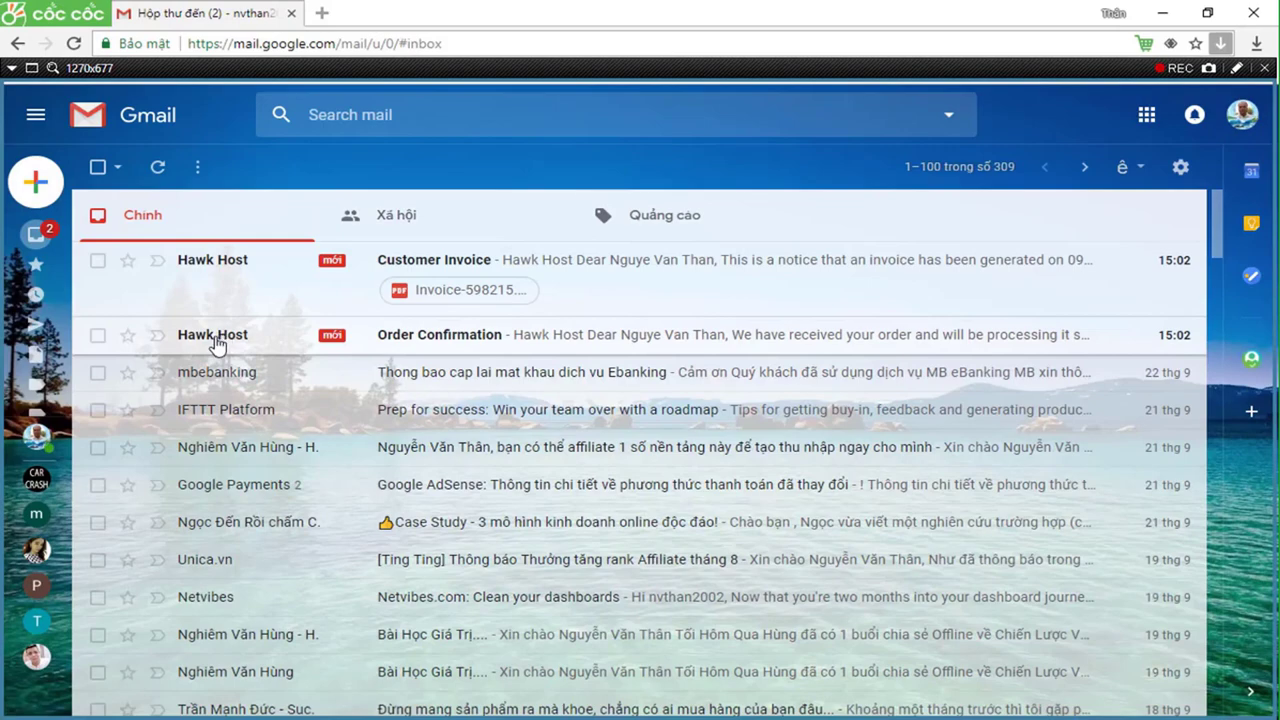
Read Hawk Host's Order Confirmation email and return to the inbox
click(214, 338)
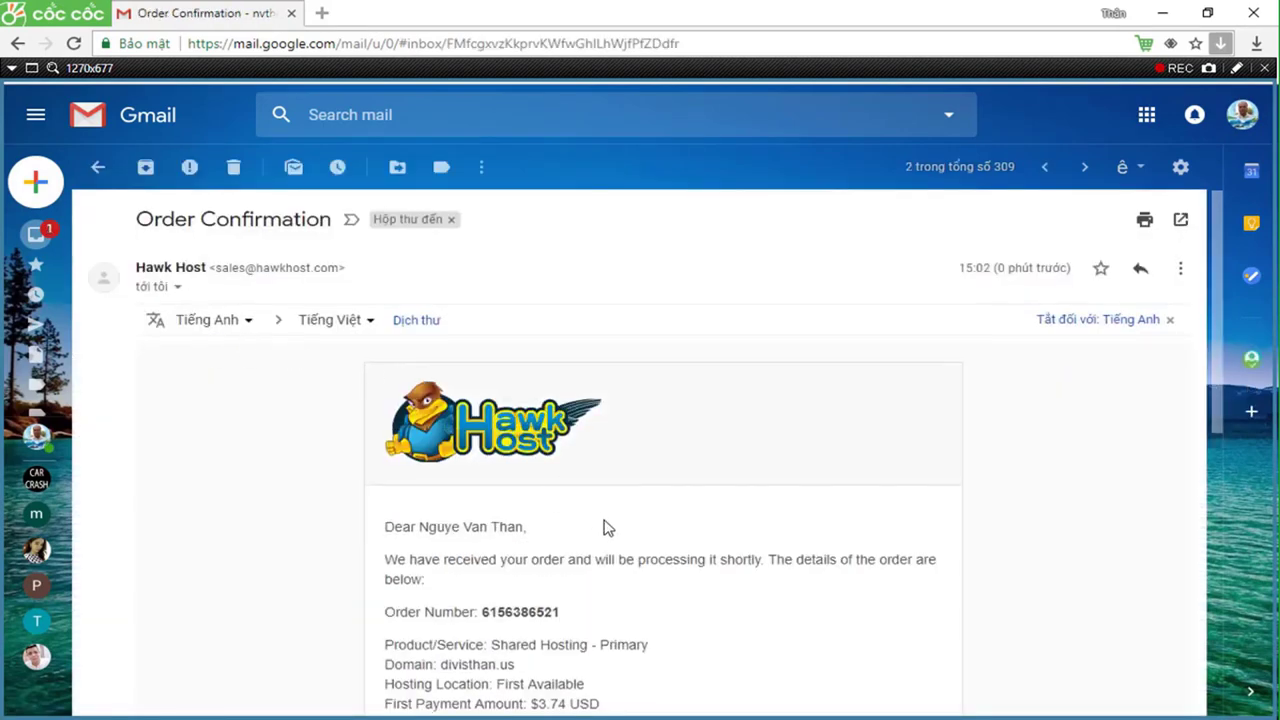
scroll(608, 528, down, 2)
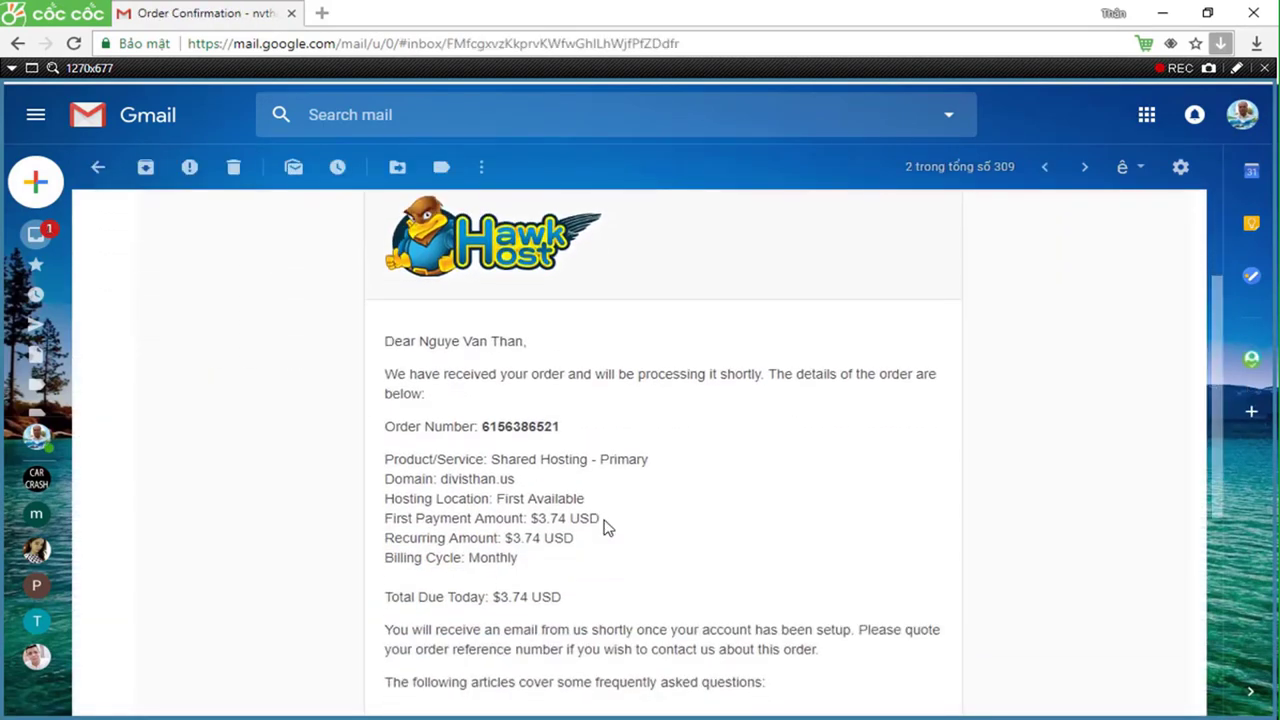
scroll(605, 527, up, 2)
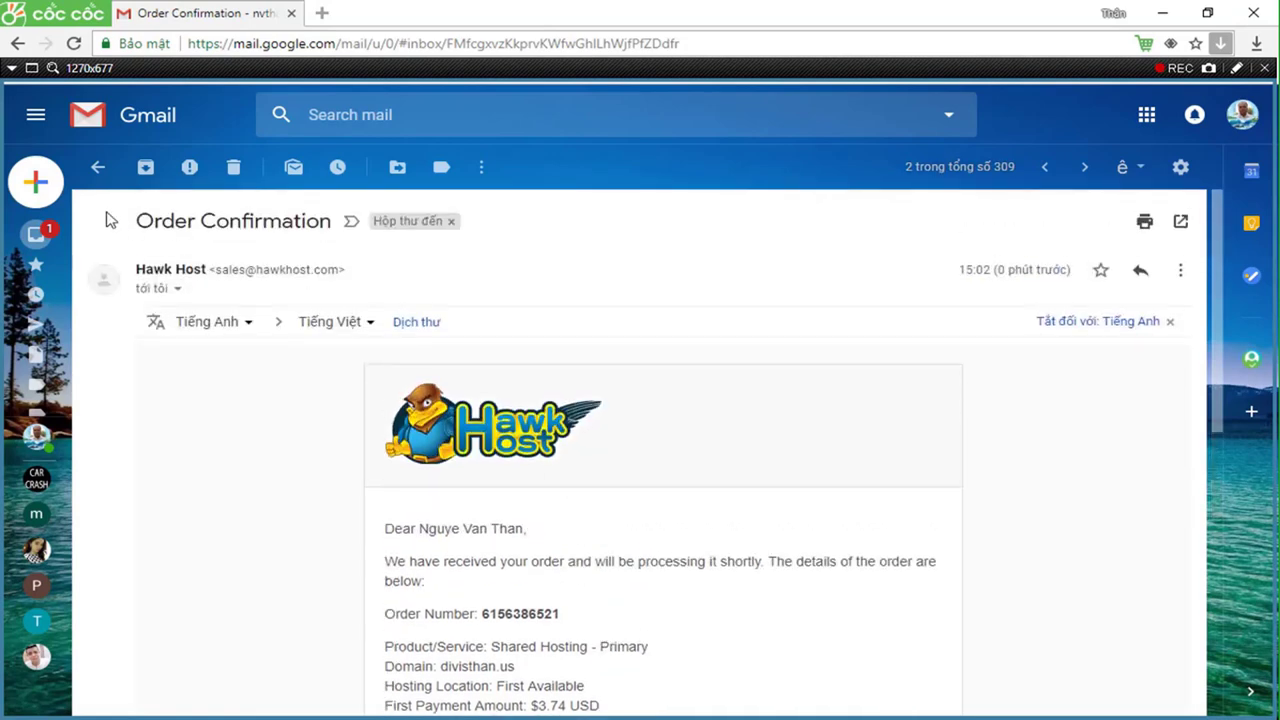
mouse_move(36, 185)
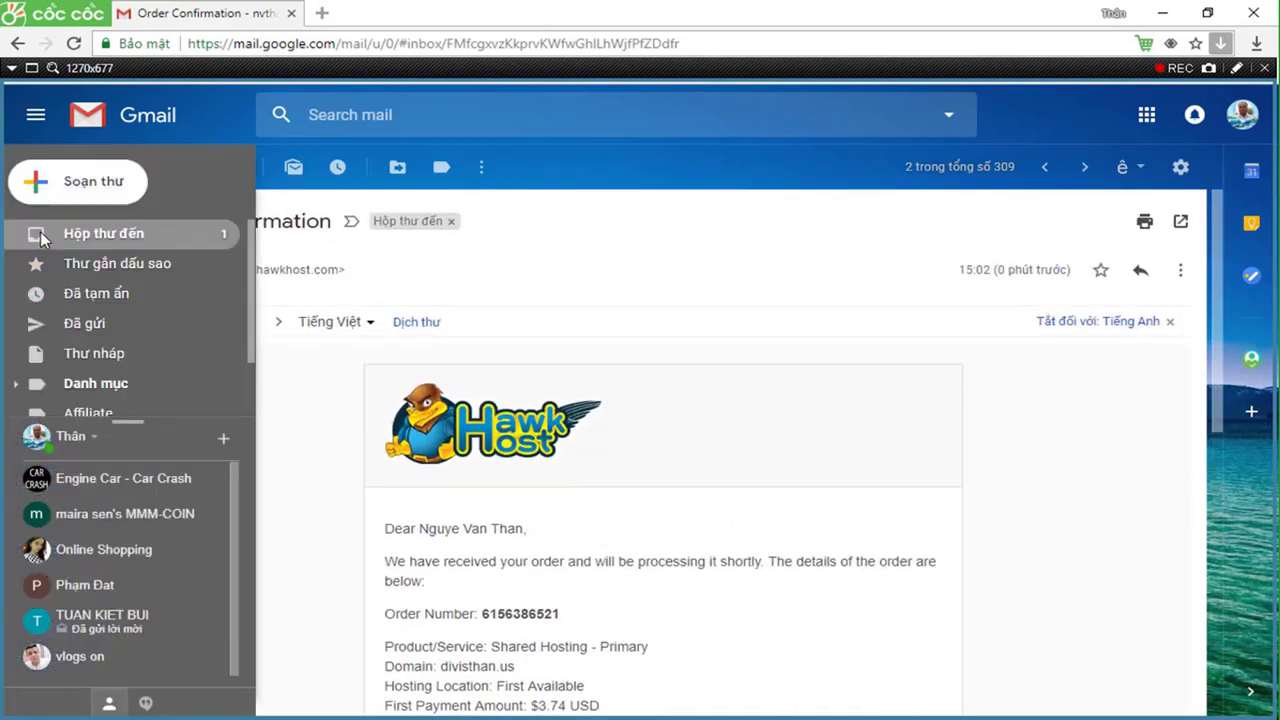
click(40, 237)
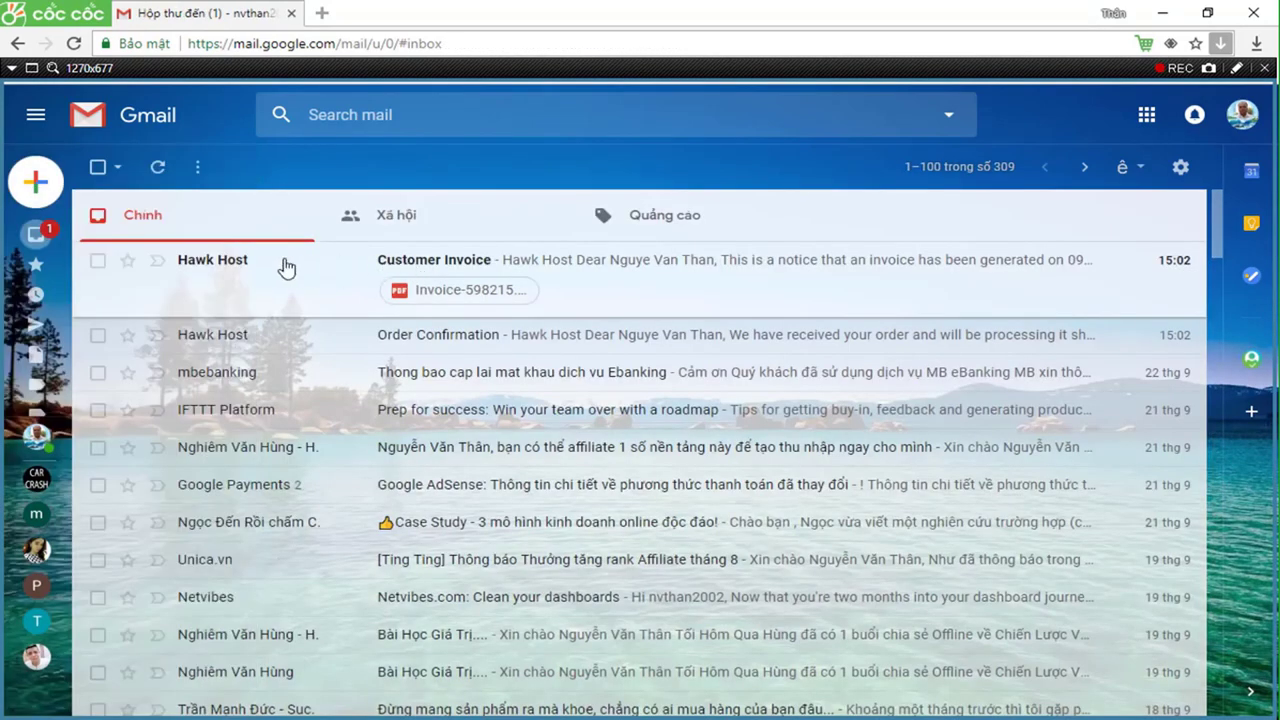
Scroll through Hawk Host's Customer Invoice email, then go back to the inbox
click(228, 268)
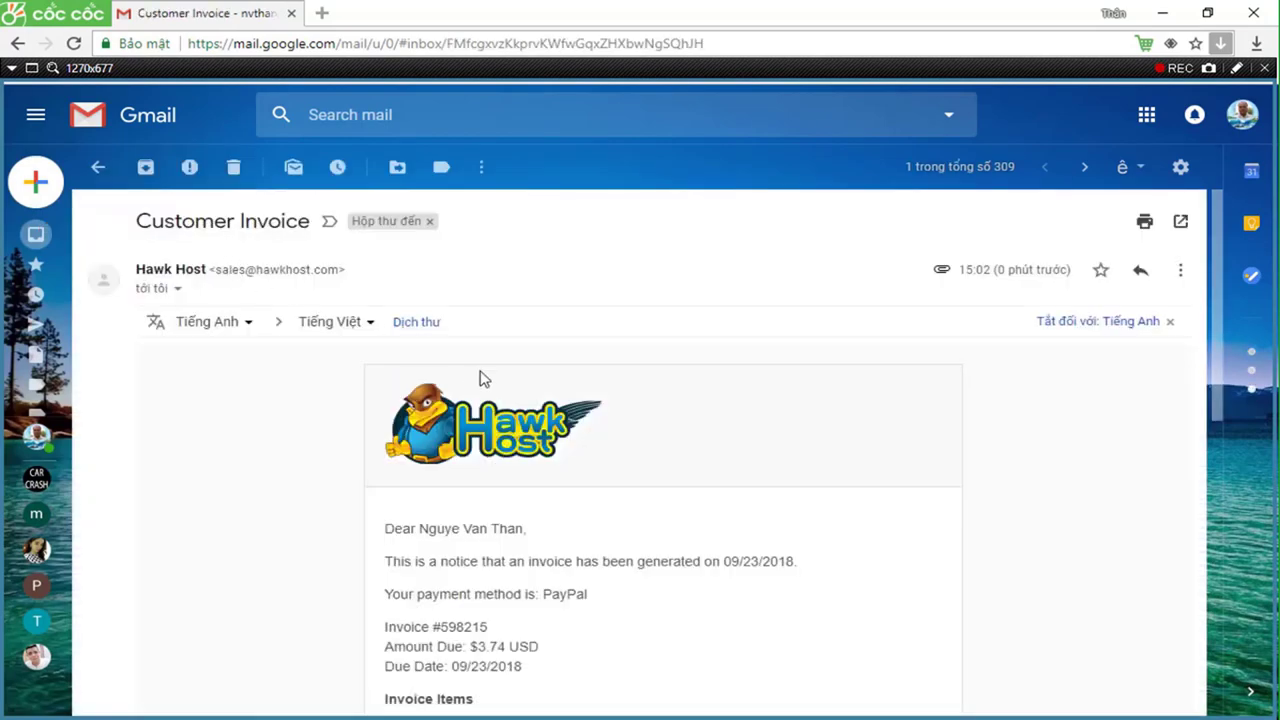
scroll(549, 457, down, 1)
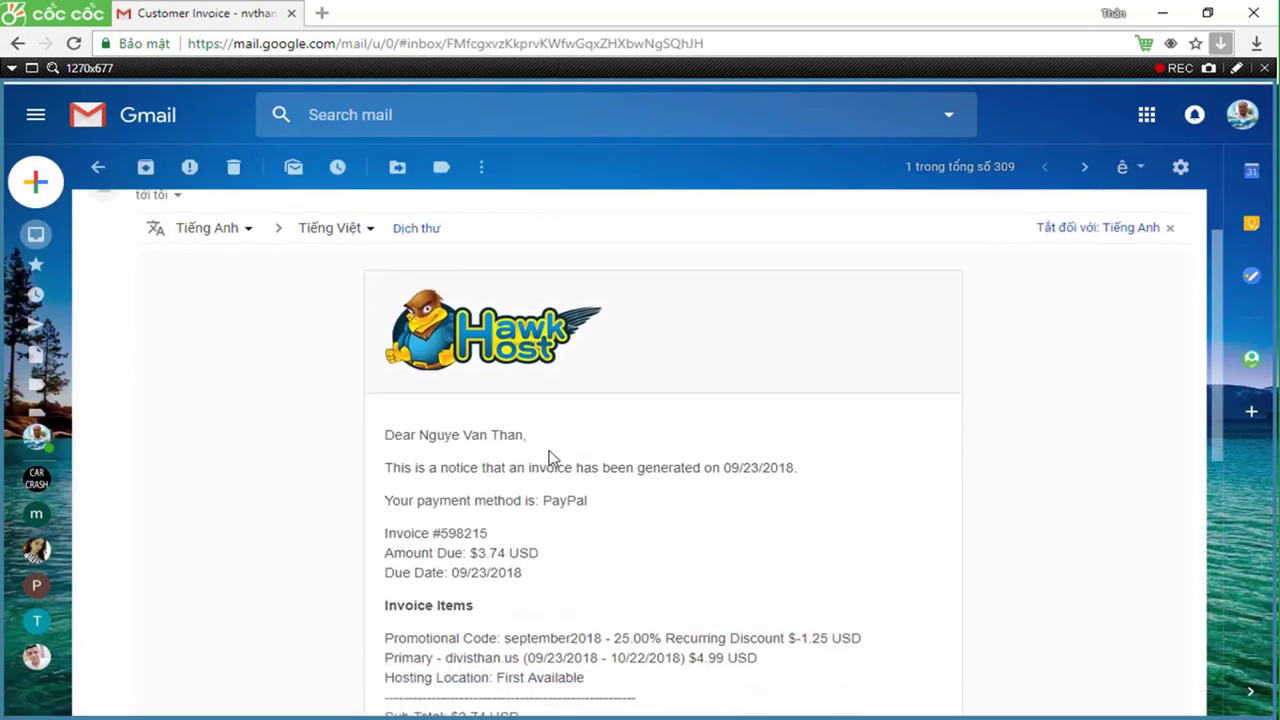
scroll(550, 458, down, 1)
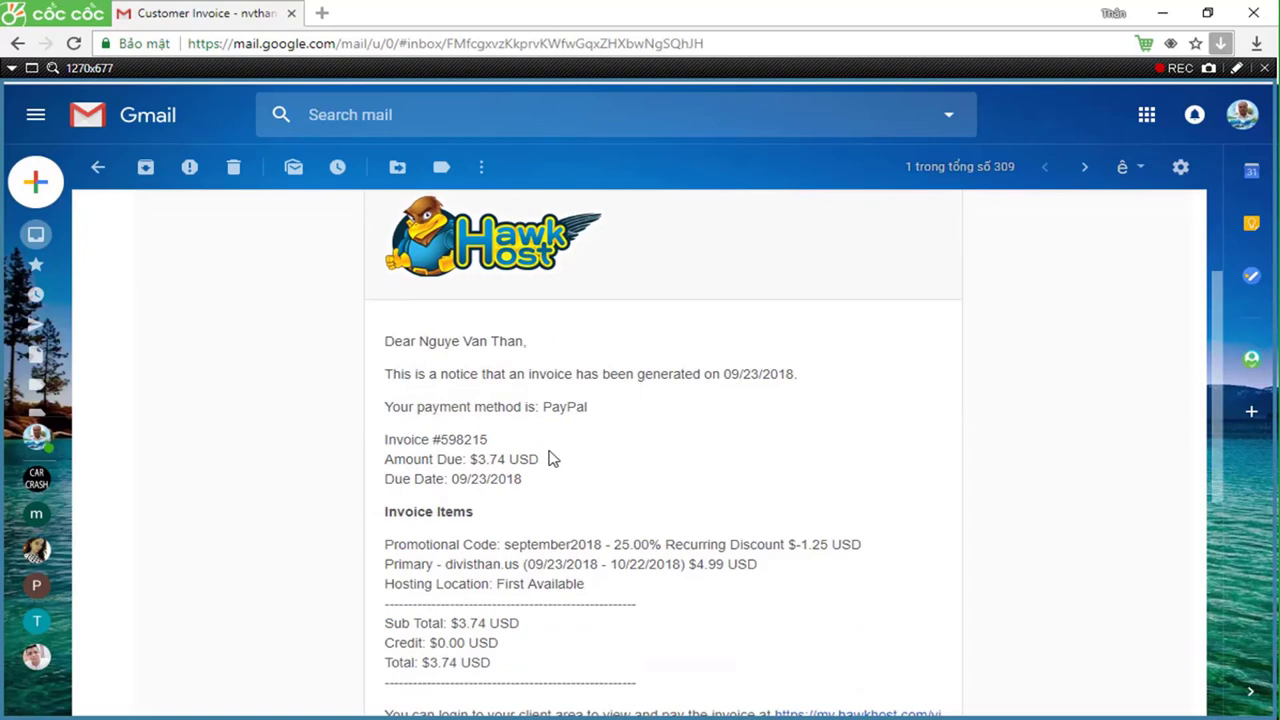
scroll(776, 350, up, 2)
scroll(580, 486, down, 5)
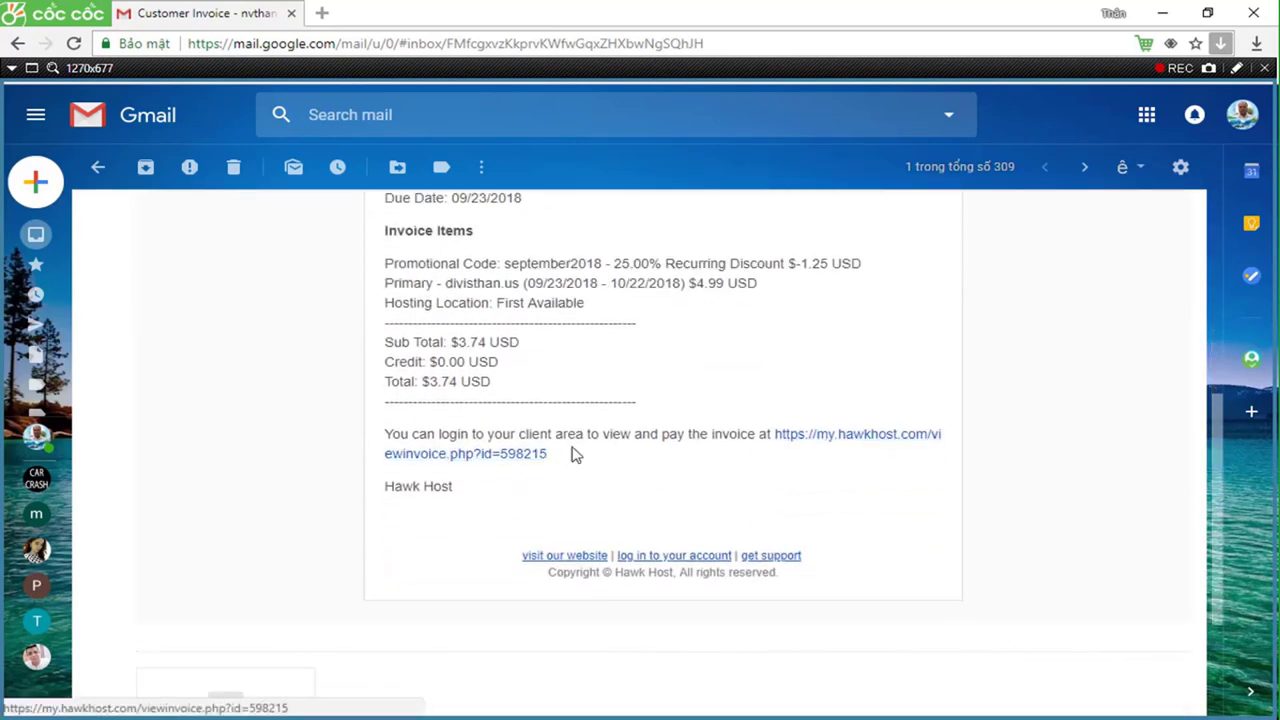
scroll(640, 400, up, 4)
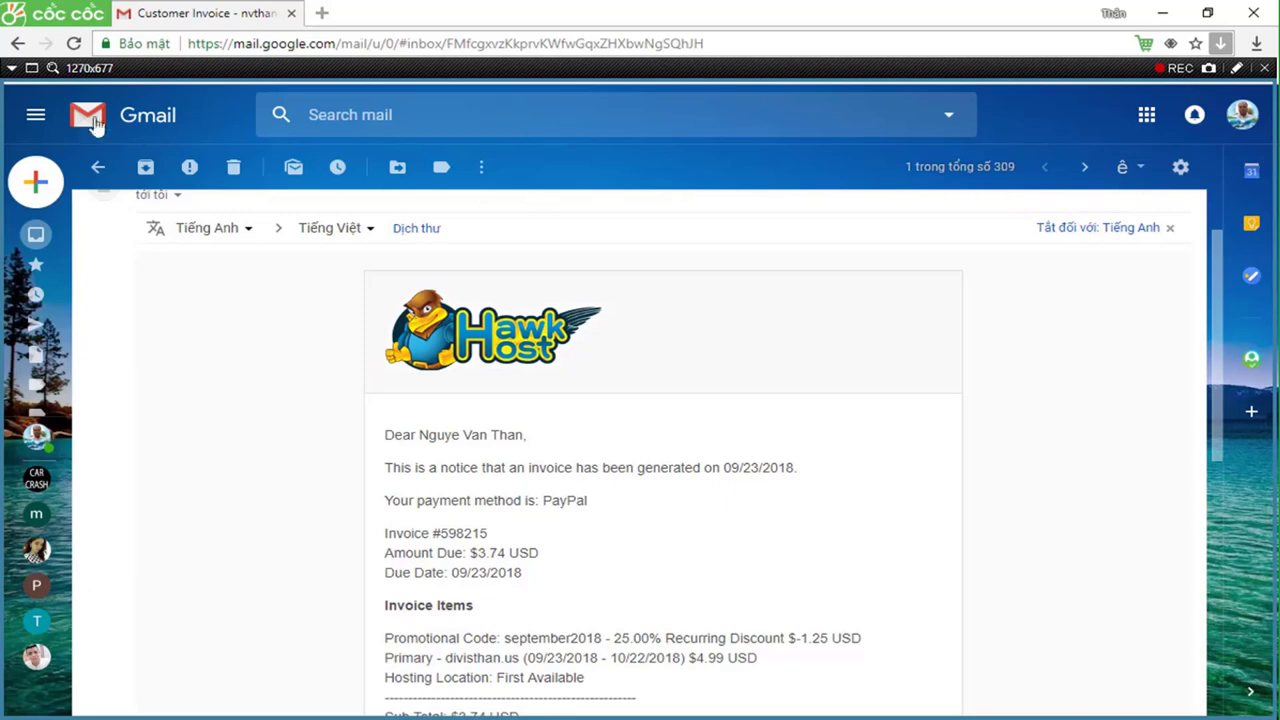
click(97, 176)
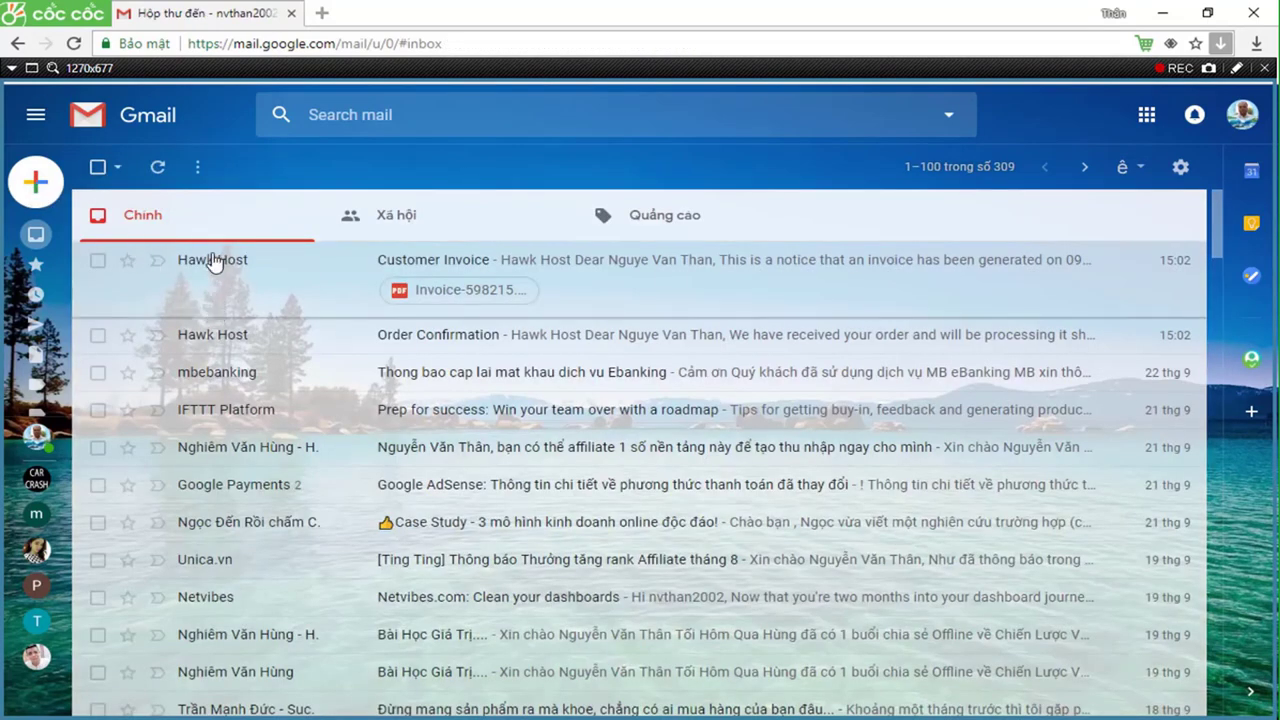
Reopen the Customer Invoice email, then close the Gmail window
click(1209, 68)
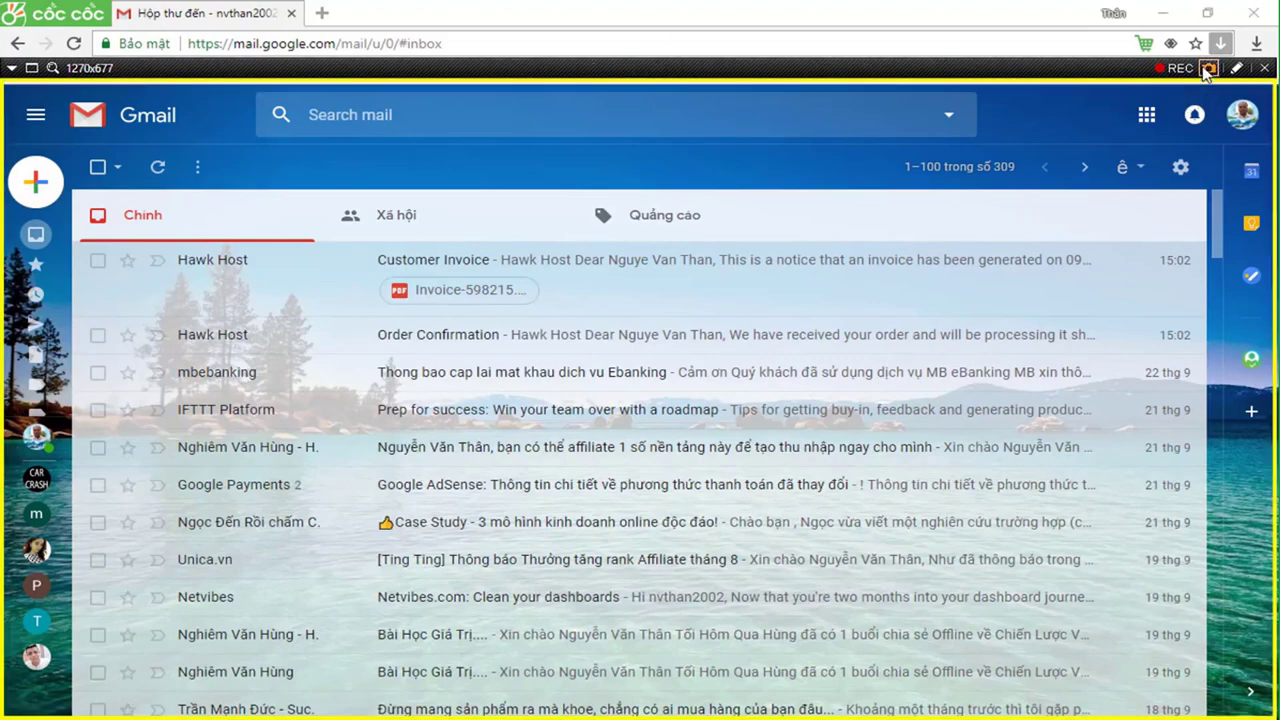
click(205, 265)
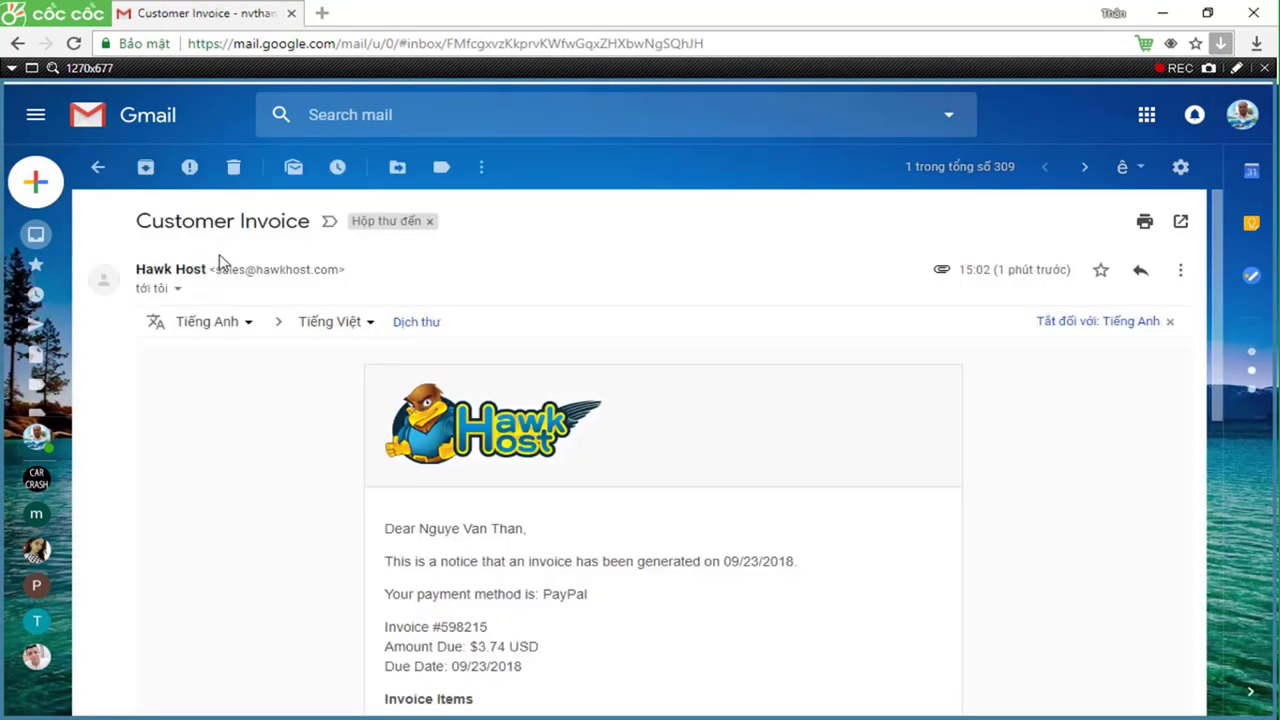
scroll(578, 328, down, 3)
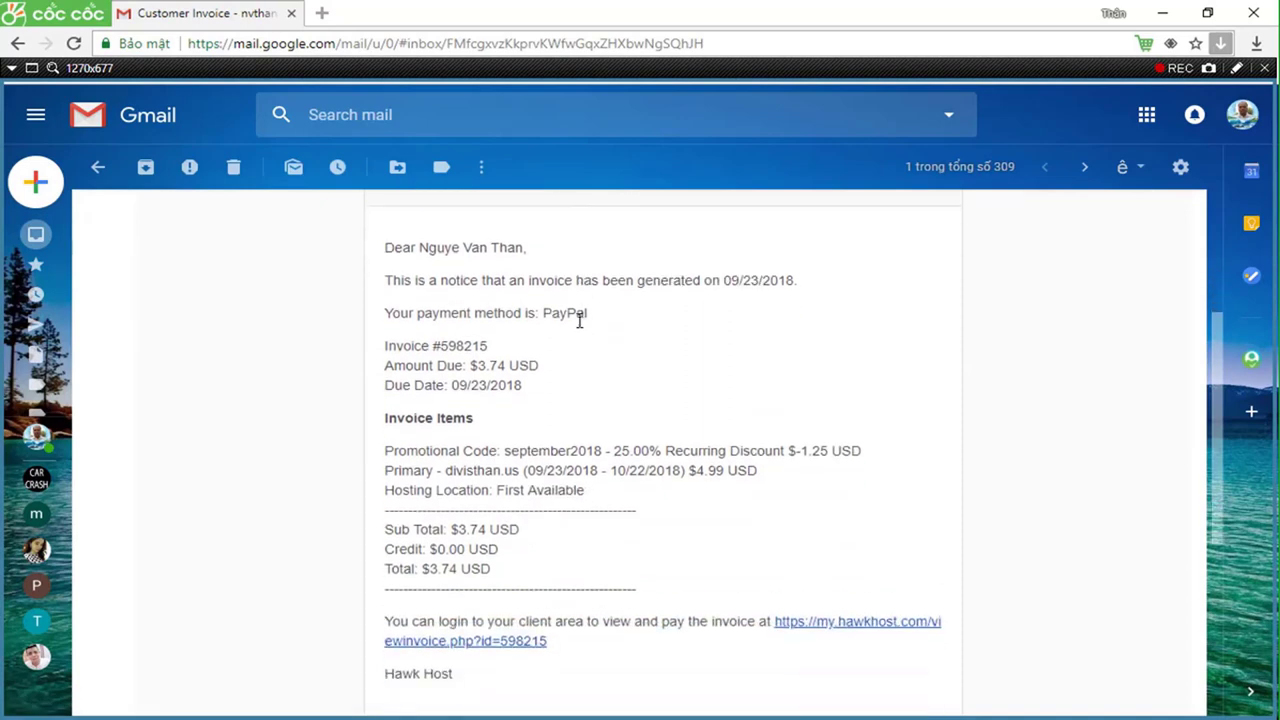
scroll(578, 320, up, 1)
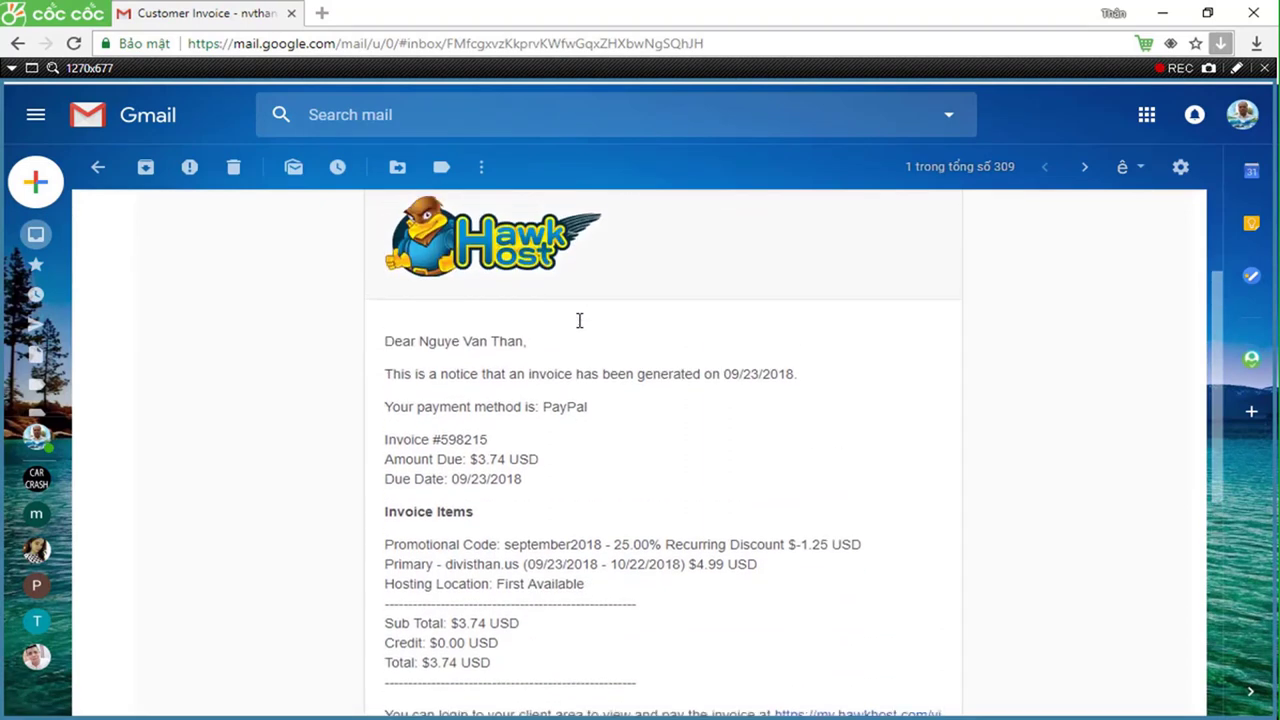
click(1208, 68)
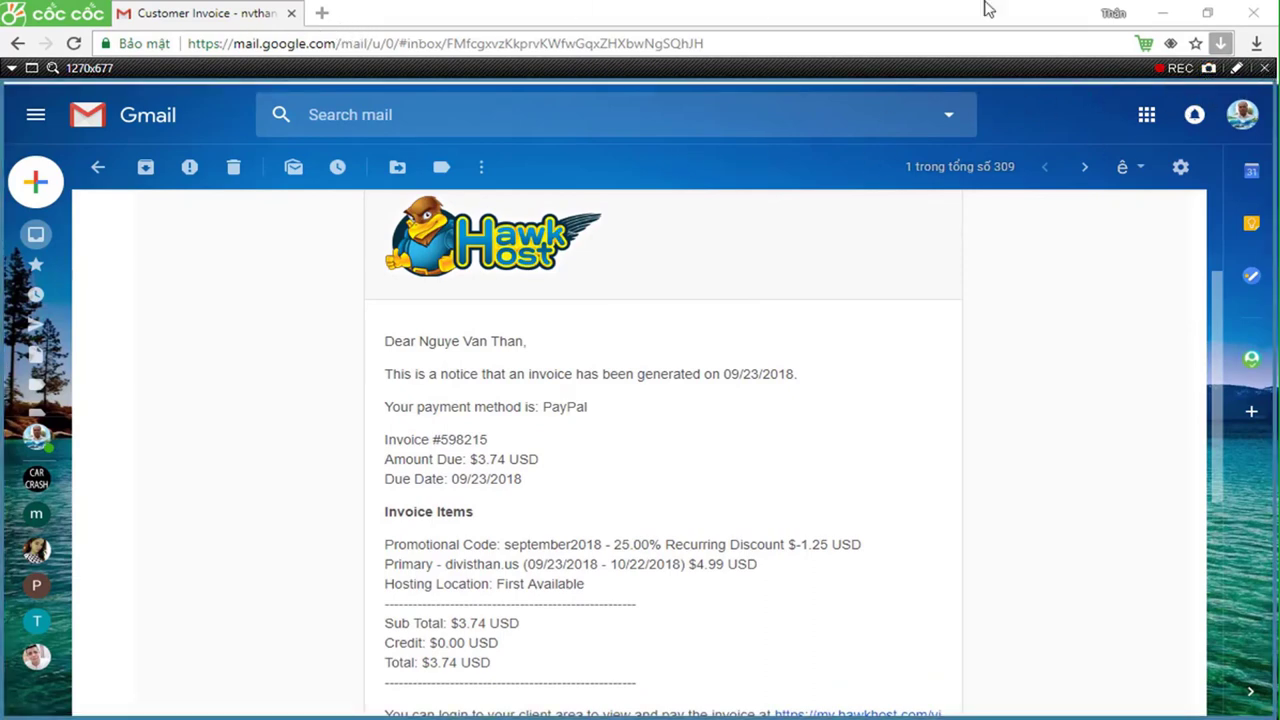
click(1256, 12)
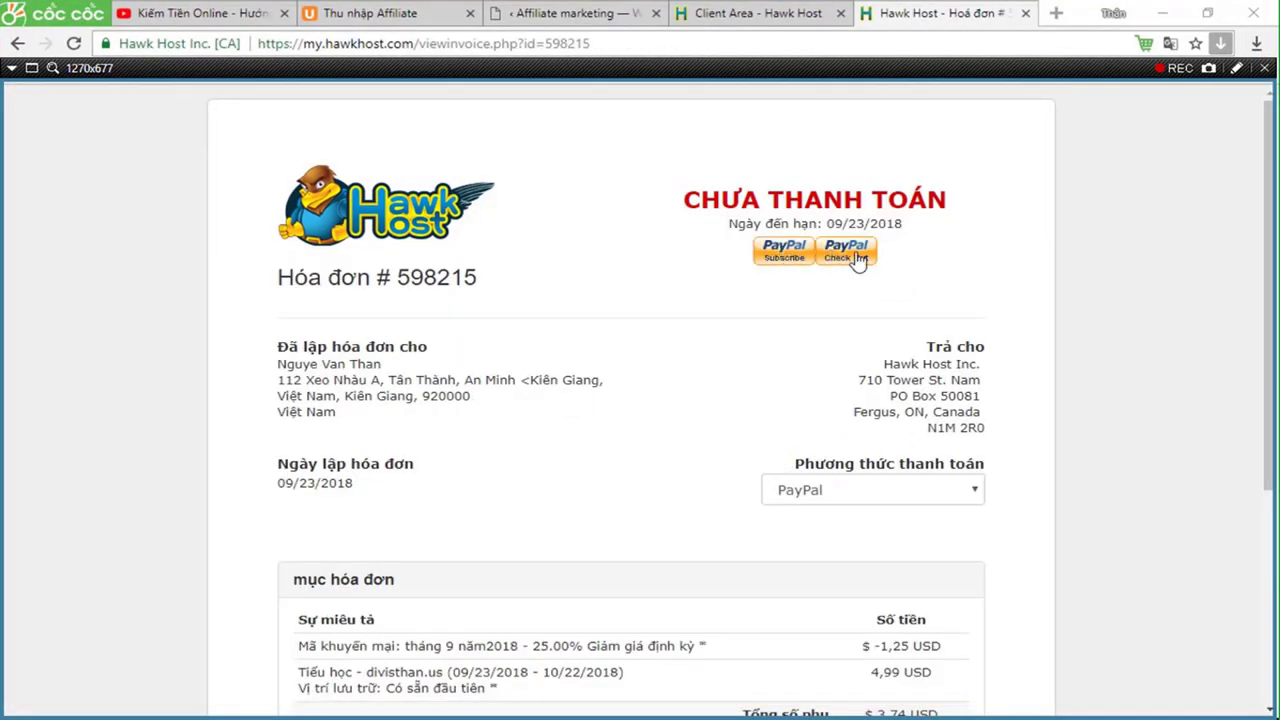
click(785, 256)
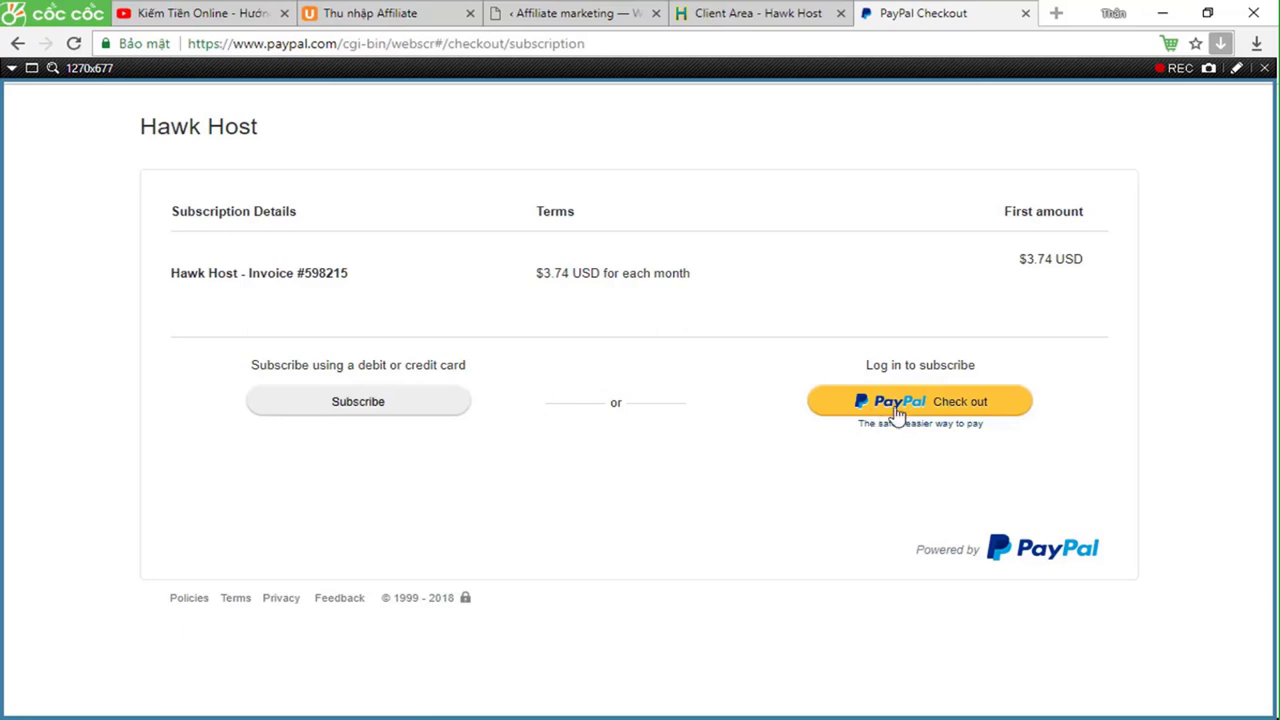
Translate the PayPal checkout page into Vietnamese
click(1209, 68)
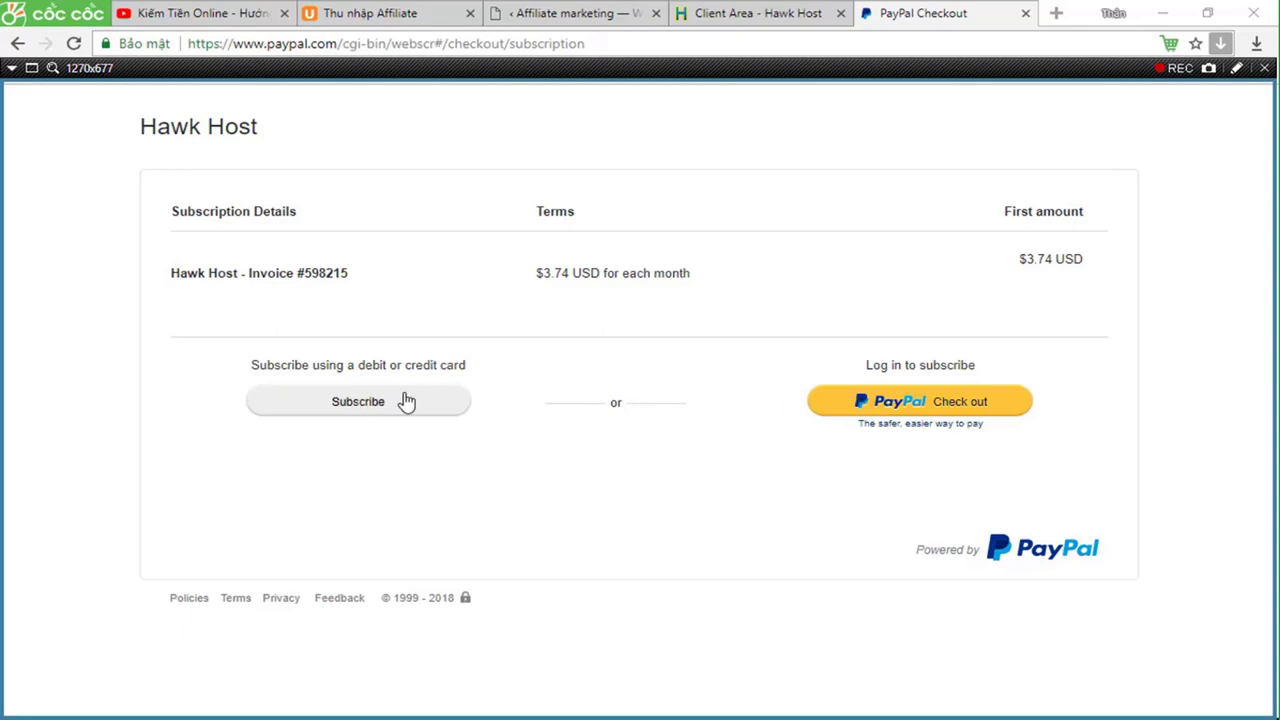
right_click(528, 462)
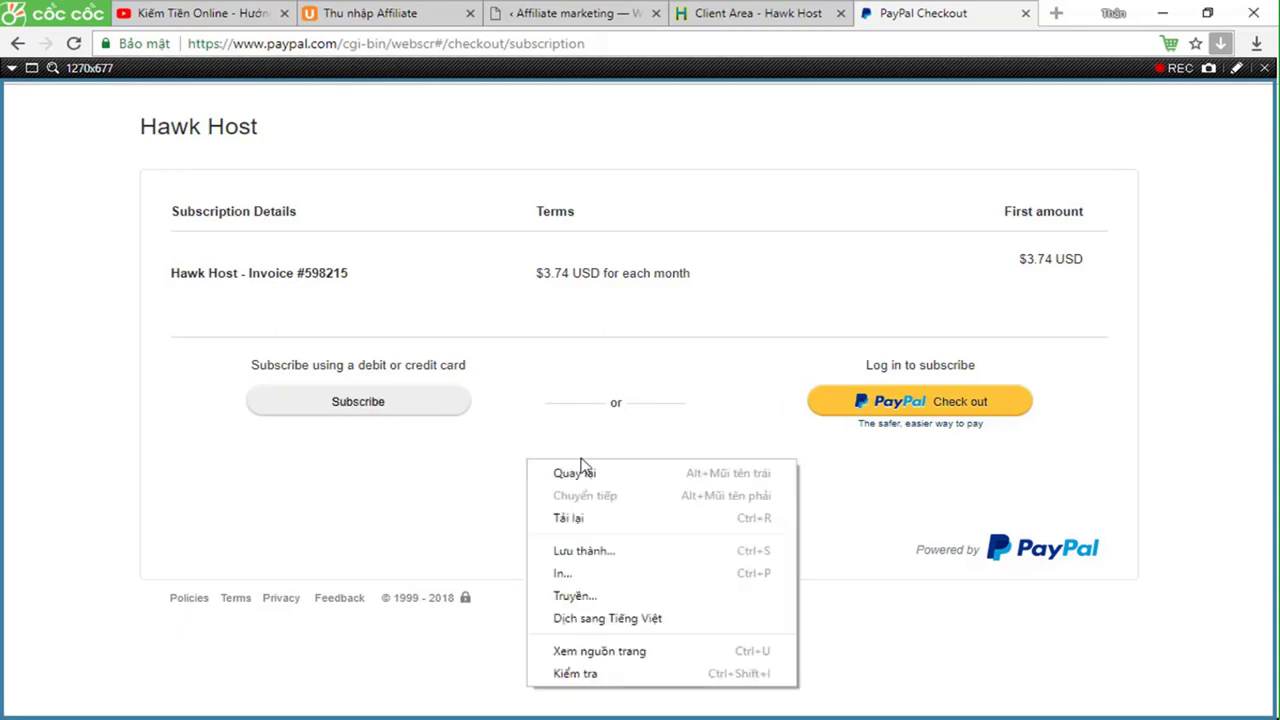
click(622, 619)
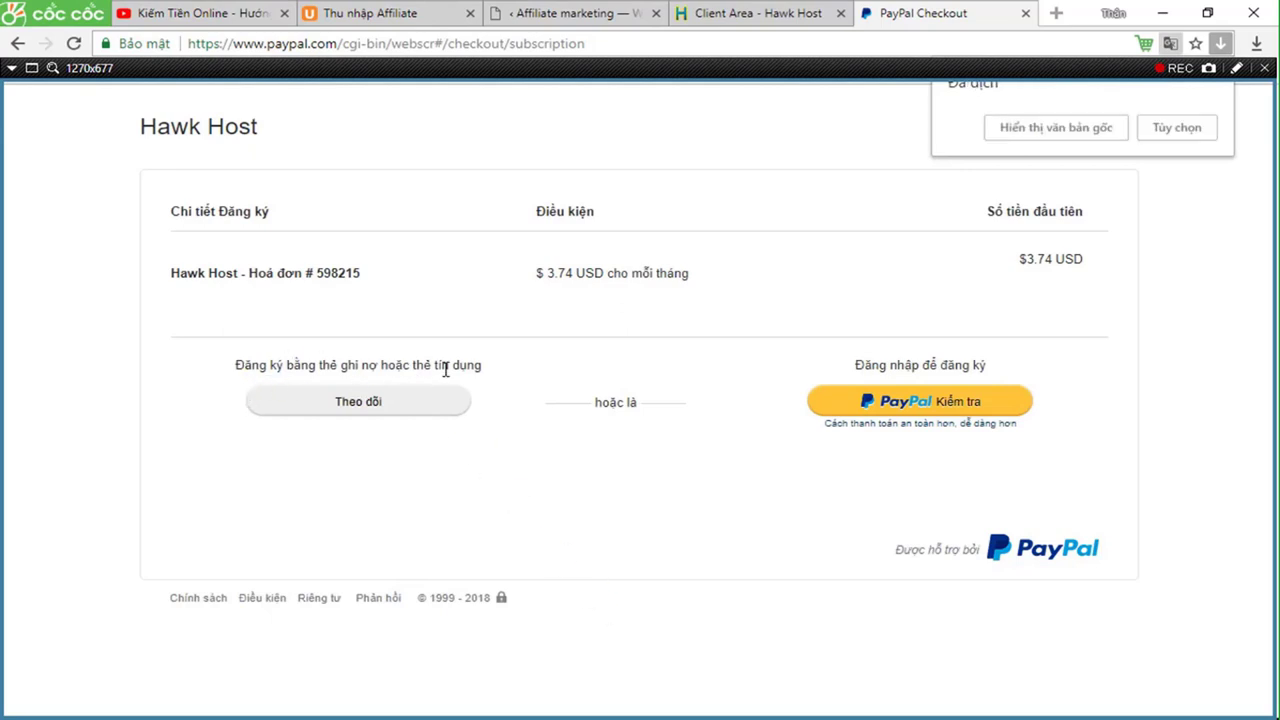
Go to the PayPal login and autofill the saved account e-mail and password
click(913, 408)
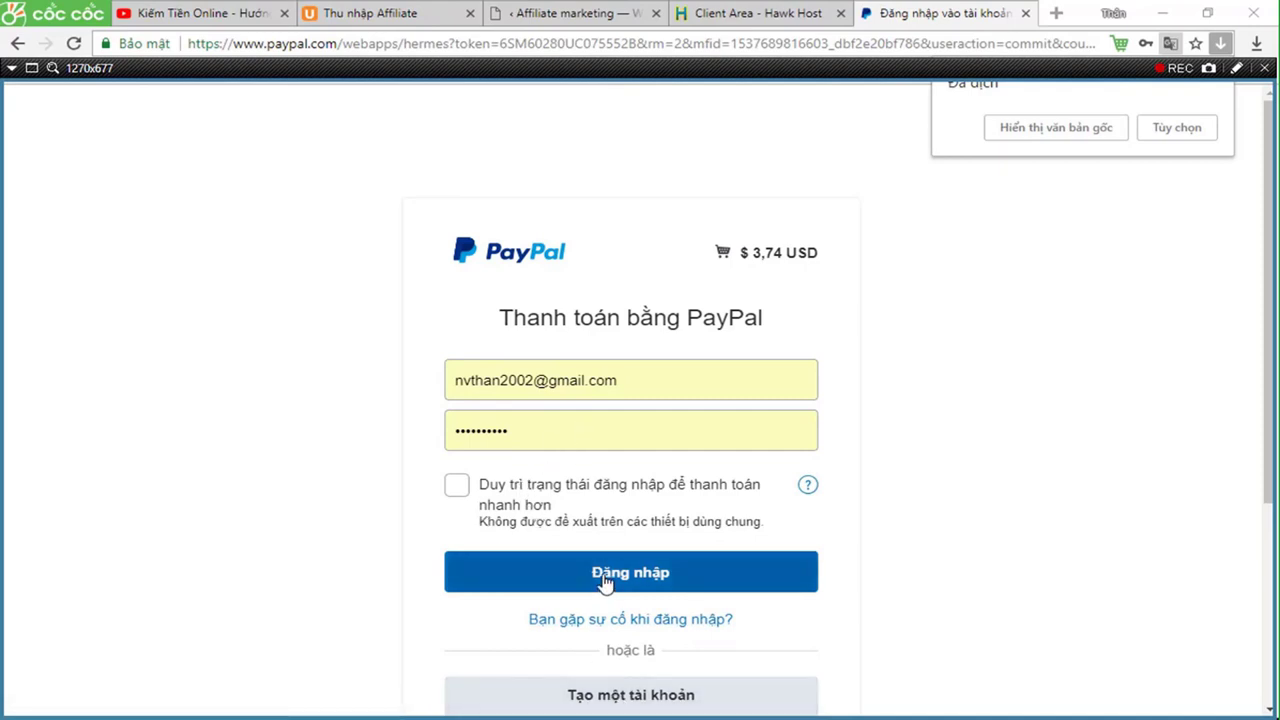
click(663, 380)
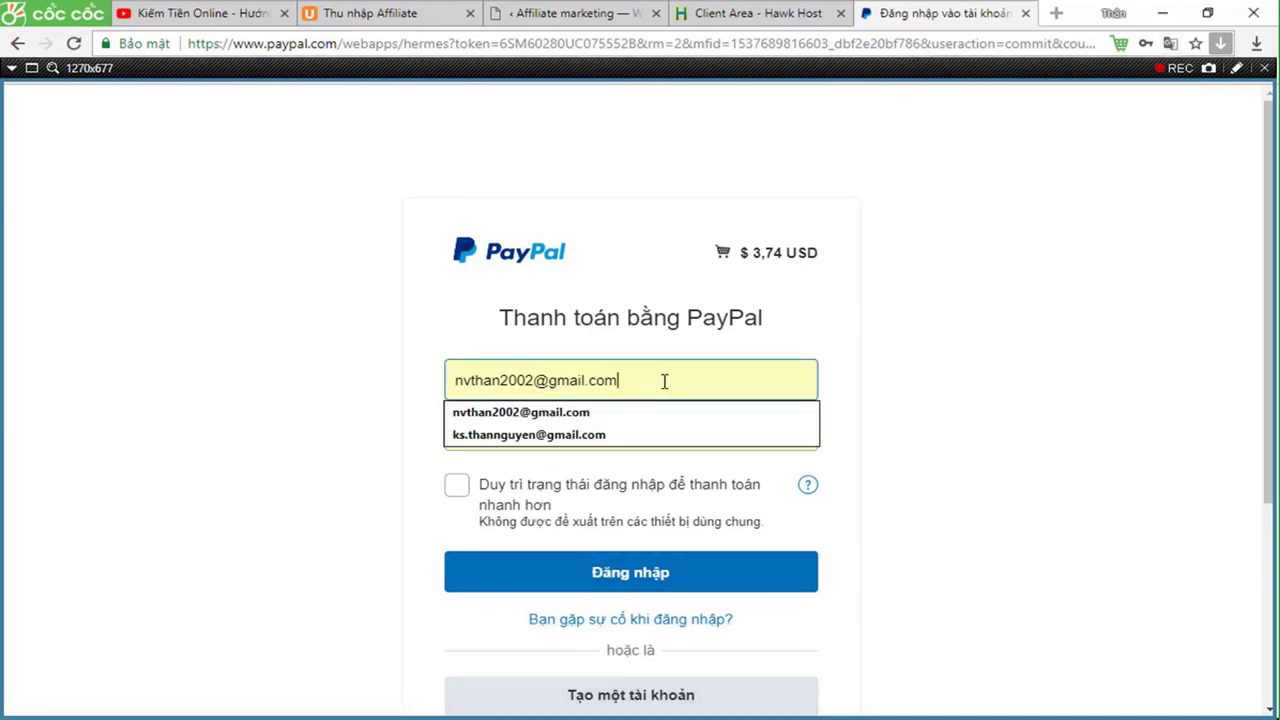
click(760, 412)
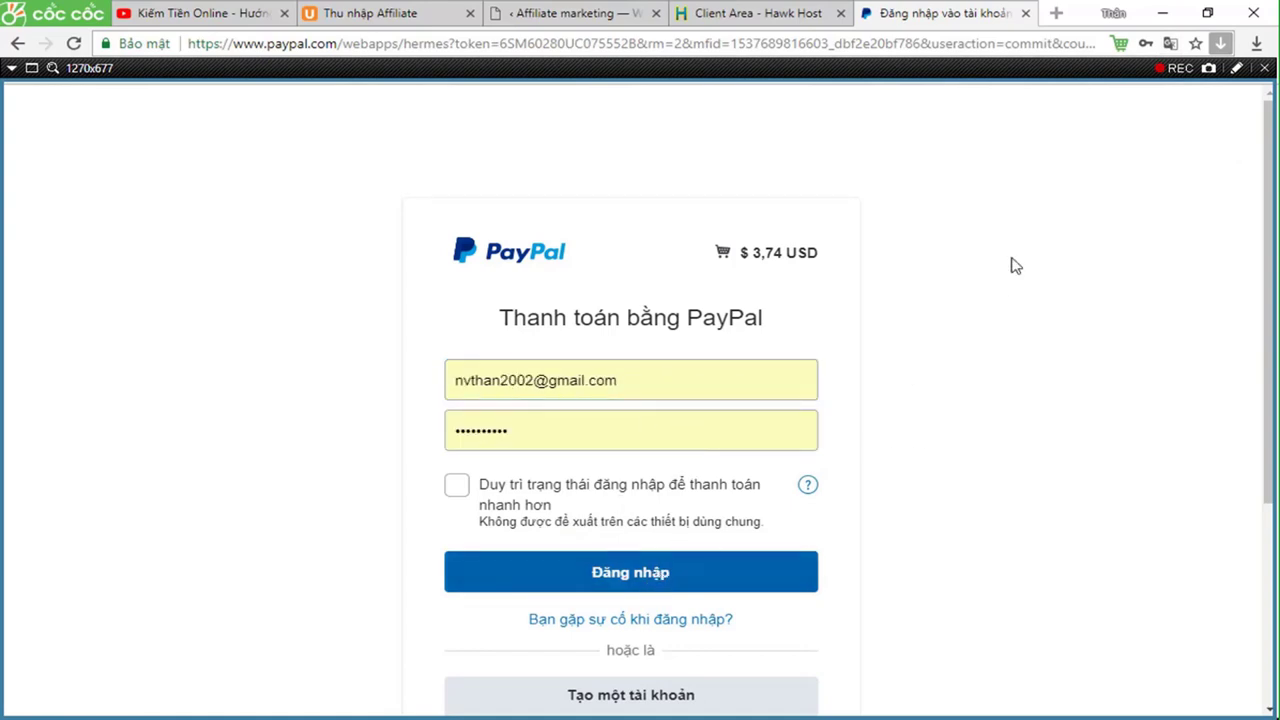
click(1208, 68)
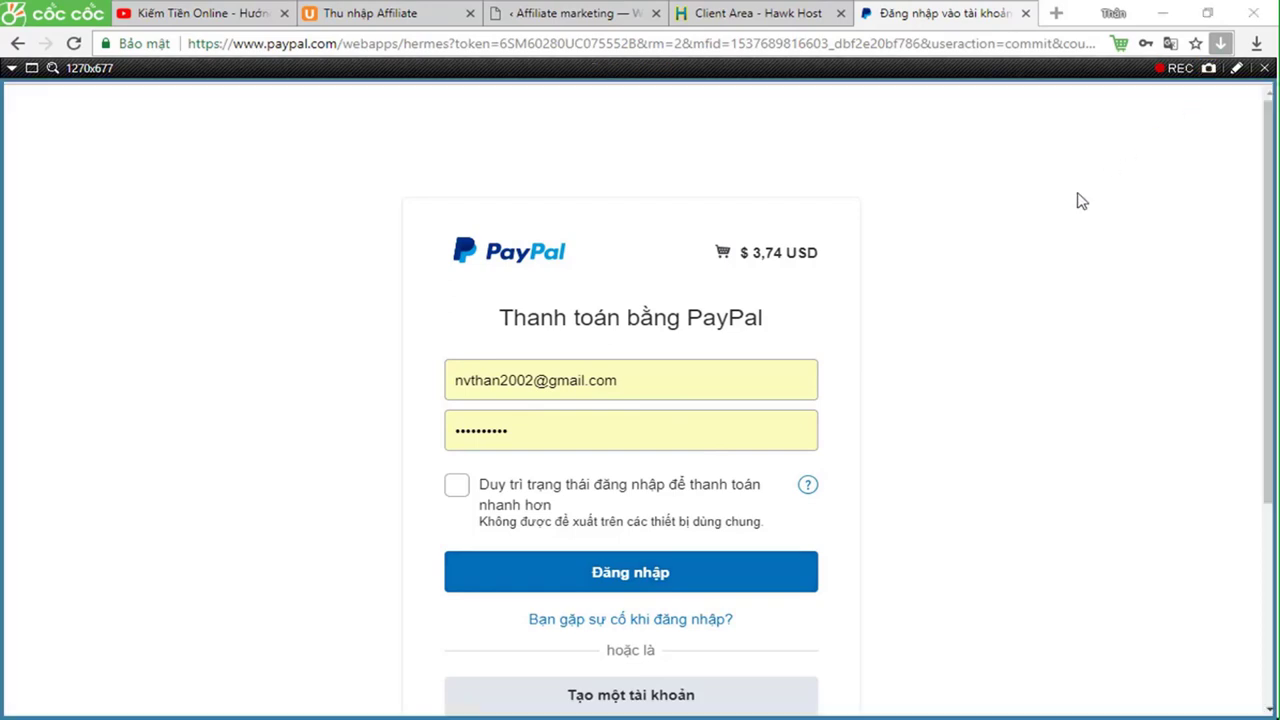
Log in to PayPal and approve the $3.74 USD monthly subscription payment to Hawk Host
click(662, 580)
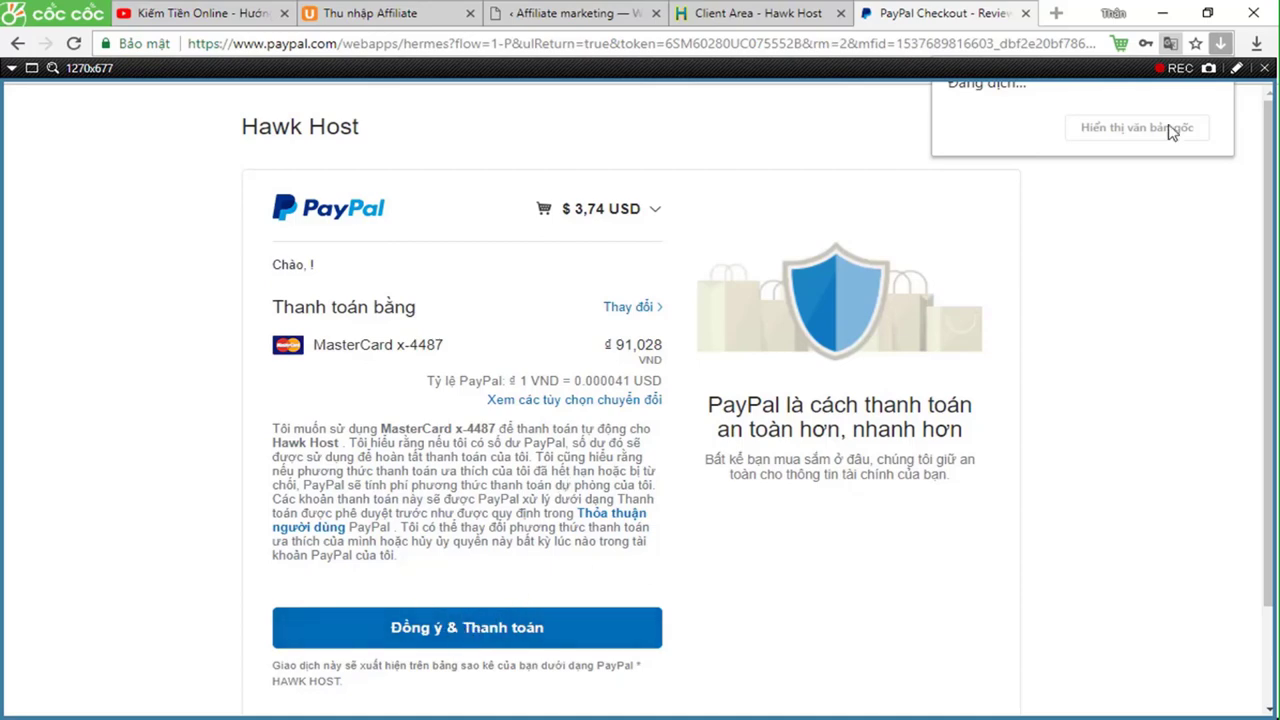
click(1208, 68)
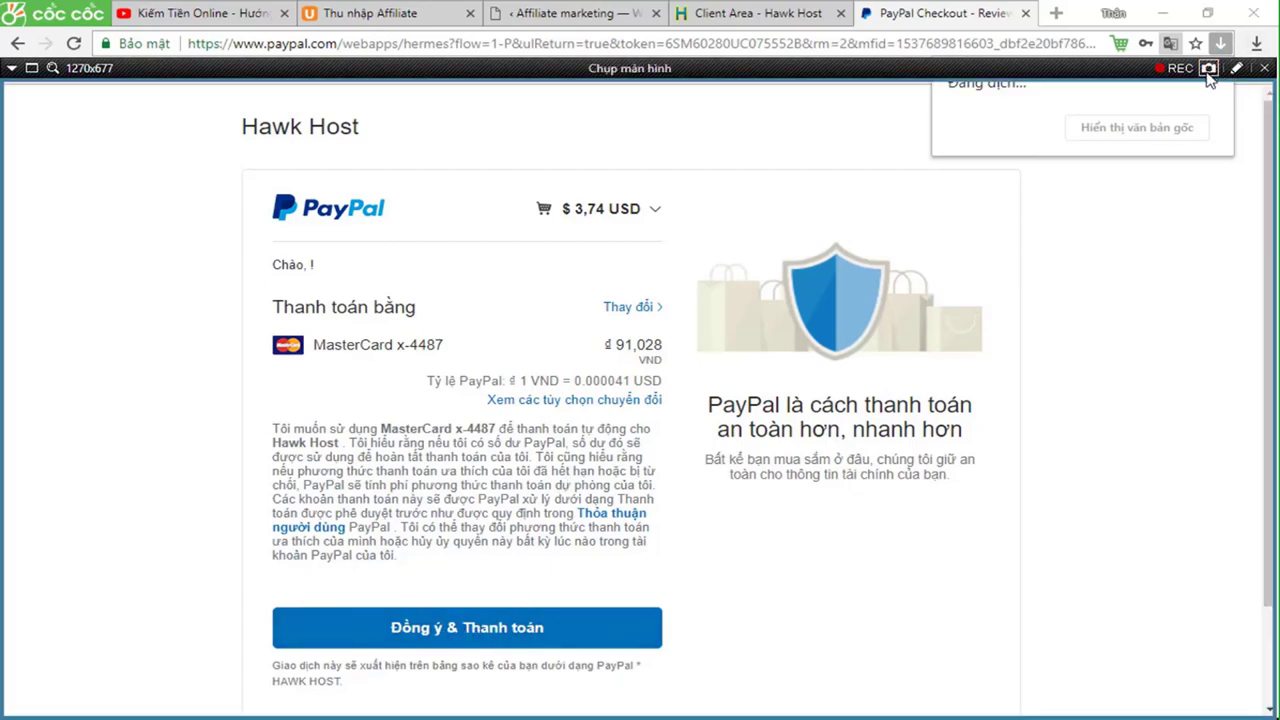
click(424, 637)
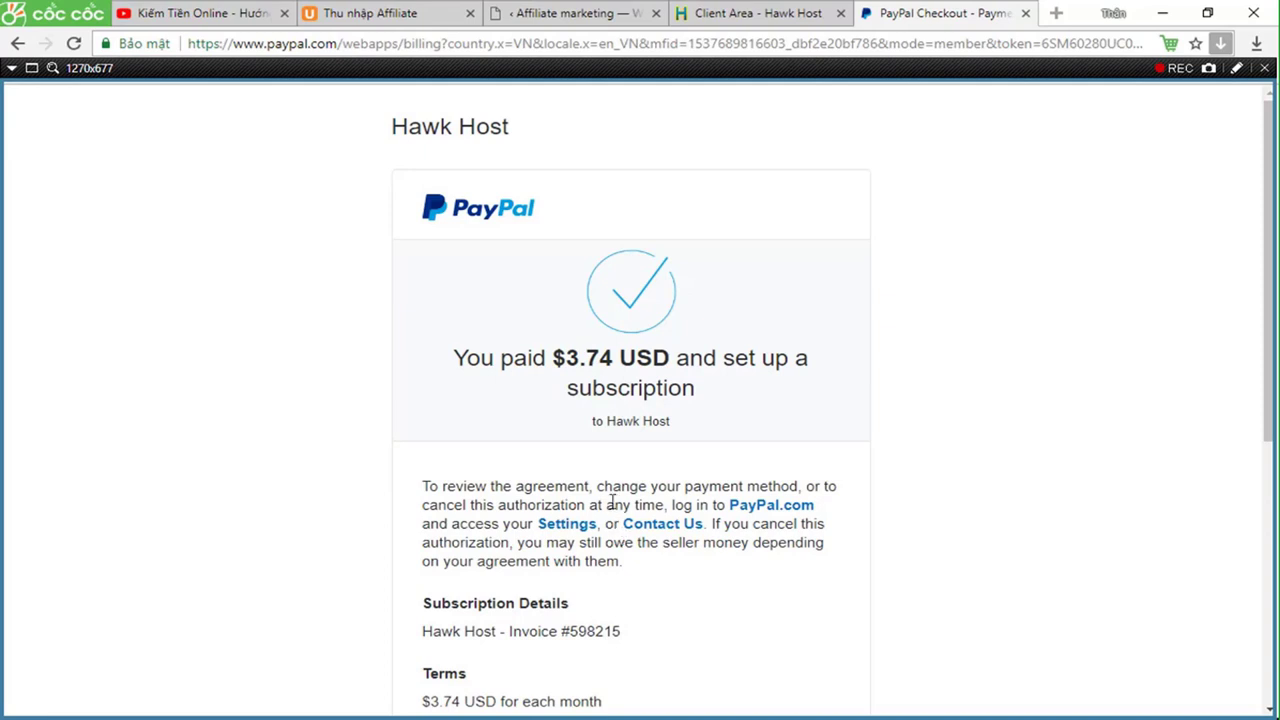
click(1208, 68)
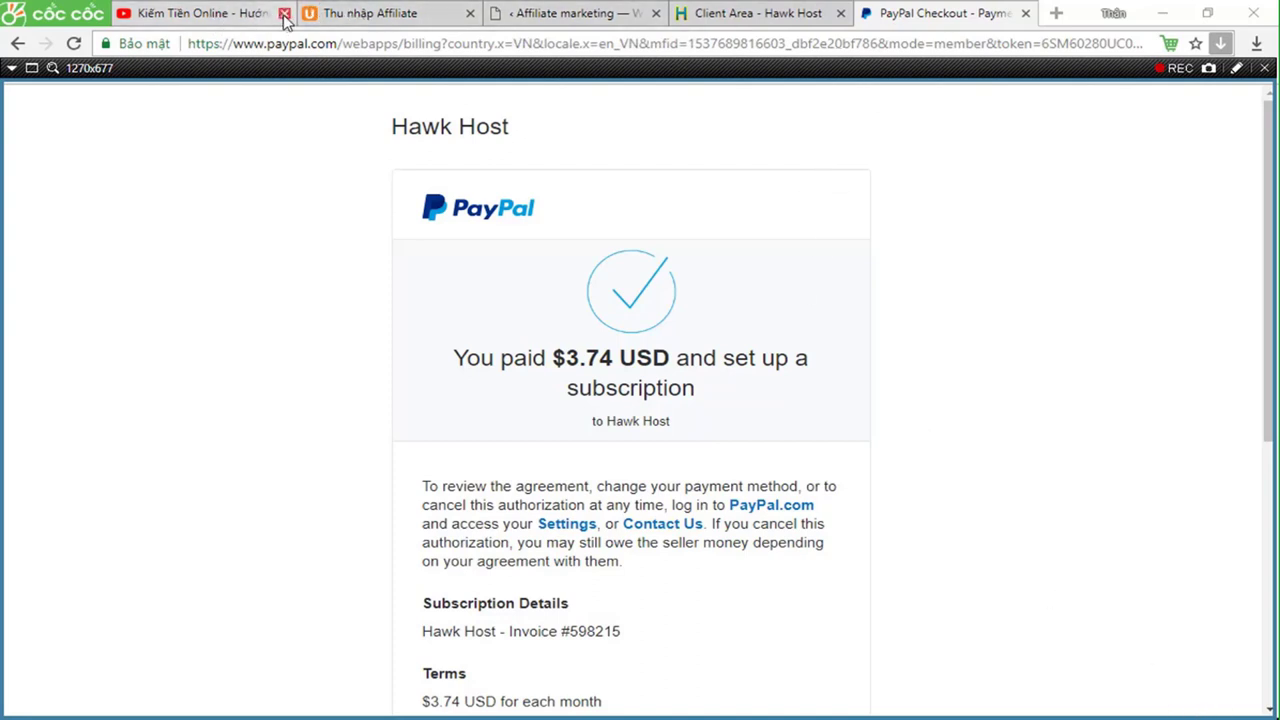
Open a new Cốc Cốc tab and load Gmail from the M.Xã Hội bookmarks folder
click(1058, 14)
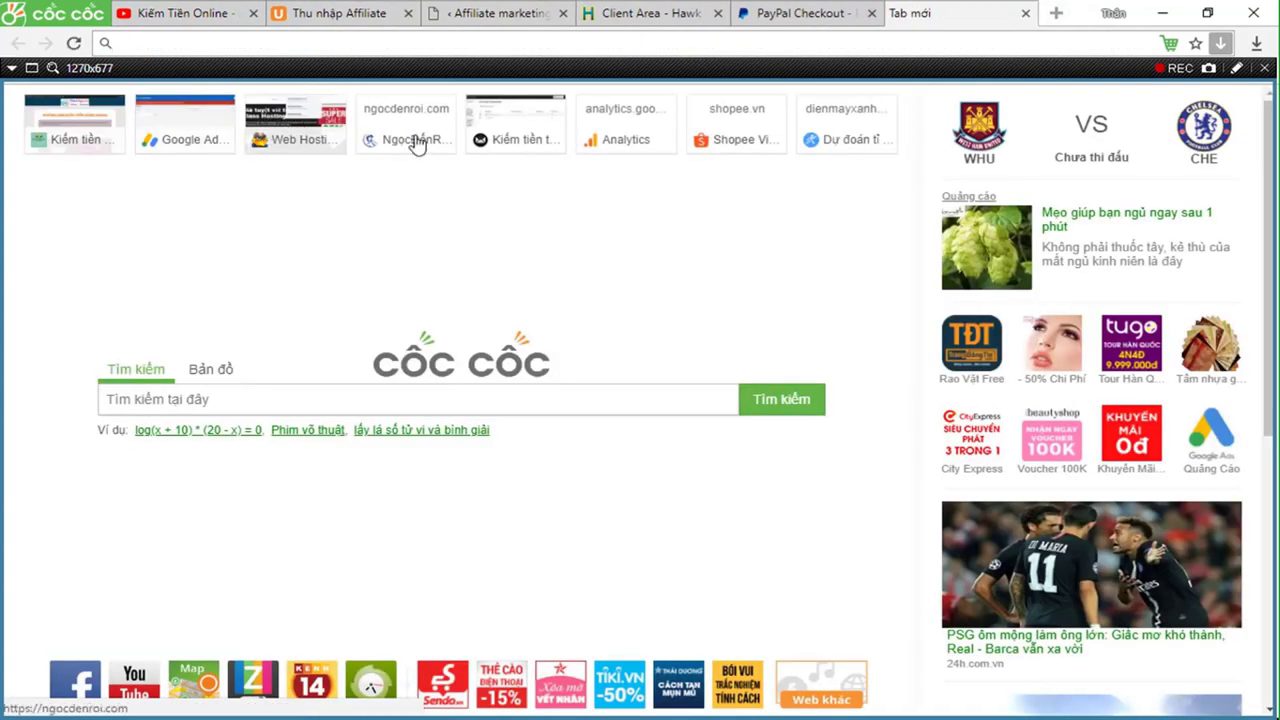
click(1264, 67)
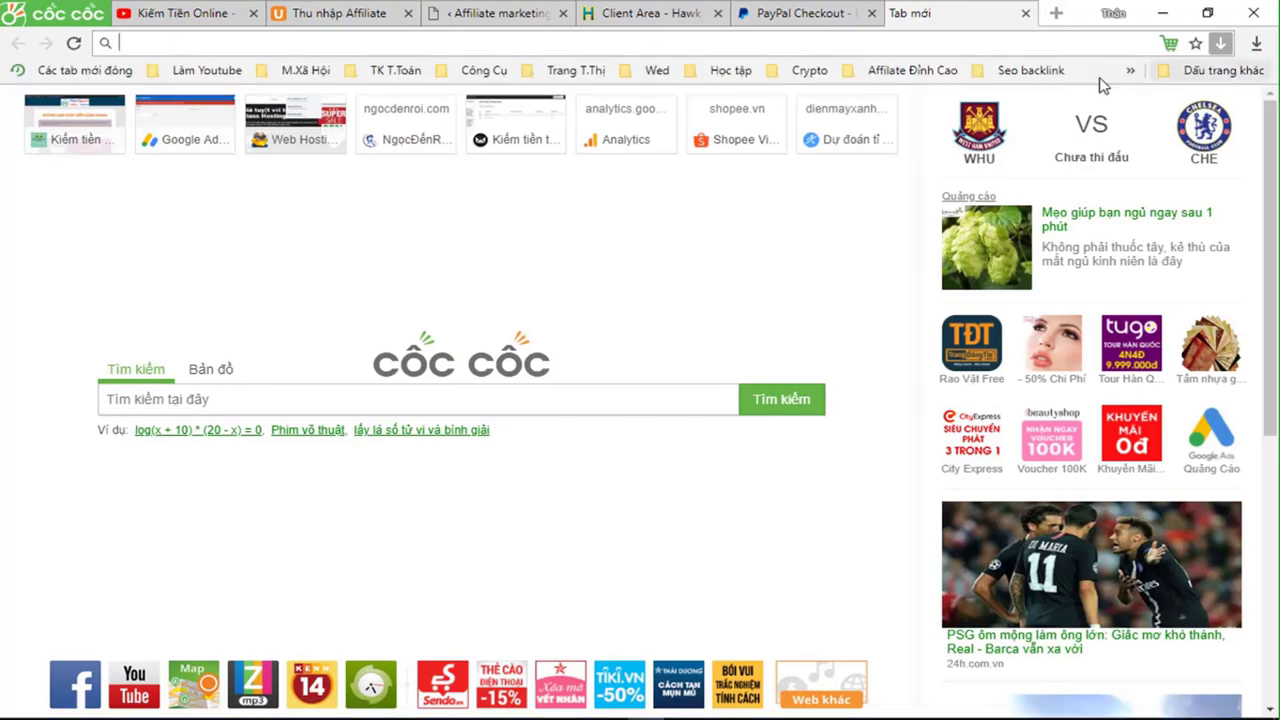
click(303, 70)
click(303, 134)
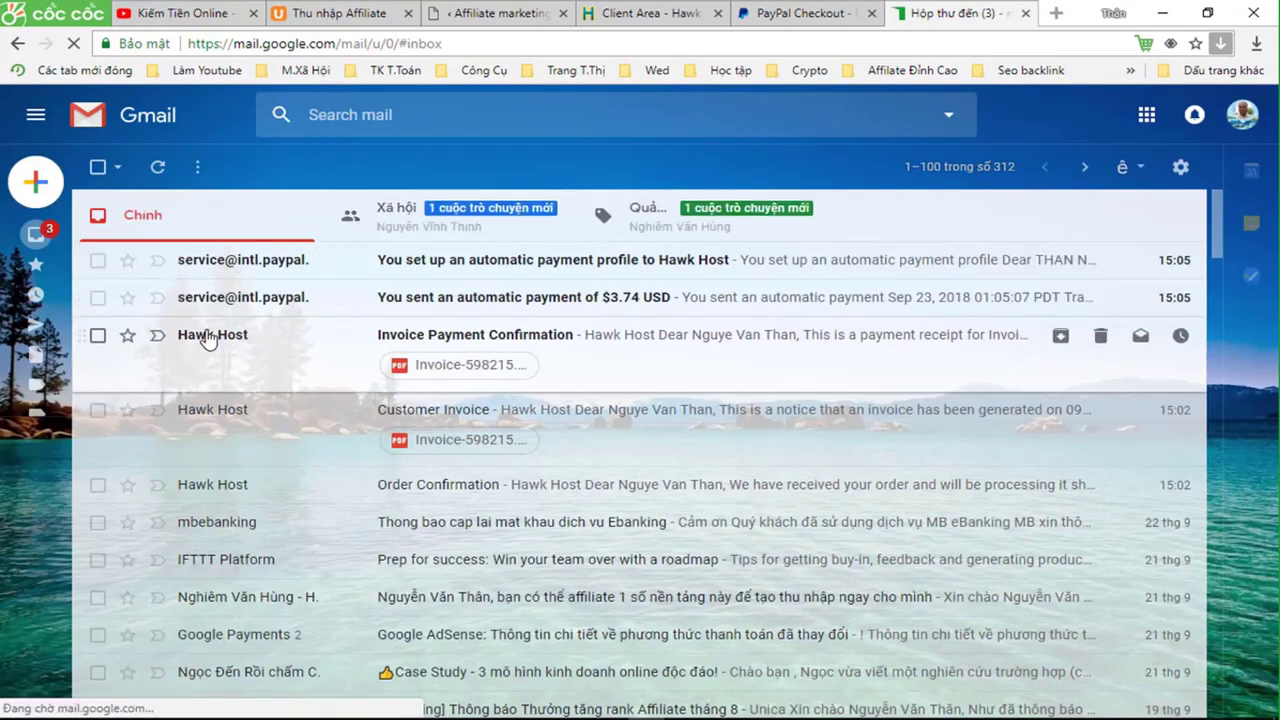
Open the Hawk Host Invoice Payment Confirmation email and screenshot the payment receipt
click(208, 340)
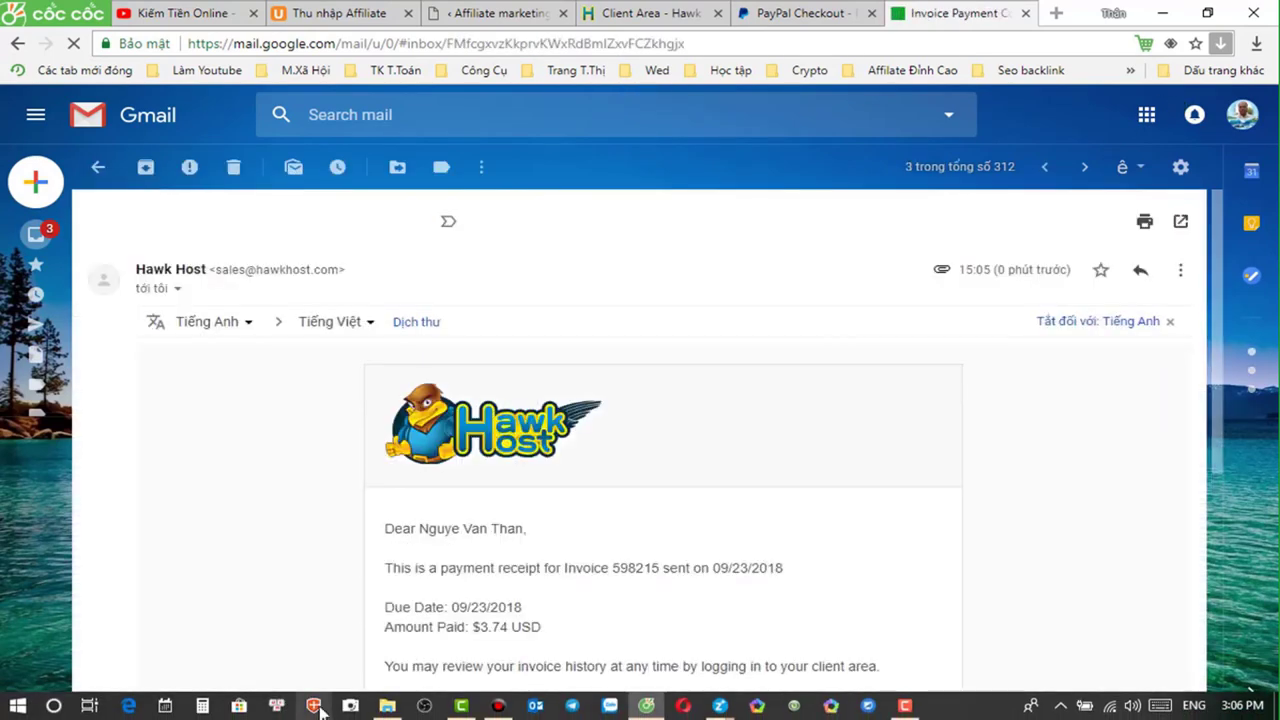
click(497, 708)
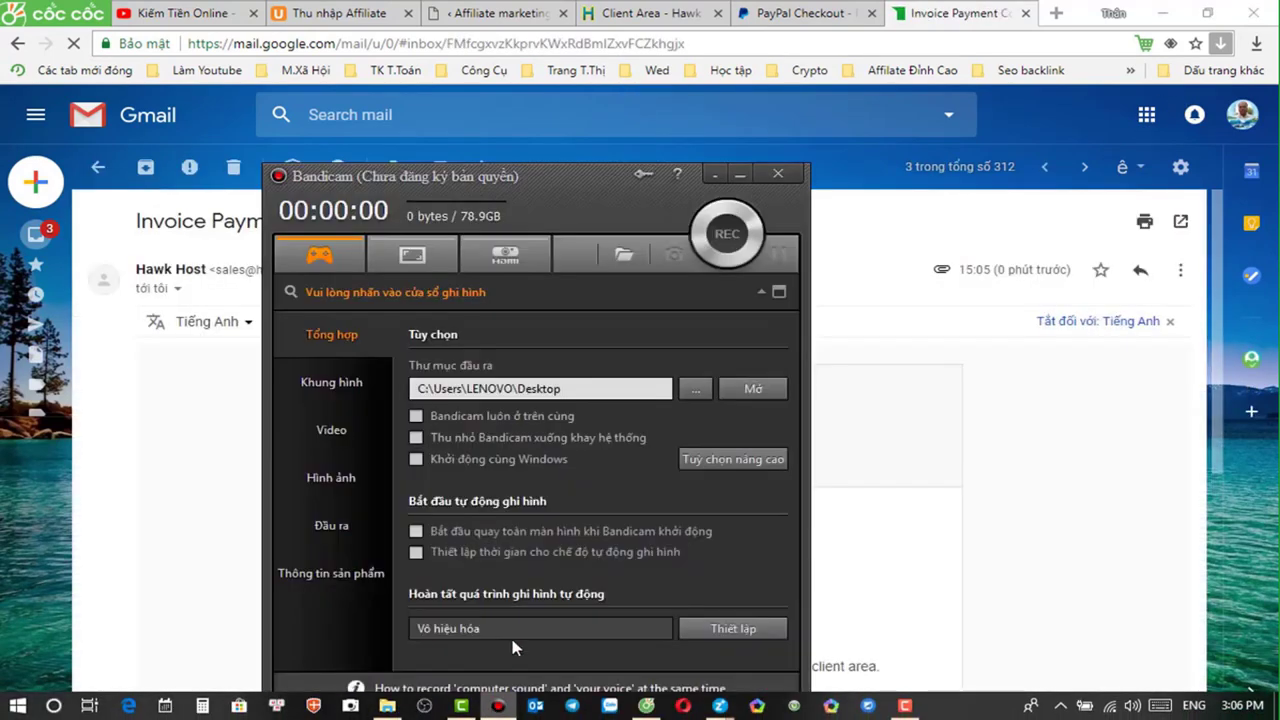
click(413, 257)
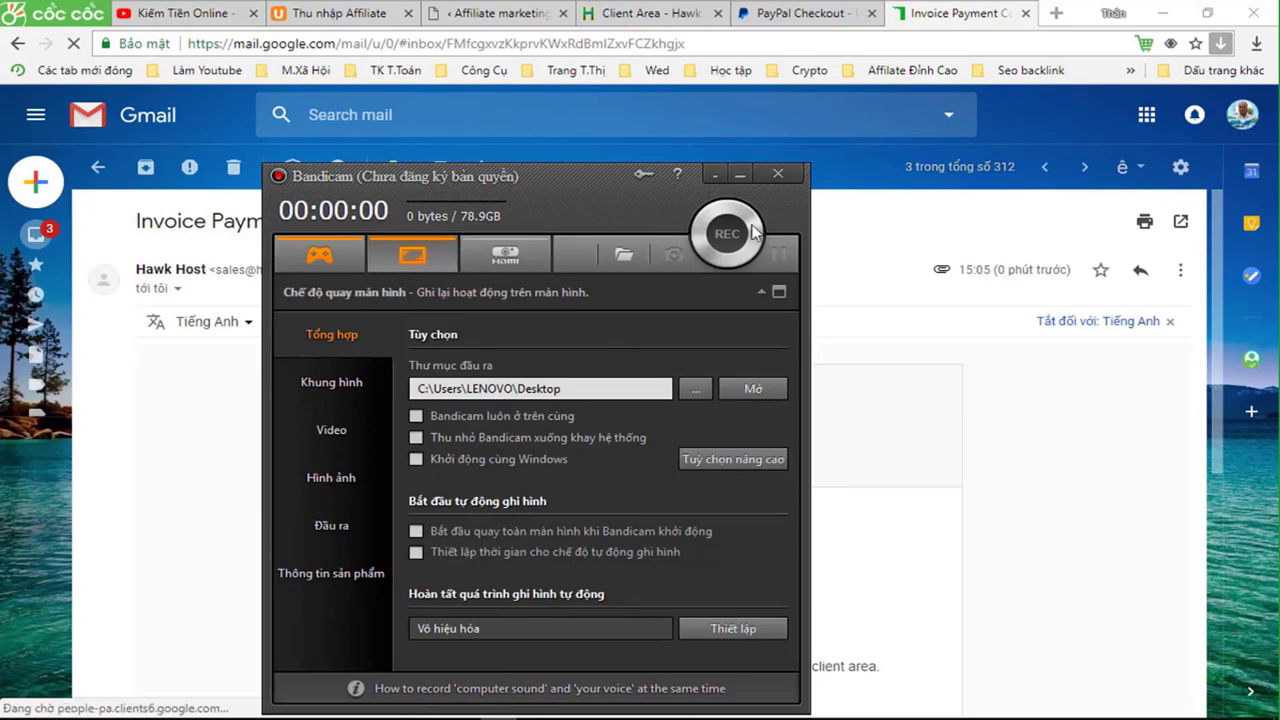
click(740, 178)
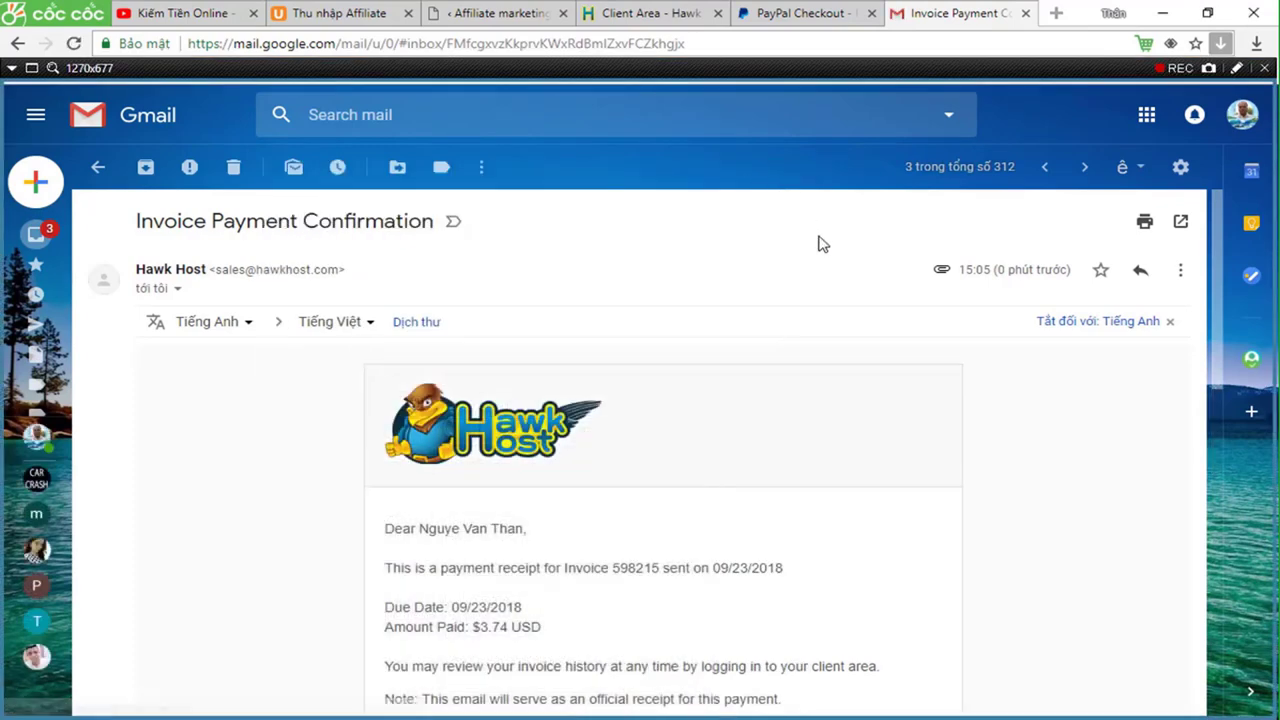
scroll(783, 437, down, 2)
scroll(783, 437, up, 2)
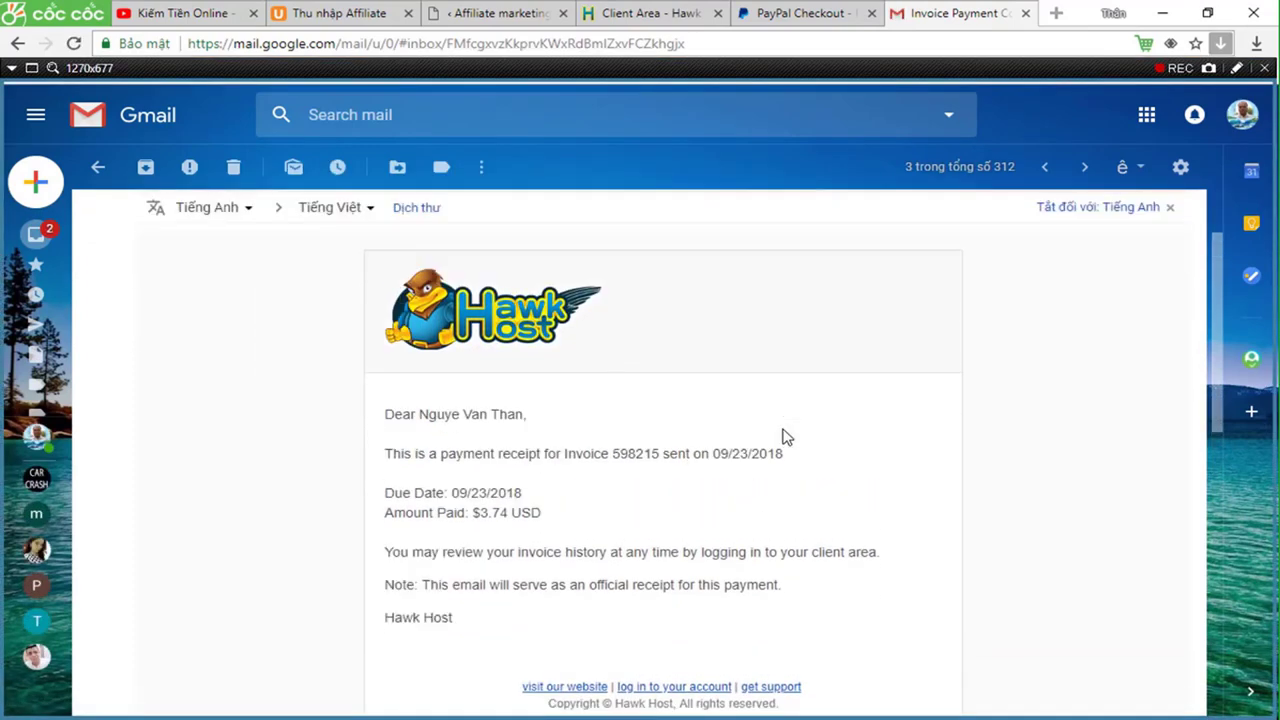
click(1209, 69)
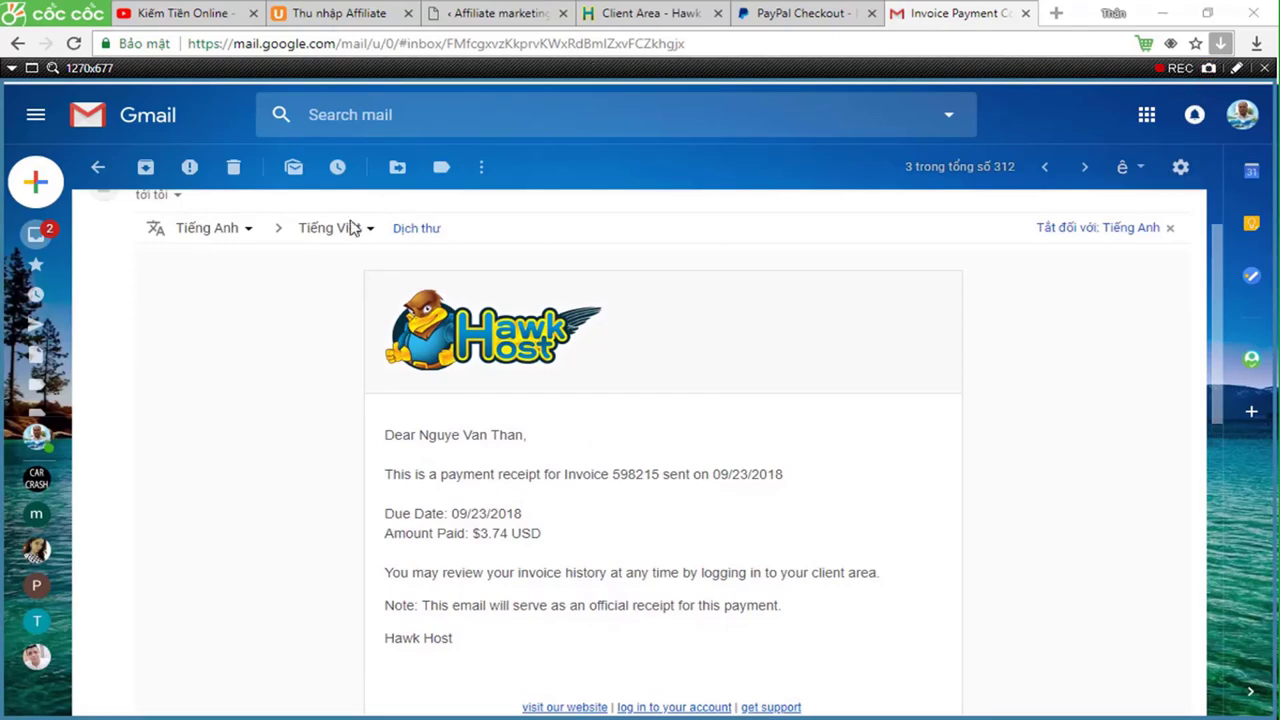
Read through the PayPal automatic payment email from the inbox
click(97, 167)
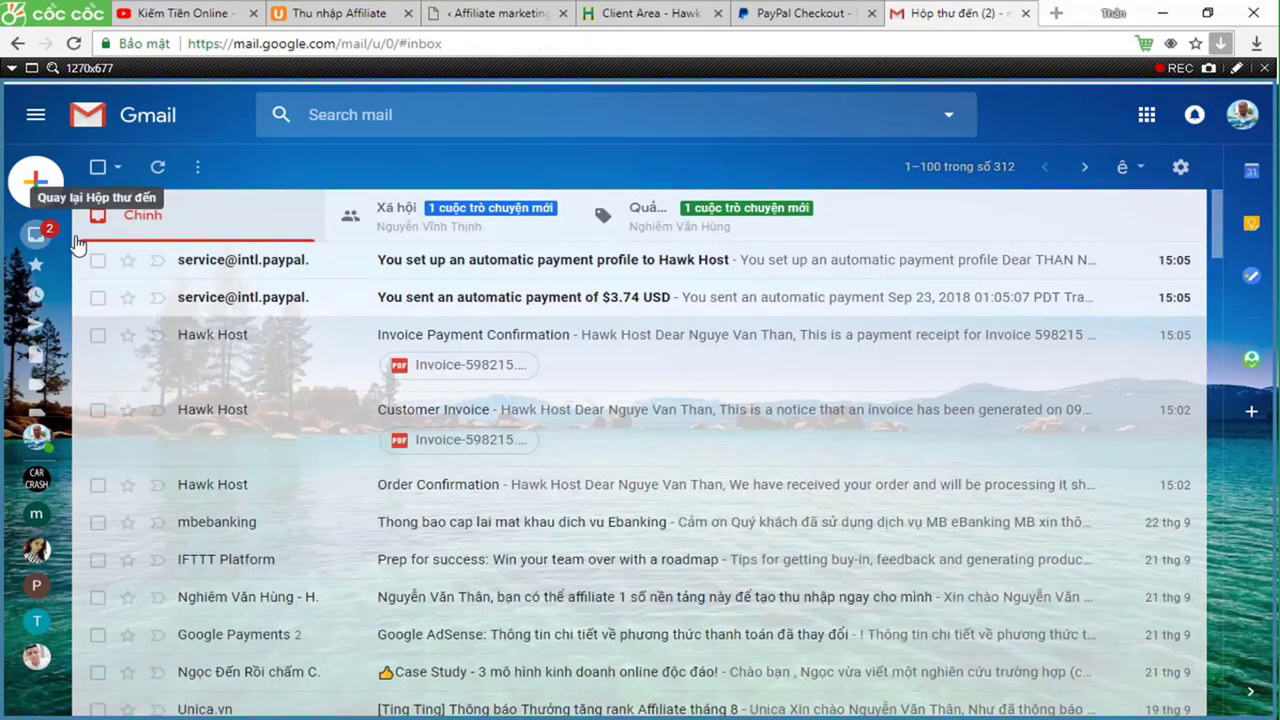
click(212, 300)
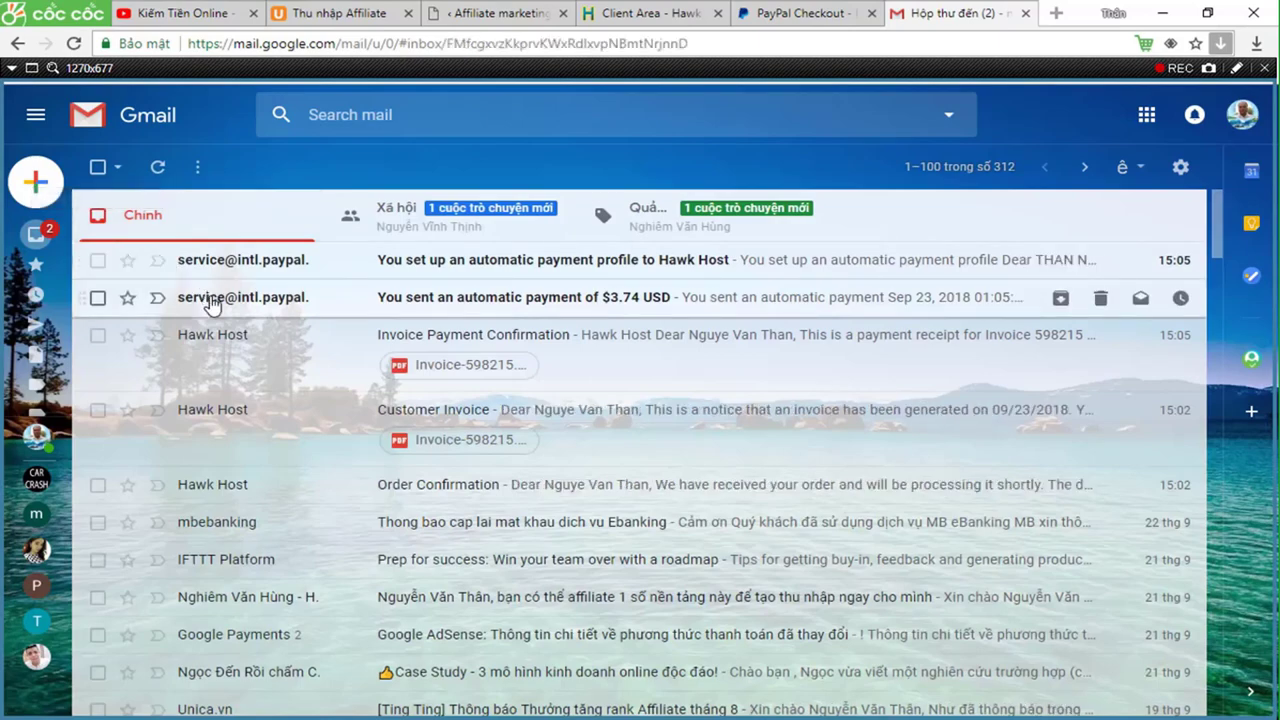
scroll(537, 437, down, 1)
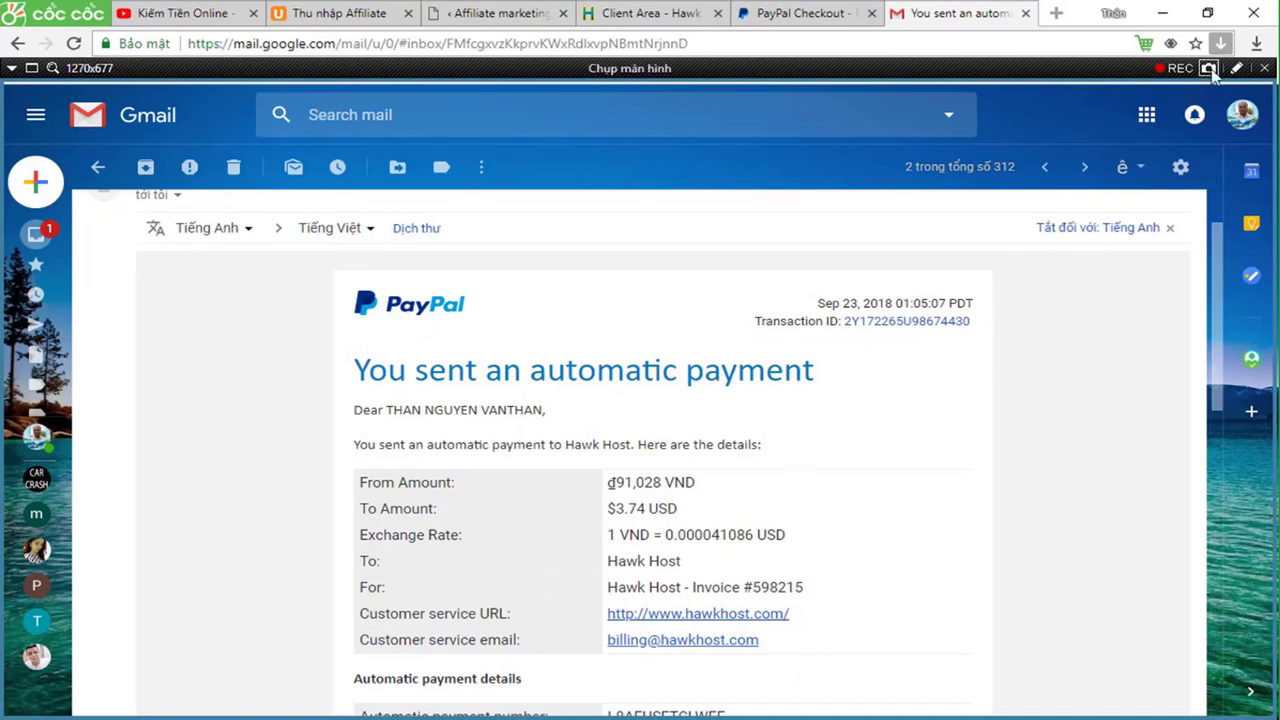
click(98, 168)
Screenshot the automatic payment profile email, then return to the Hawk Host client area
click(200, 265)
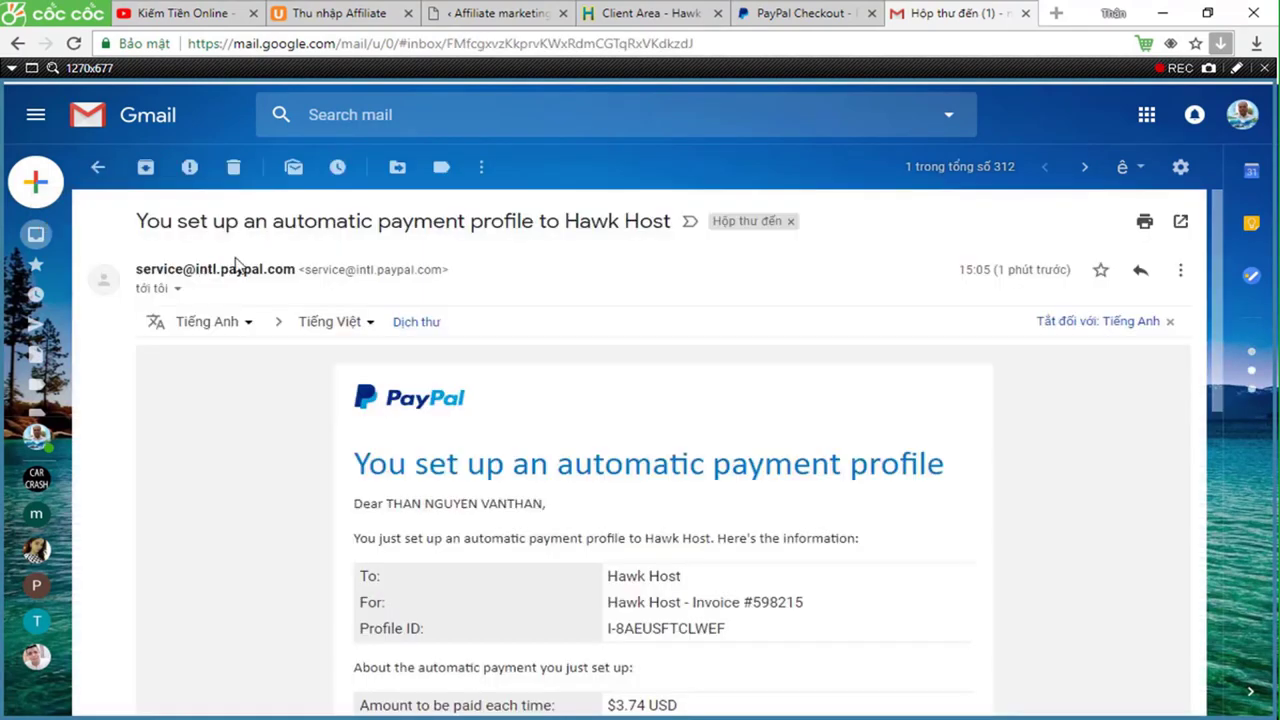
scroll(533, 412, down, 1)
scroll(533, 409, down, 1)
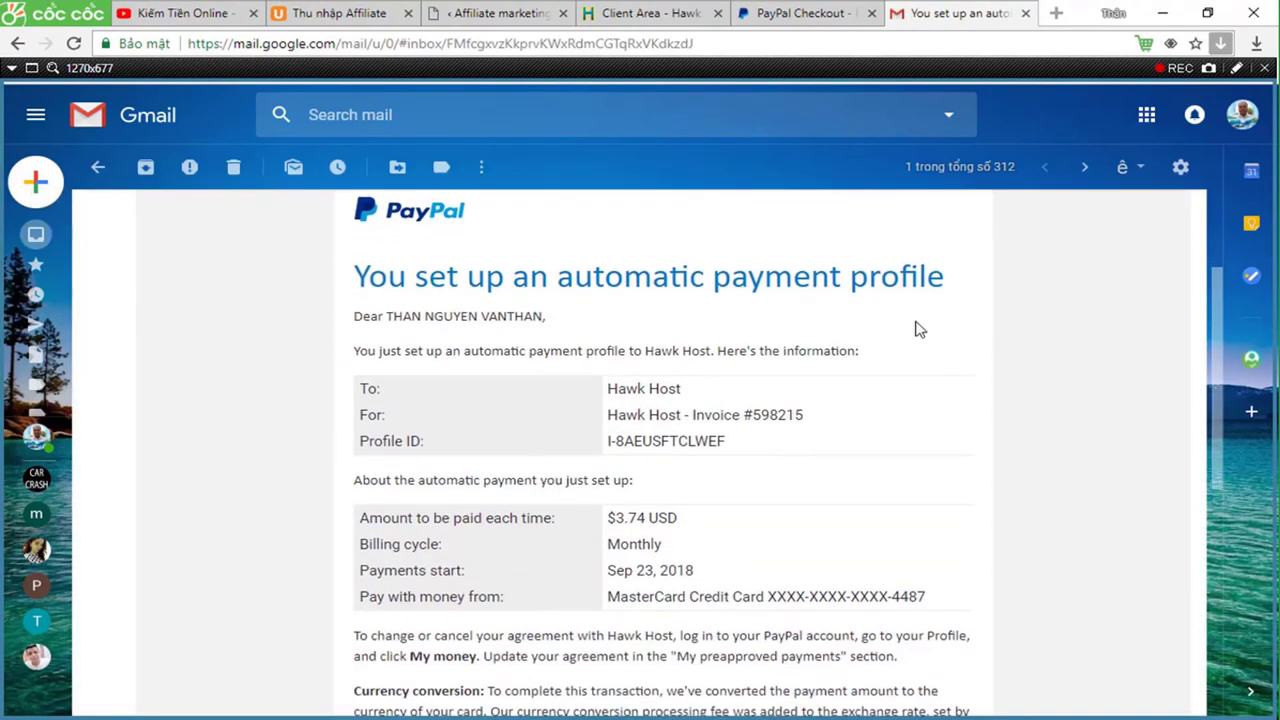
click(1208, 68)
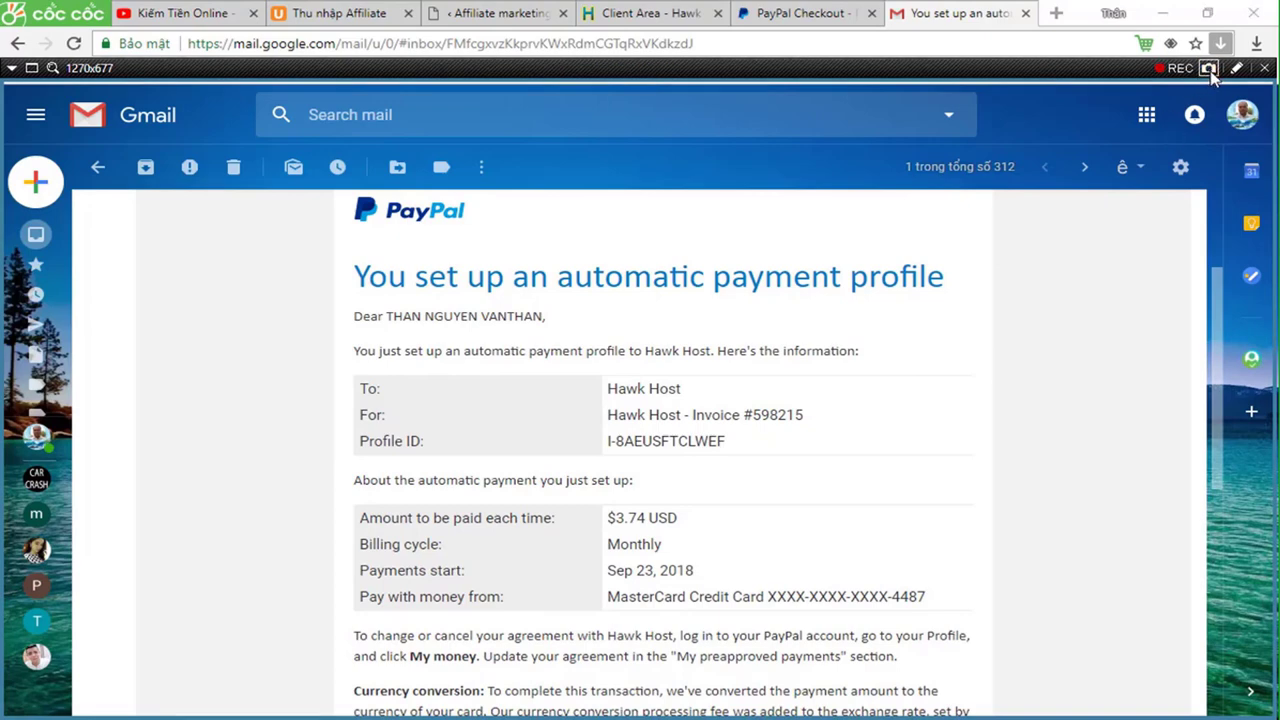
scroll(778, 300, down, 1)
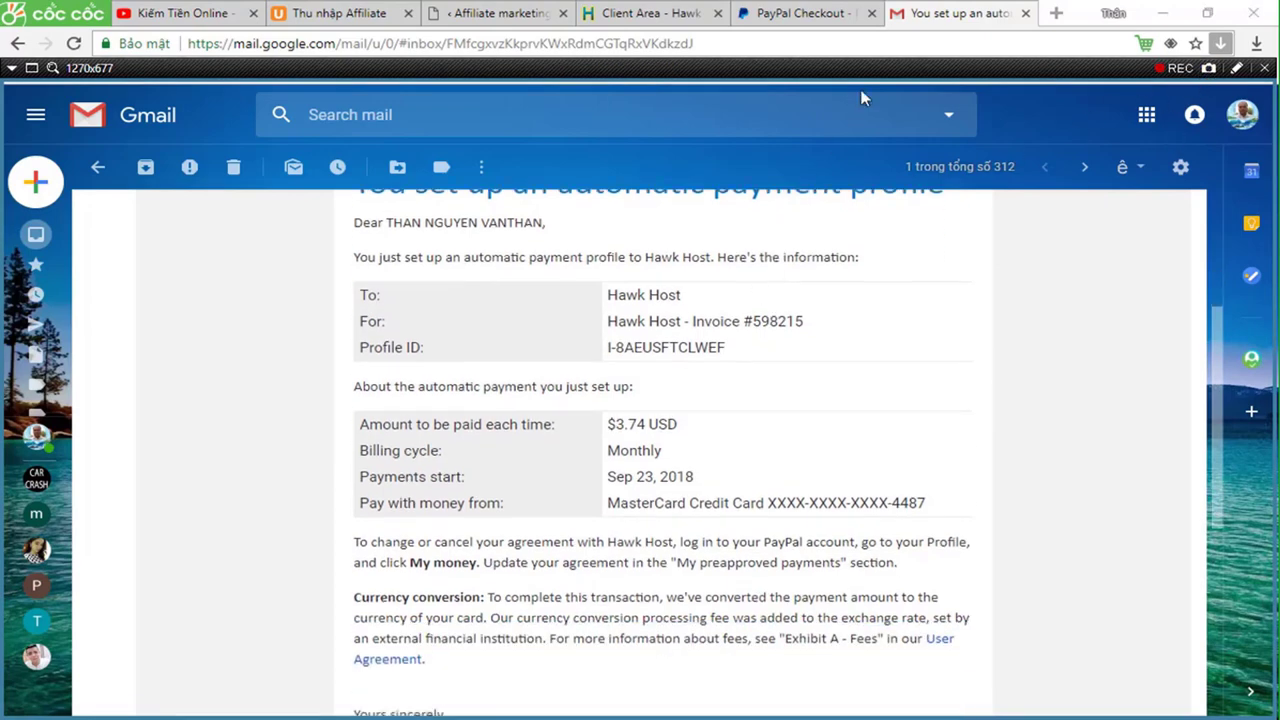
click(800, 14)
click(615, 18)
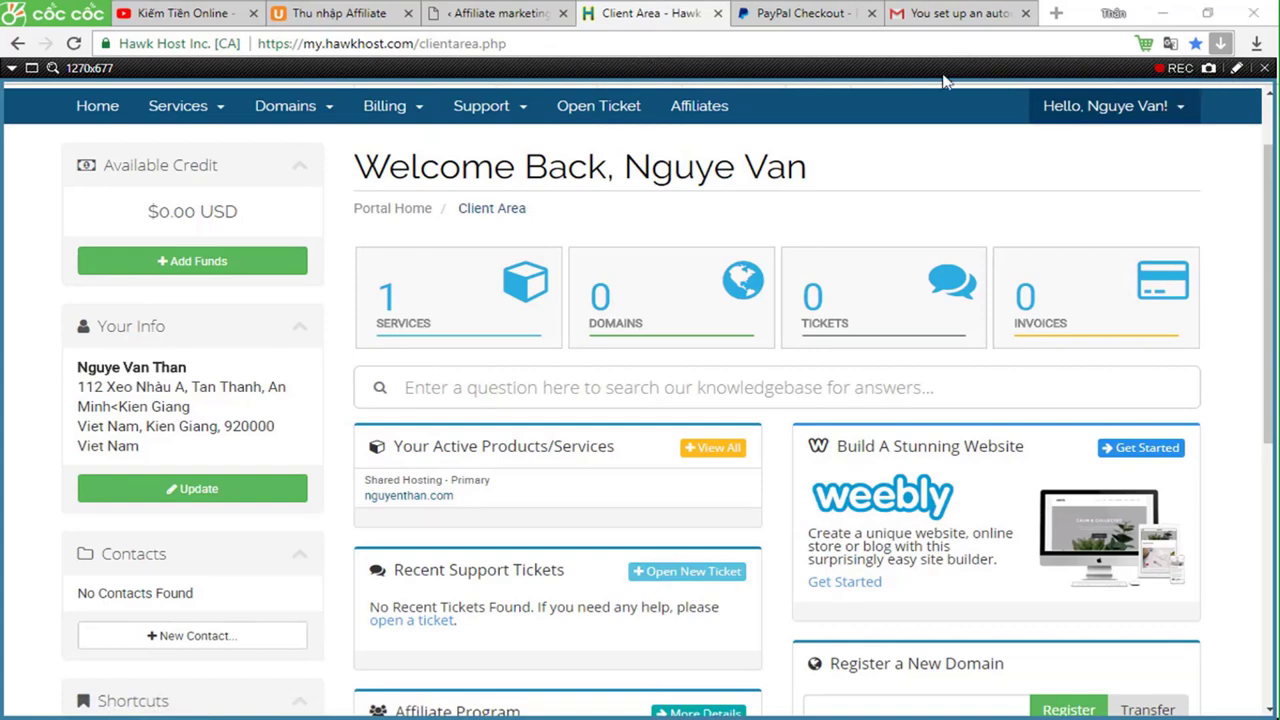
Show the bookmarks bar, close the Bandicam capture frame, minimize Bandicam, and switch to Namecheap
key(ctrl+shift+b)
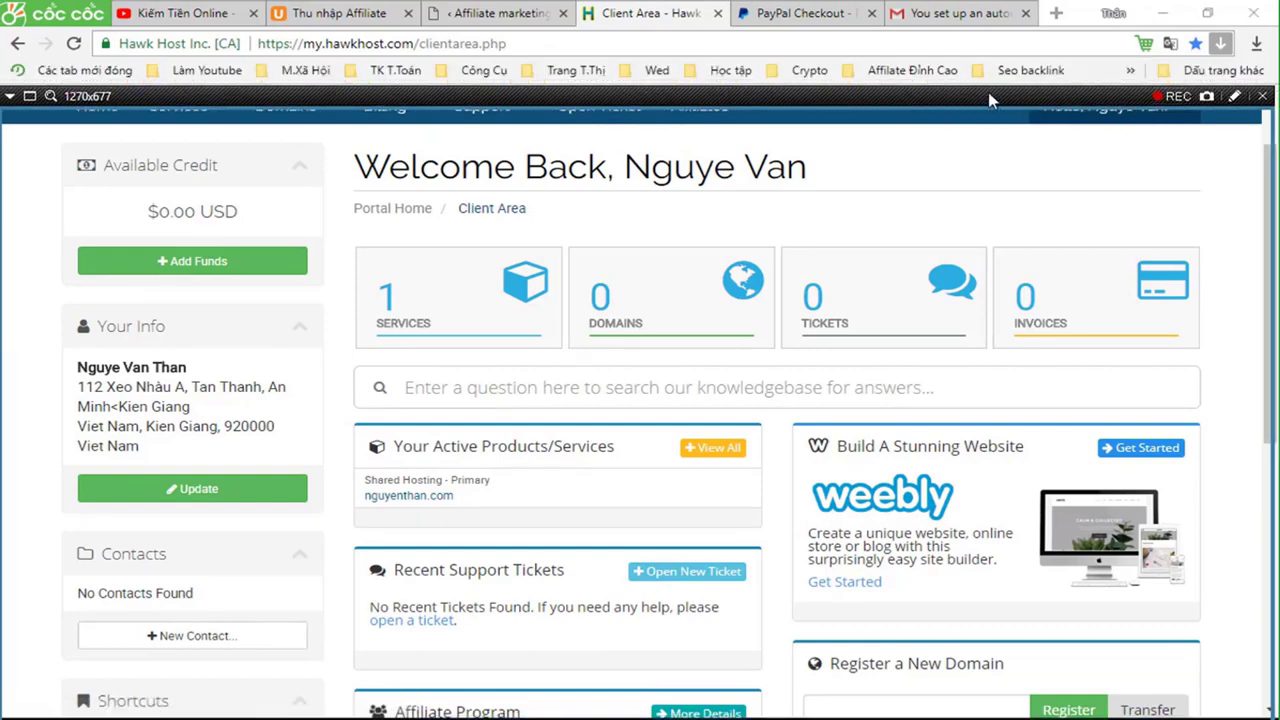
drag(990, 100, 988, 75)
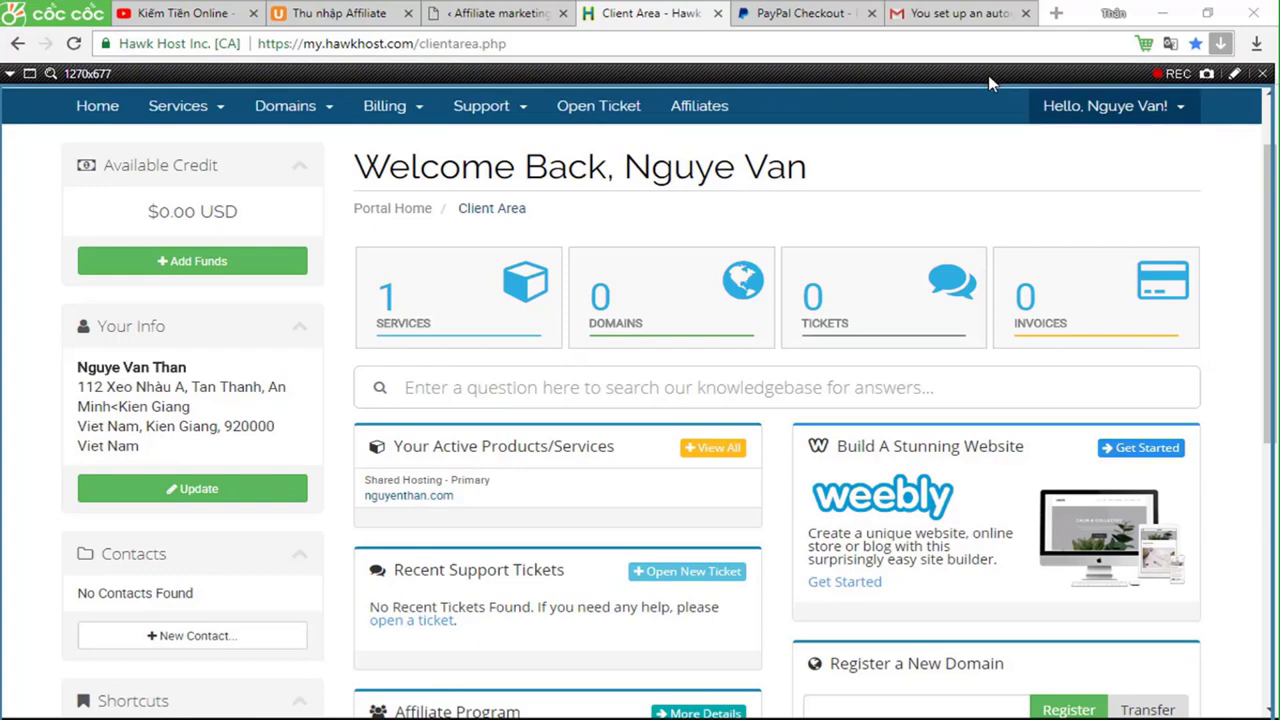
click(1263, 78)
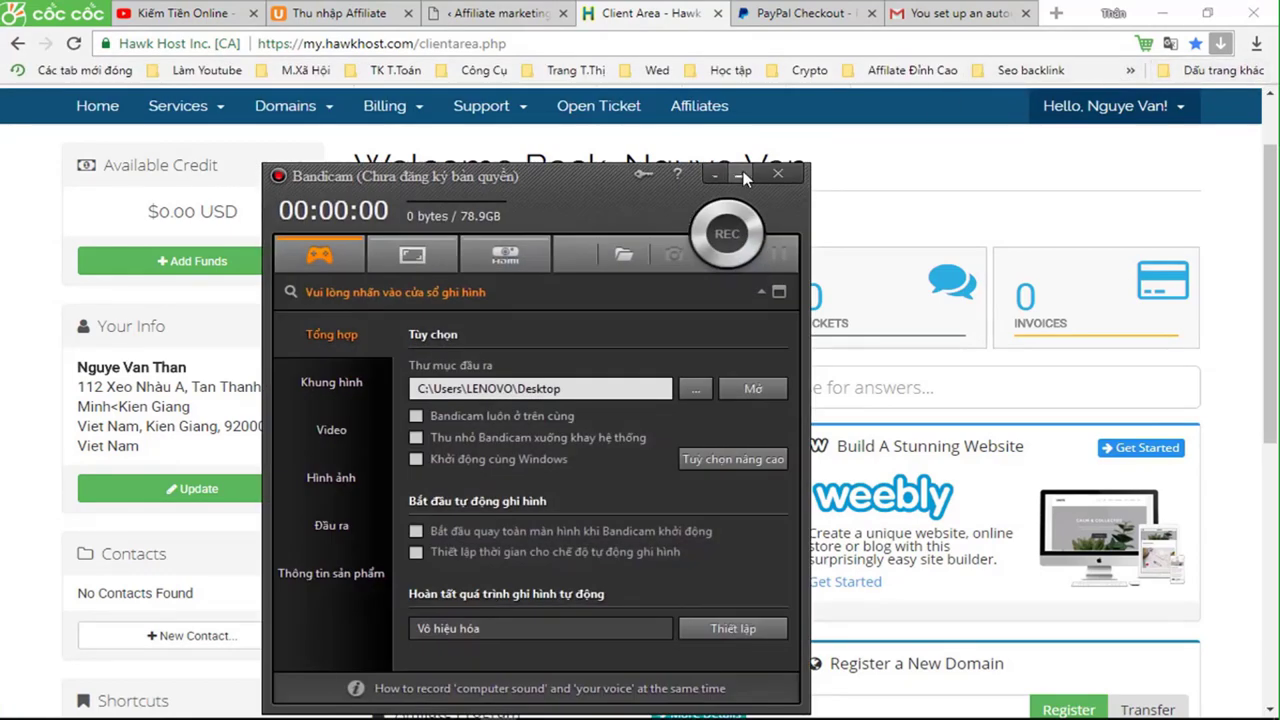
click(743, 174)
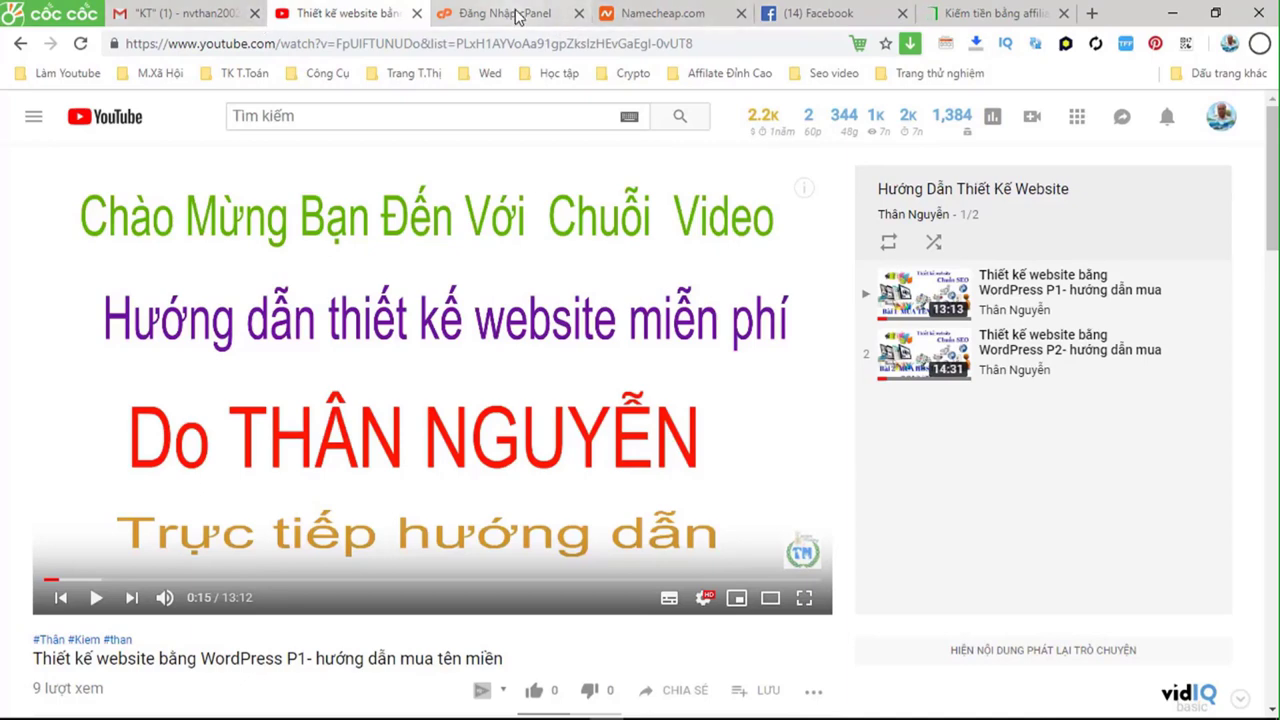
click(634, 13)
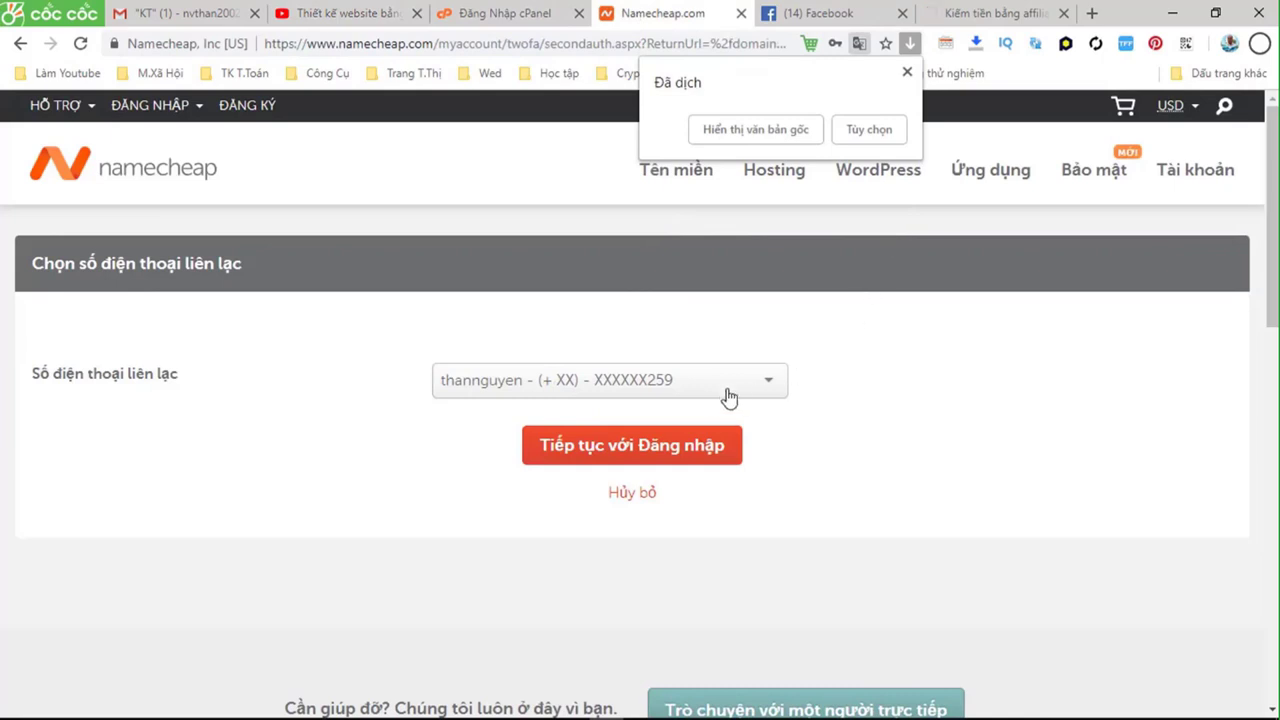
Continue login with the listed contact phone and submit the SMS verification code
click(614, 453)
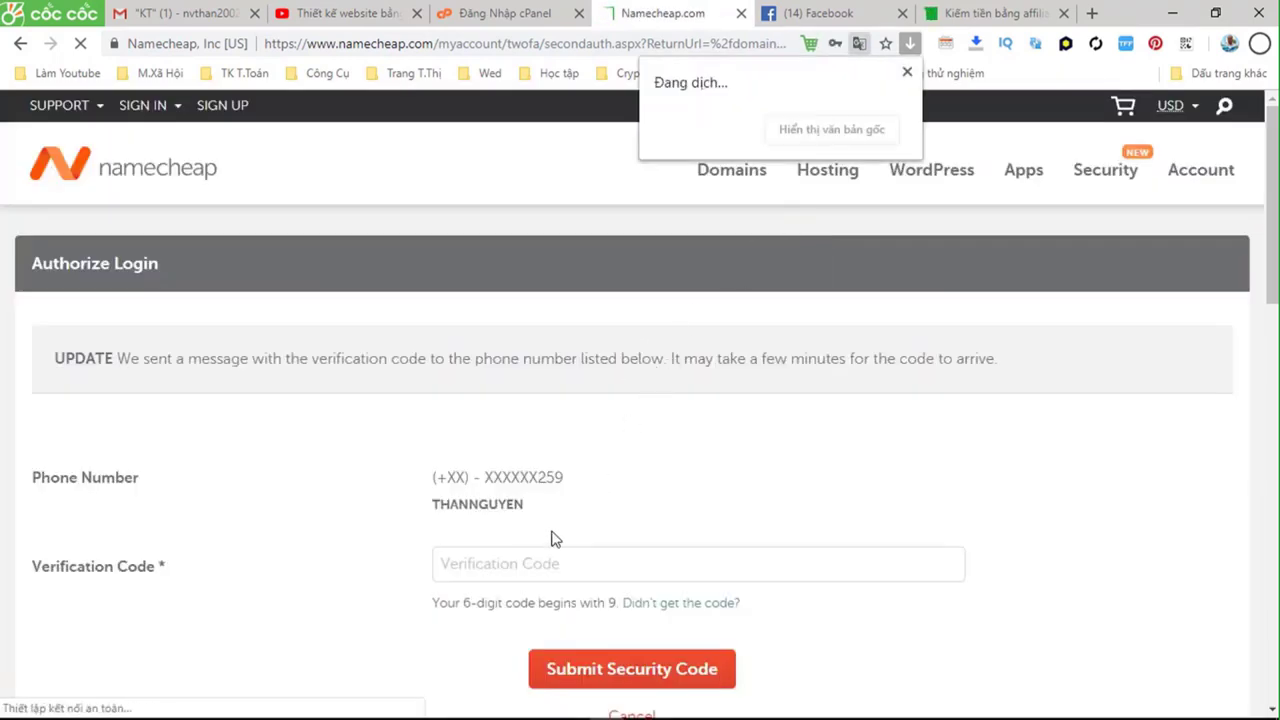
click(518, 563)
scroll(518, 565, down, 1)
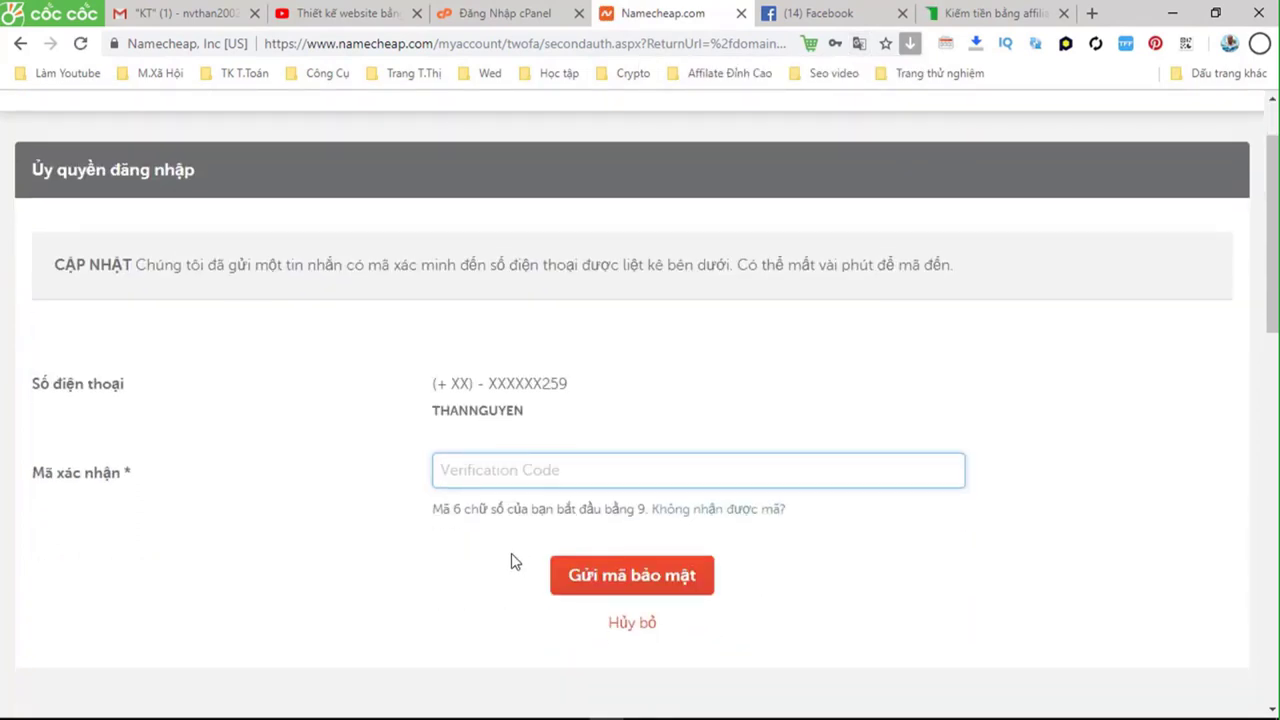
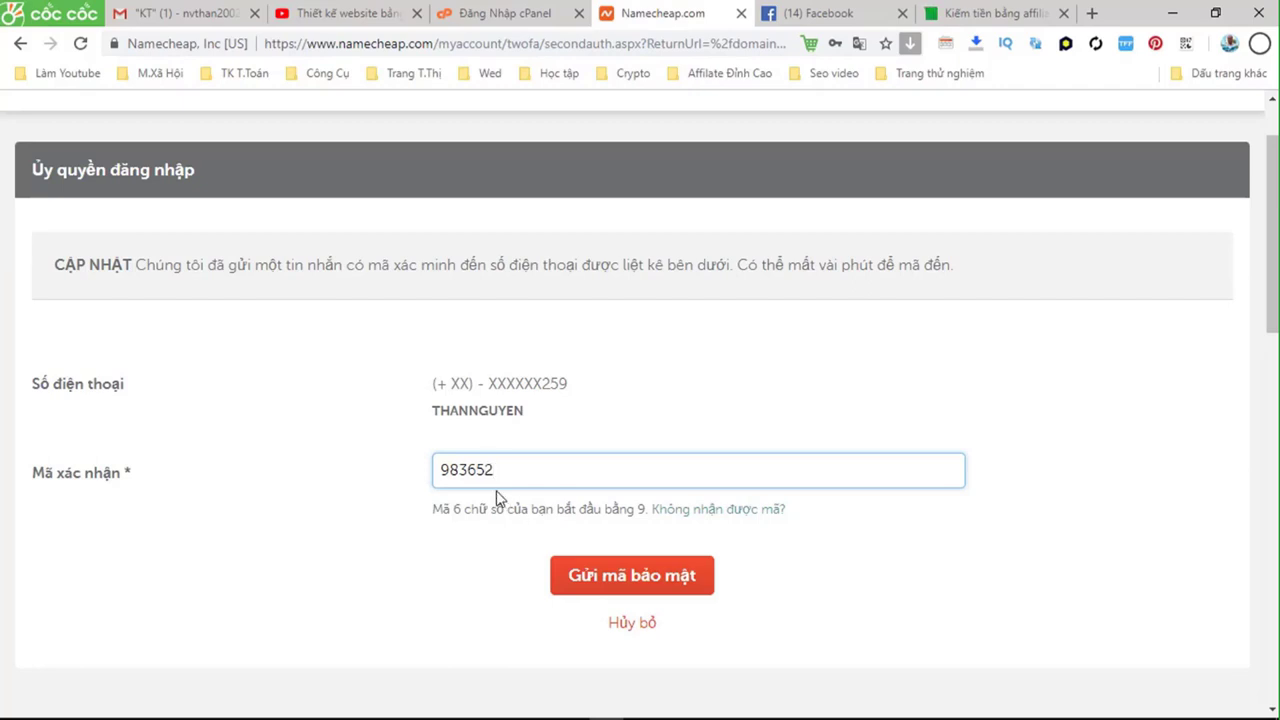
click(611, 568)
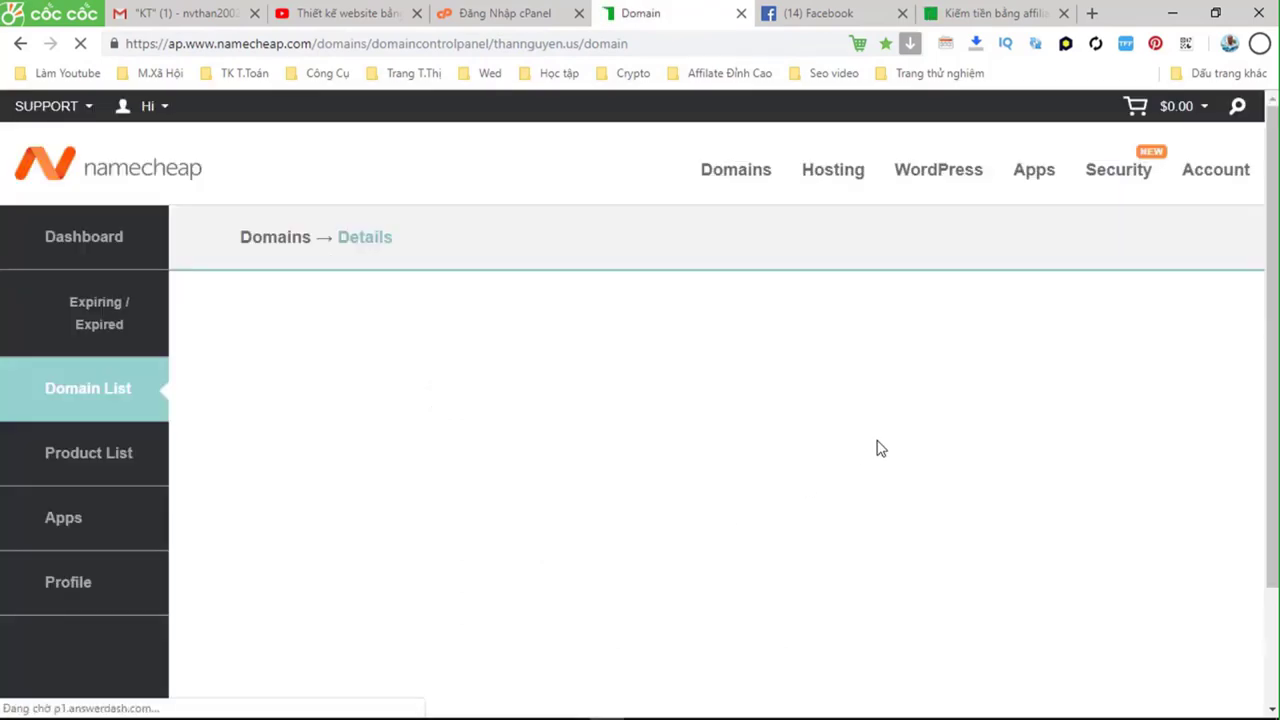
Check the live website's address and the domain details, then go to Gmail's KT label
click(980, 14)
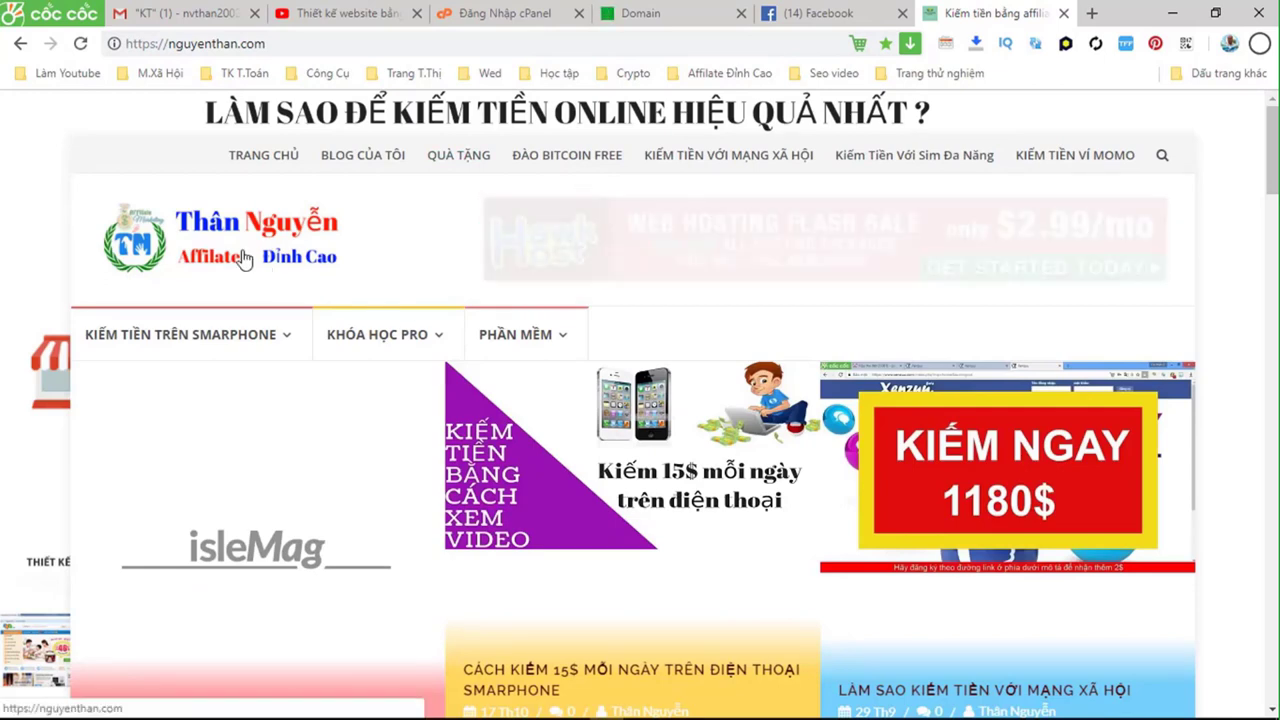
click(270, 43)
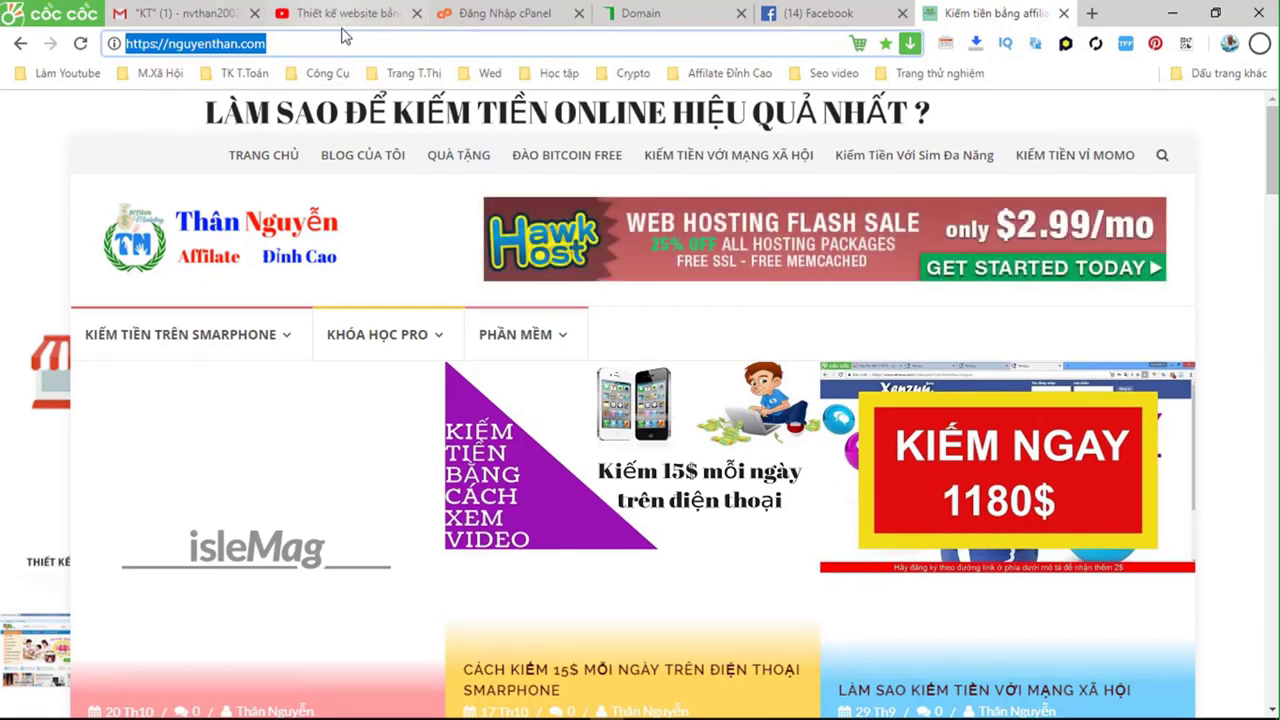
click(641, 14)
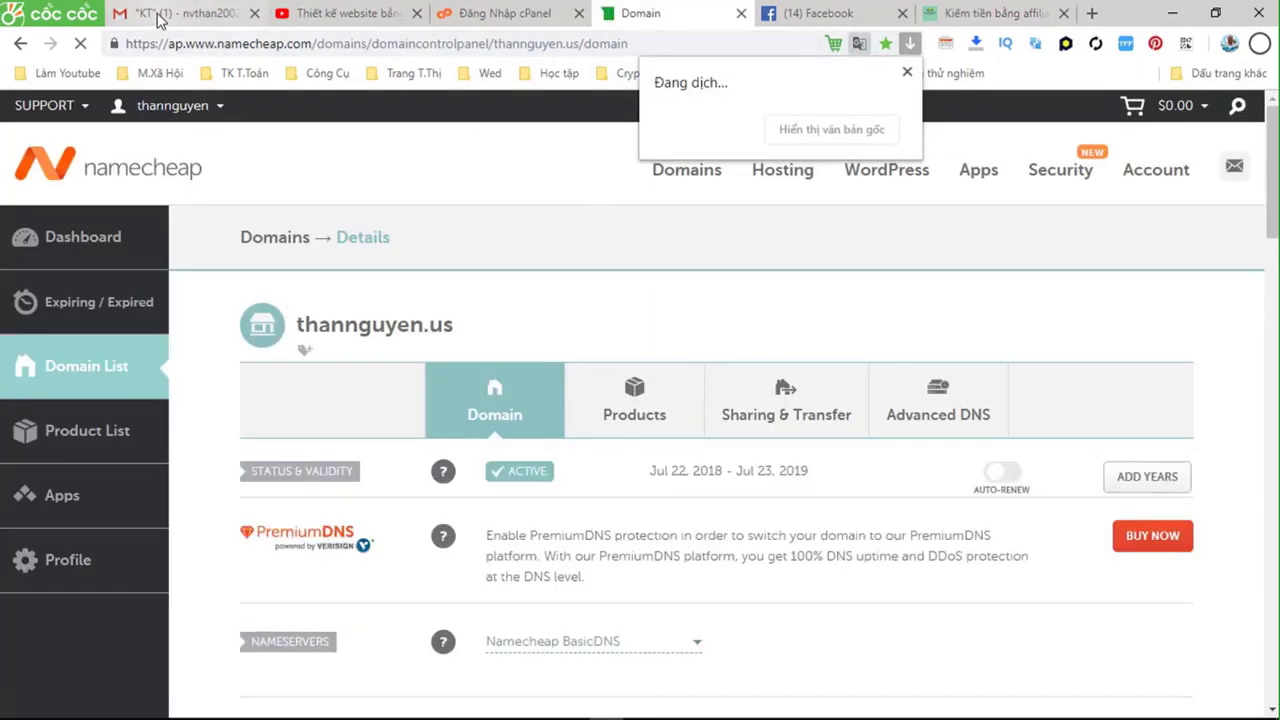
click(159, 17)
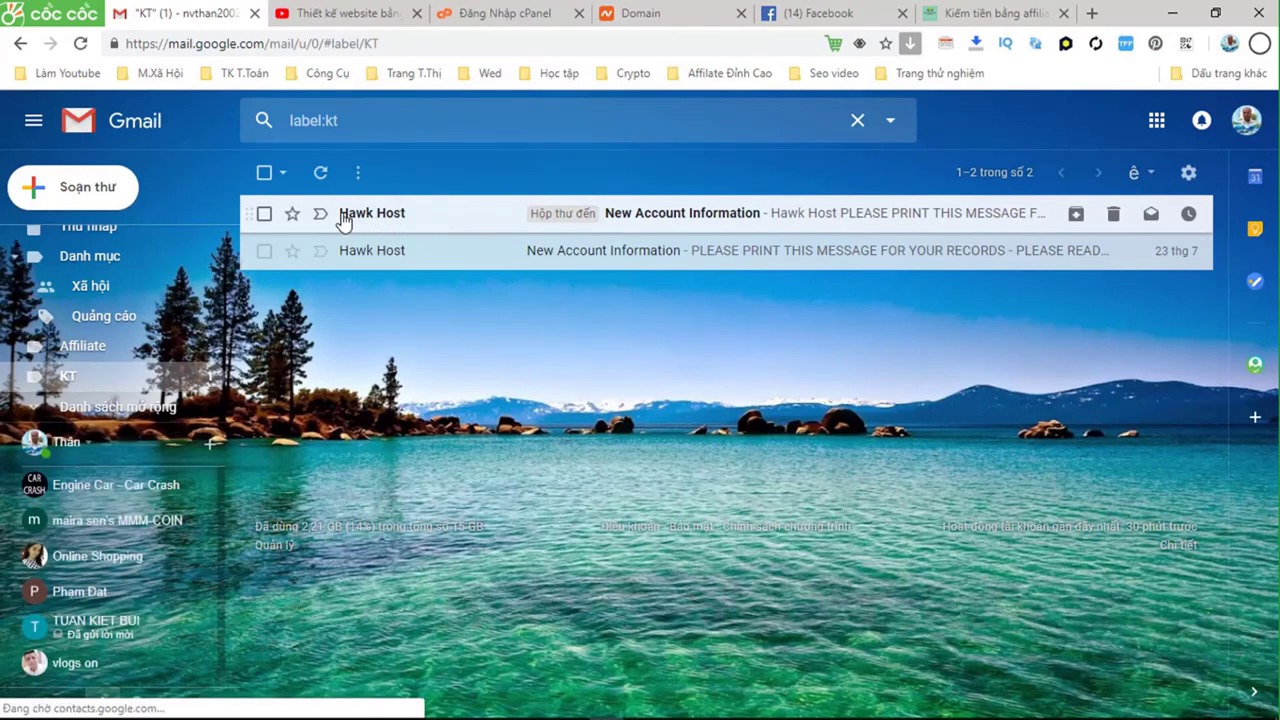
Translate the newest New Account Information email to Vietnamese and locate its nameserver lines
click(660, 220)
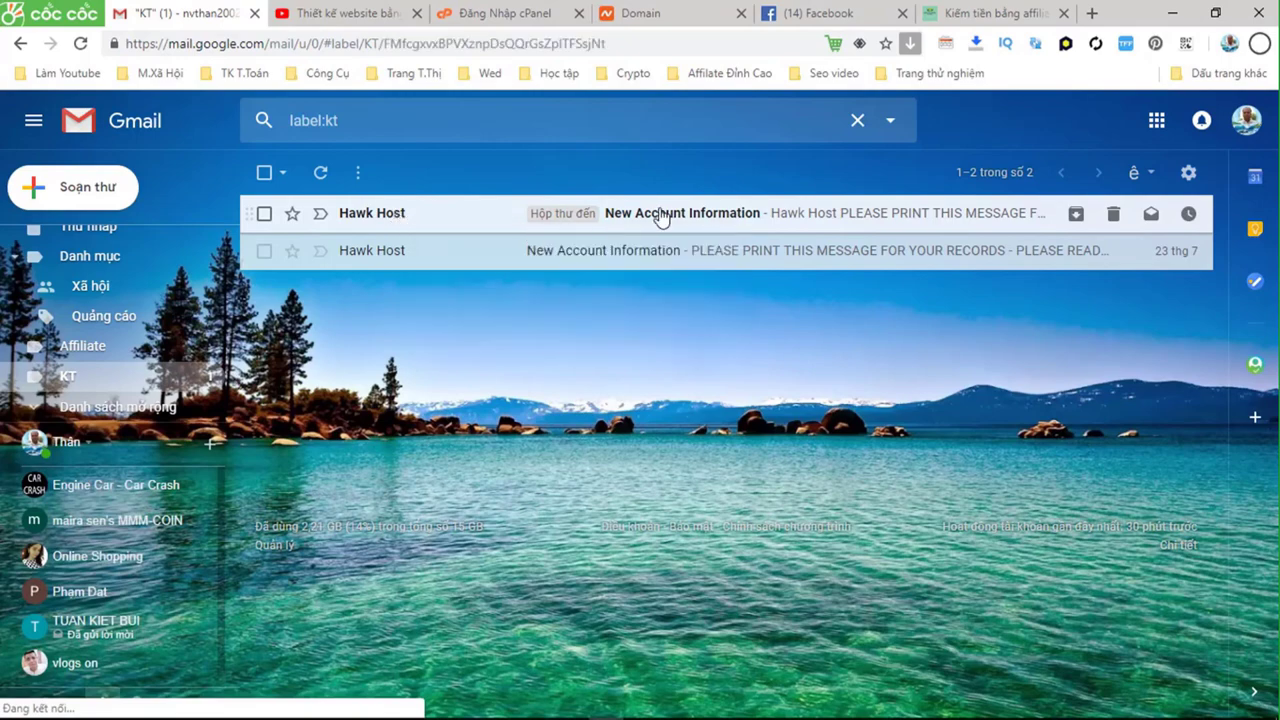
scroll(645, 330, down, 2)
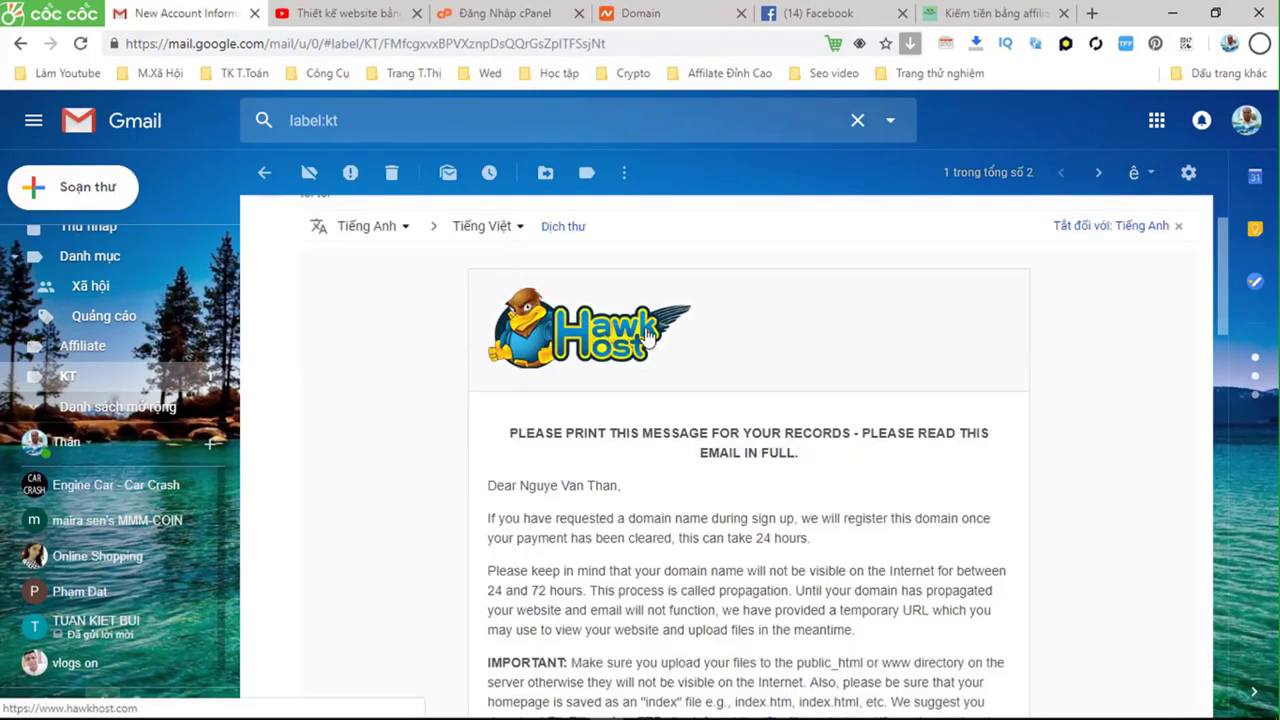
scroll(610, 310, up, 1)
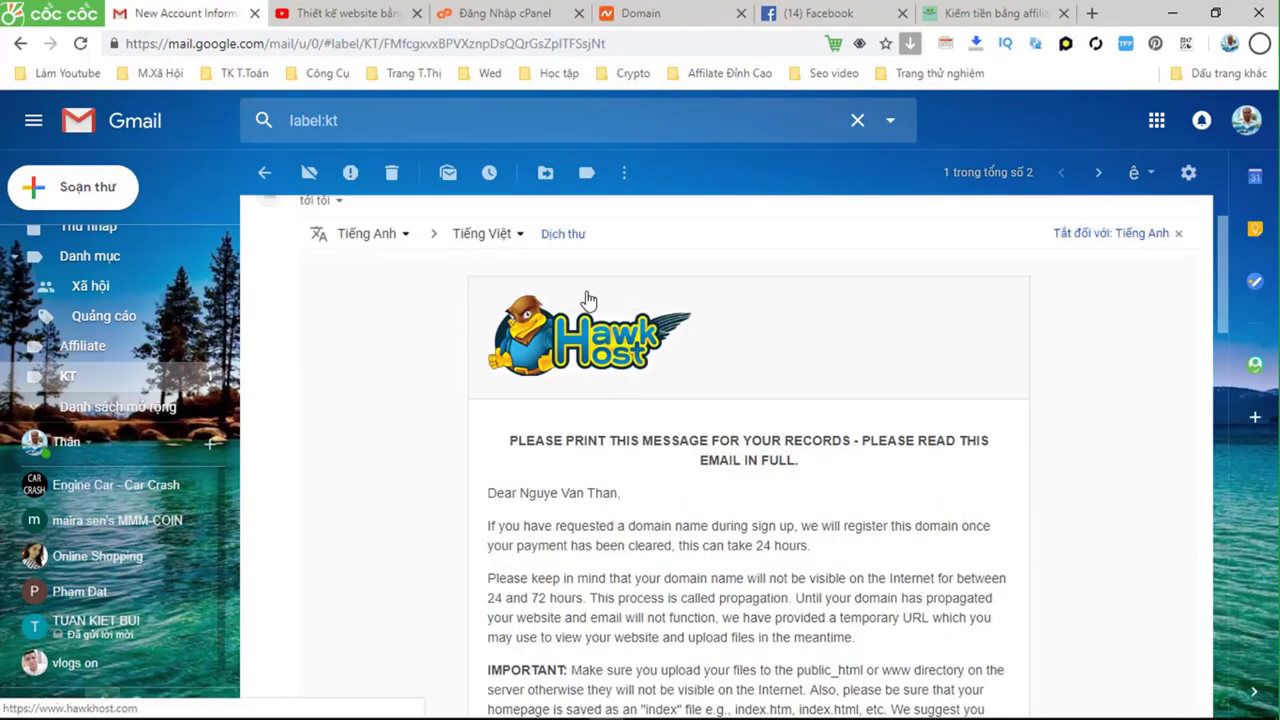
click(557, 241)
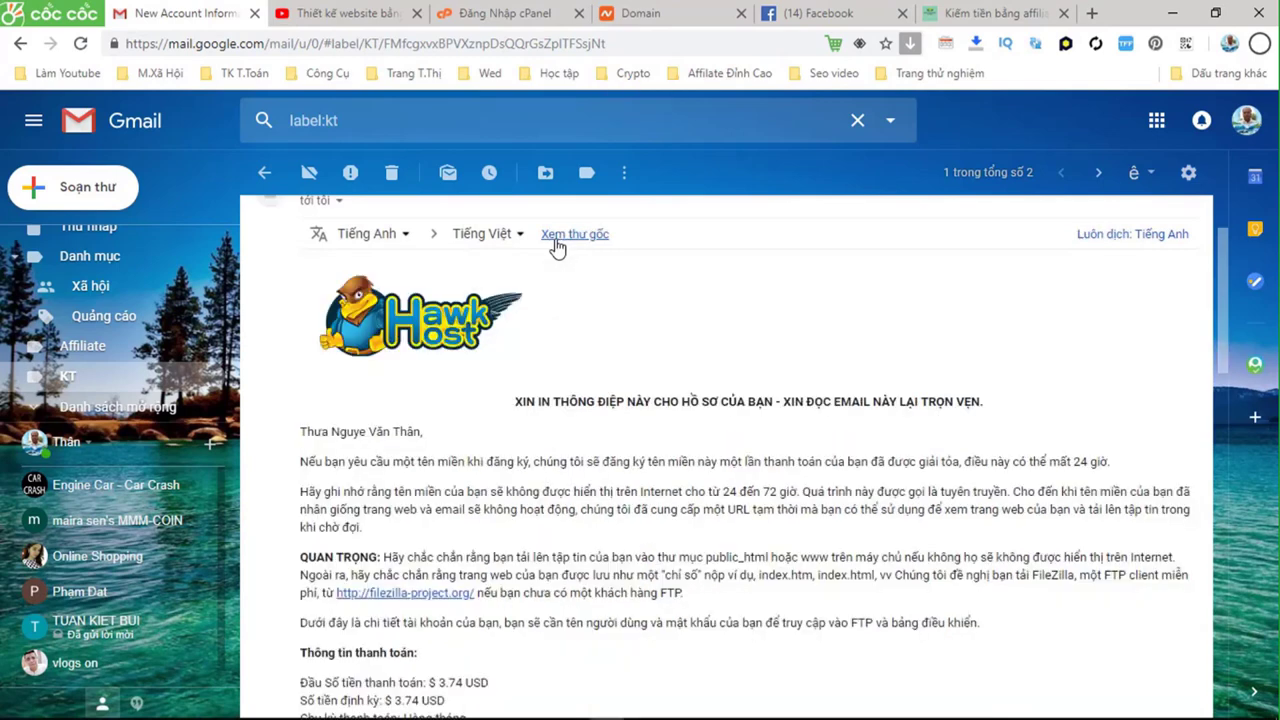
scroll(520, 290, down, 2)
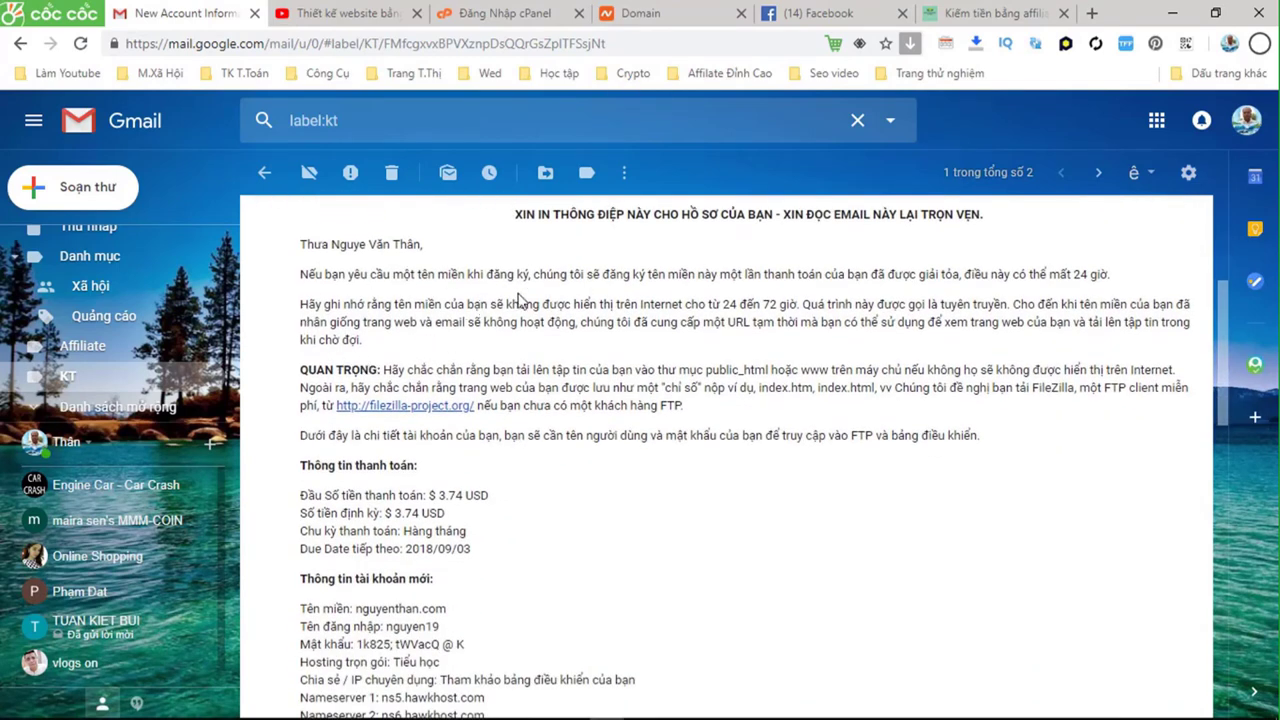
scroll(370, 375, down, 2)
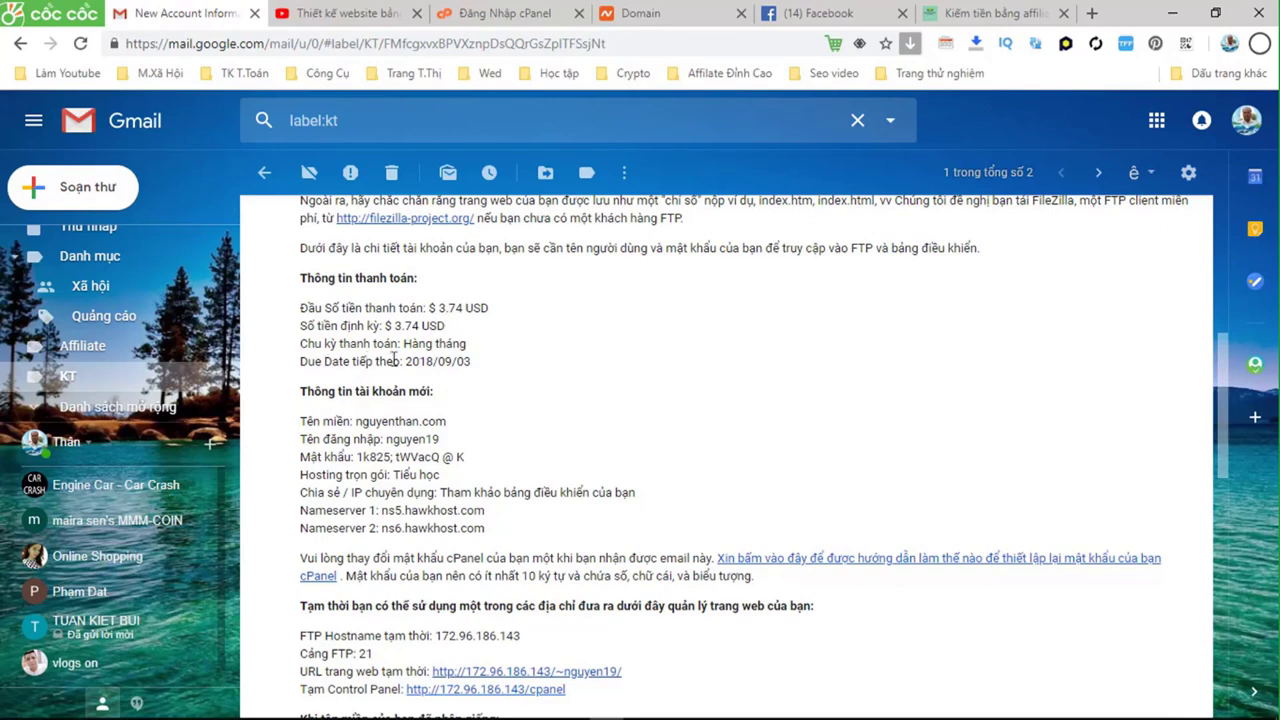
scroll(430, 381, down, 1)
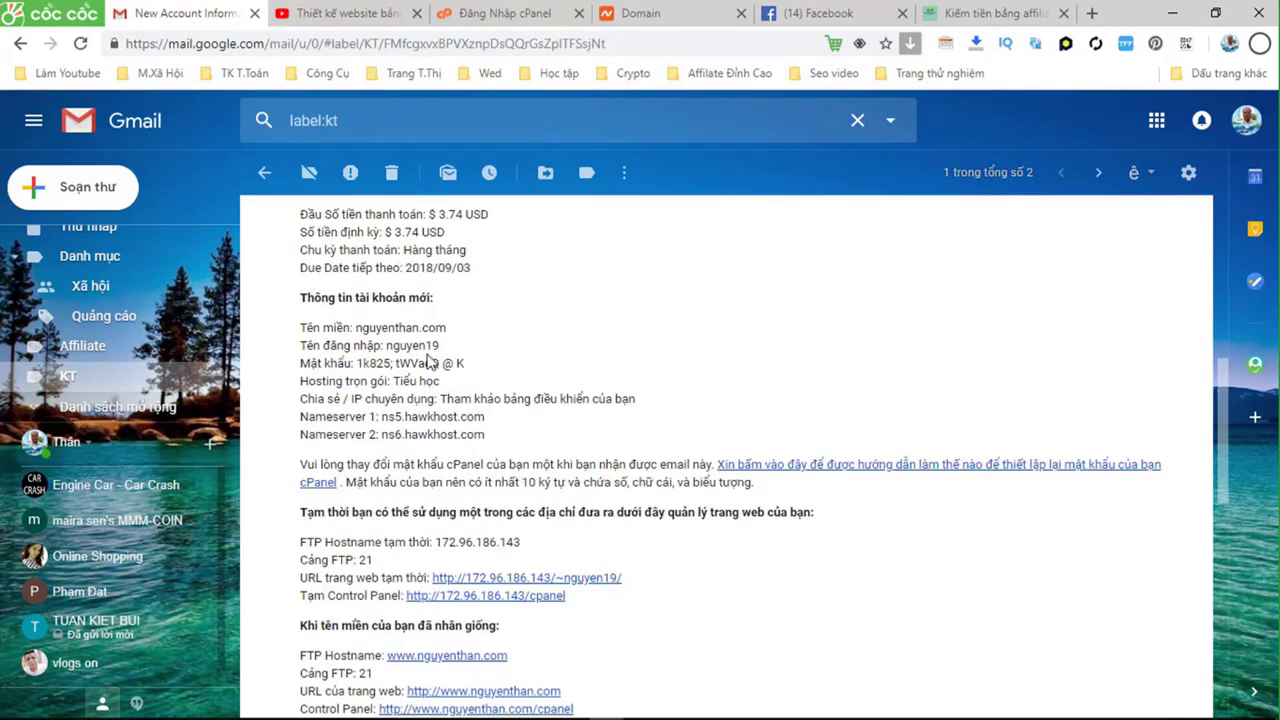
scroll(435, 357, down, 1)
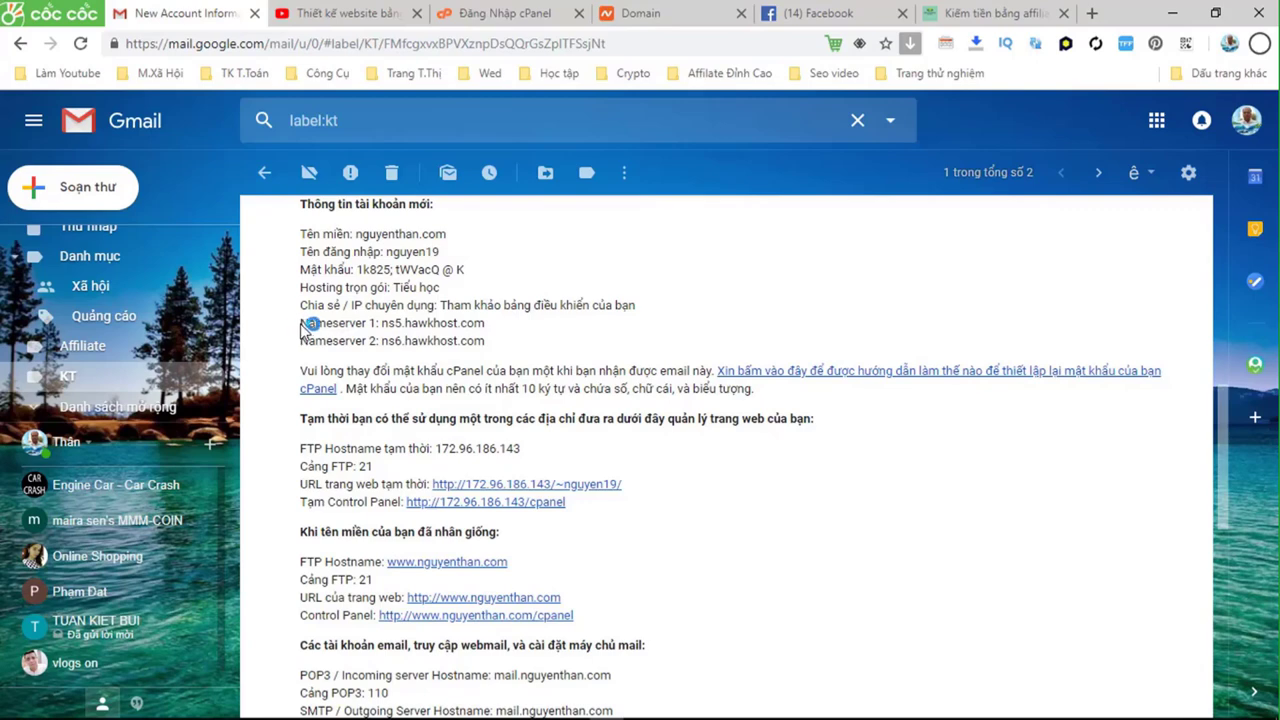
click(378, 336)
click(645, 13)
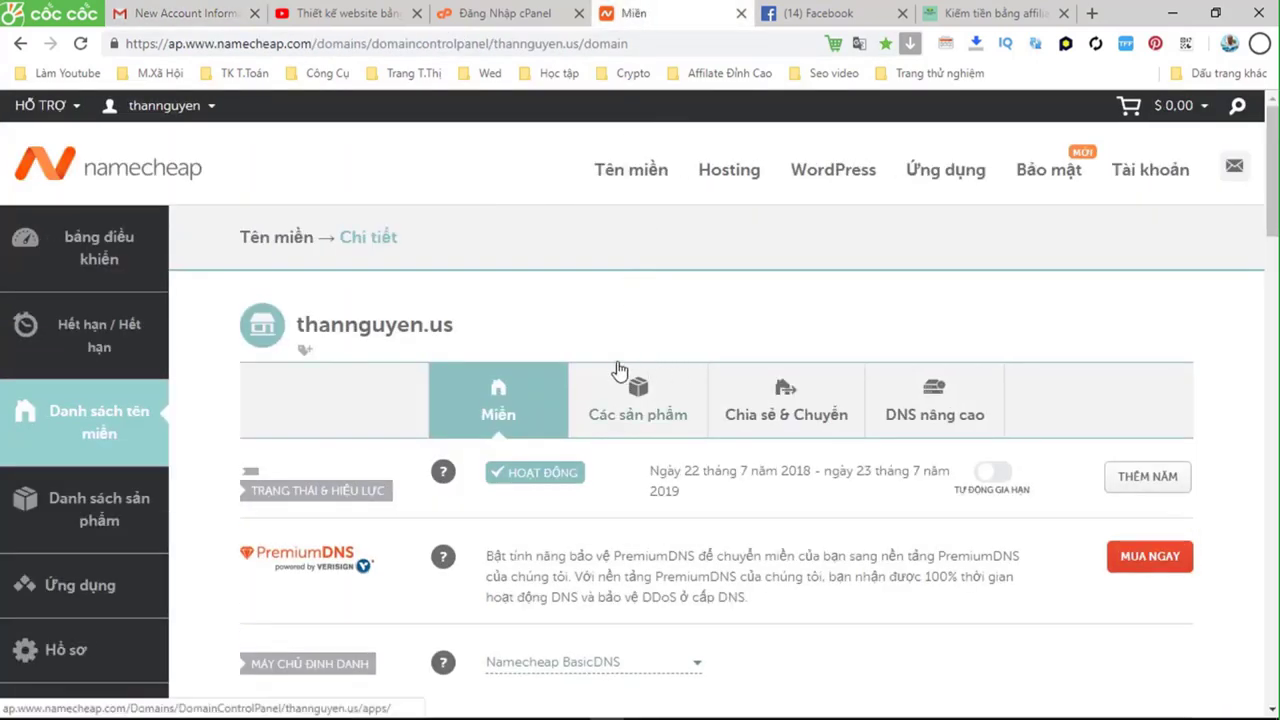
Switch the thannguyen.us Nameservers dropdown to Custom DNS
scroll(790, 265, down, 2)
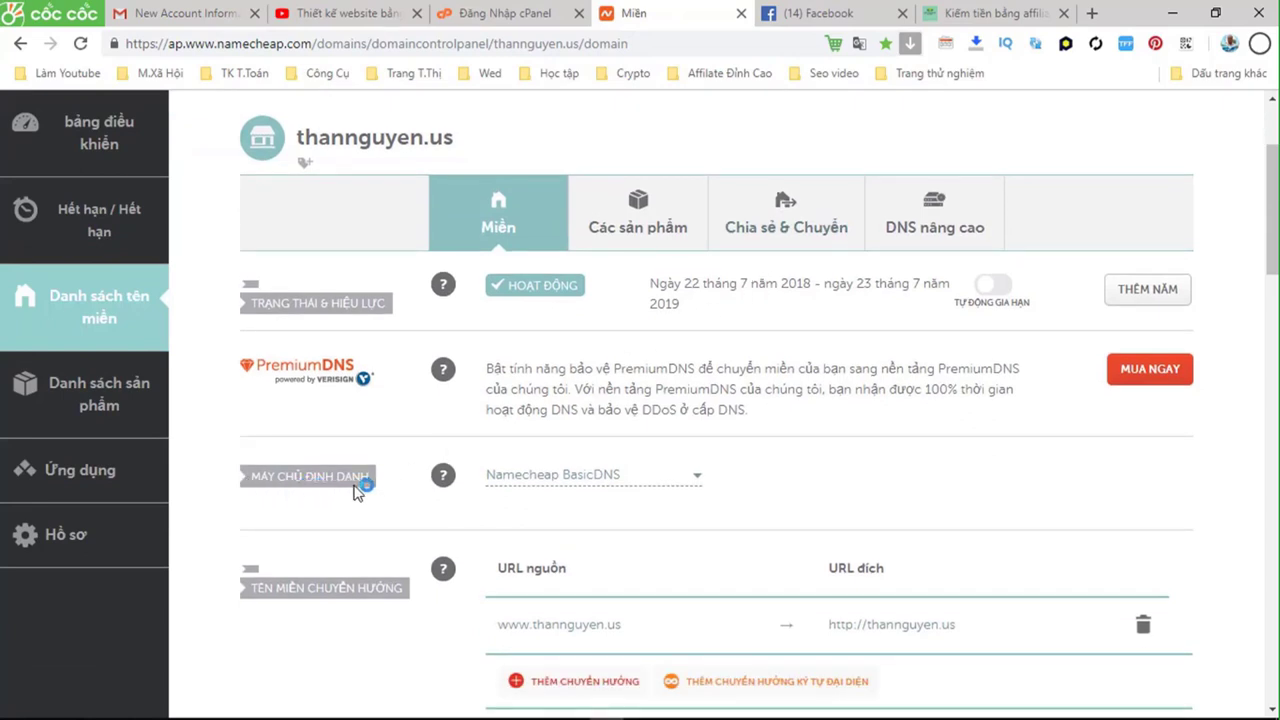
click(698, 484)
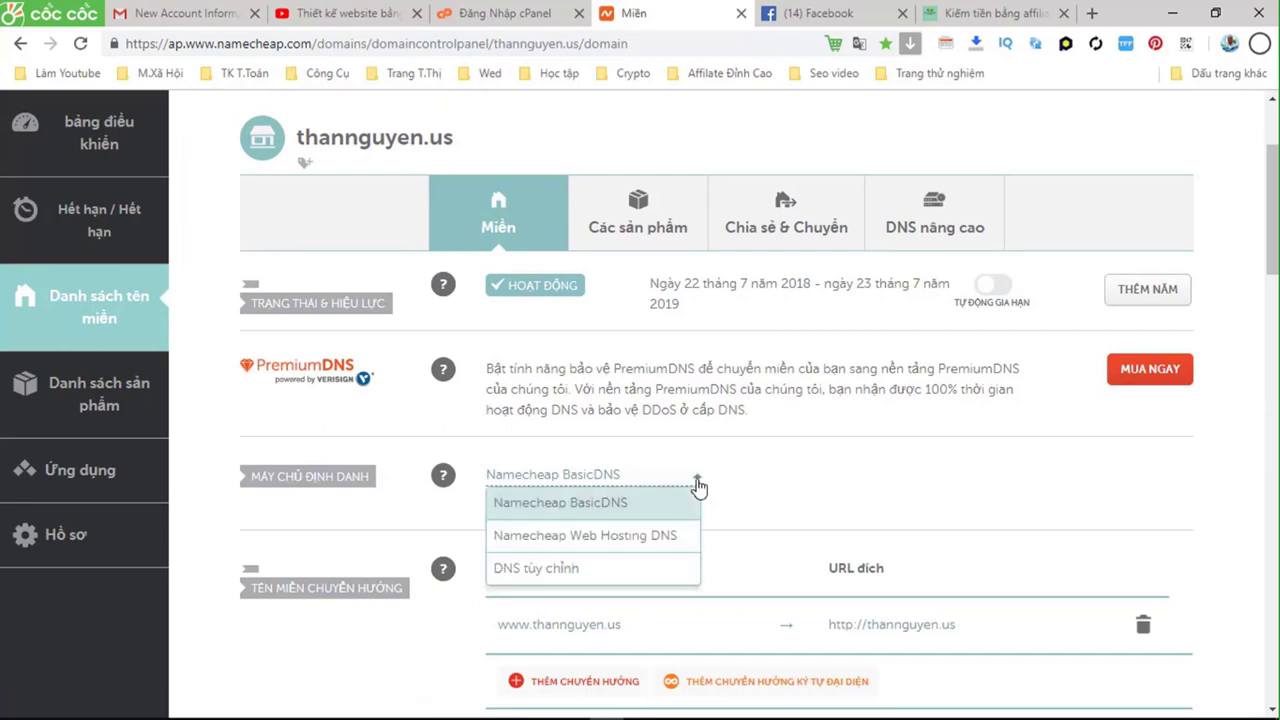
click(538, 577)
scroll(650, 465, down, 1)
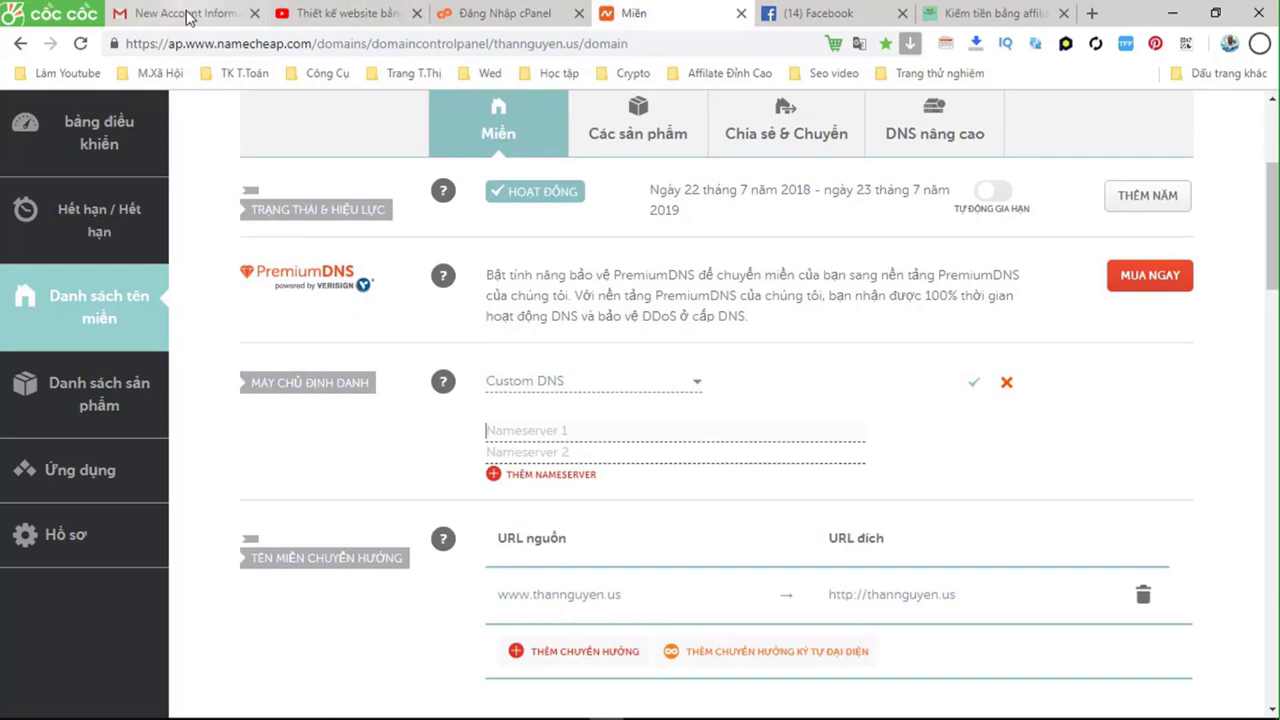
Copy ns5.hawkhost.com from the email and paste it as Nameserver 1
key(ctrl+2)
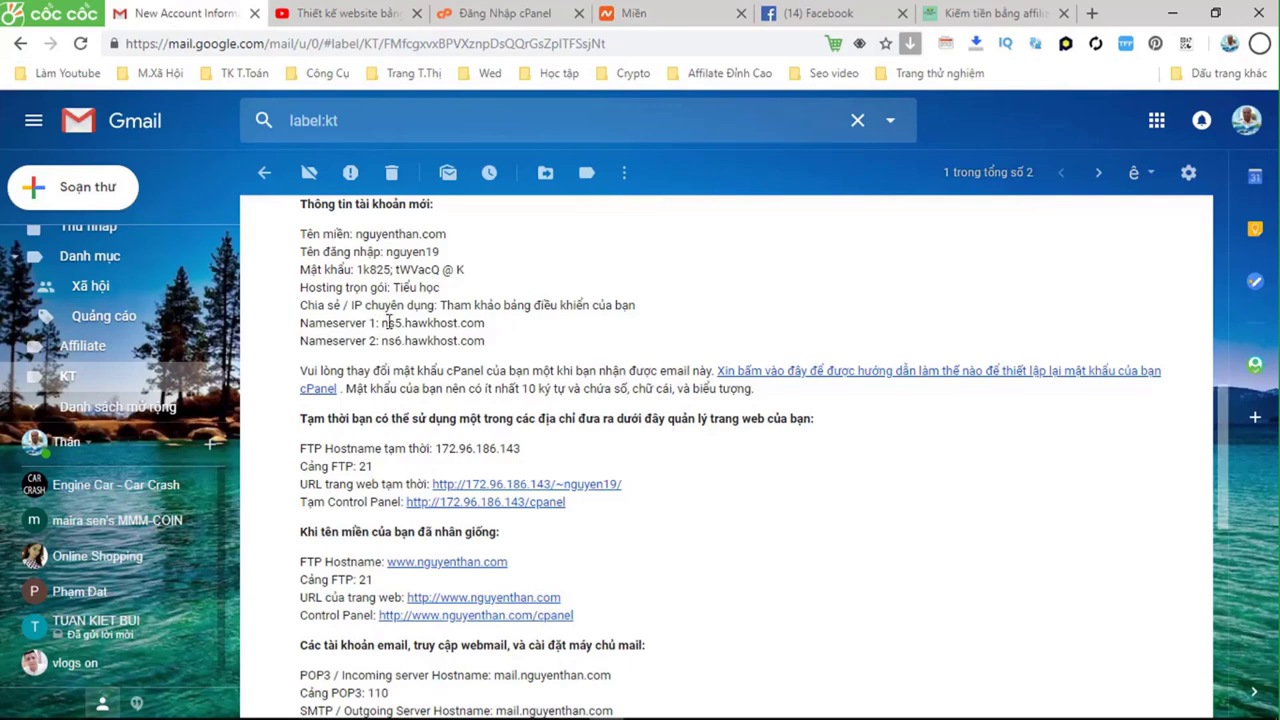
drag(382, 322, 495, 339)
right_click(453, 320)
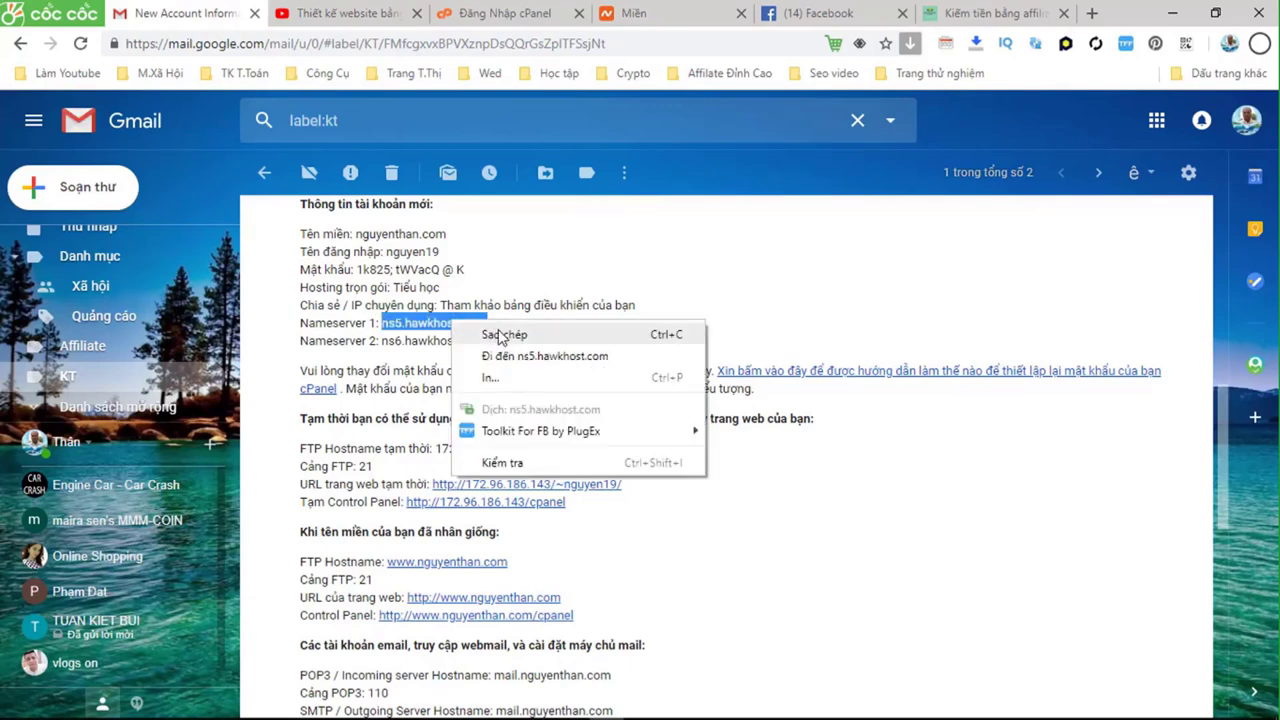
click(498, 336)
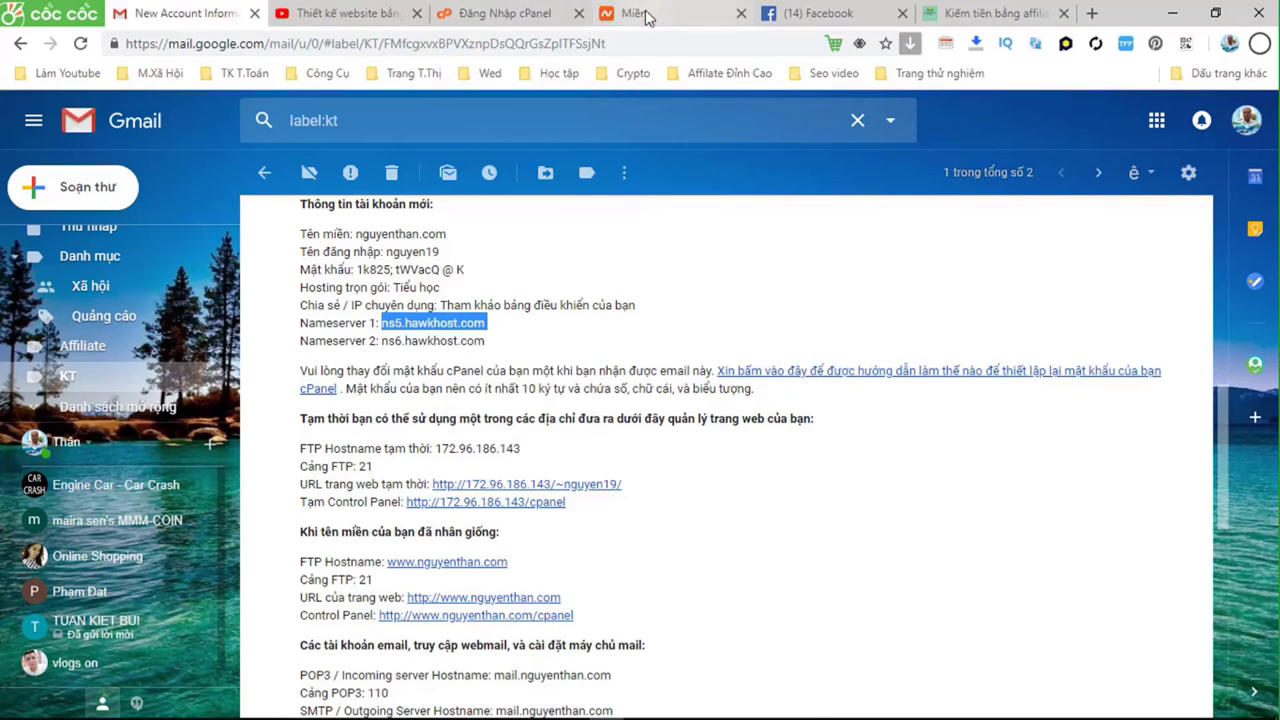
click(650, 13)
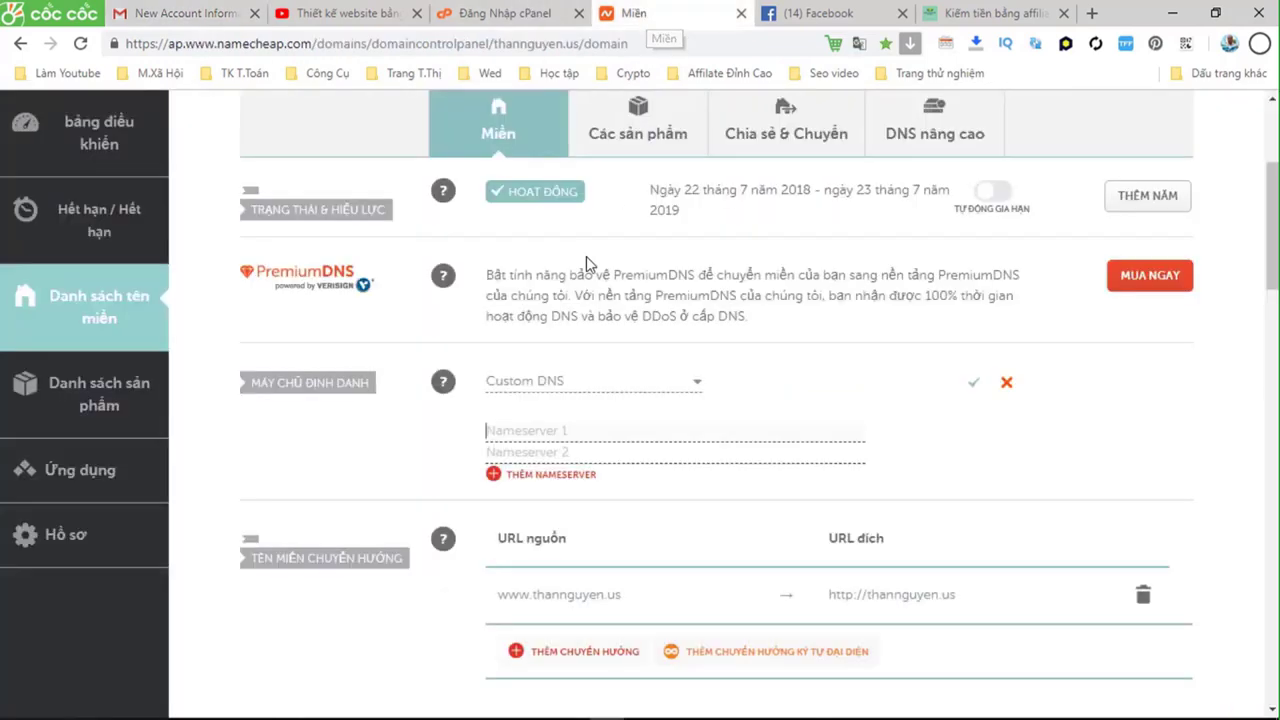
right_click(513, 430)
click(540, 233)
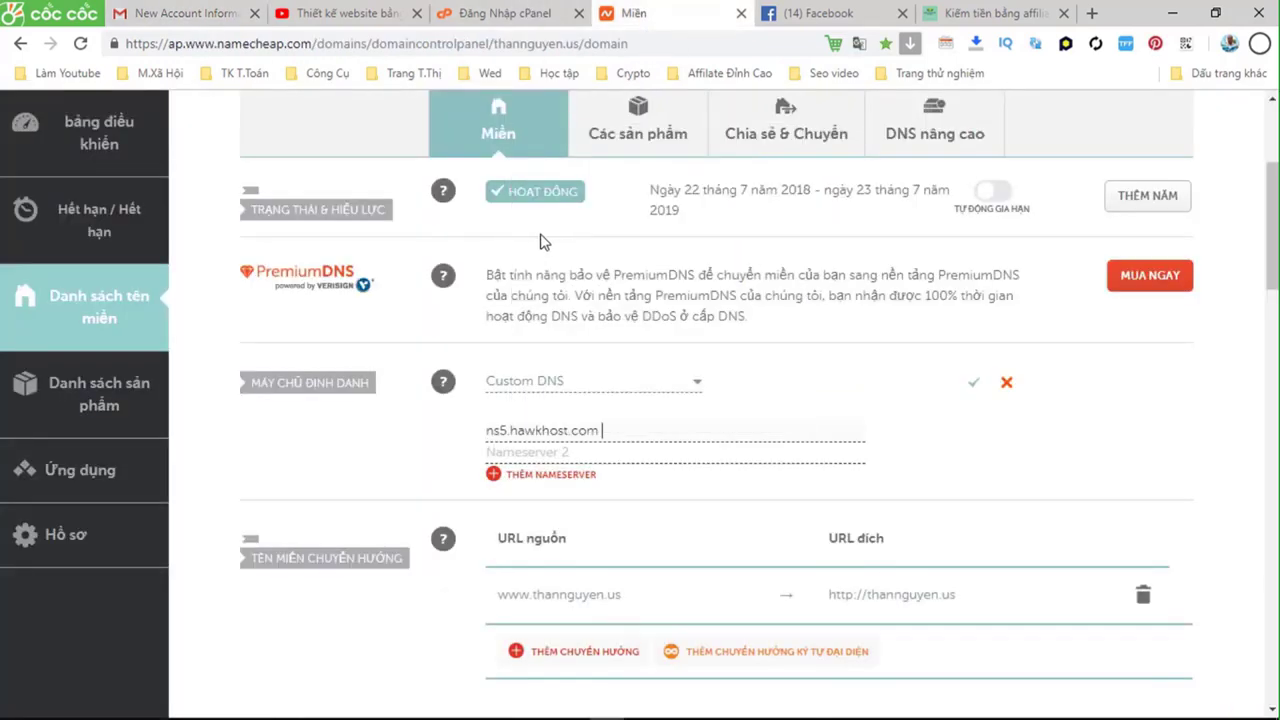
Copy ns6.hawkhost.com from the email and paste it as Nameserver 2
click(190, 13)
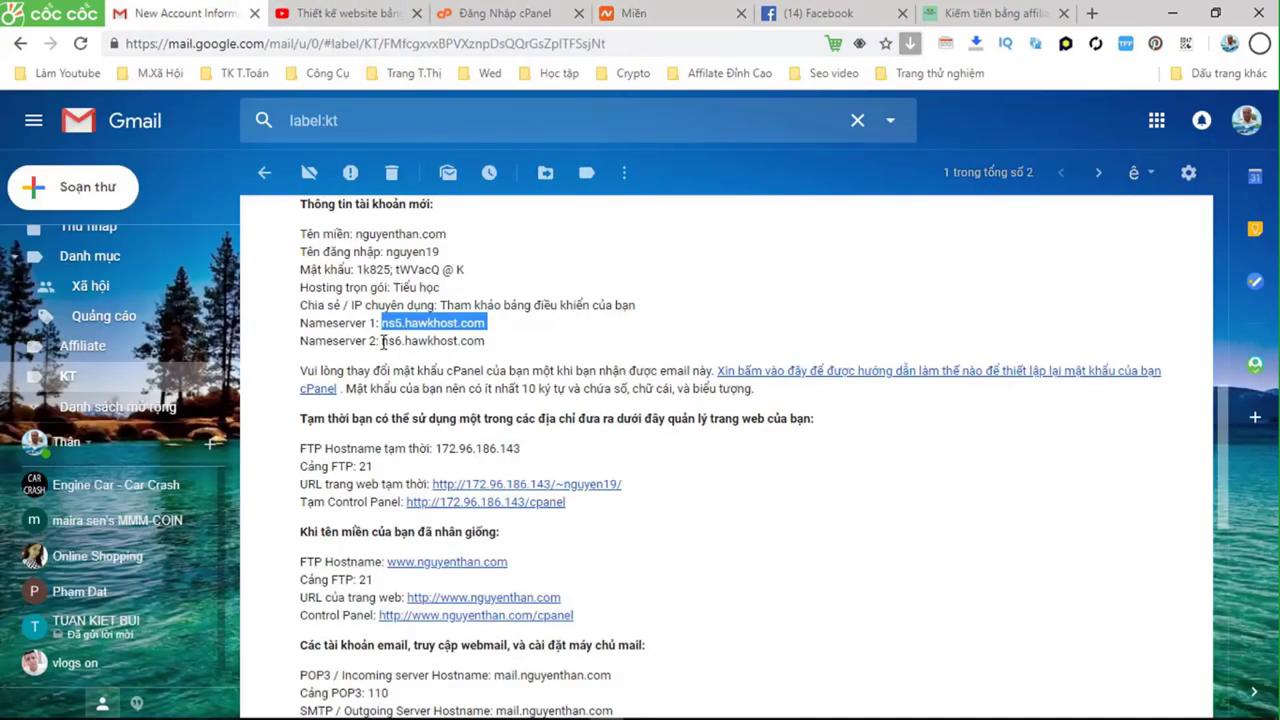
drag(382, 341, 491, 349)
right_click(490, 340)
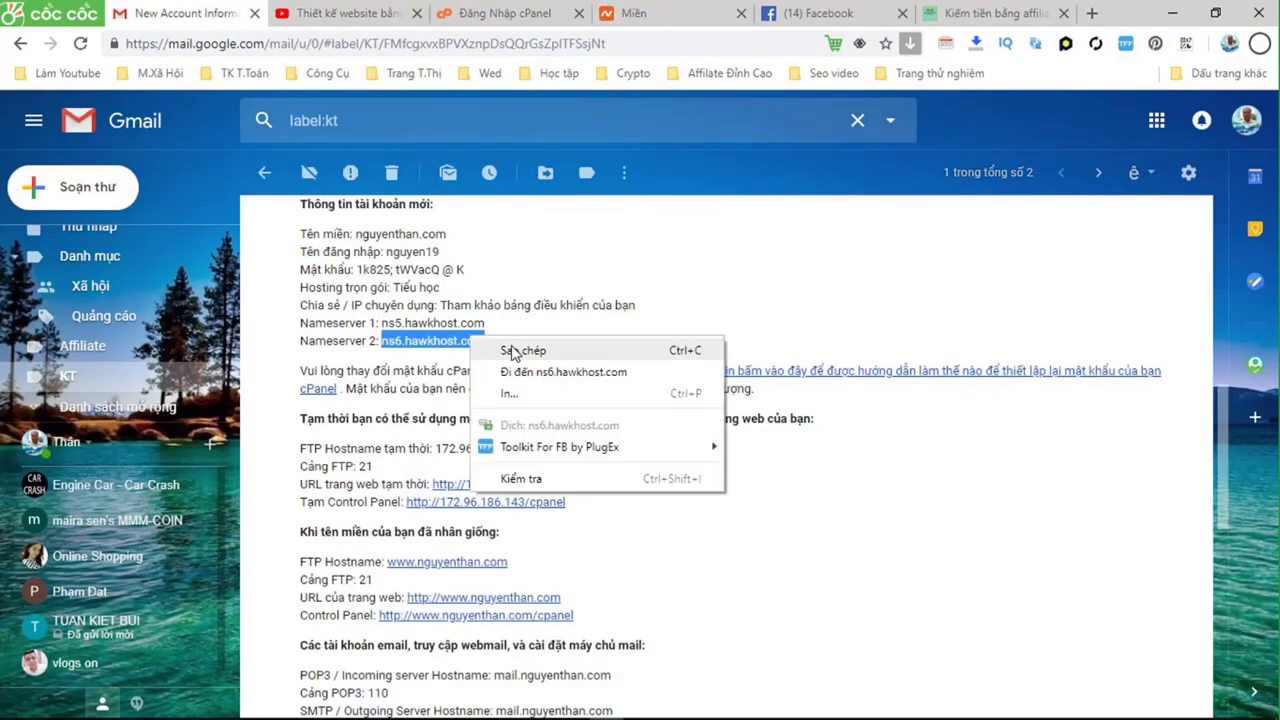
click(517, 347)
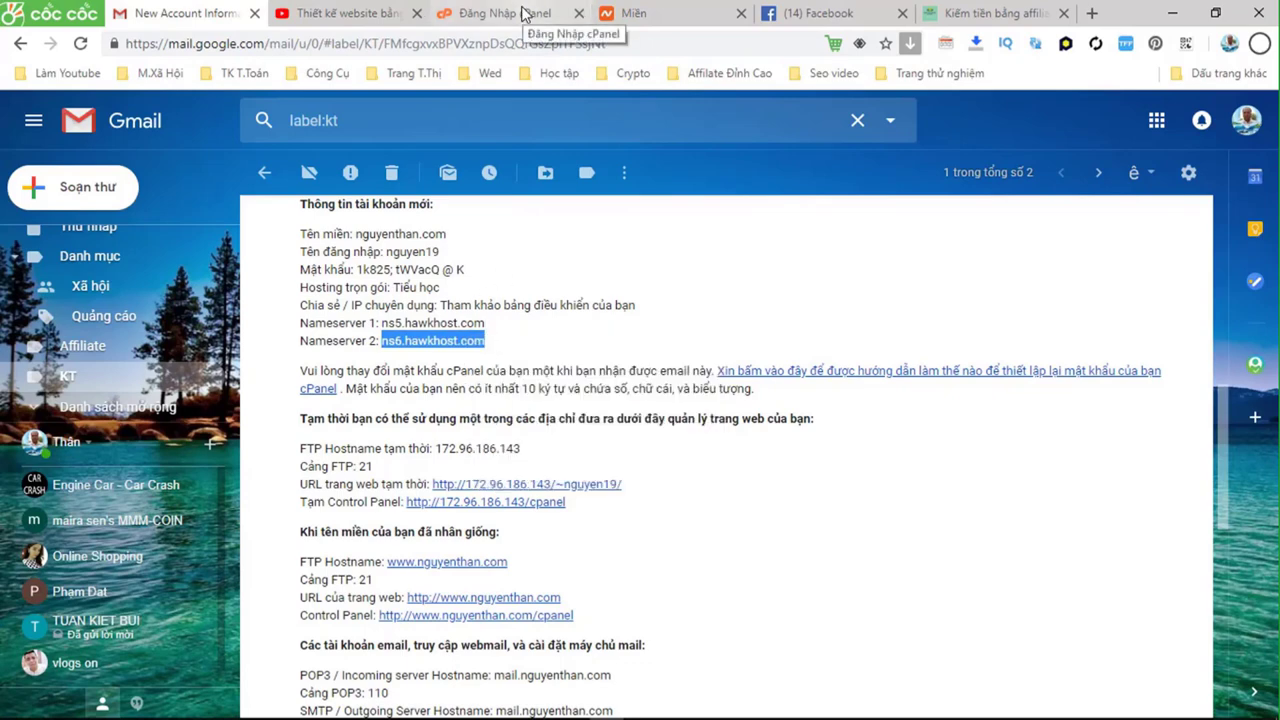
click(624, 14)
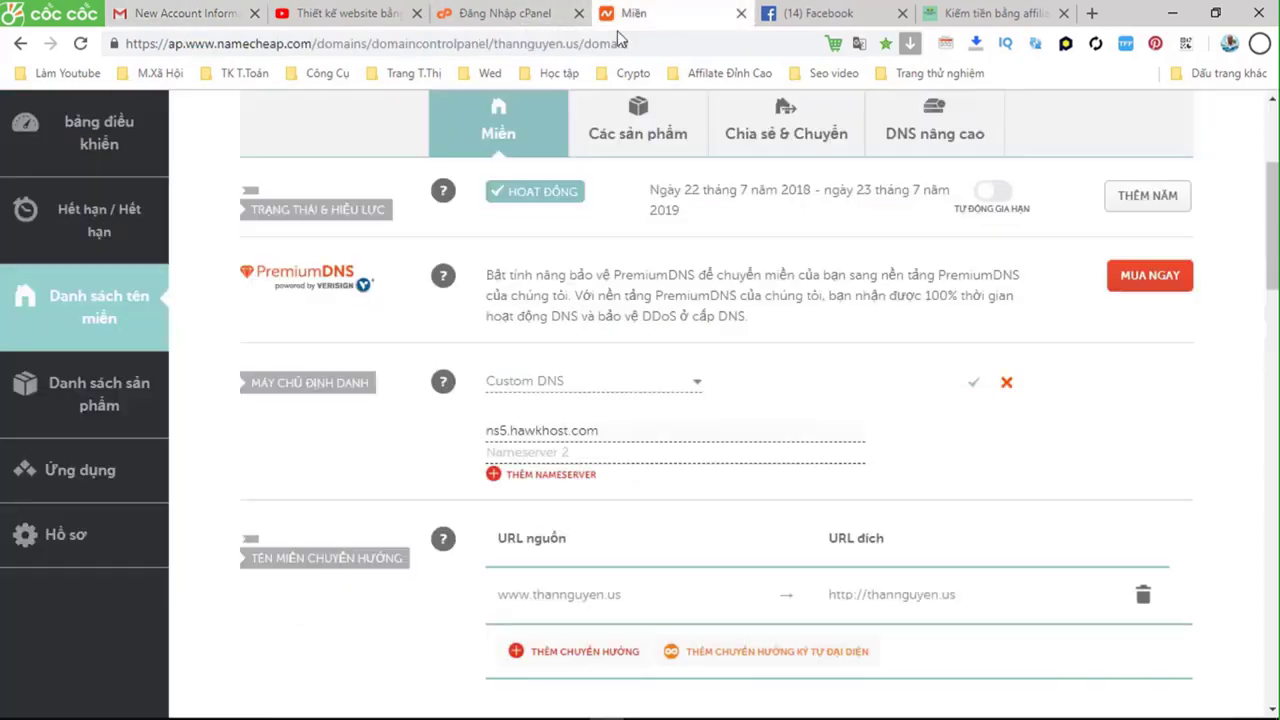
click(523, 452)
right_click(523, 452)
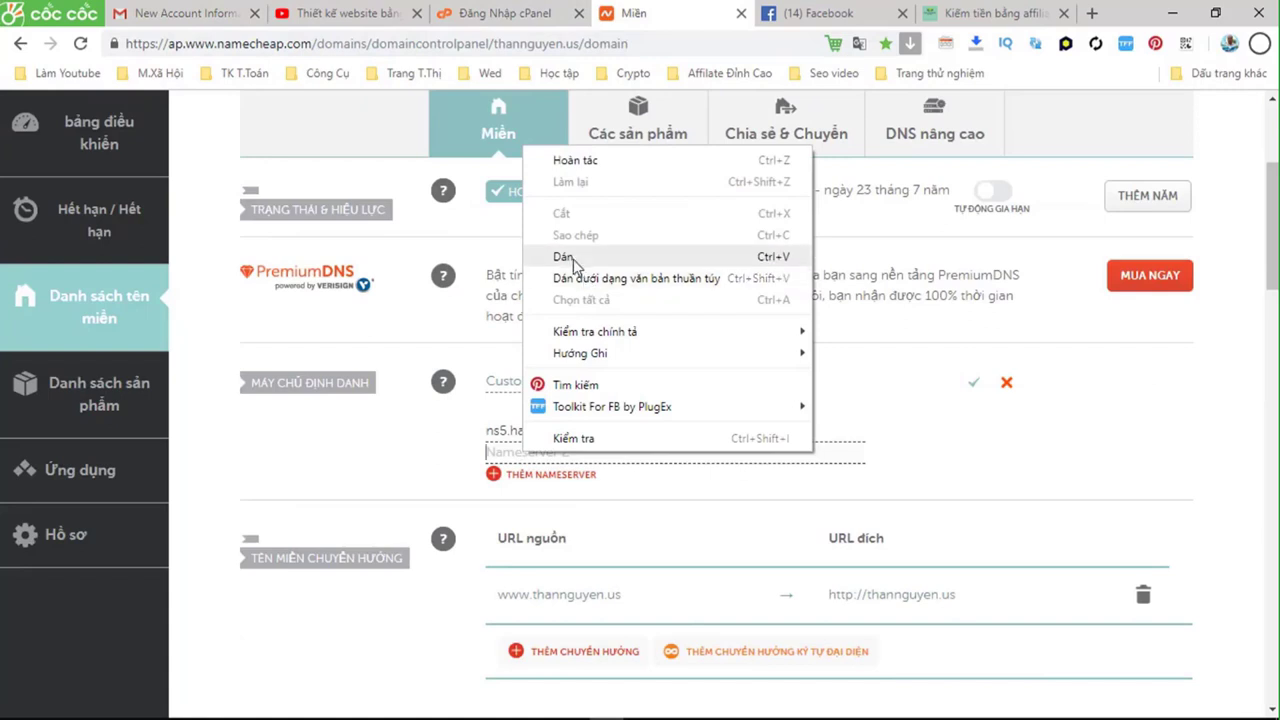
click(580, 256)
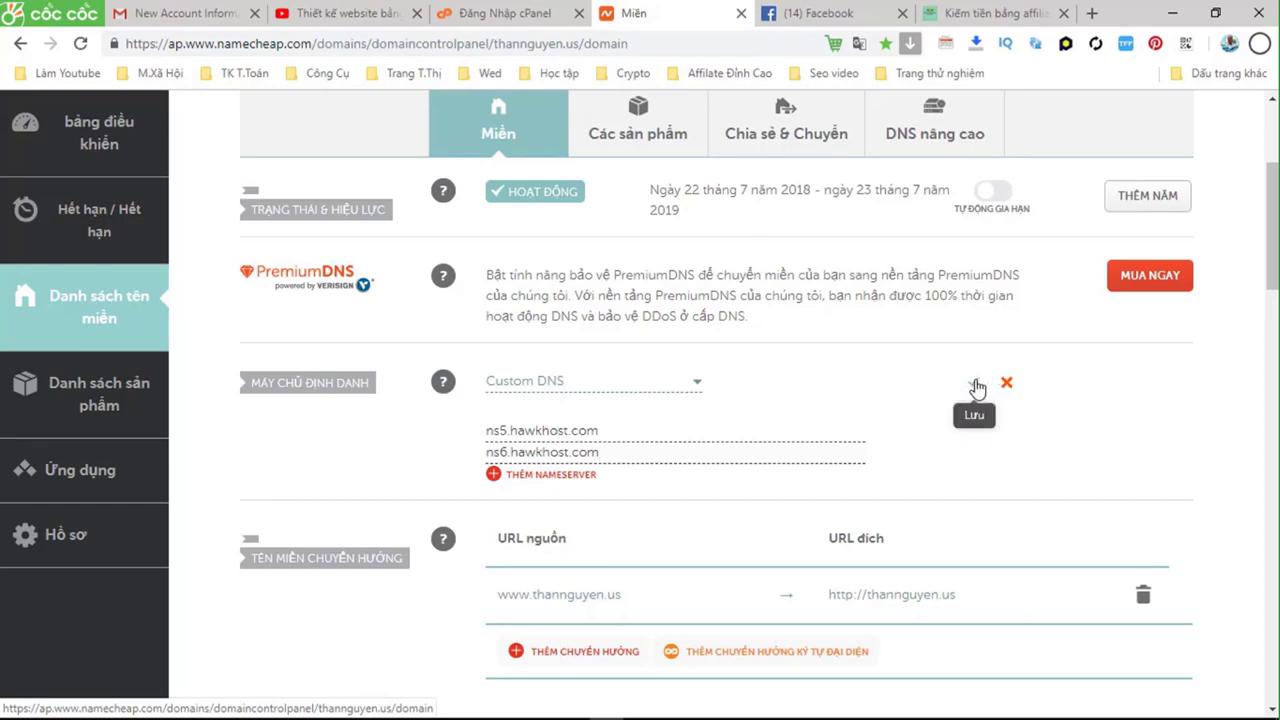
Compare the cPanel login page with the login details in the hosting account email
click(485, 11)
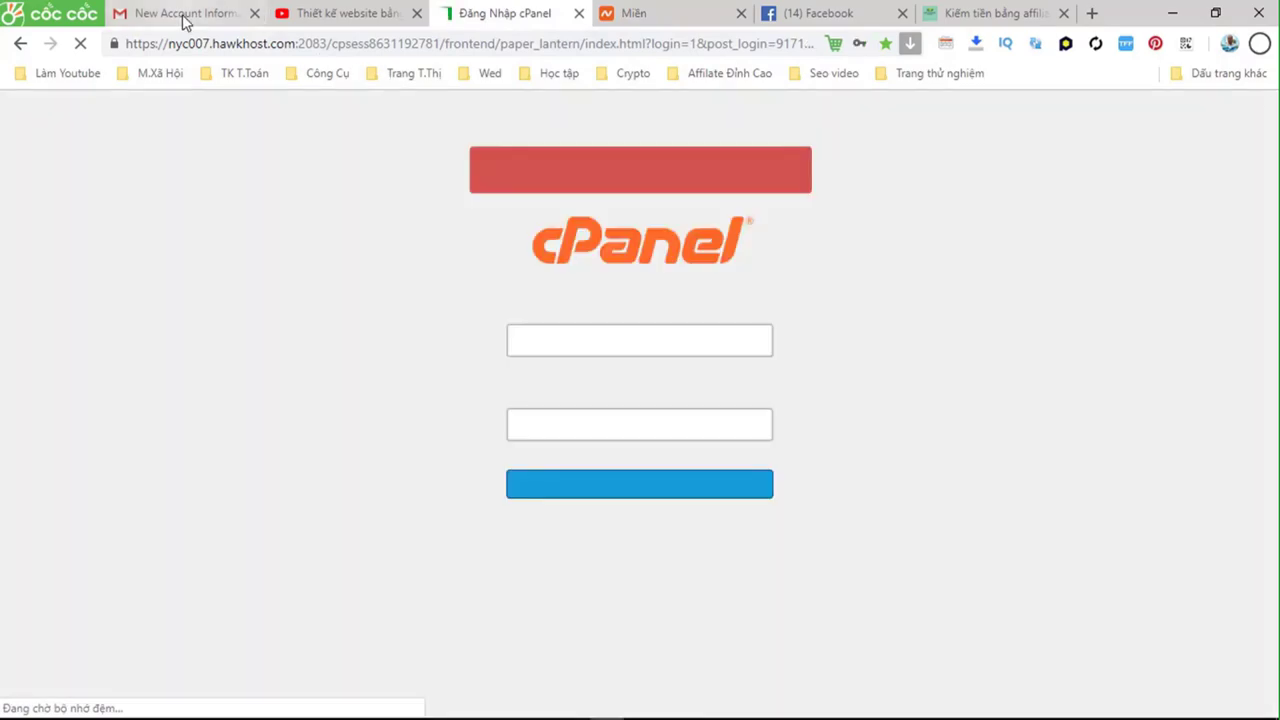
click(183, 22)
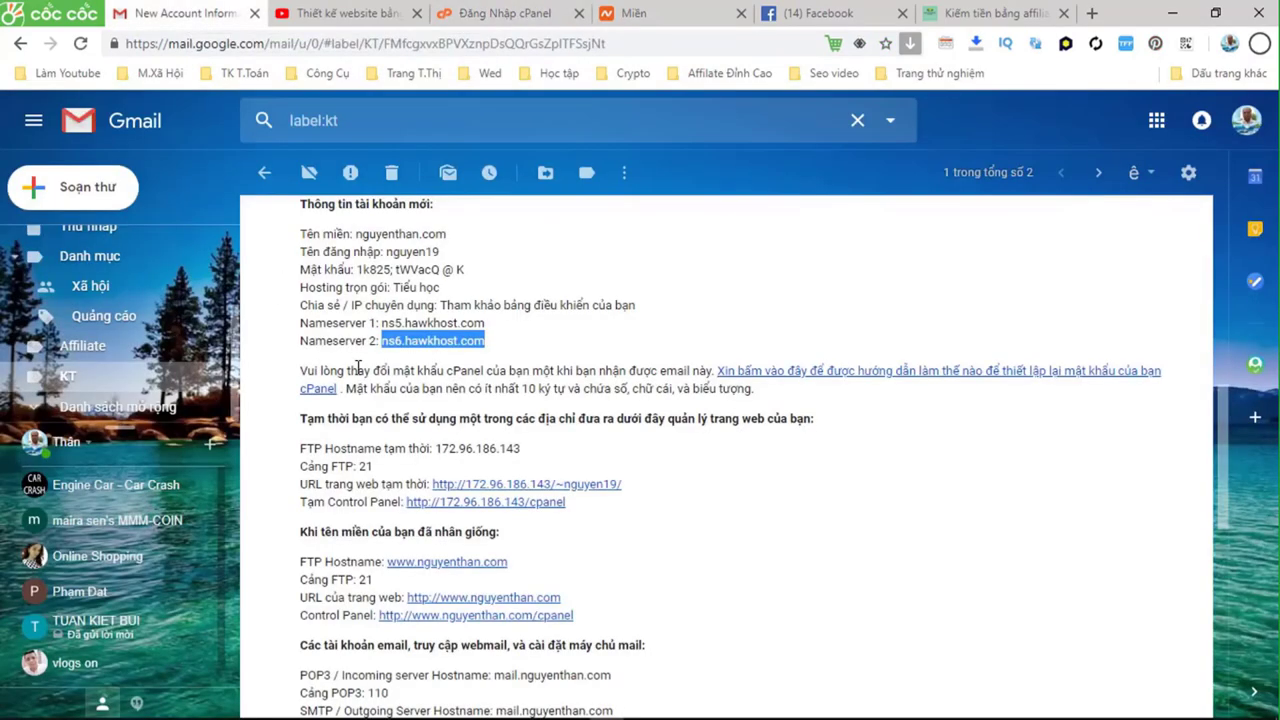
scroll(438, 405, down, 2)
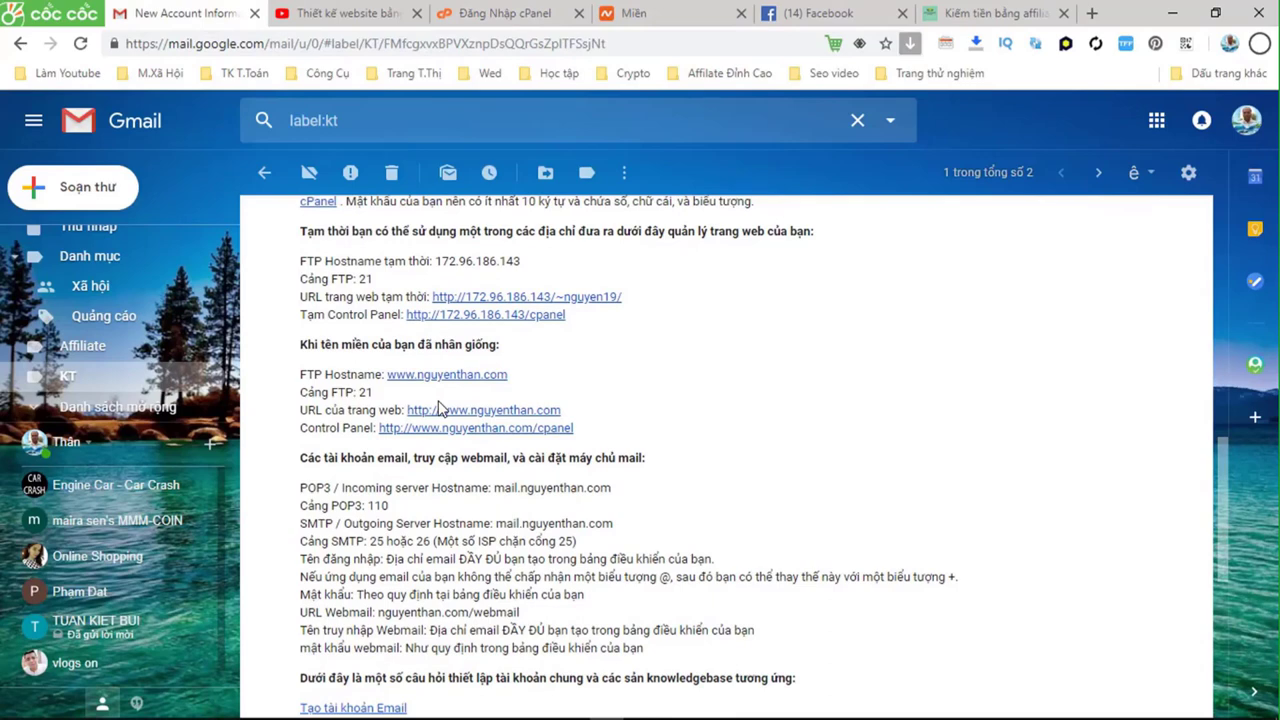
scroll(438, 405, down, 2)
scroll(438, 405, up, 3)
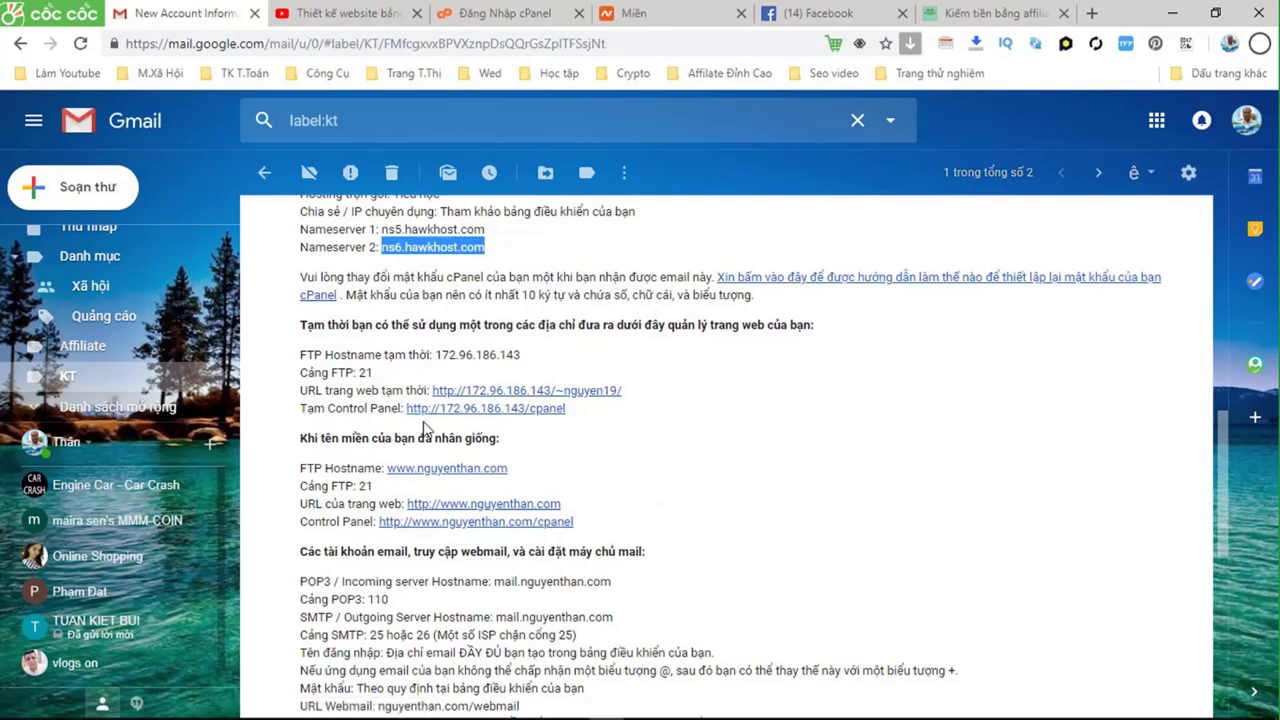
click(465, 12)
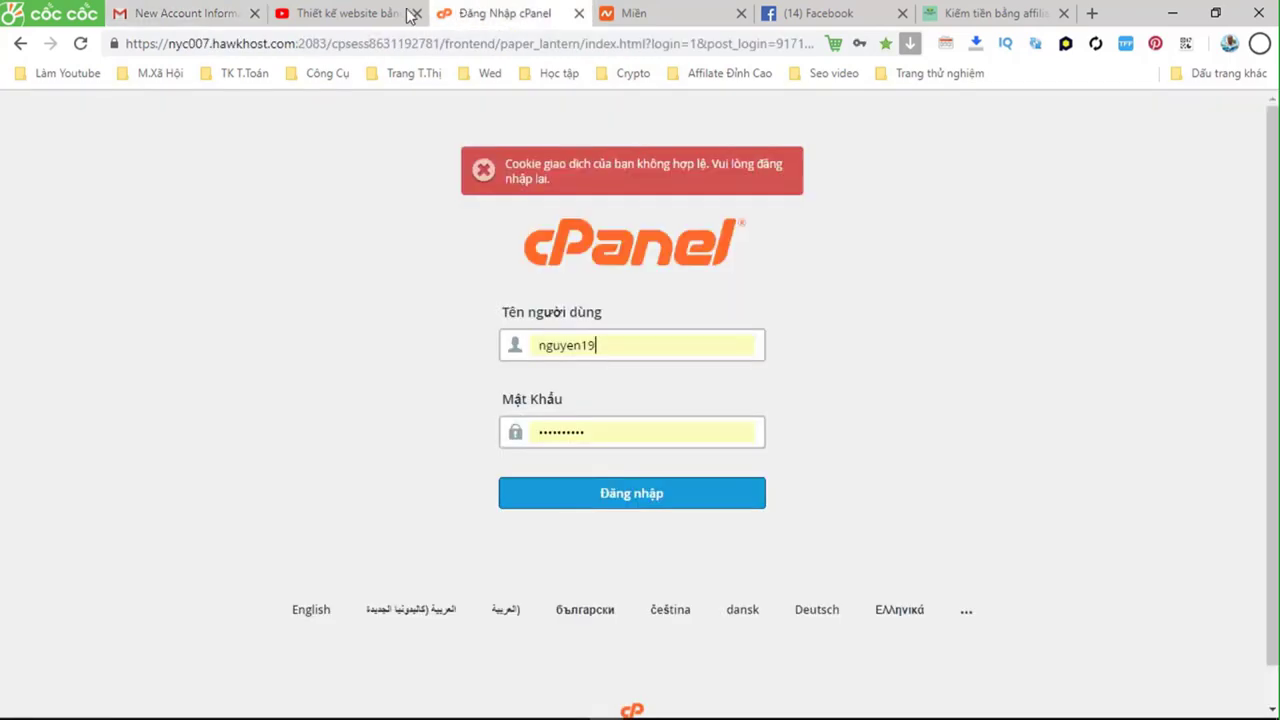
click(207, 13)
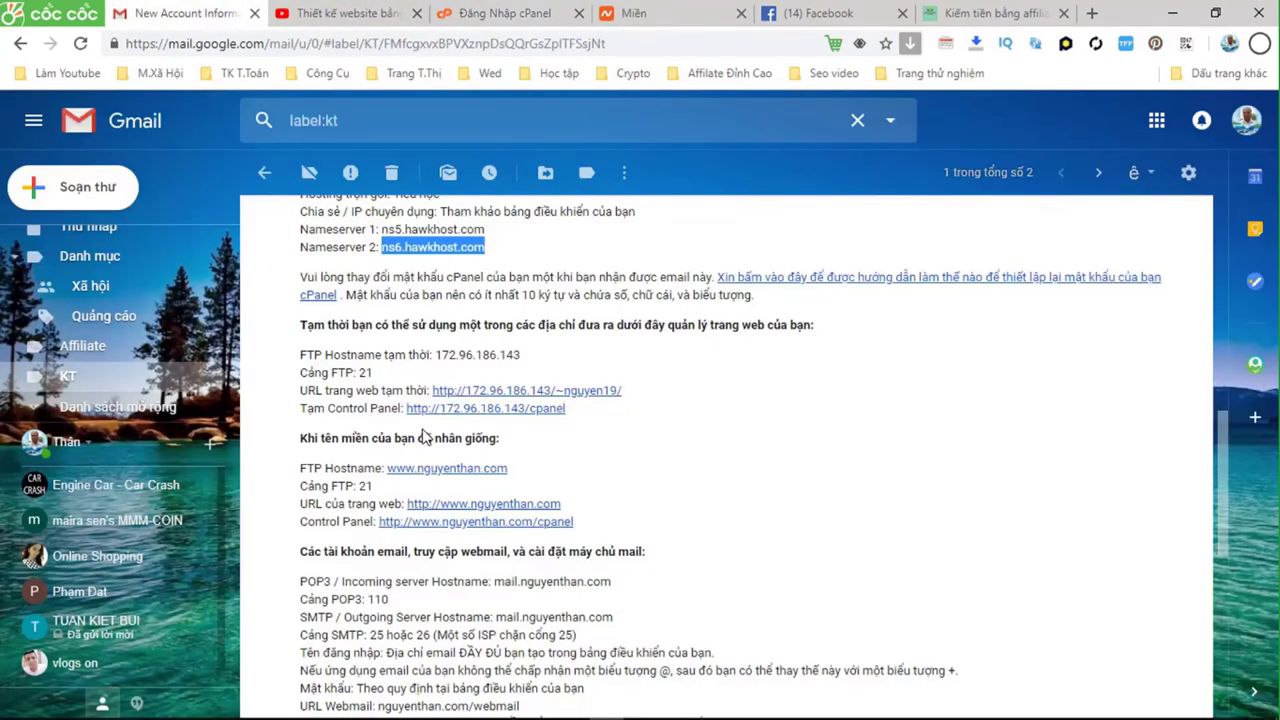
scroll(403, 343, up, 2)
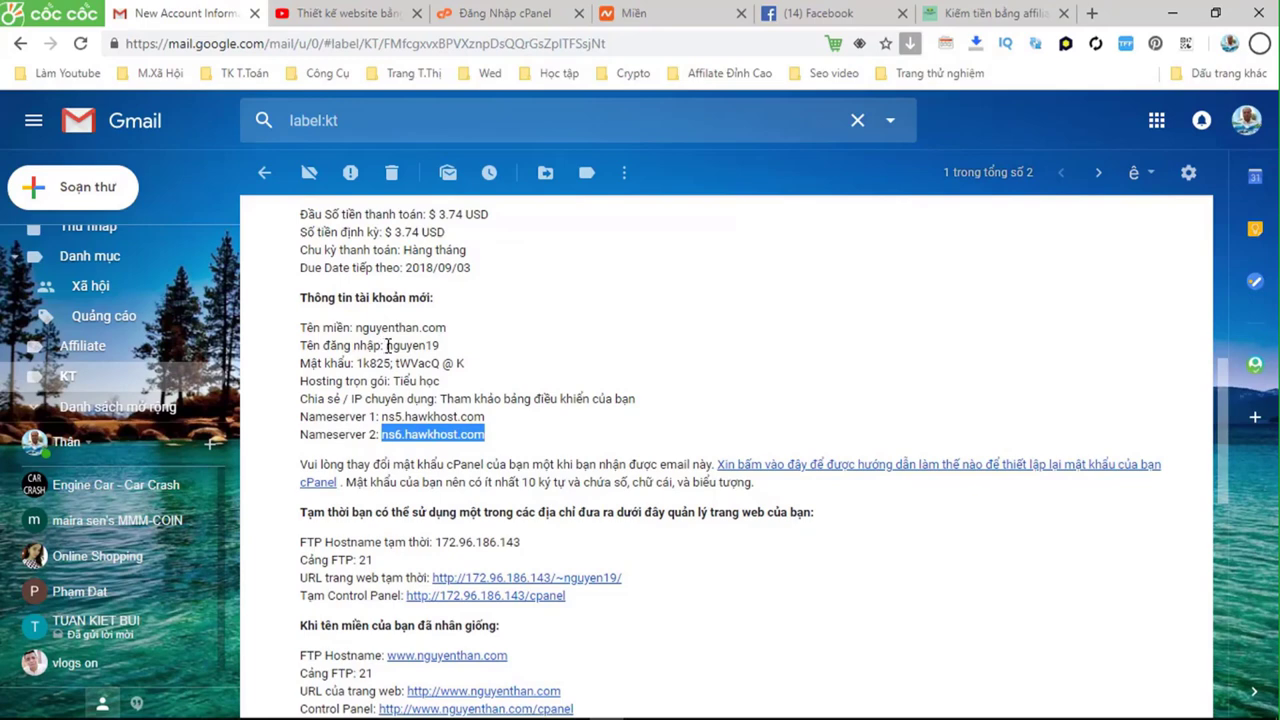
Take the hosting account username and password from the email and sign in to cPanel
drag(387, 345, 465, 362)
click(388, 344)
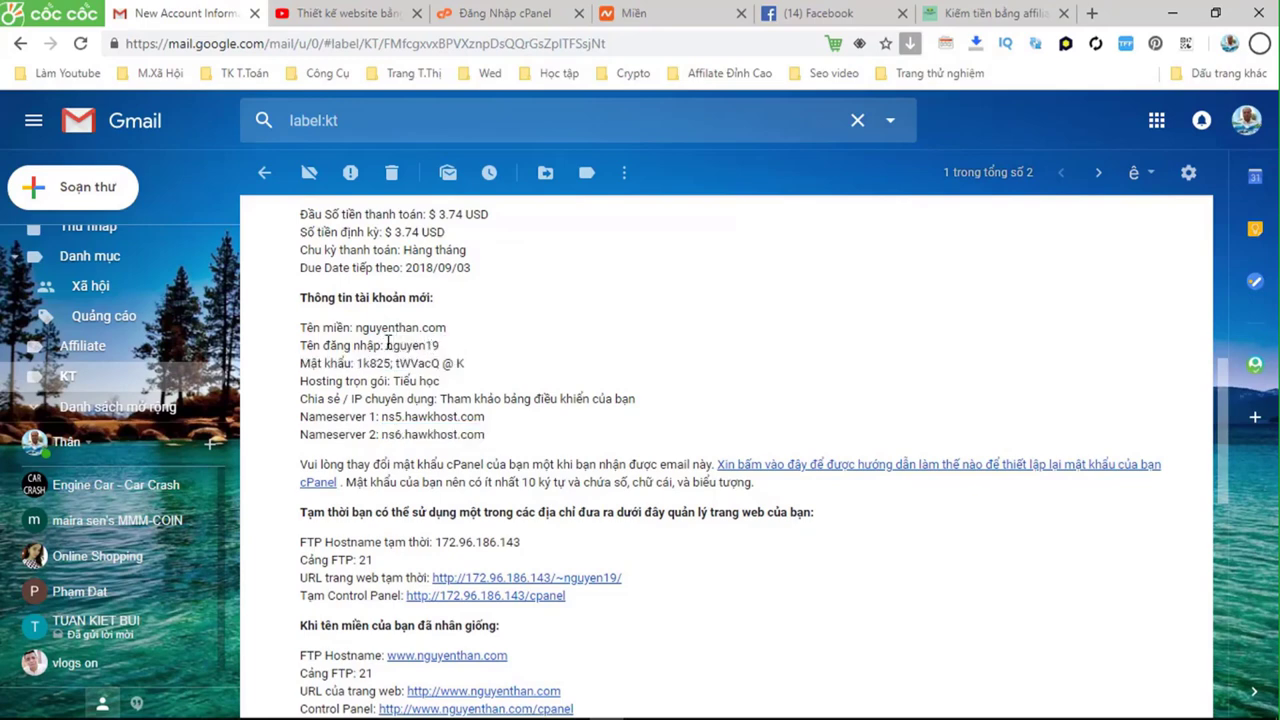
drag(388, 345, 453, 361)
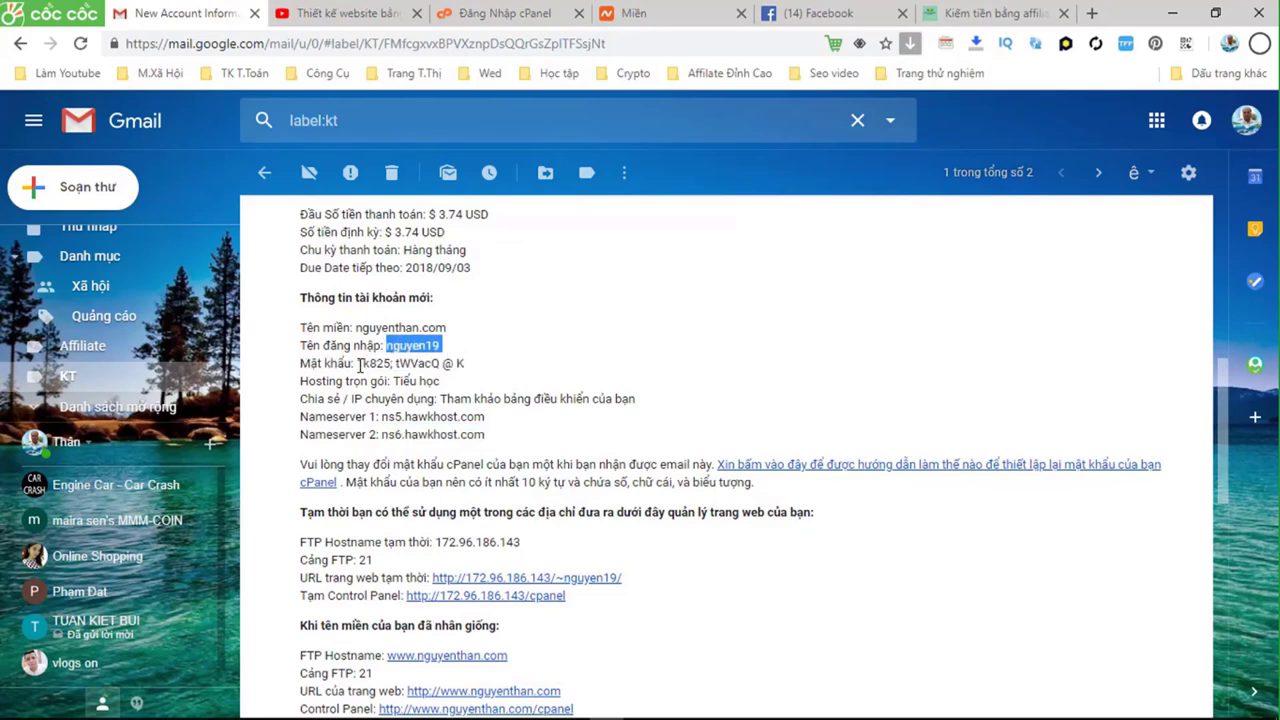
drag(358, 364, 487, 373)
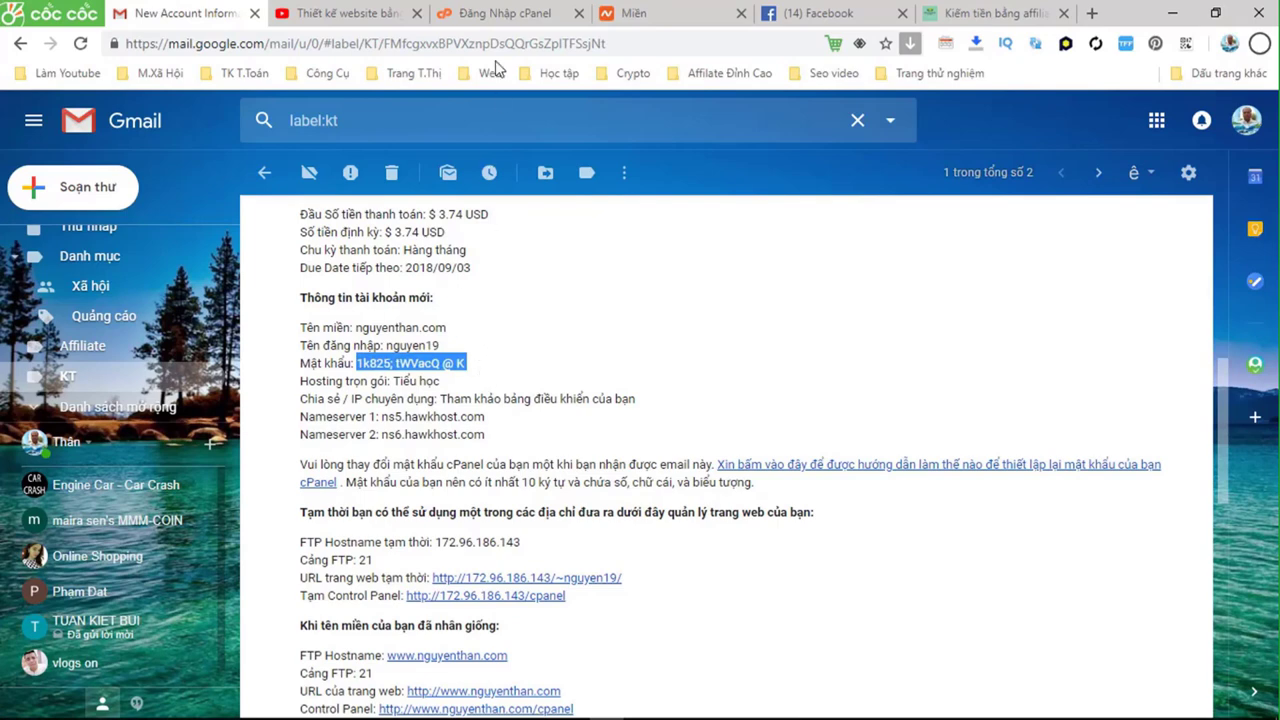
click(456, 12)
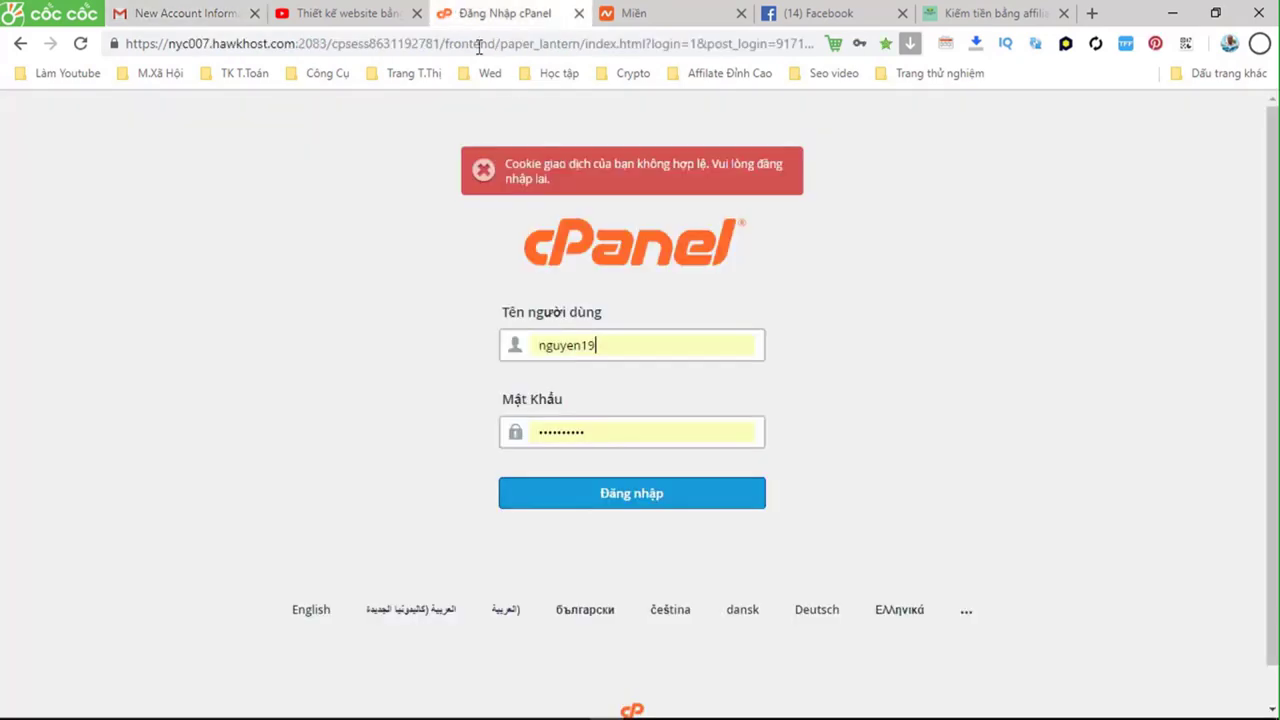
click(610, 500)
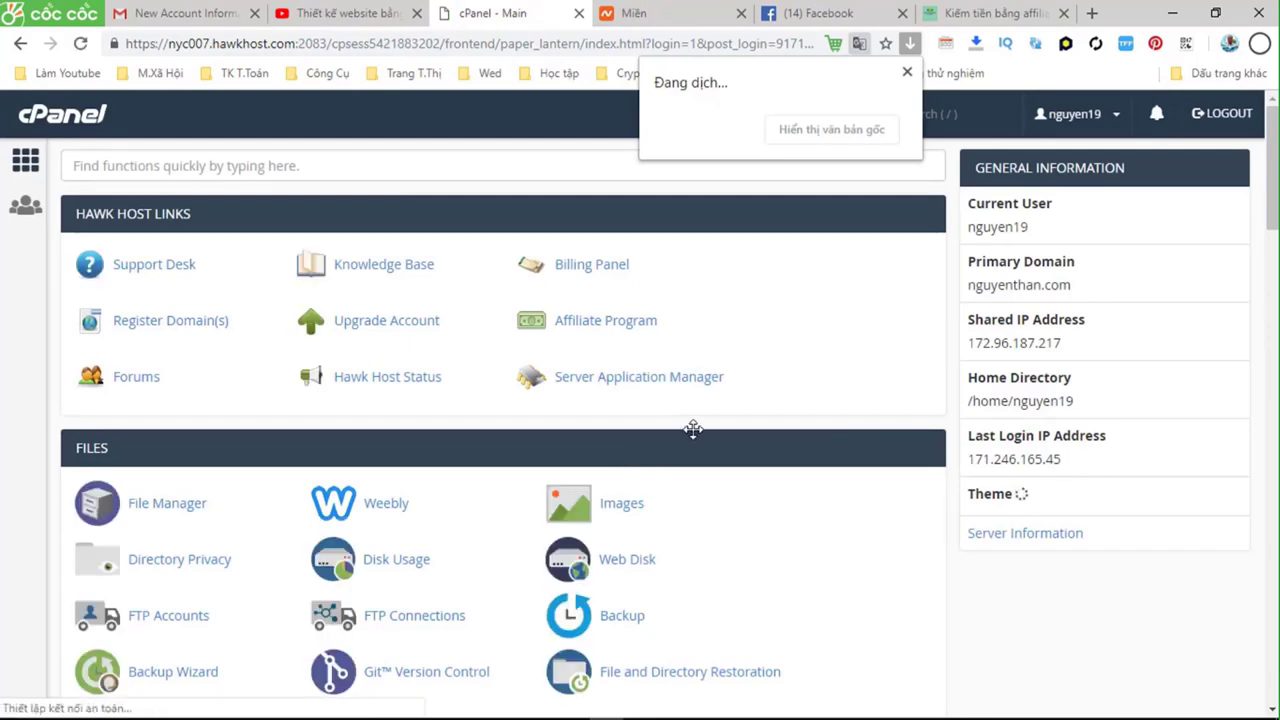
Scroll the cPanel home page down to the Softaculous Apps Installer's WordPress entry
scroll(693, 429, down, 1)
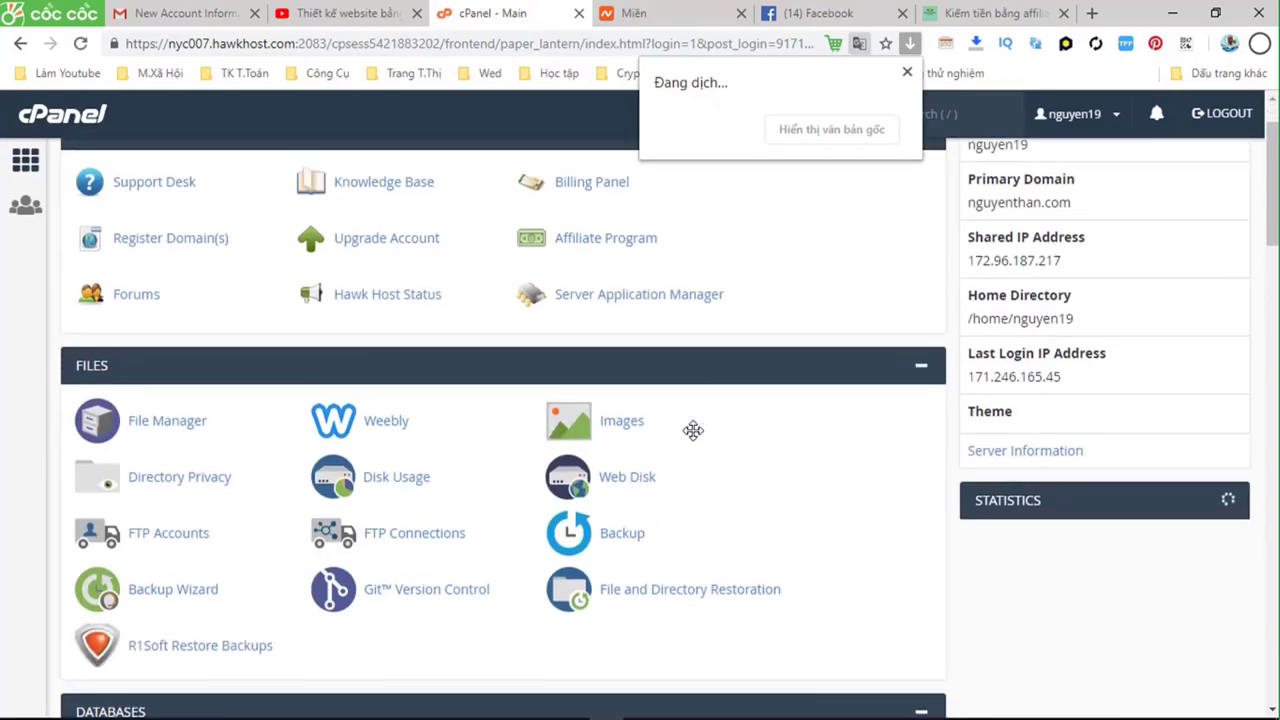
scroll(693, 430, down, 5)
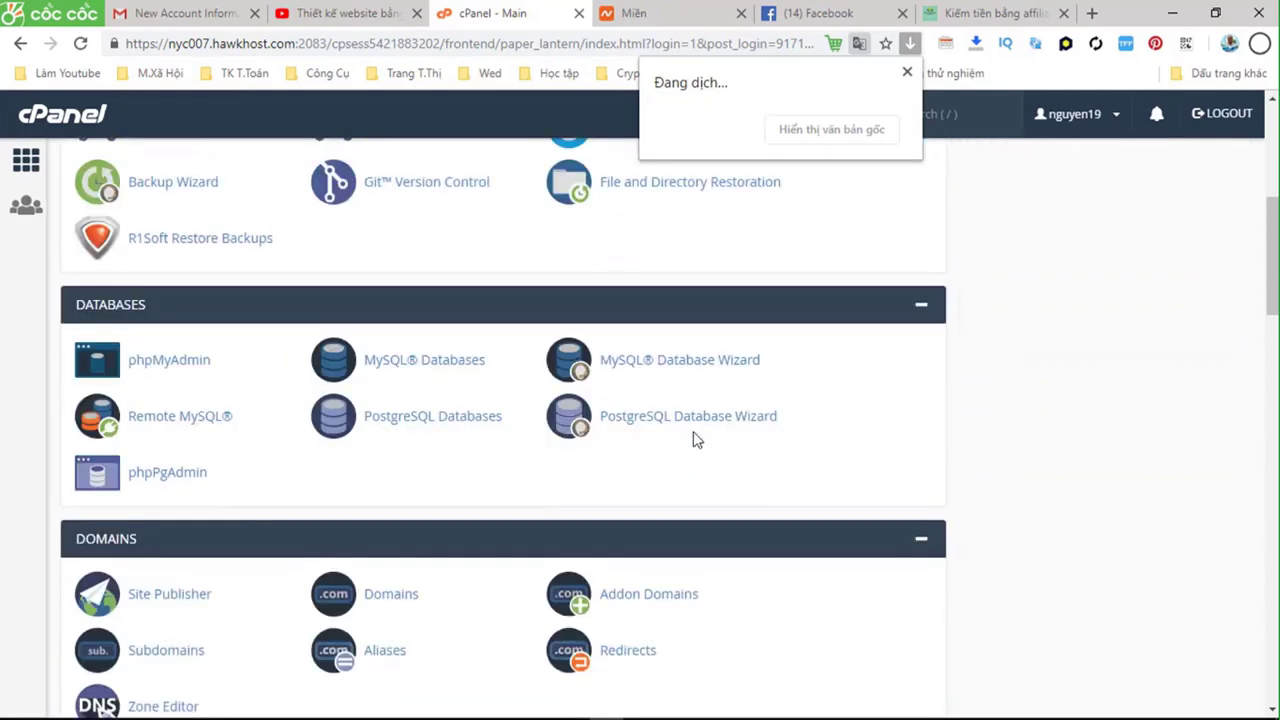
scroll(523, 437, down, 3)
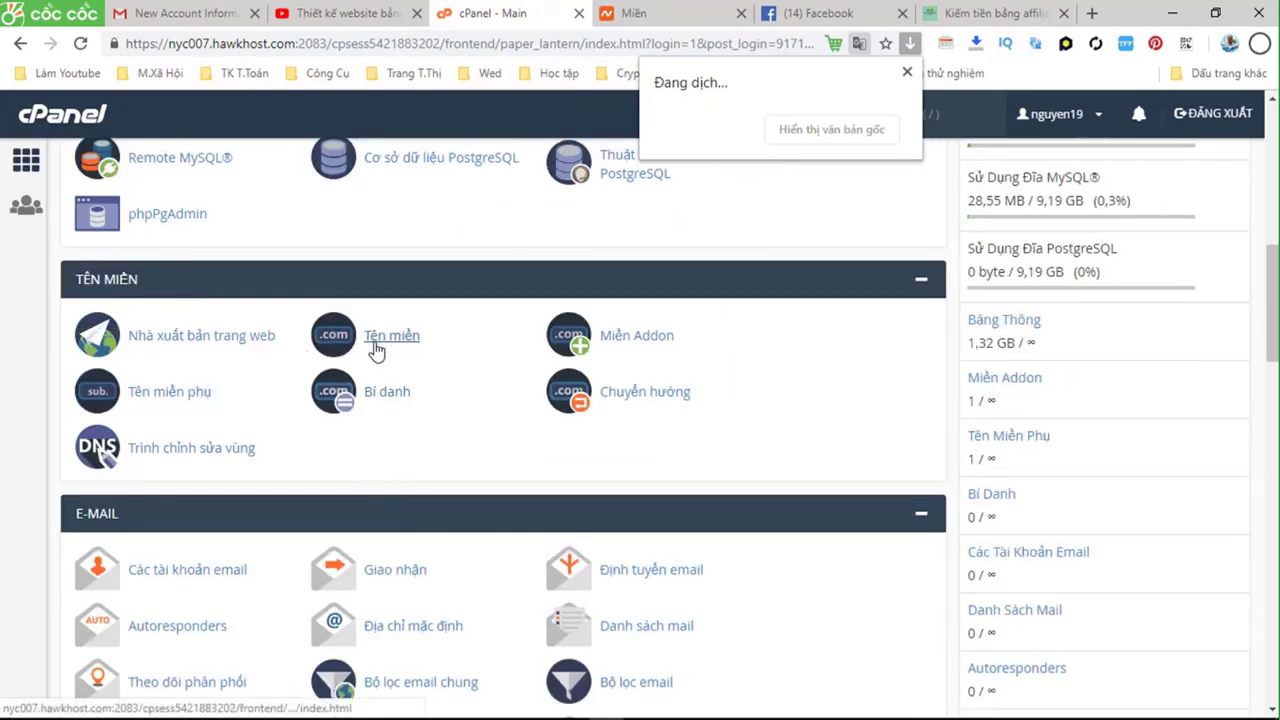
scroll(603, 400, down, 4)
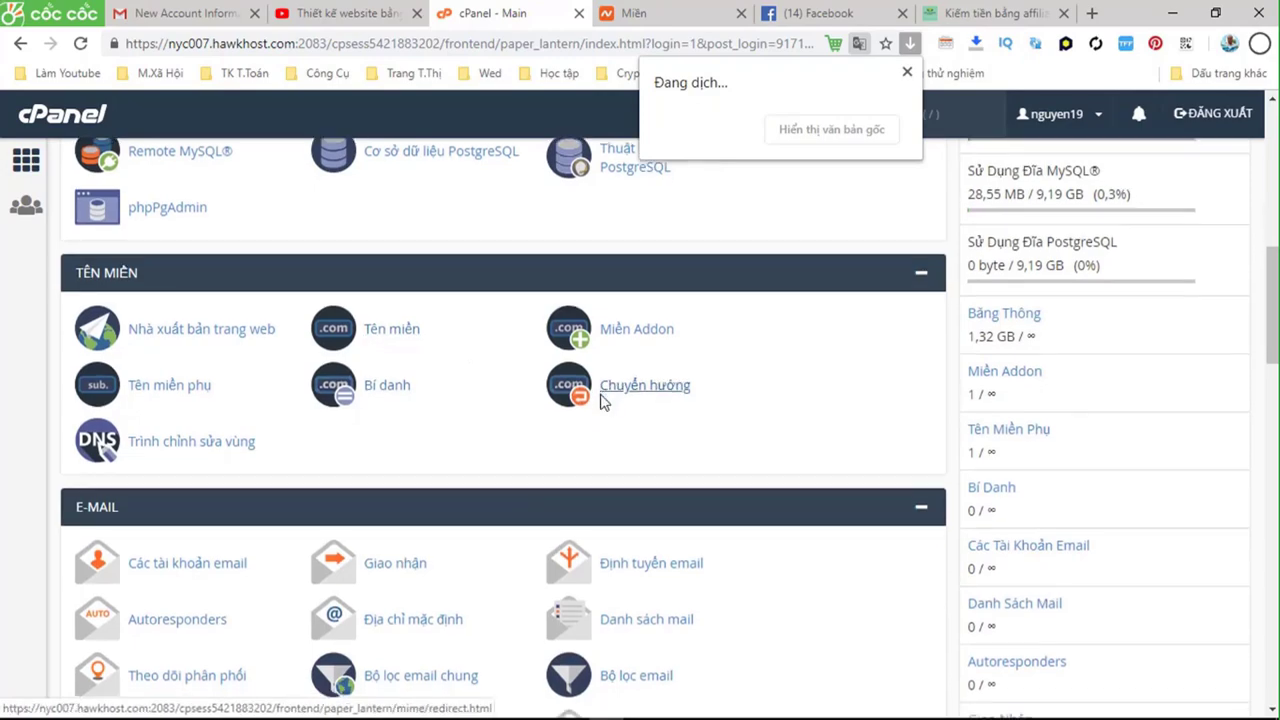
scroll(597, 403, down, 6)
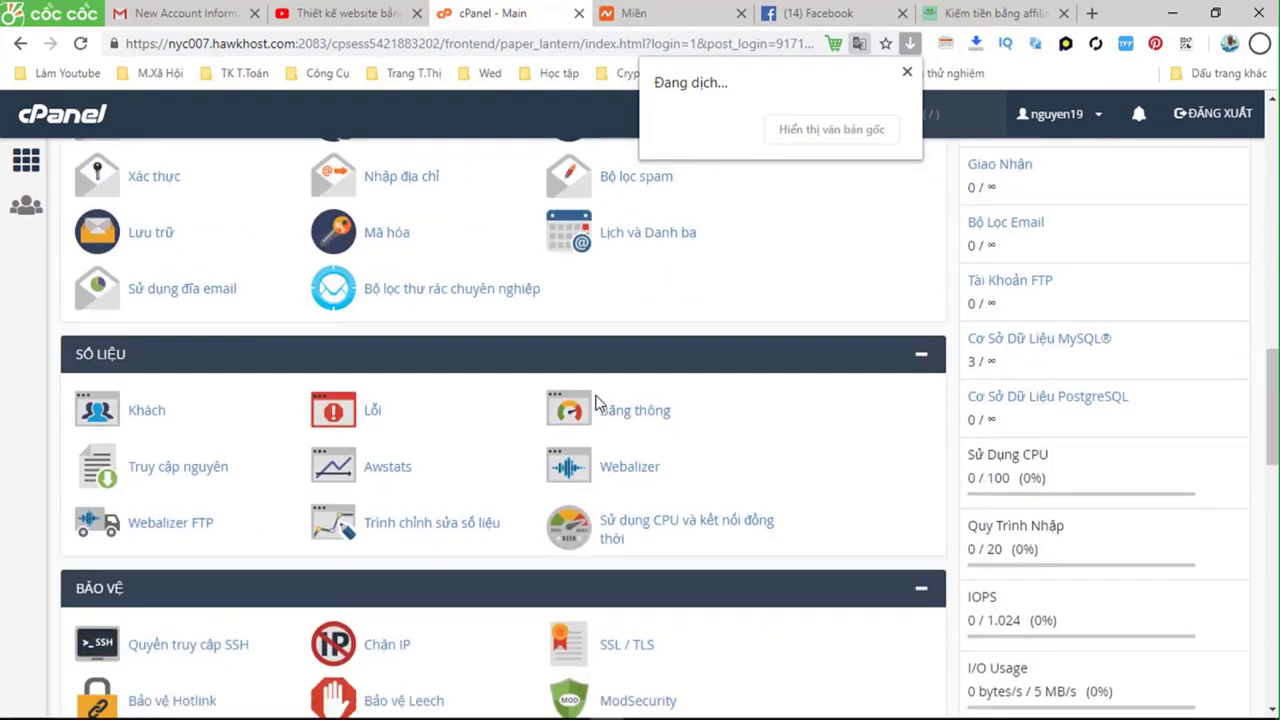
scroll(597, 404, down, 8)
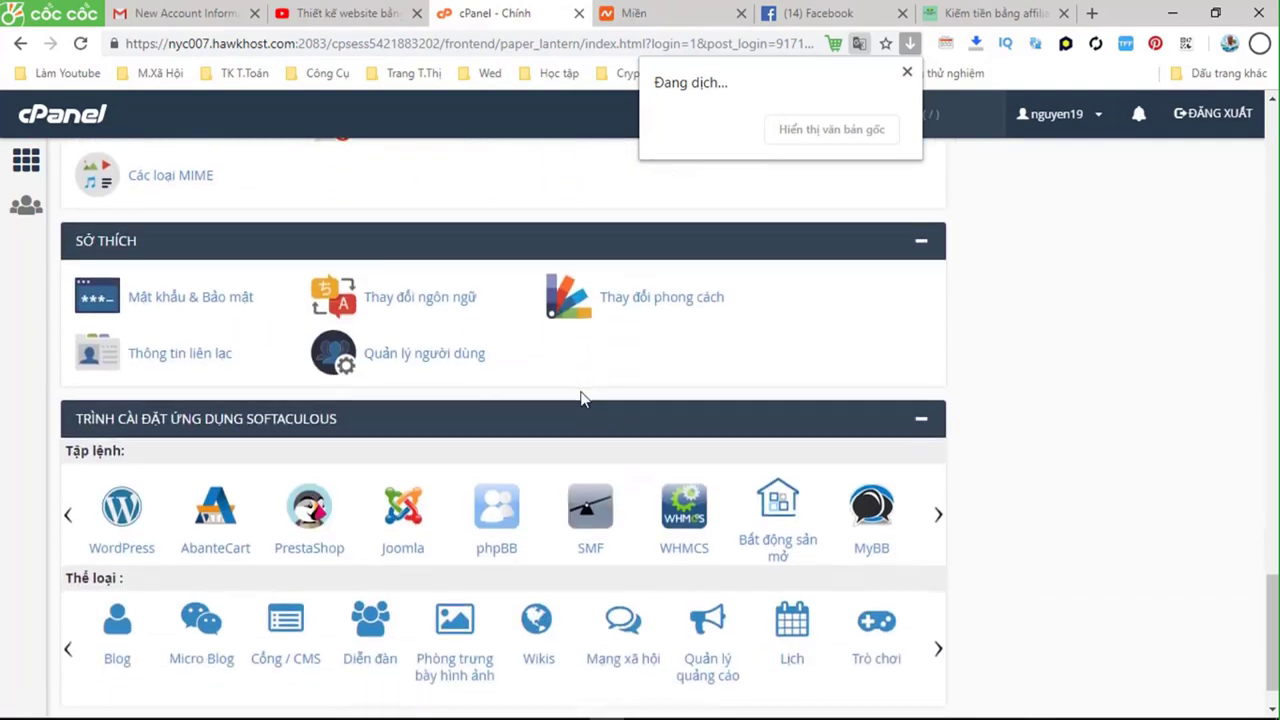
scroll(581, 398, down, 1)
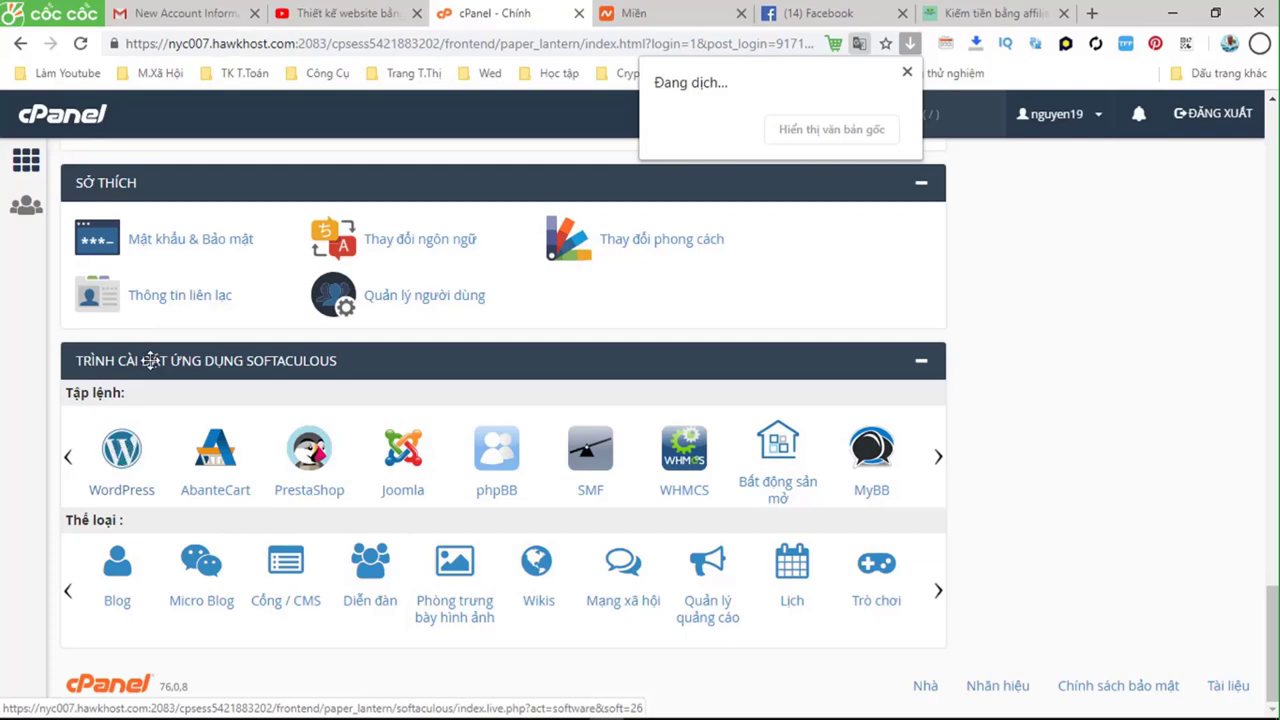
Open the WordPress installer in Softaculous and start a new installation
click(117, 454)
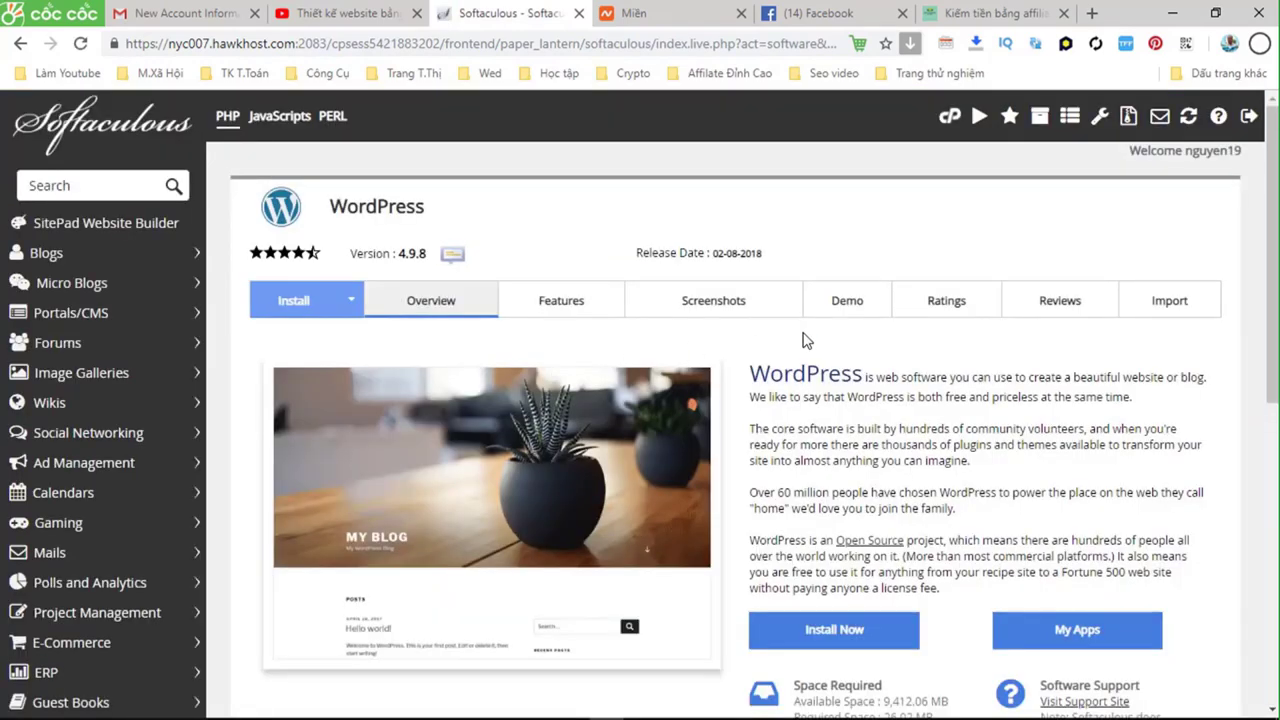
scroll(807, 341, down, 1)
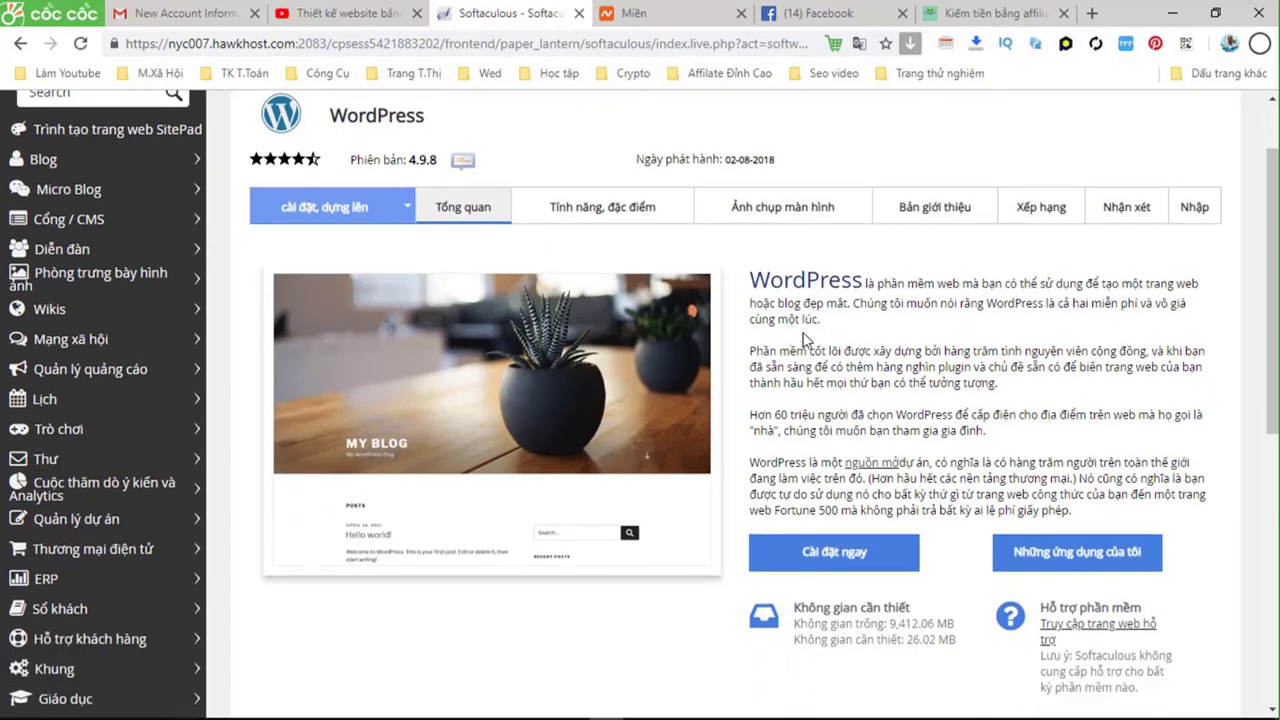
click(815, 560)
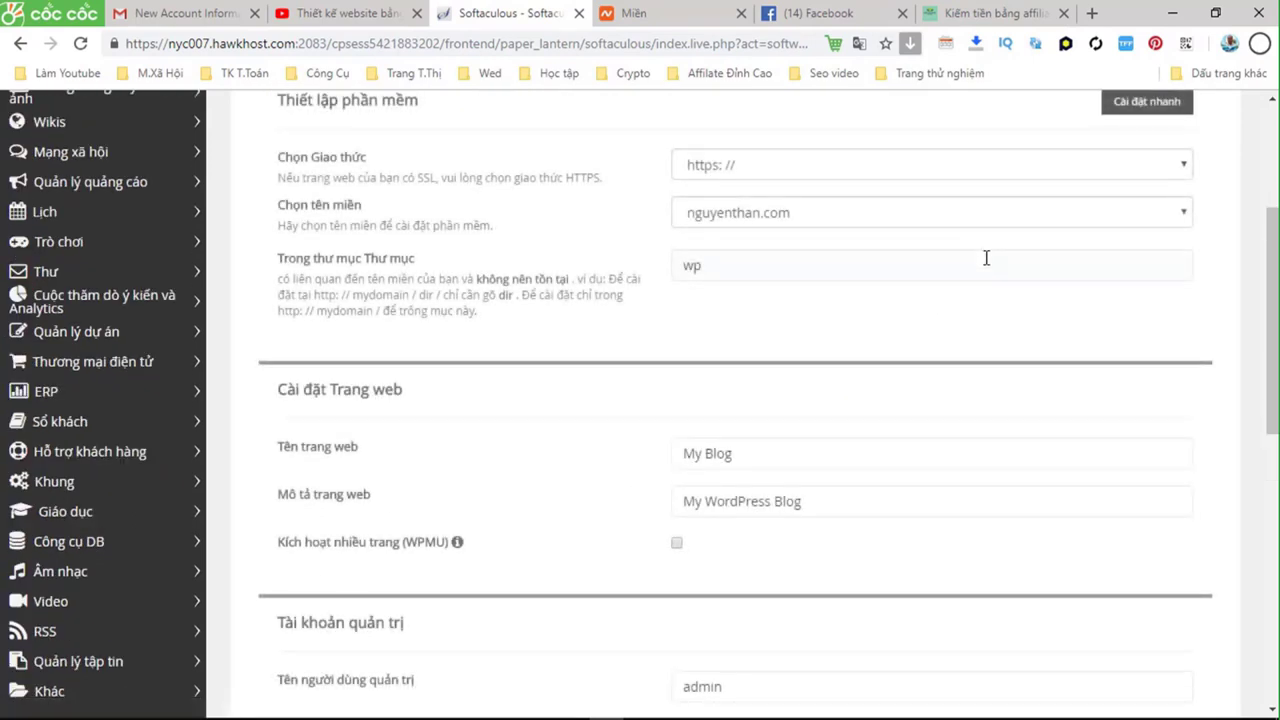
click(1094, 212)
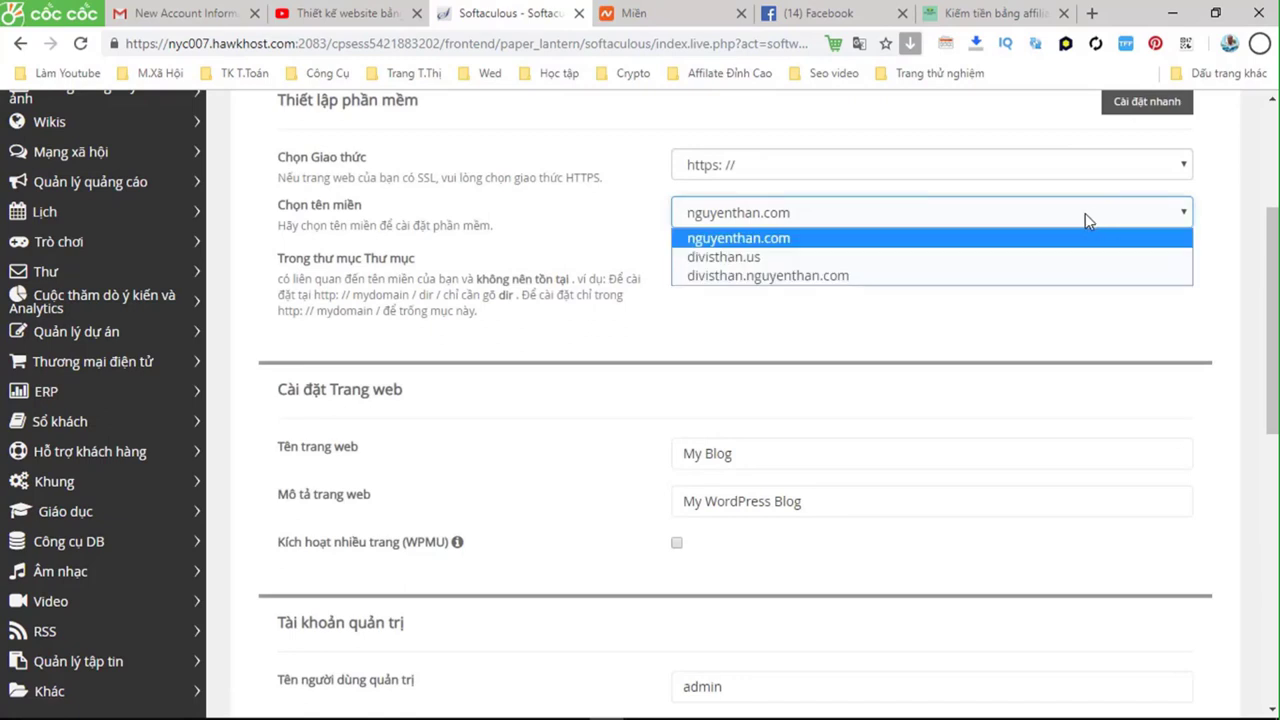
click(1006, 257)
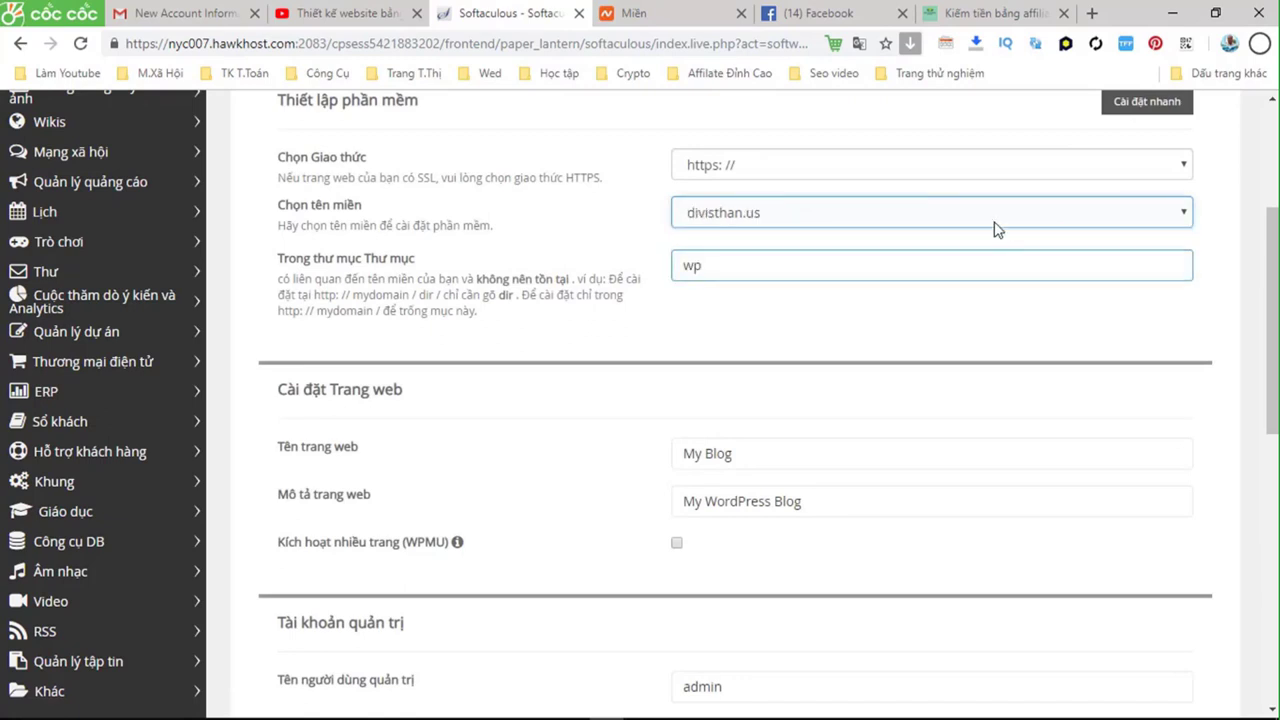
click(840, 270)
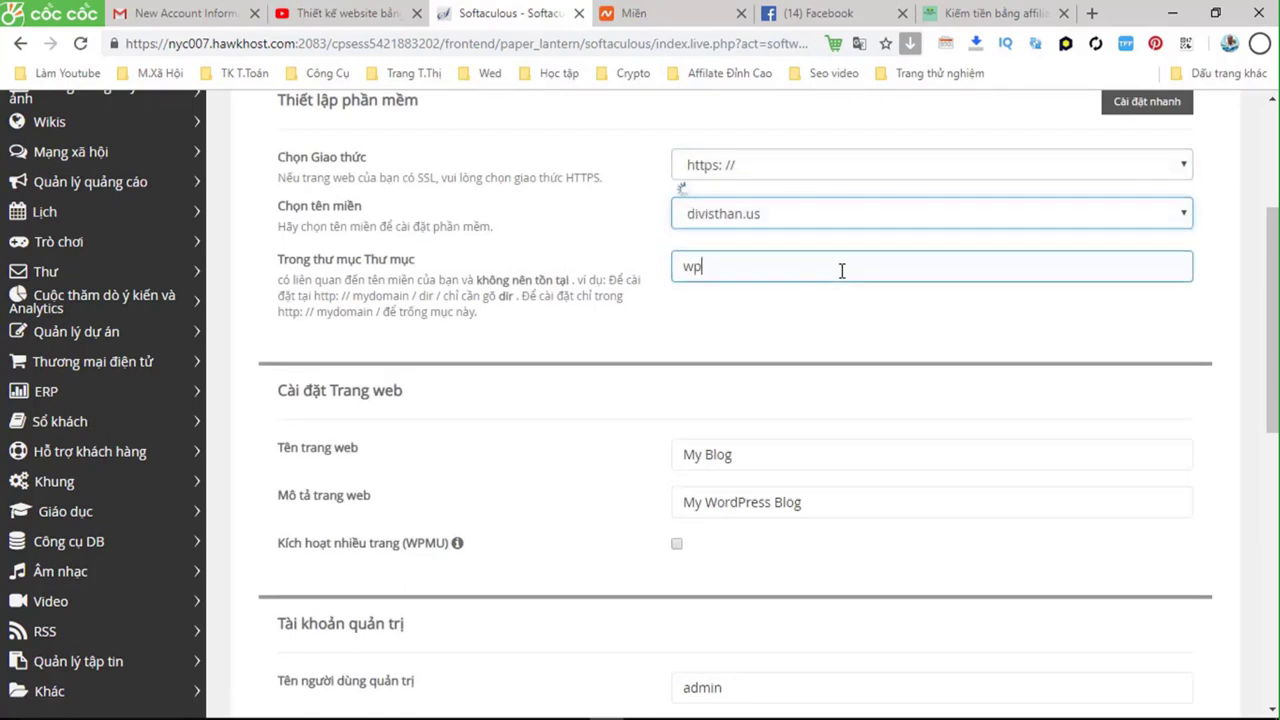
key(BackSpace)
key(BackSpace)
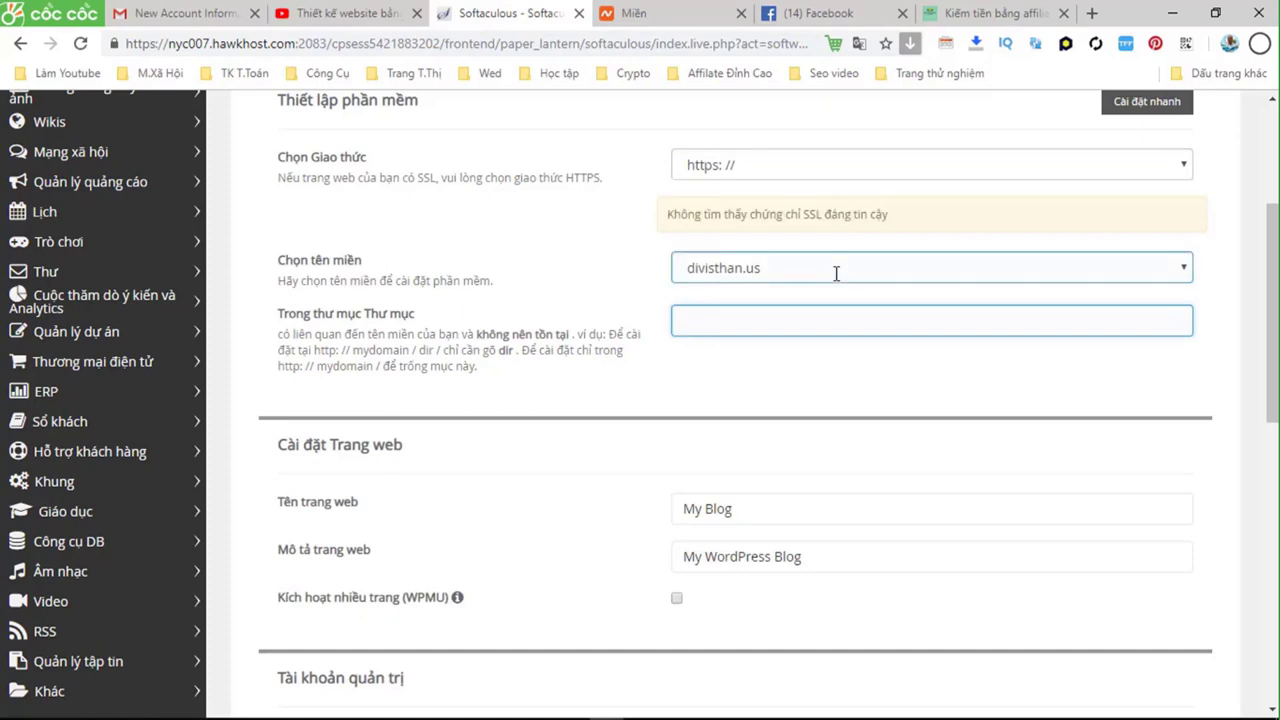
click(774, 178)
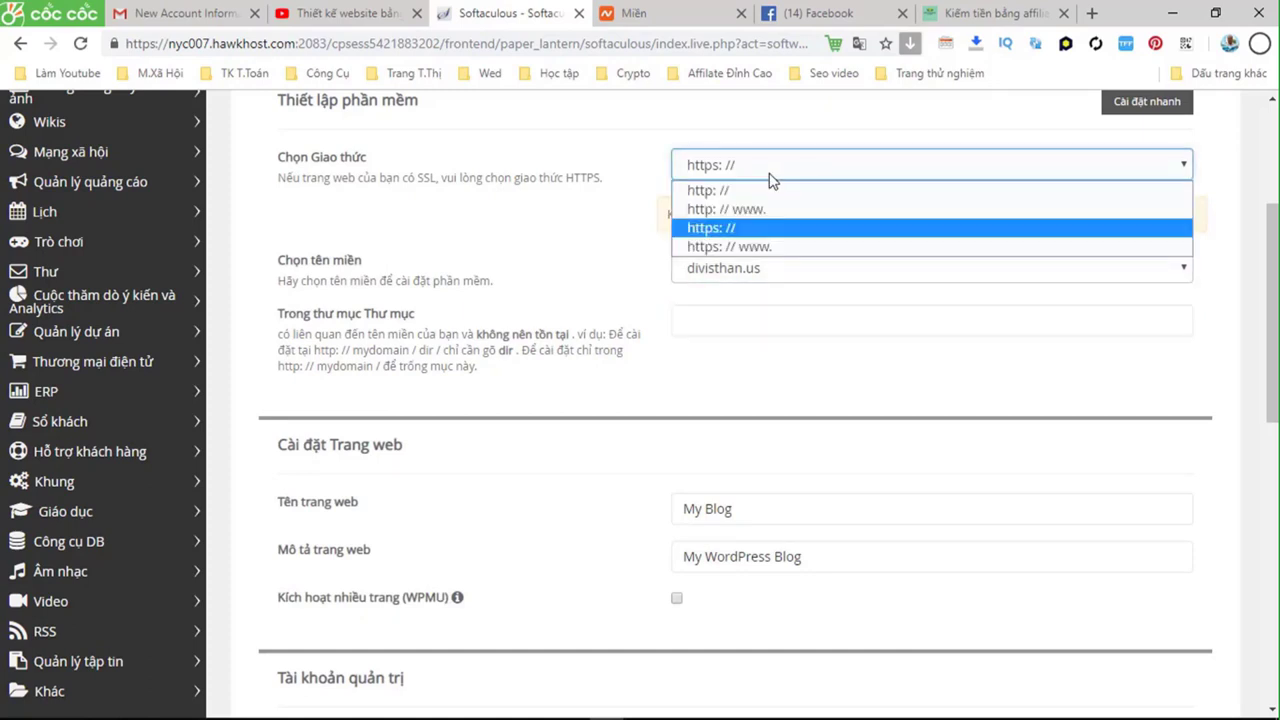
click(727, 192)
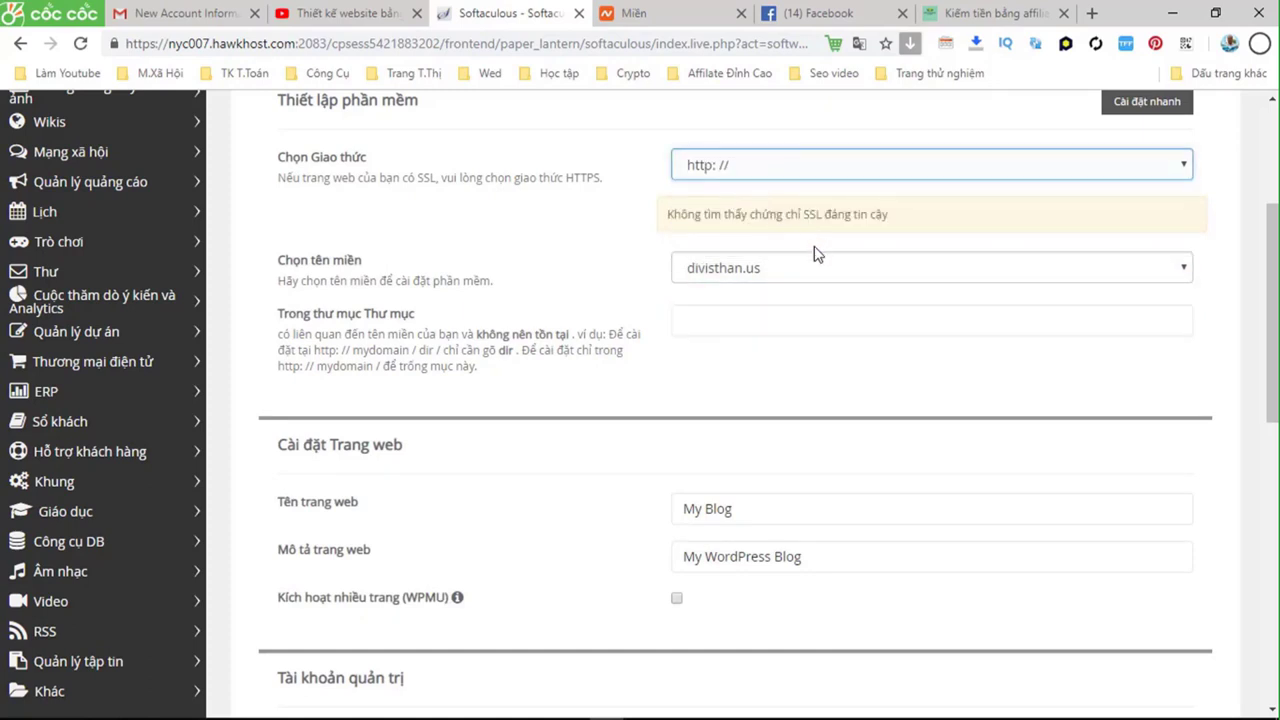
Give the admin user a new strong password and start the WordPress installation
scroll(815, 255, down, 3)
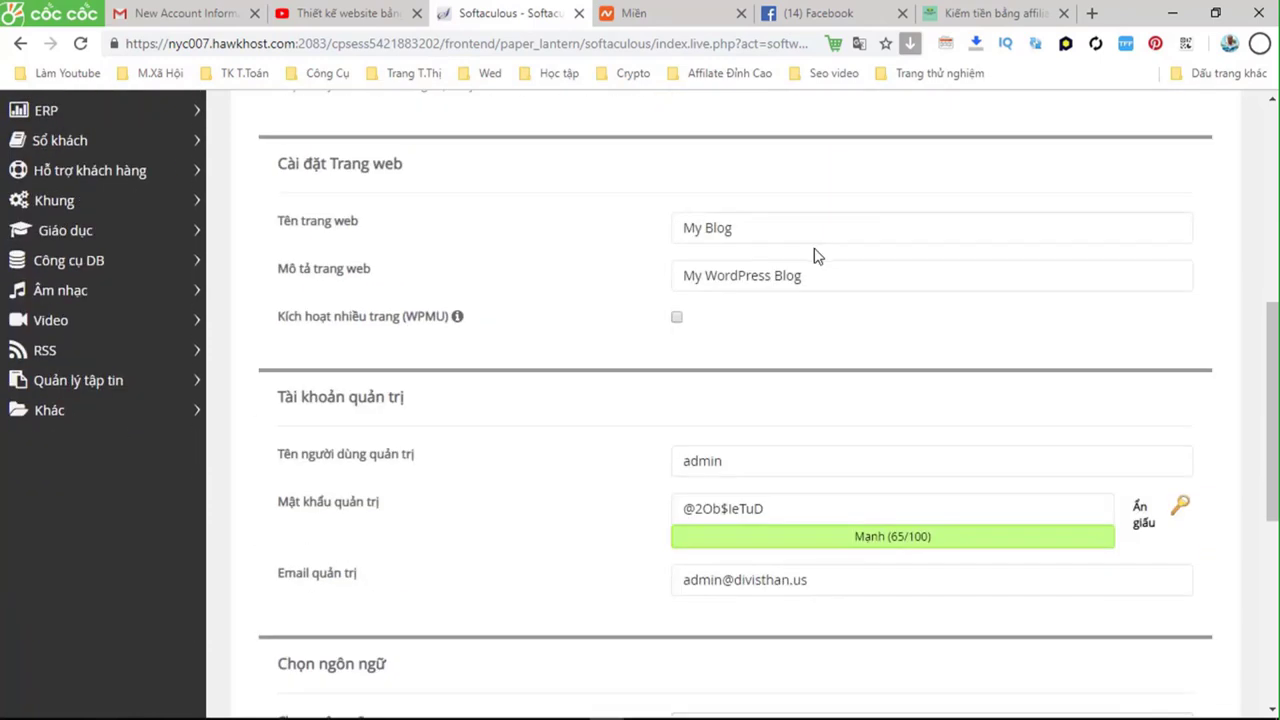
click(780, 223)
scroll(782, 224, down, 1)
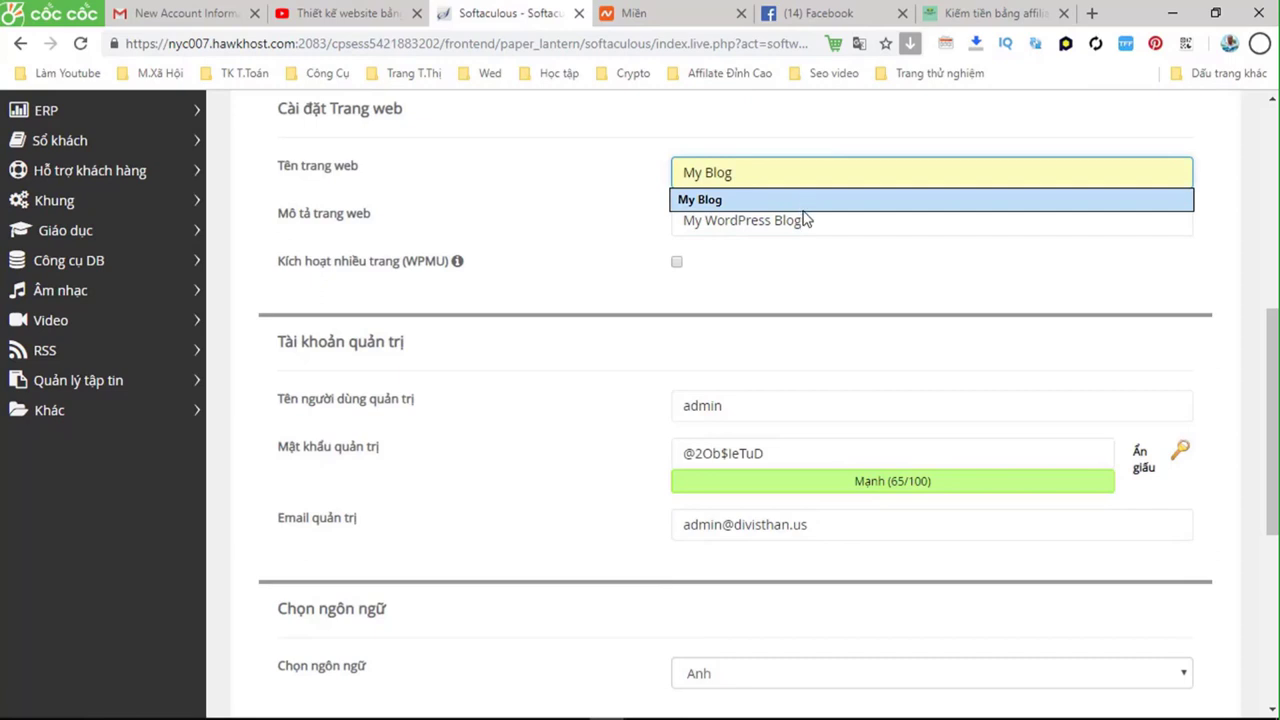
scroll(806, 219, down, 1)
click(767, 307)
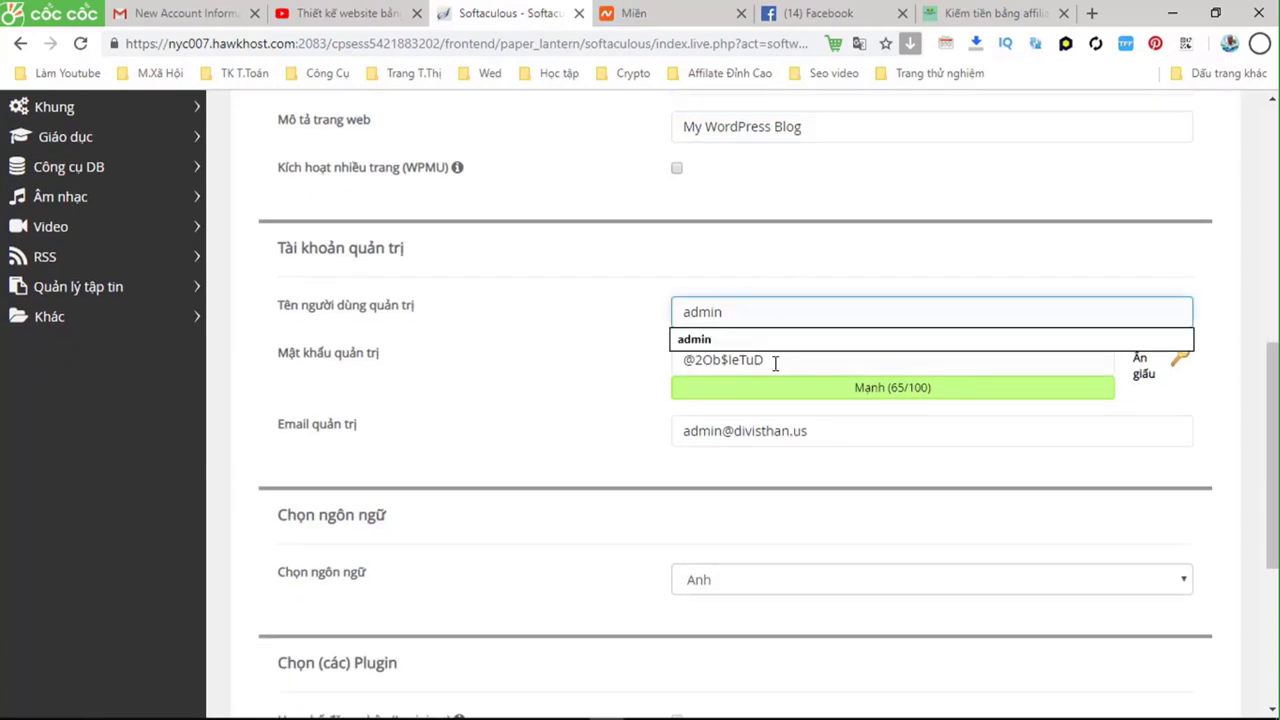
click(785, 356)
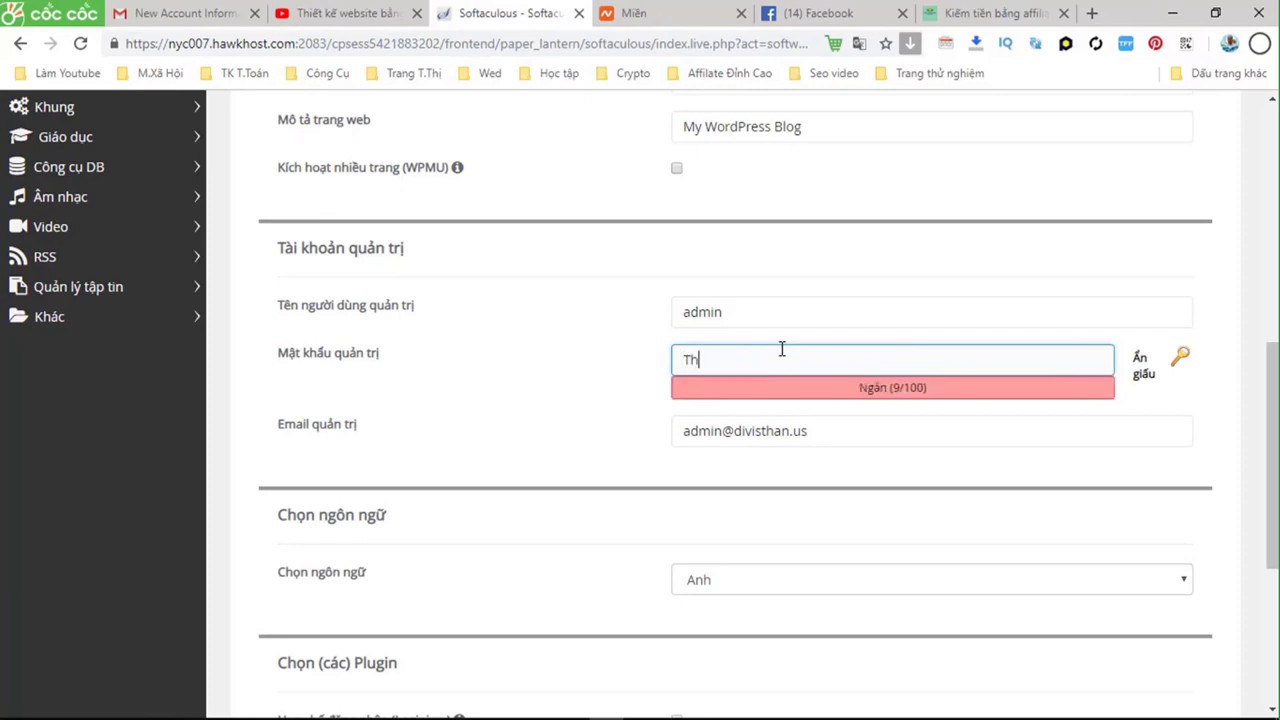
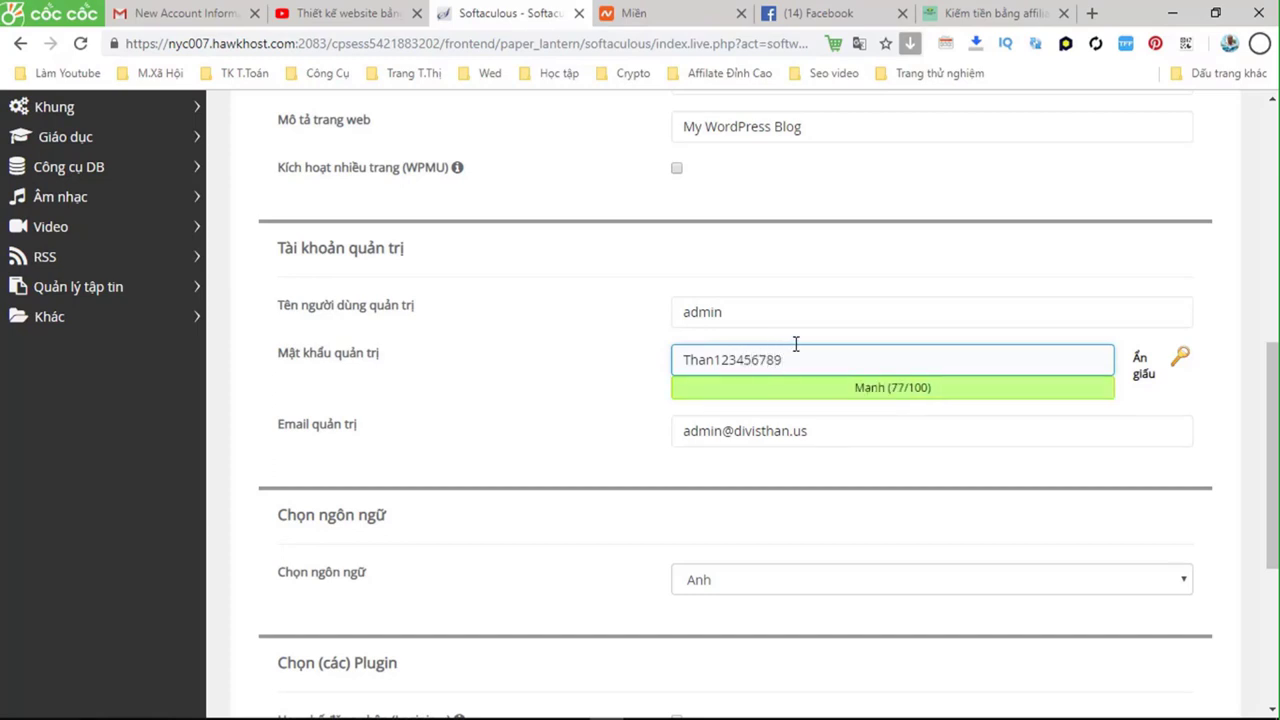
scroll(804, 352, down, 2)
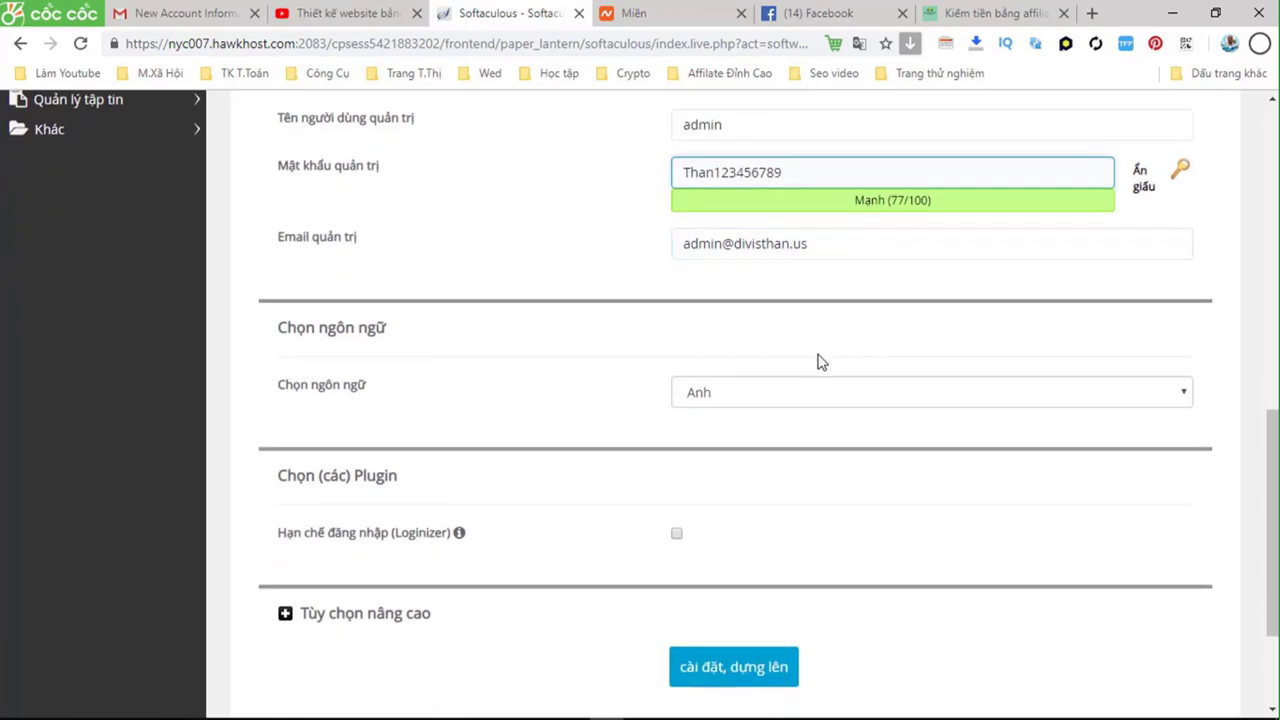
scroll(804, 352, down, 2)
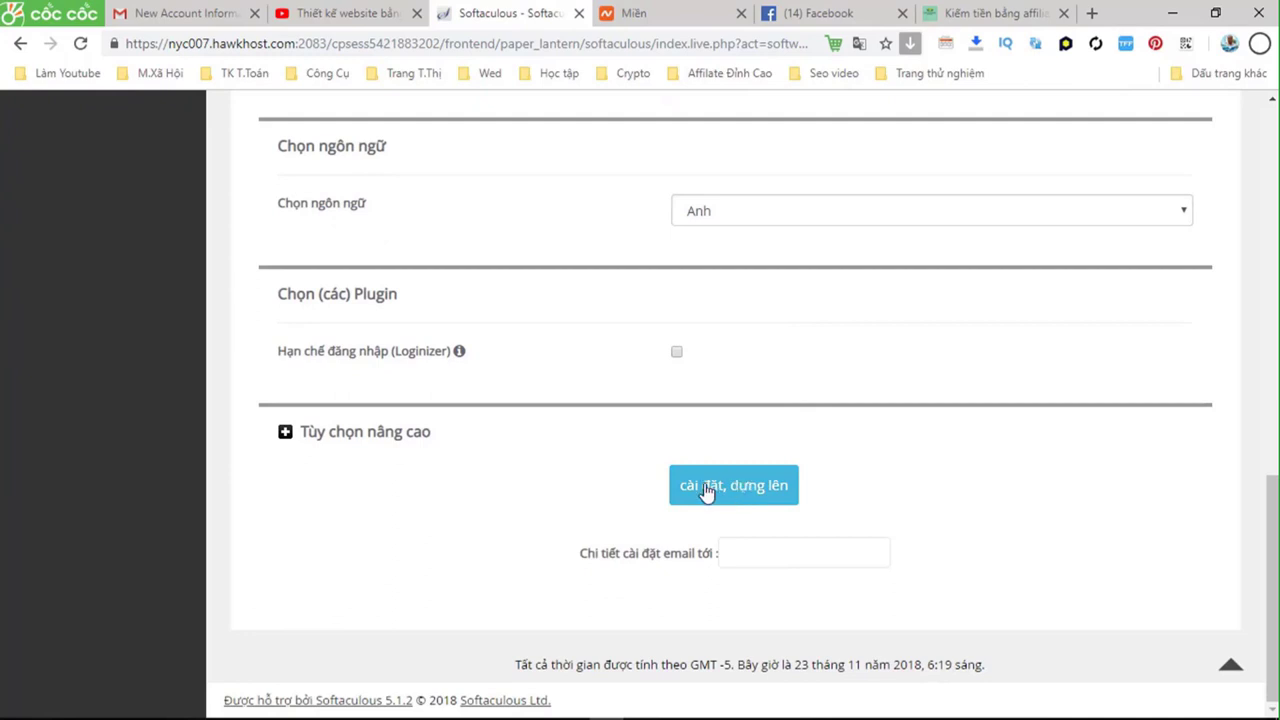
click(707, 488)
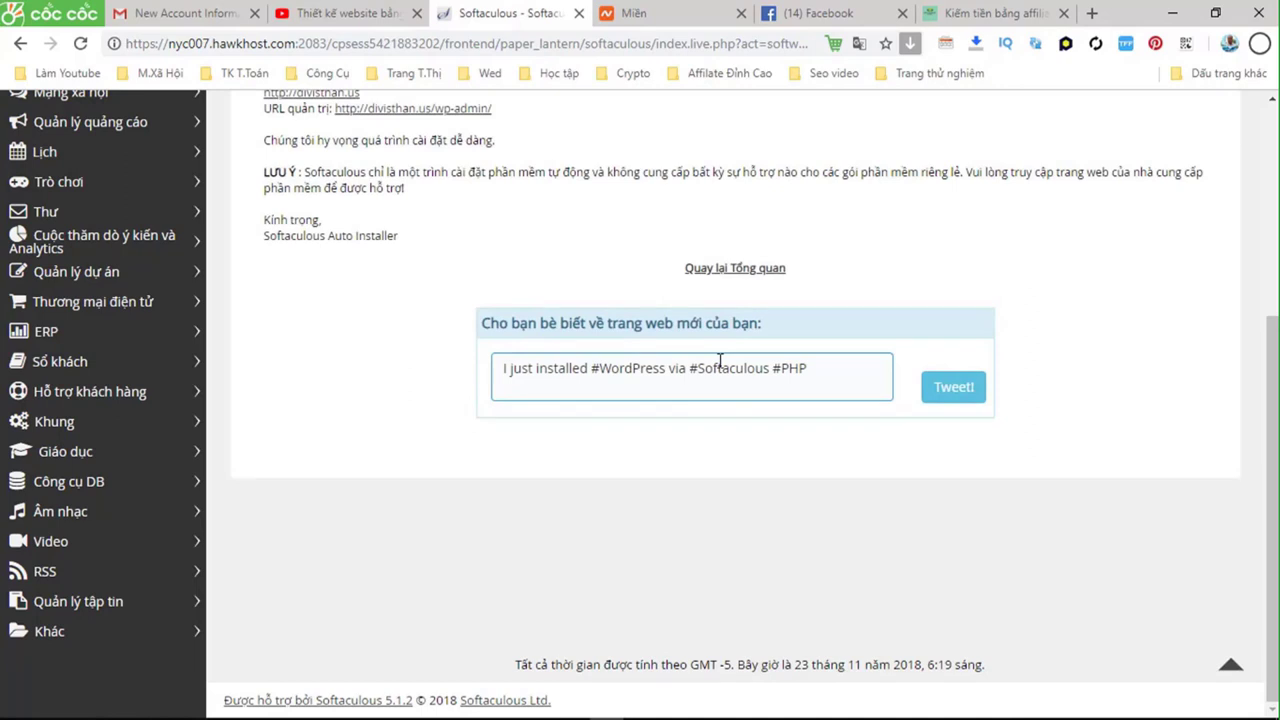
scroll(720, 361, up, 2)
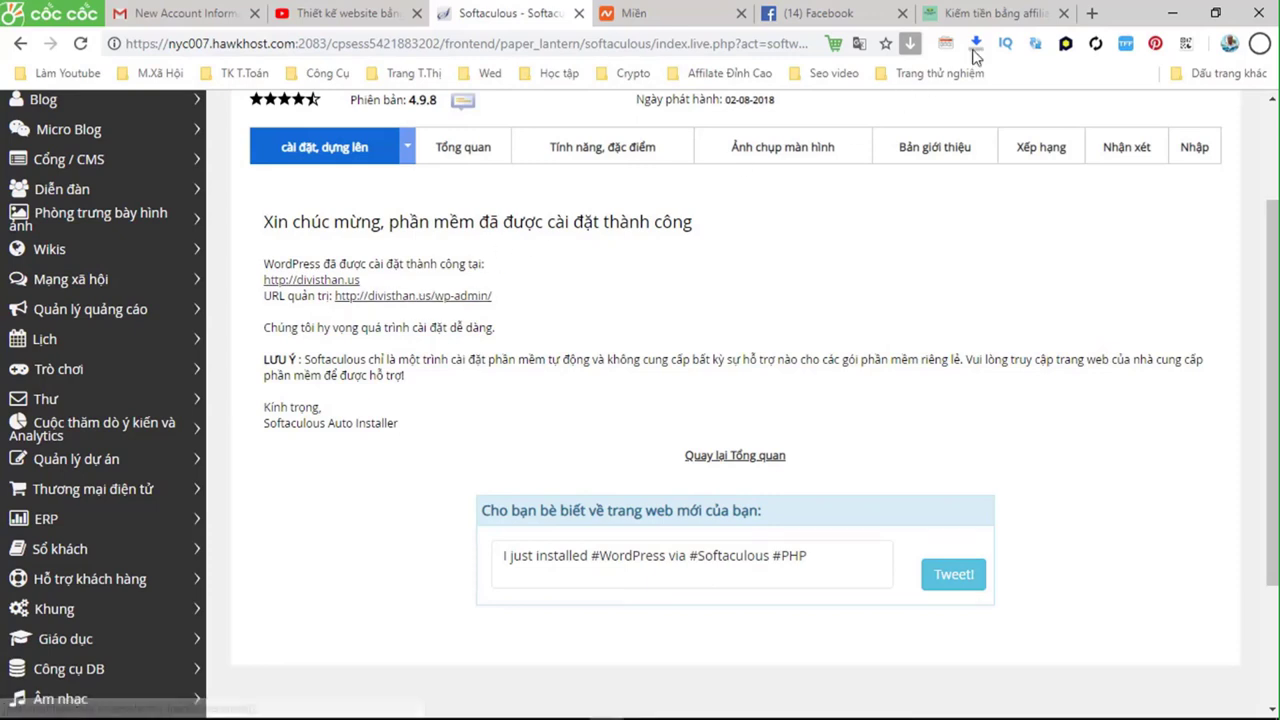
click(1089, 13)
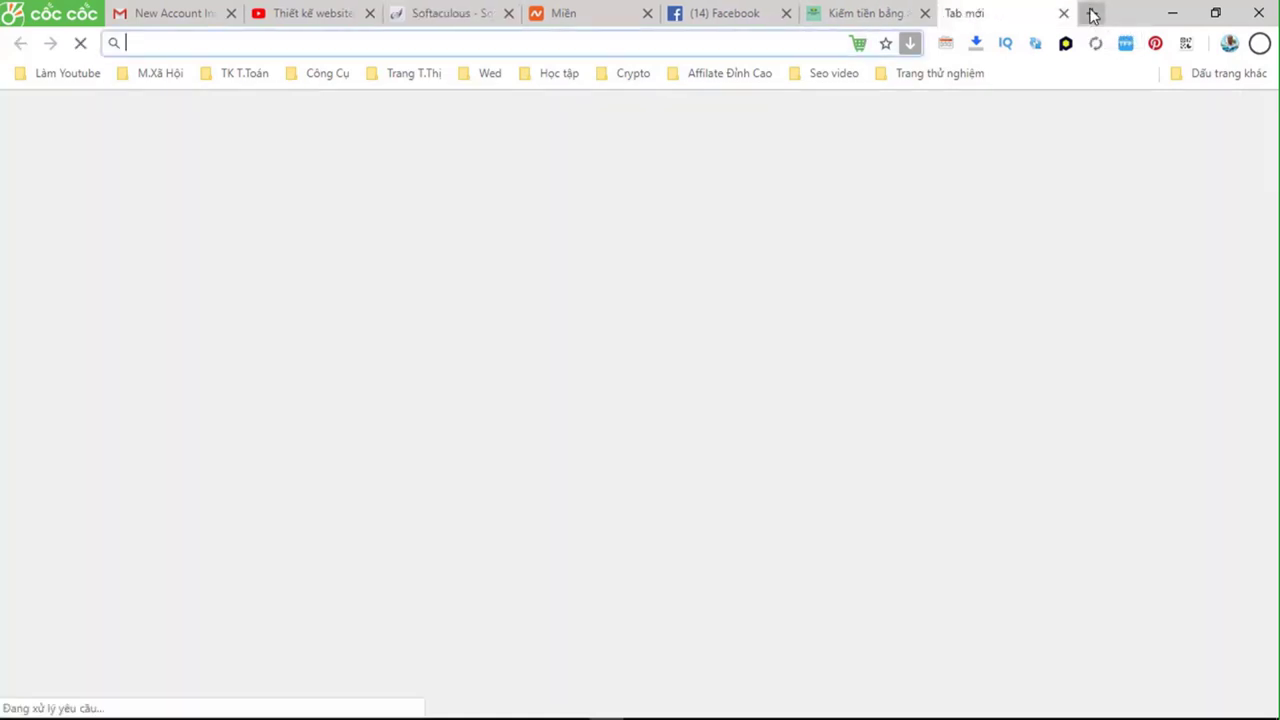
Open the nguyenthan.com admin from the Affilate Đỉnh Cao bookmarks and sign in with the saved admin login
click(748, 78)
click(721, 105)
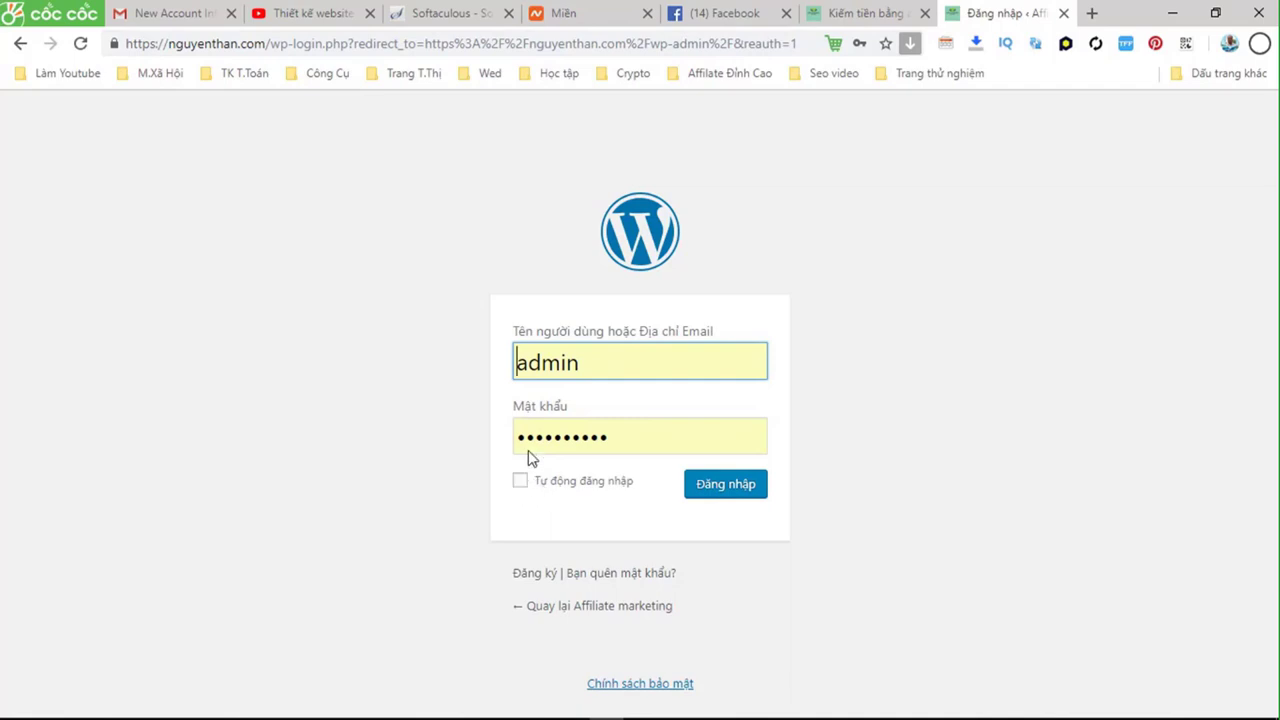
click(605, 357)
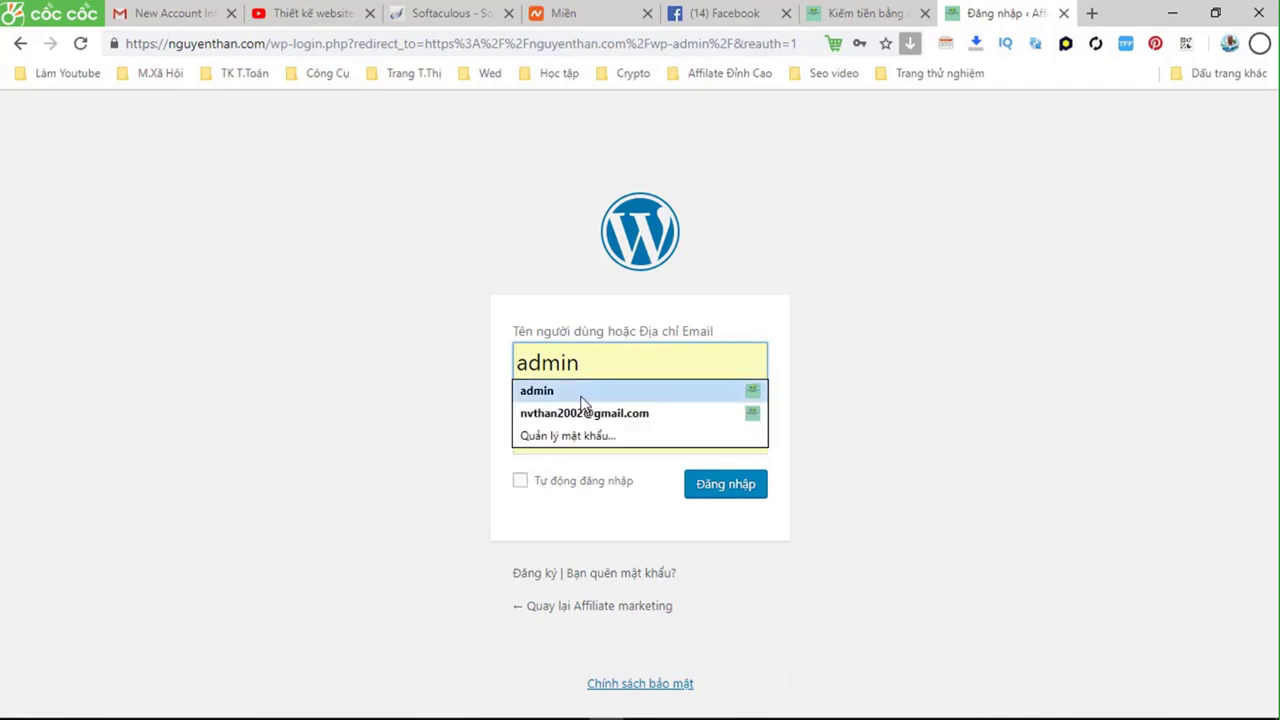
click(582, 397)
click(630, 438)
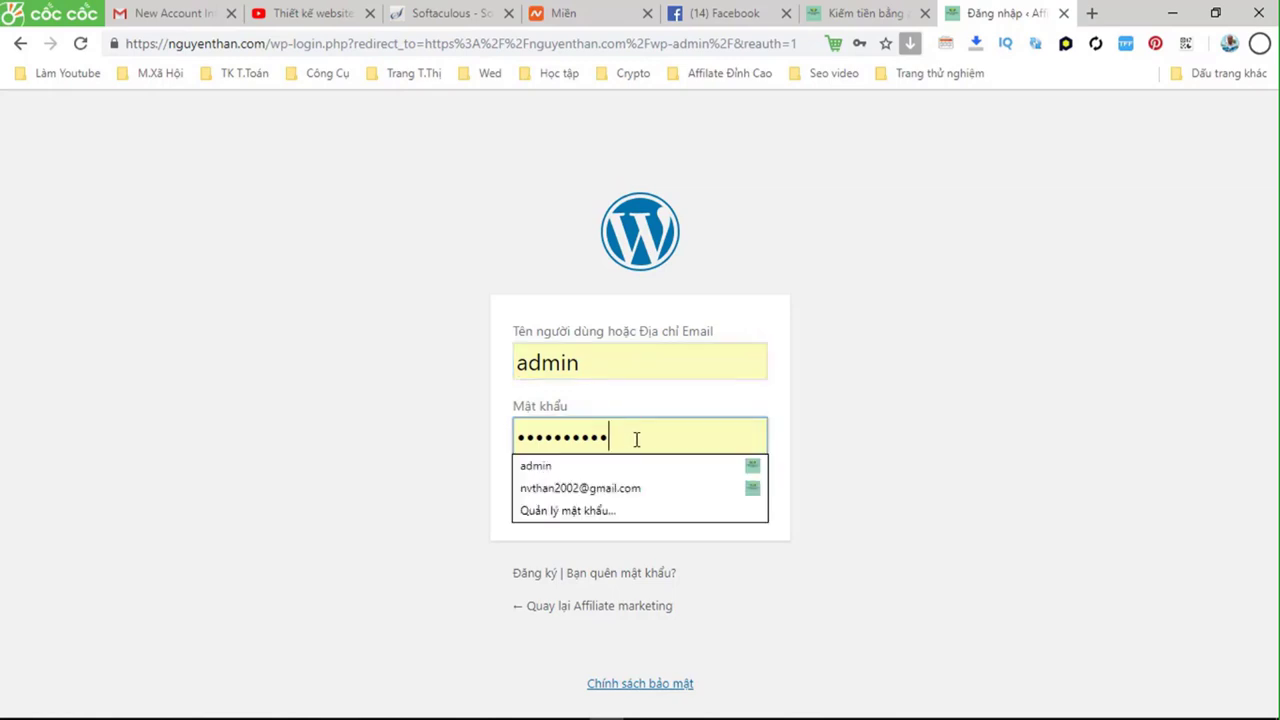
click(897, 431)
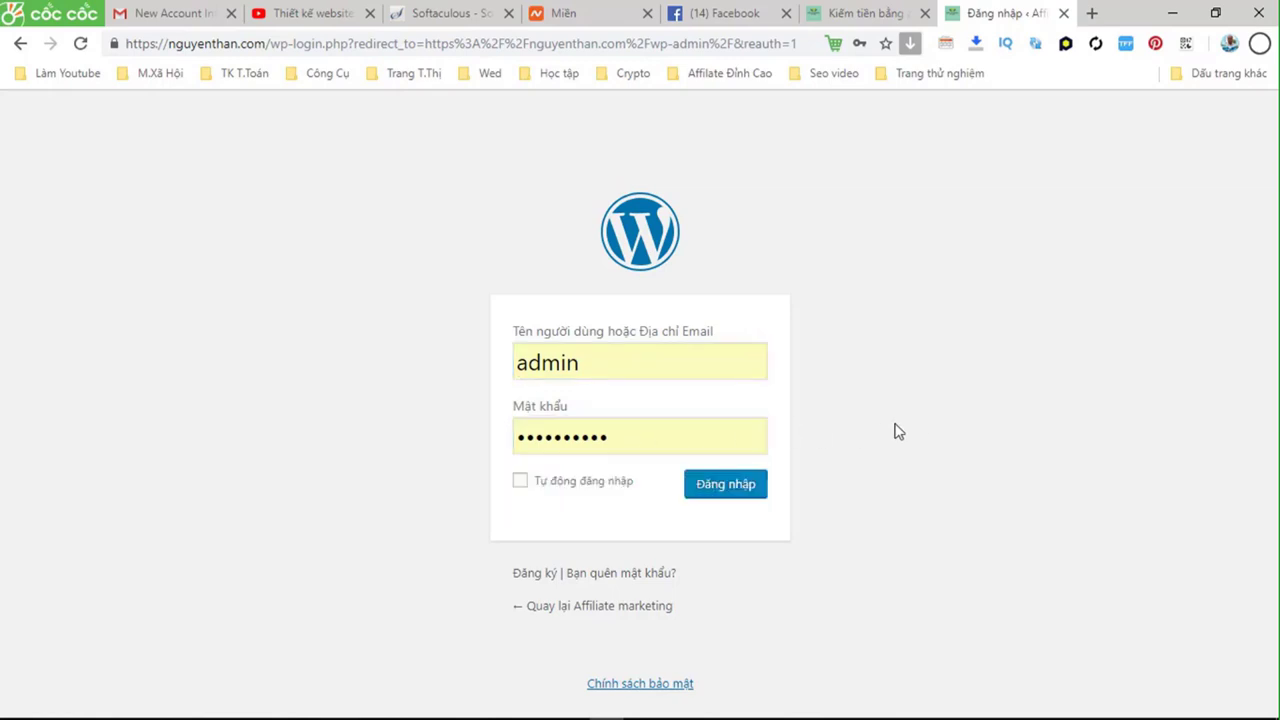
click(725, 488)
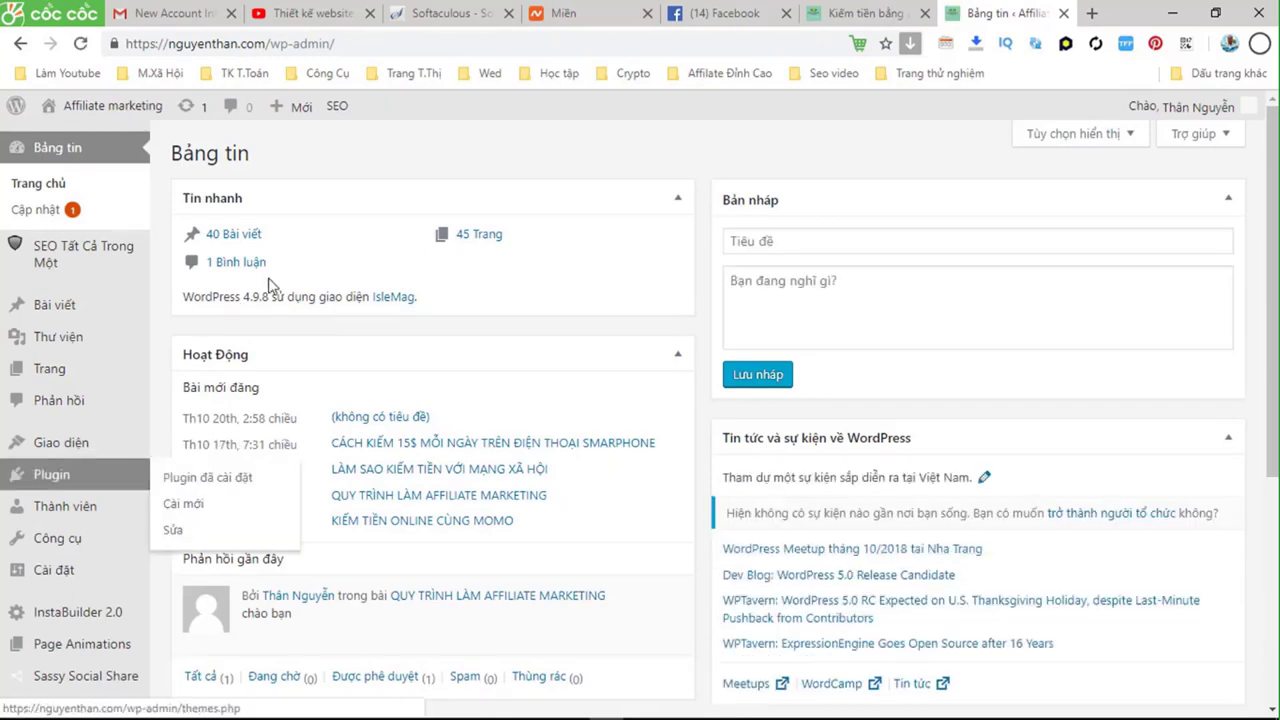
Open the Giao diện (Themes) page listing IsleMag, Business Process and Spacious
mouse_move(134, 446)
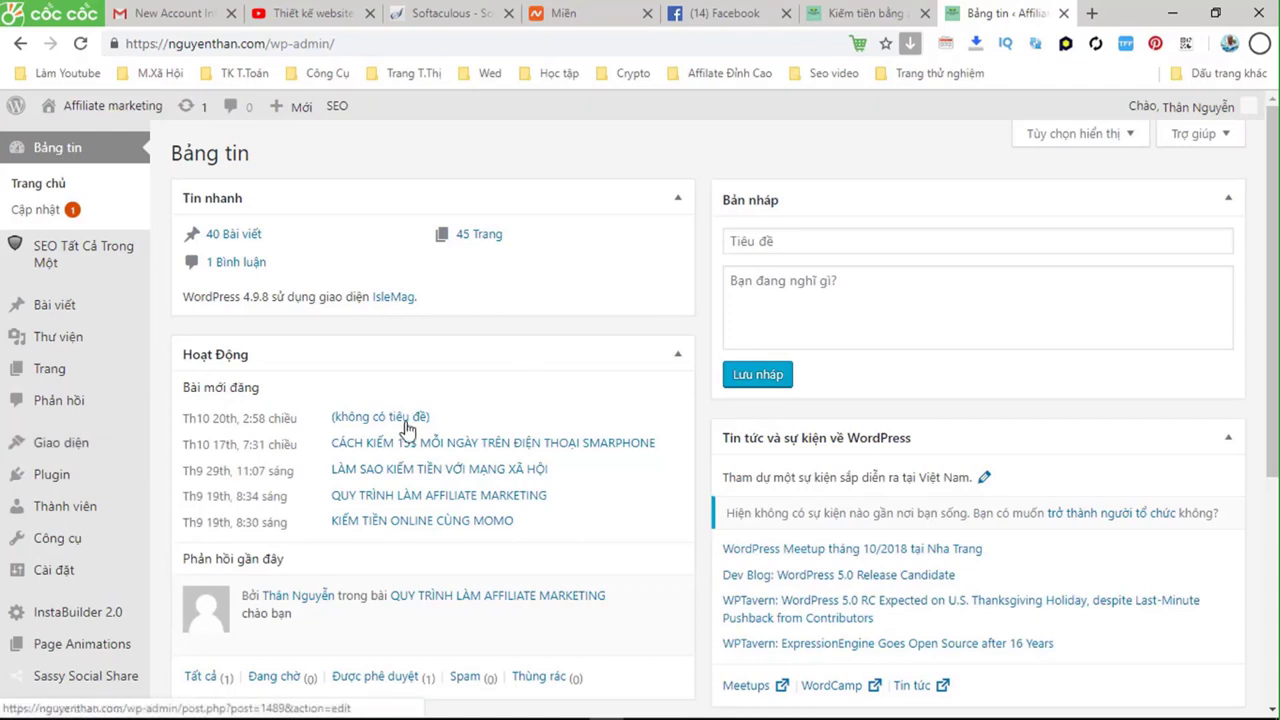
mouse_move(77, 443)
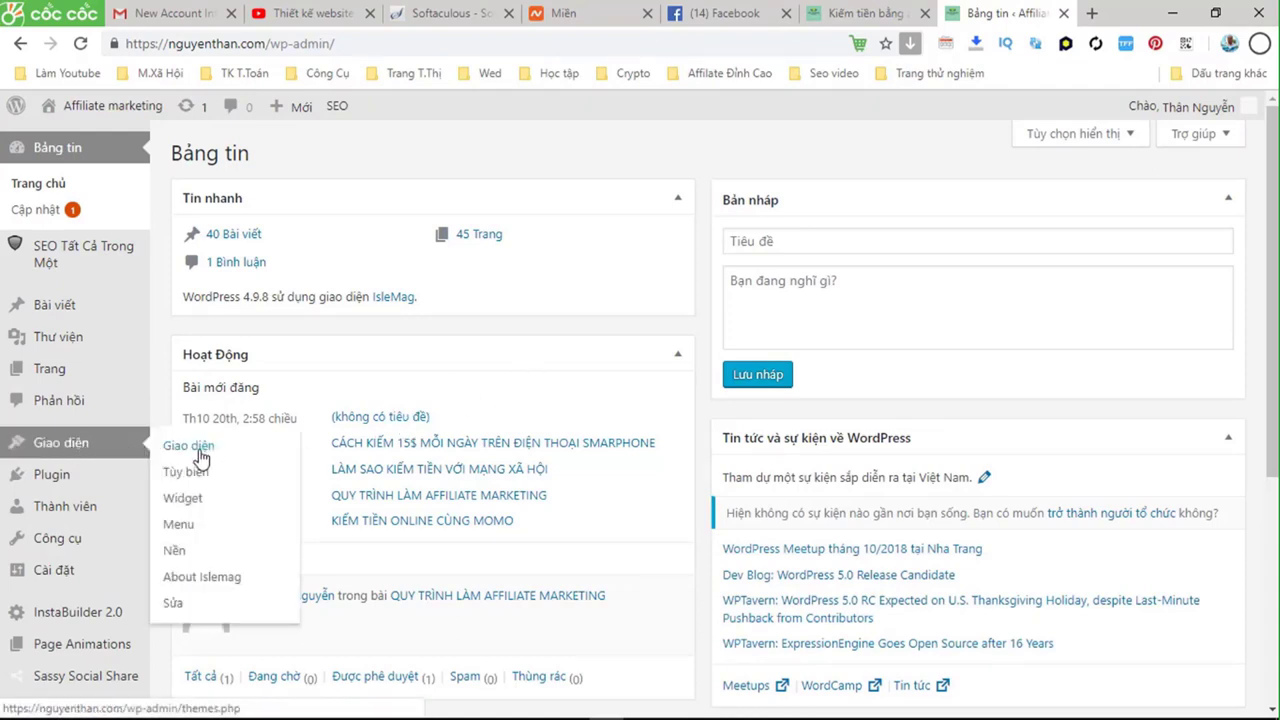
click(194, 450)
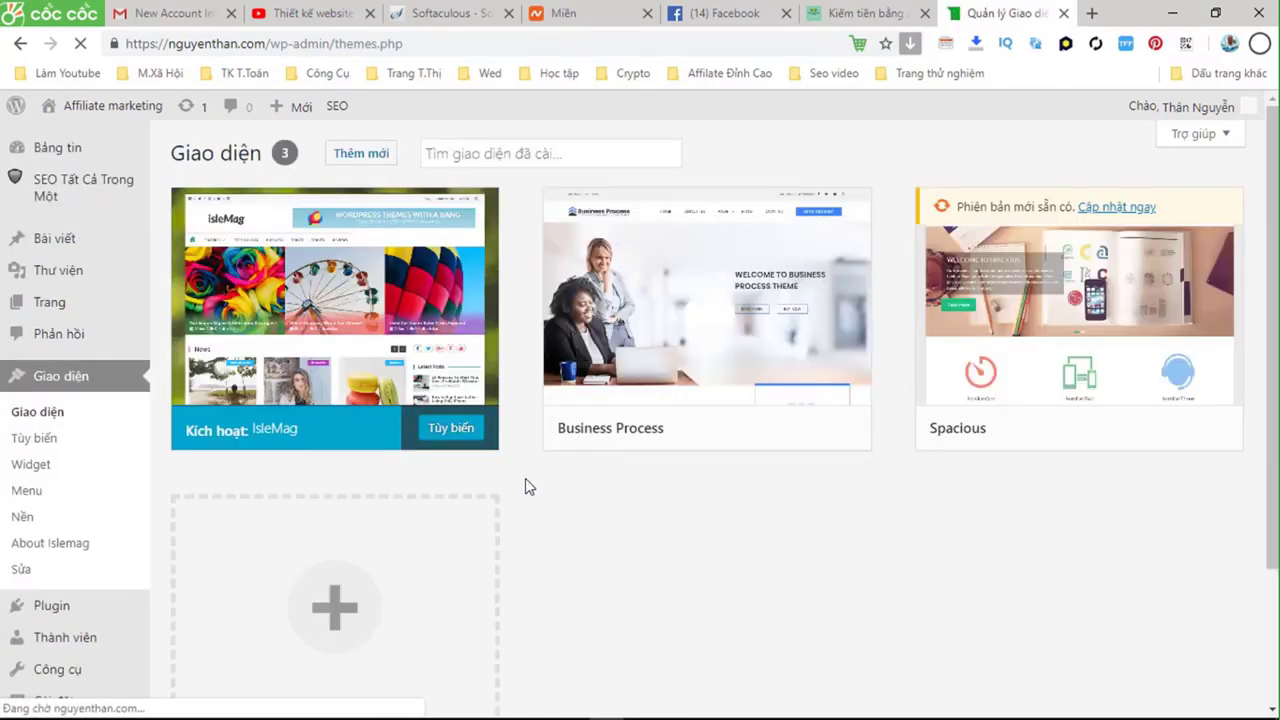
Look over the live site's homepage, then return to Themes and choose Thêm mới (Add New)
mouse_move(800, 330)
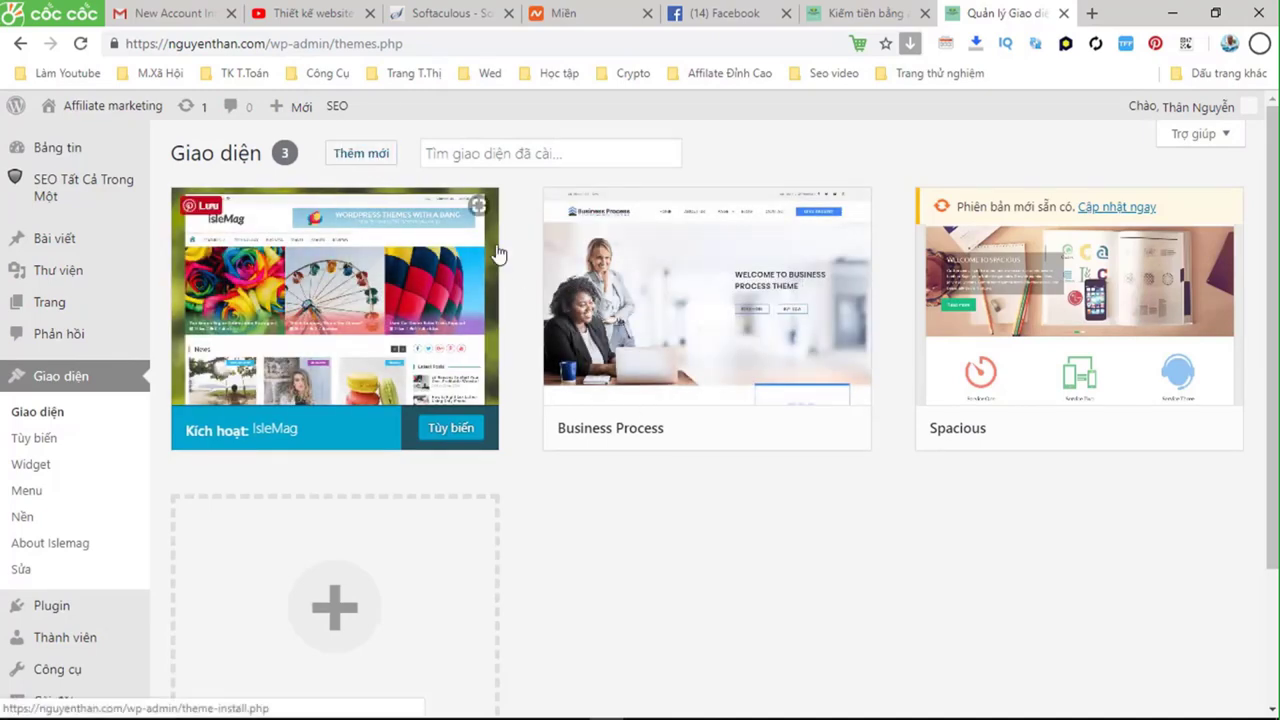
mouse_move(1138, 370)
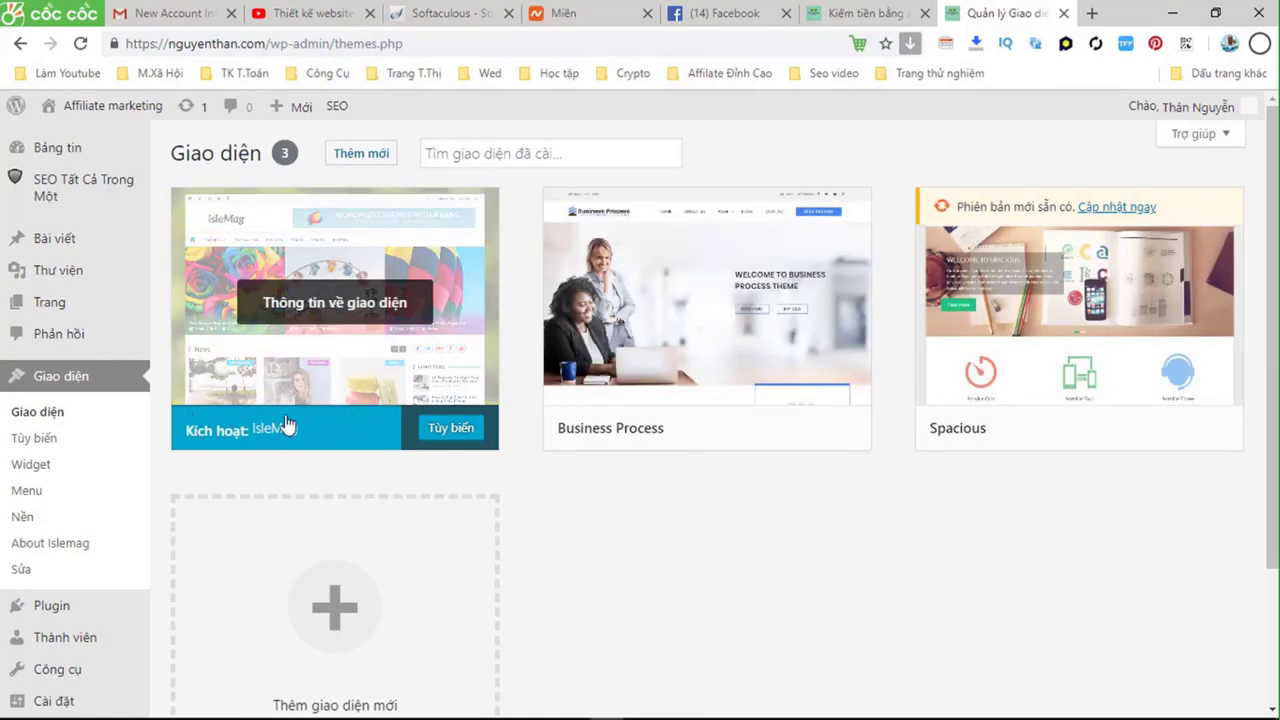
click(849, 12)
mouse_move(472, 316)
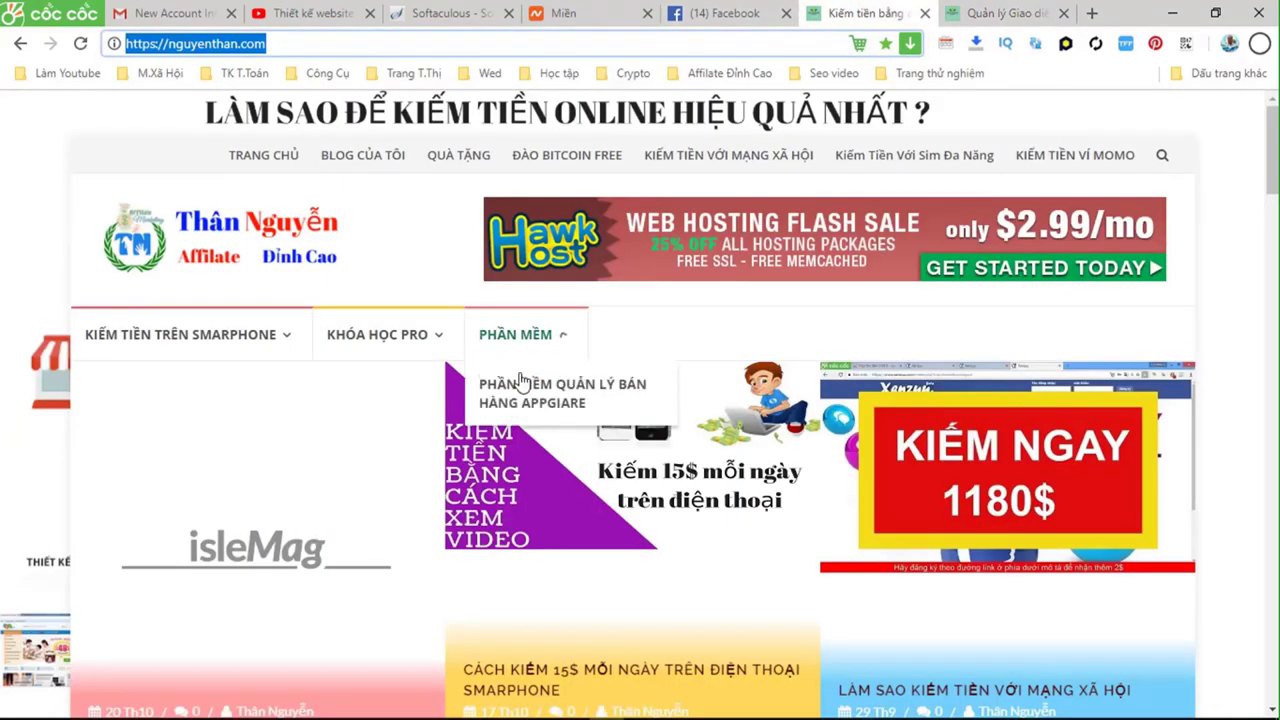
scroll(517, 378, down, 4)
scroll(520, 380, down, 8)
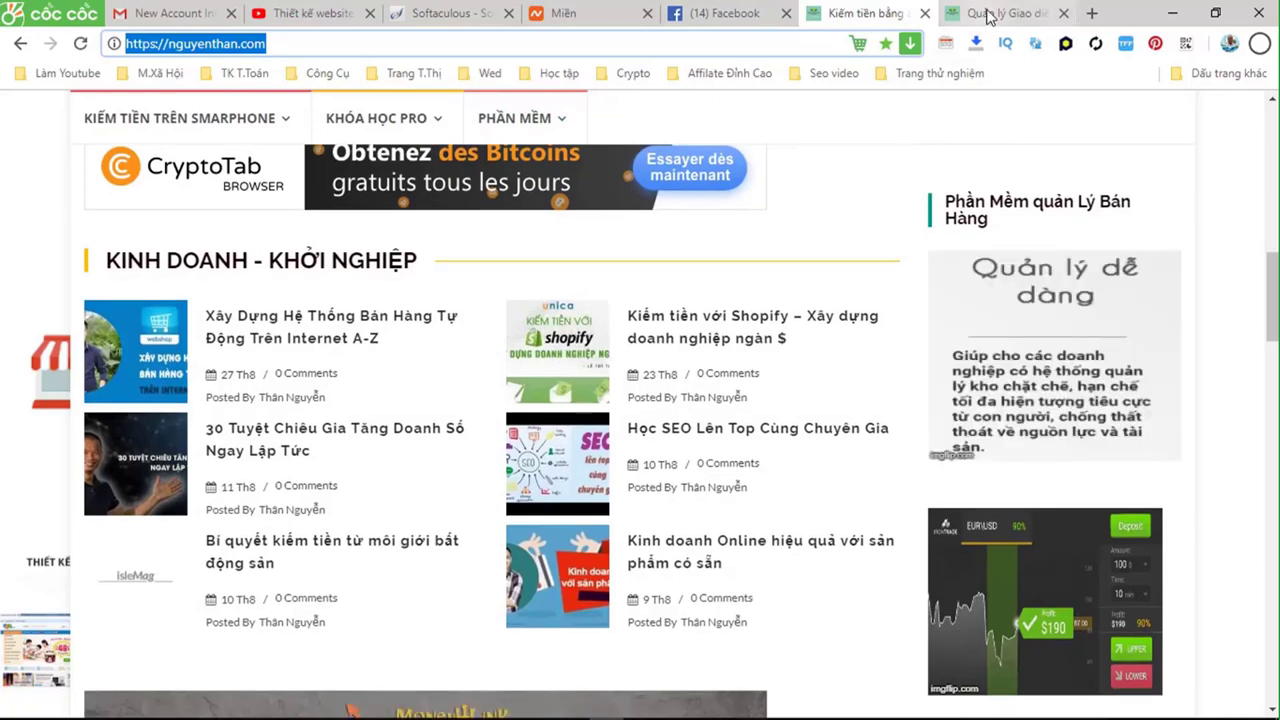
click(983, 16)
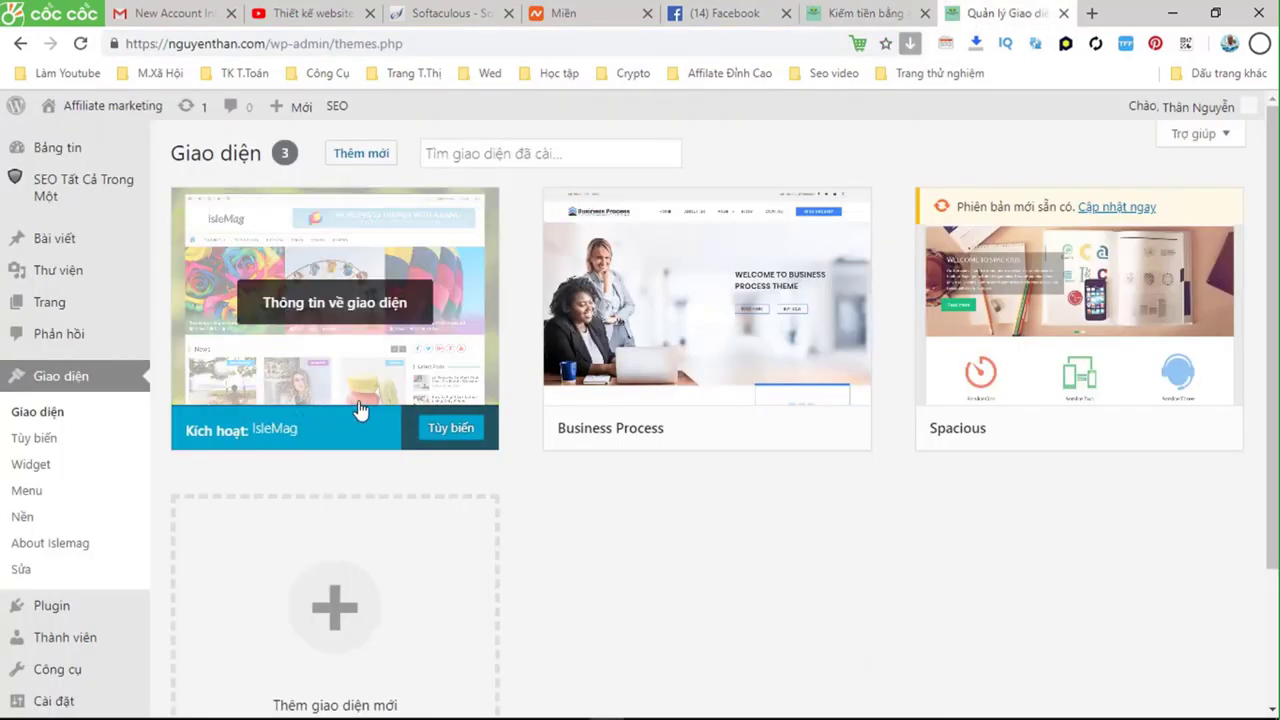
click(355, 158)
Scroll through the Nổi bật (Featured) themes, then return to the installed themes list
click(355, 160)
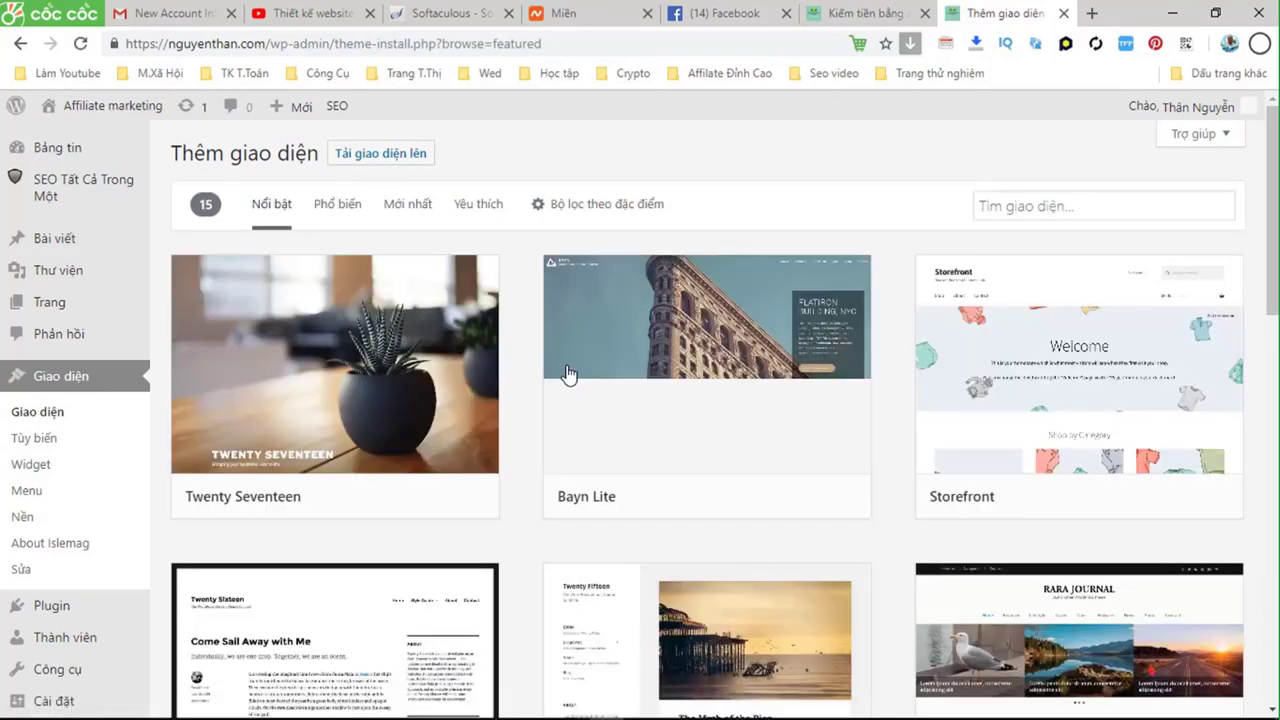
mouse_move(570, 374)
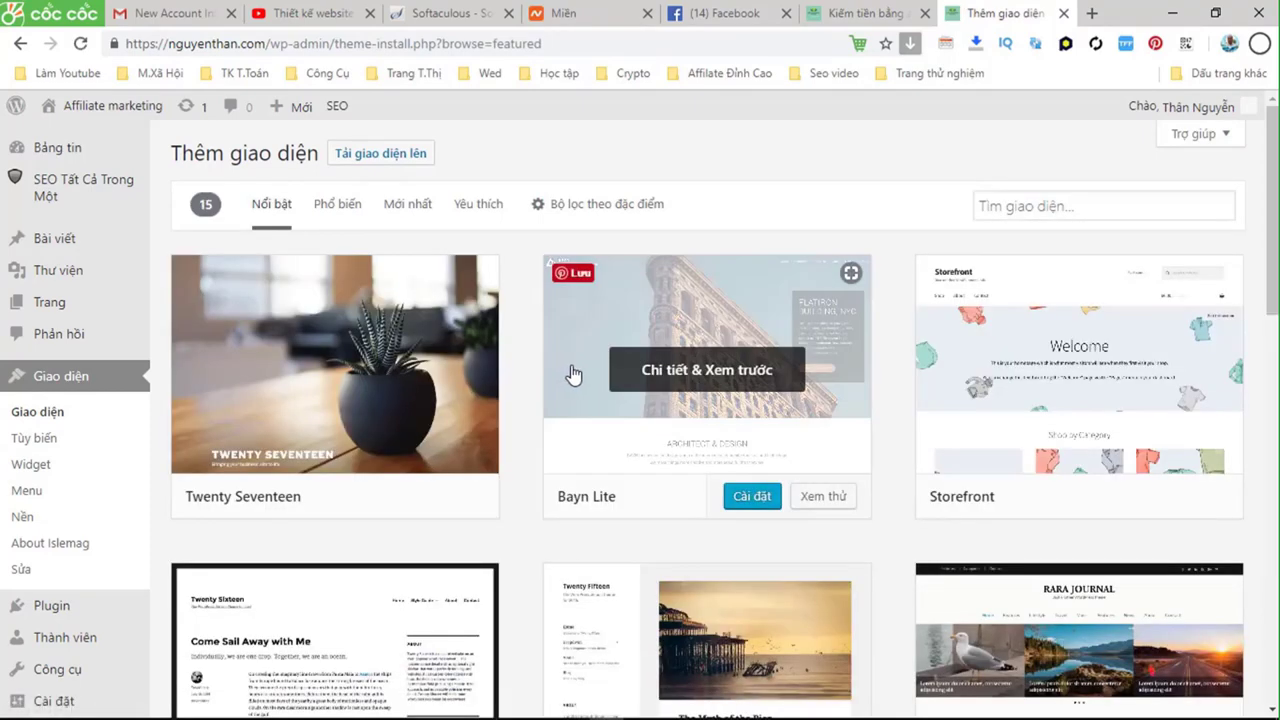
scroll(572, 372, down, 3)
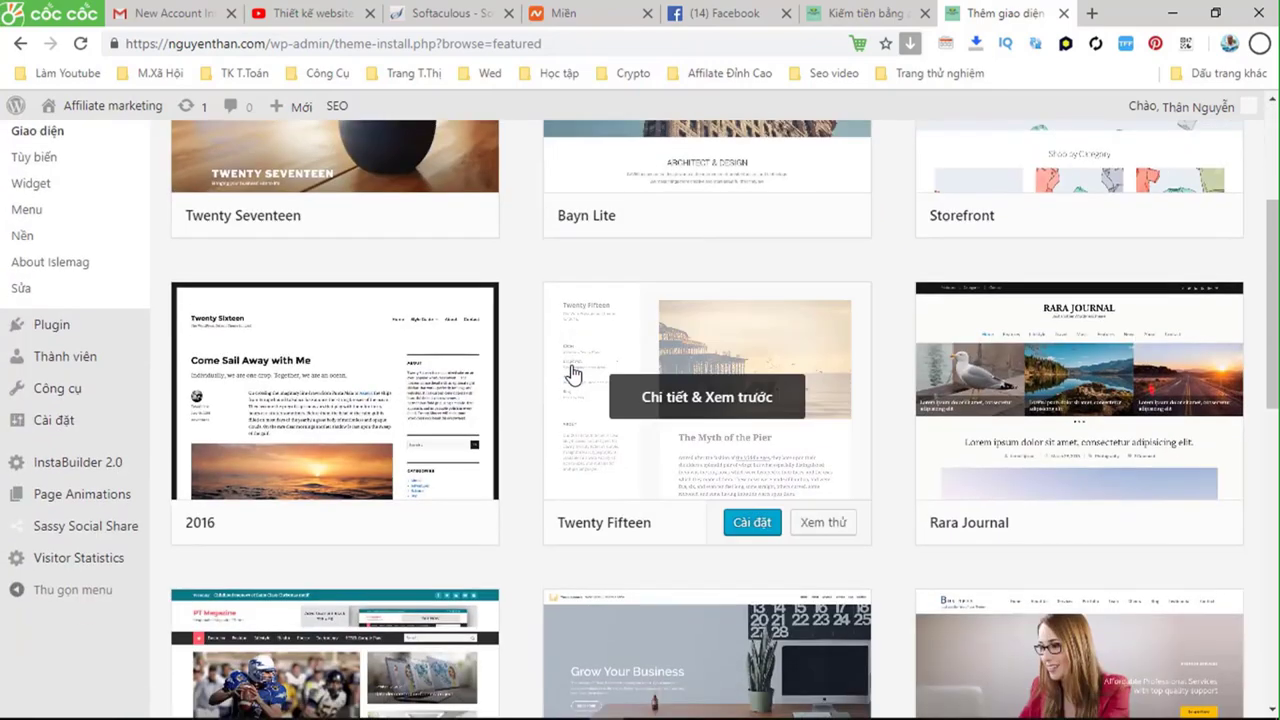
scroll(771, 549, down, 3)
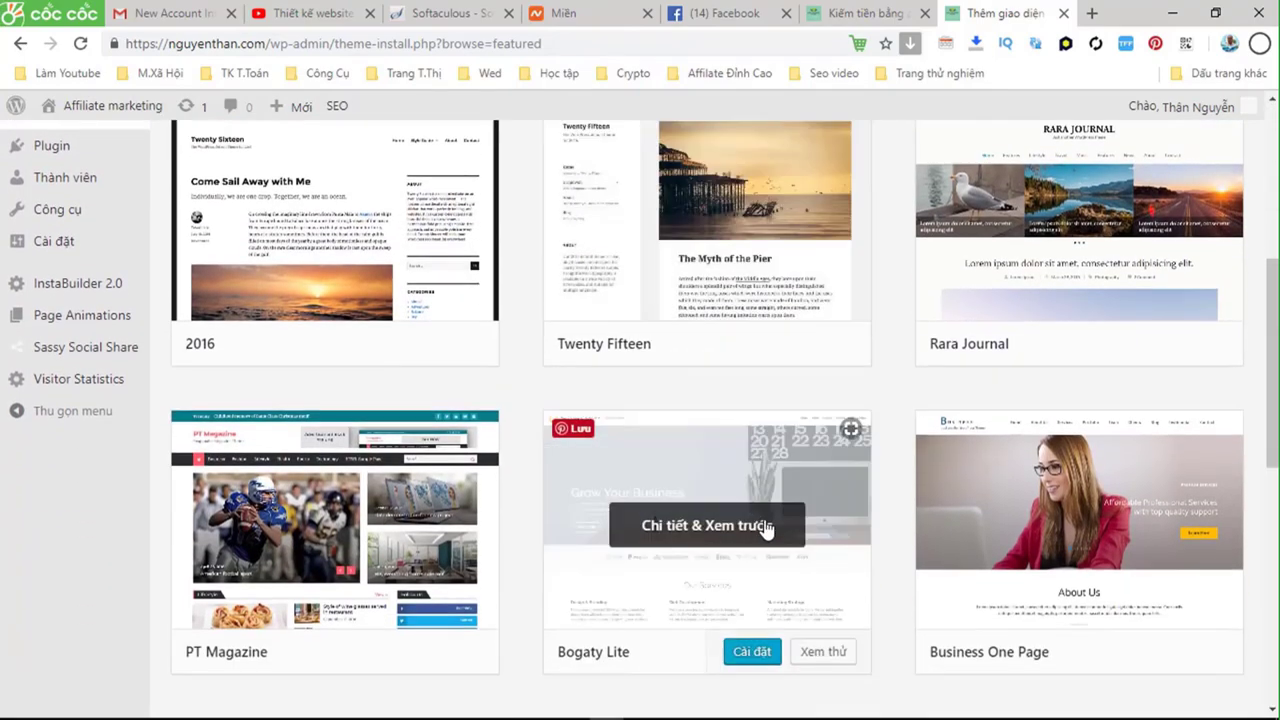
scroll(722, 512, down, 1)
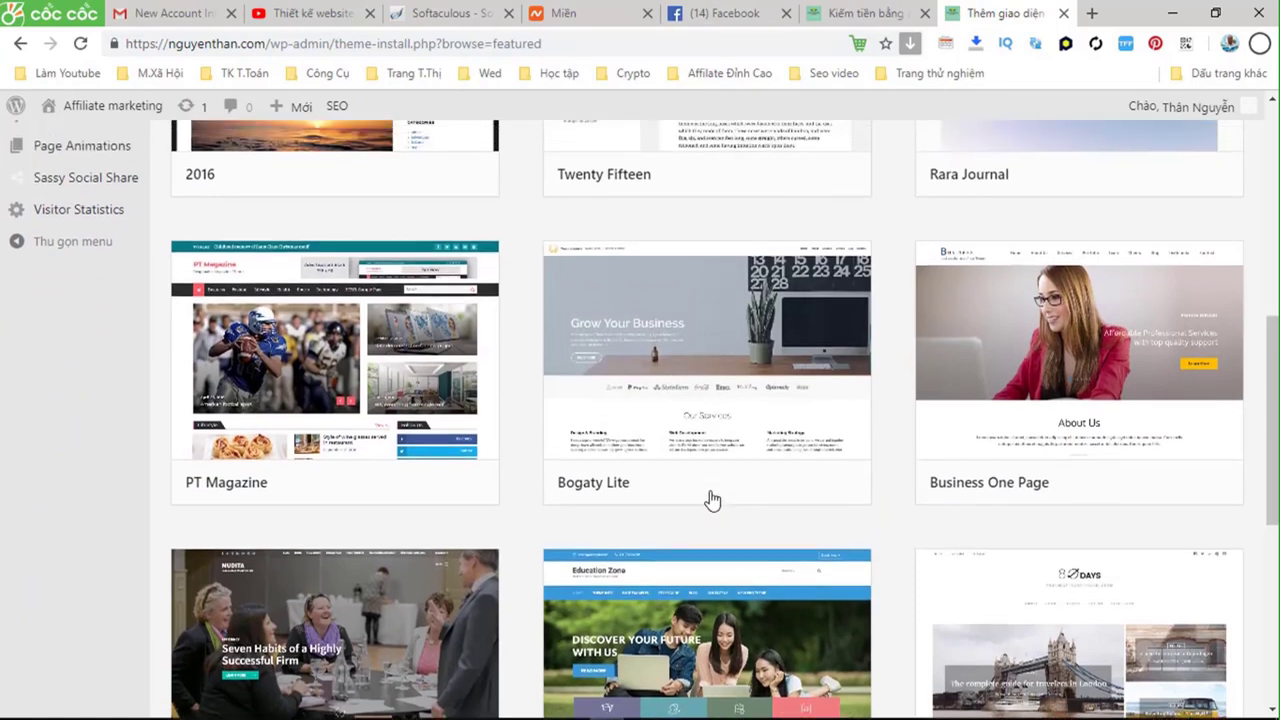
scroll(705, 490, up, 4)
scroll(690, 430, up, 3)
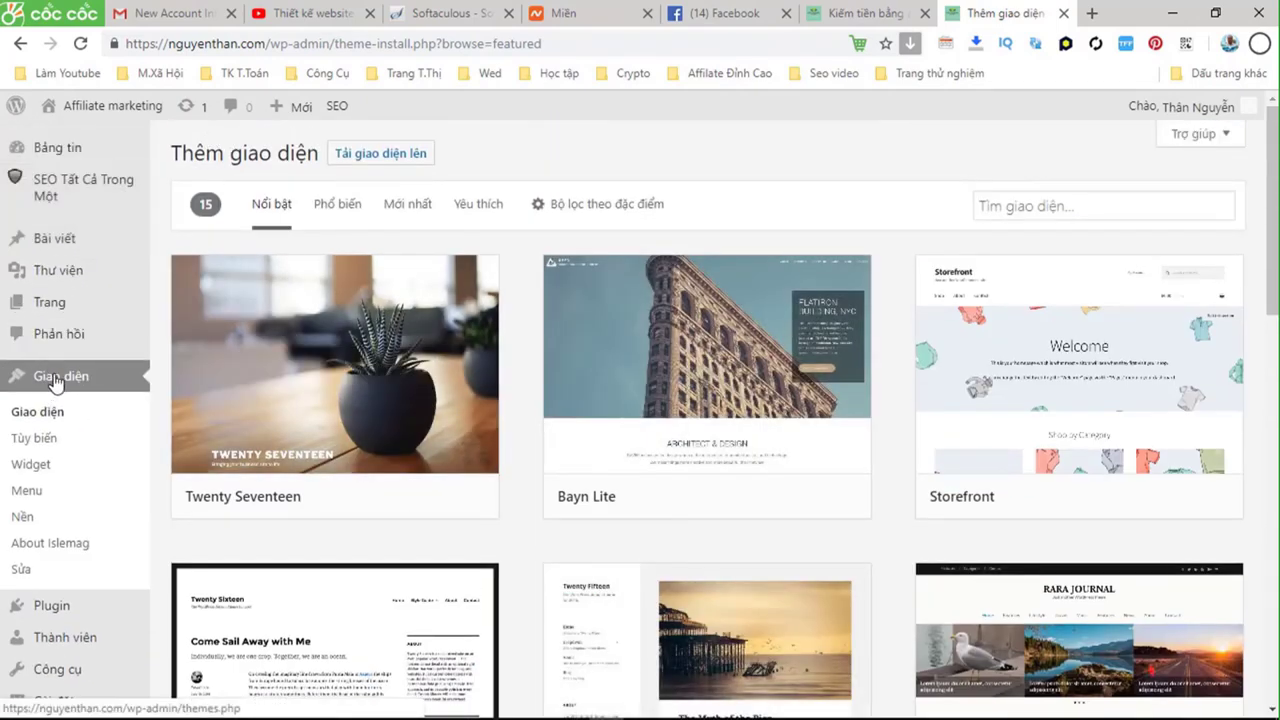
click(47, 421)
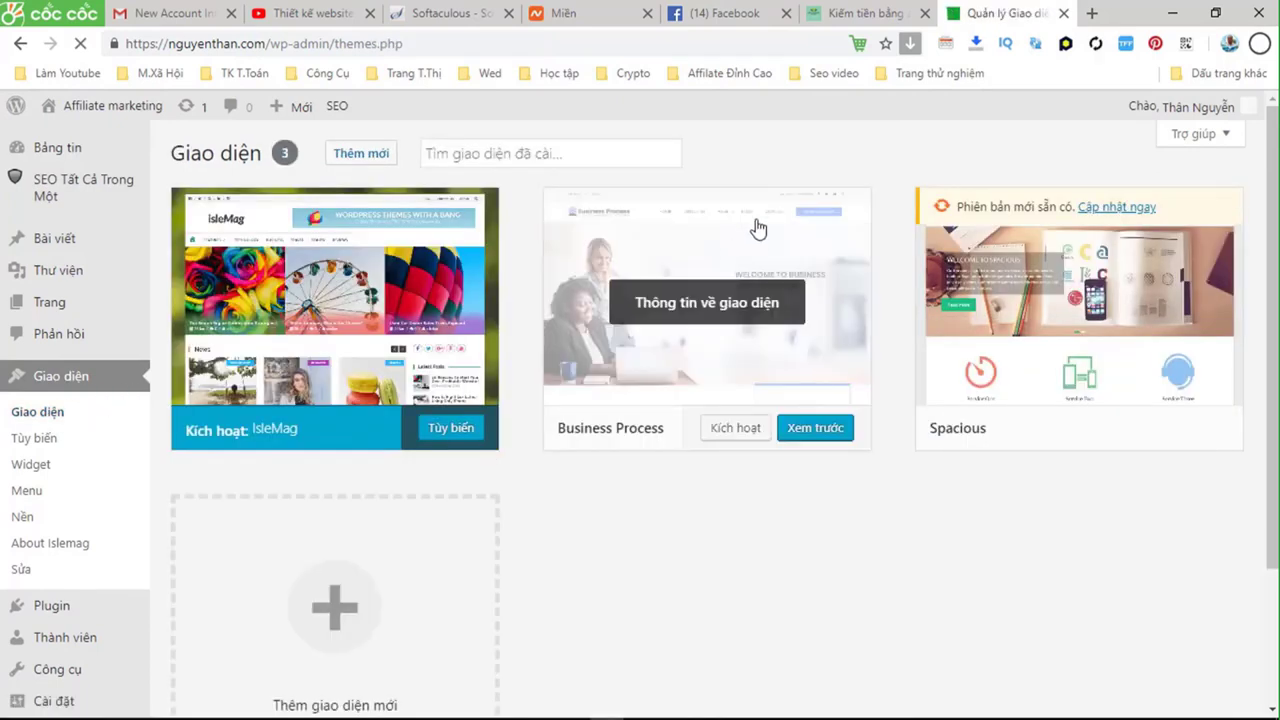
View IsleMag's Theme Details, version 1.1.10 by Themeisle, and scroll through its description
click(197, 438)
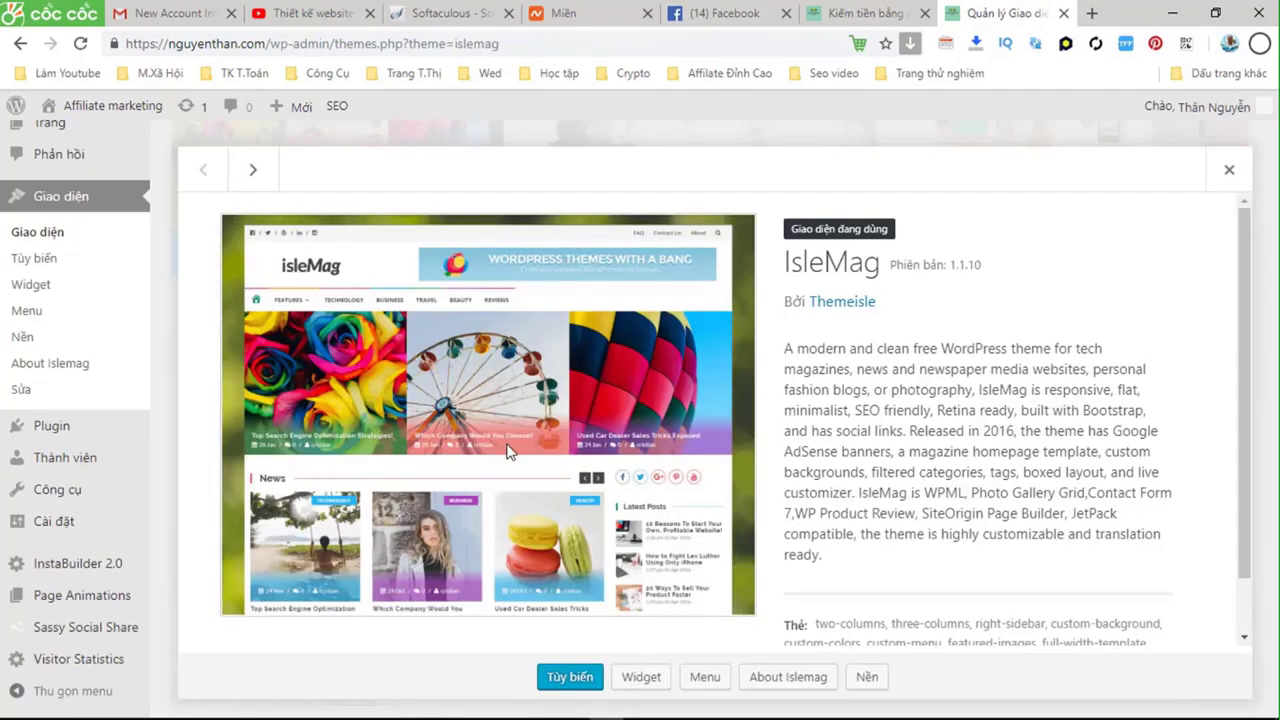
scroll(508, 452, down, 1)
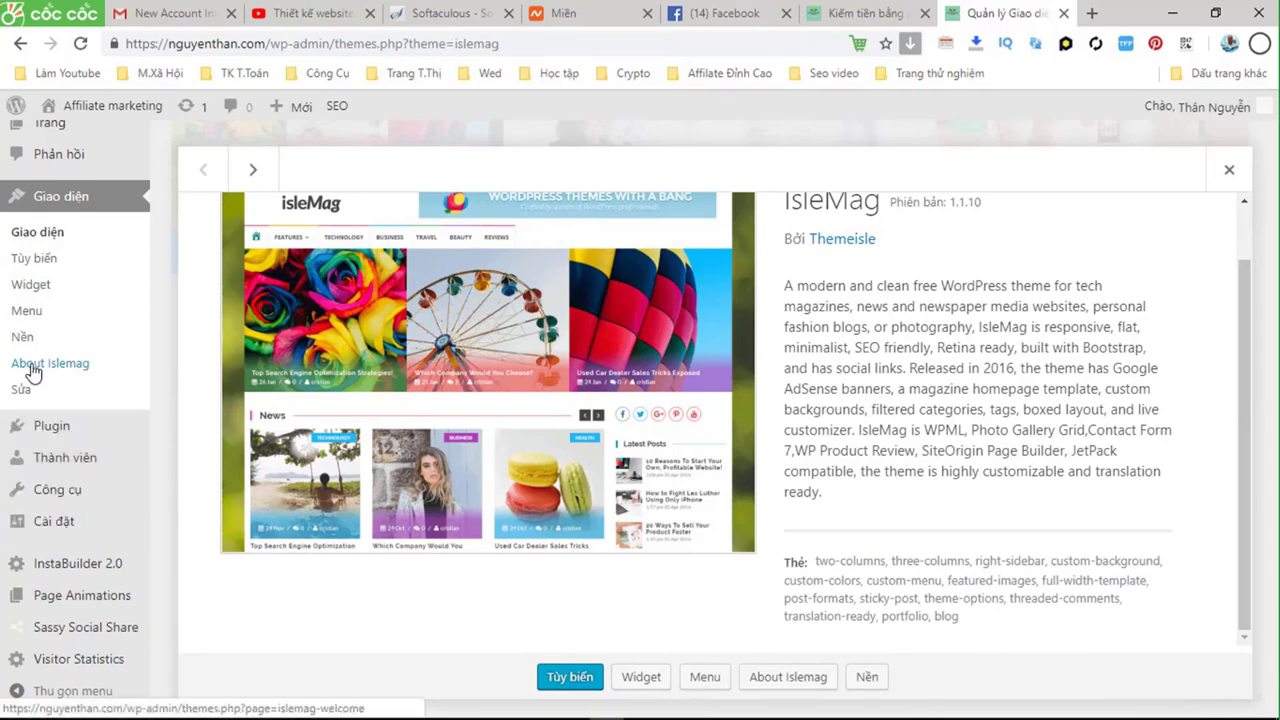
click(850, 12)
Scroll through the live IsleMag homepage, then go back to the Quản lý Giao diện tab
scroll(598, 377, up, 8)
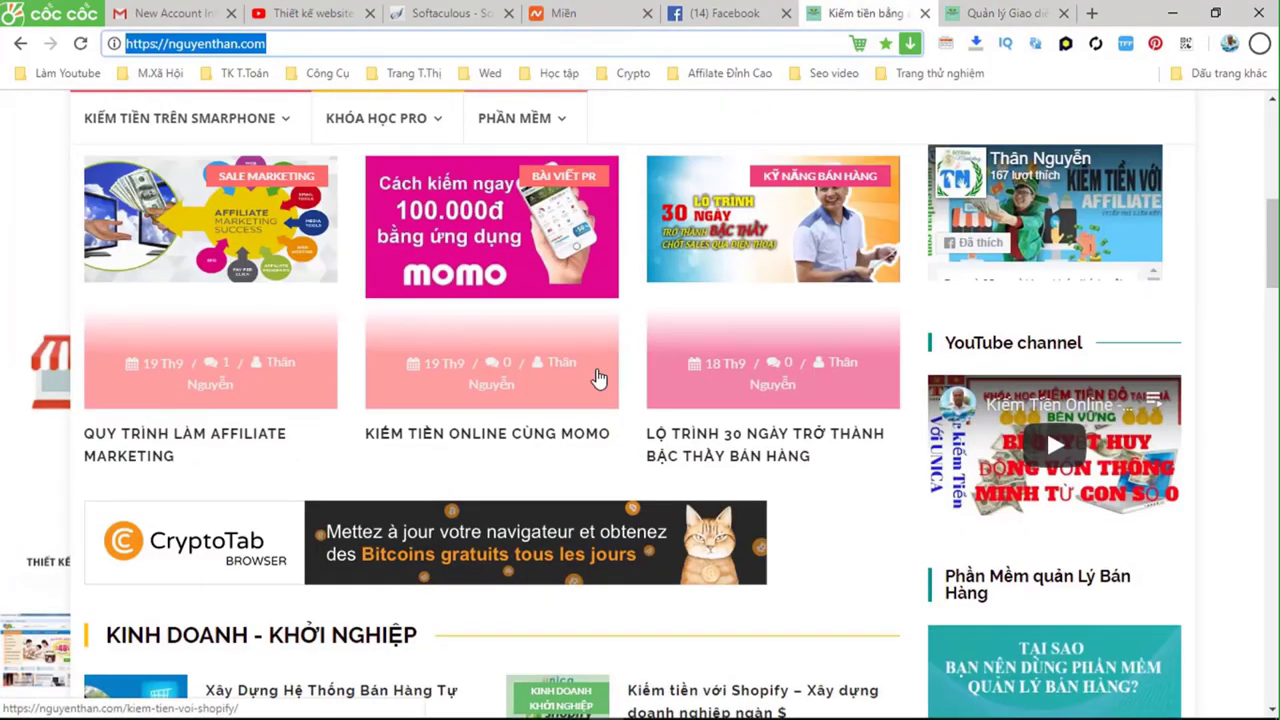
scroll(598, 377, up, 2)
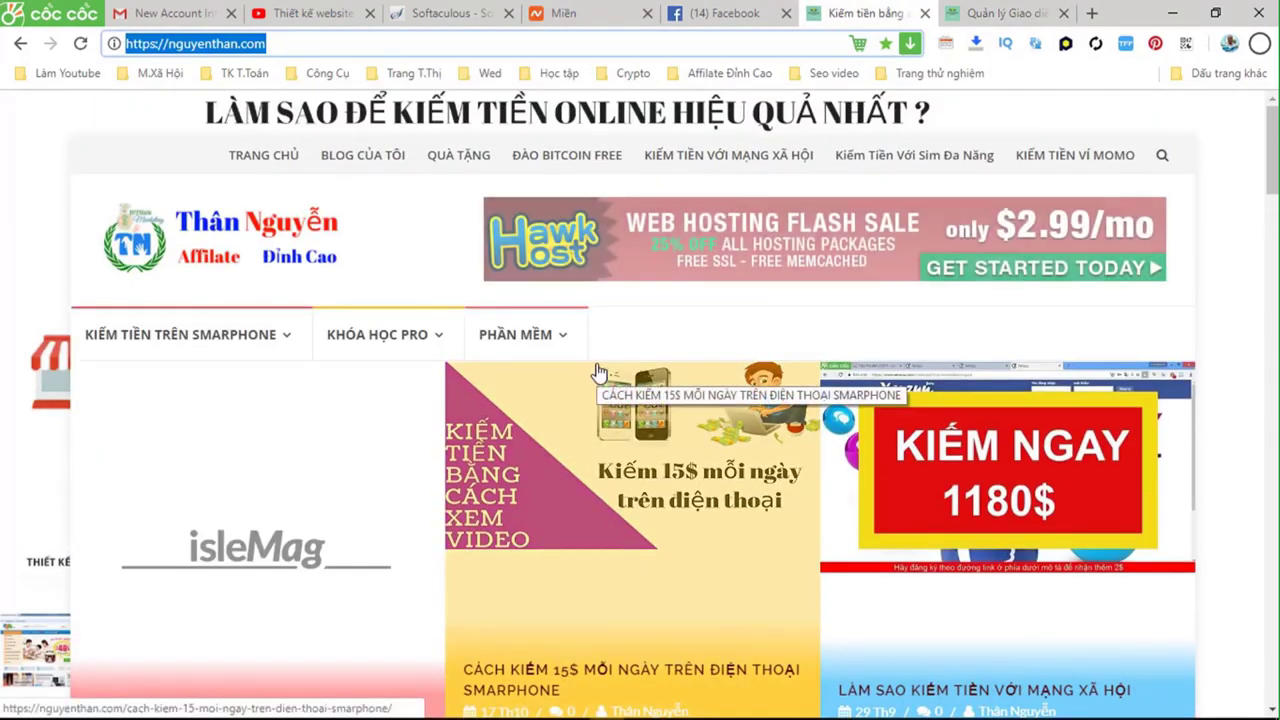
scroll(598, 375, down, 2)
scroll(598, 373, down, 6)
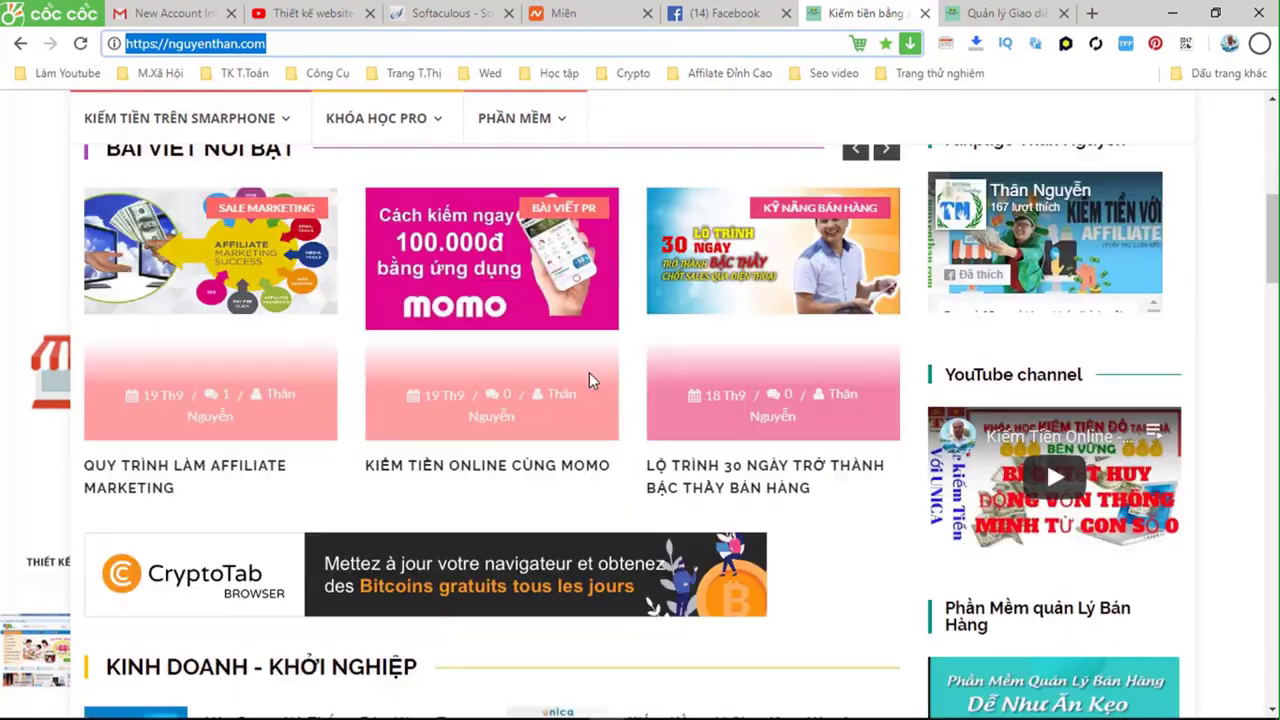
scroll(590, 380, down, 4)
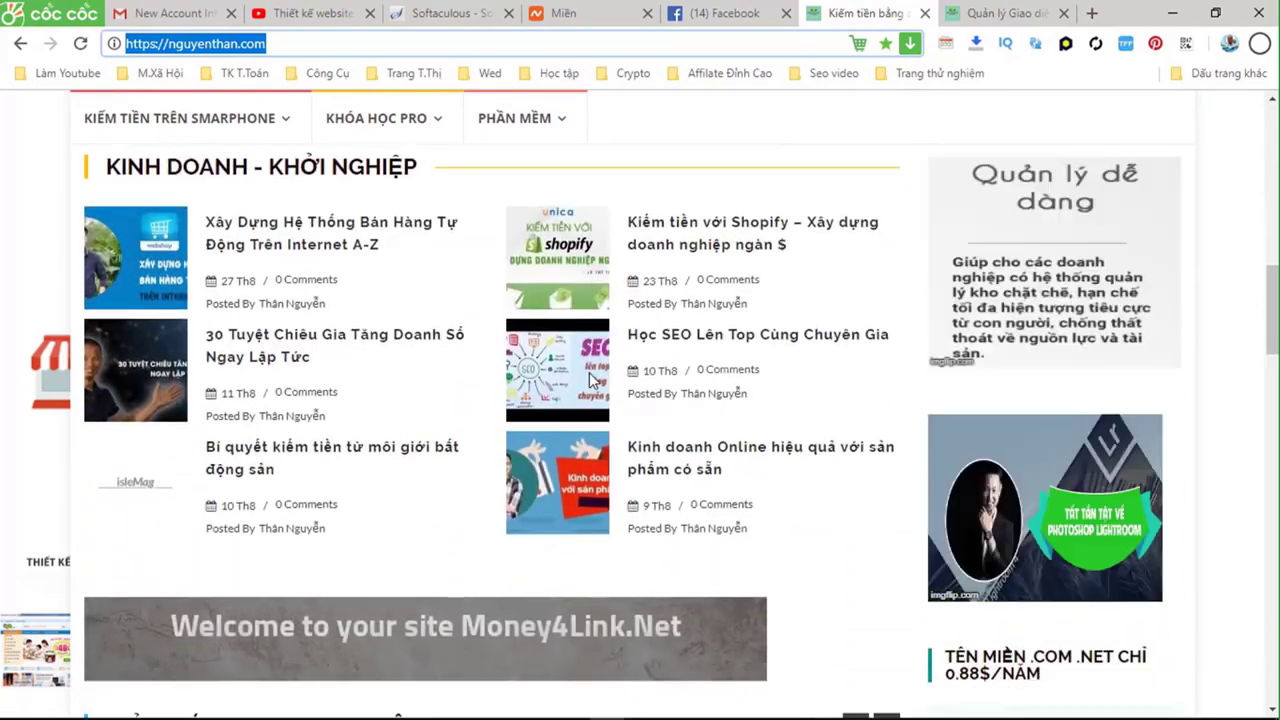
scroll(594, 378, up, 5)
scroll(594, 375, up, 5)
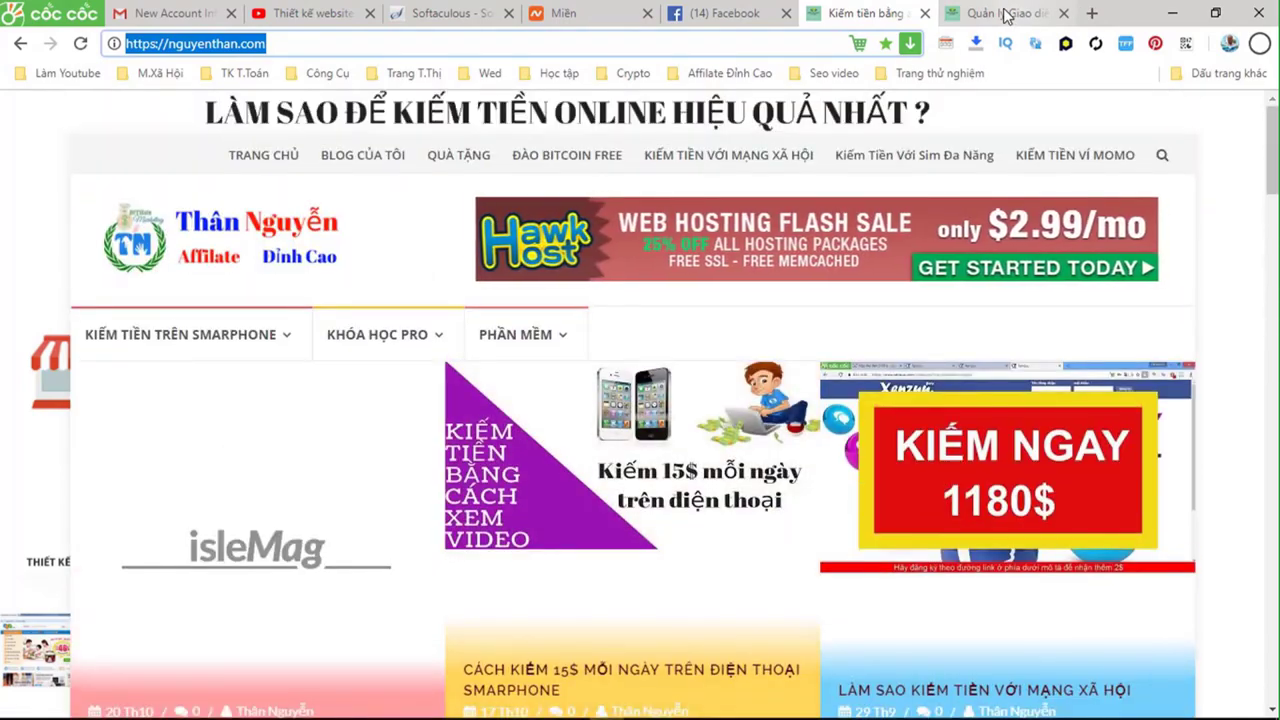
click(1005, 16)
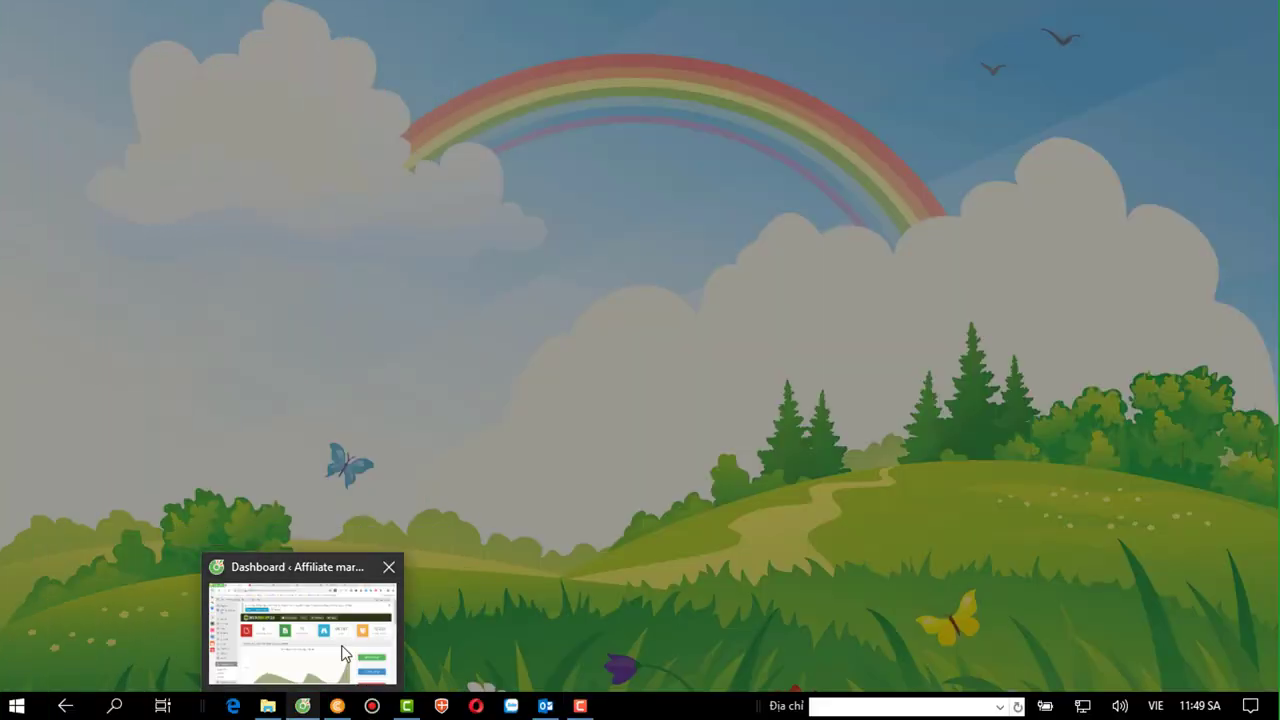
Restore the browser, visit the Dashboard home, then open the InstaBuilder 2.0 dashboard
click(342, 632)
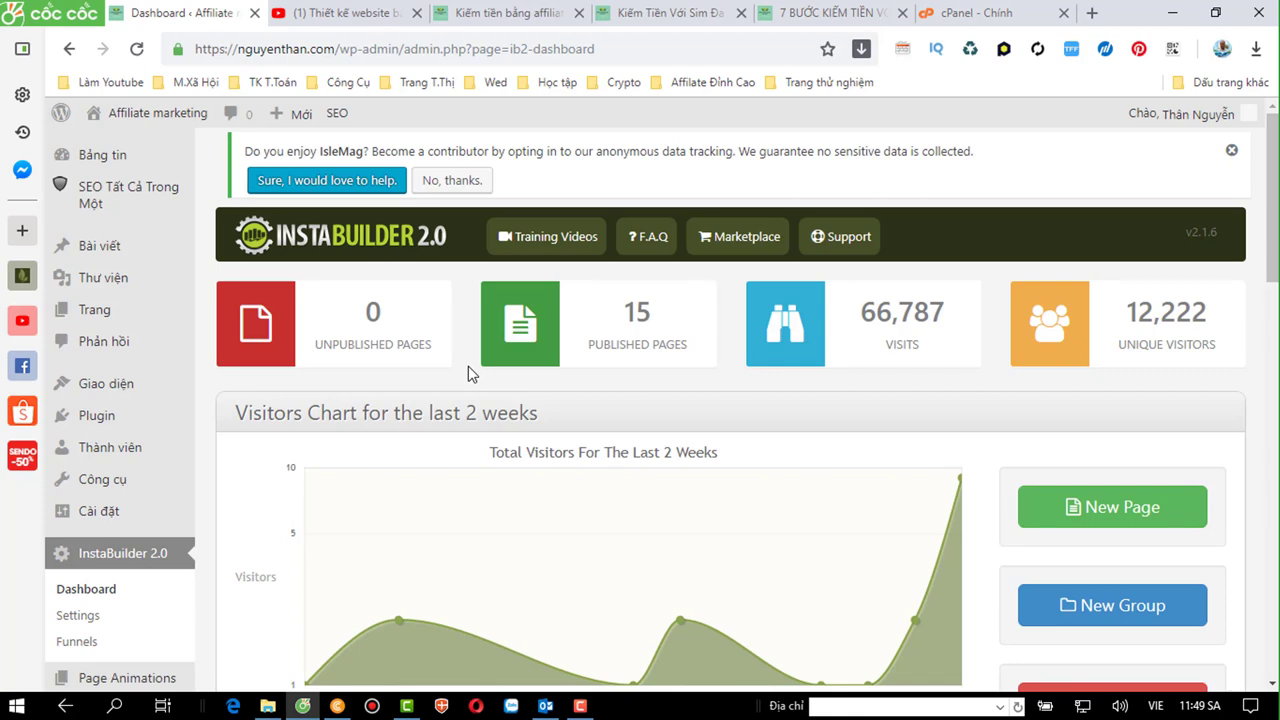
mouse_move(122, 160)
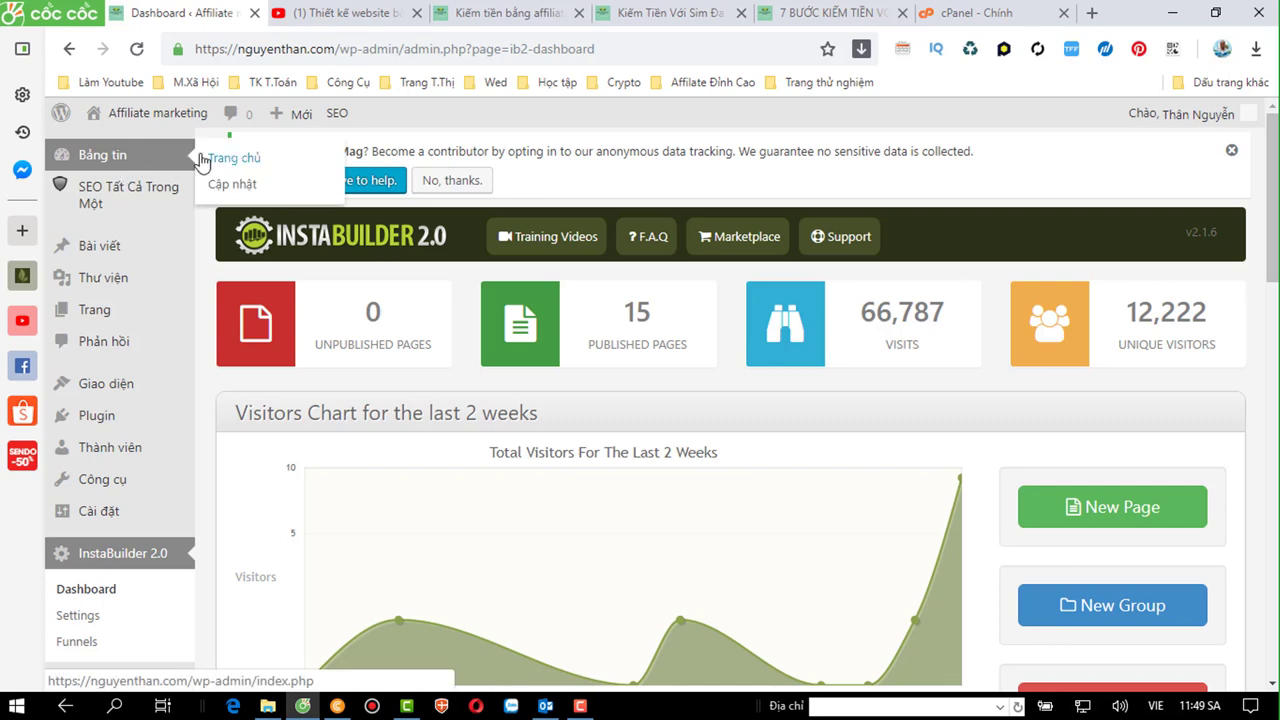
click(100, 160)
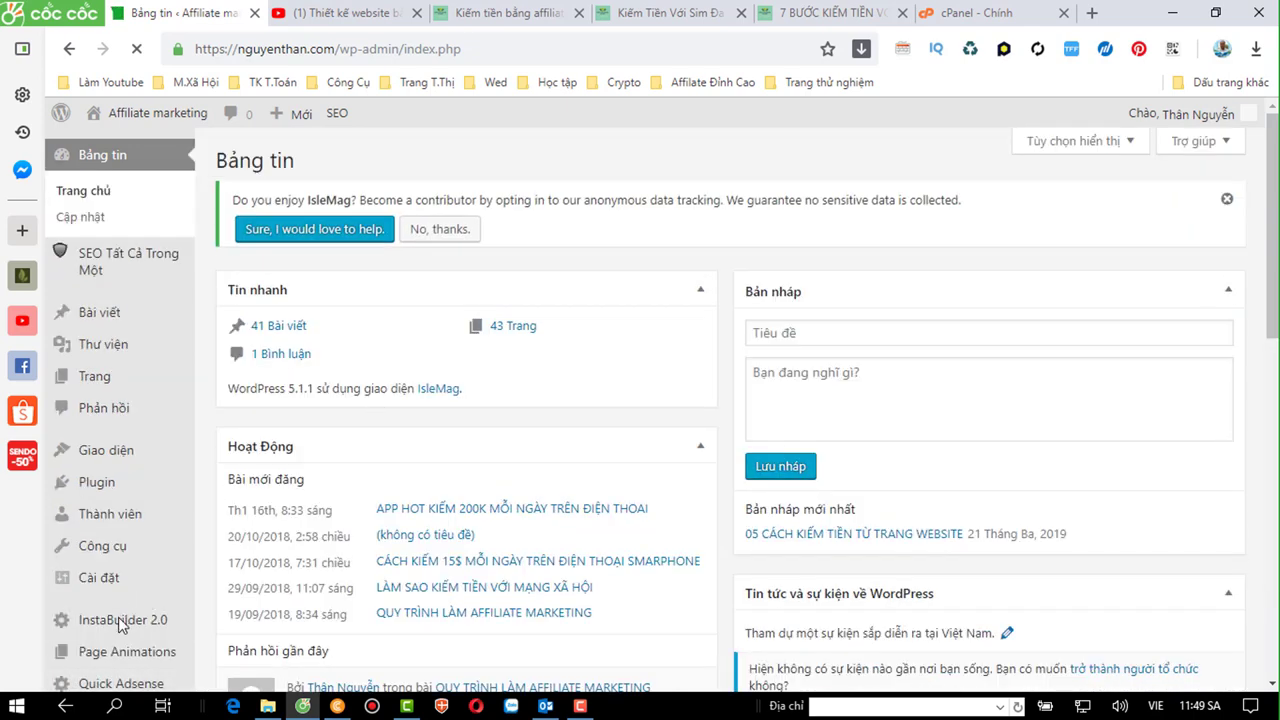
scroll(118, 619, down, 1)
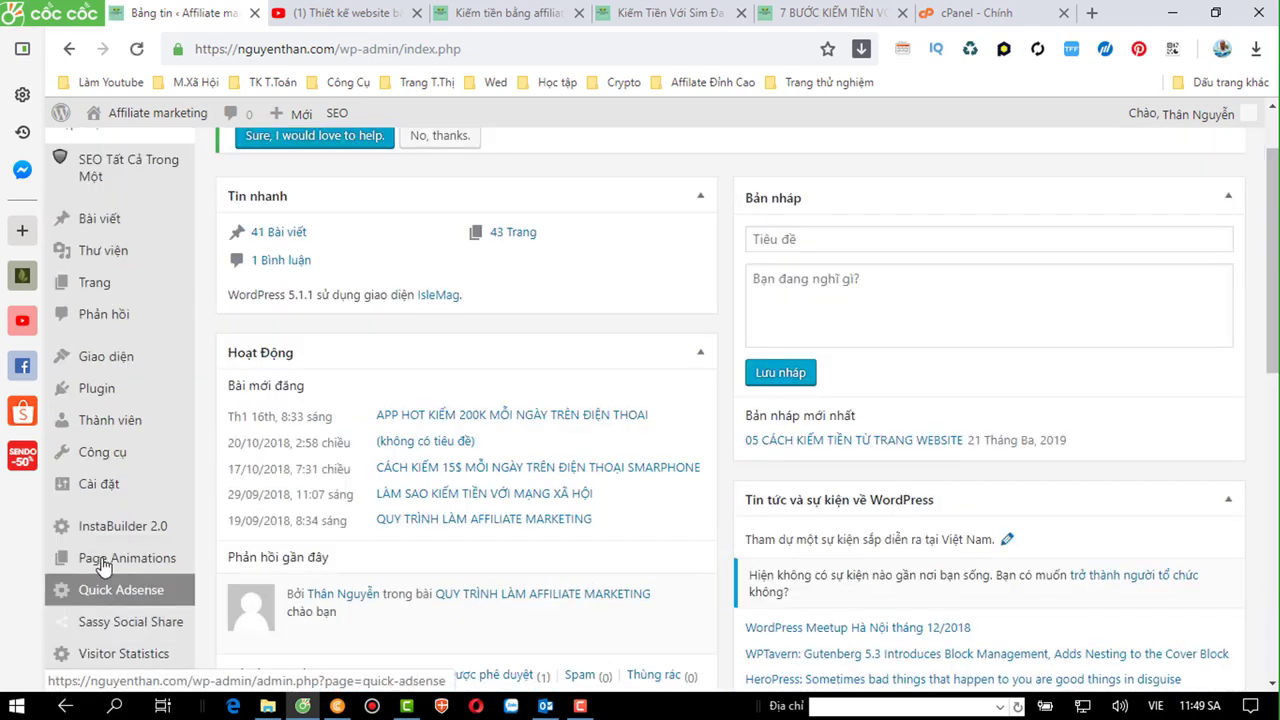
mouse_move(103, 535)
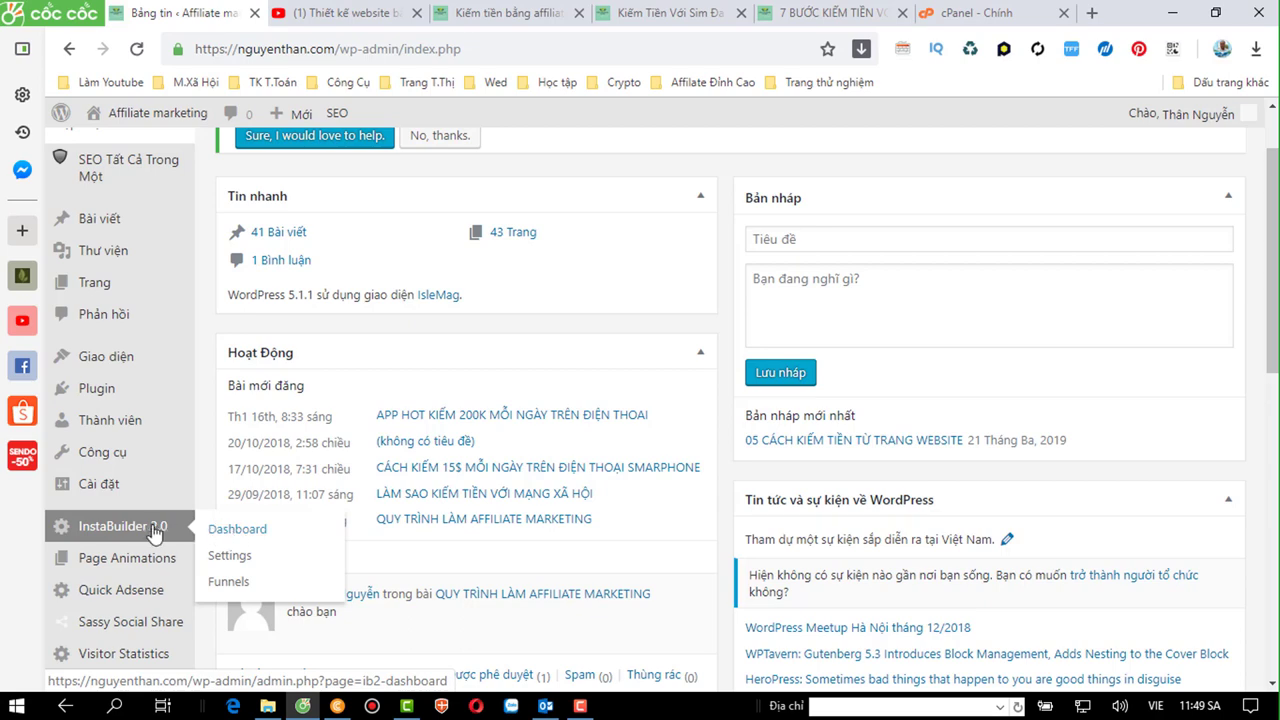
click(150, 530)
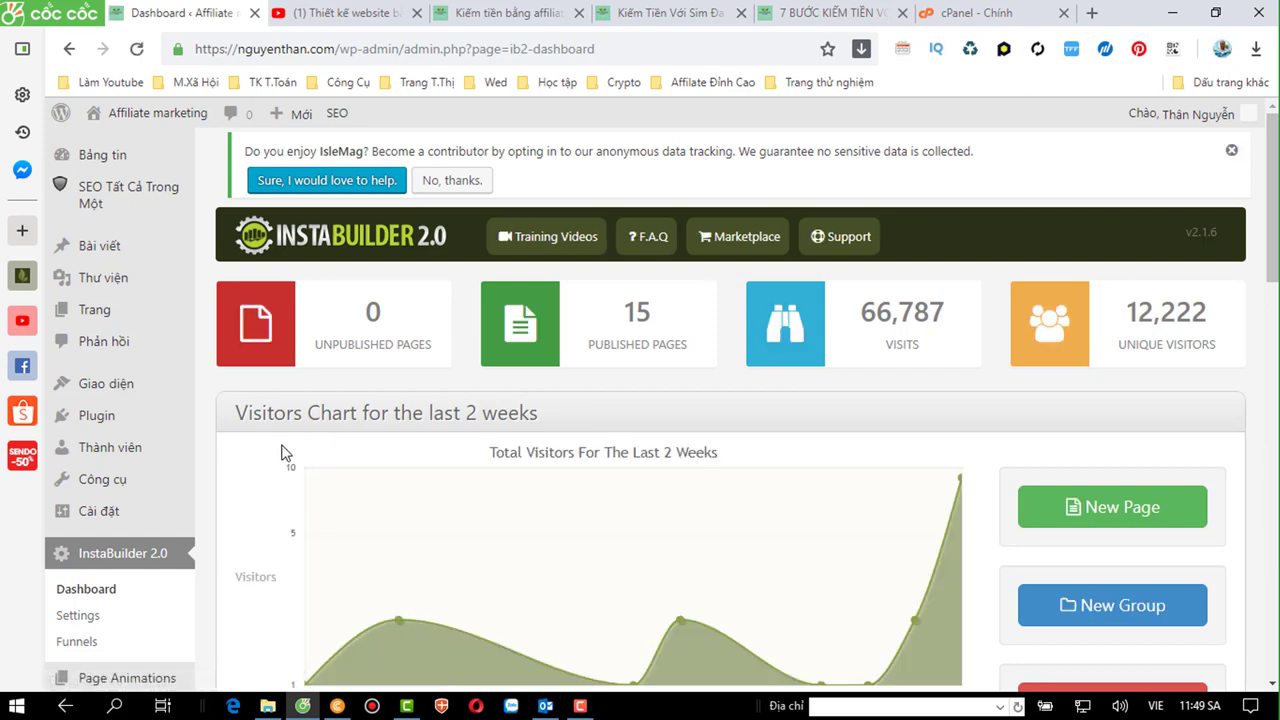
Show the Installed Plugins list of 13 plugins, 11 active and 2 inactive
mouse_move(171, 480)
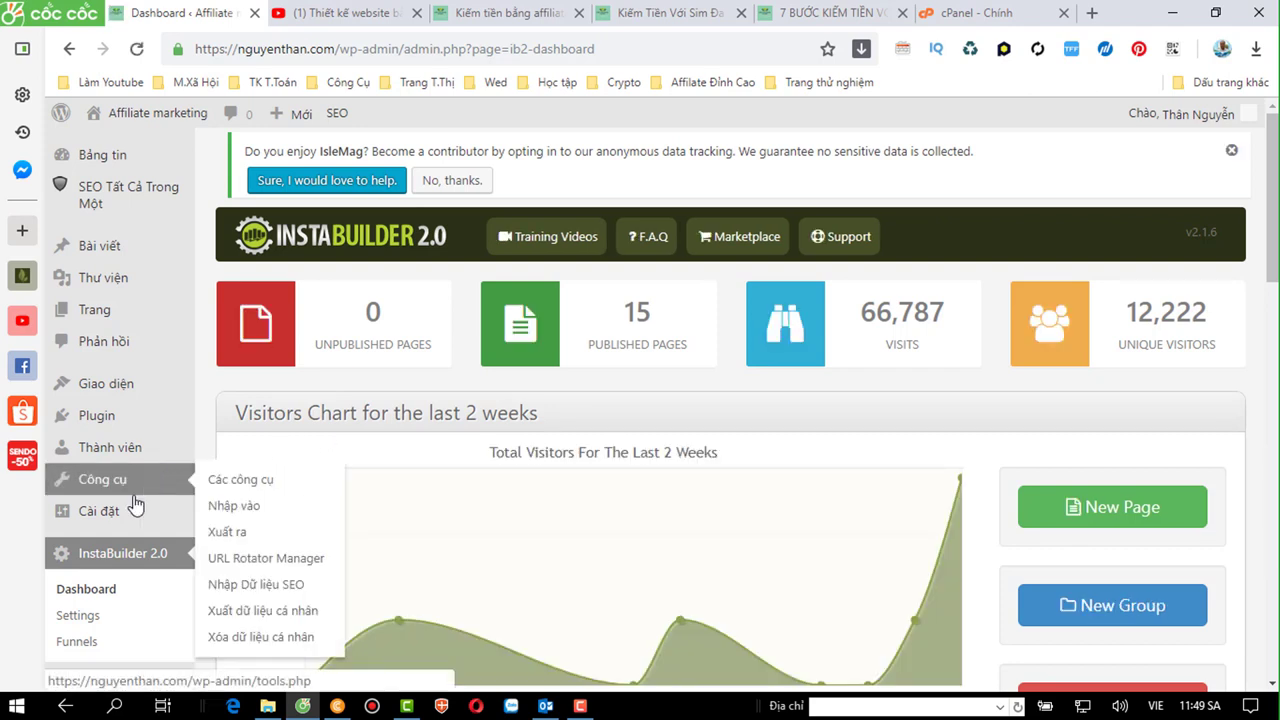
mouse_move(105, 425)
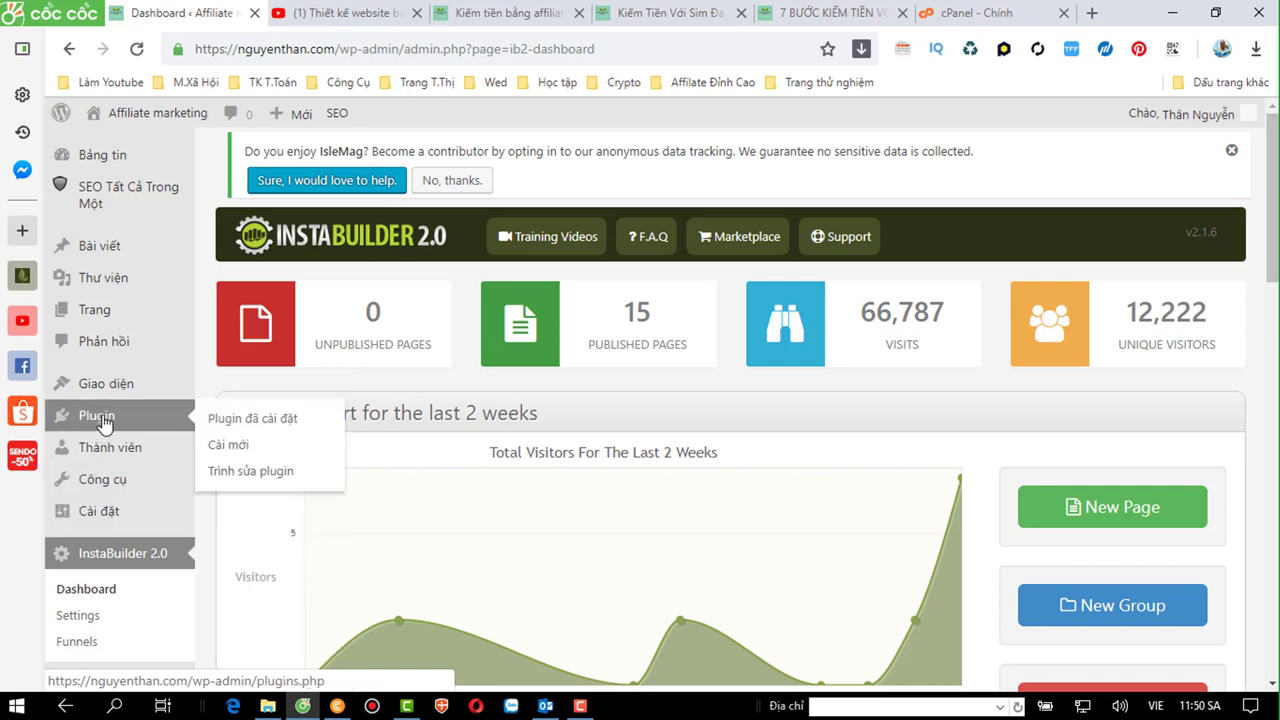
click(253, 421)
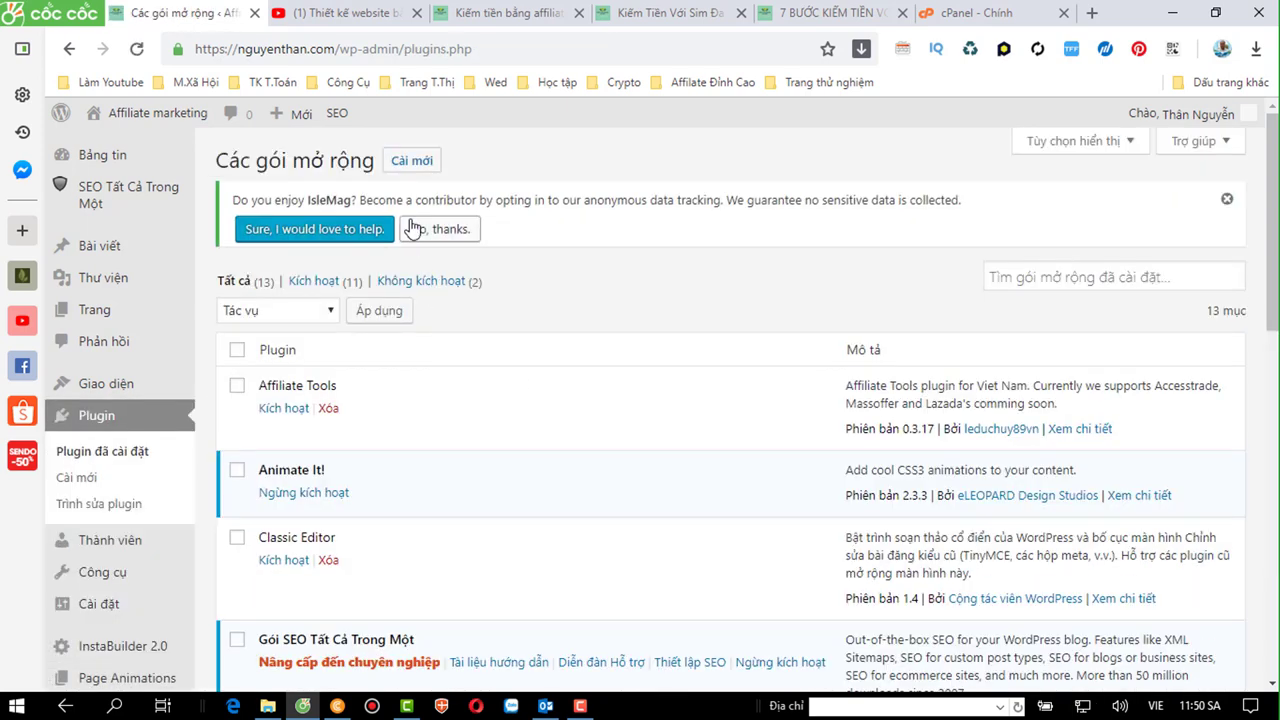
On Add Plugins, reveal the Tải plugin lên upload form and check the folder holding the zips
click(405, 165)
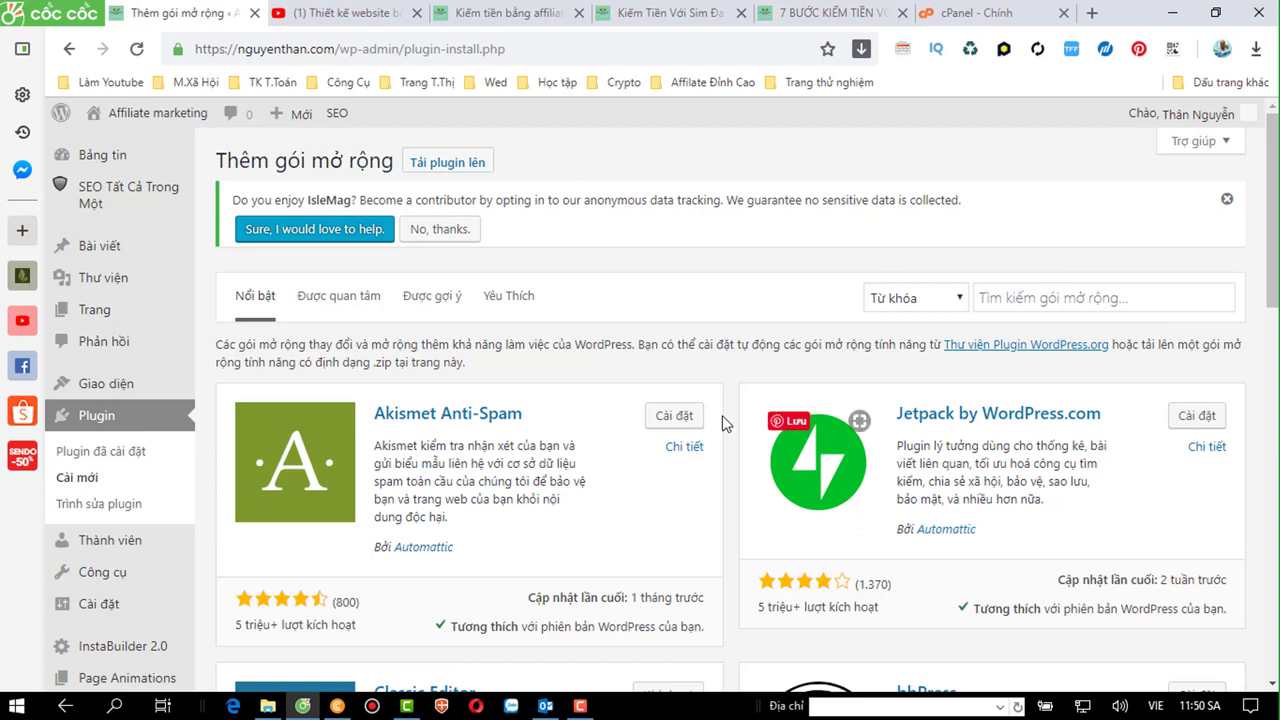
click(425, 170)
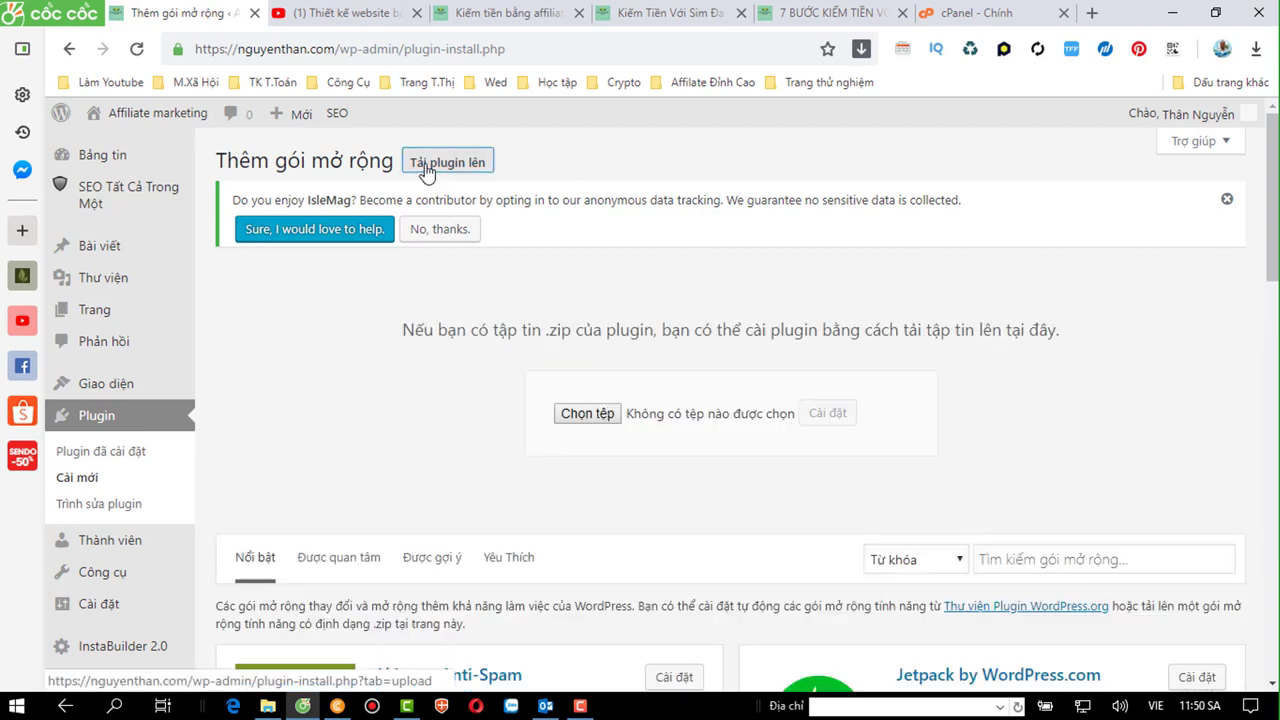
click(586, 418)
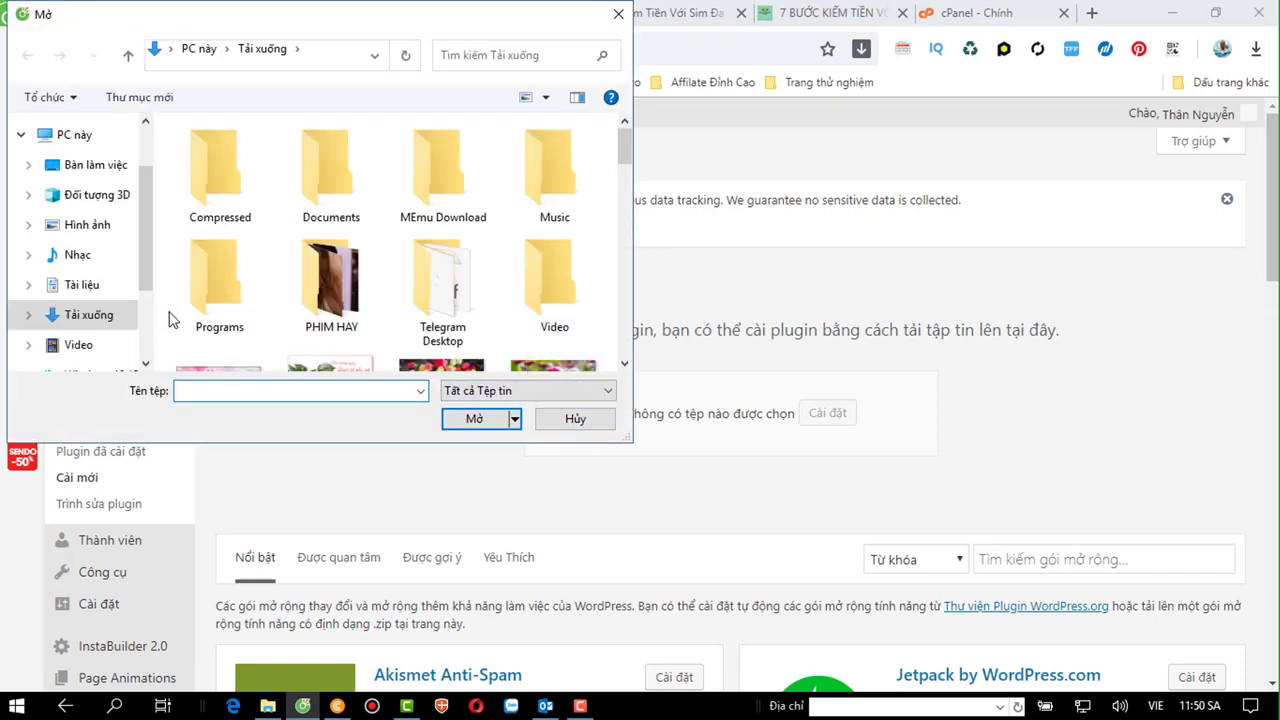
click(270, 705)
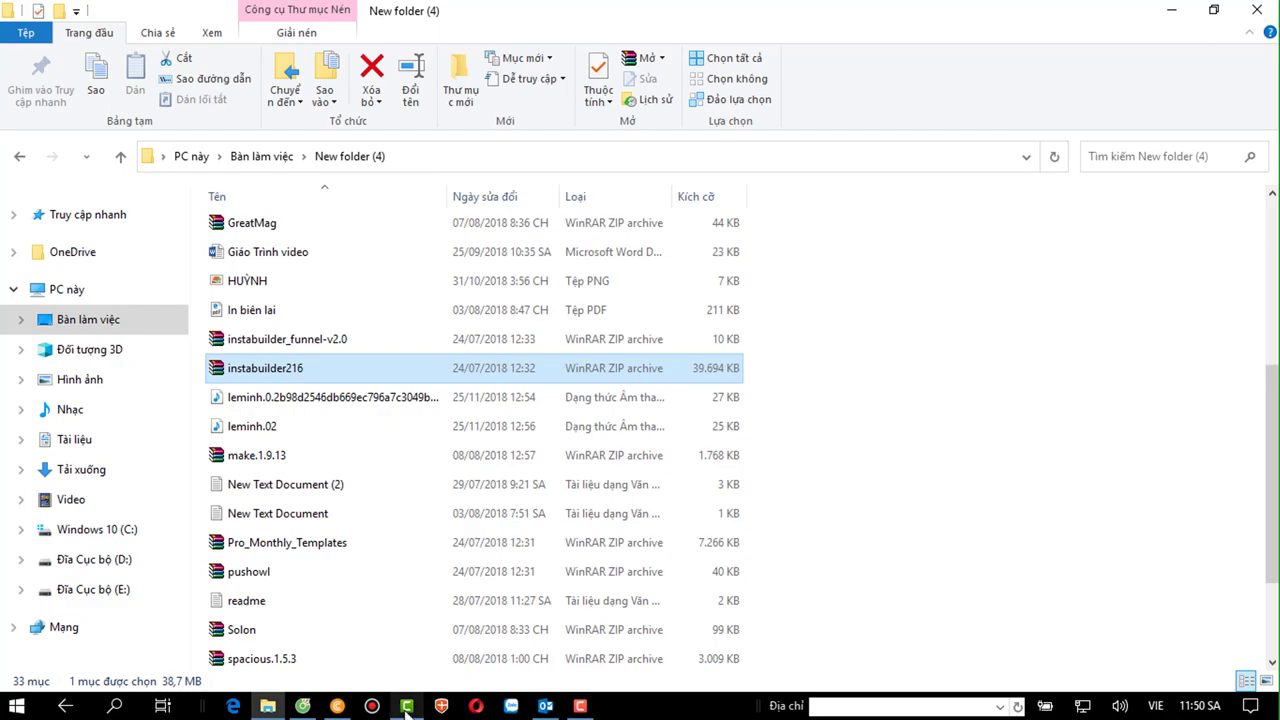
click(303, 706)
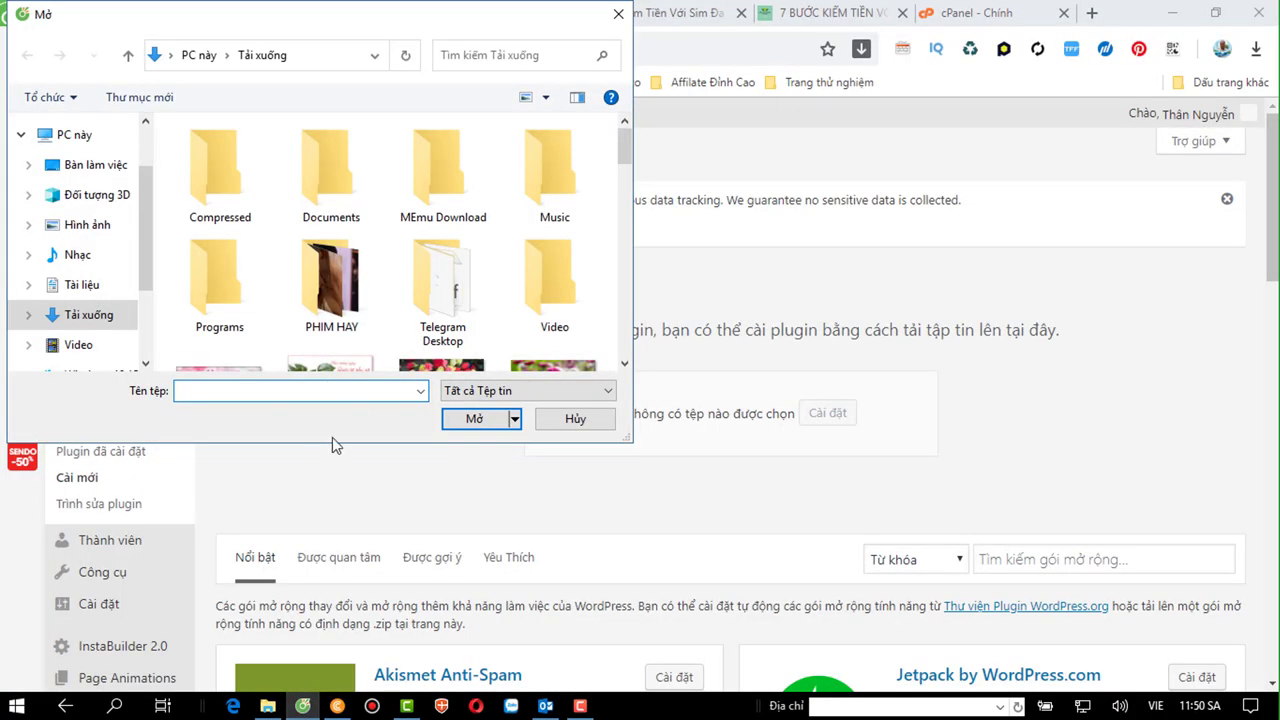
Choose instabuilder216.zip from Desktop > New folder (4) as the plugin upload file
click(80, 139)
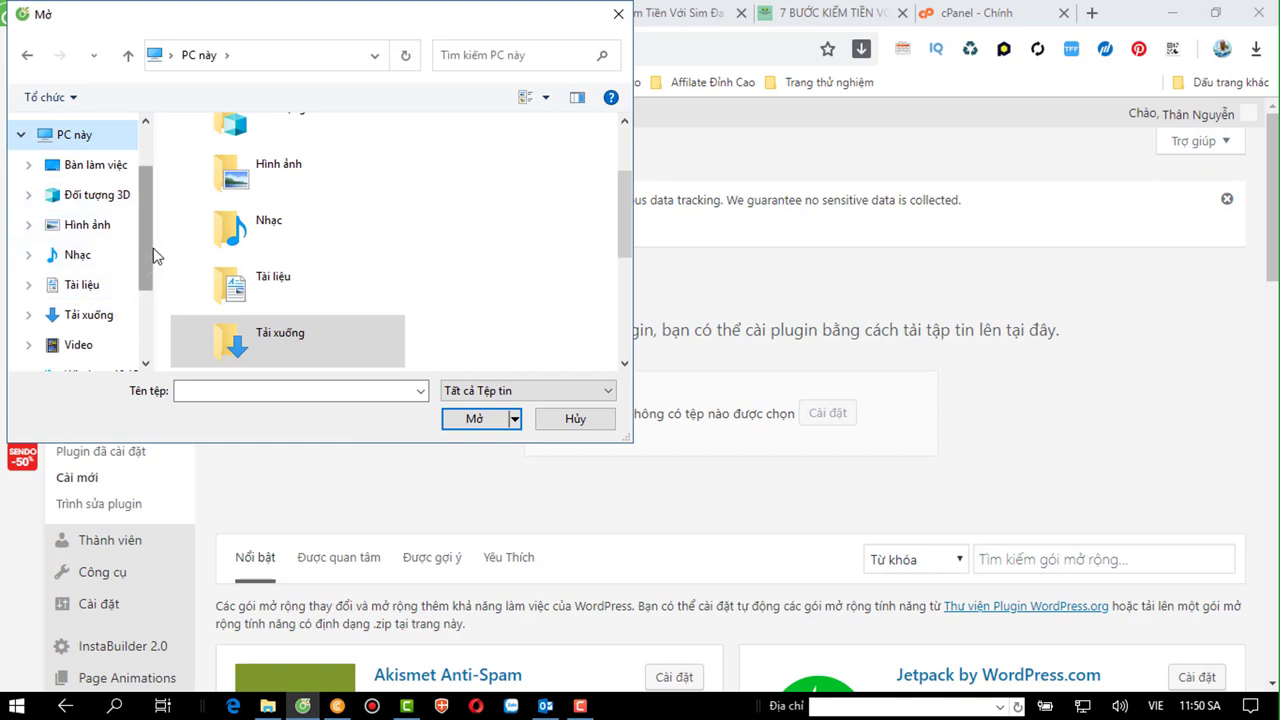
click(105, 165)
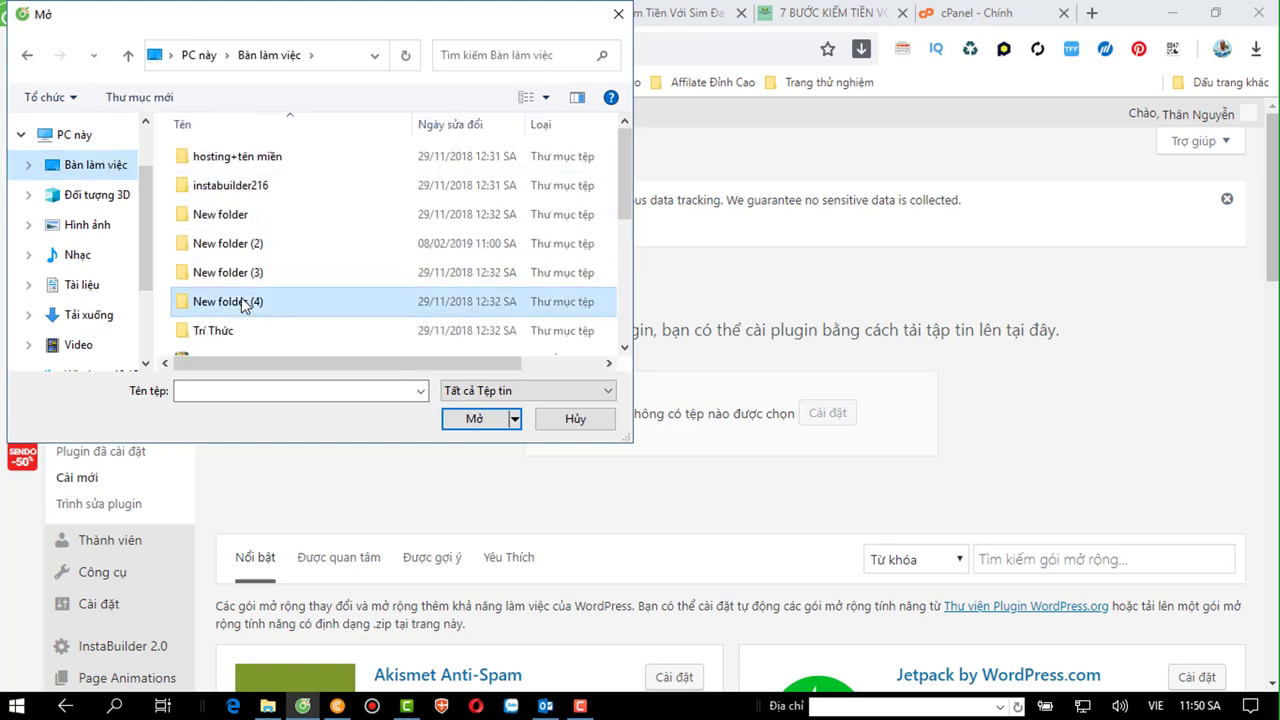
double_click(243, 301)
scroll(289, 265, down, 2)
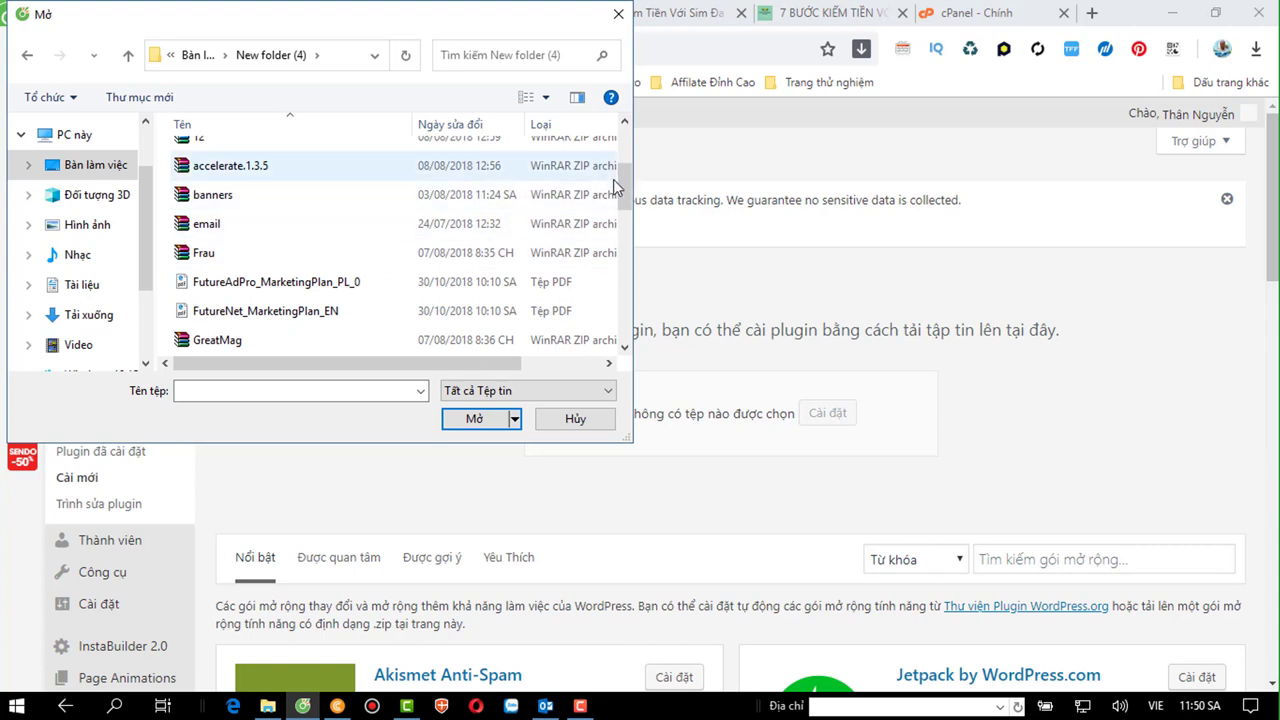
drag(624, 196, 622, 231)
click(224, 278)
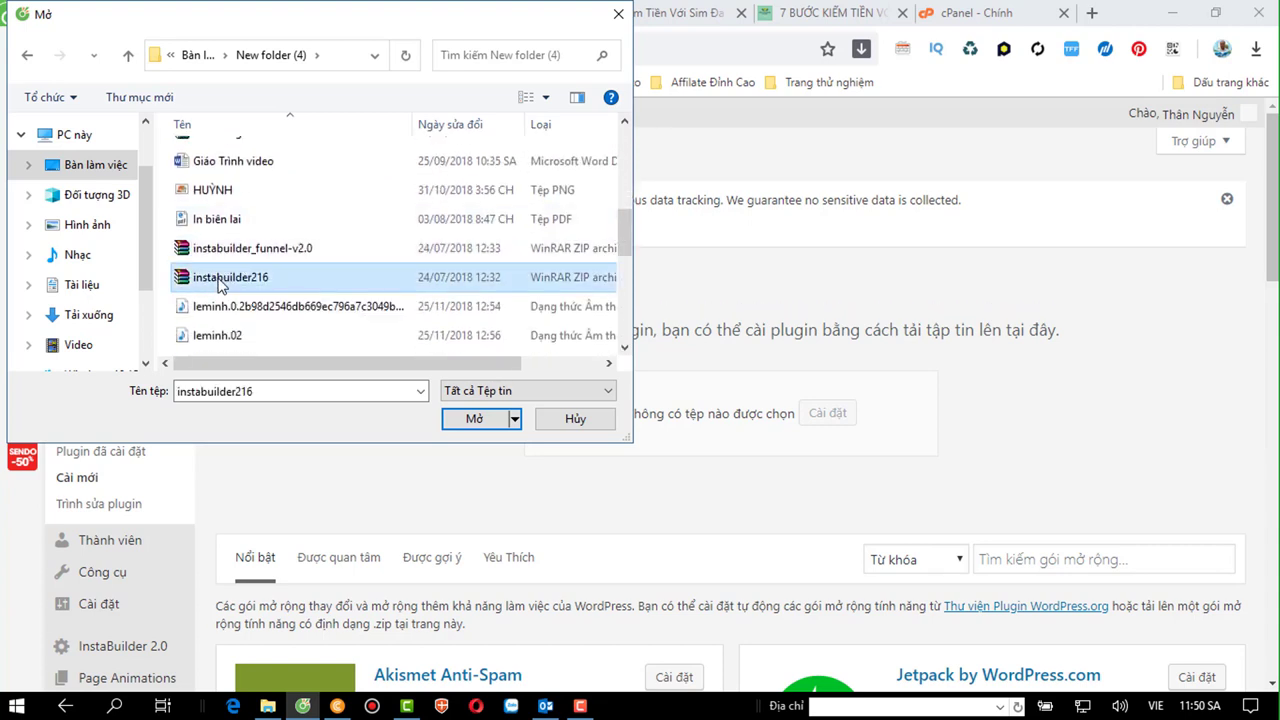
click(475, 420)
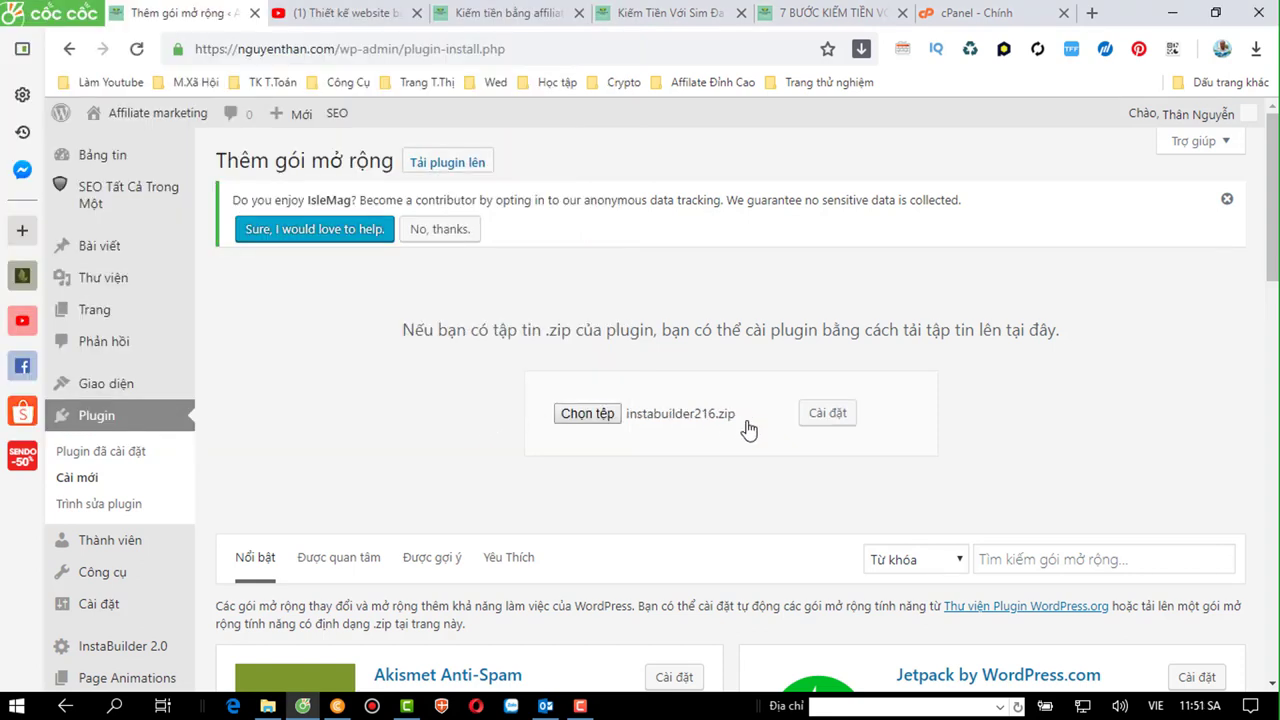
Install instabuilder216.zip, retrying until its upload starts, then choose another file to upload
click(828, 414)
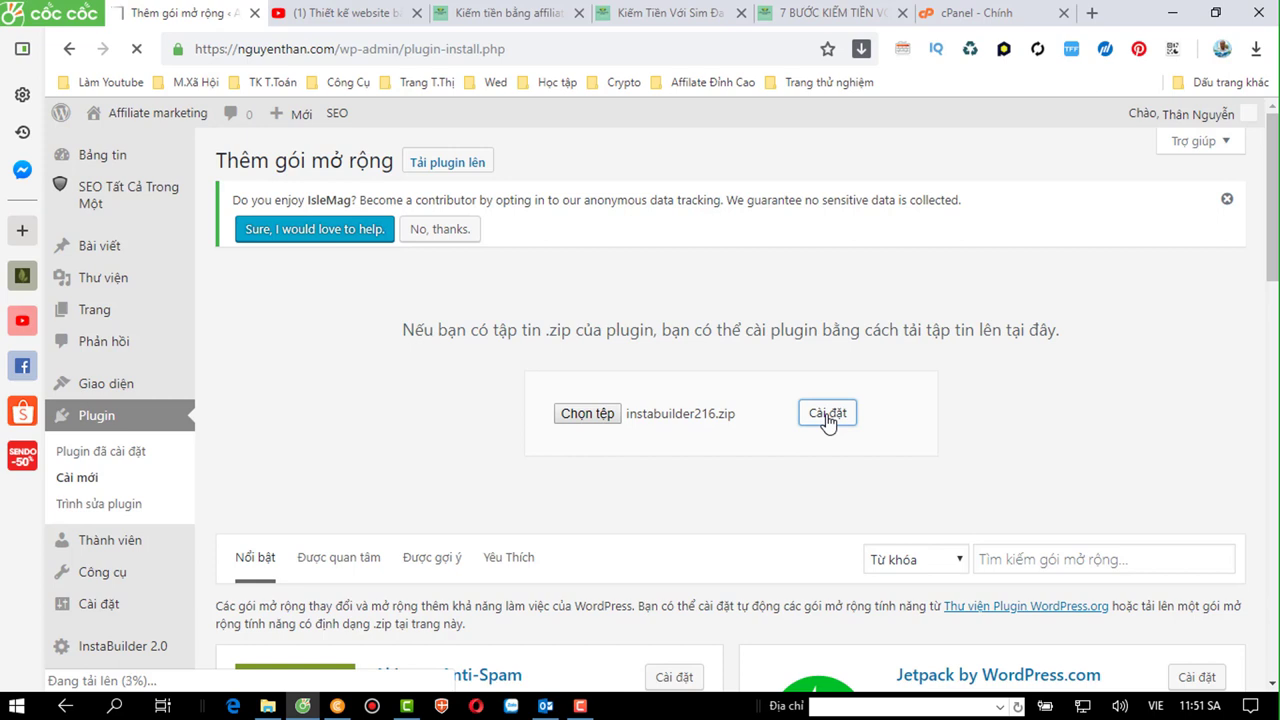
click(827, 419)
click(831, 419)
scroll(810, 420, down, 3)
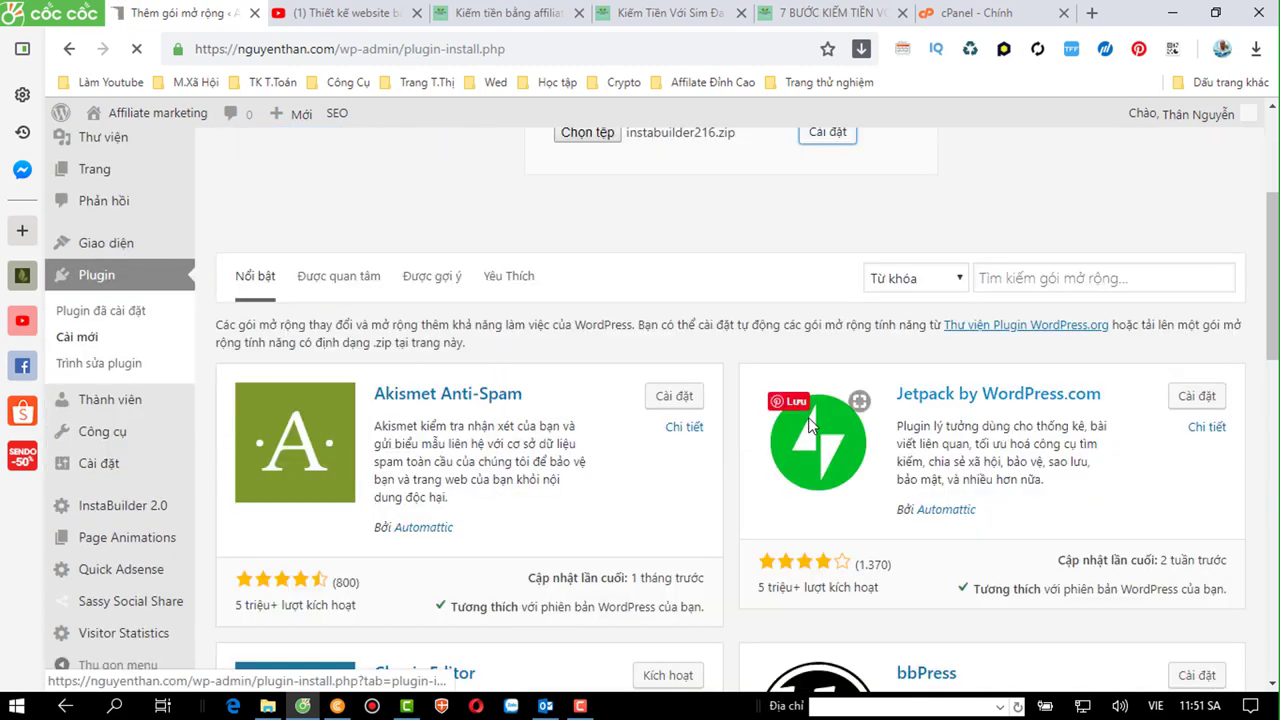
scroll(810, 425, up, 3)
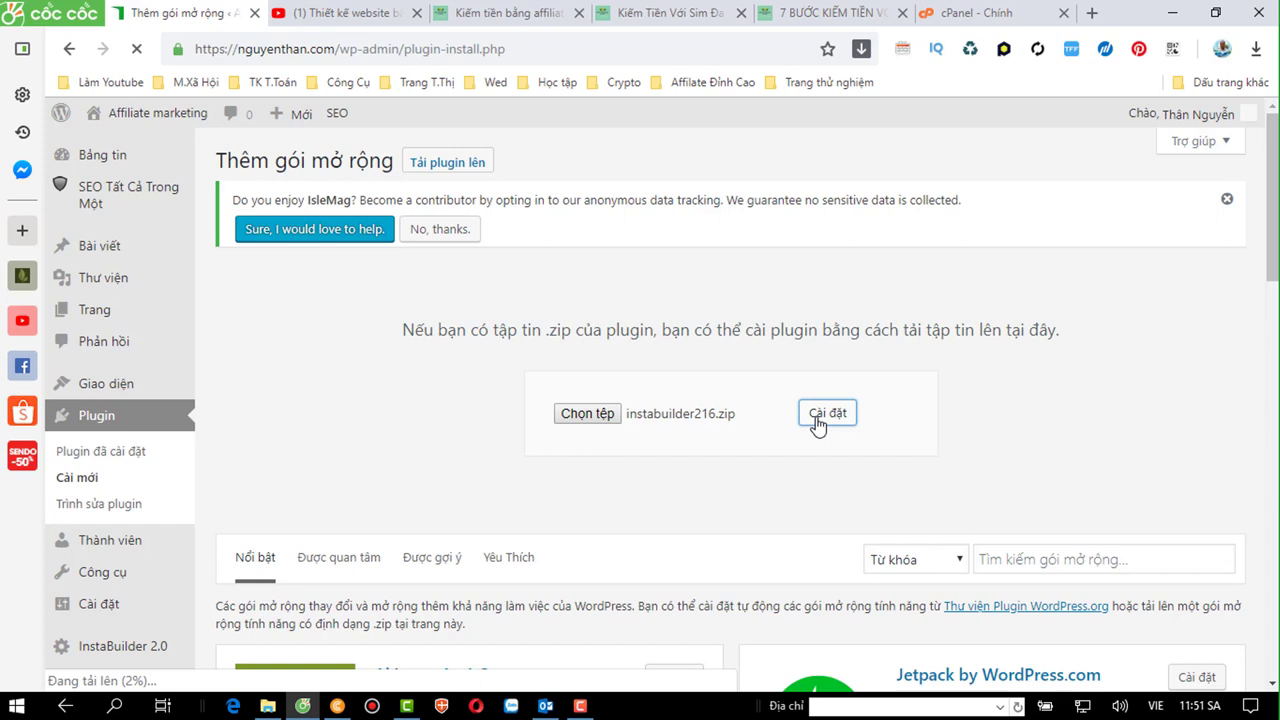
click(830, 420)
click(590, 416)
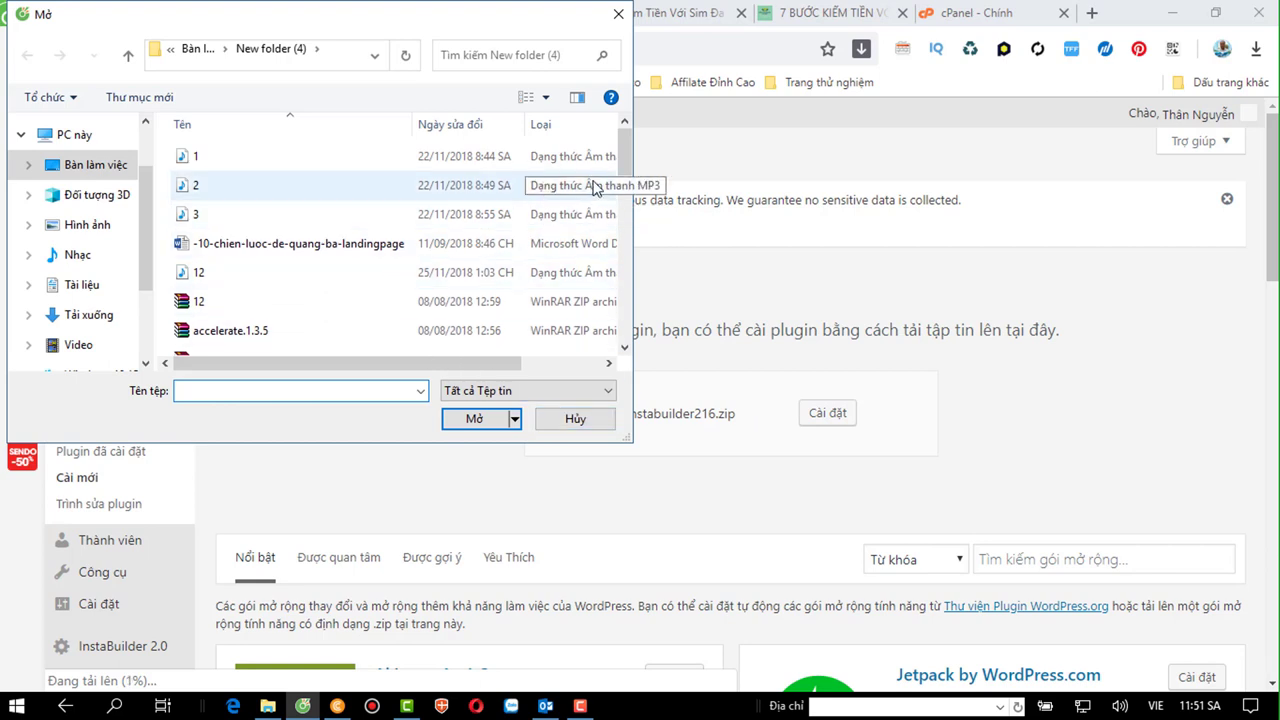
Select instabuilder_funnel-v2.0.zip from New folder (4) and start installing it
drag(624, 149, 630, 242)
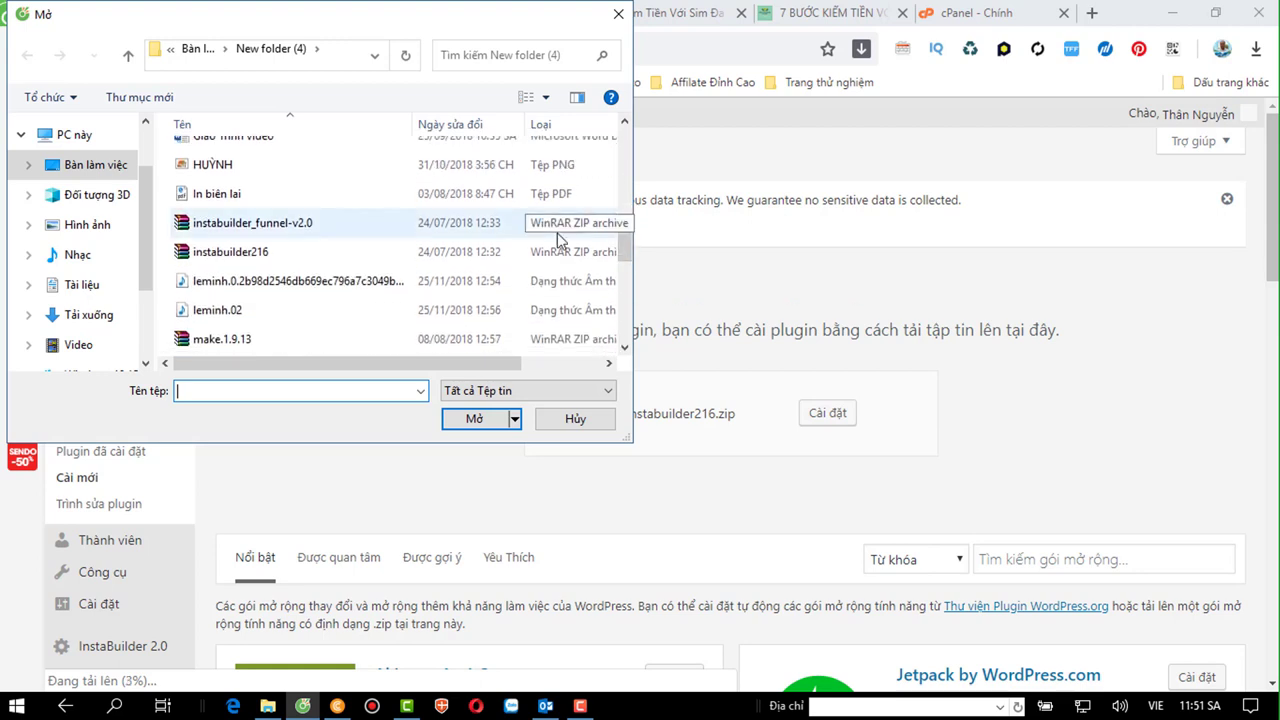
click(268, 227)
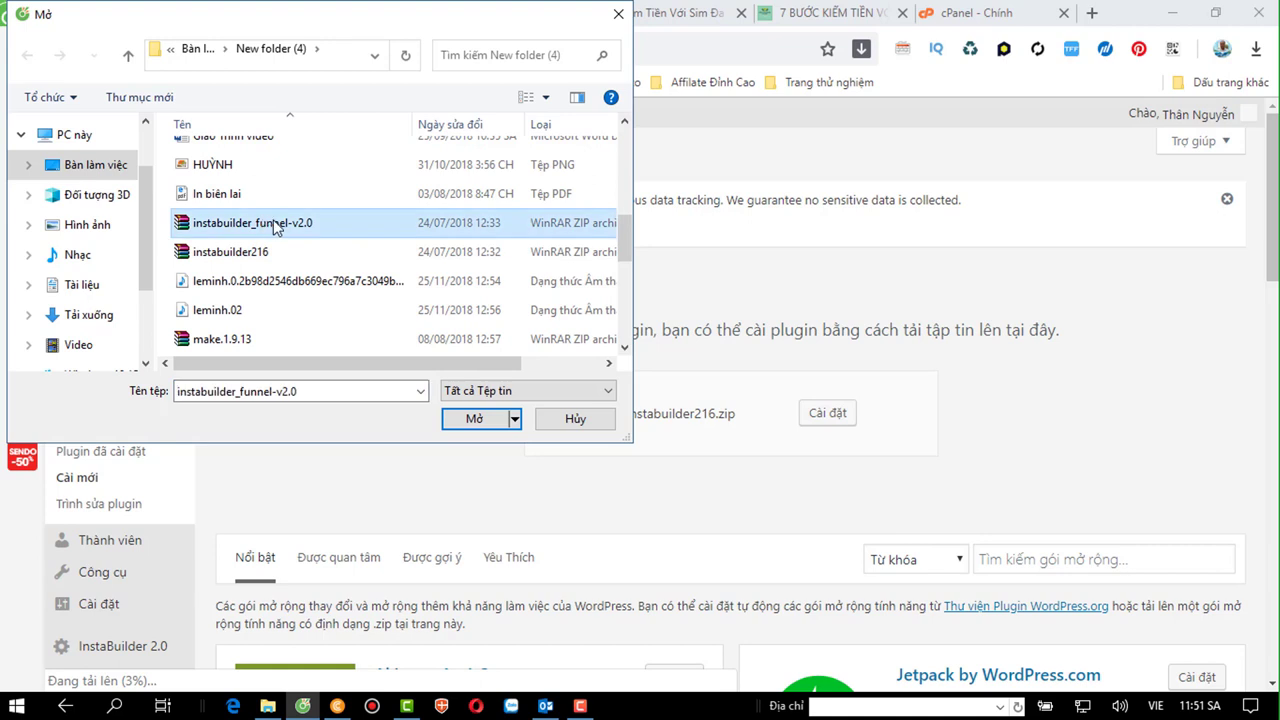
scroll(397, 236, down, 2)
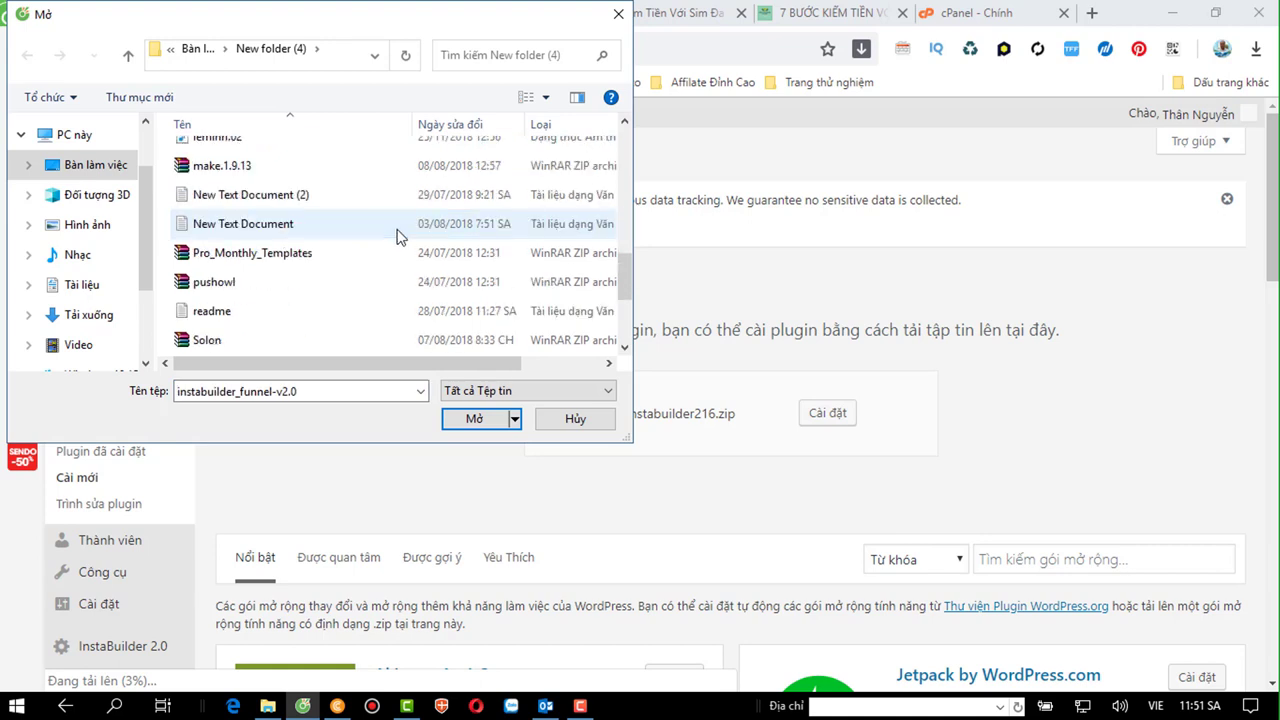
scroll(397, 236, down, 1)
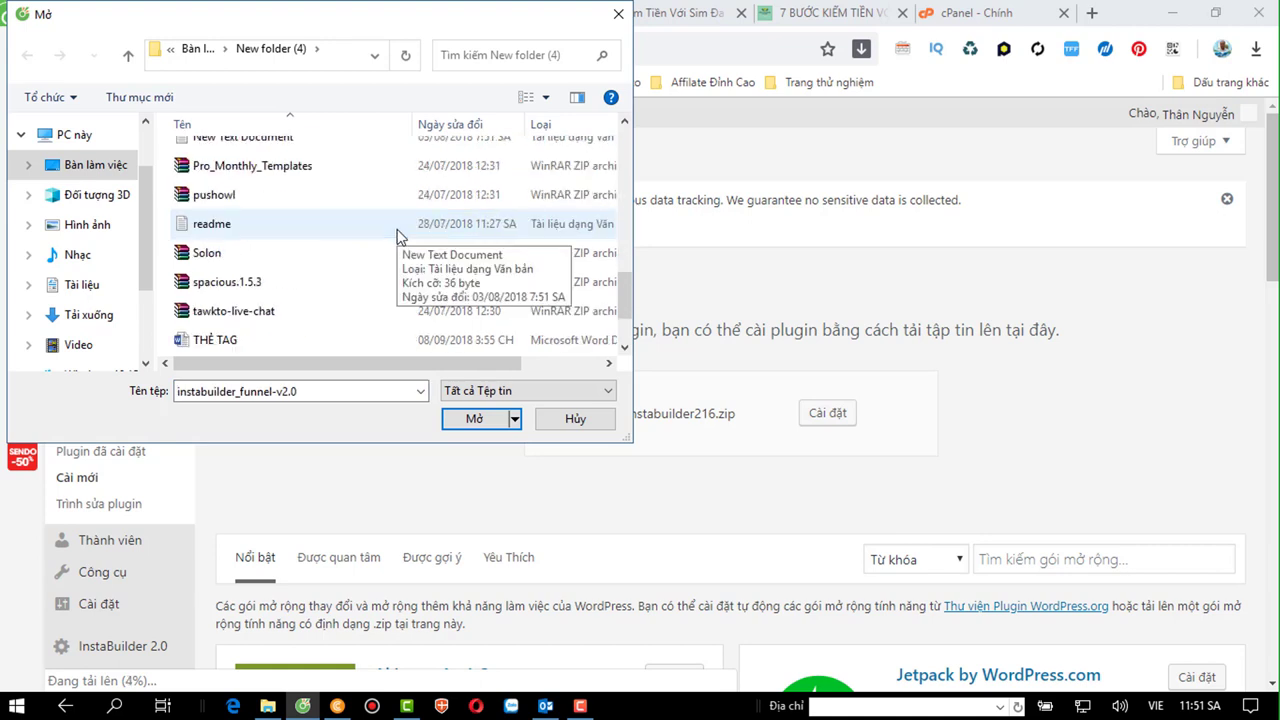
scroll(397, 236, down, 1)
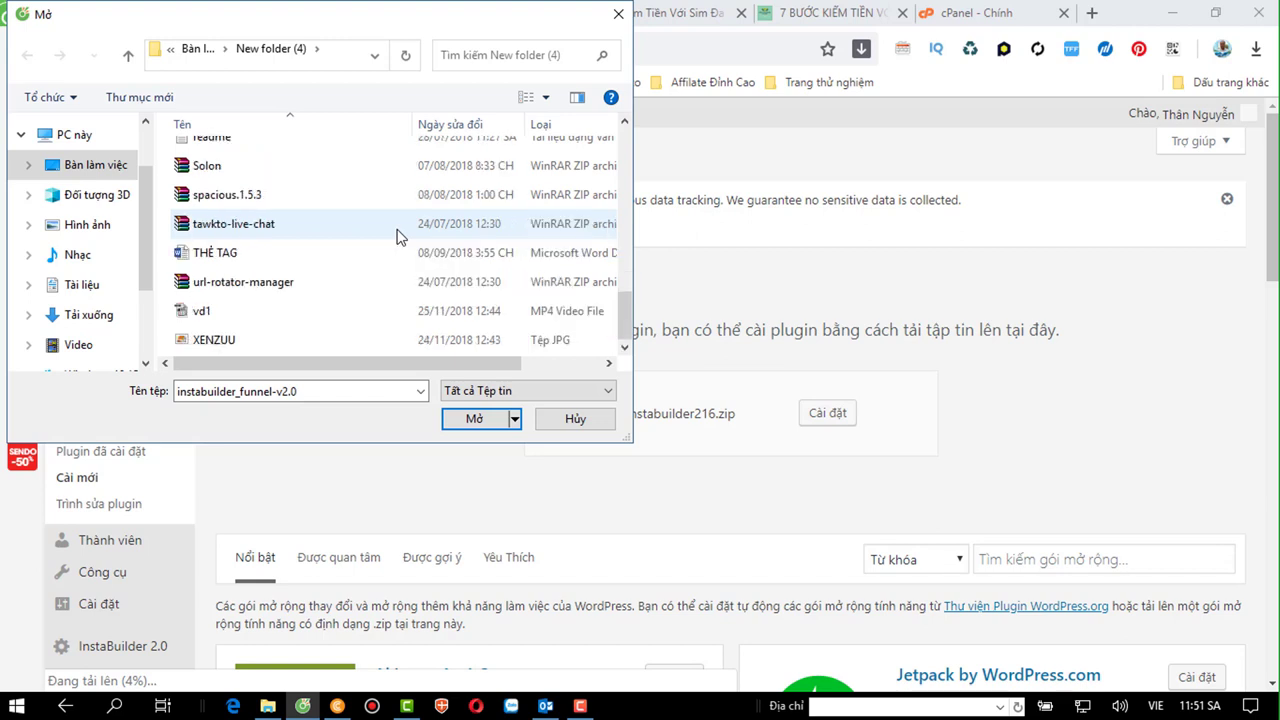
scroll(397, 236, up, 4)
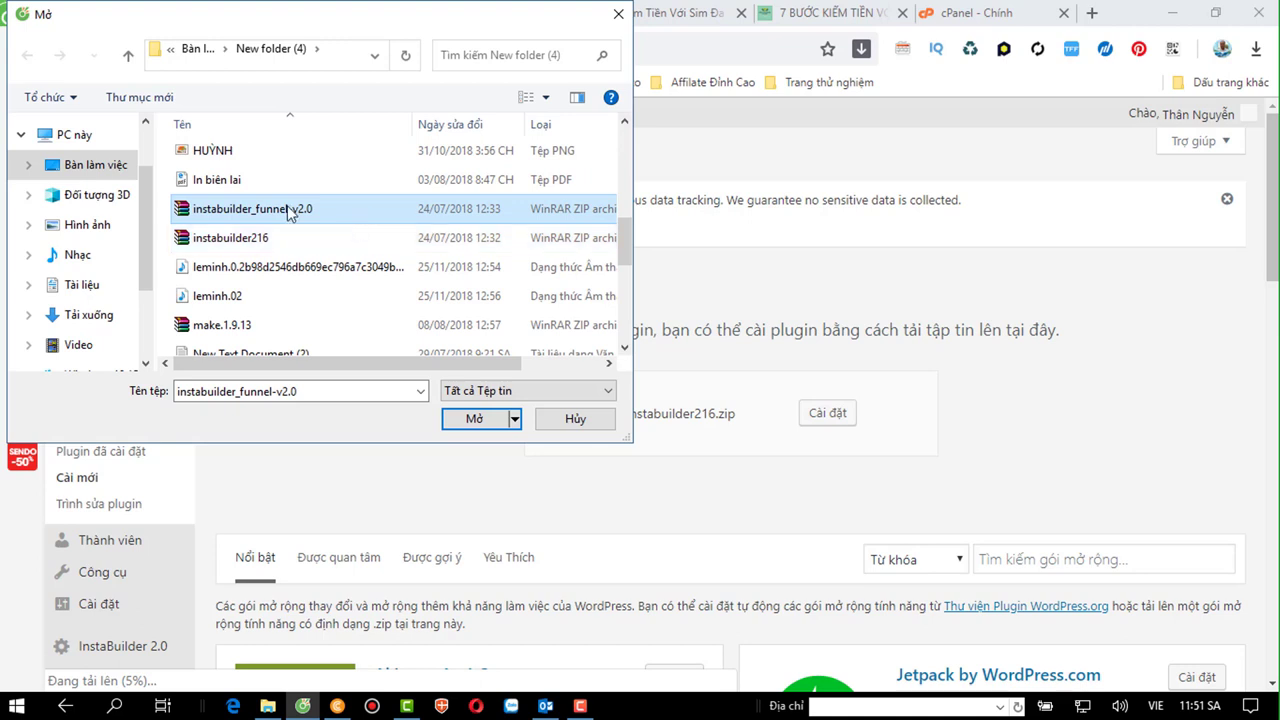
click(470, 418)
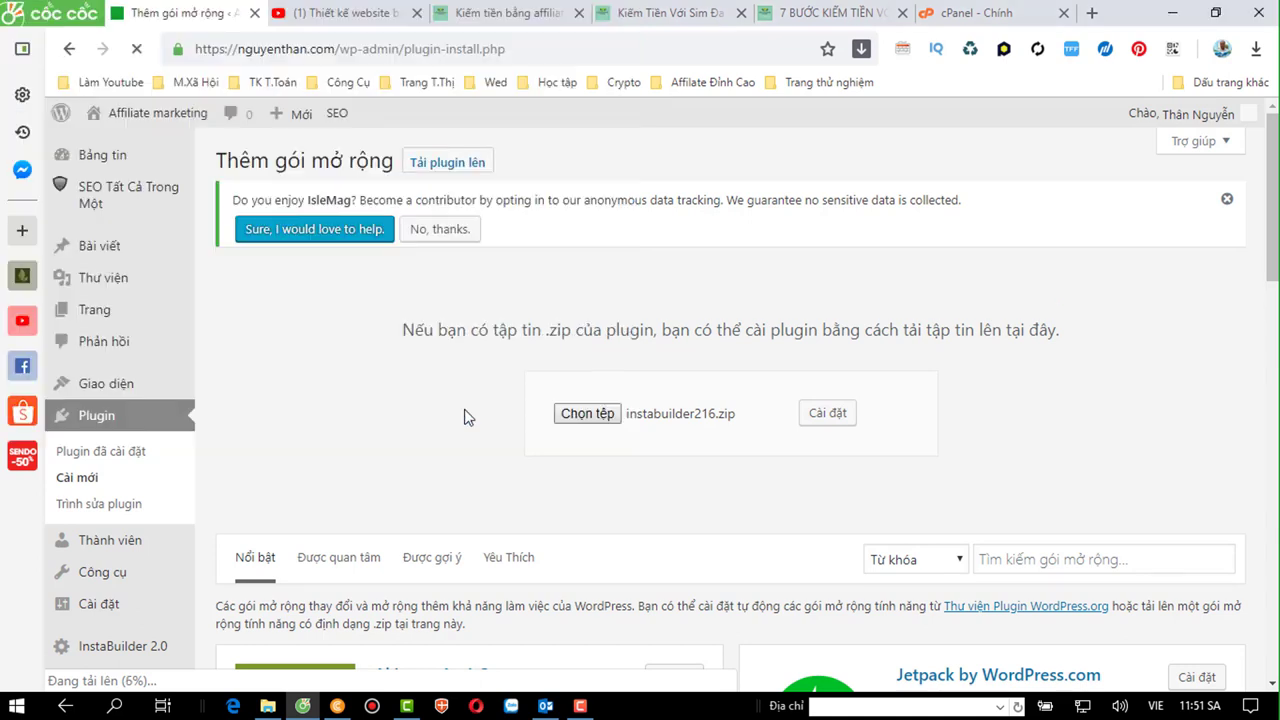
click(825, 418)
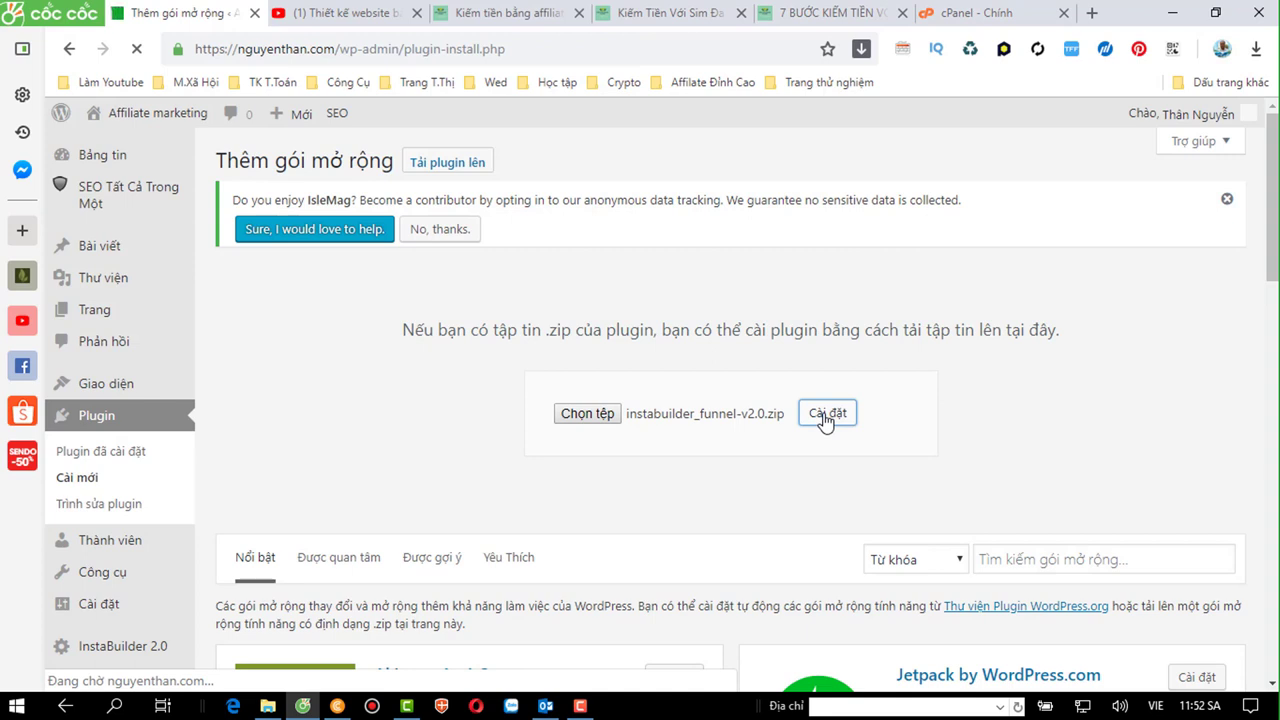
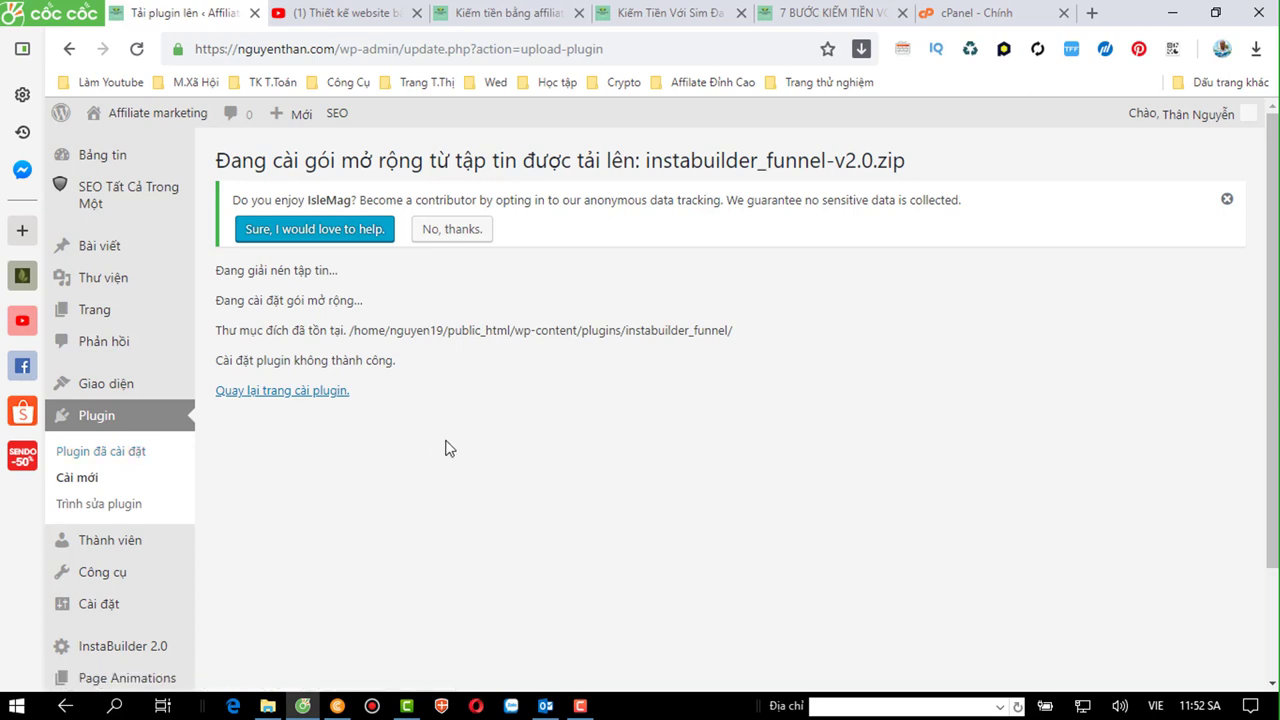
Confirm InstaBuilder 2.0 is active under Installed Plugins, then open its dashboard (15 published pages)
click(86, 452)
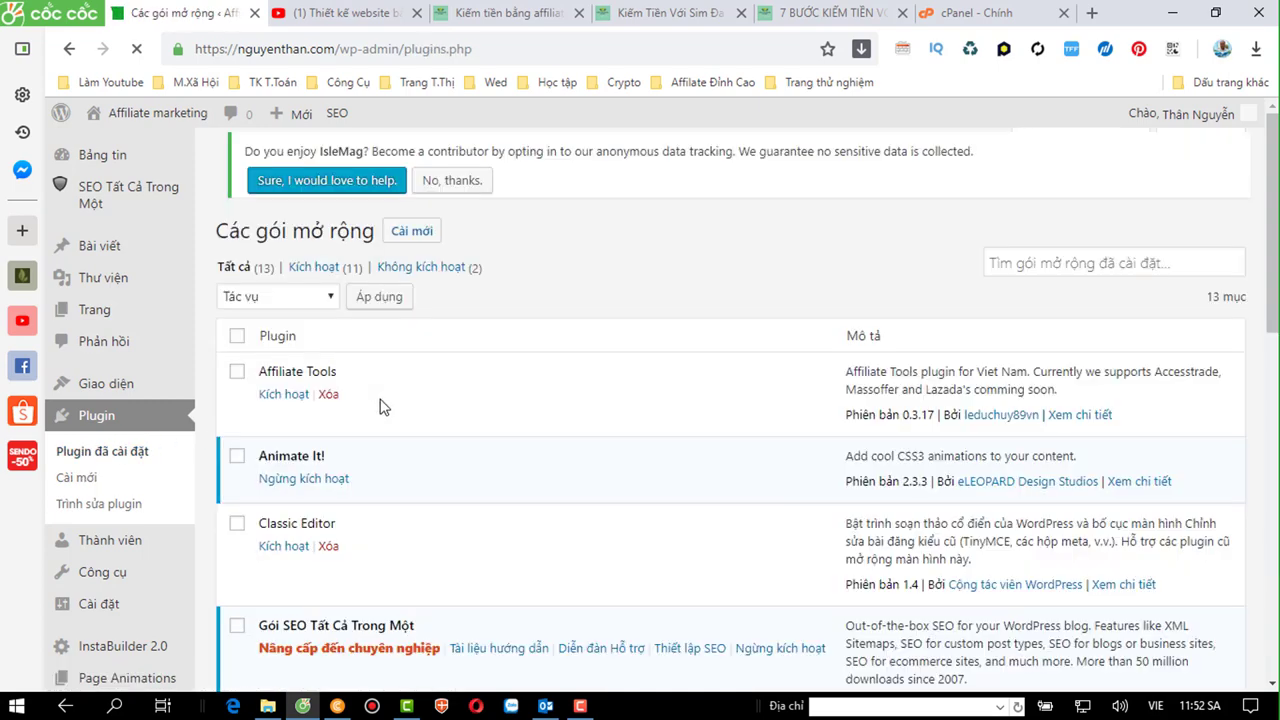
scroll(408, 414, down, 3)
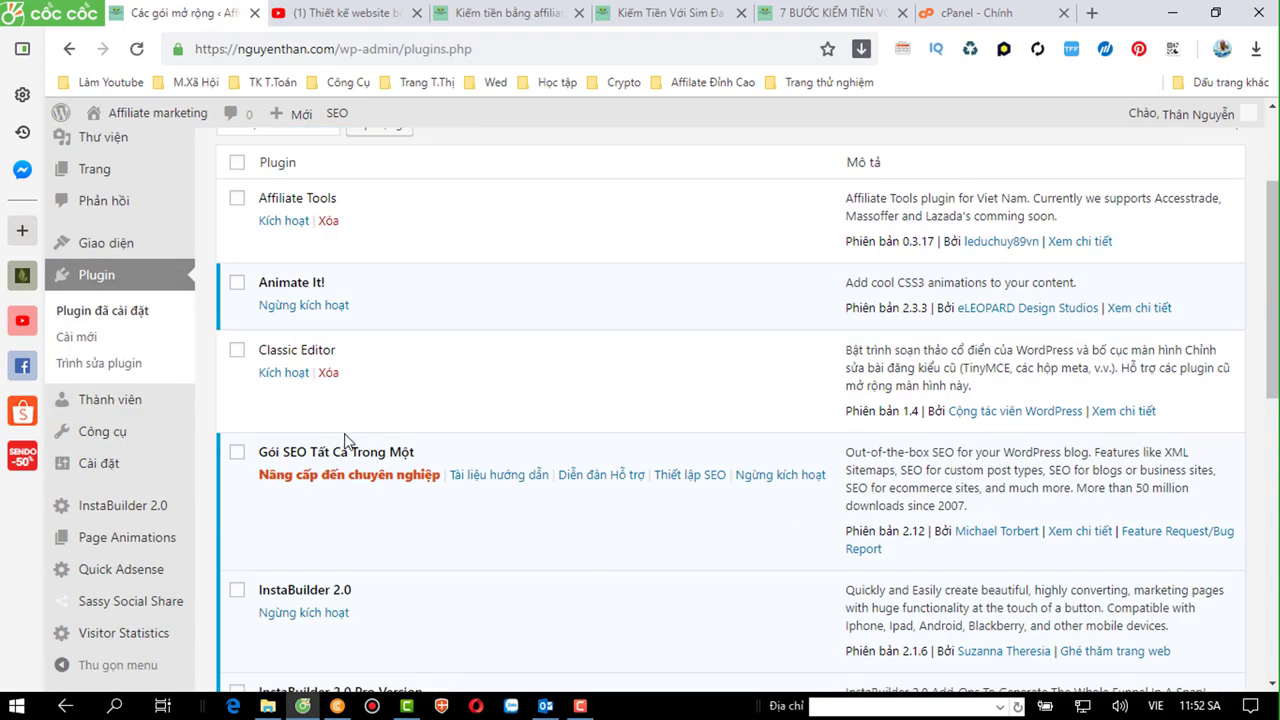
scroll(340, 442, down, 1)
scroll(340, 443, down, 1)
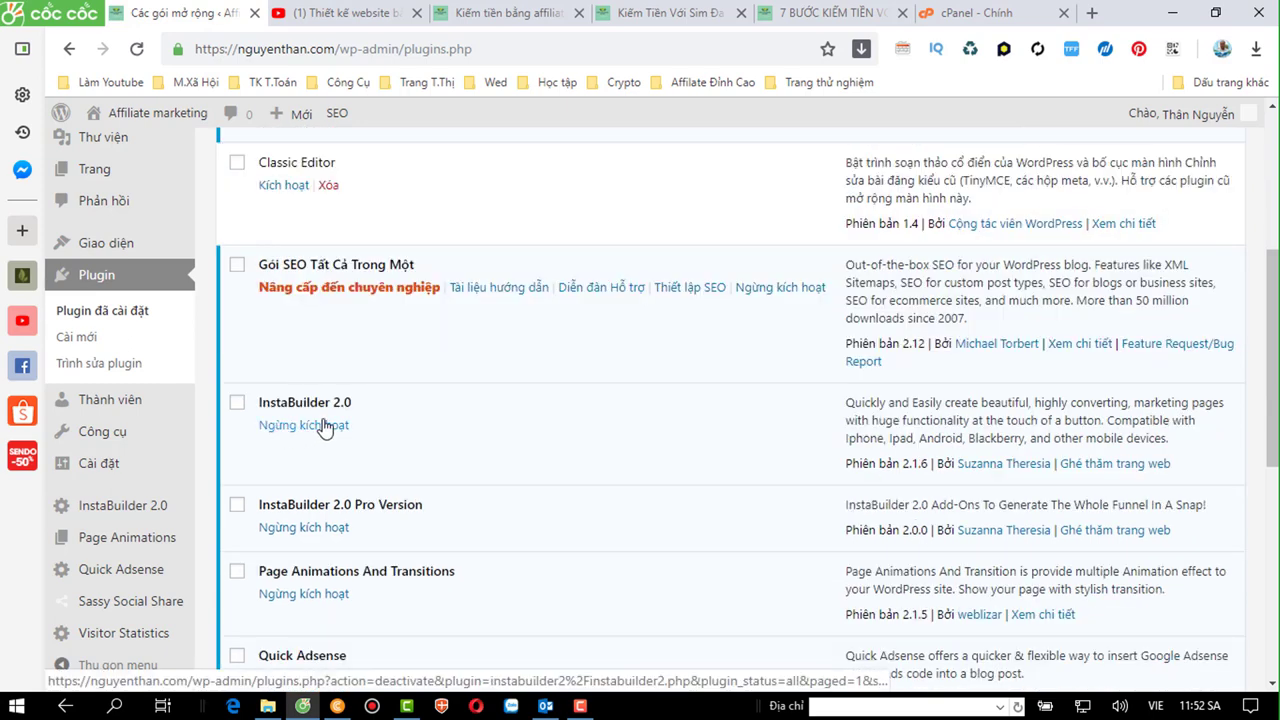
scroll(298, 432, down, 1)
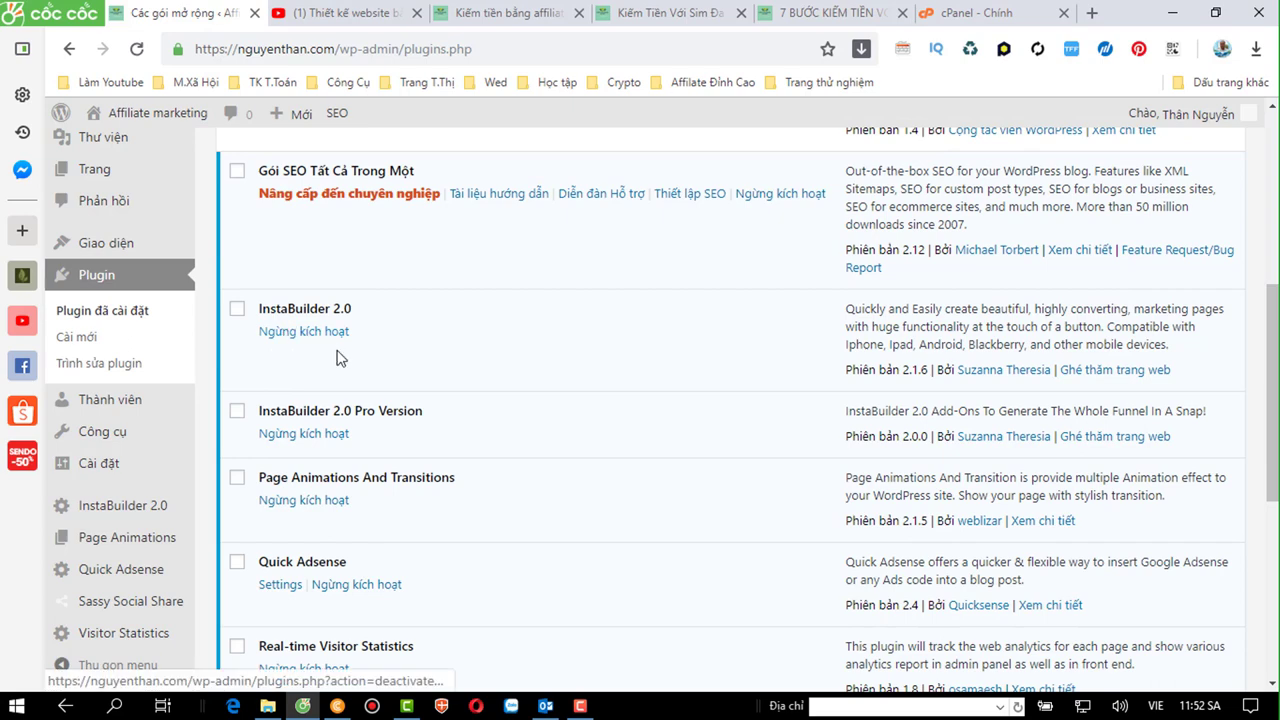
scroll(338, 358, down, 1)
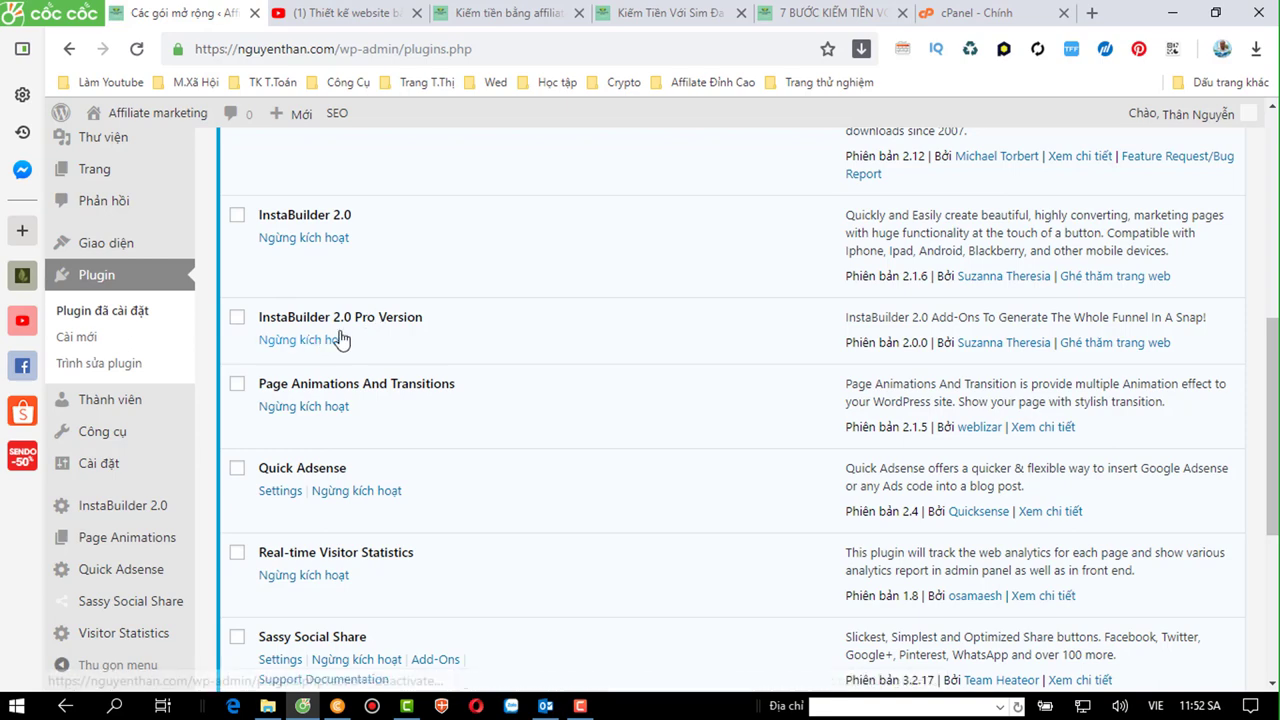
scroll(340, 340, down, 1)
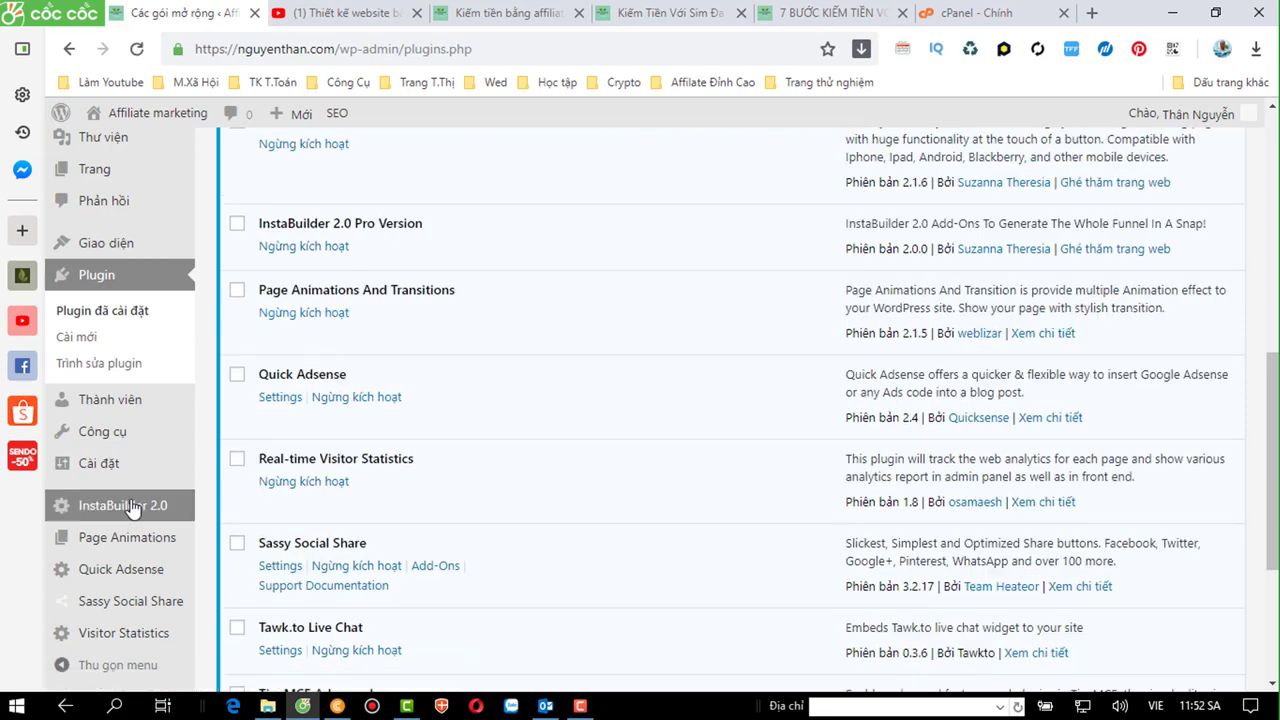
mouse_move(135, 508)
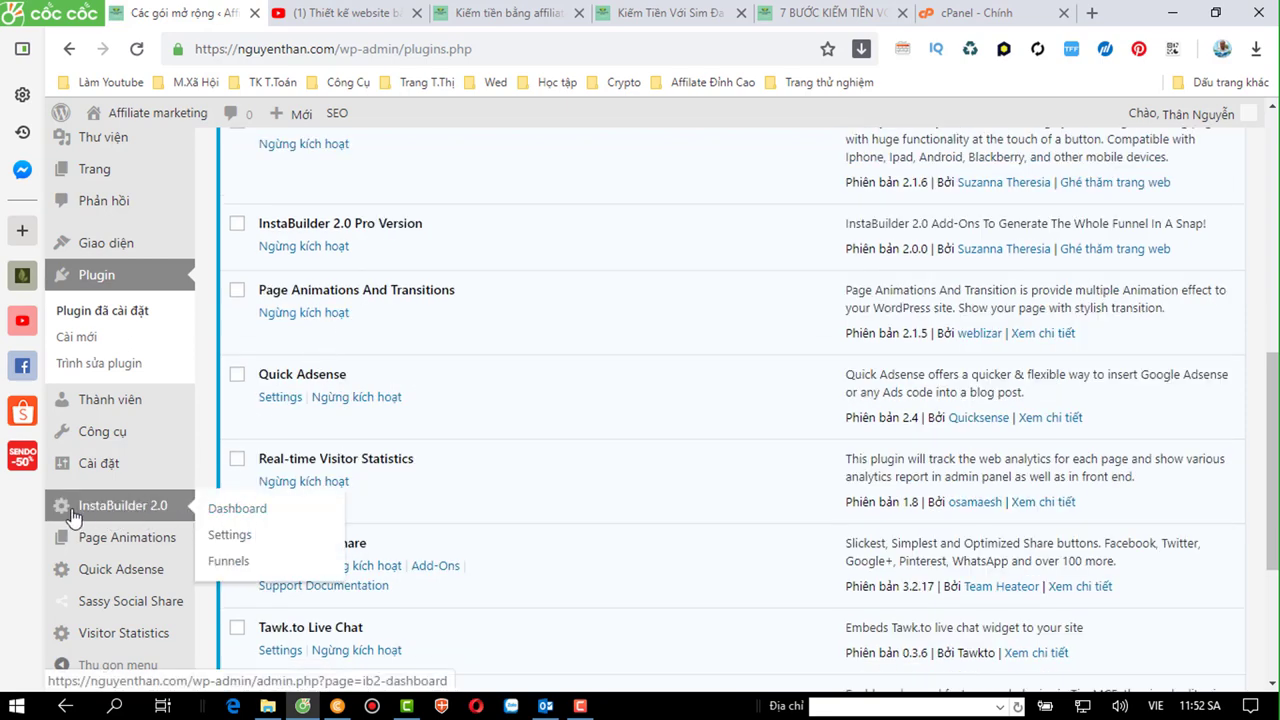
click(240, 514)
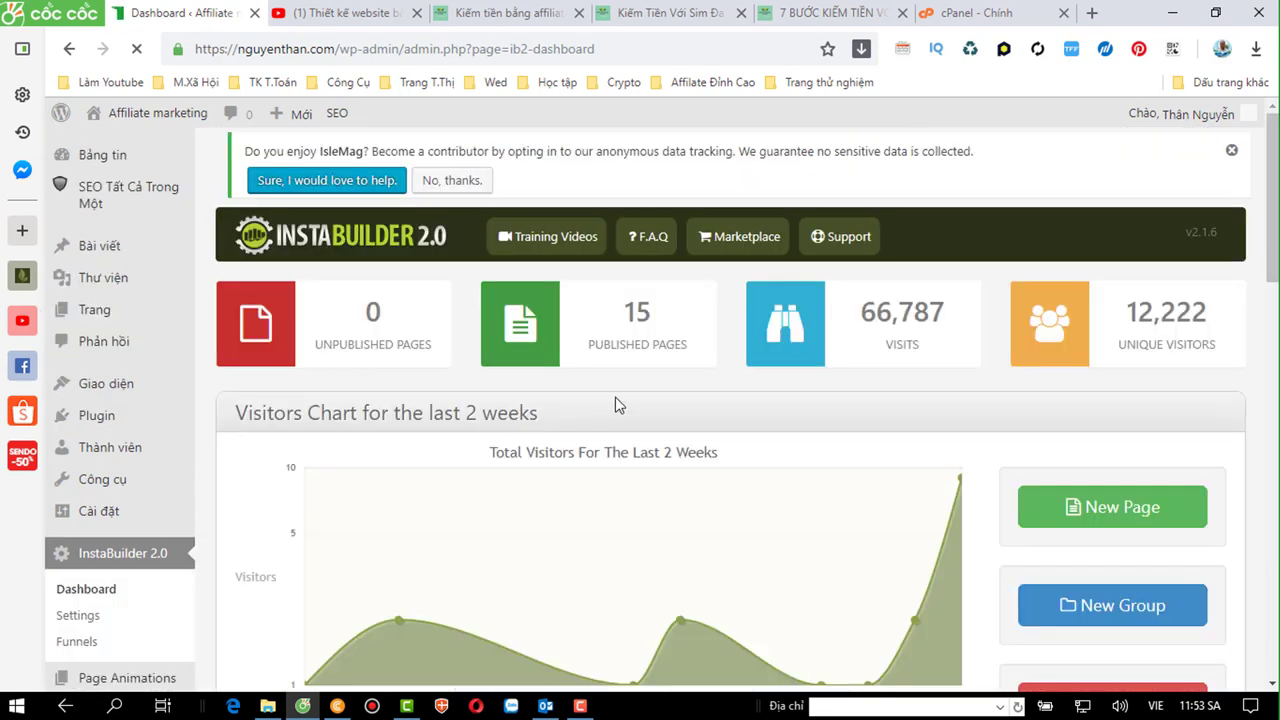
Start a new page from the InstaBuilder dashboard
scroll(843, 383, down, 1)
scroll(820, 368, up, 1)
scroll(820, 368, down, 1)
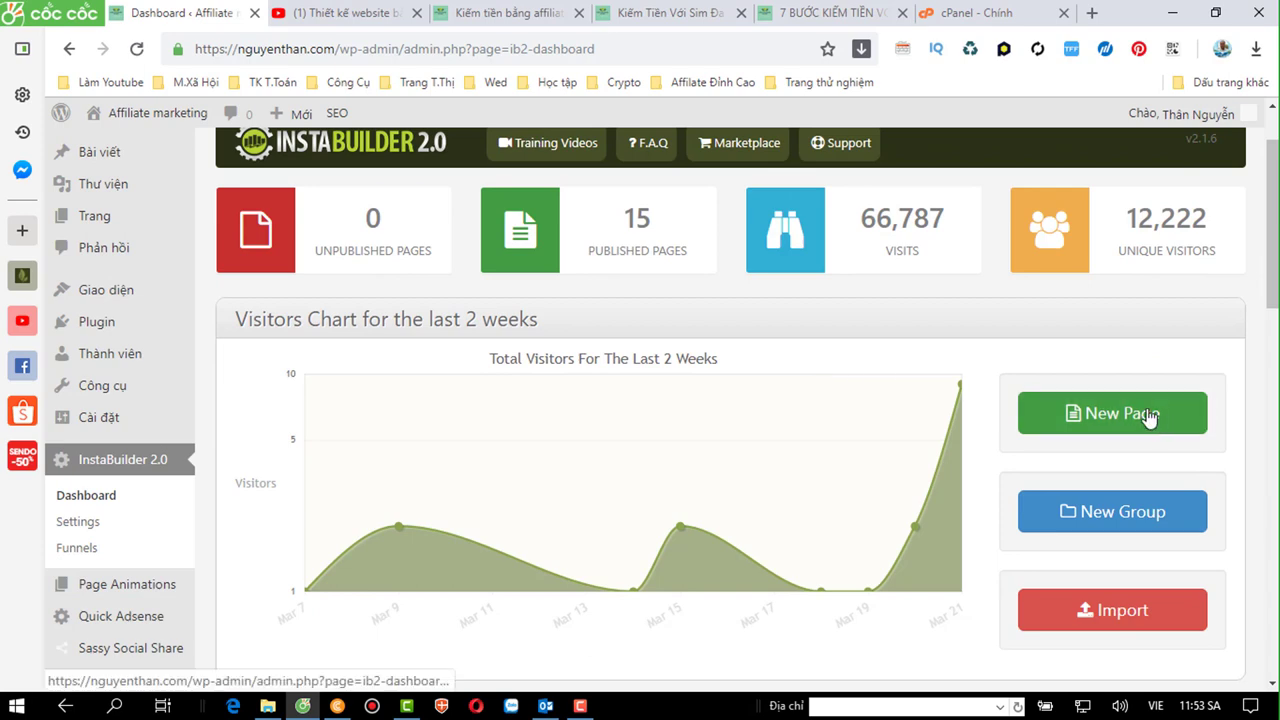
click(1113, 427)
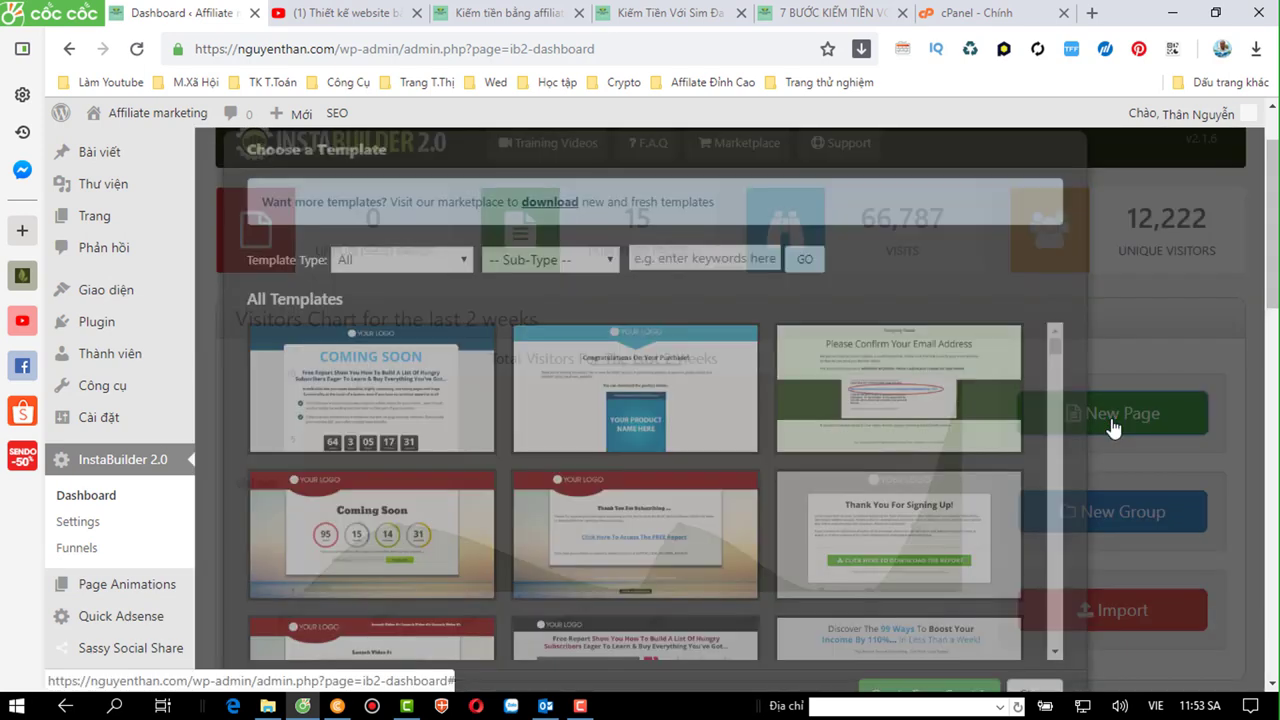
Browse the Choose a Template gallery, briefly checking the MOMO article tab
mouse_move(409, 430)
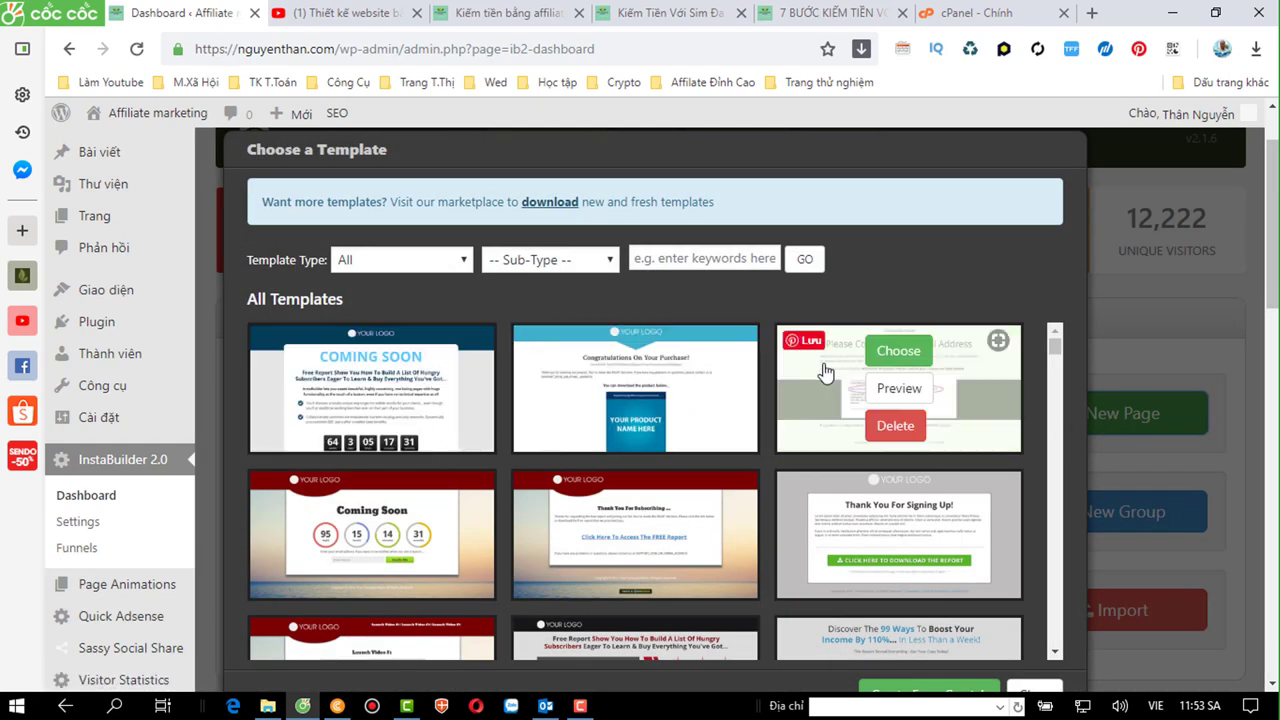
scroll(848, 386, down, 3)
scroll(846, 385, down, 2)
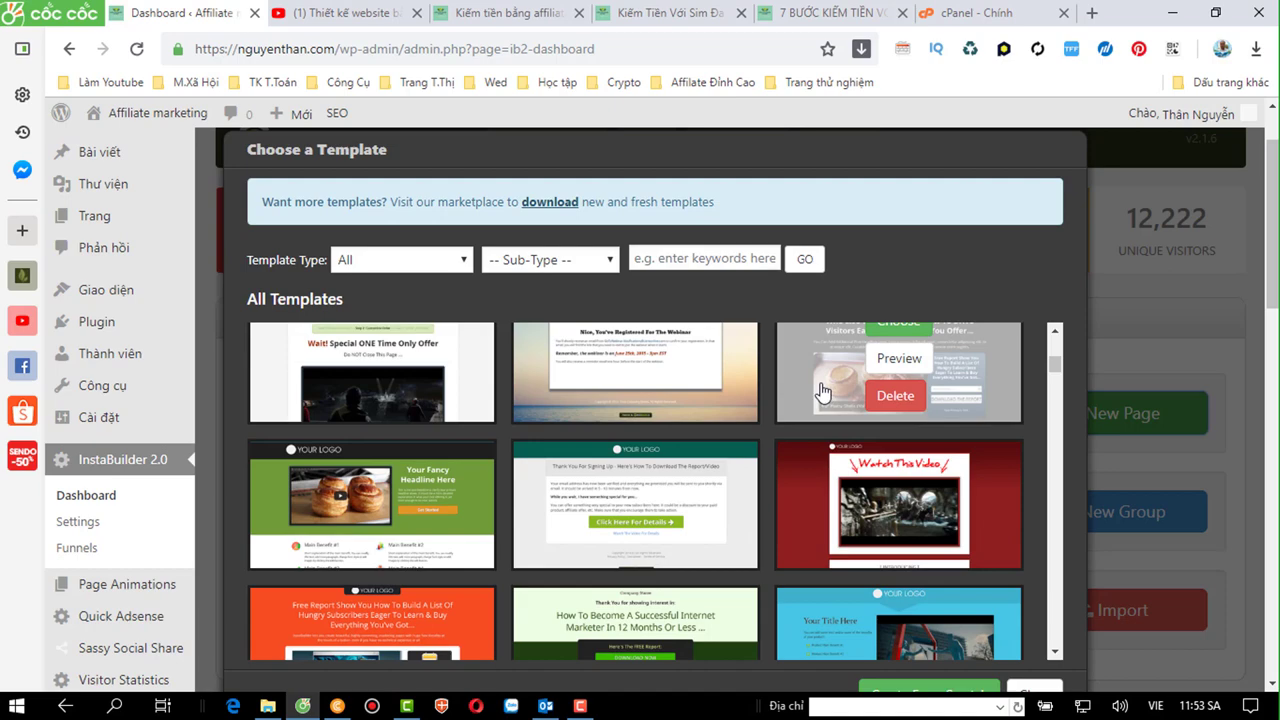
scroll(820, 390, down, 3)
scroll(830, 395, down, 3)
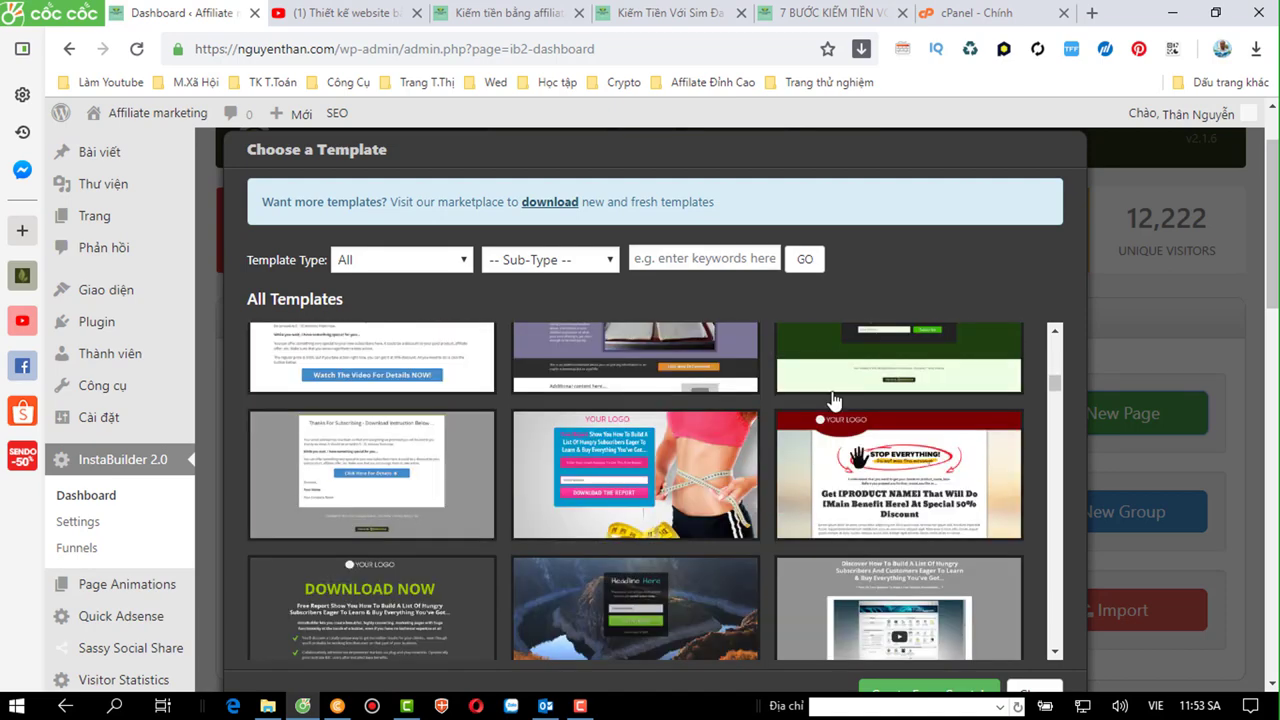
scroll(833, 400, down, 3)
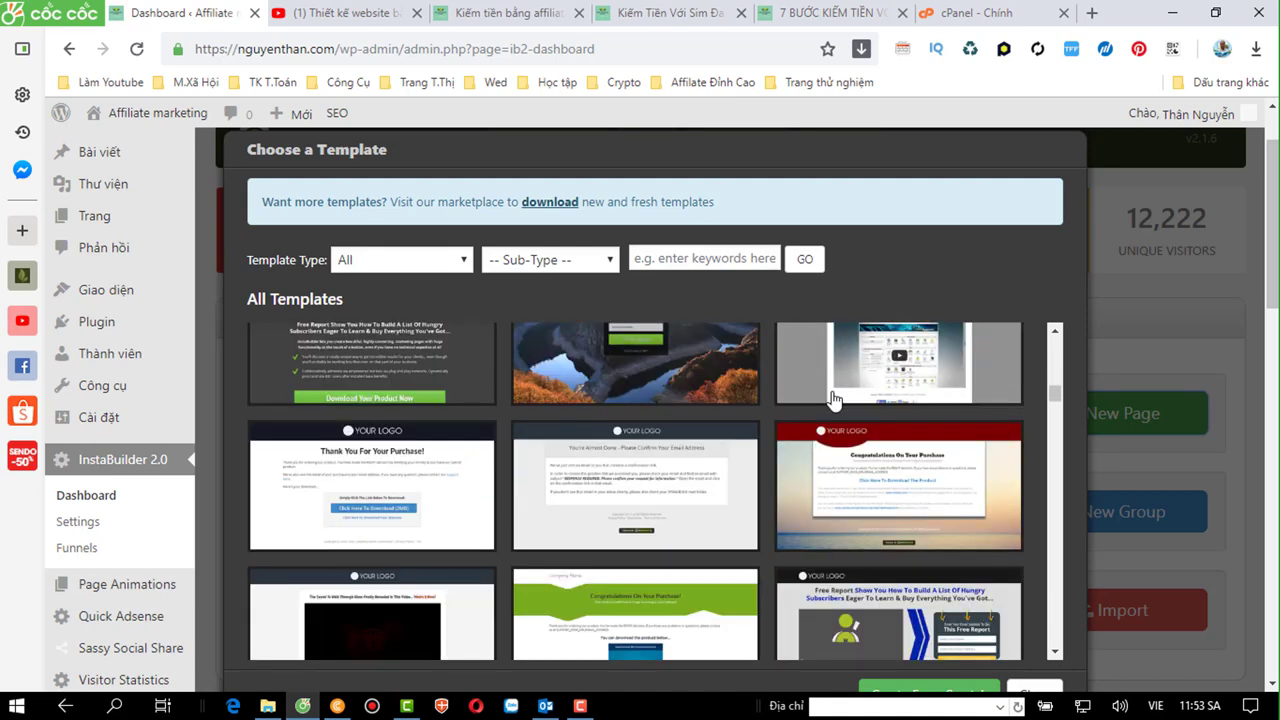
click(842, 12)
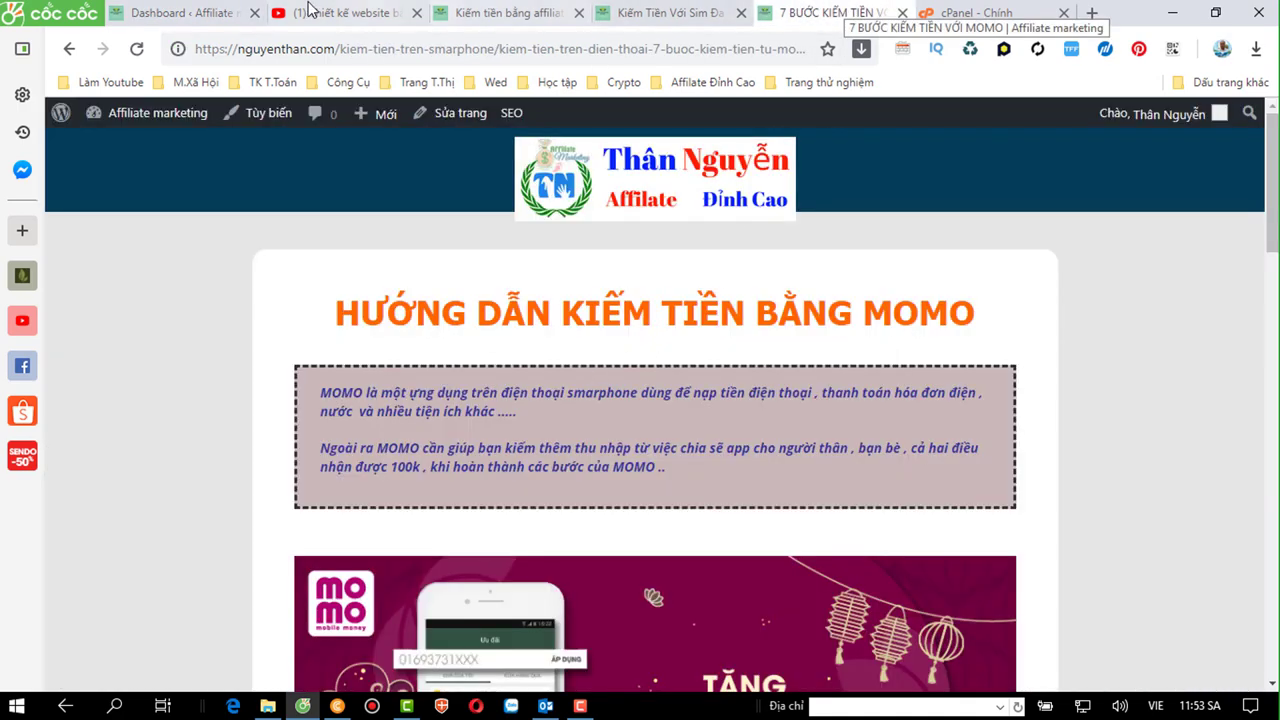
click(180, 12)
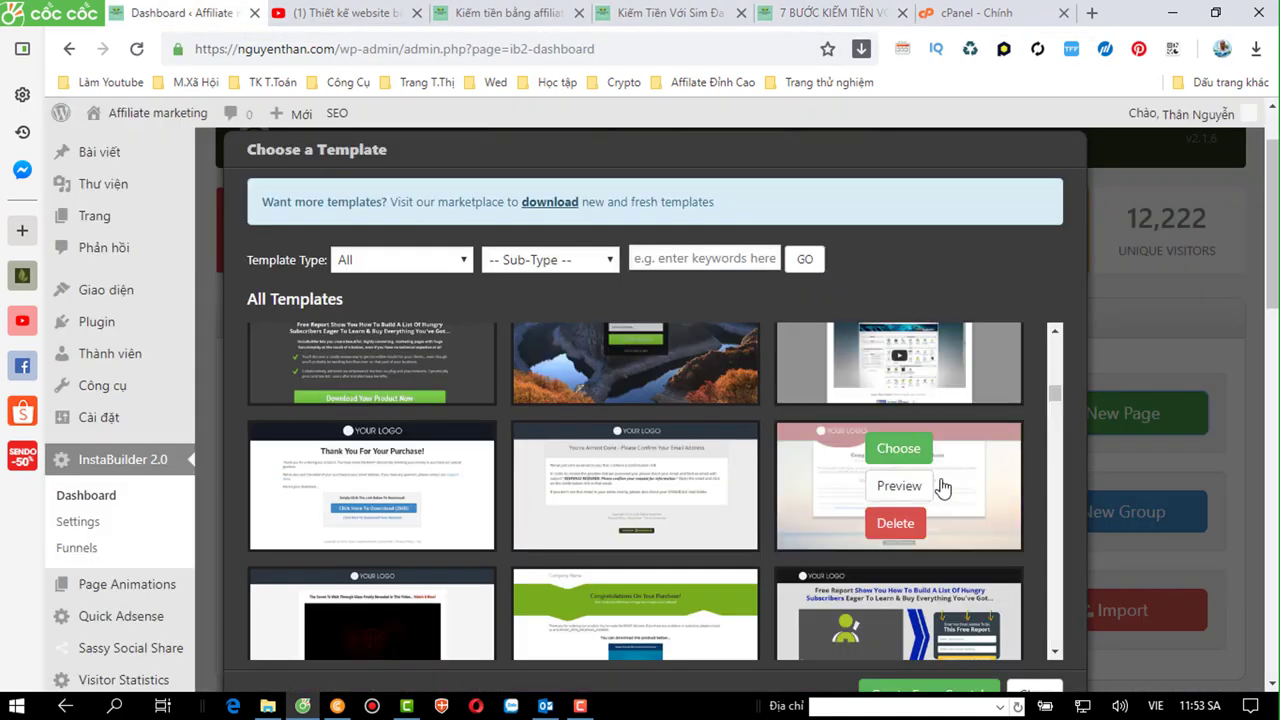
scroll(935, 488, down, 2)
scroll(932, 490, down, 3)
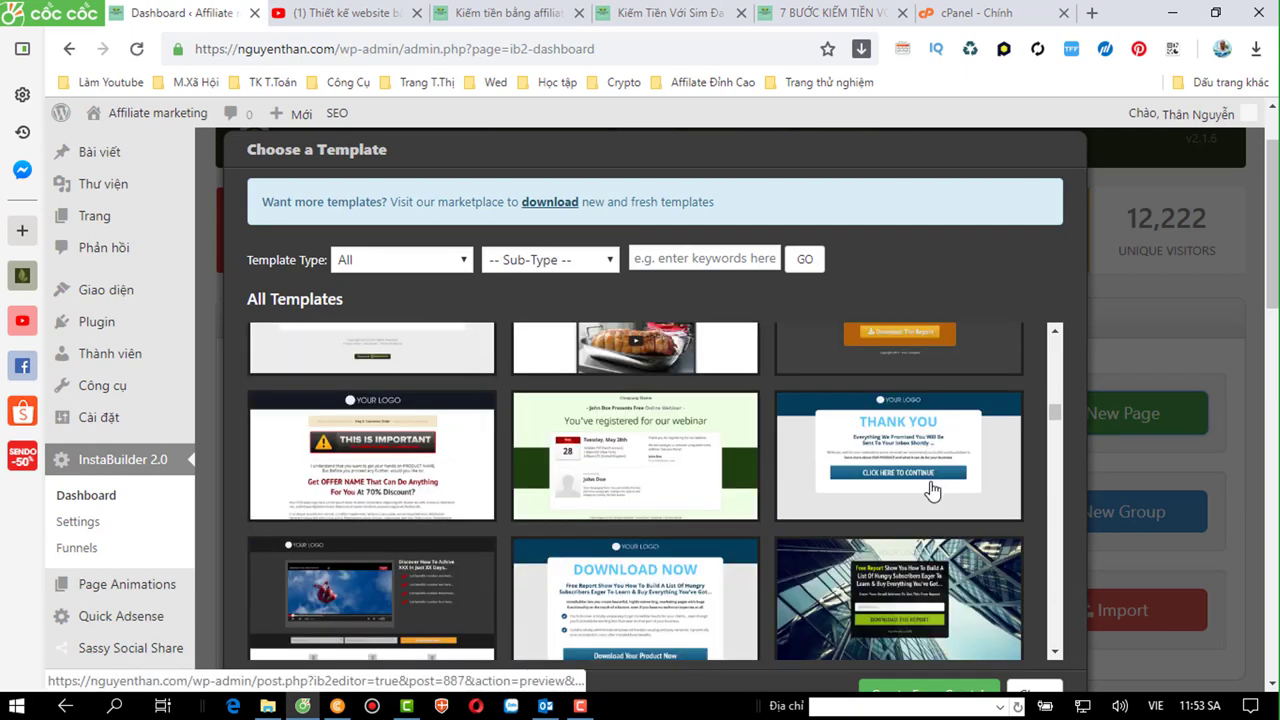
scroll(889, 417, down, 3)
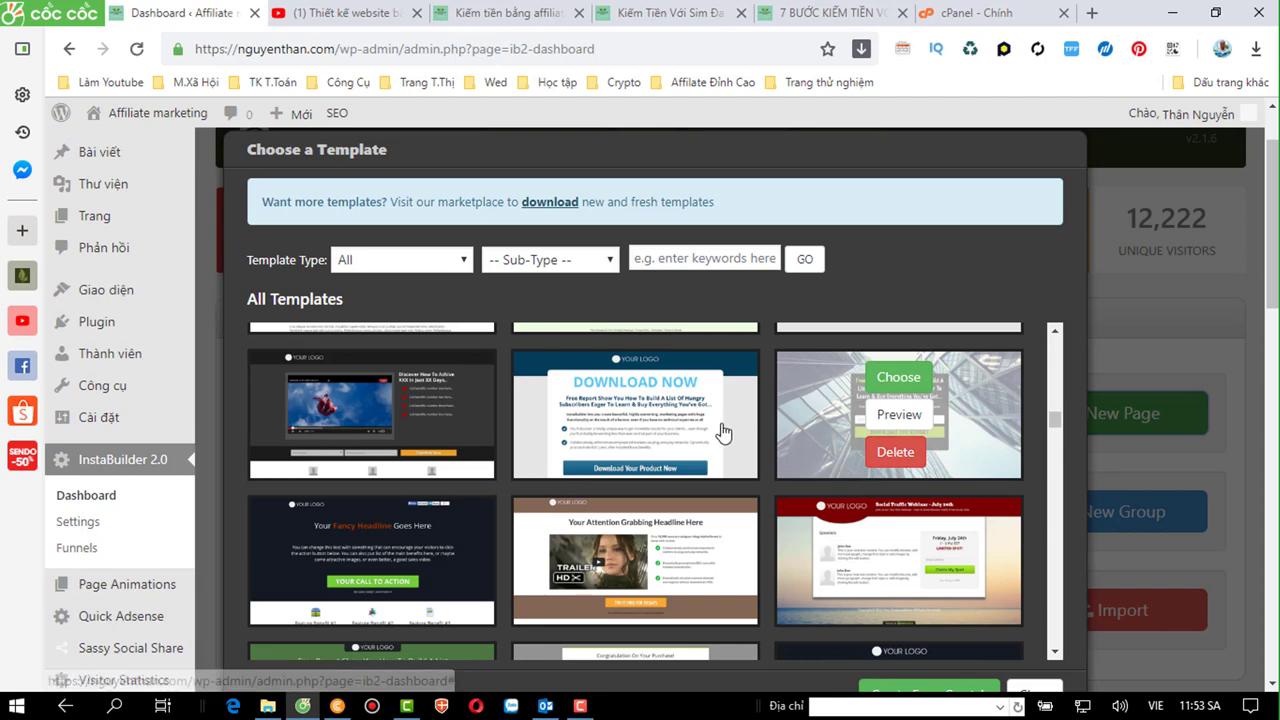
click(658, 410)
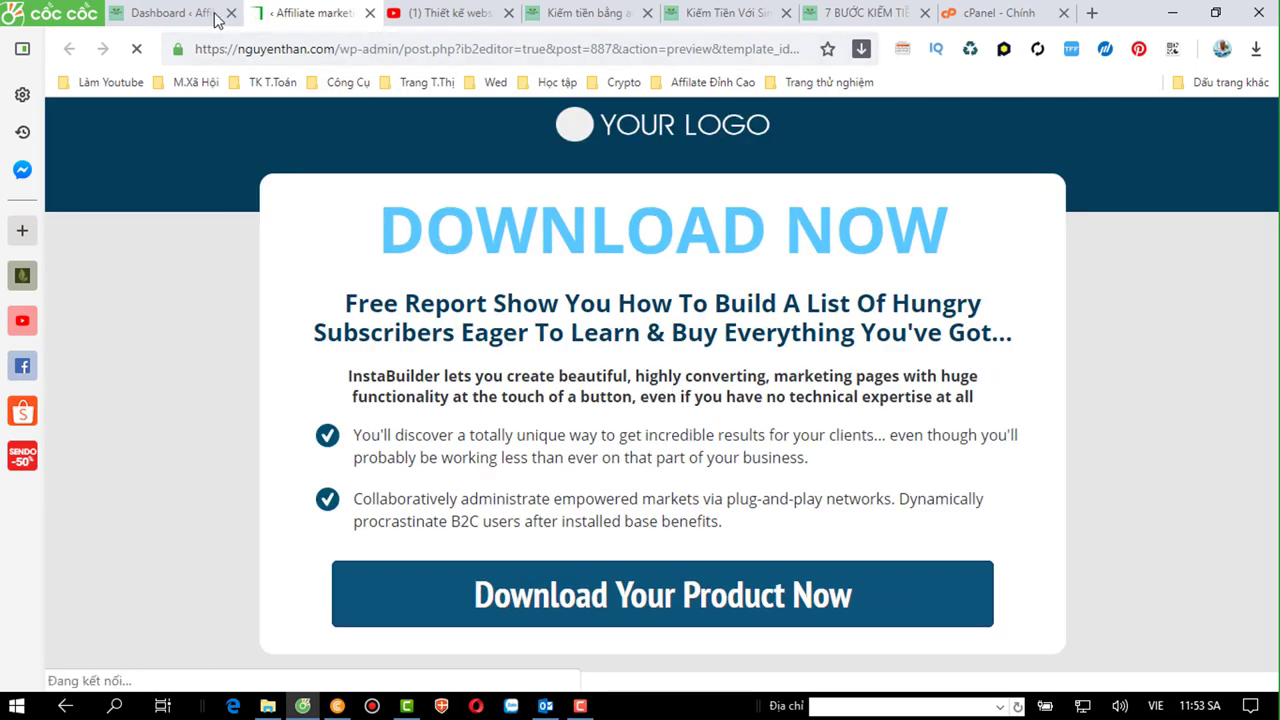
click(145, 13)
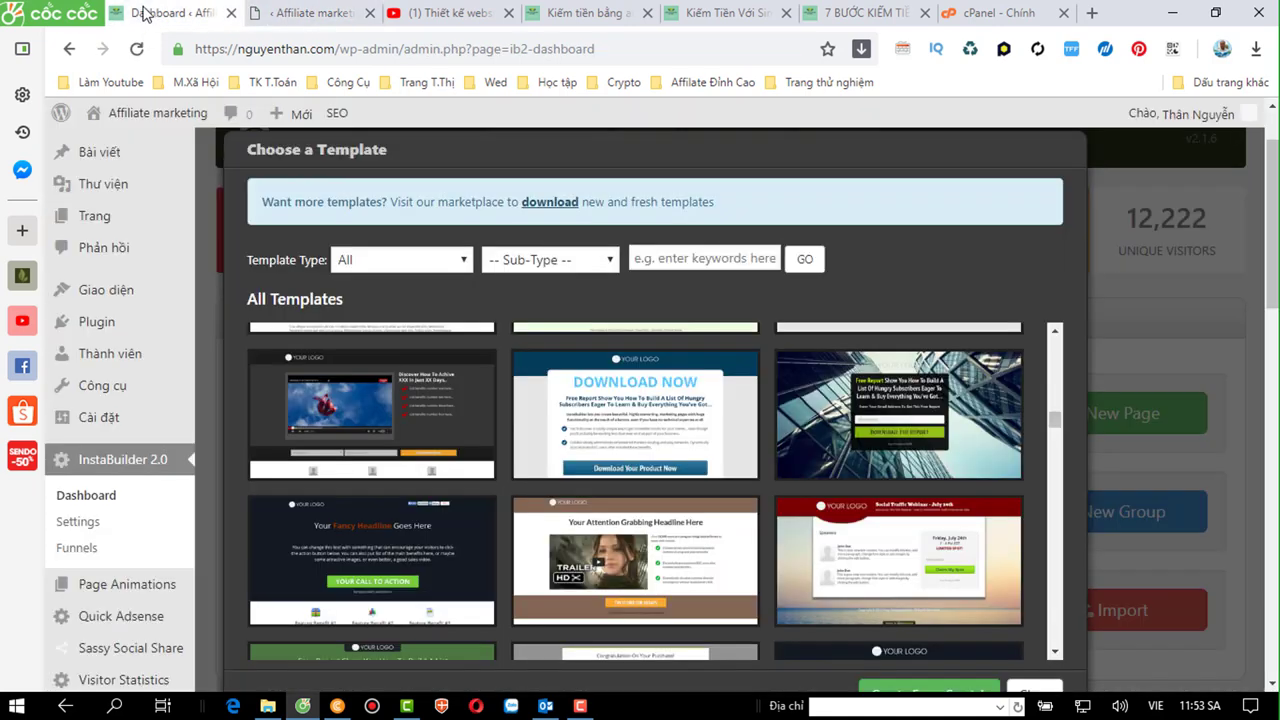
click(369, 14)
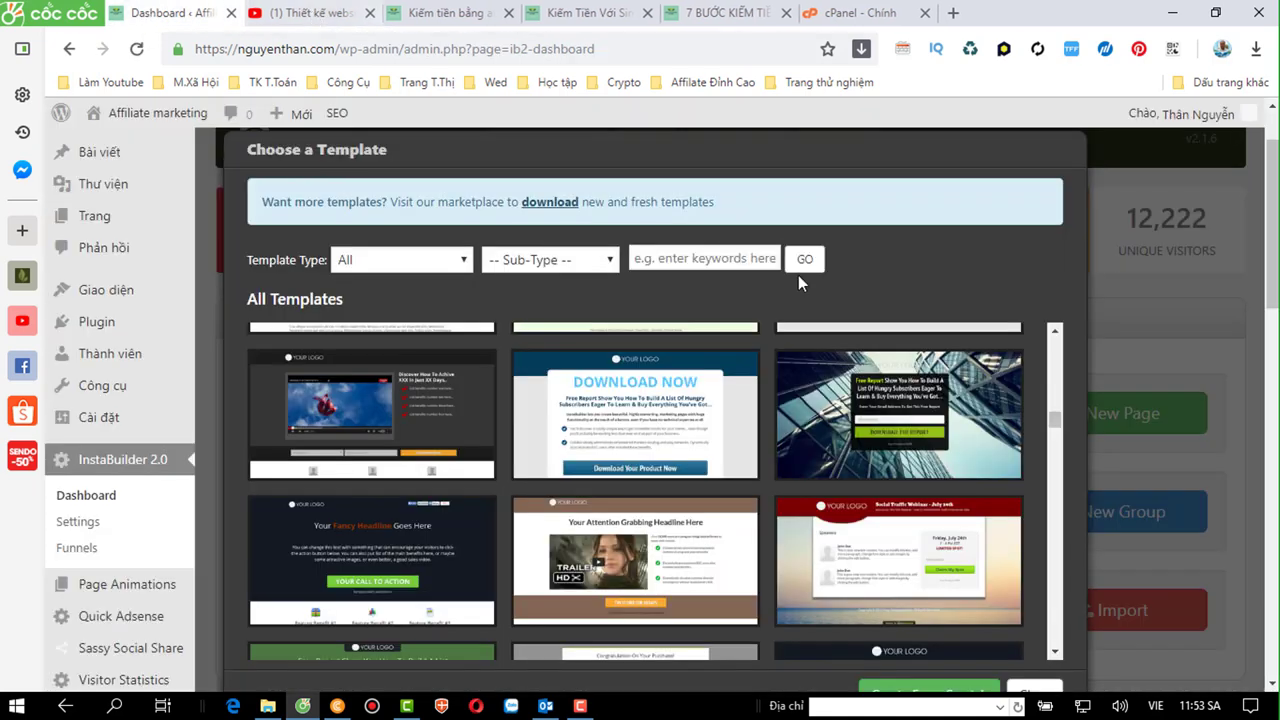
Scroll down through All Templates, briefly glancing at the MOMO and SIM article tabs
scroll(849, 480, down, 5)
scroll(847, 484, down, 10)
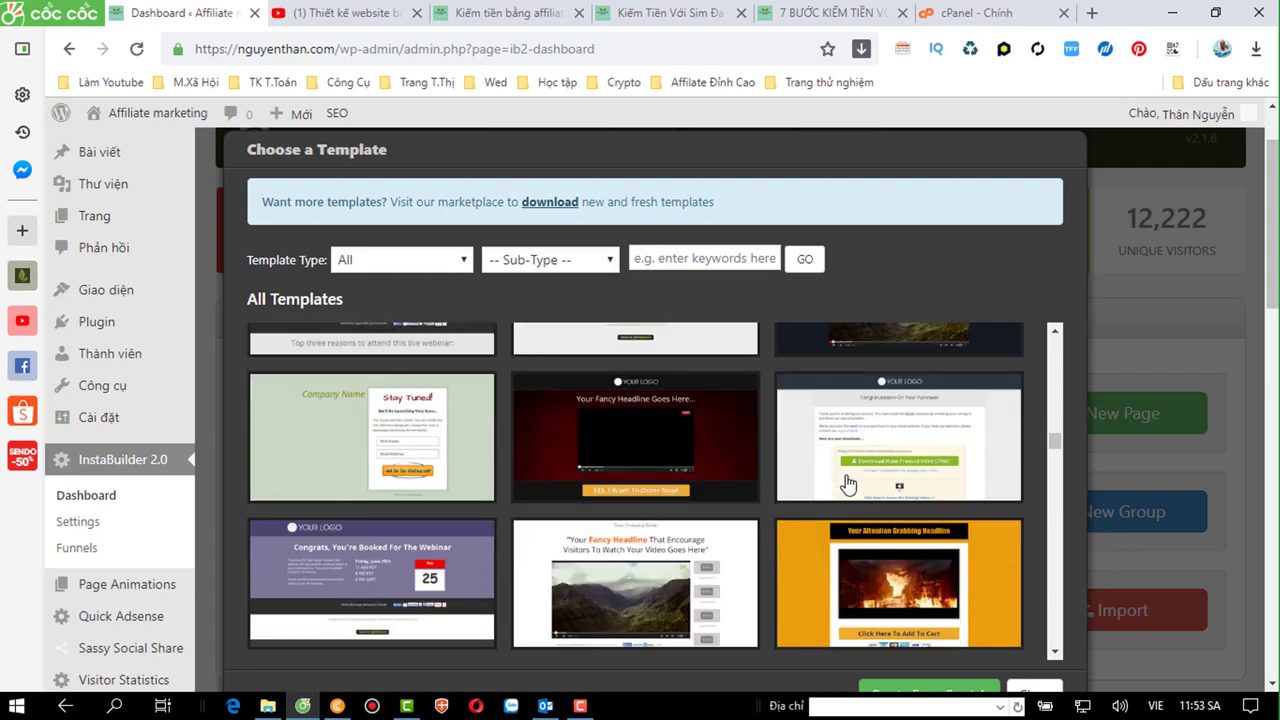
scroll(847, 484, down, 10)
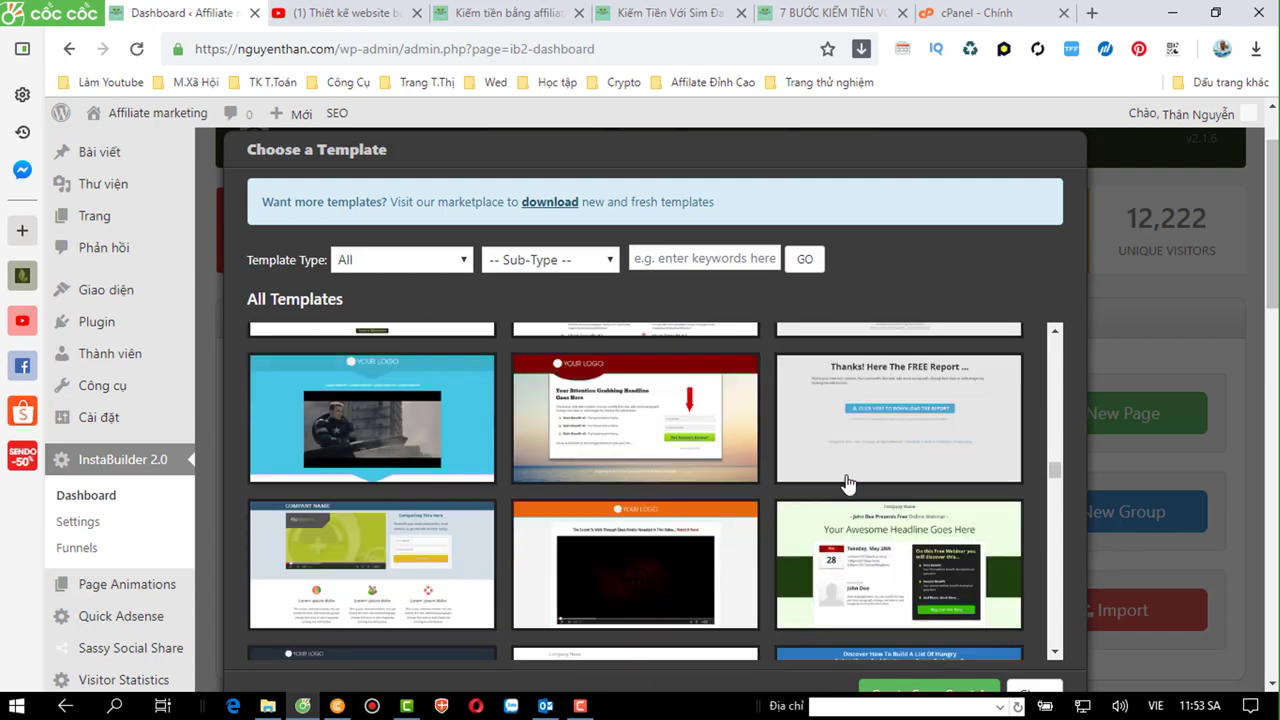
scroll(849, 483, down, 1)
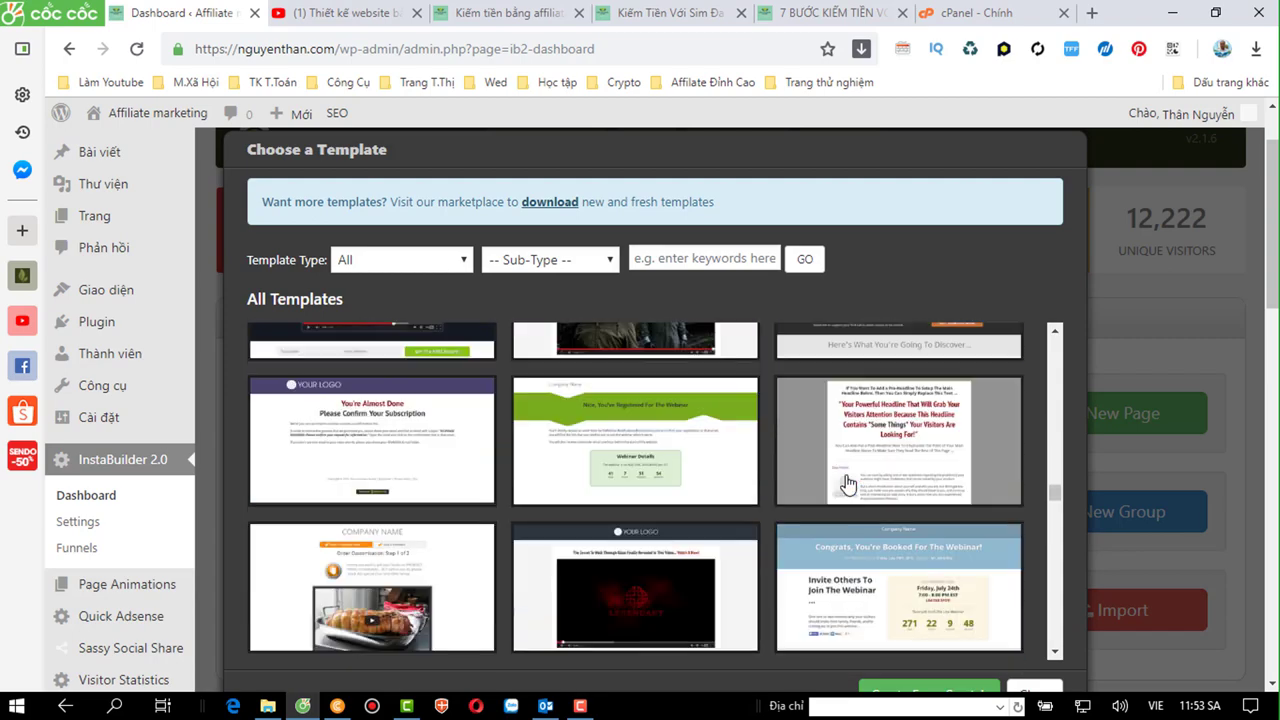
scroll(847, 484, down, 3)
scroll(847, 484, down, 8)
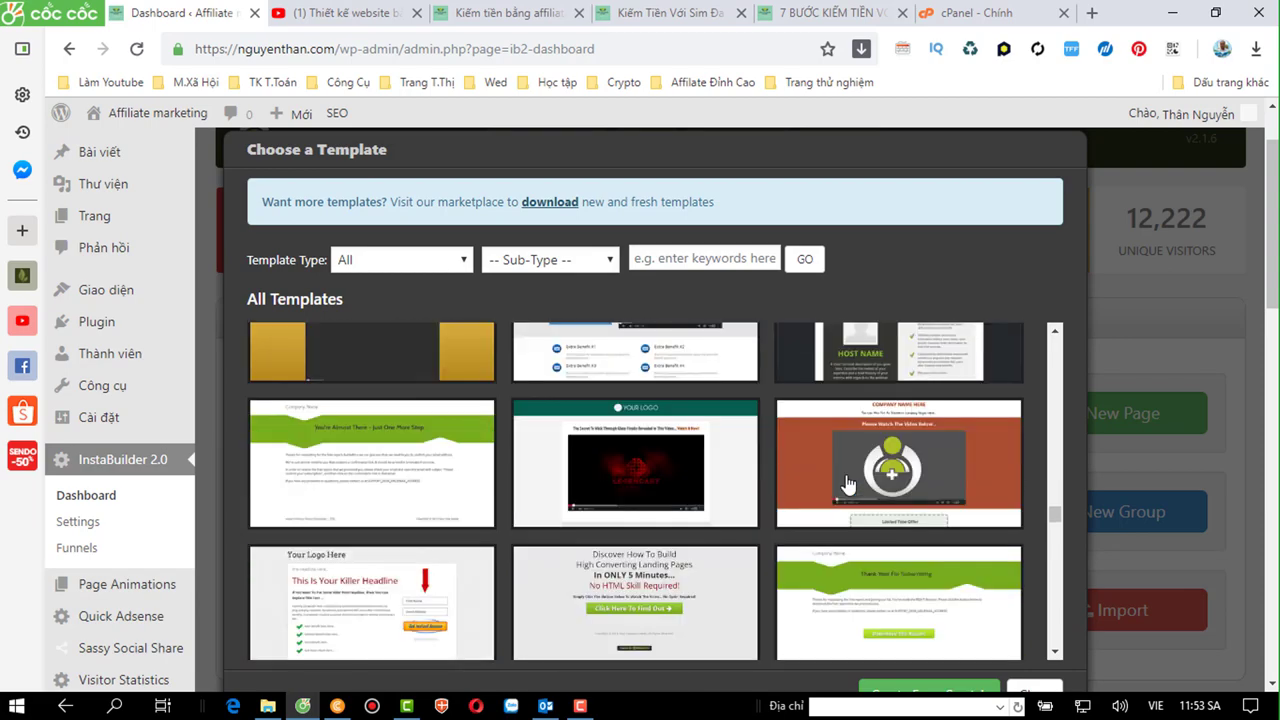
scroll(847, 484, down, 3)
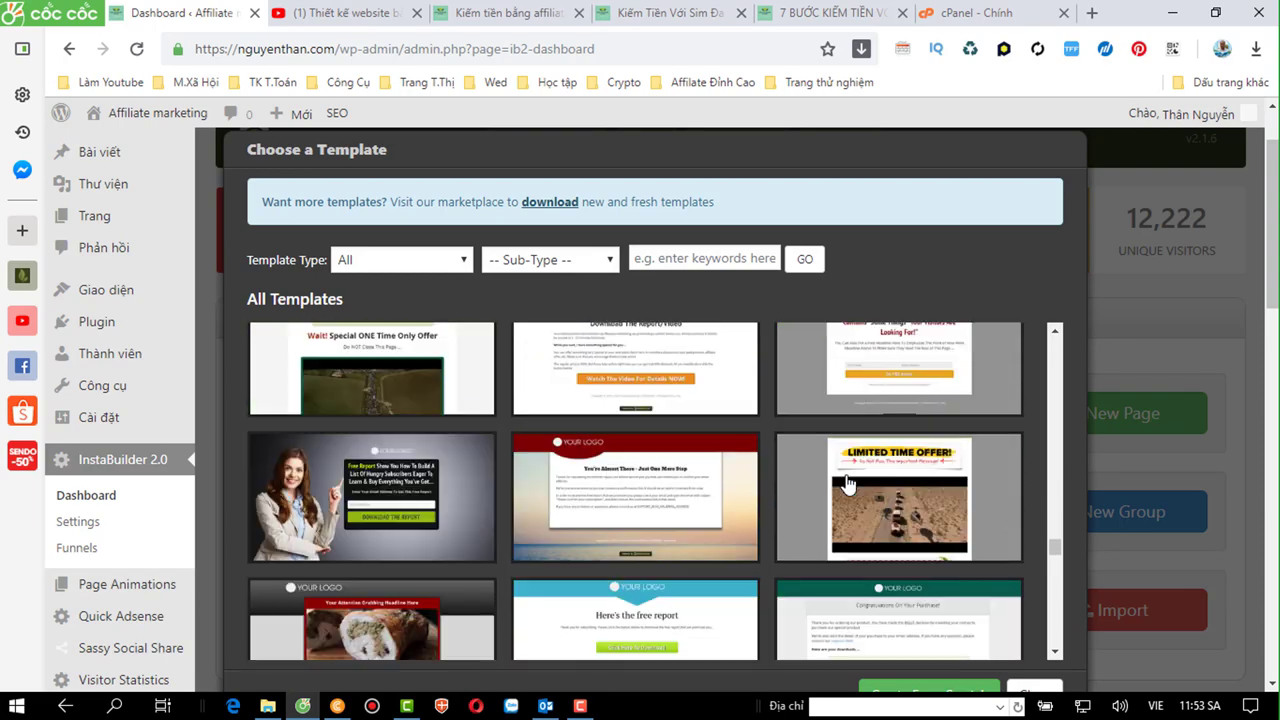
scroll(847, 484, down, 1)
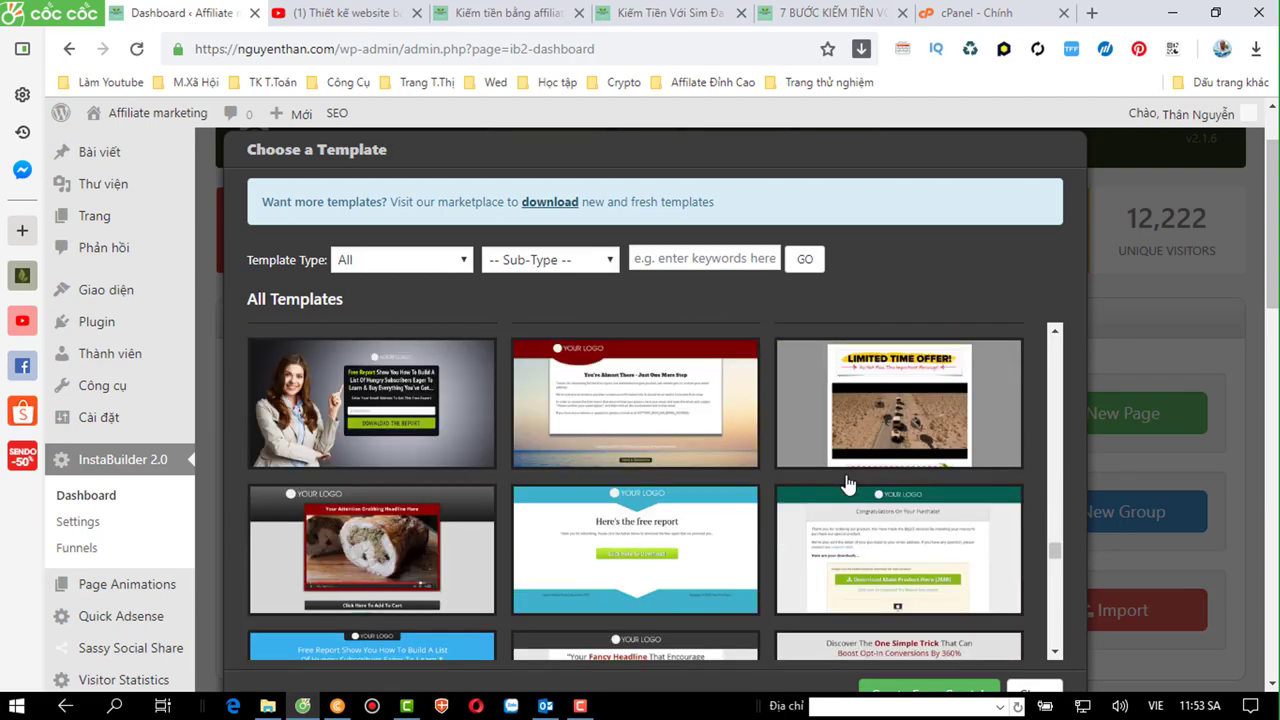
scroll(847, 484, down, 1)
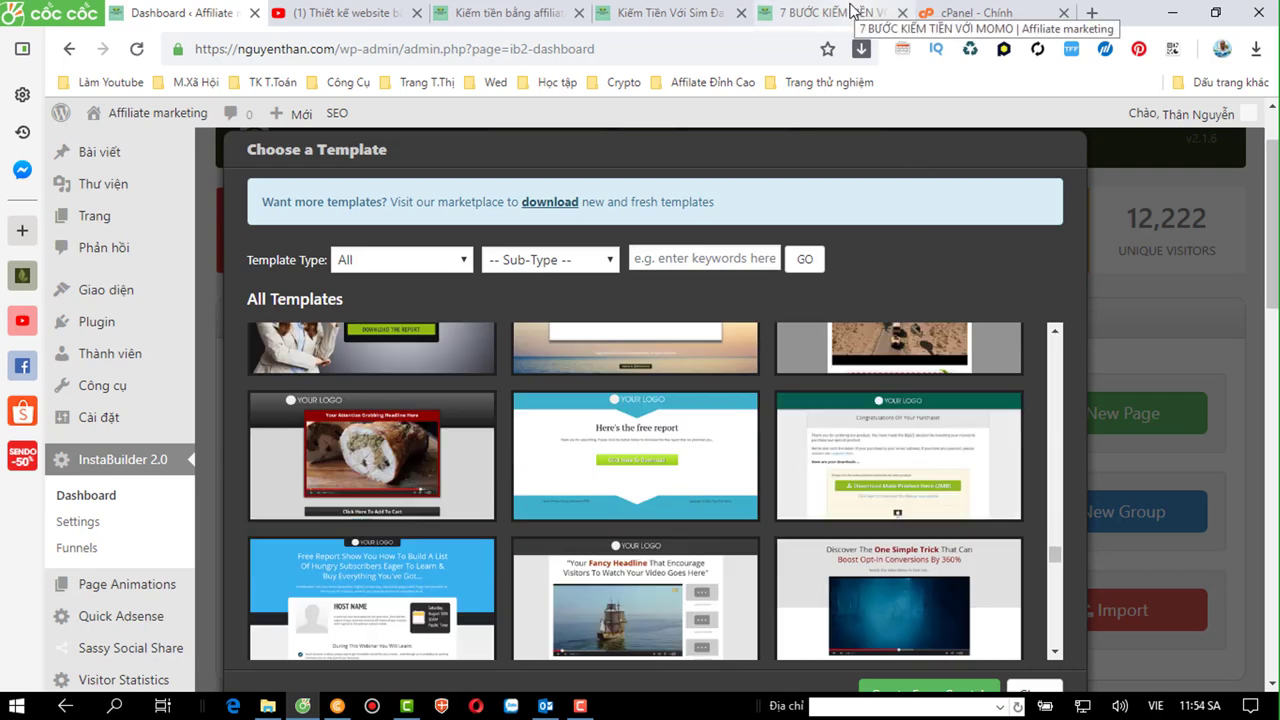
click(830, 12)
click(692, 12)
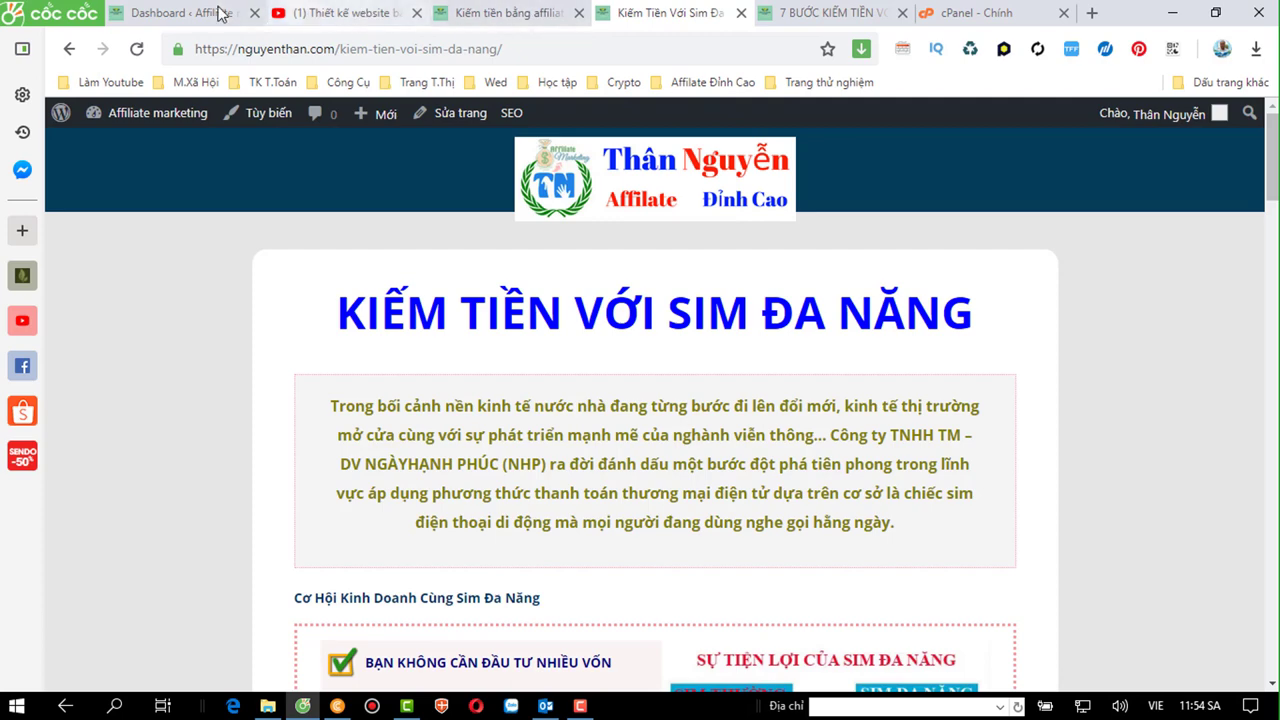
Back in the template gallery, scroll down and then back up through the landing page templates
click(160, 12)
mouse_move(873, 428)
scroll(873, 428, down, 3)
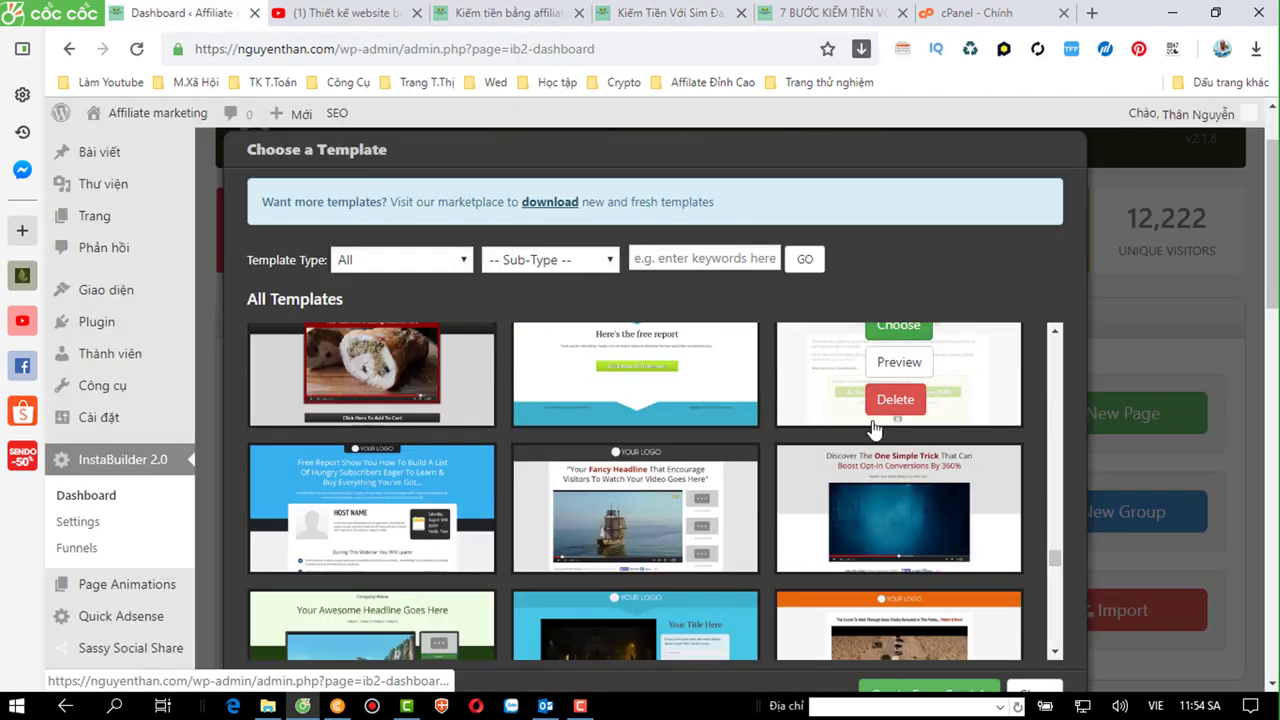
scroll(873, 428, down, 4)
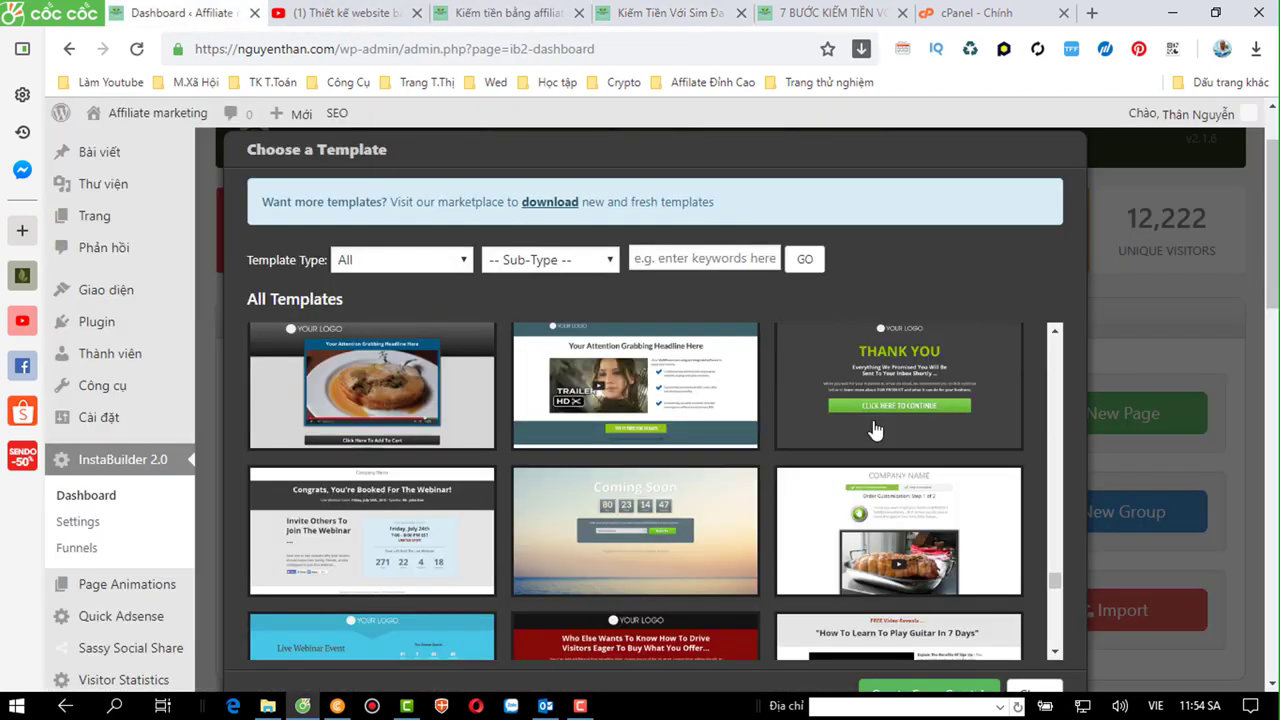
scroll(873, 428, down, 8)
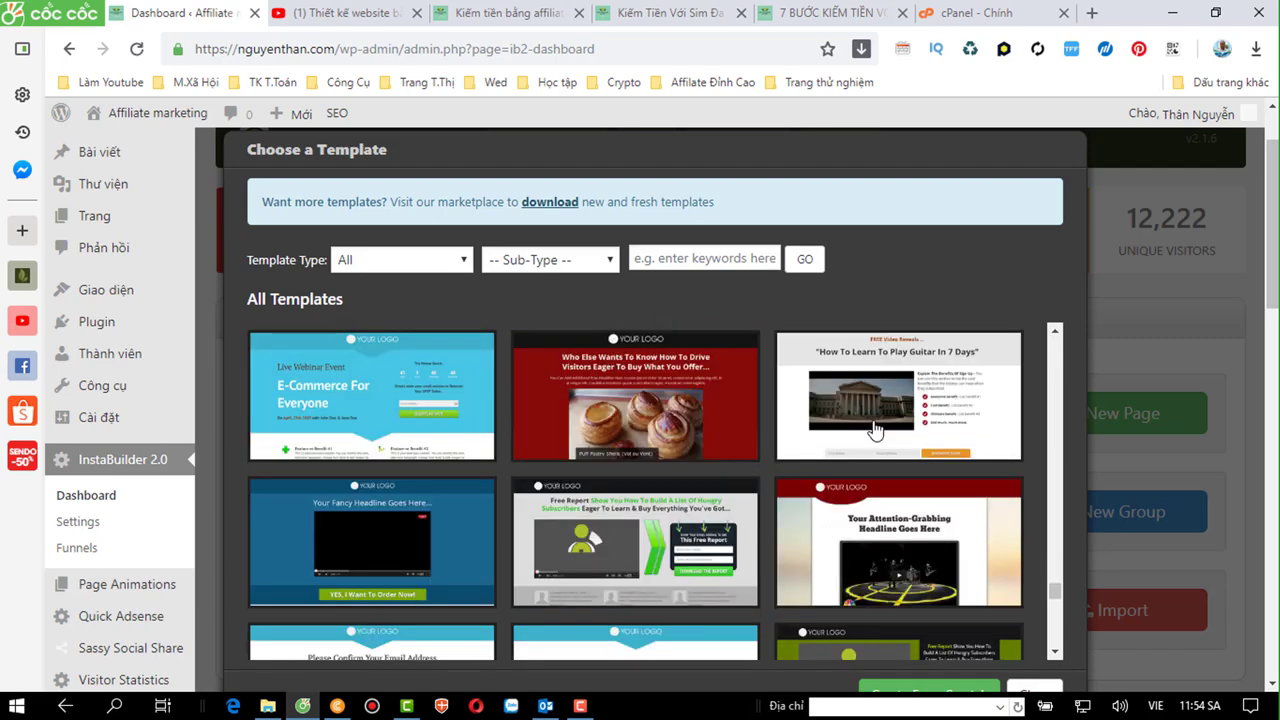
scroll(873, 428, down, 6)
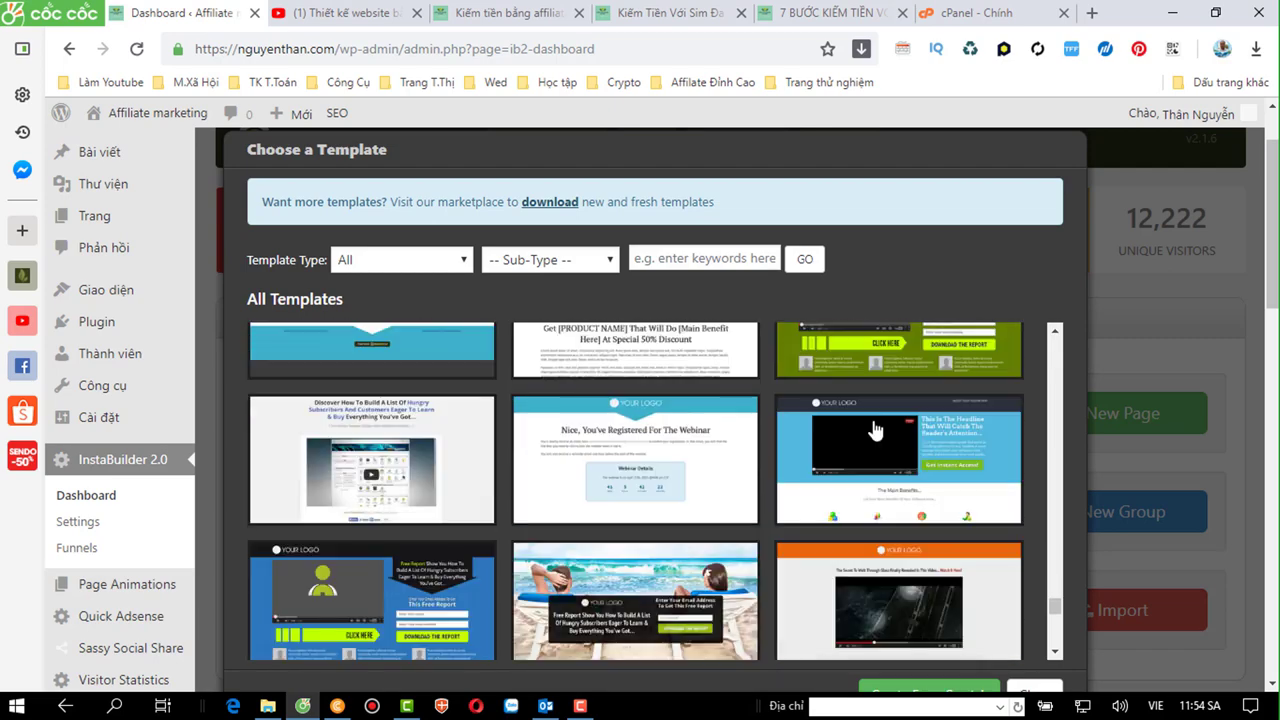
scroll(873, 428, down, 2)
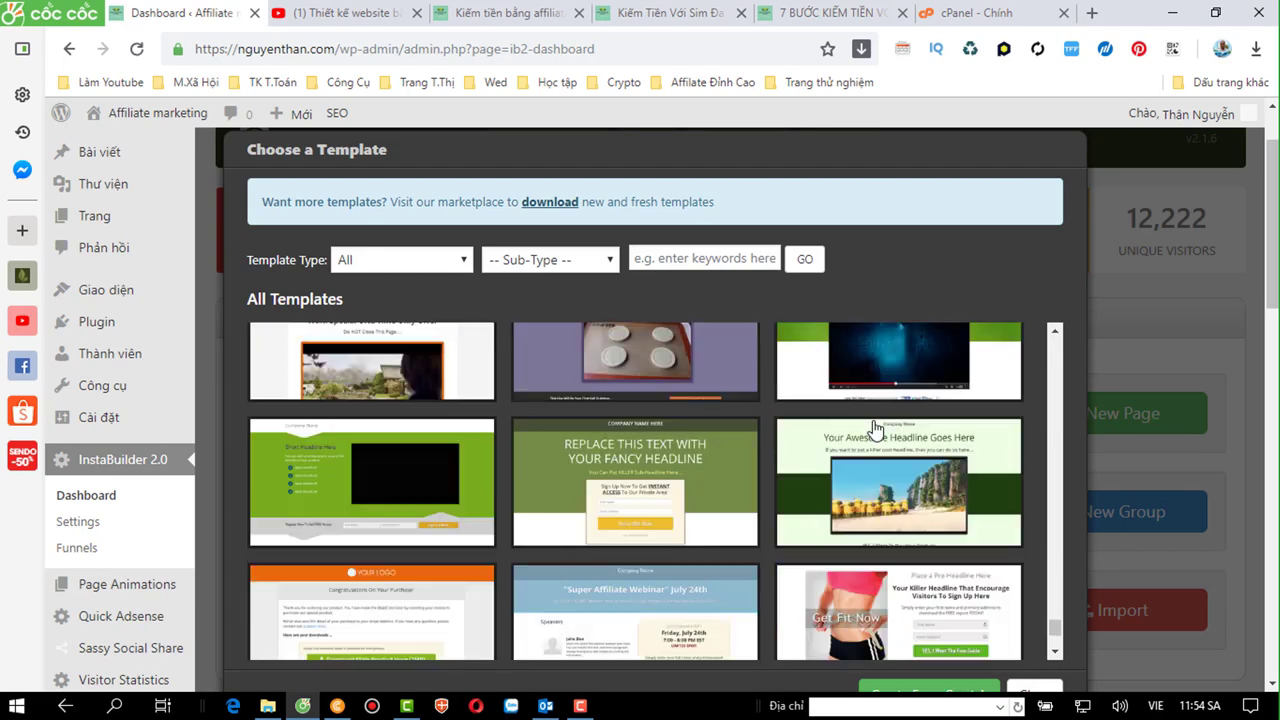
scroll(873, 428, down, 2)
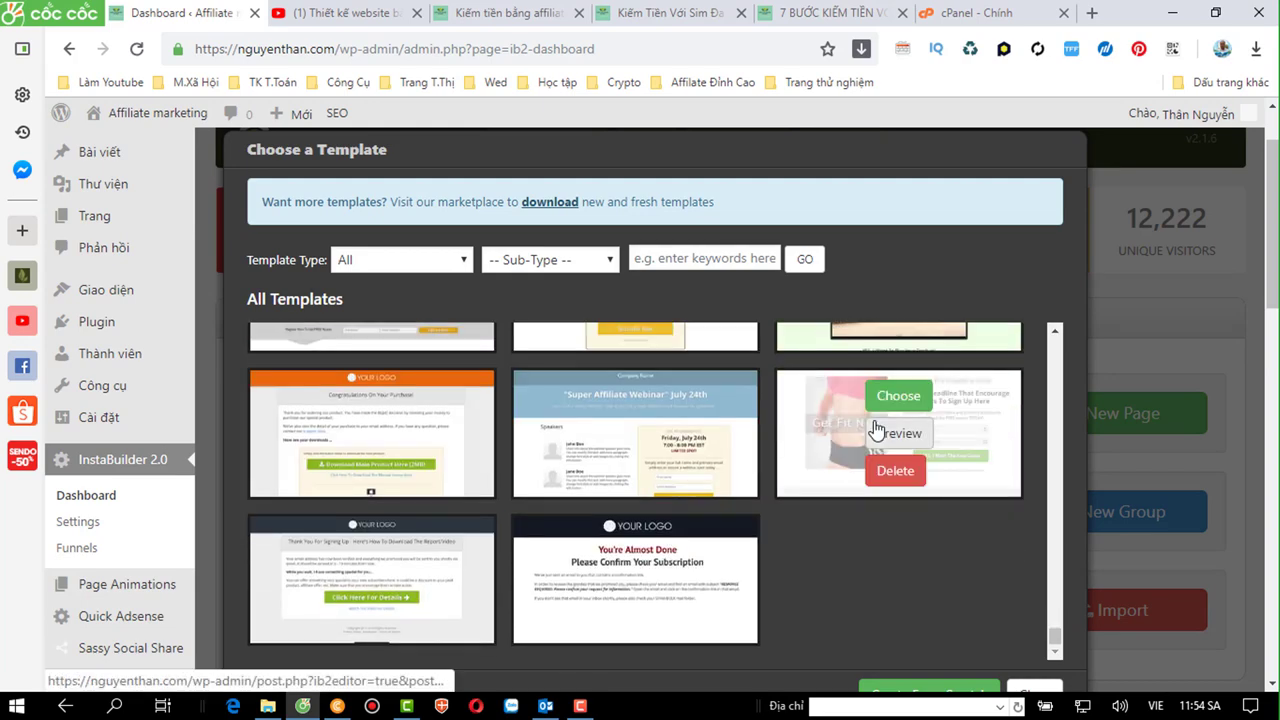
scroll(873, 428, up, 5)
scroll(873, 445, up, 3)
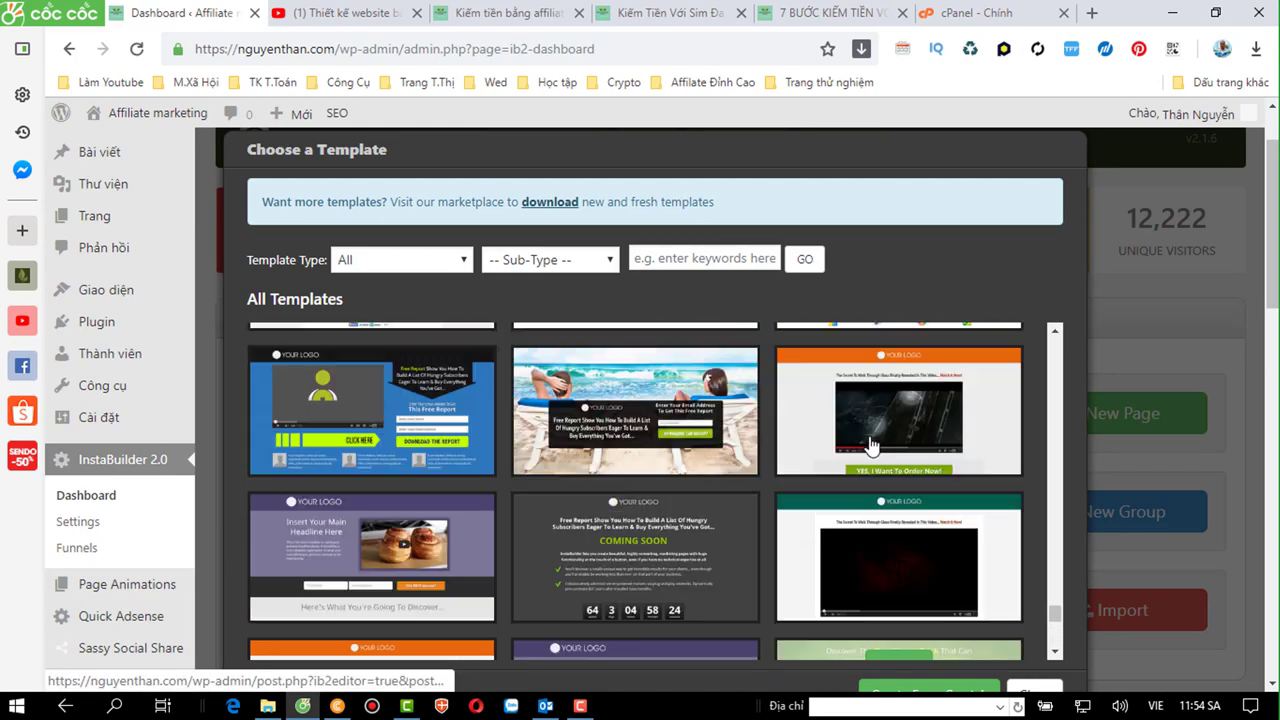
scroll(873, 445, up, 2)
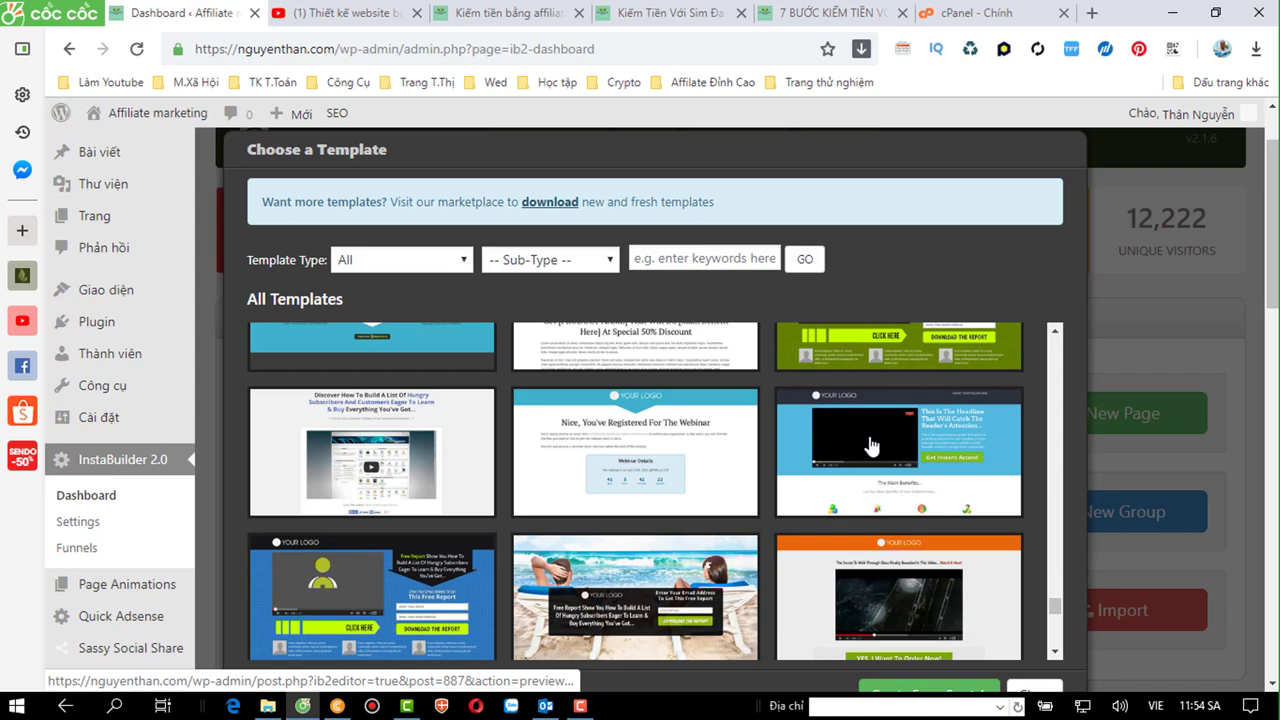
scroll(873, 445, up, 2)
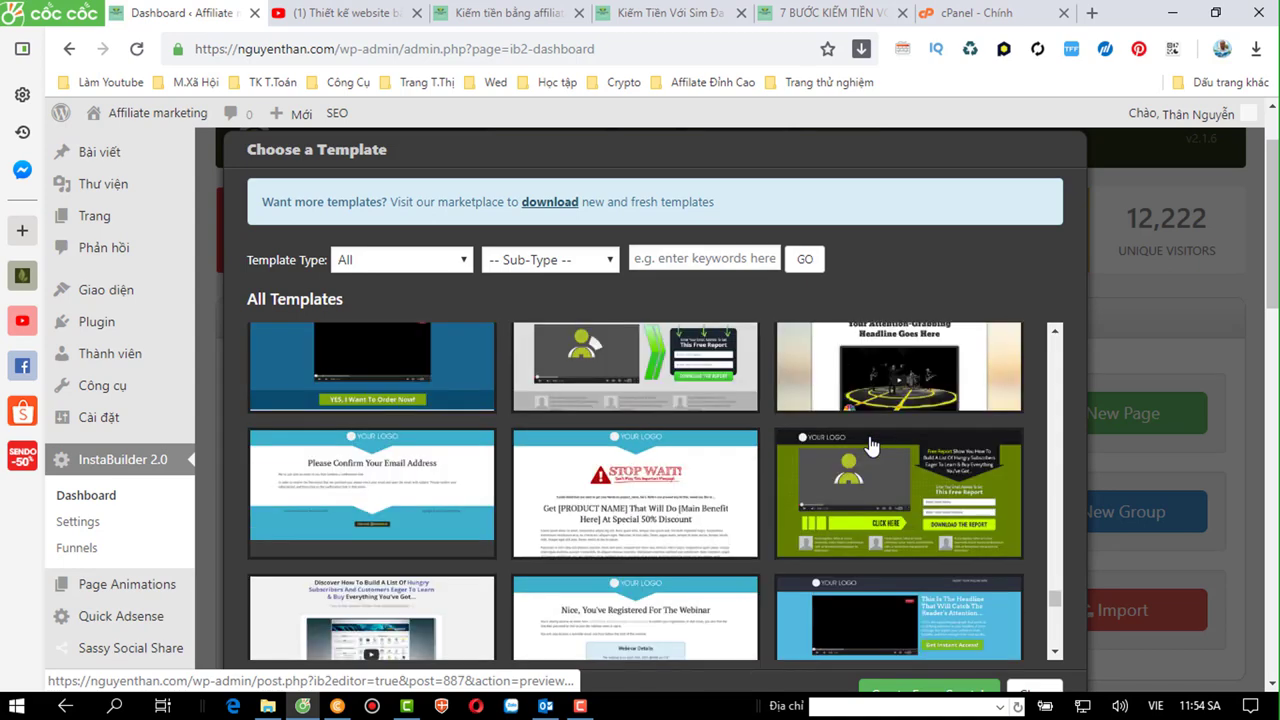
scroll(913, 421, up, 2)
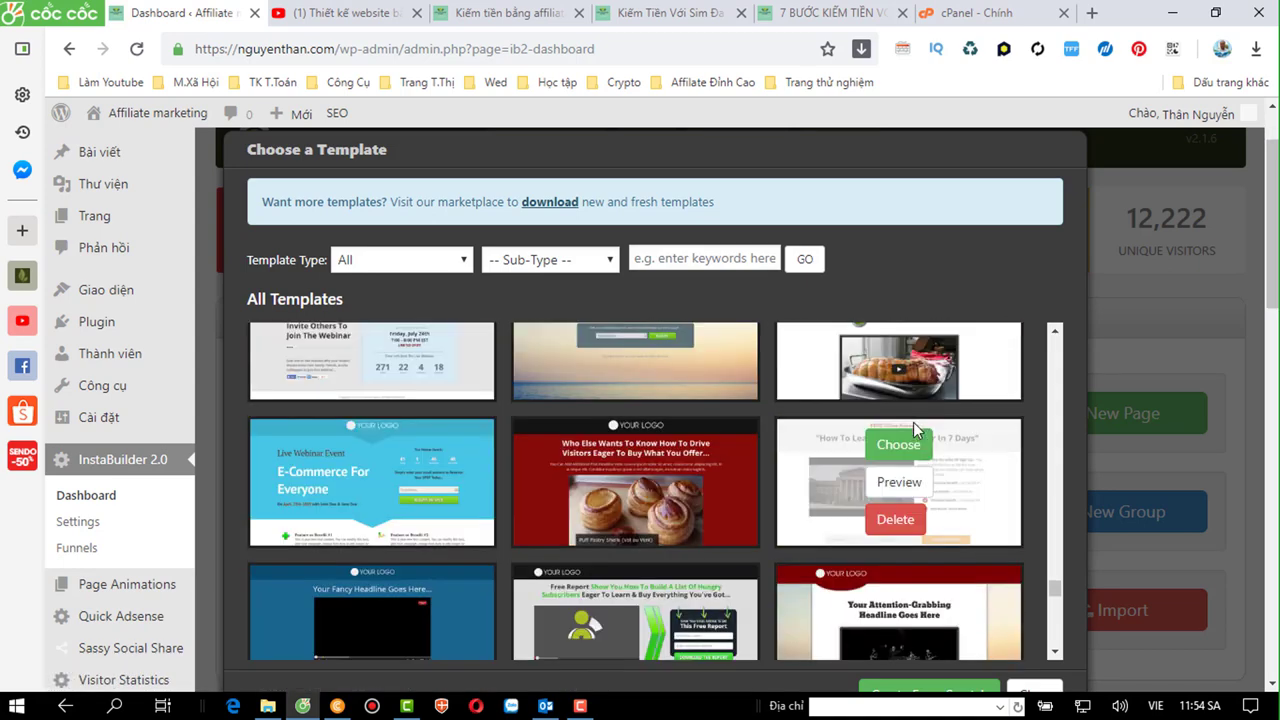
scroll(913, 428, up, 3)
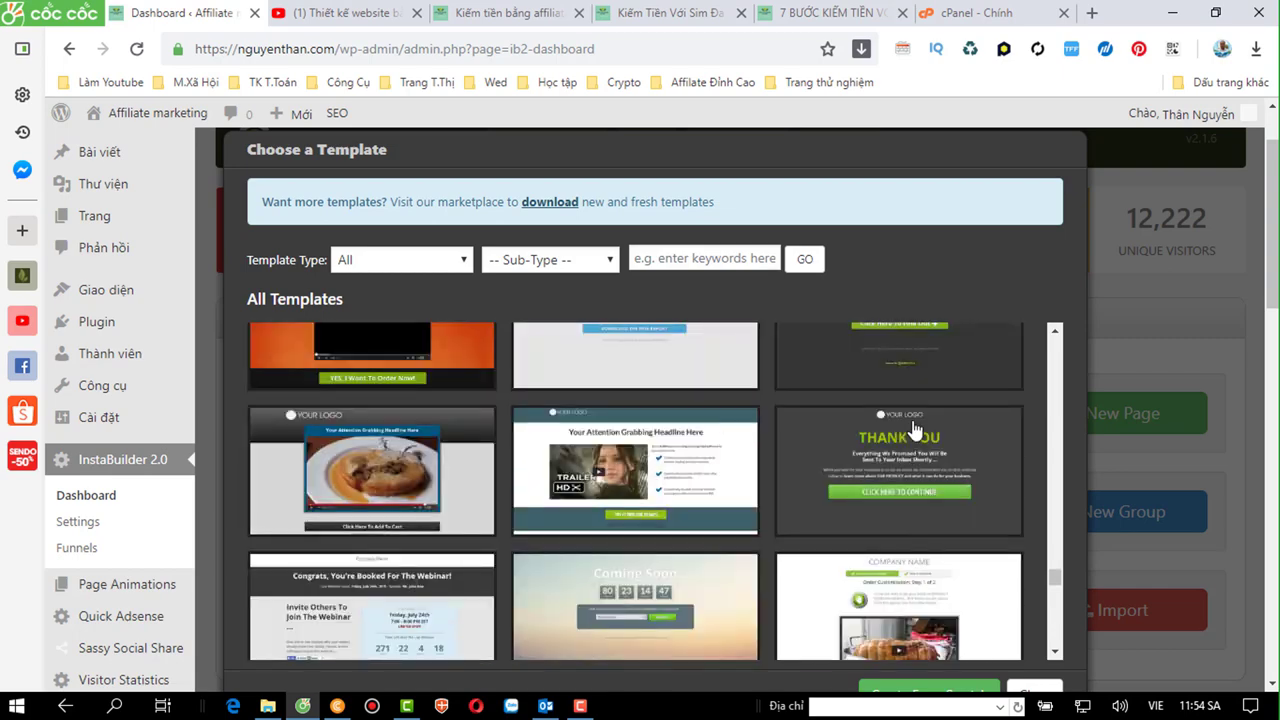
scroll(913, 428, up, 3)
scroll(913, 428, up, 3)
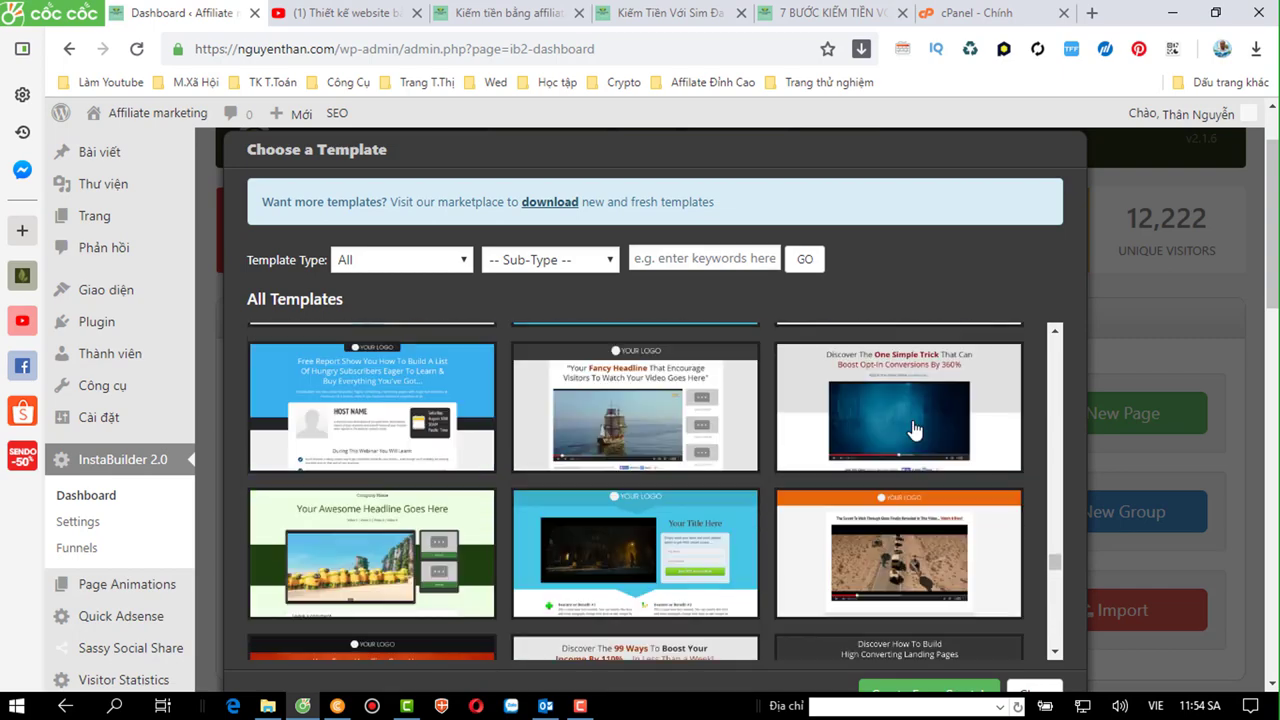
scroll(913, 428, up, 2)
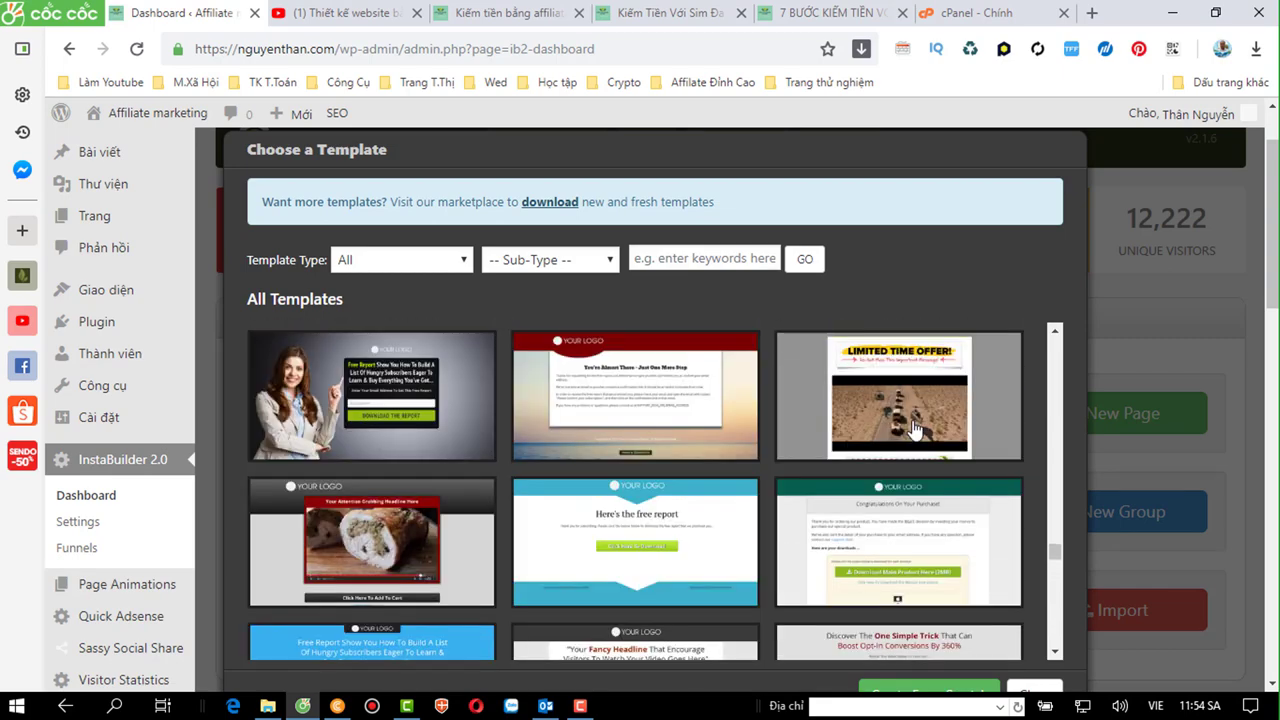
scroll(913, 428, up, 3)
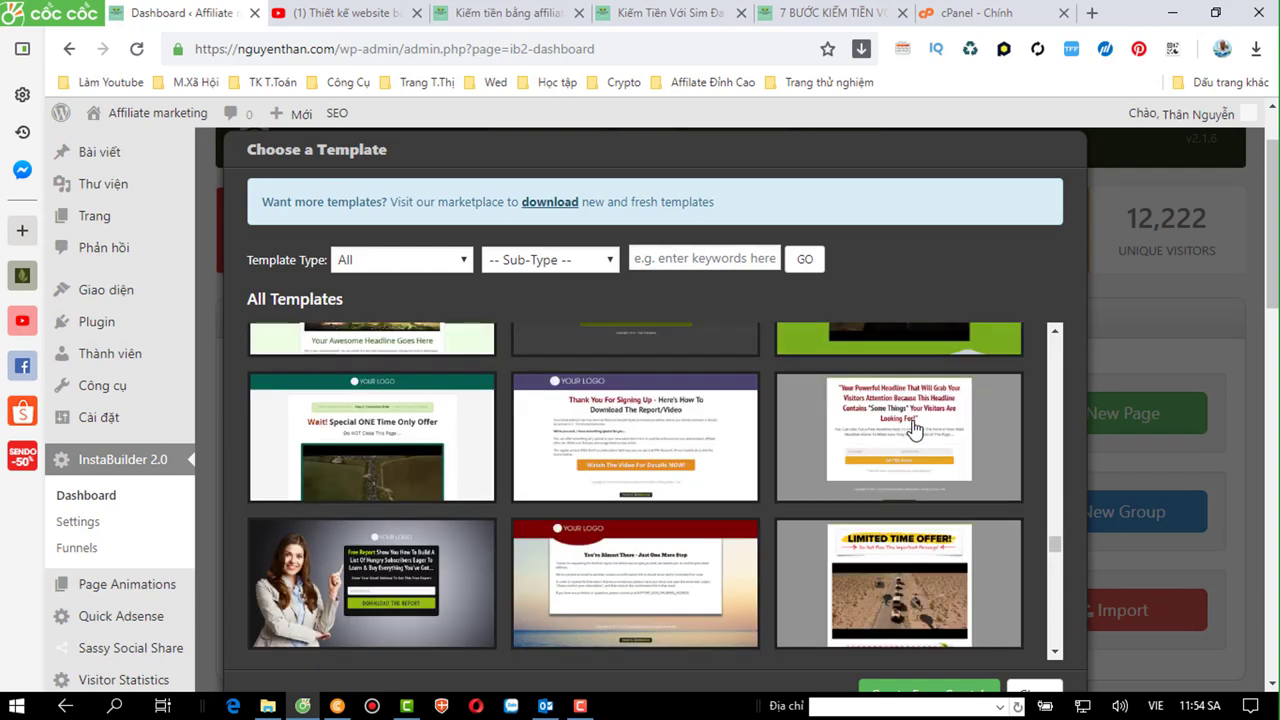
scroll(914, 434, up, 1)
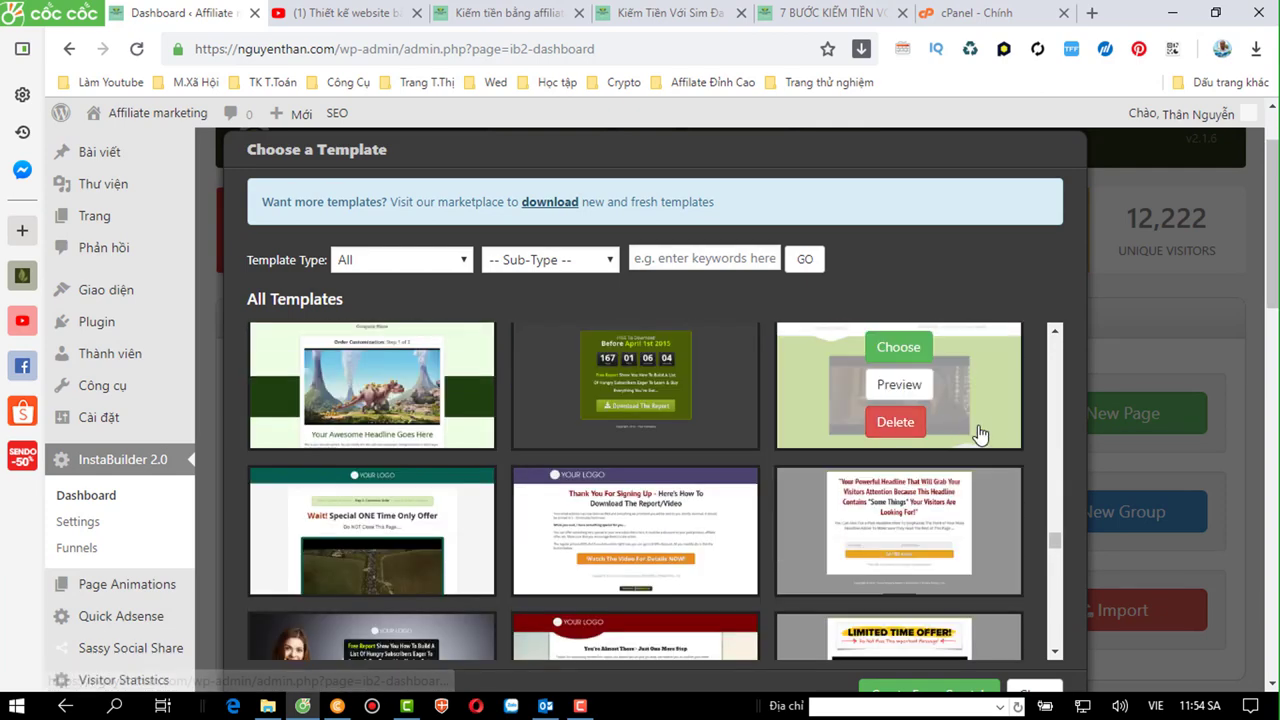
scroll(985, 435, up, 1)
scroll(998, 436, up, 1)
scroll(998, 436, up, 3)
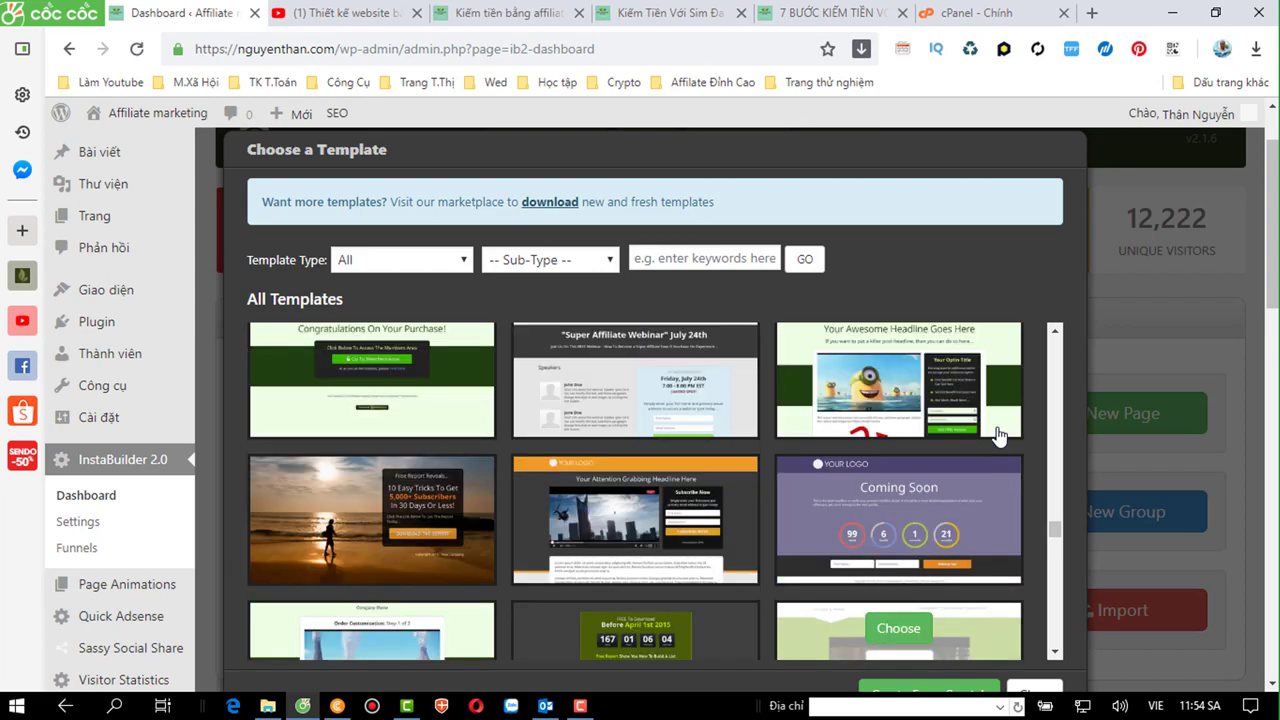
scroll(998, 436, up, 3)
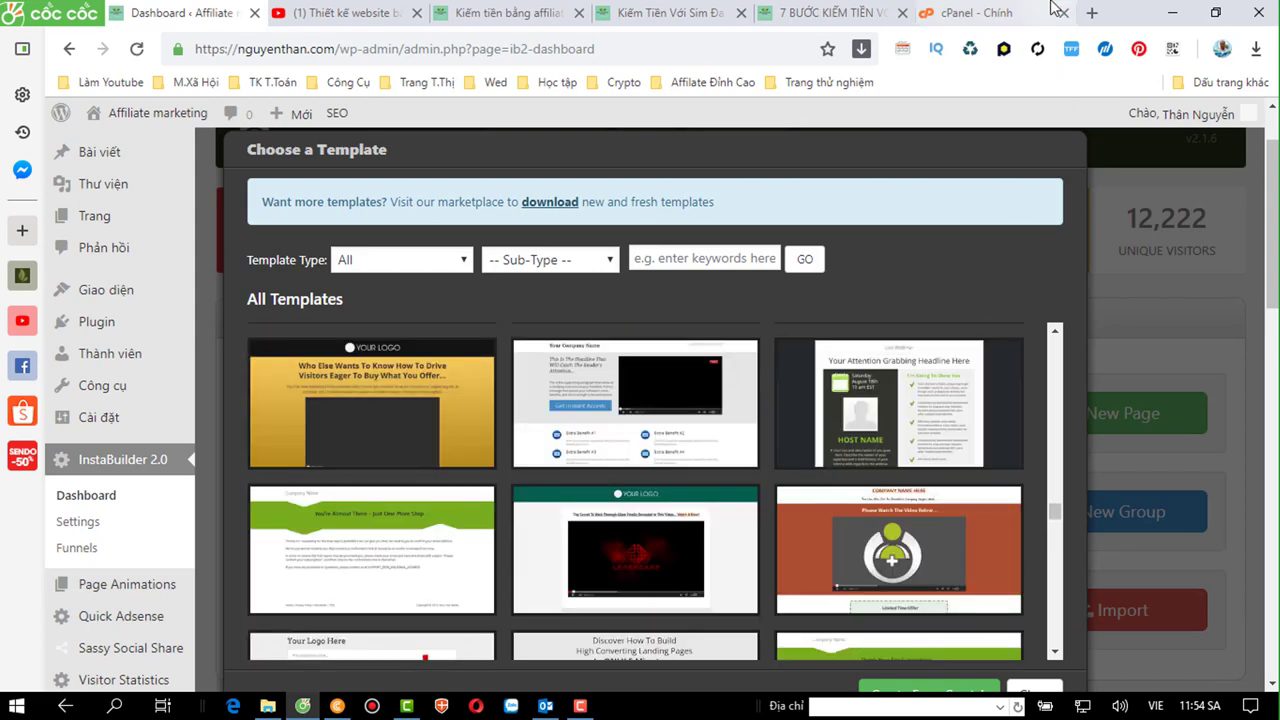
Open the Unica bookmark in a new tab, sign in, and view the 4,613,175 đ income page
click(1093, 15)
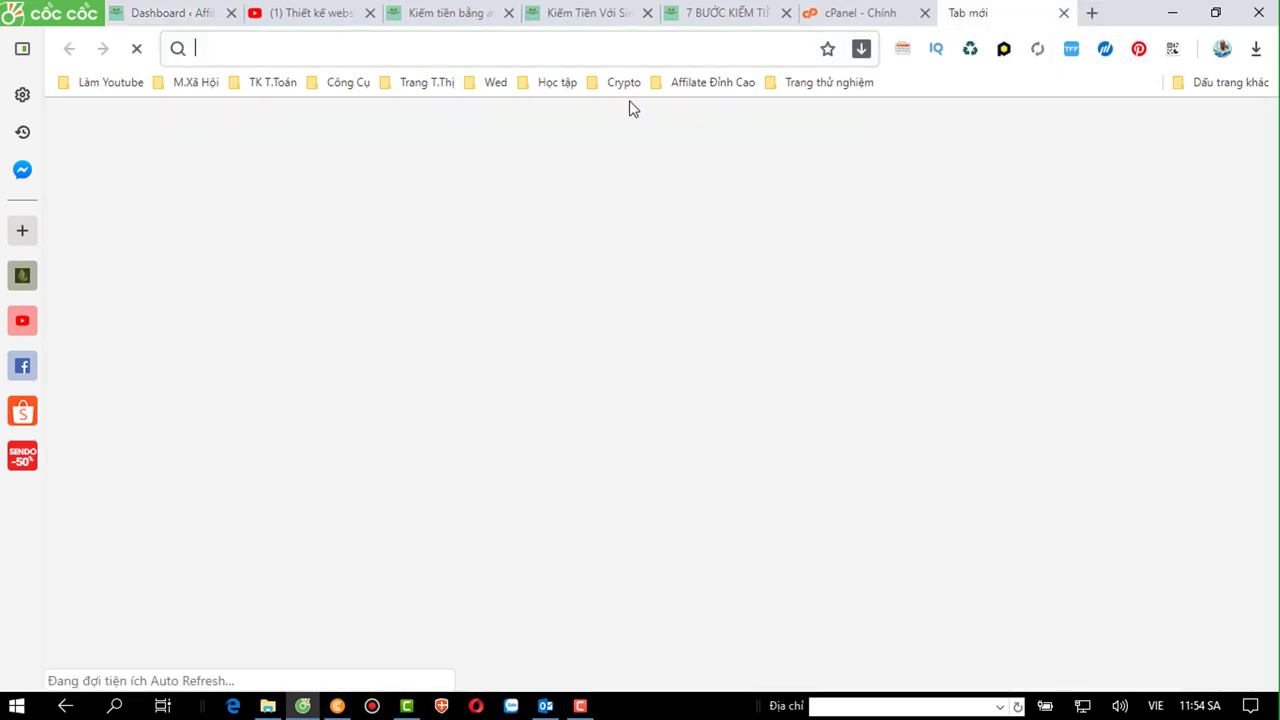
click(418, 83)
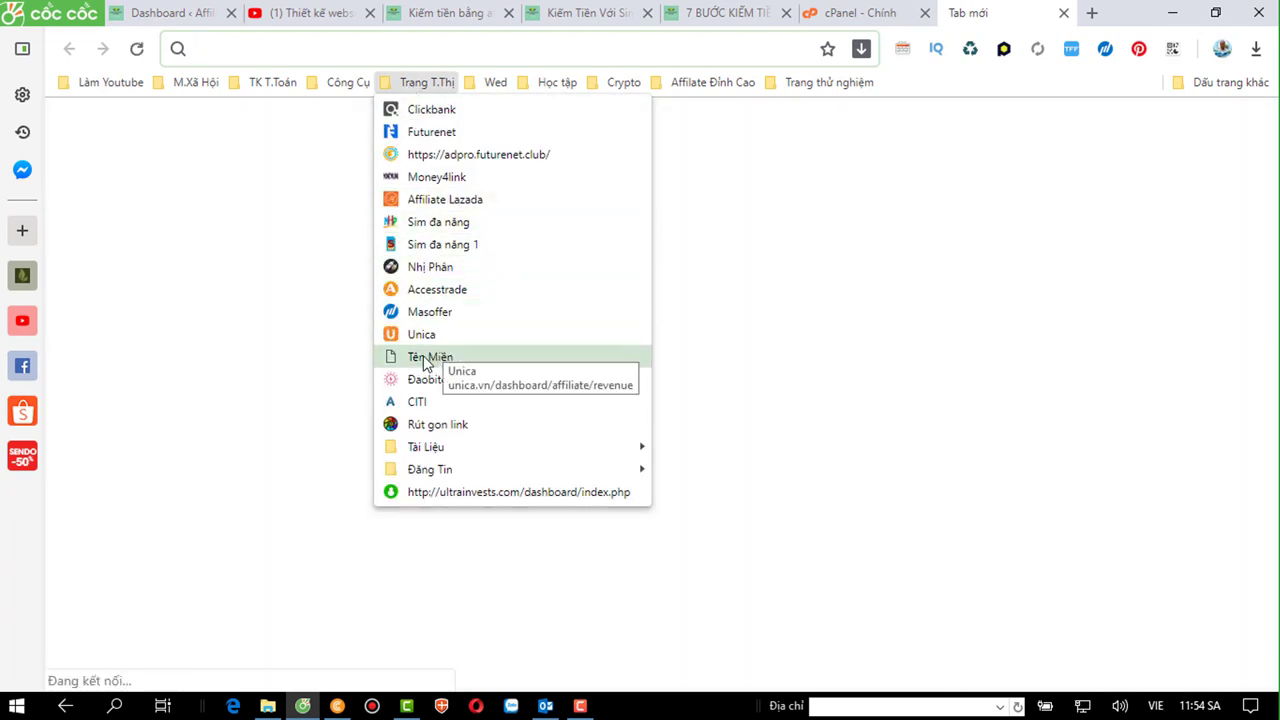
click(430, 335)
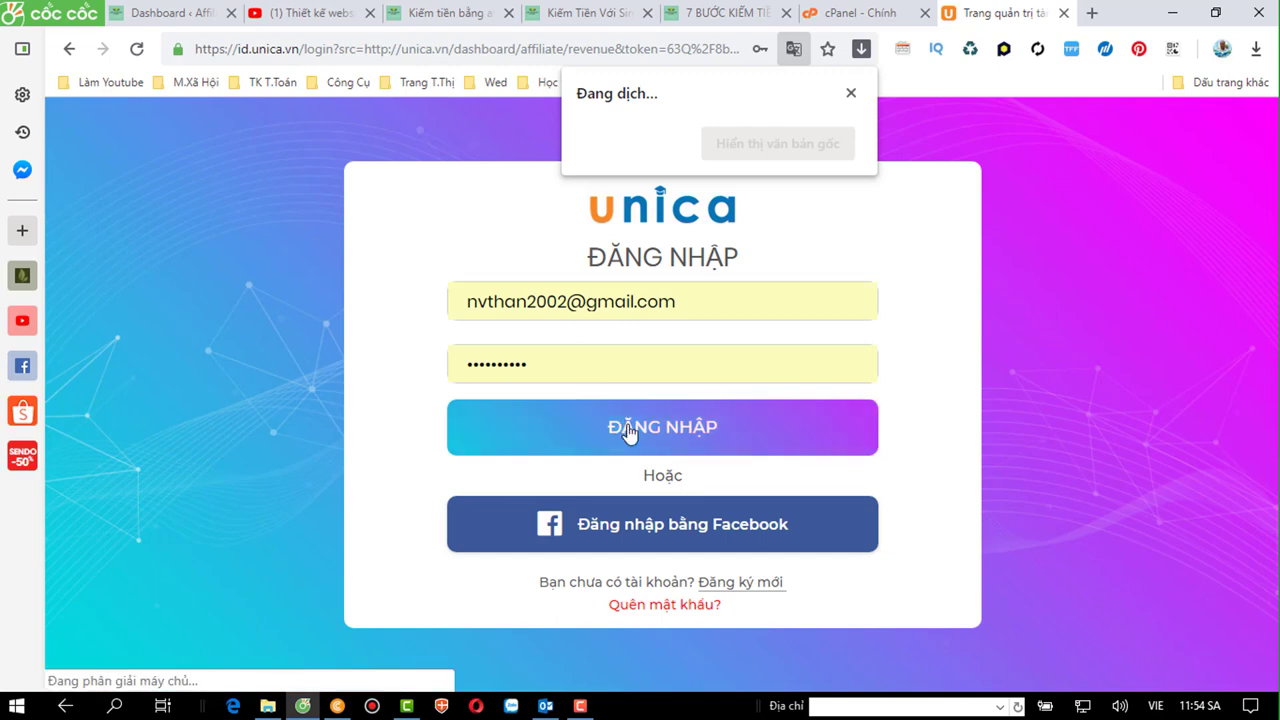
click(628, 429)
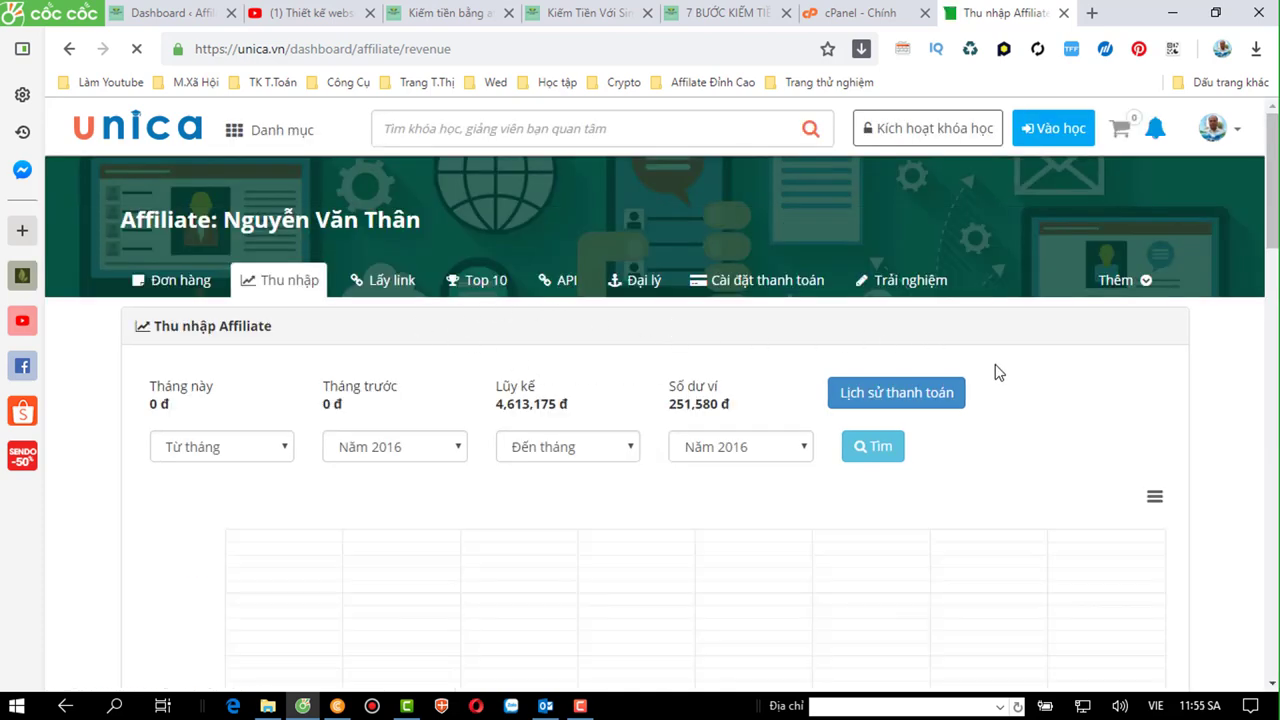
scroll(995, 370, down, 3)
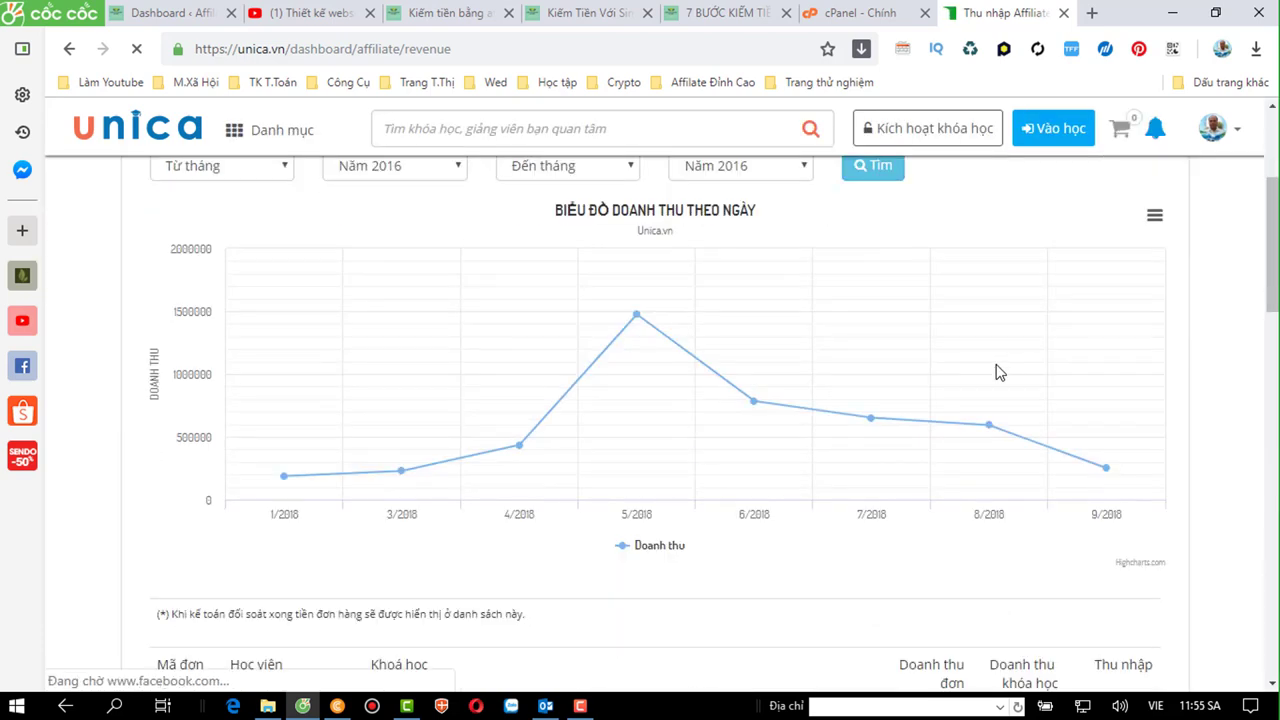
scroll(995, 372, down, 3)
scroll(995, 372, up, 4)
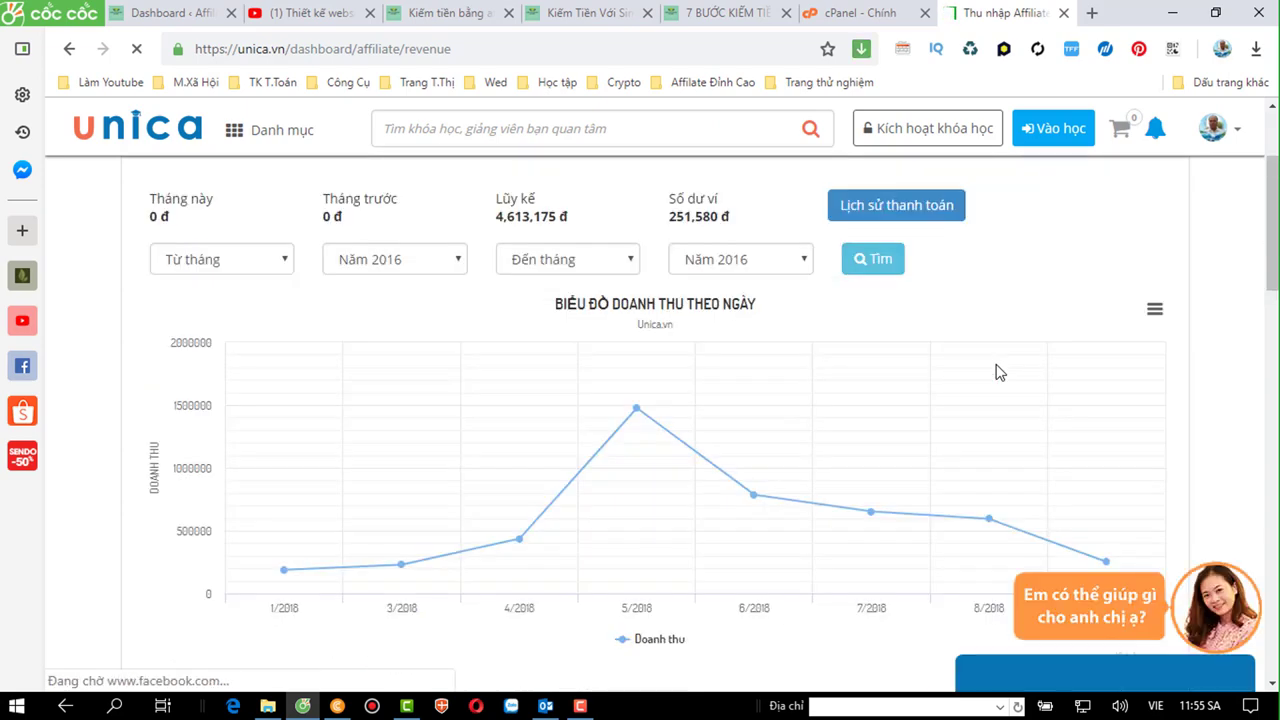
scroll(995, 372, up, 2)
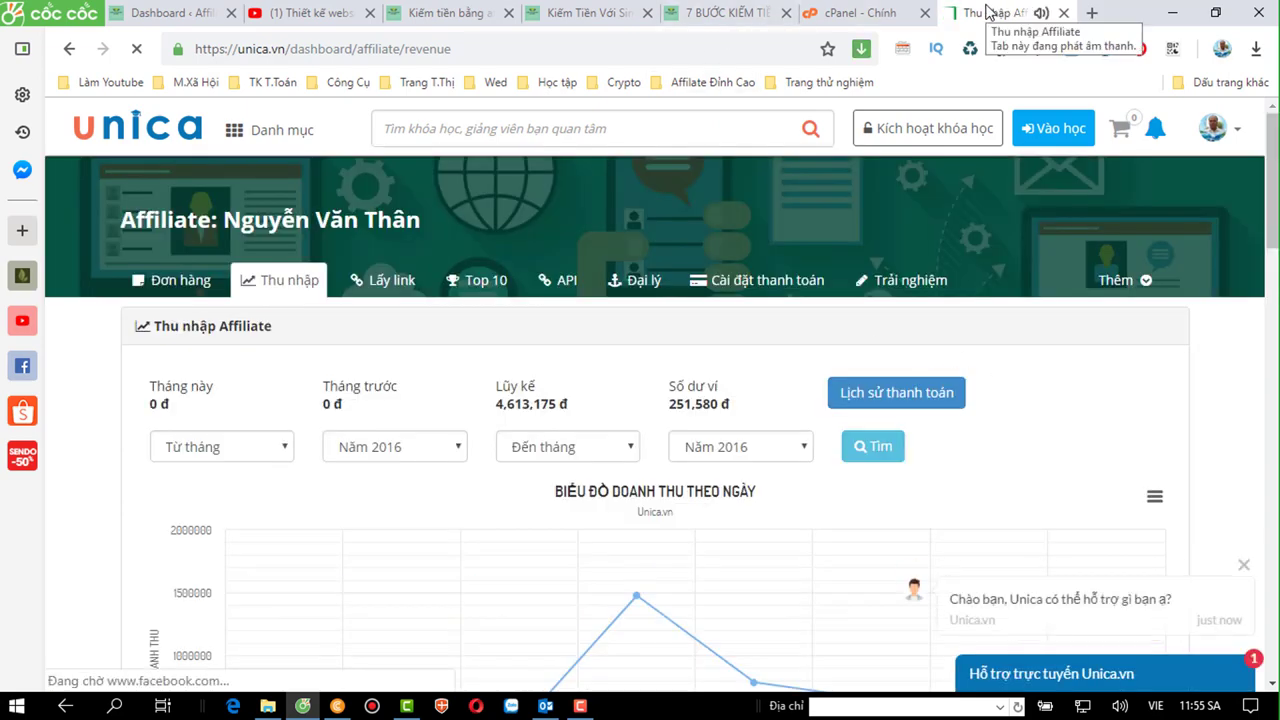
Show the 'HƯỚNG DẪN KIẾM TIỀN BẰNG MOMO' article and scroll back to its top
click(700, 12)
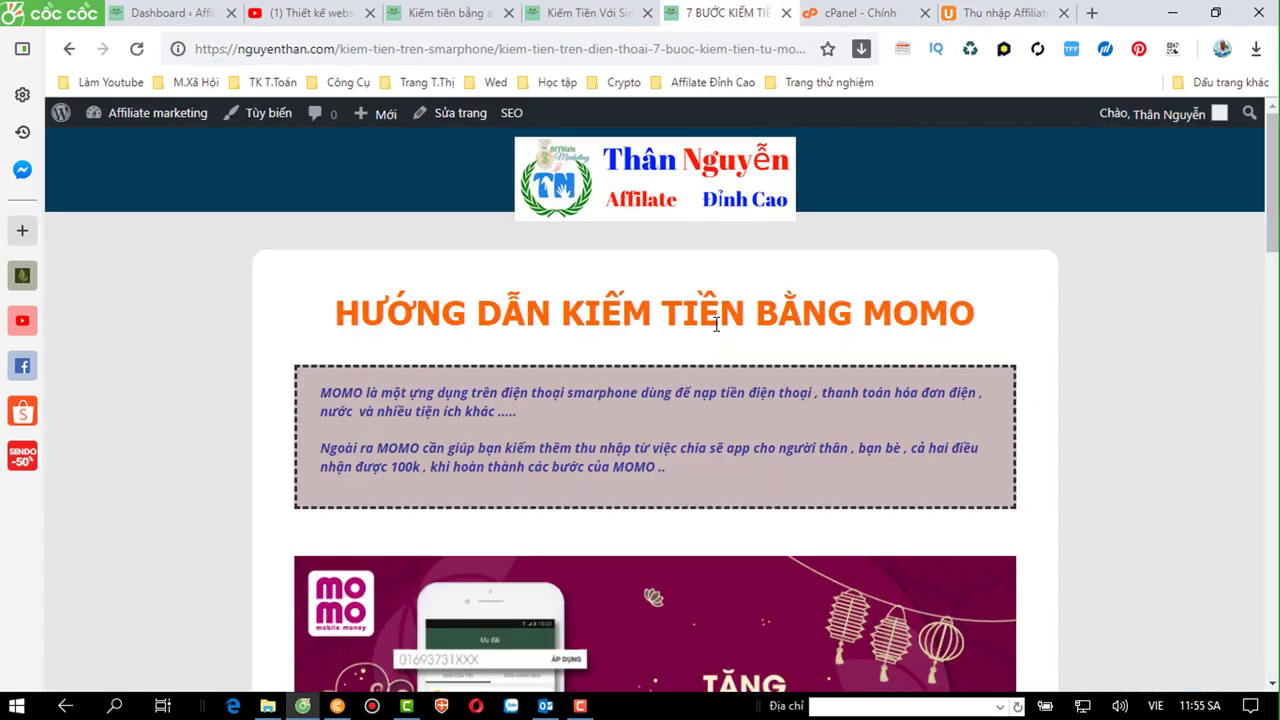
scroll(716, 324, down, 1)
scroll(716, 324, up, 1)
scroll(716, 324, down, 7)
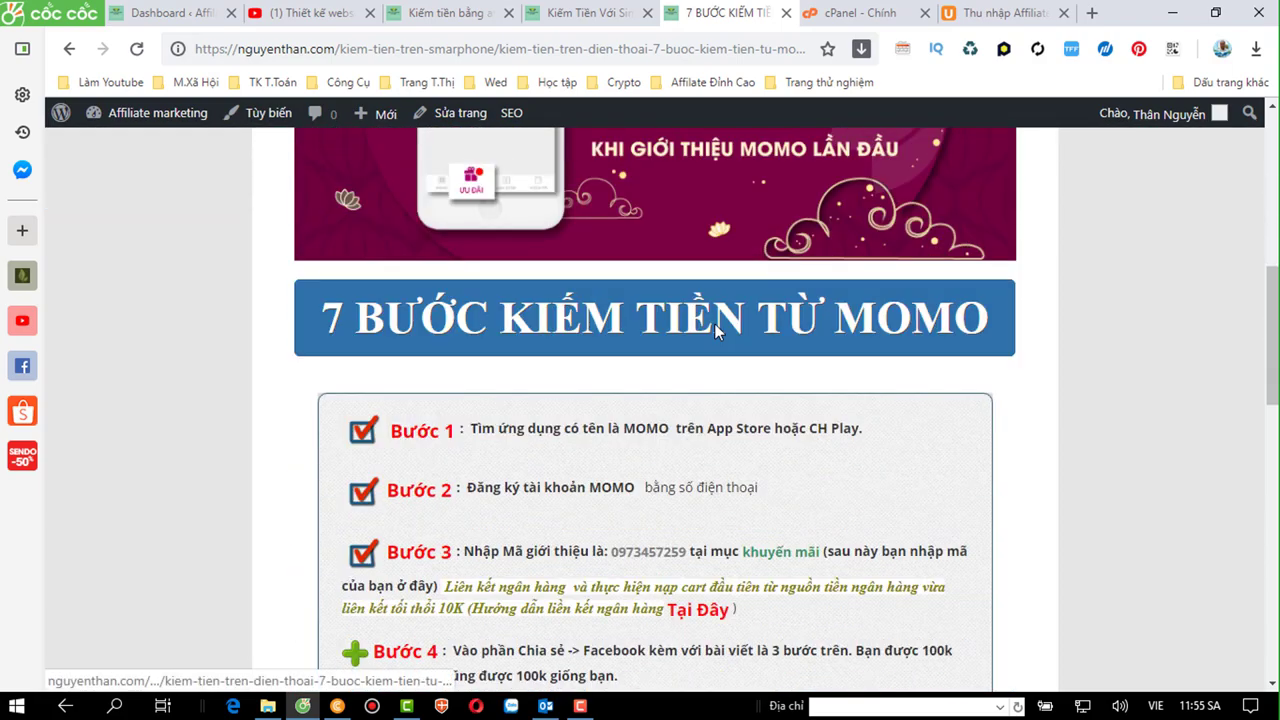
scroll(716, 332, down, 10)
scroll(716, 332, up, 2)
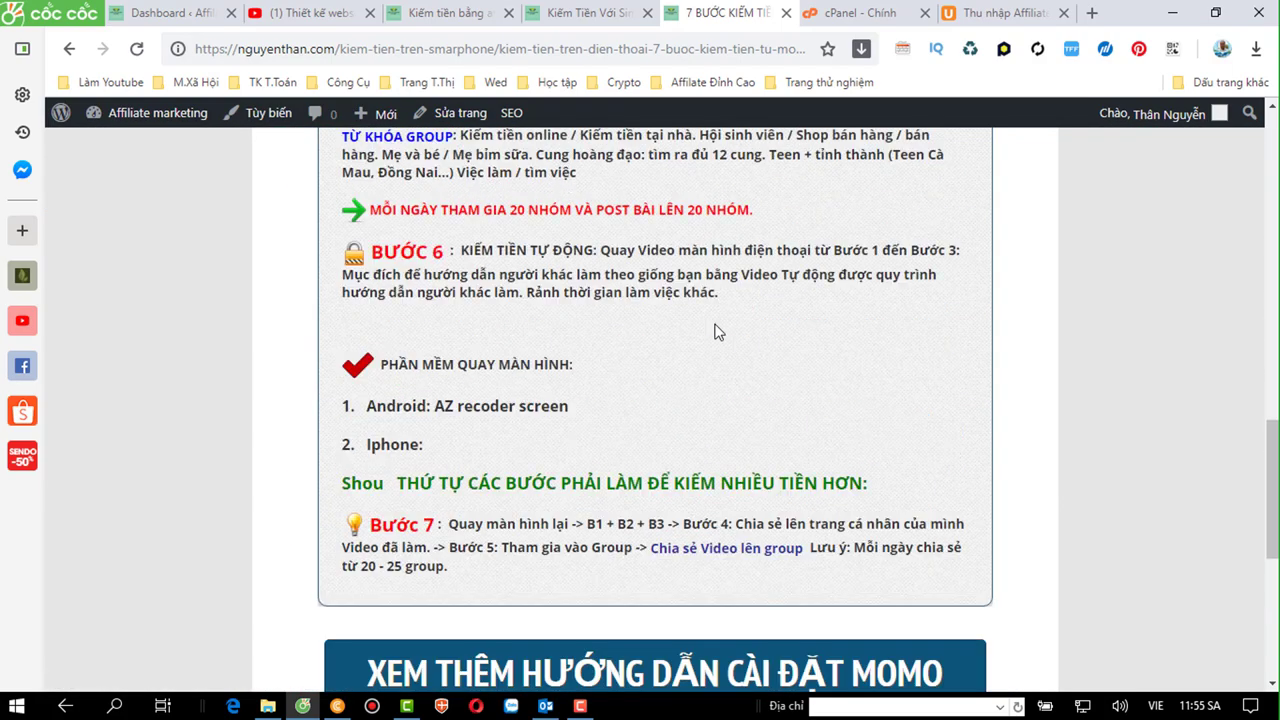
scroll(716, 332, up, 15)
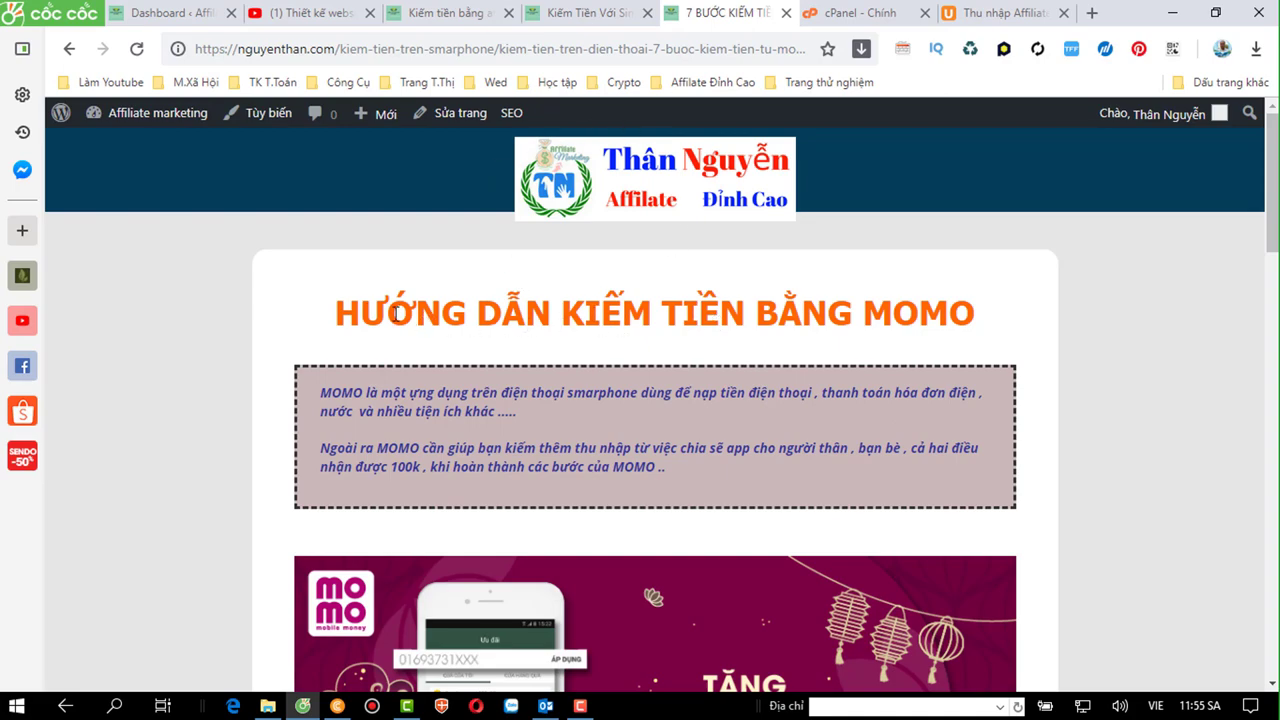
scroll(507, 295, down, 7)
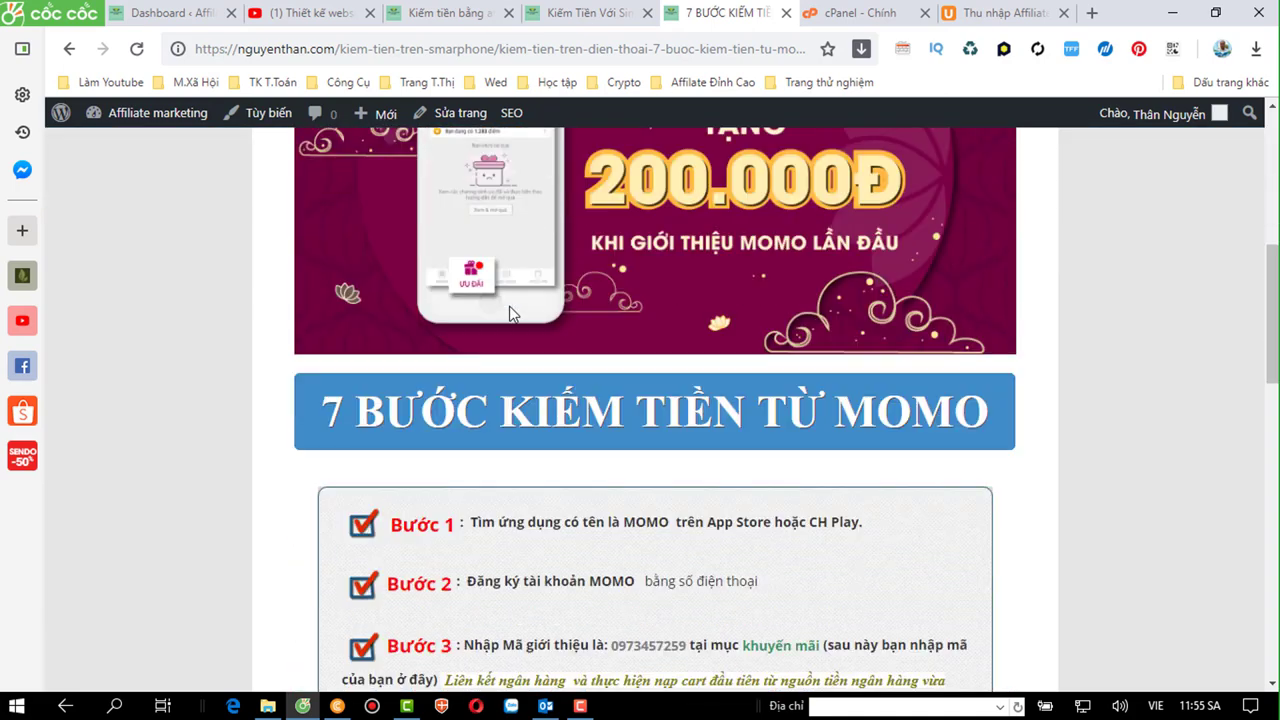
scroll(510, 313, up, 8)
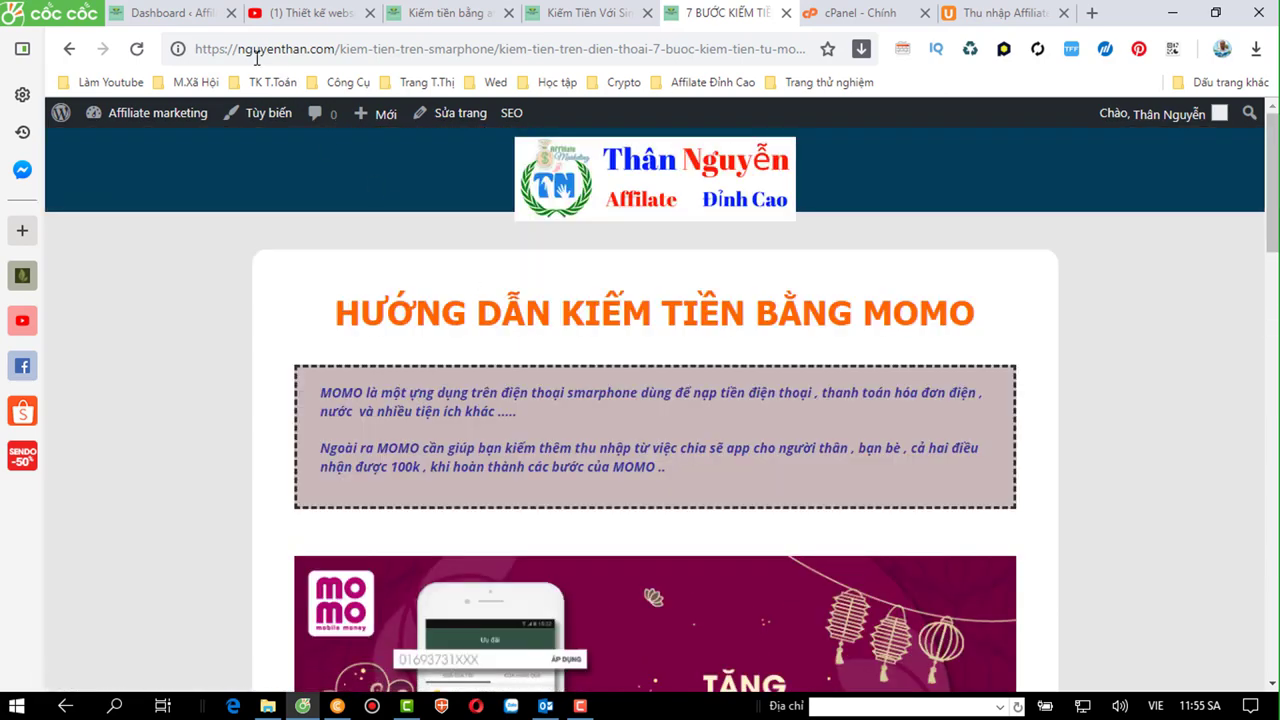
Back in the template gallery, choose the third template, the live webinar page
click(203, 12)
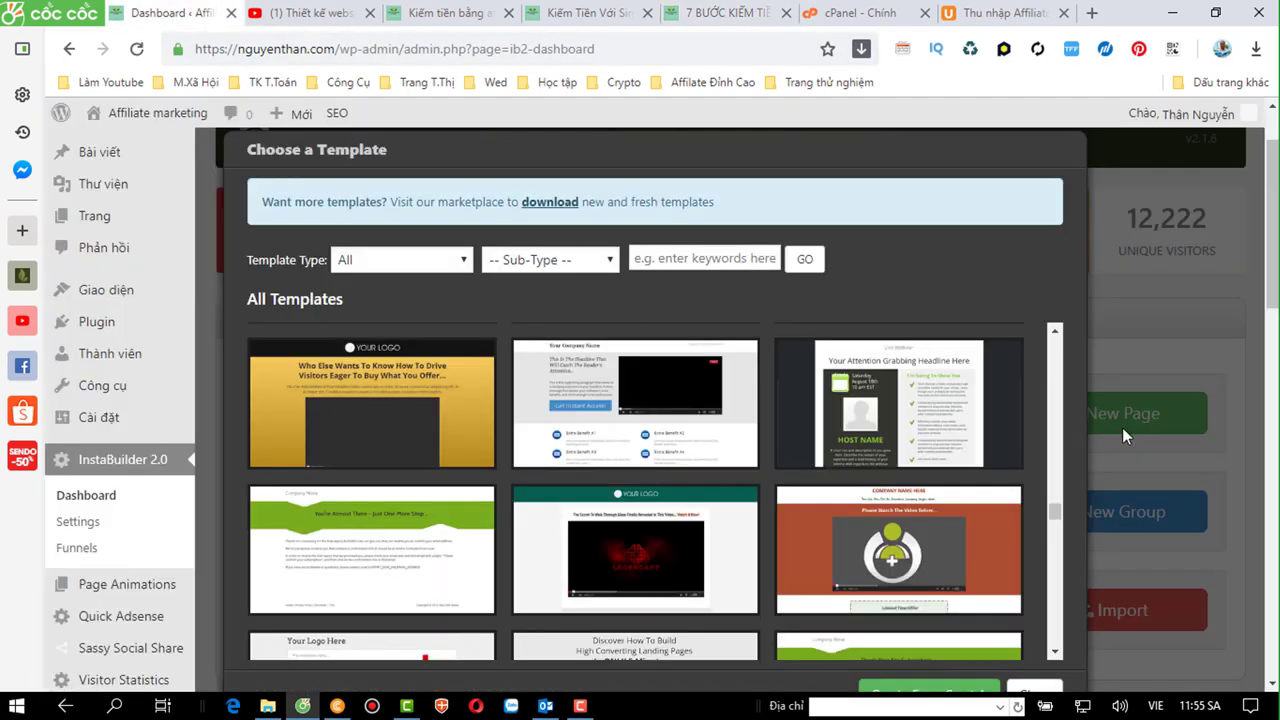
mouse_move(957, 451)
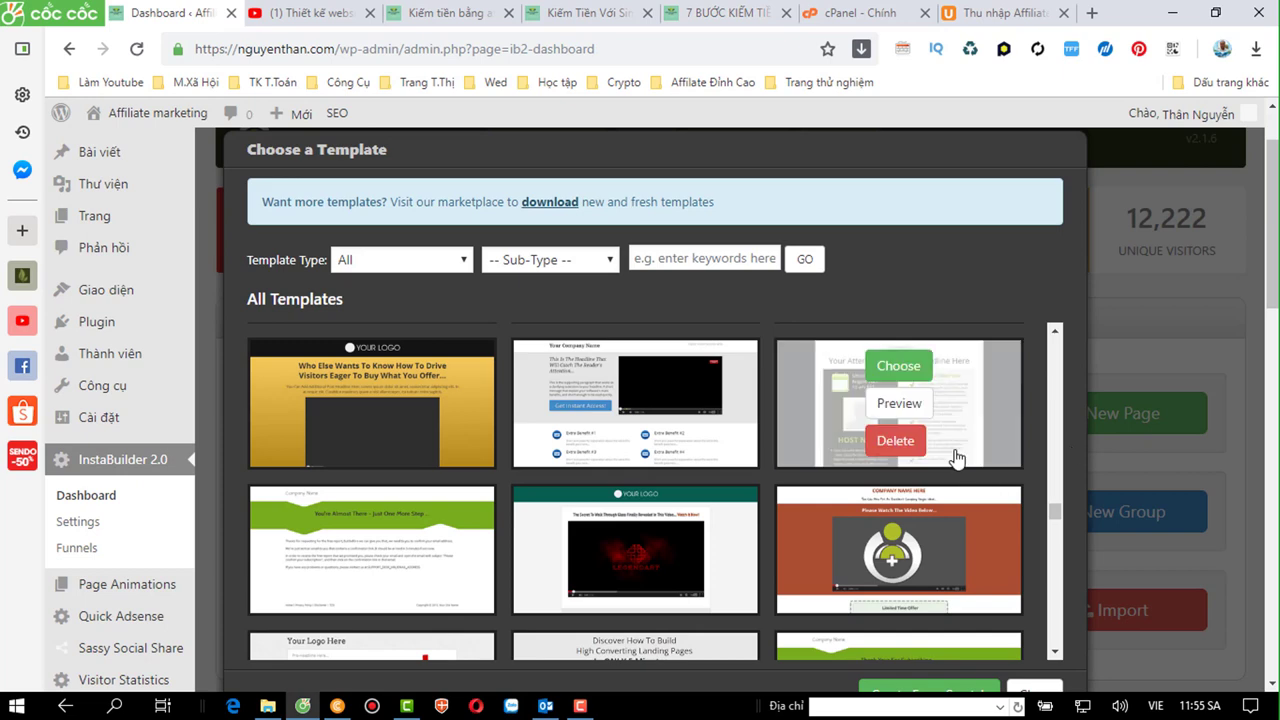
click(893, 370)
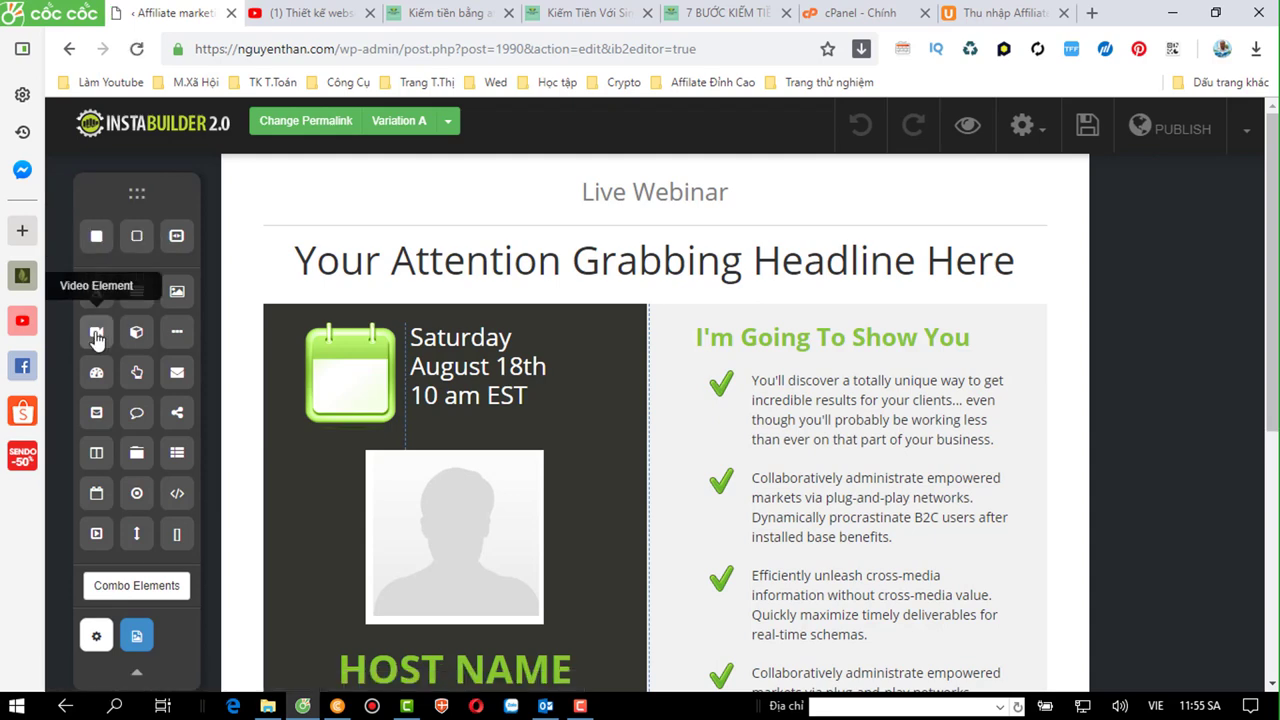
Place a Video element inside the pink notice box
drag(96, 338, 362, 300)
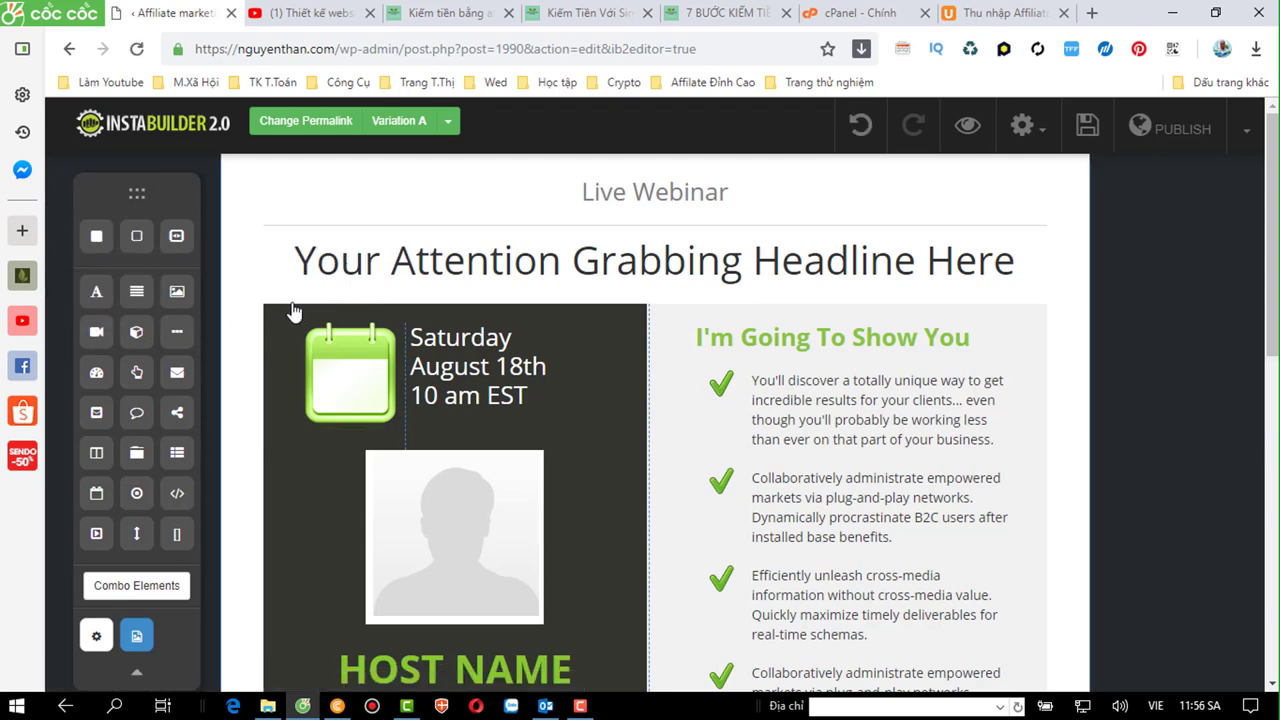
scroll(600, 403, down, 7)
scroll(600, 400, up, 1)
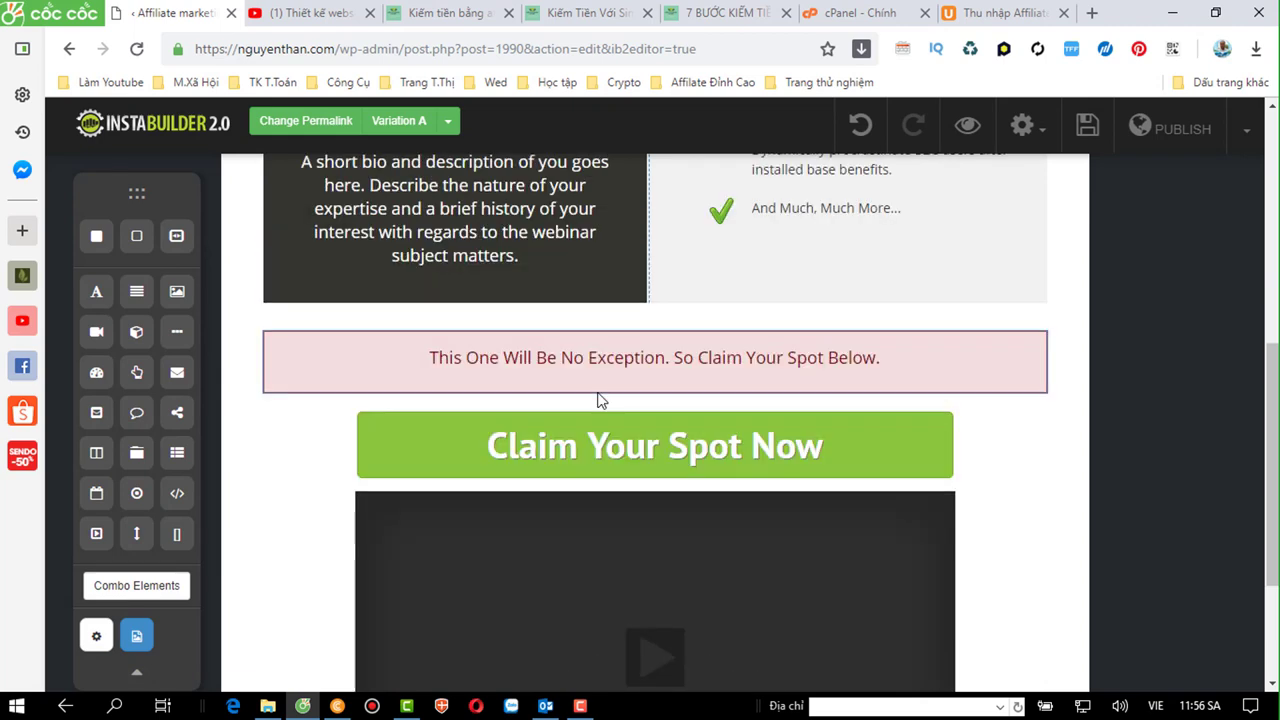
drag(96, 331, 436, 366)
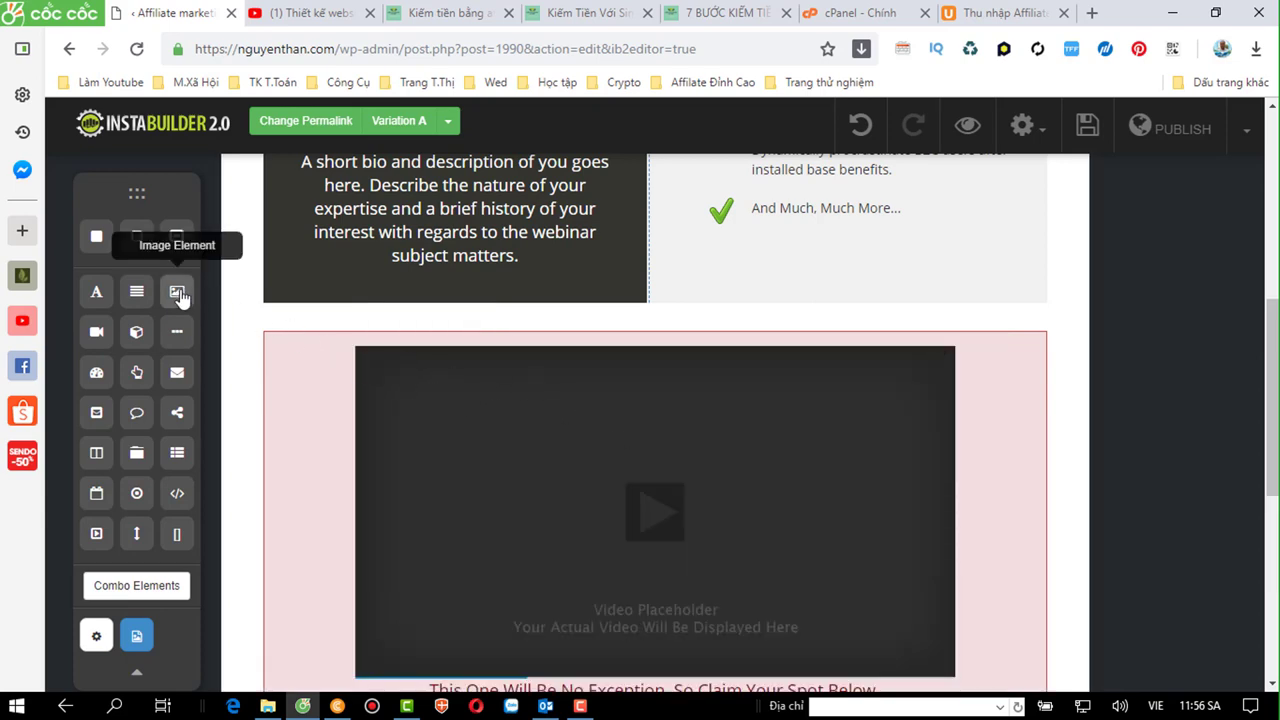
Add an Image element and a Spacer below the Claim Your Spot Now button
scroll(180, 295, down, 4)
scroll(180, 290, down, 2)
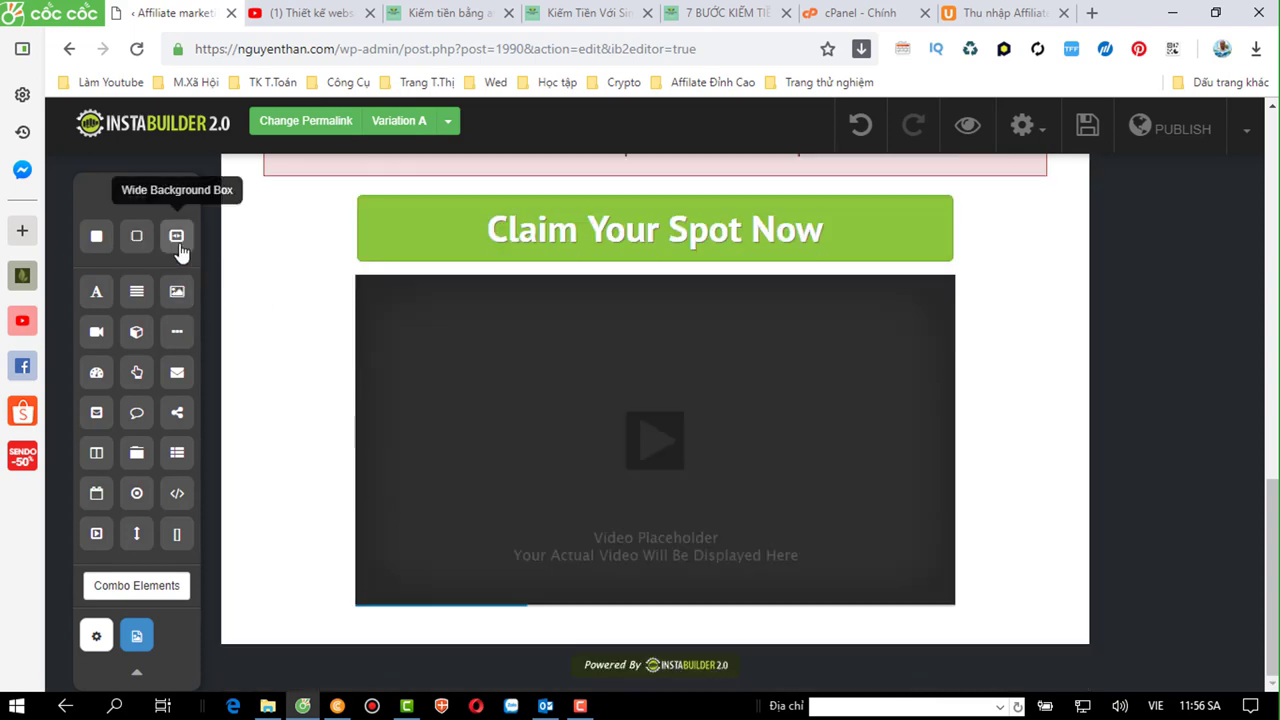
drag(176, 293, 440, 294)
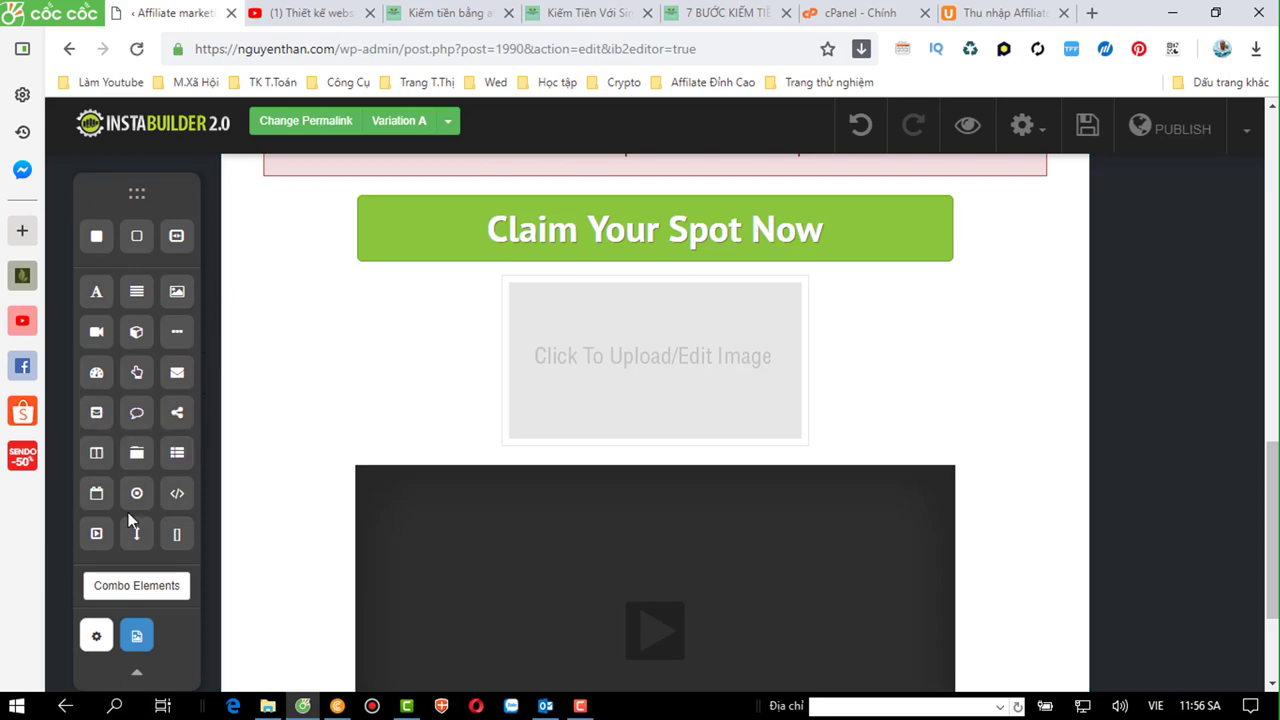
drag(313, 405, 514, 294)
scroll(214, 429, up, 8)
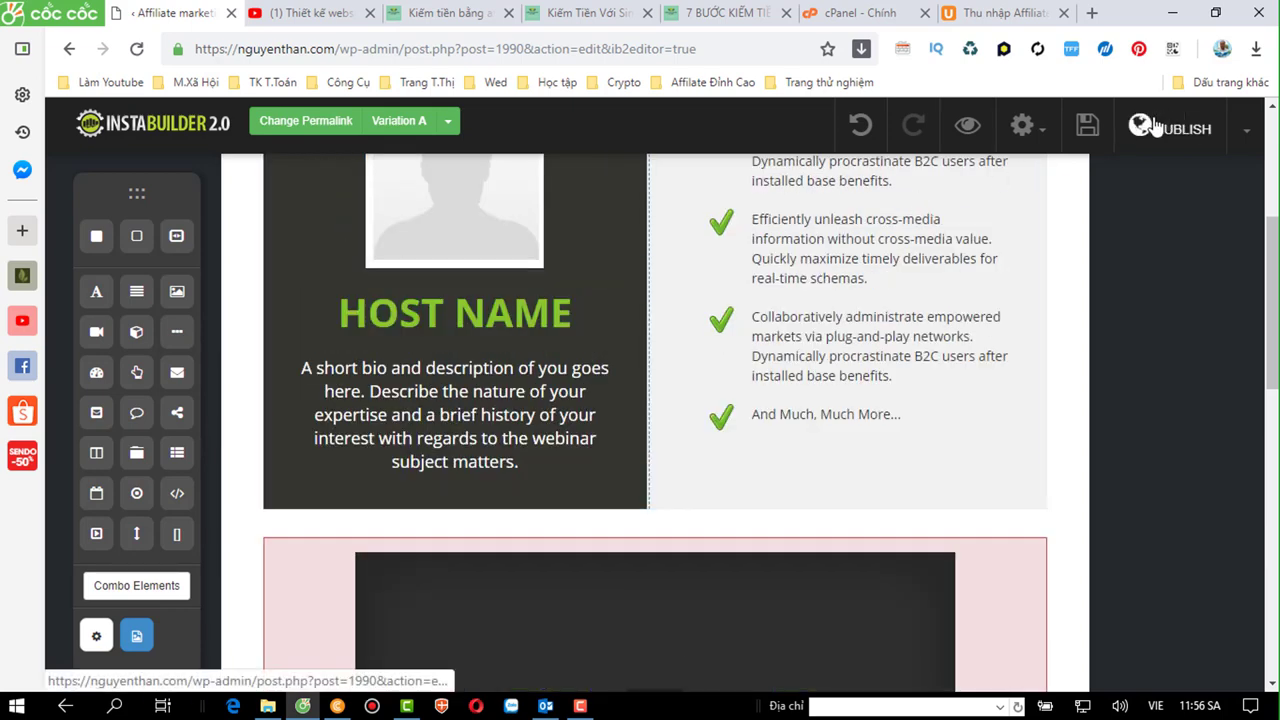
Delete the Live Webinar title text from the top of the page
click(1026, 126)
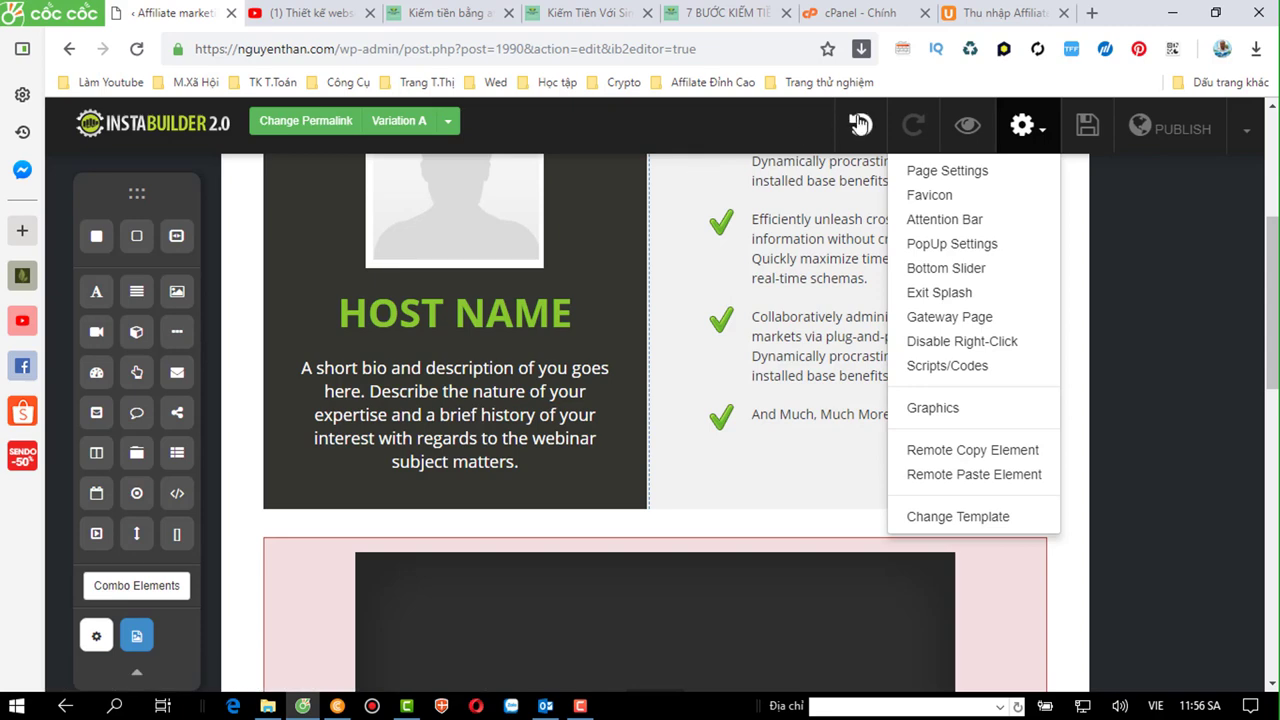
scroll(586, 128, up, 4)
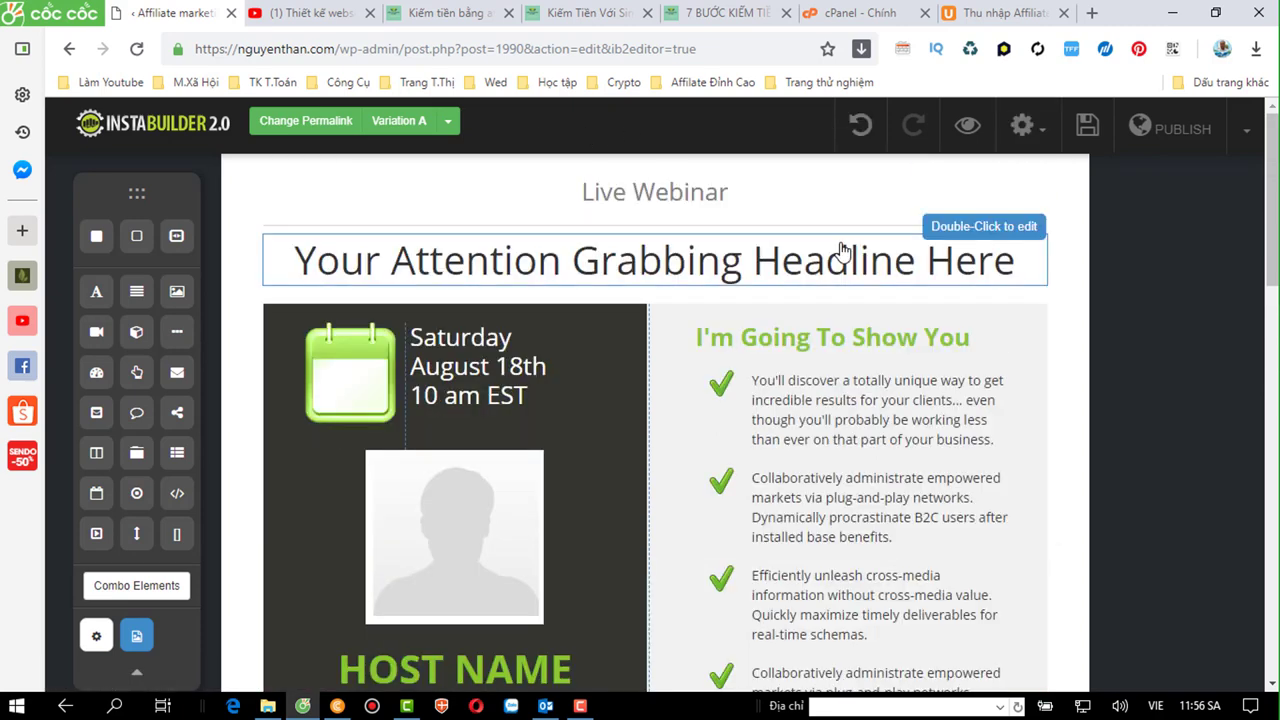
click(728, 197)
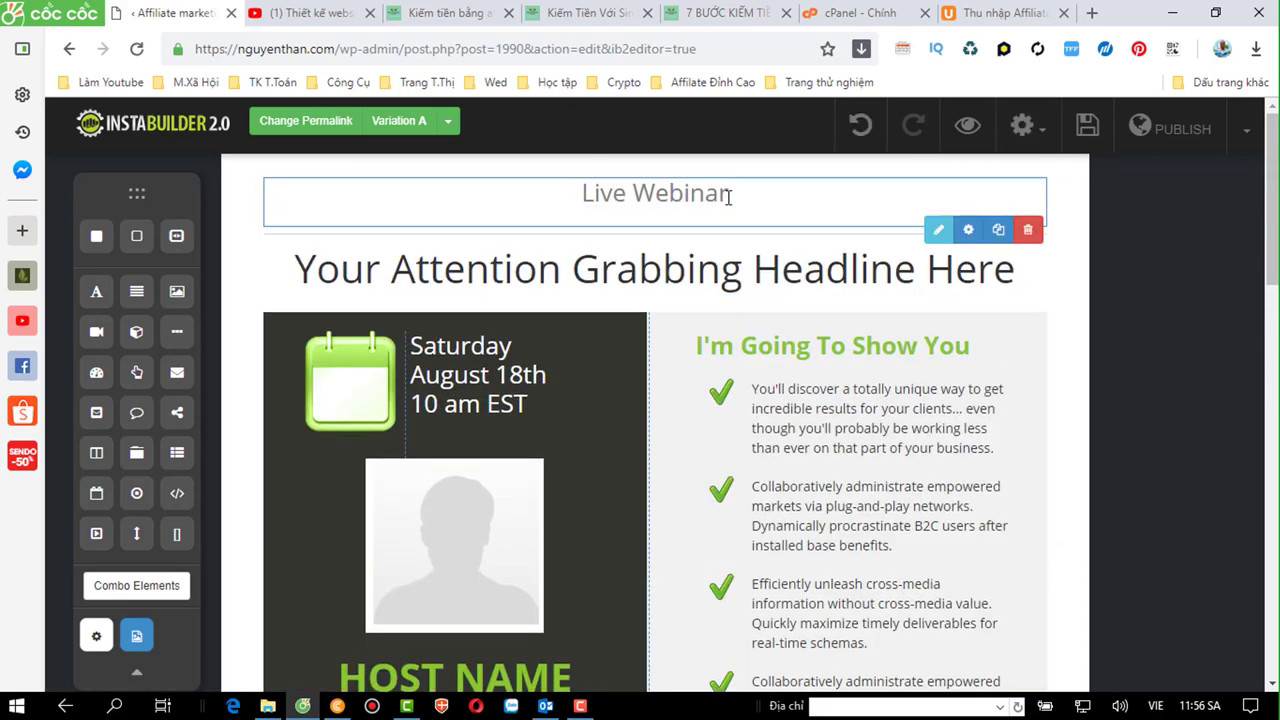
click(1024, 232)
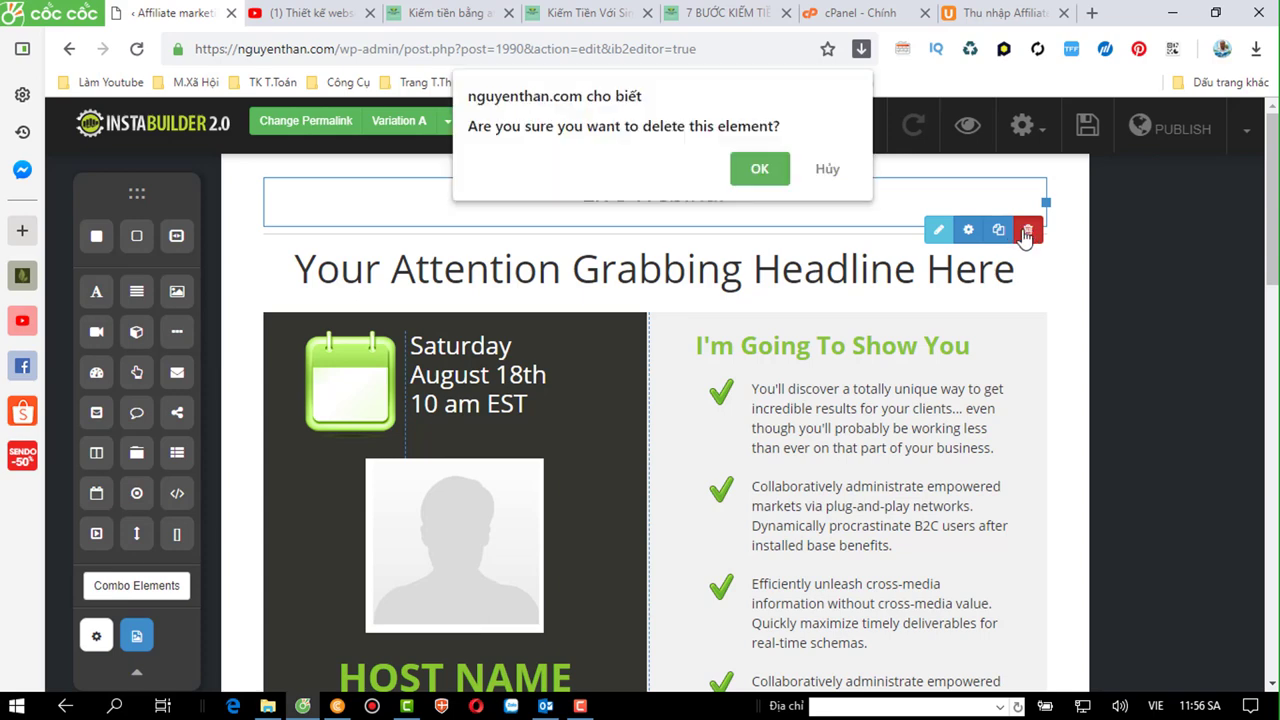
click(776, 172)
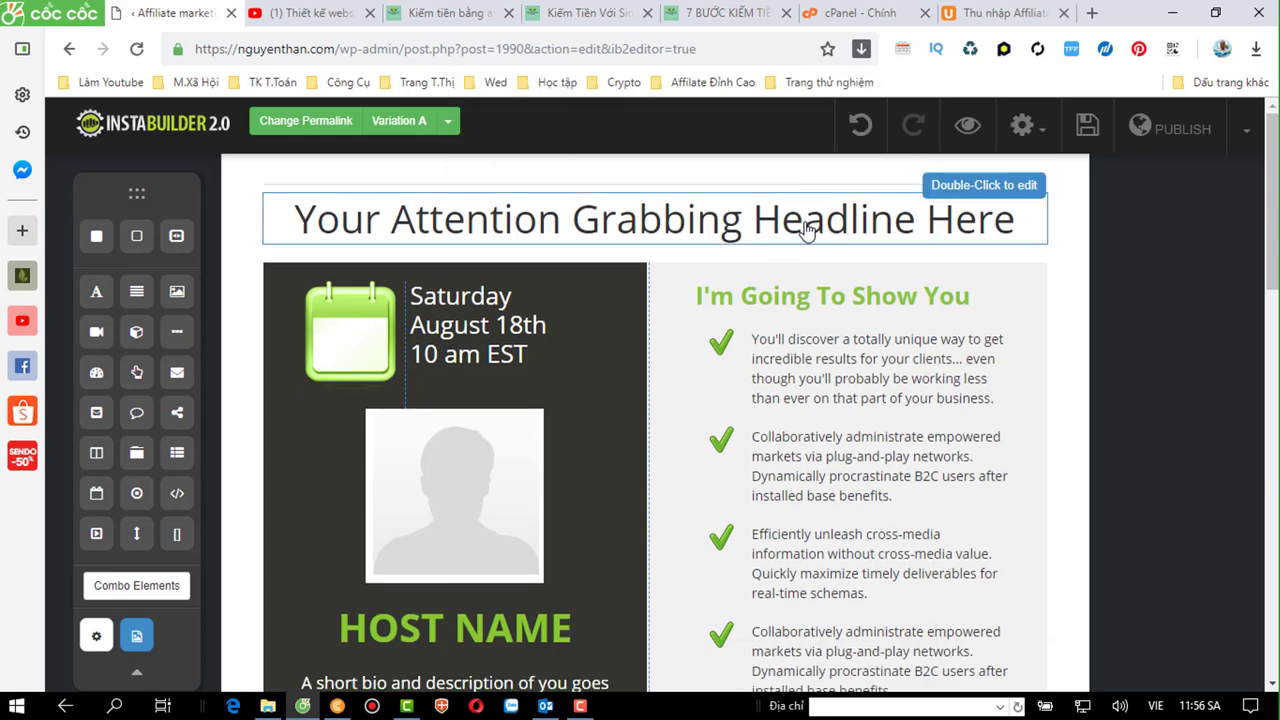
Delete the 'Your Attention Grabbing Headline Here' headline
click(808, 224)
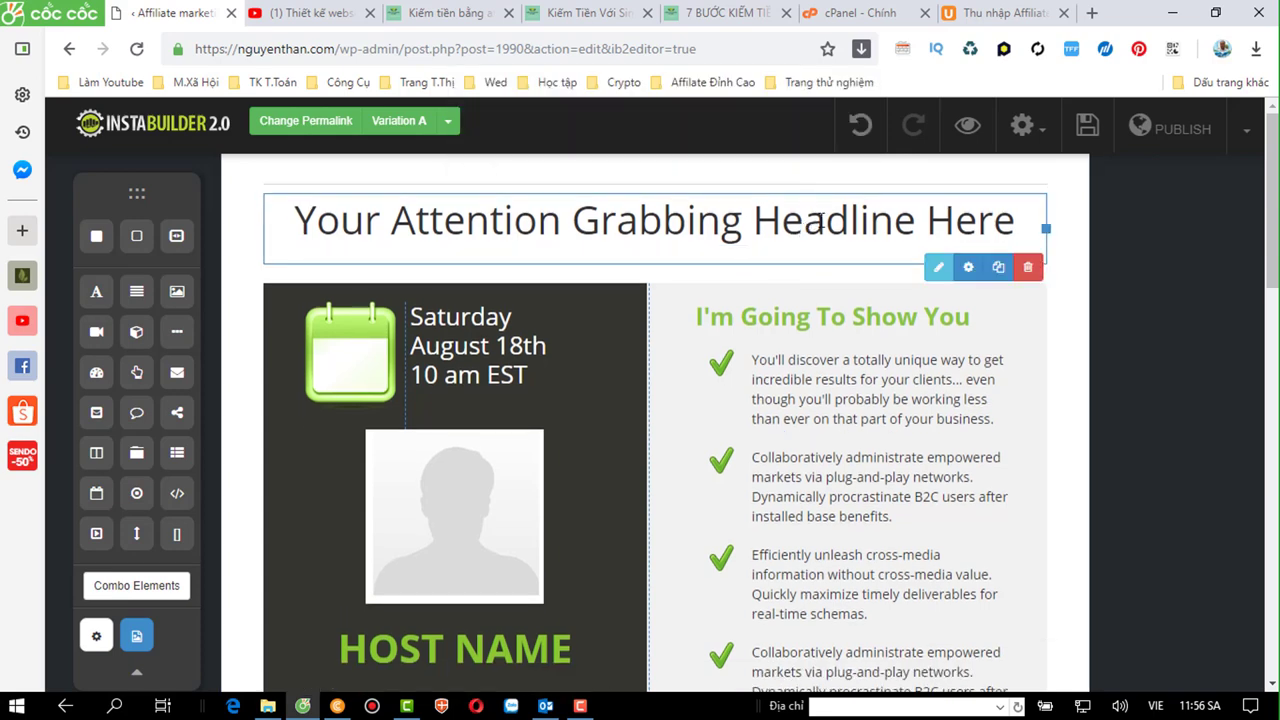
click(1030, 270)
click(766, 168)
click(727, 252)
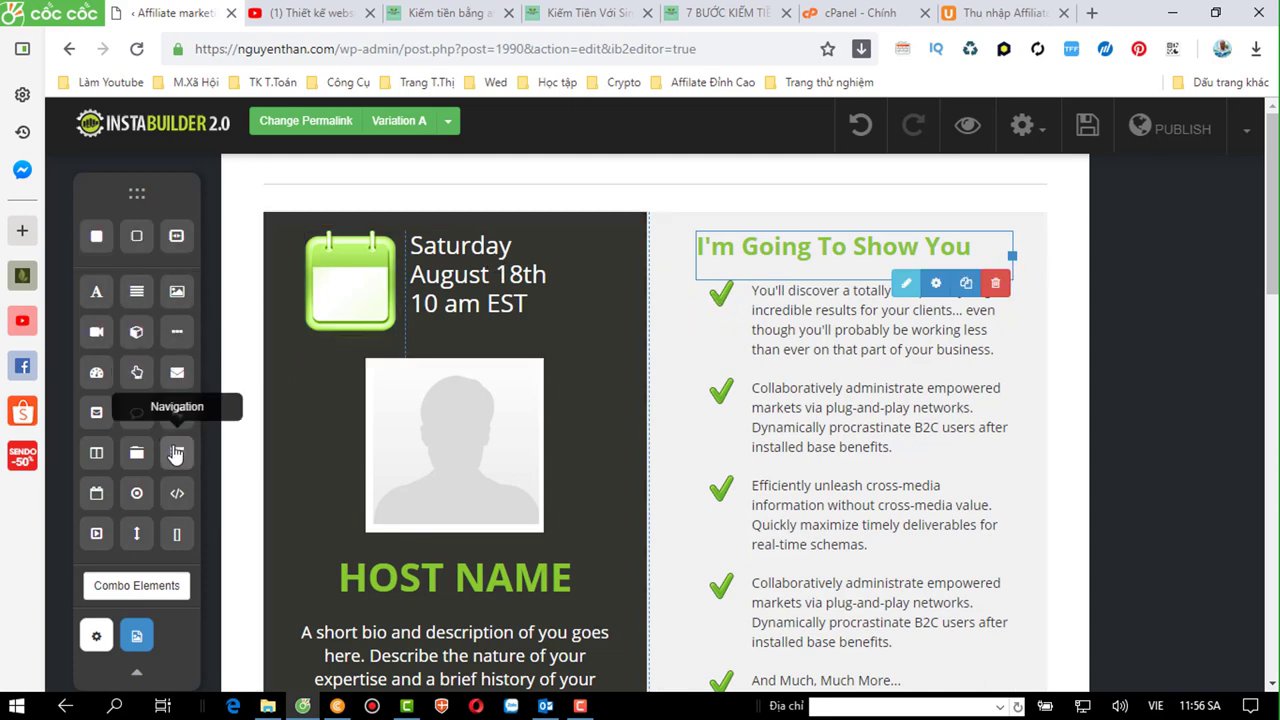
Drag two Navigation elements with the Trang chủ link above the event section
drag(177, 455, 603, 227)
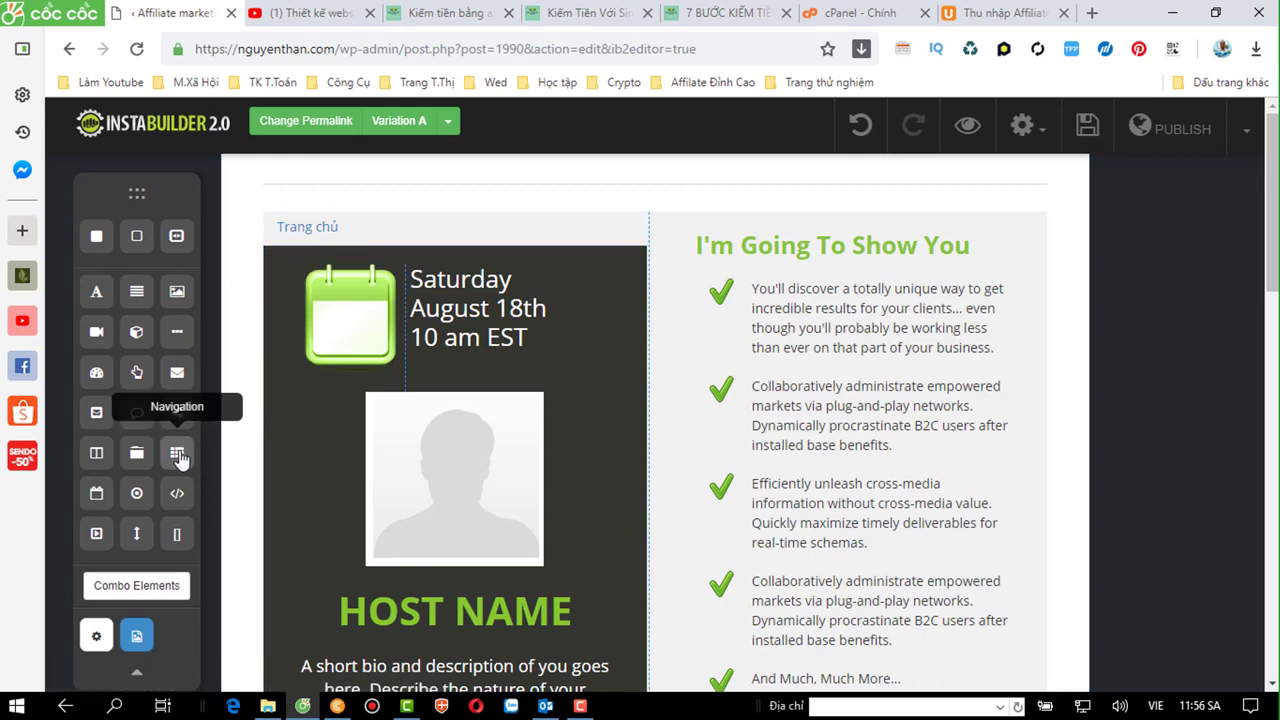
drag(177, 452, 509, 237)
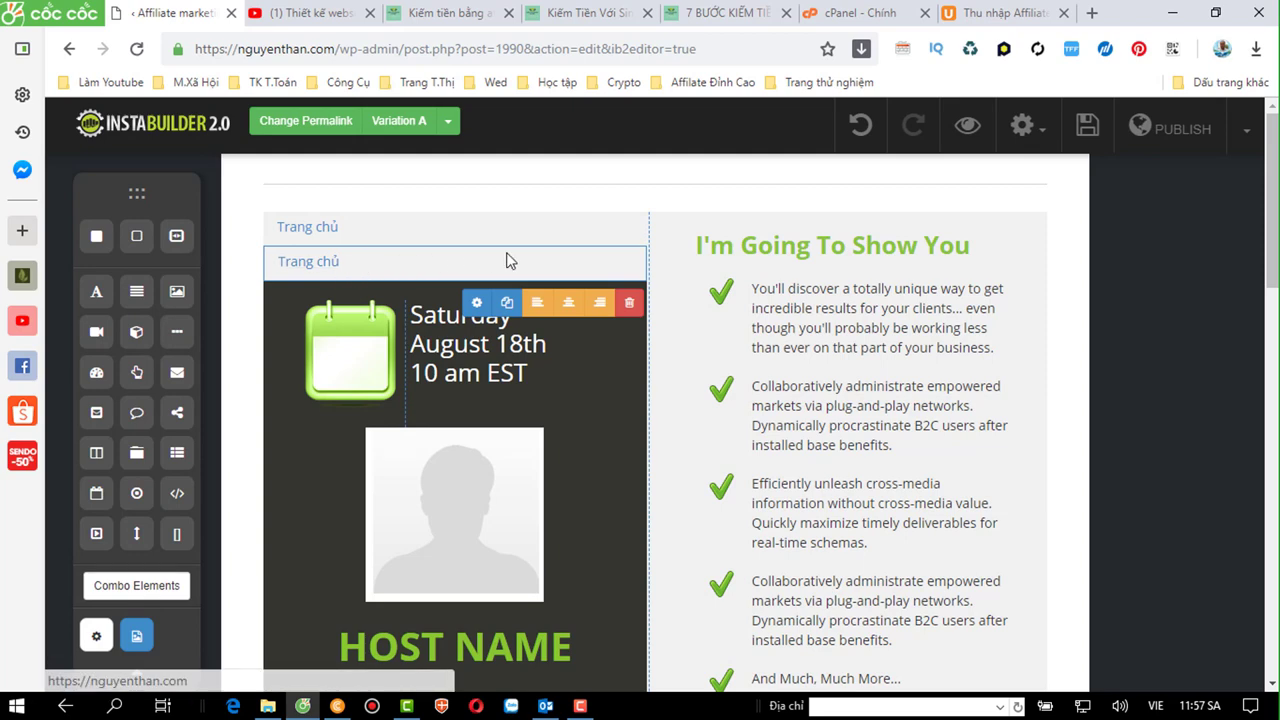
Delete the duplicate Trang chủ navigation bar and save the landing page
click(629, 305)
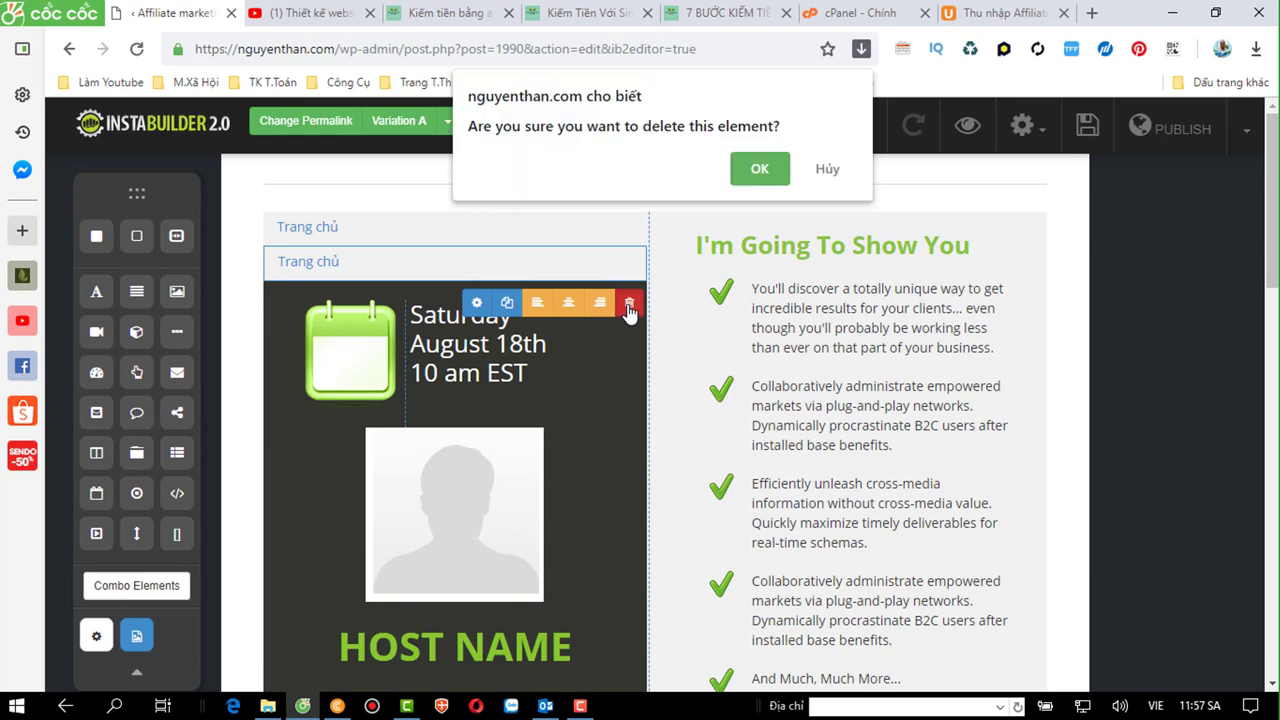
click(757, 172)
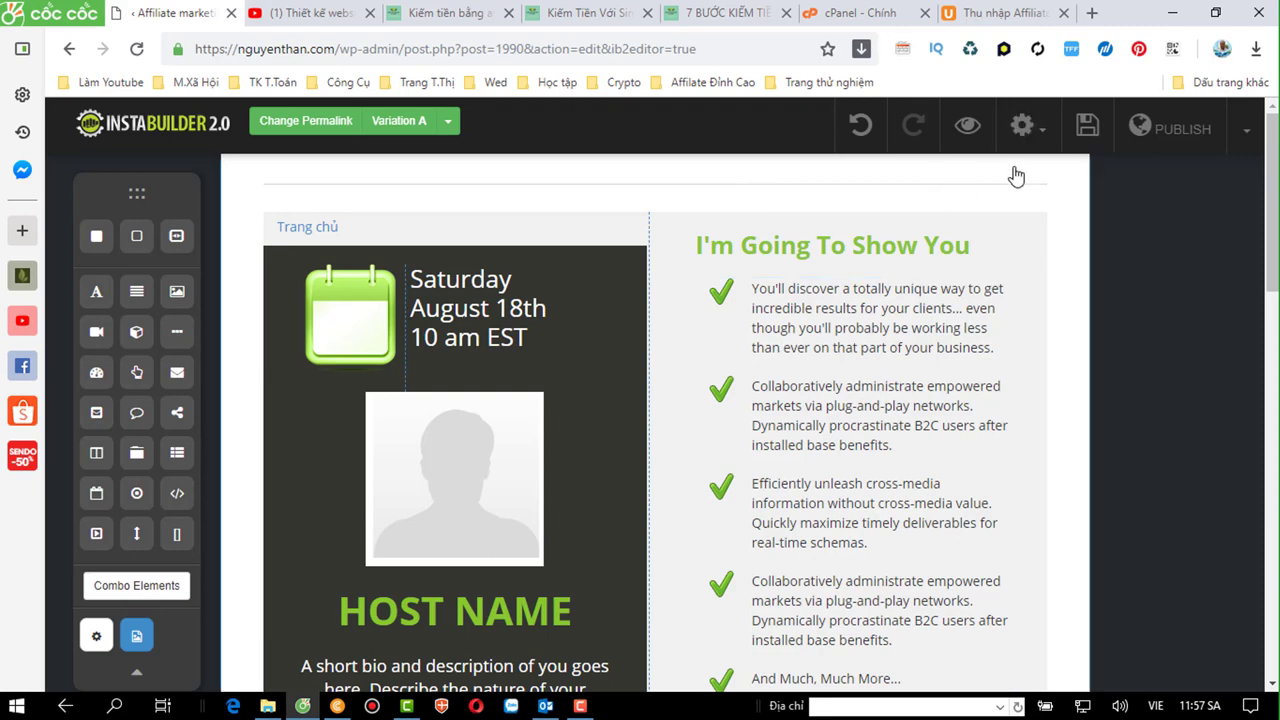
click(1080, 148)
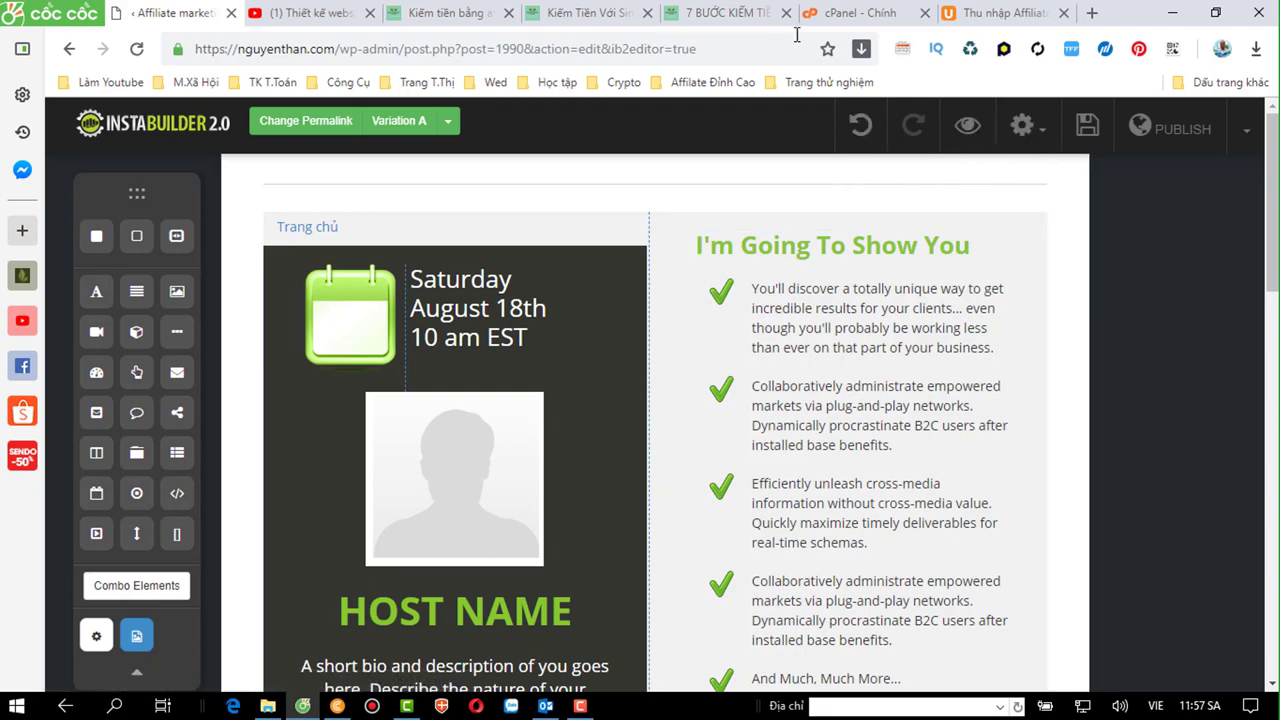
click(729, 12)
Look over the Unica affiliate revenue dashboard
scroll(672, 390, down, 4)
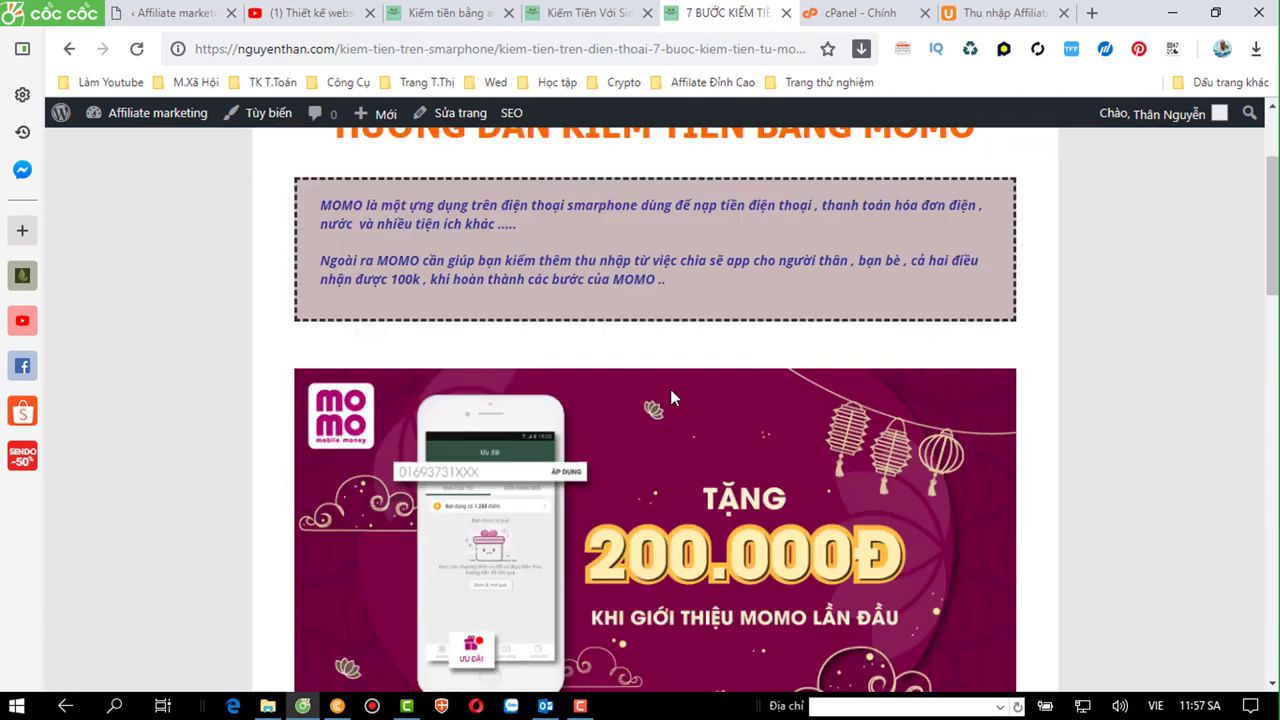
scroll(672, 390, up, 4)
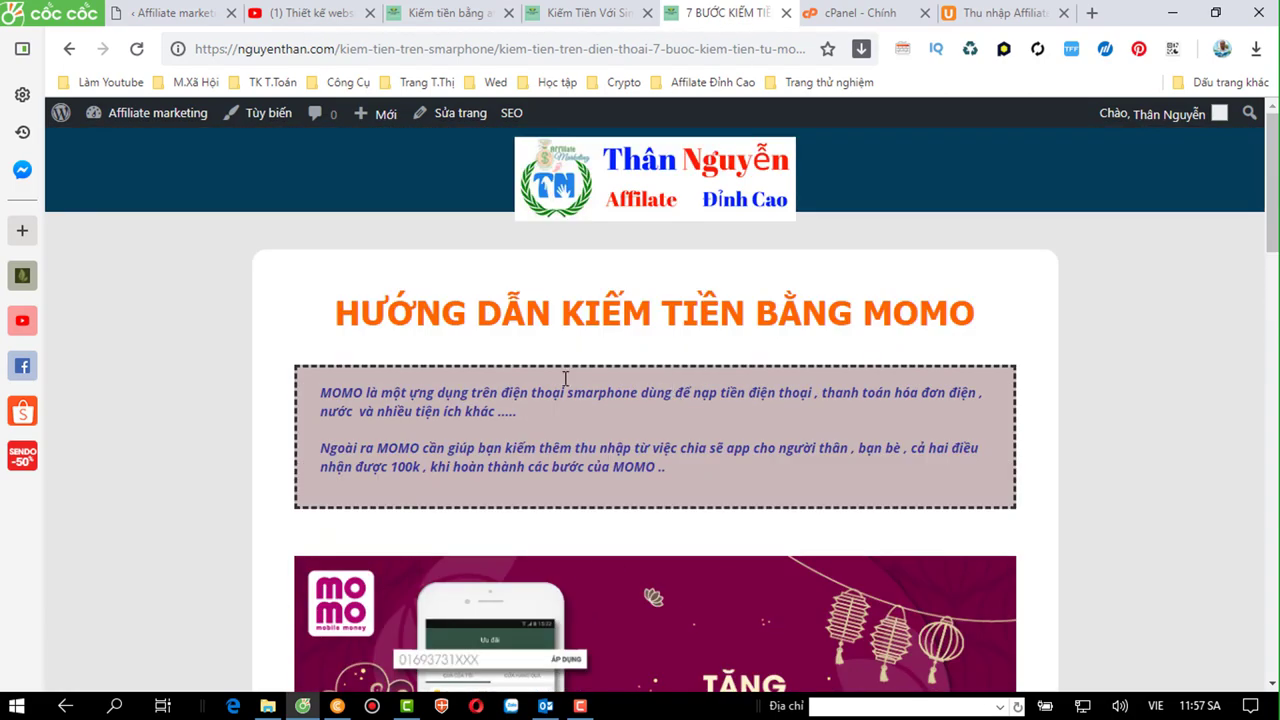
click(962, 13)
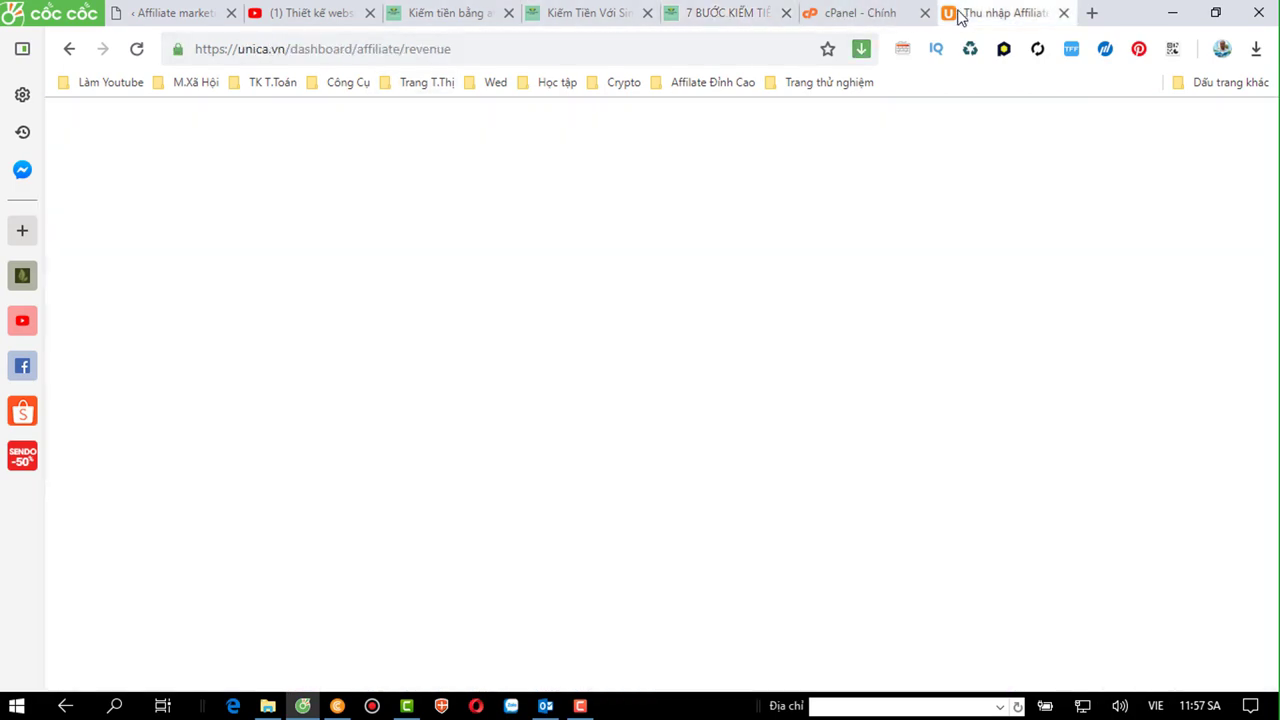
scroll(655, 320, down, 4)
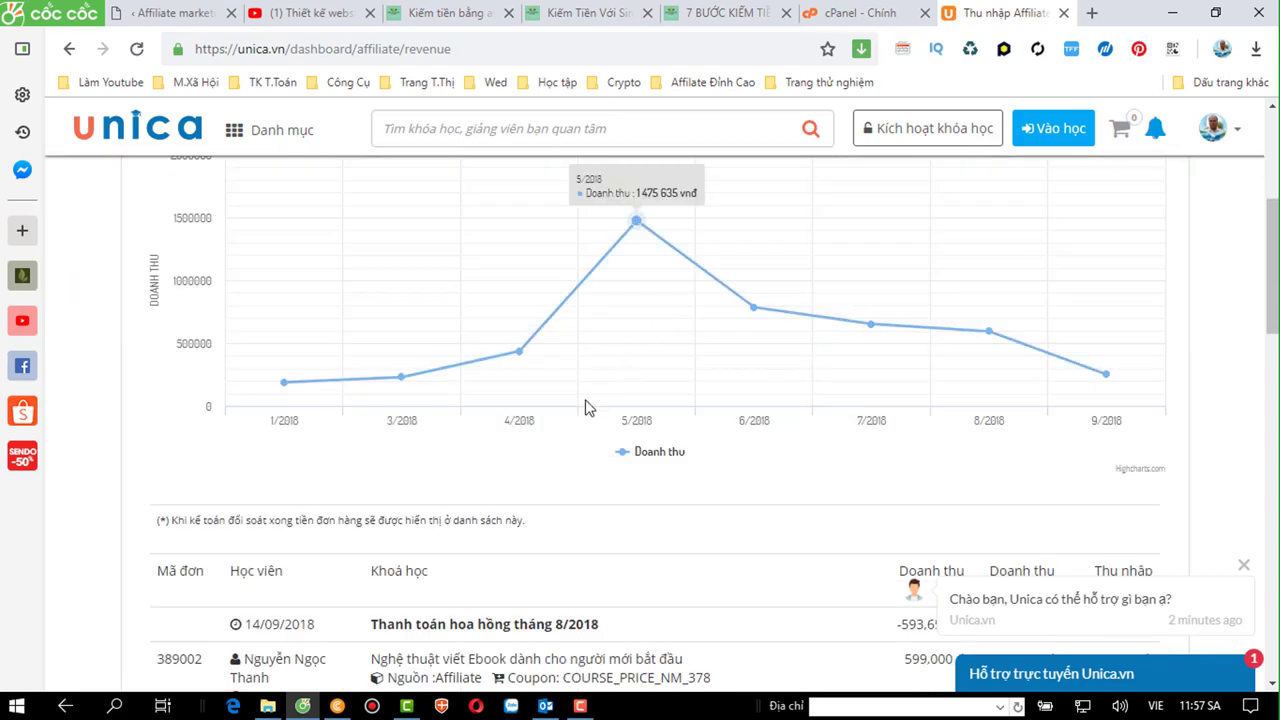
scroll(615, 397, down, 3)
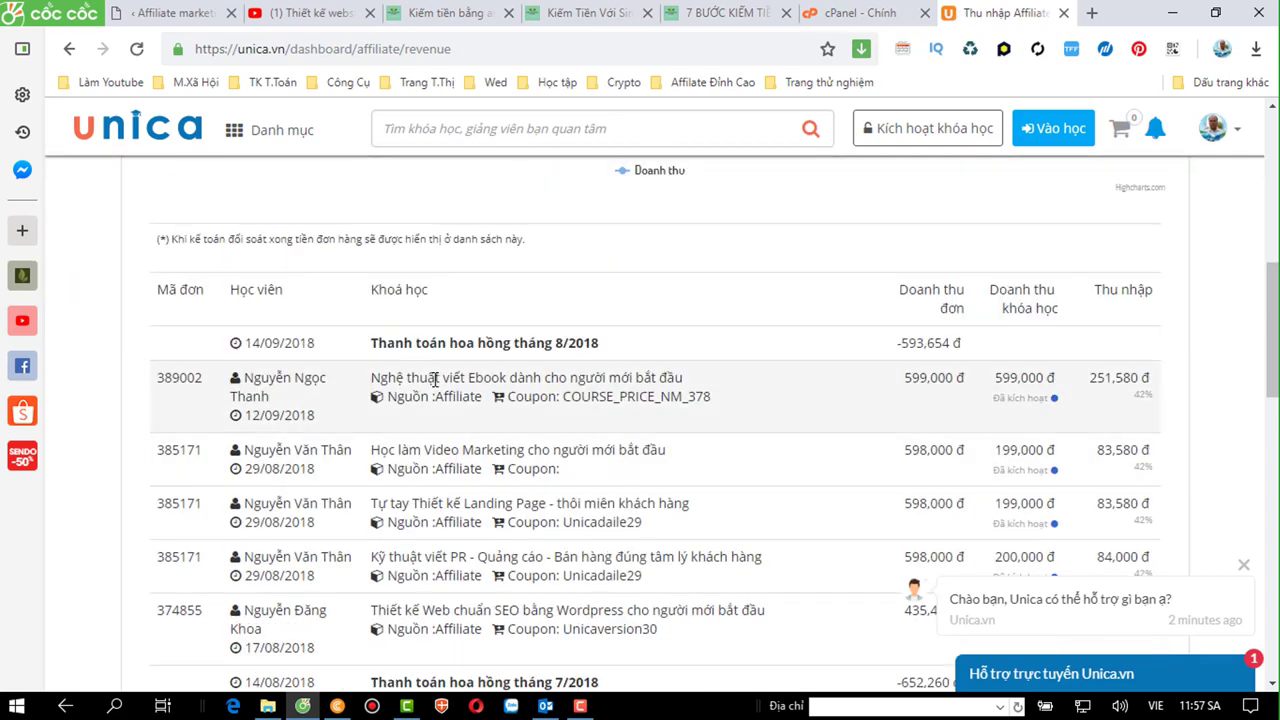
scroll(385, 372, up, 7)
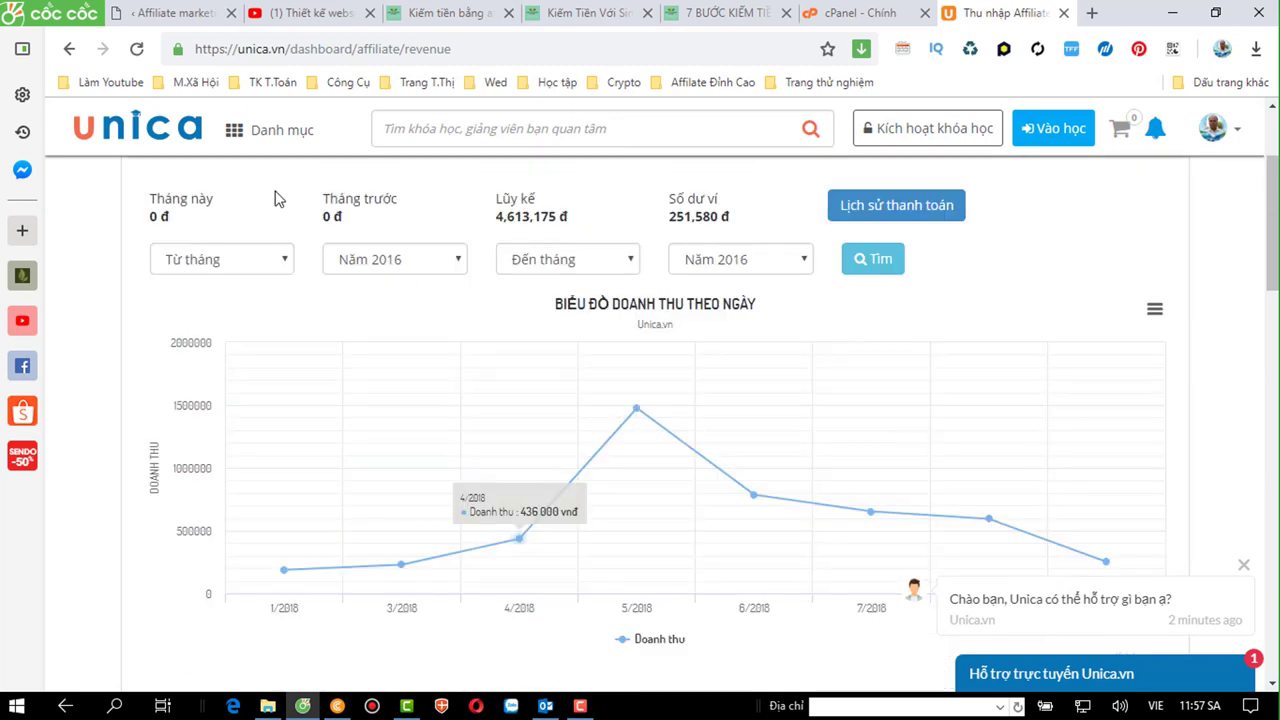
Open the NodeJS real-time web programming course from the Công nghệ thông tin category
mouse_move(238, 143)
click(300, 178)
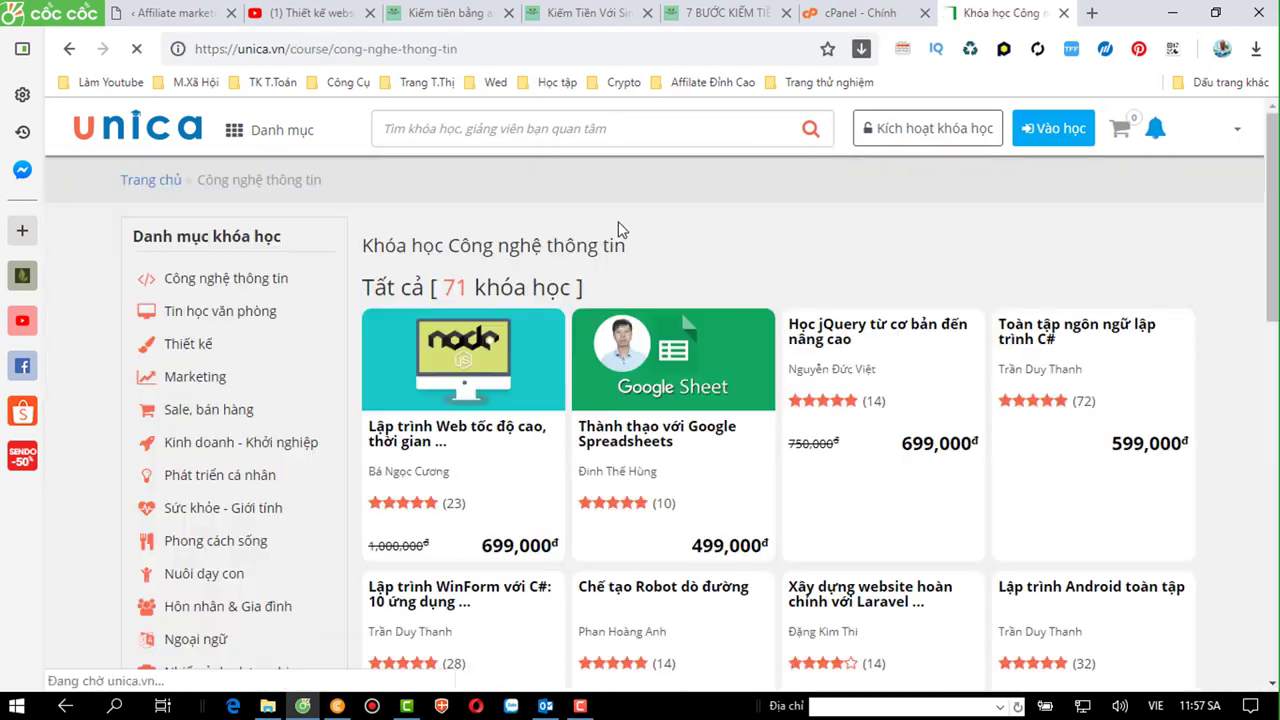
click(458, 430)
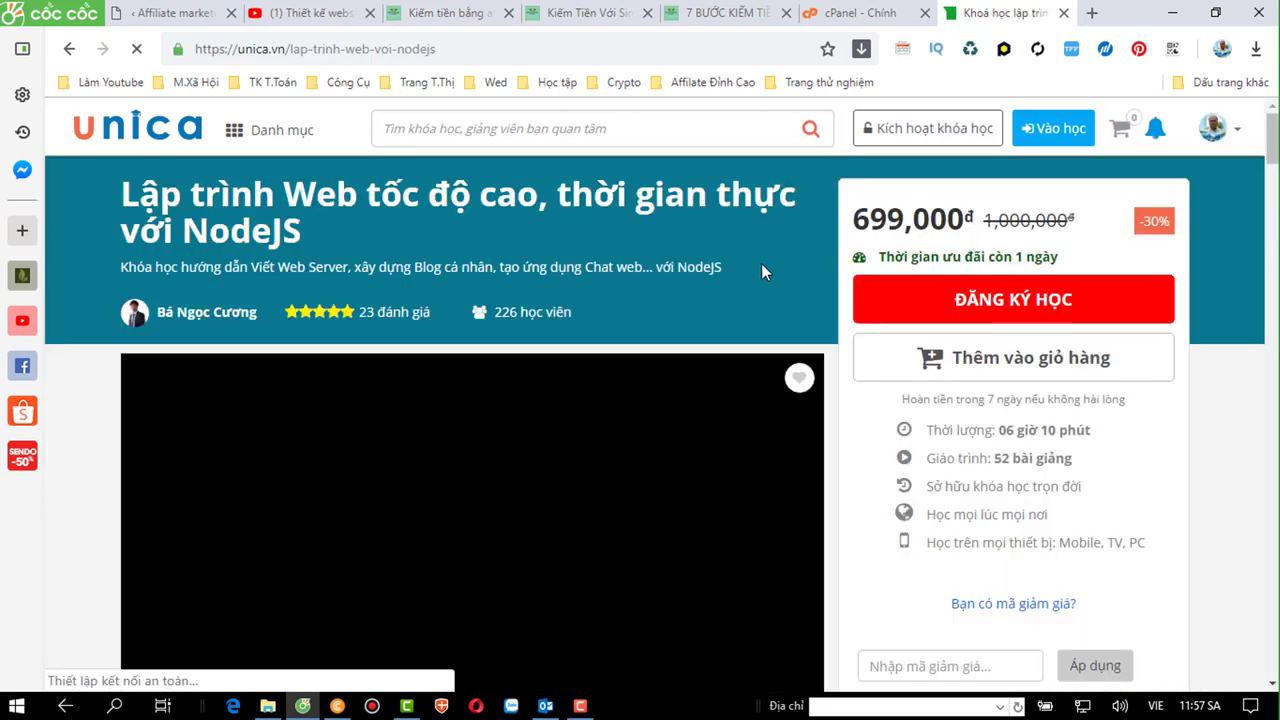
Review the NodeJS course's 52 lessons, instructor info and ratings, then return to the top
scroll(652, 336, down, 1)
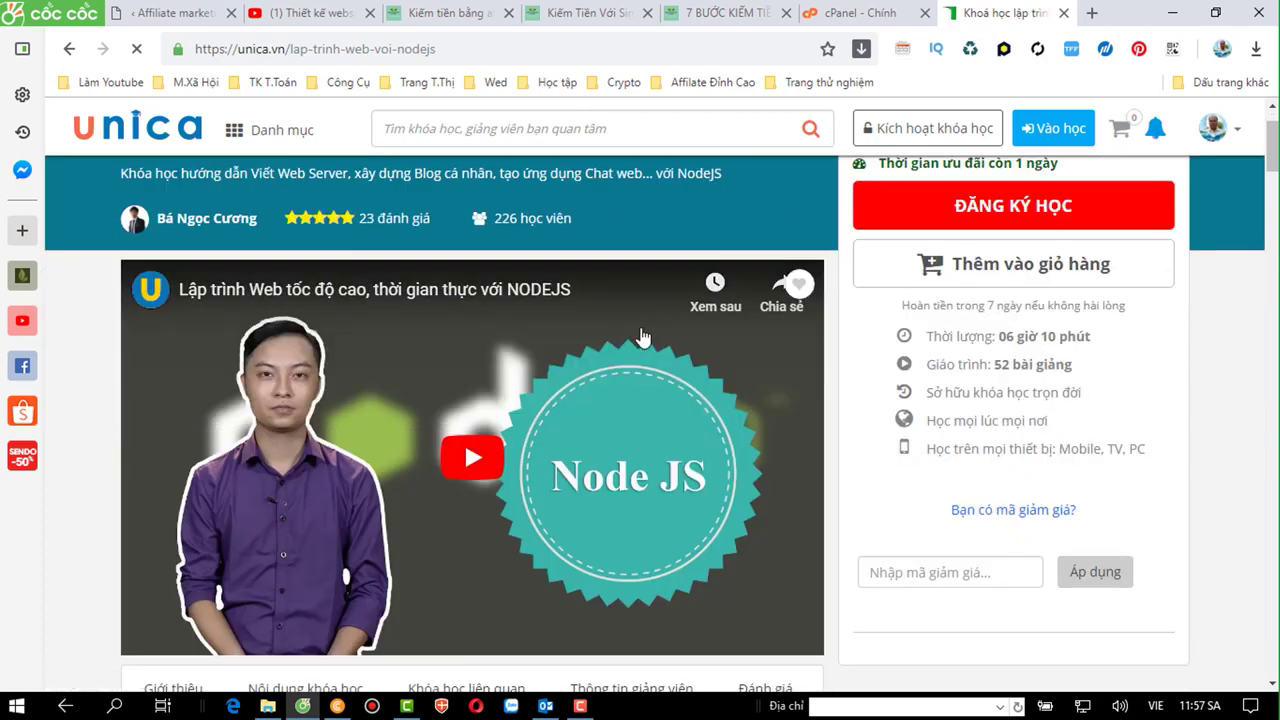
scroll(527, 336, down, 2)
scroll(650, 337, down, 2)
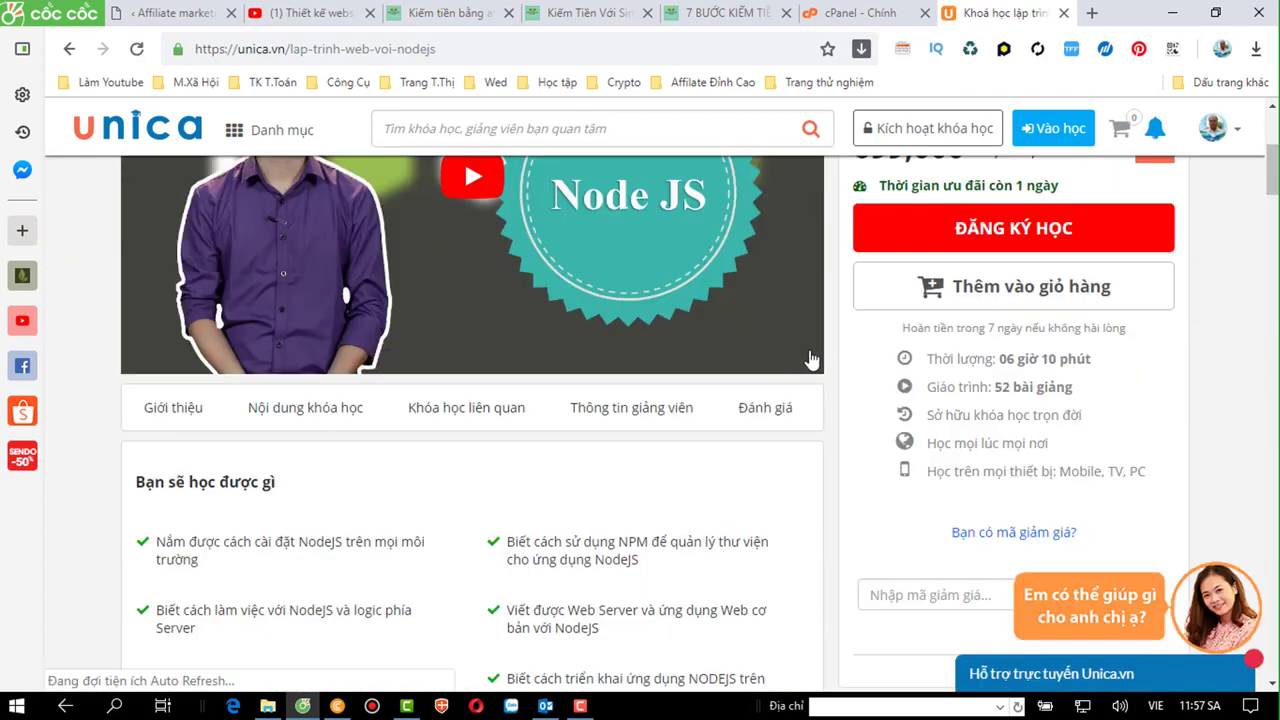
scroll(900, 360, down, 2)
scroll(1100, 360, down, 18)
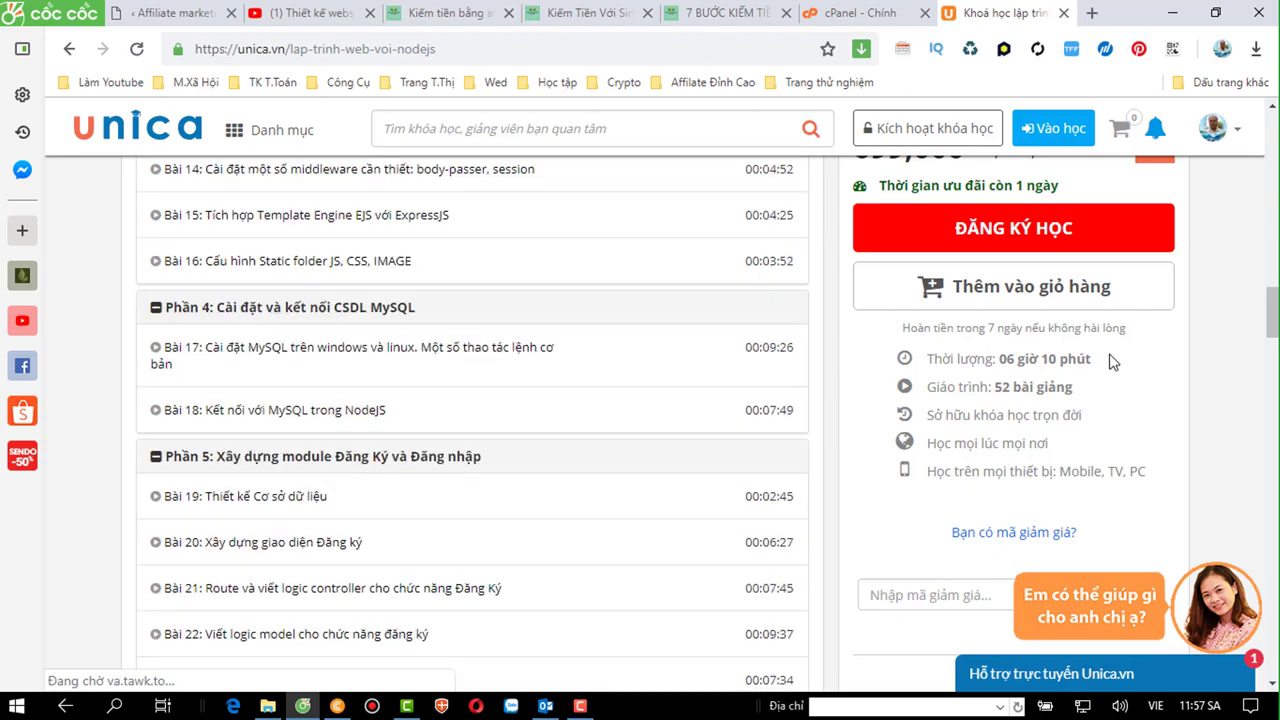
scroll(1113, 360, down, 20)
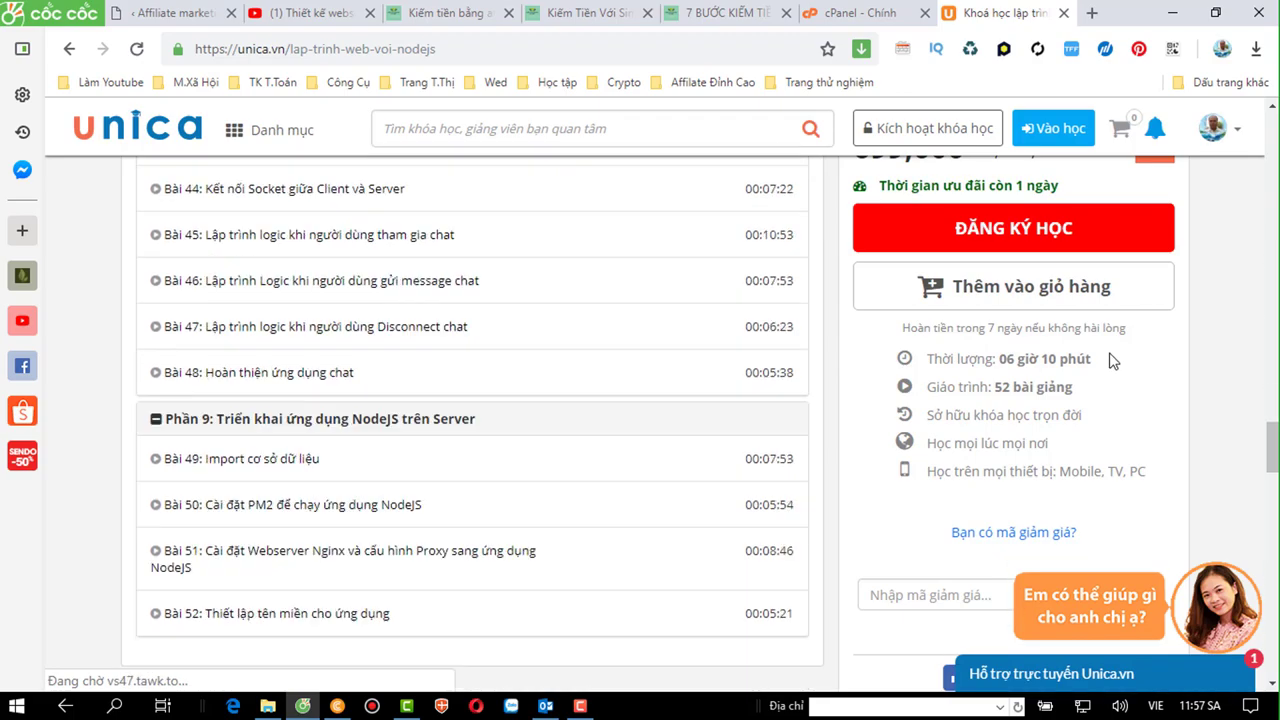
scroll(1113, 360, down, 11)
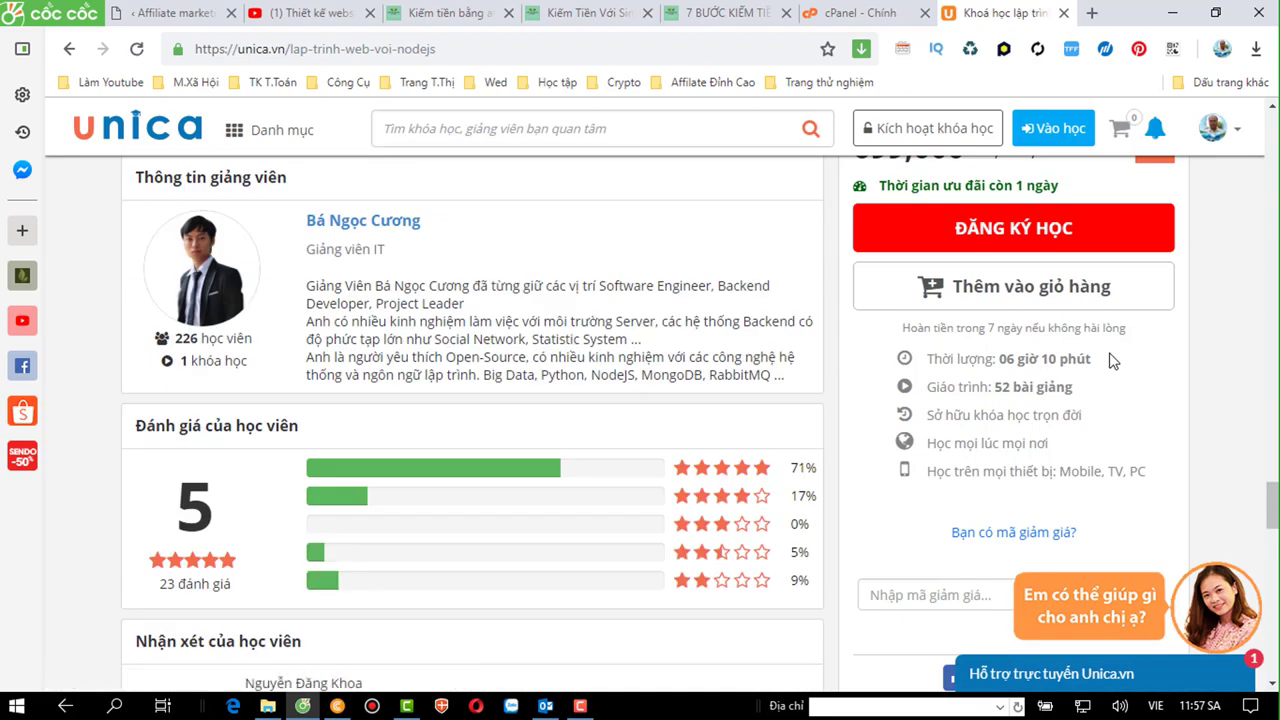
scroll(1115, 353, up, 5)
scroll(1111, 346, up, 20)
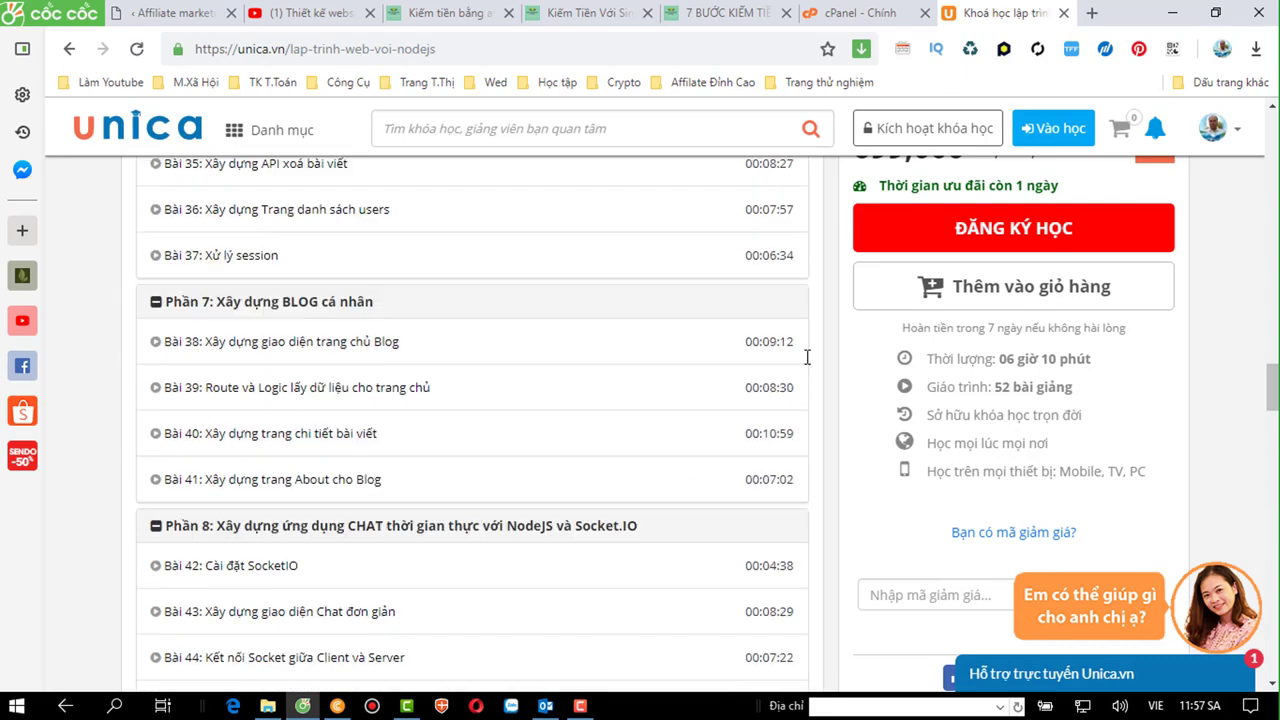
scroll(496, 362, up, 12)
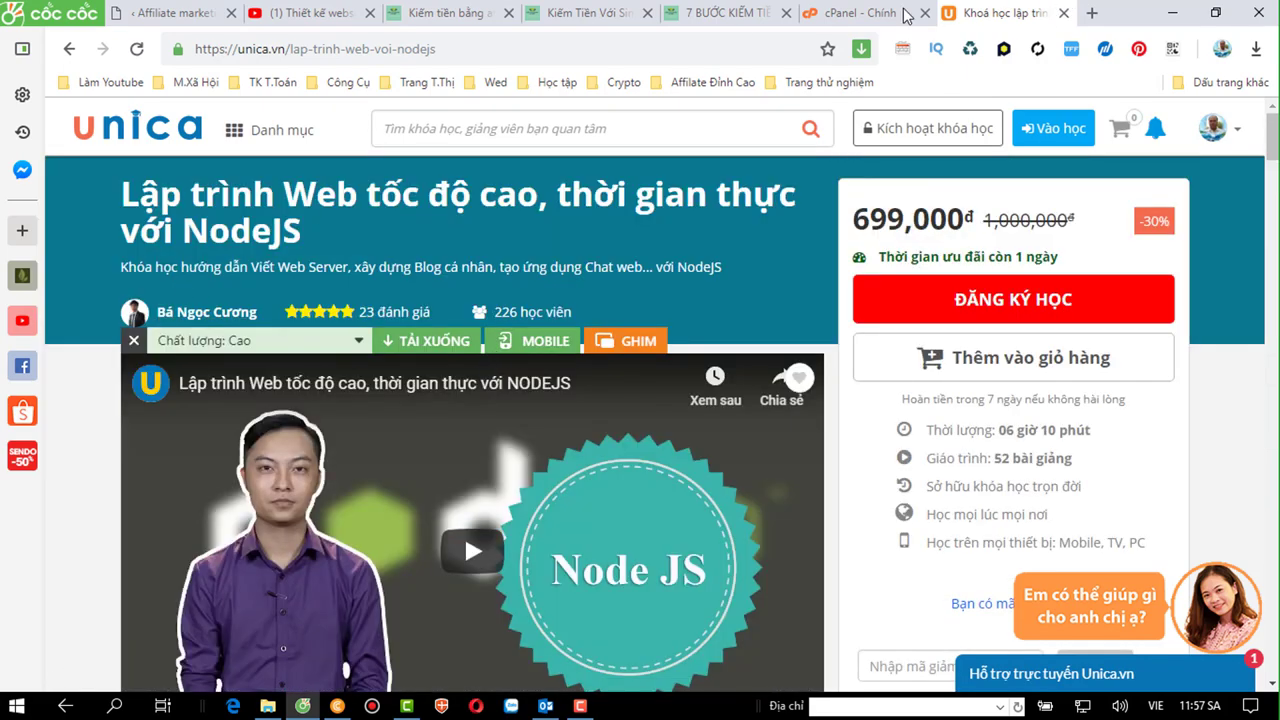
Open cPanel's File Manager, showing it in original English instead of the translation
click(830, 17)
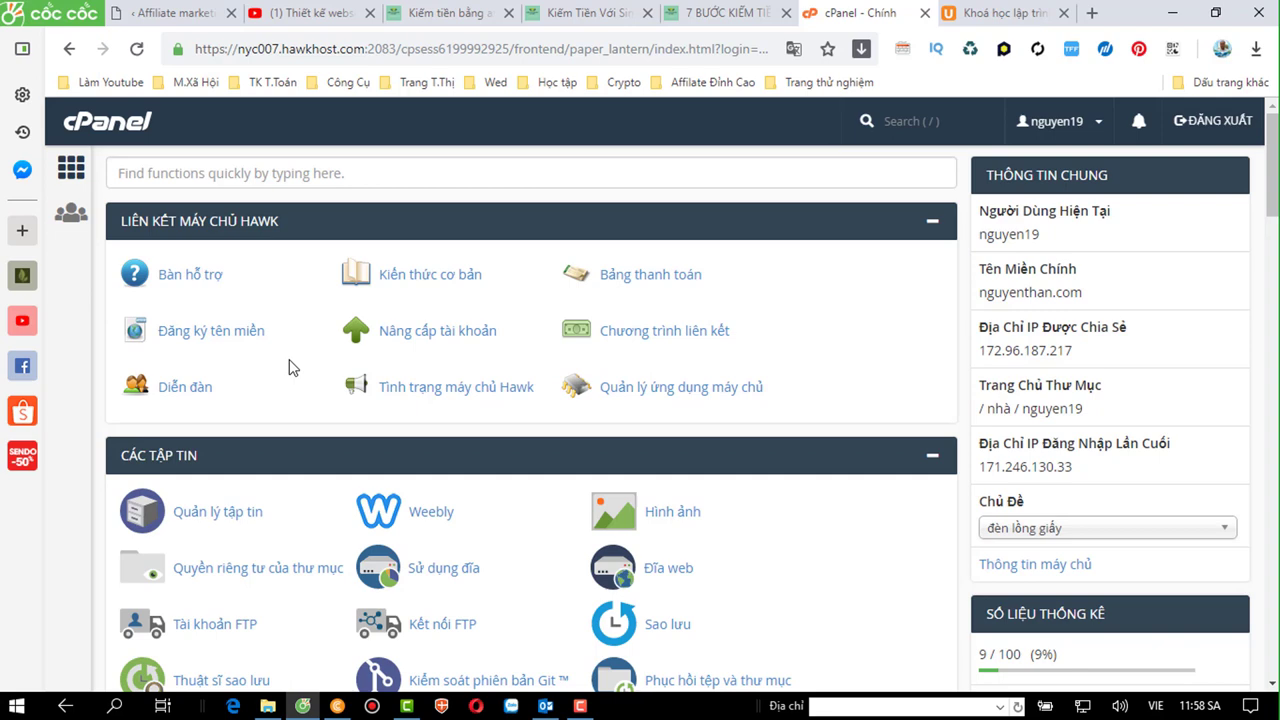
click(217, 513)
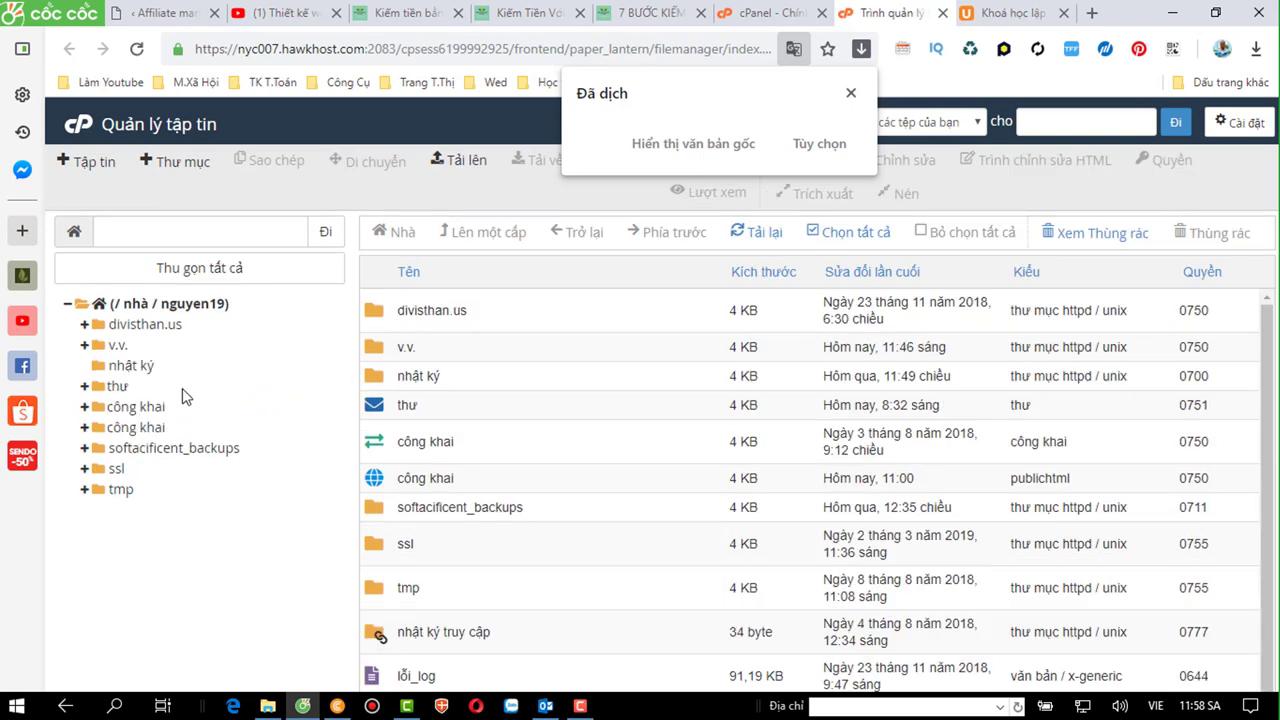
click(645, 148)
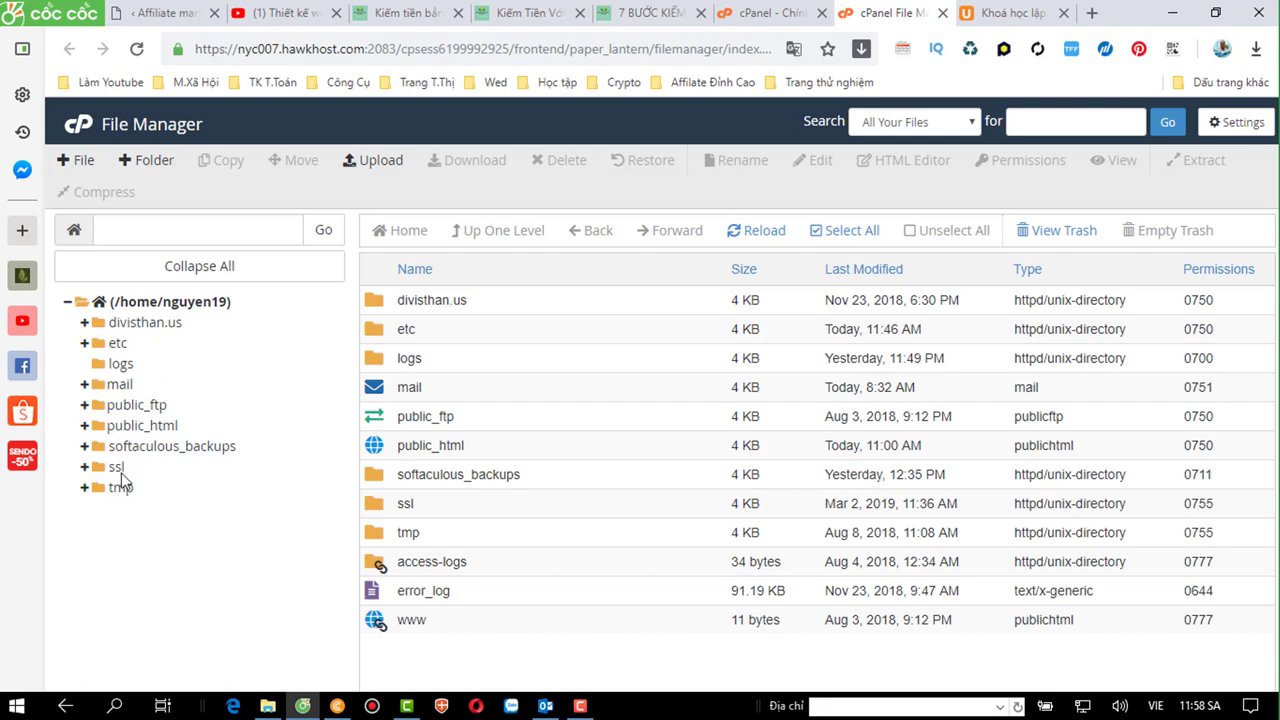
Browse into divisthan.us's wp-admin folder, then close the File Manager tab
click(143, 325)
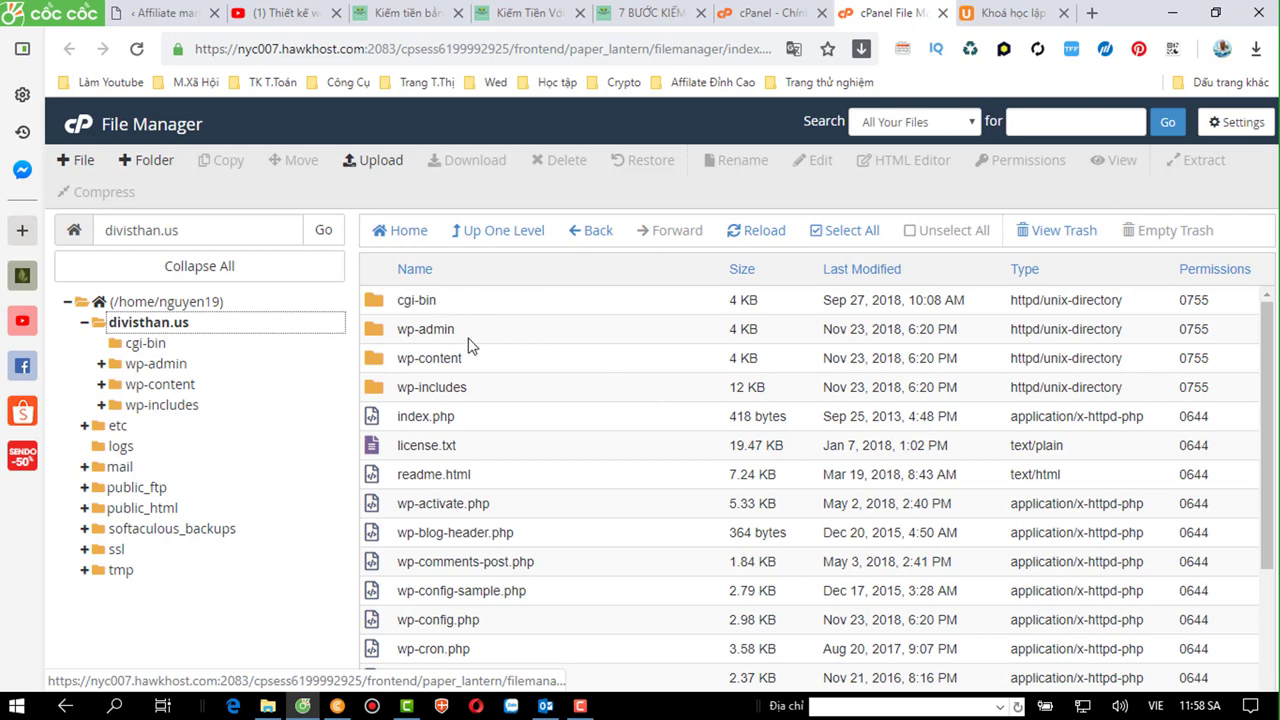
click(372, 339)
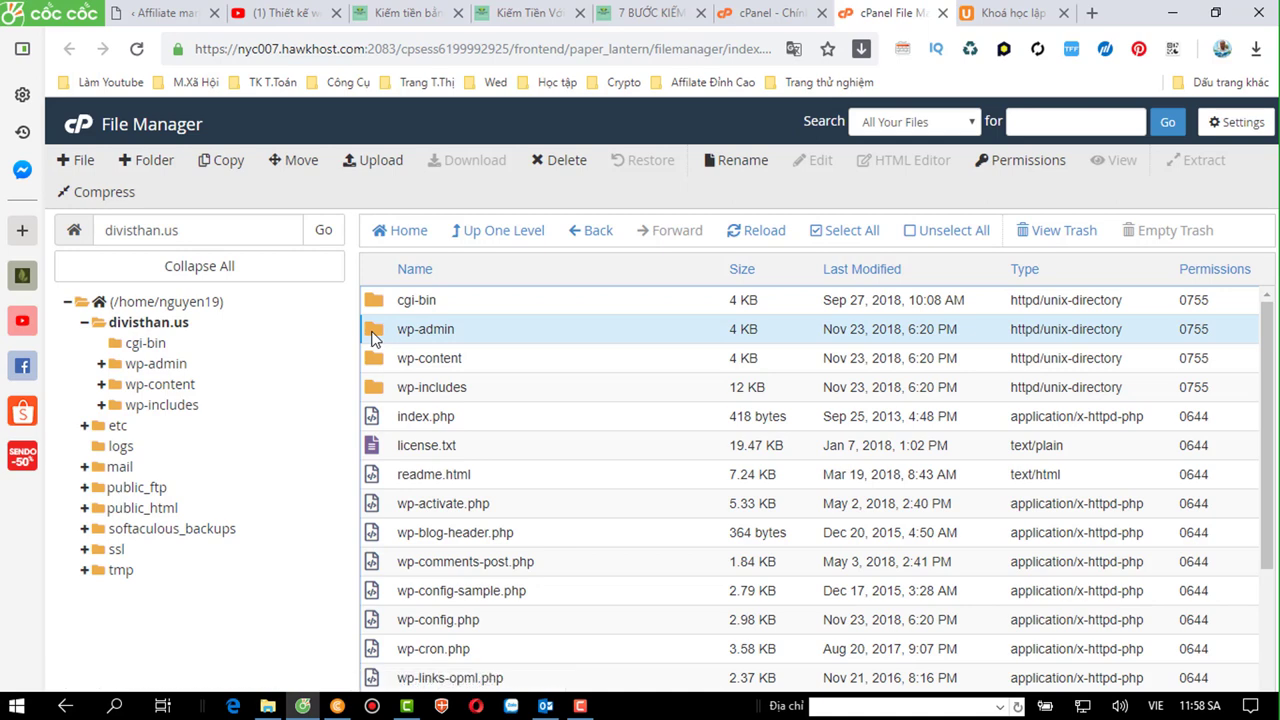
double_click(372, 339)
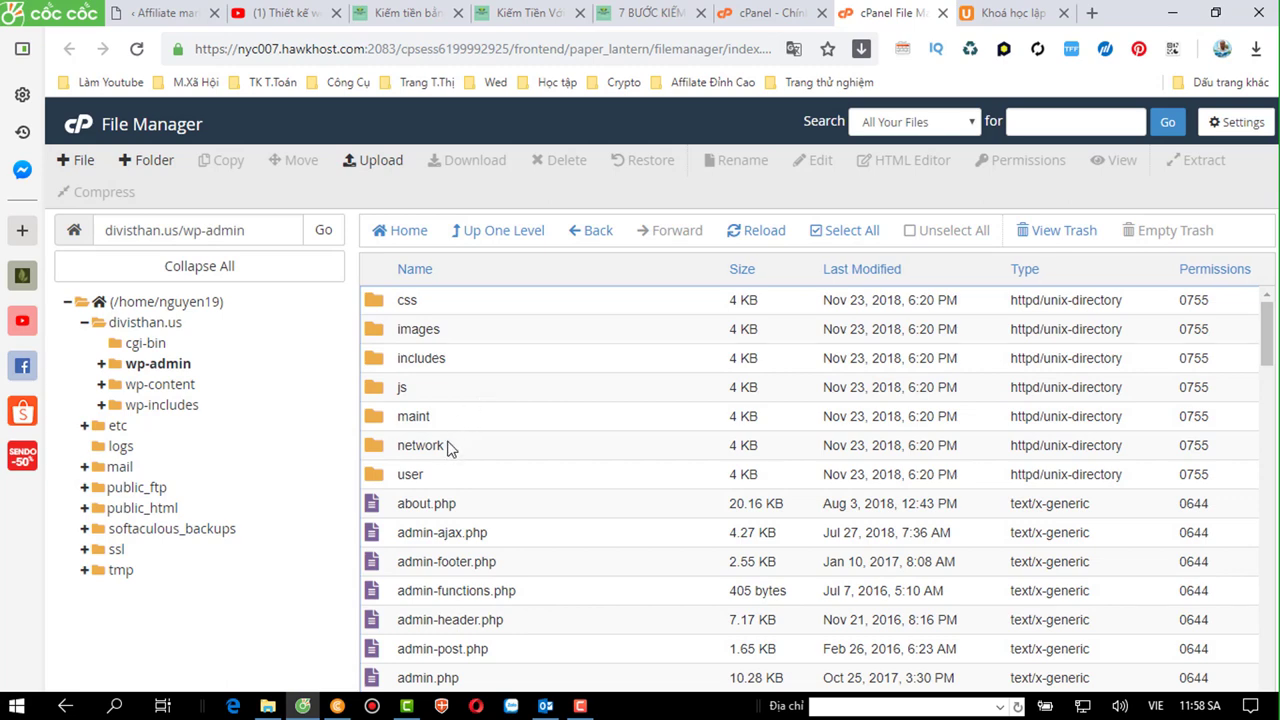
click(372, 365)
click(372, 365)
key(ctrl+w)
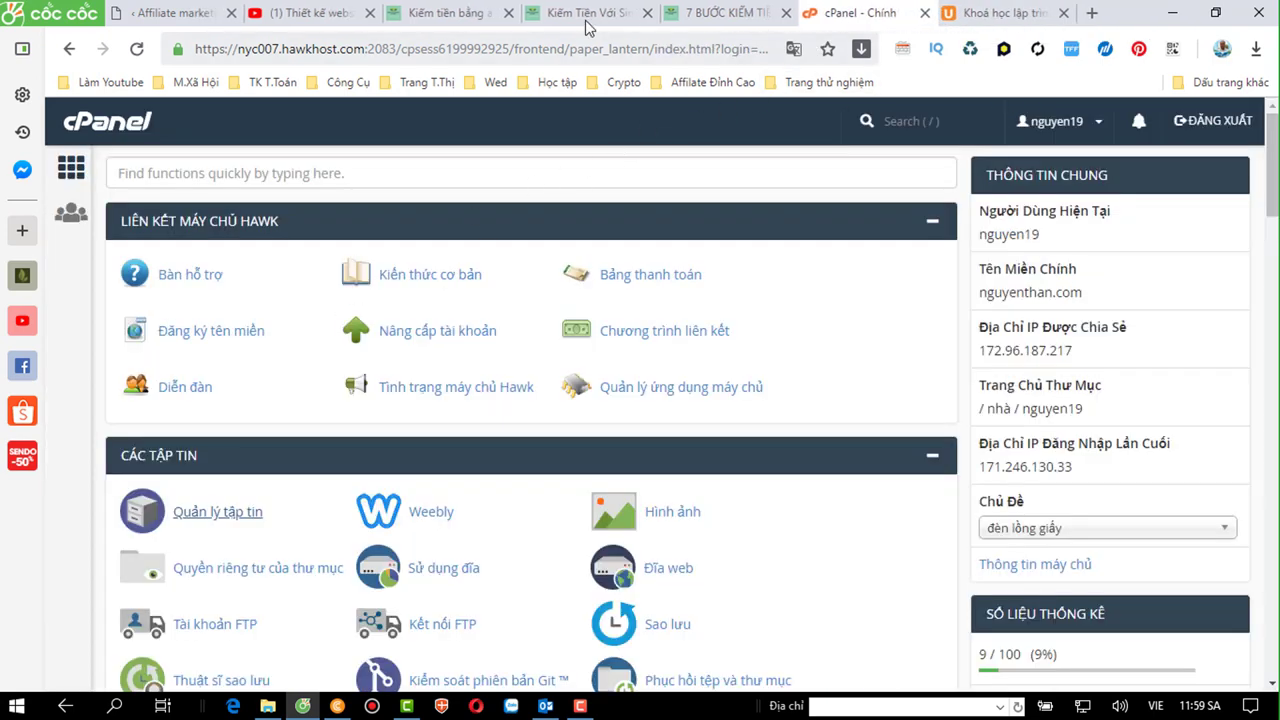
Bring up the nguyenthan.com blog and scroll through its content
click(286, 12)
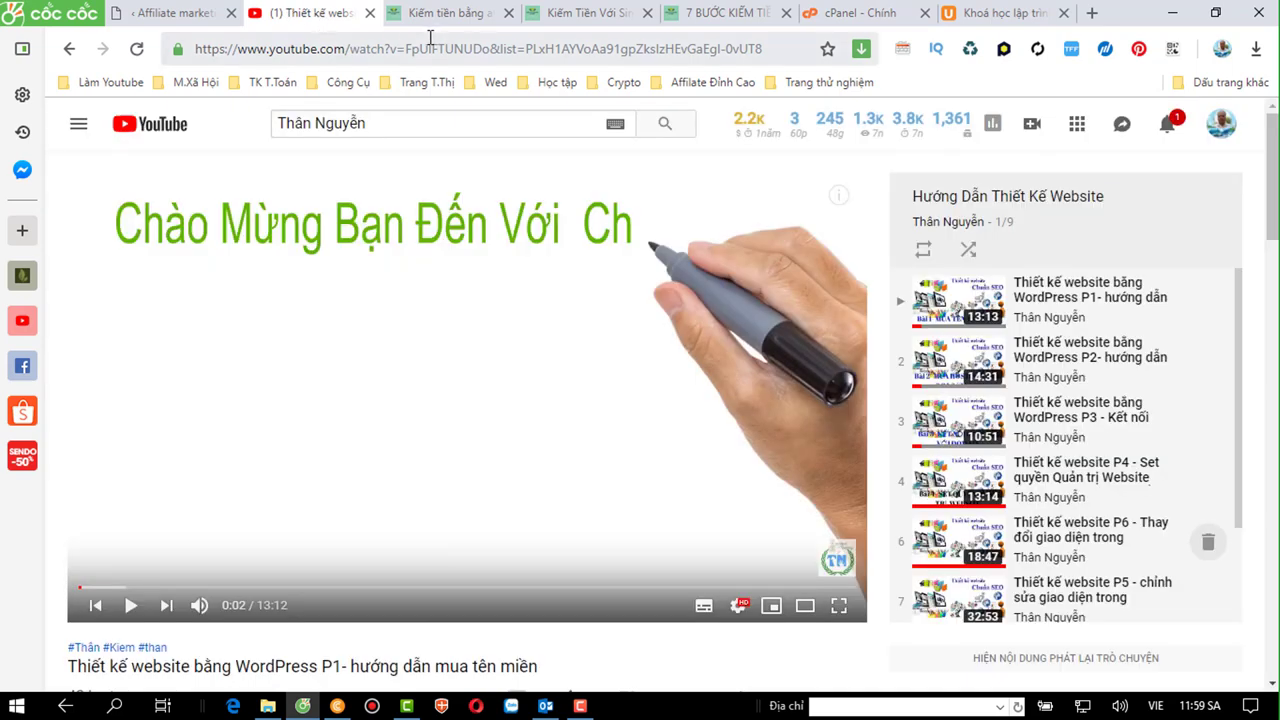
click(484, 14)
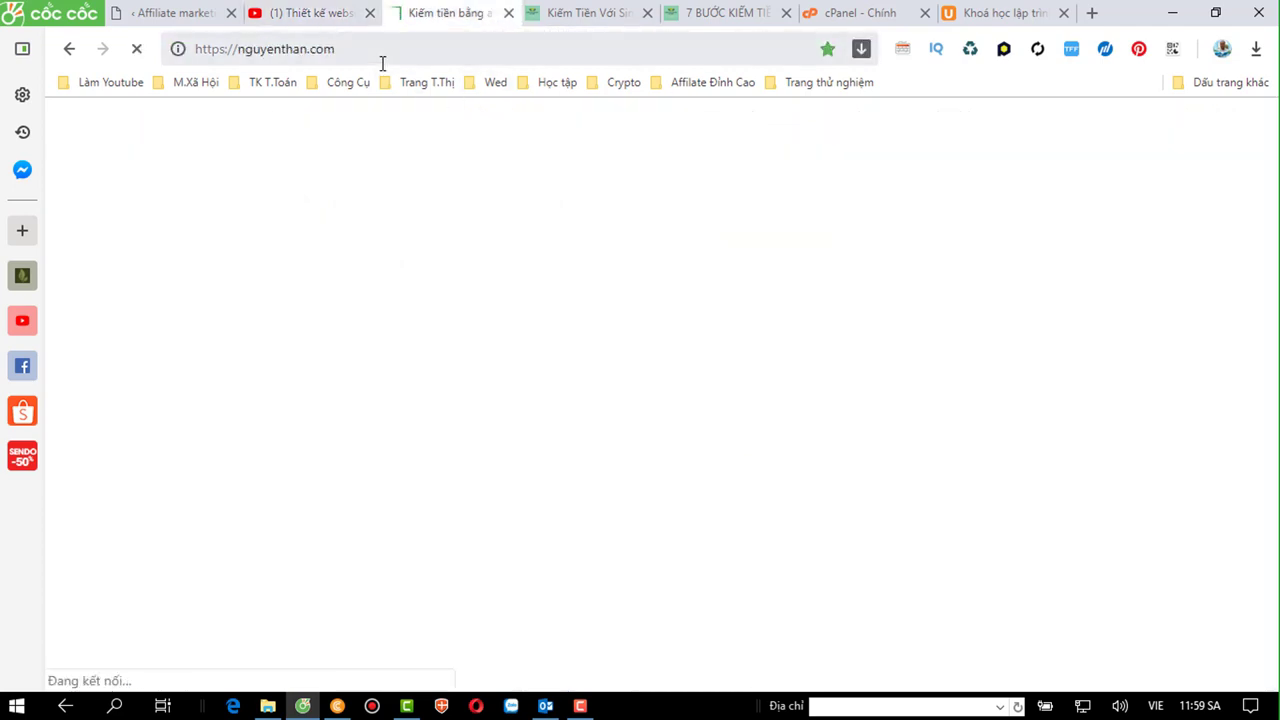
click(336, 705)
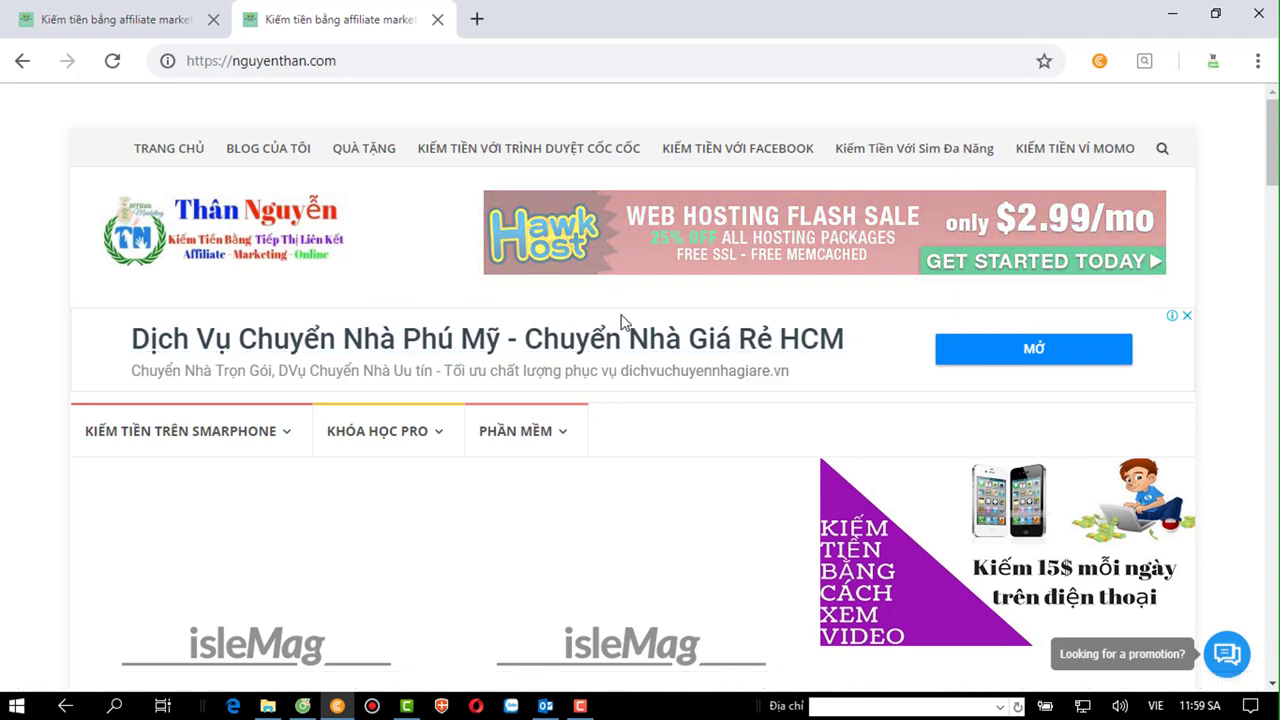
scroll(968, 346, down, 3)
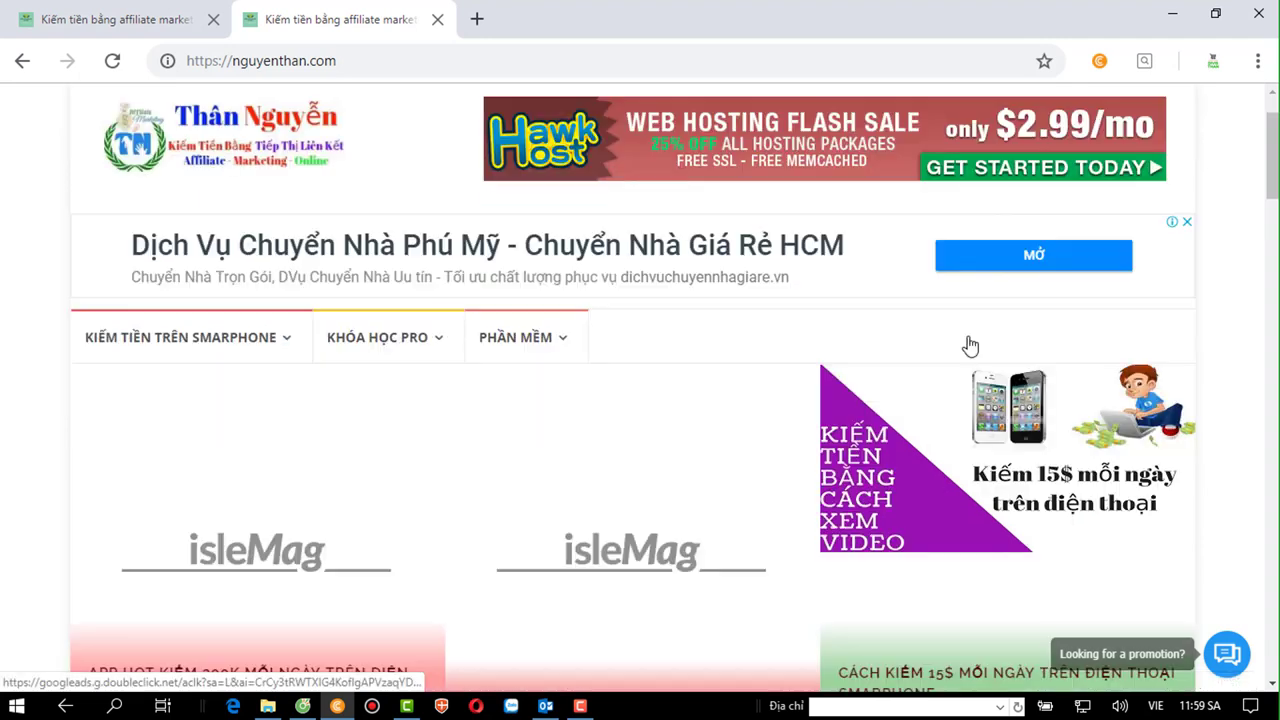
scroll(968, 346, down, 3)
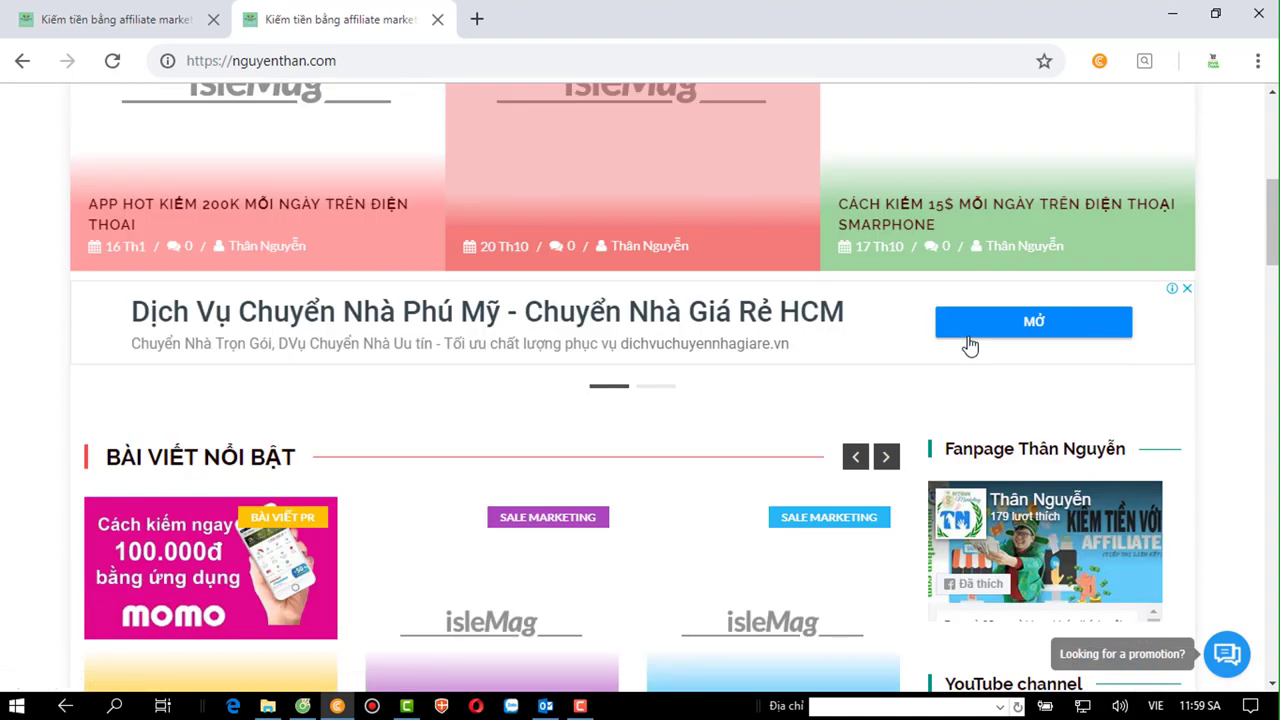
scroll(968, 346, down, 6)
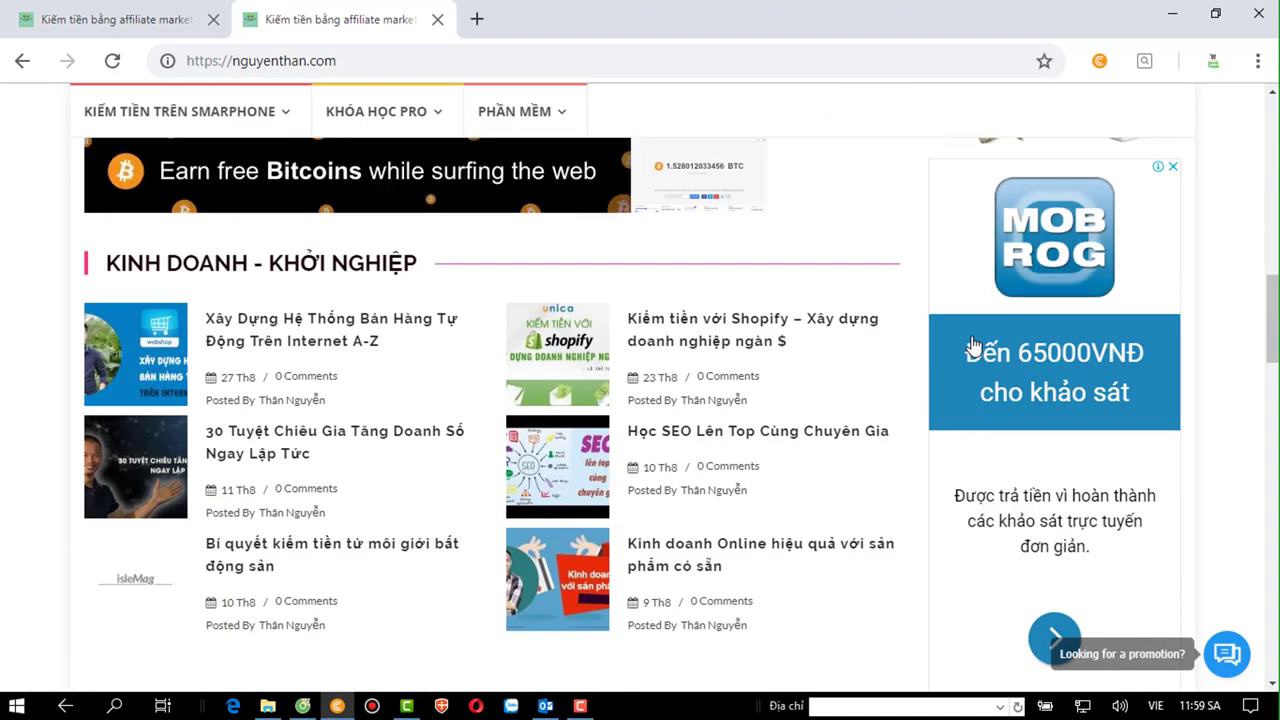
scroll(973, 345, down, 3)
scroll(797, 380, up, 14)
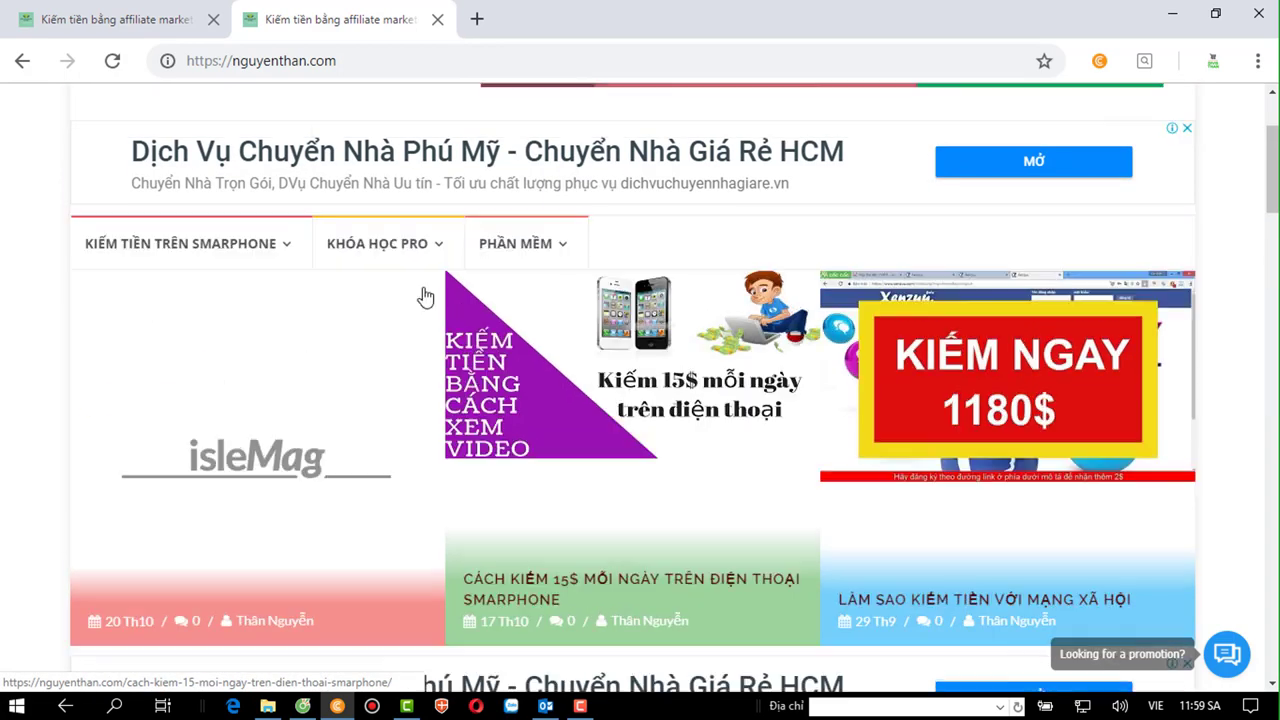
scroll(425, 296, up, 2)
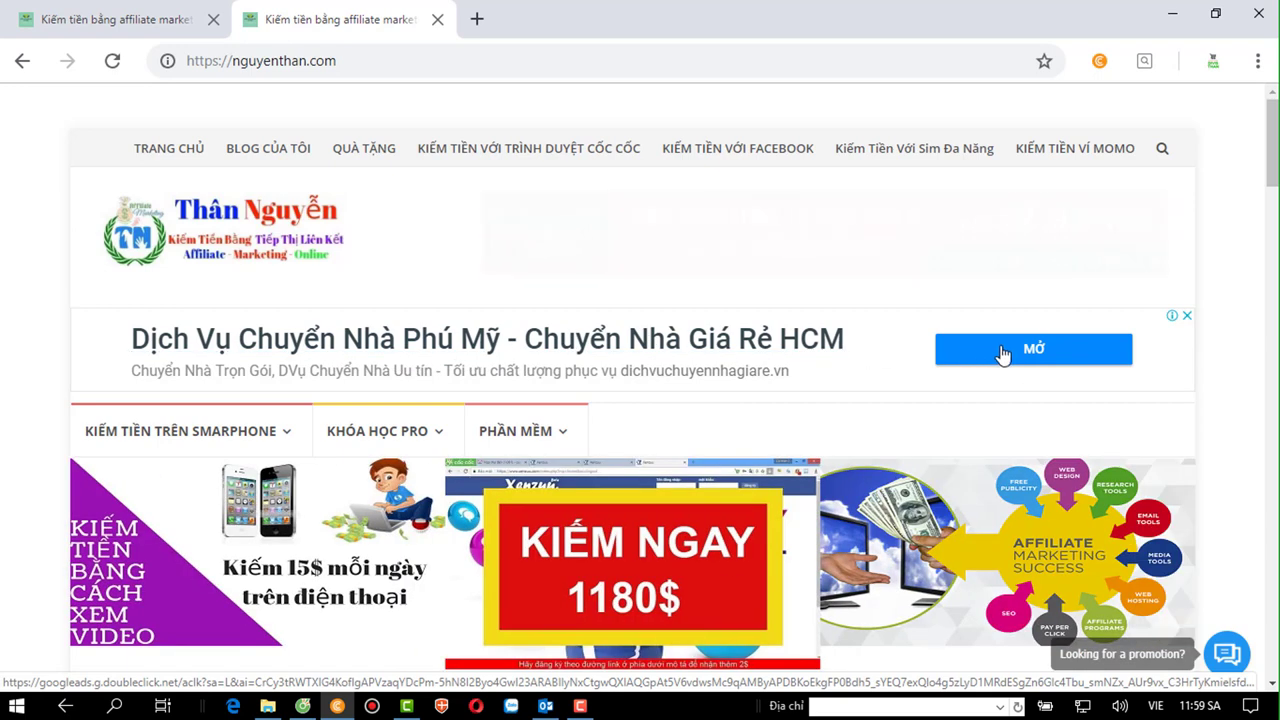
Open the Chuyển Nhà Phú Mỹ ad site and compare it with the blog tab
click(1007, 351)
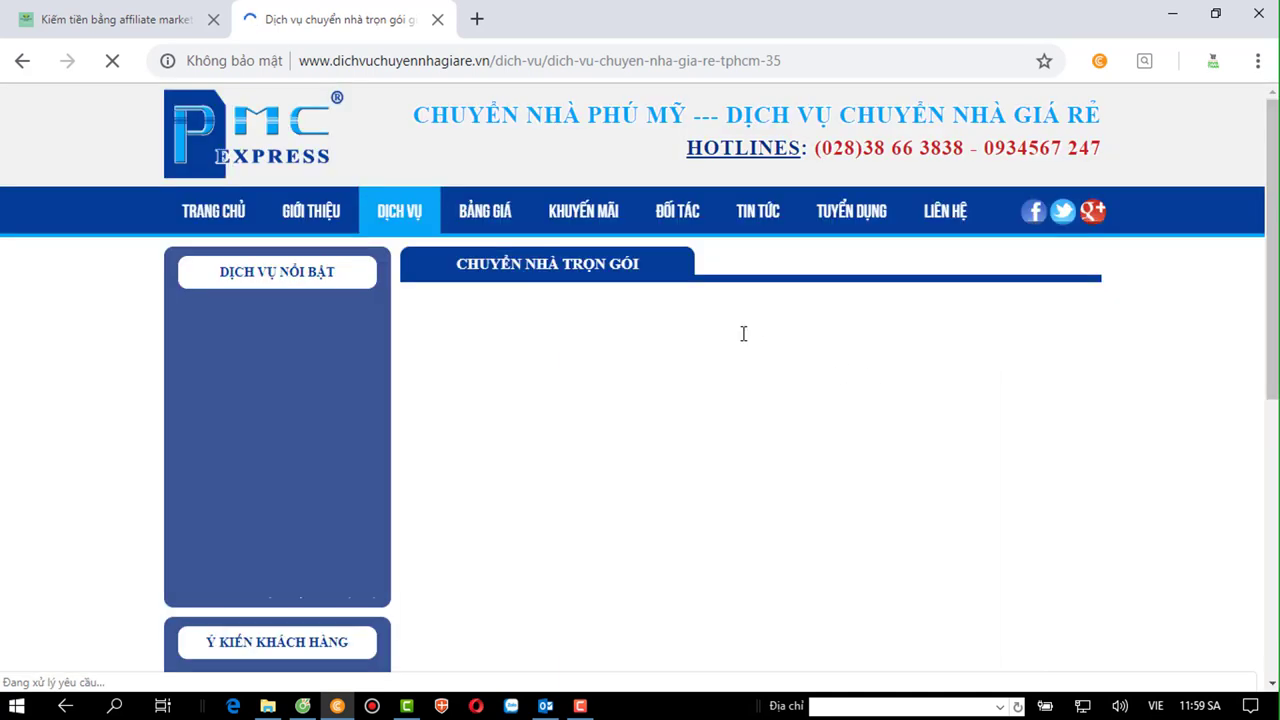
scroll(743, 335, down, 4)
scroll(716, 357, up, 5)
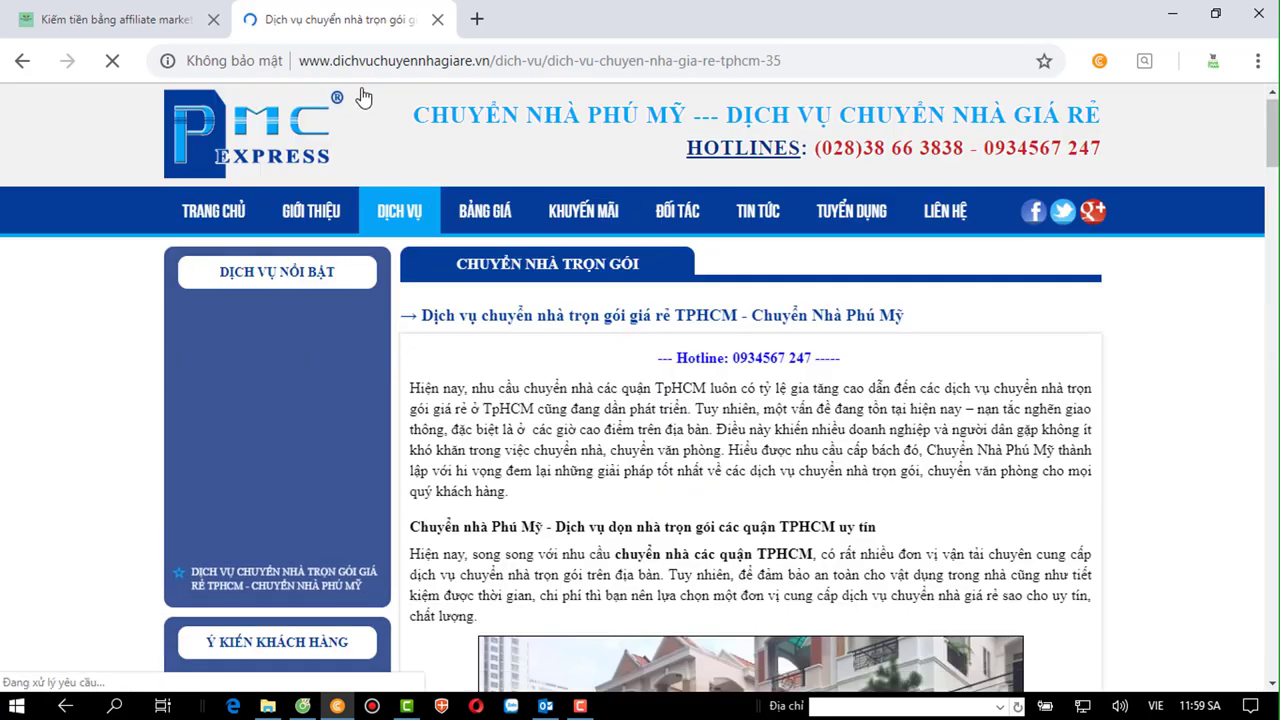
click(137, 20)
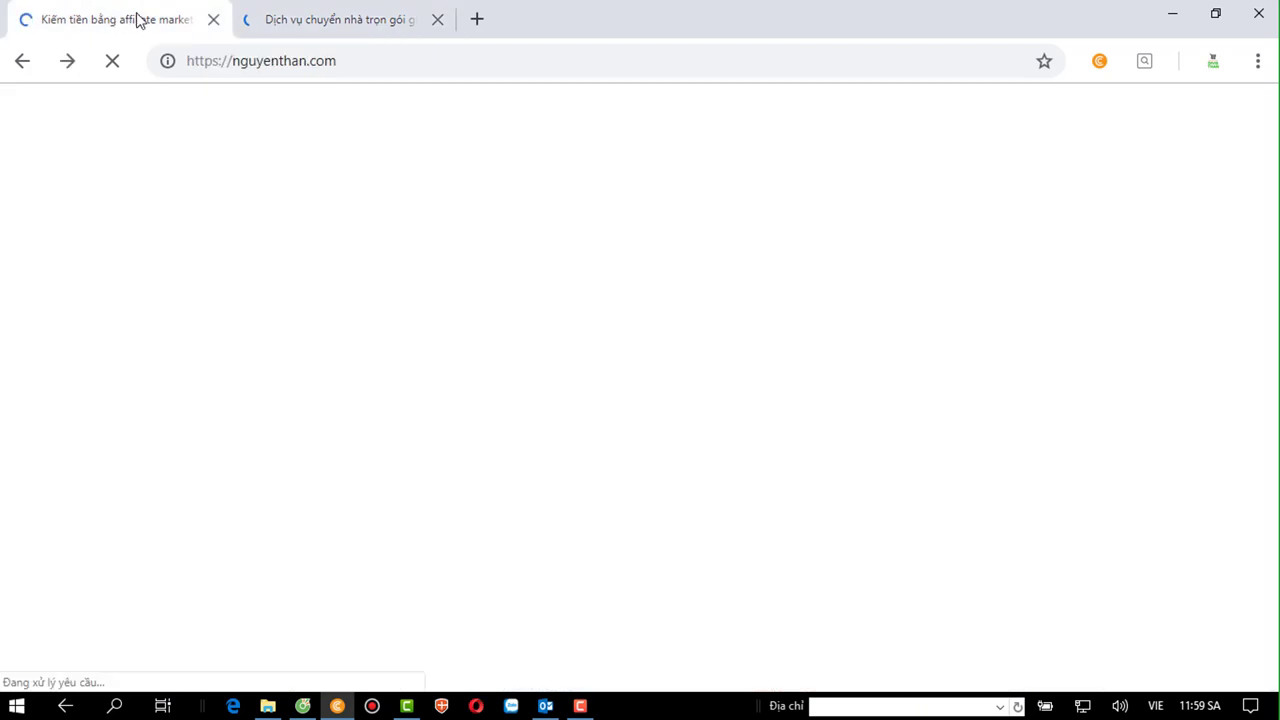
click(386, 16)
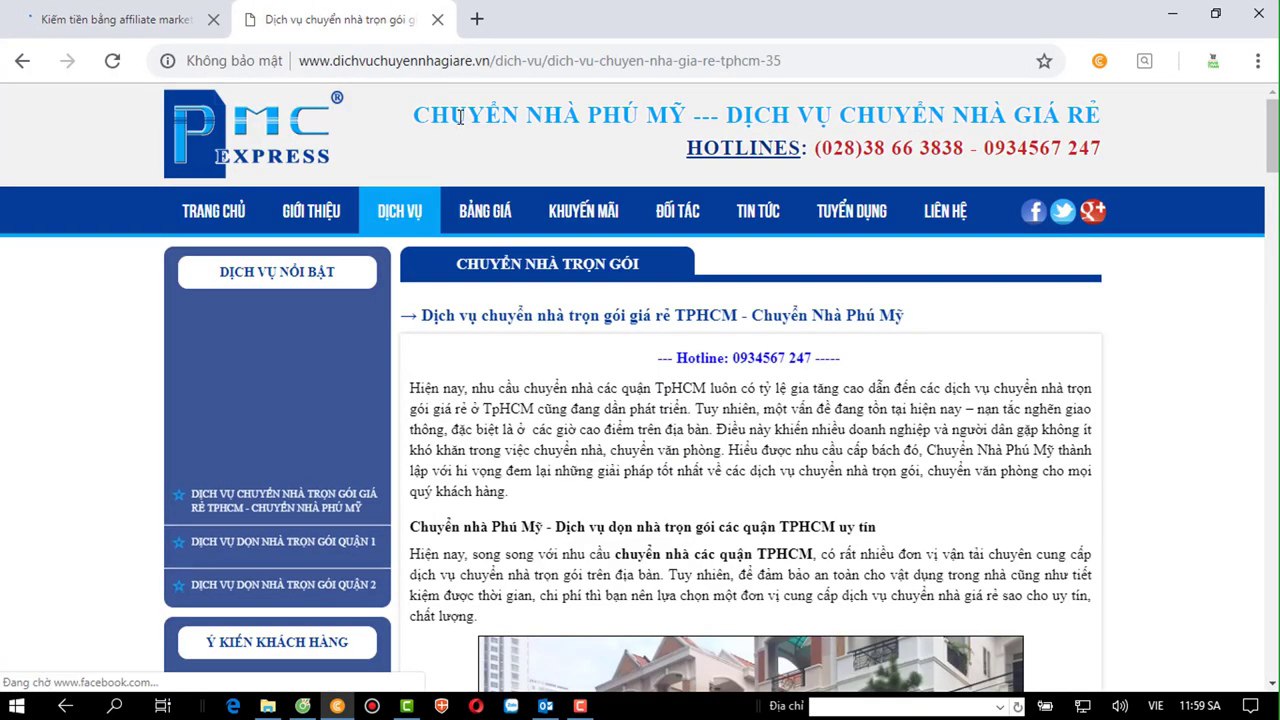
click(128, 22)
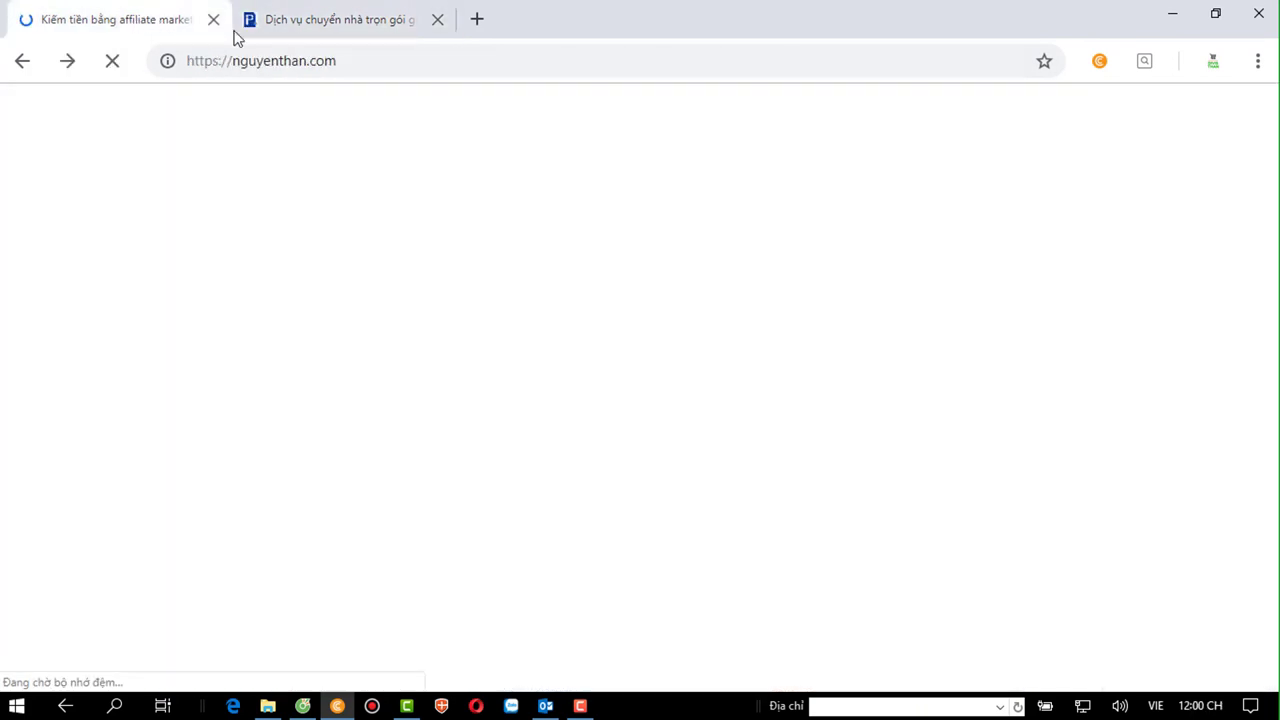